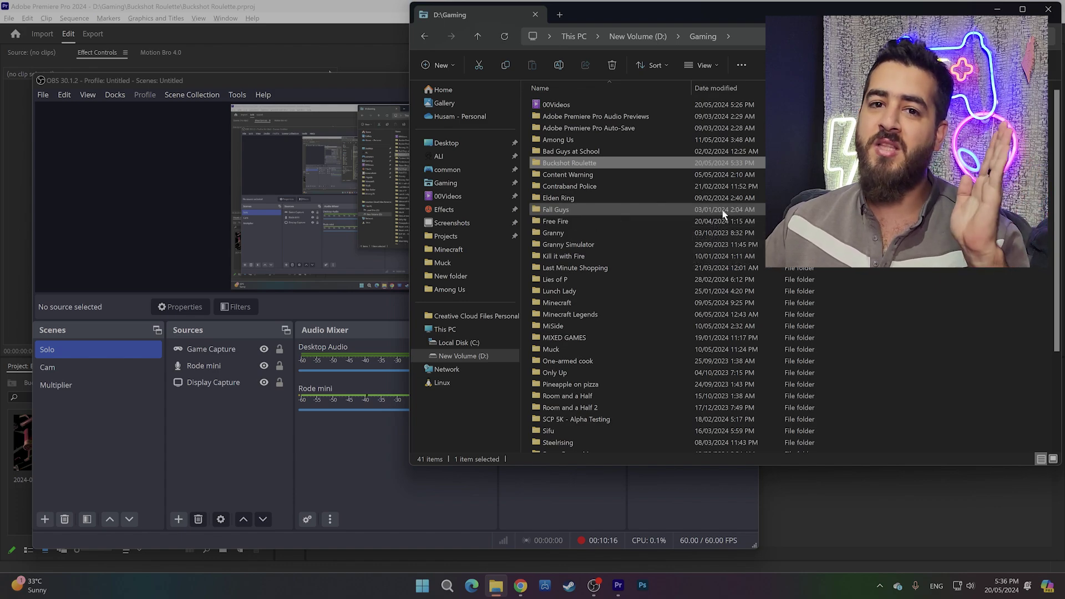
Open the Buckshot Roulette folder and its New folder.
mouse_move(620, 164)
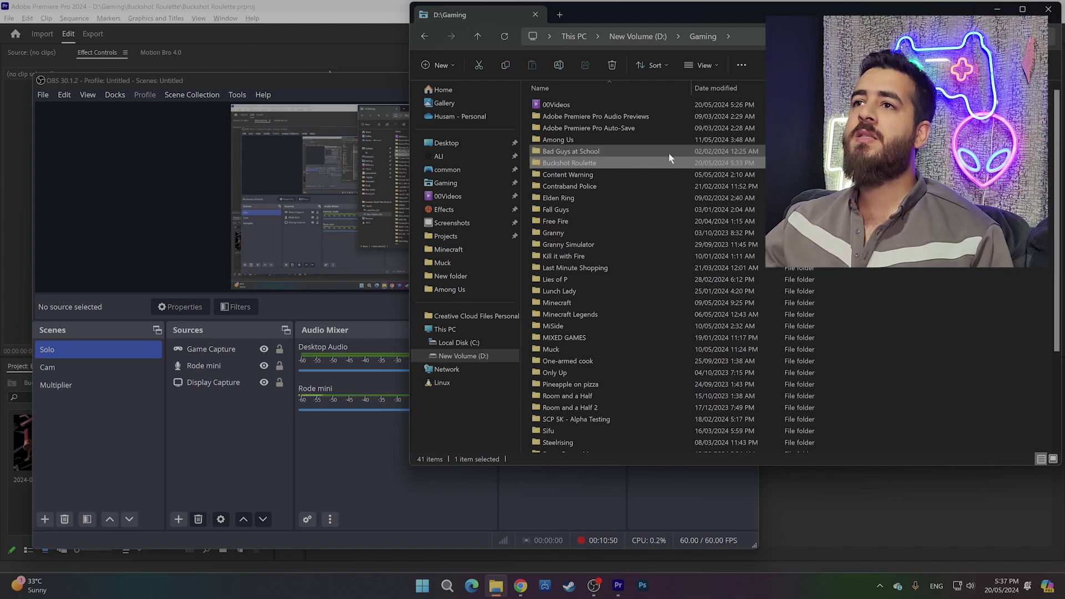
double_click(605, 165)
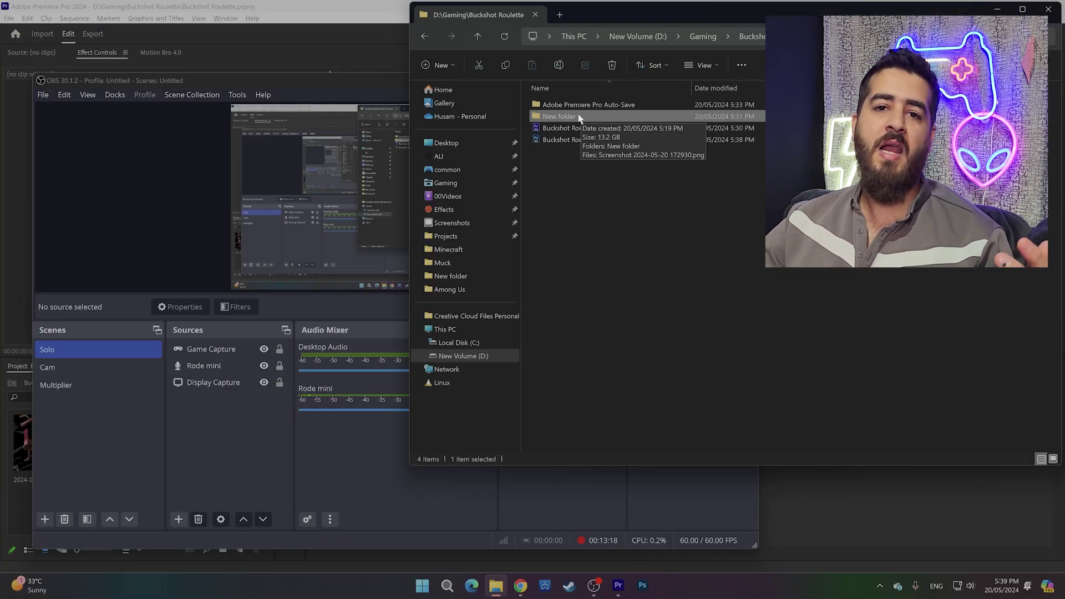
double_click(579, 117)
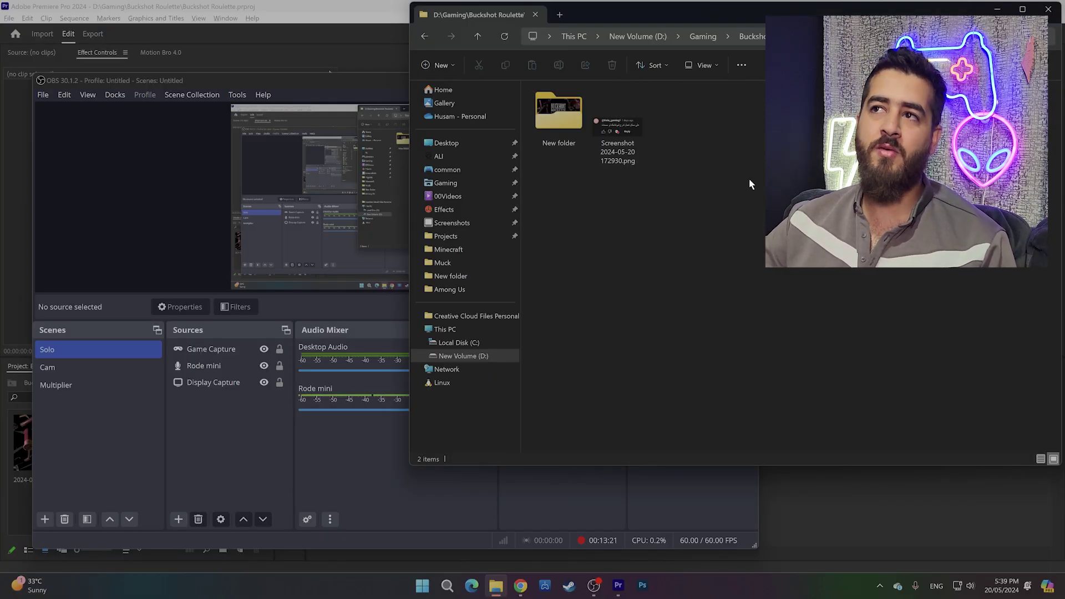
Preview the saved comment screenshot, close the viewer, and reopen New folder.
double_click(600, 122)
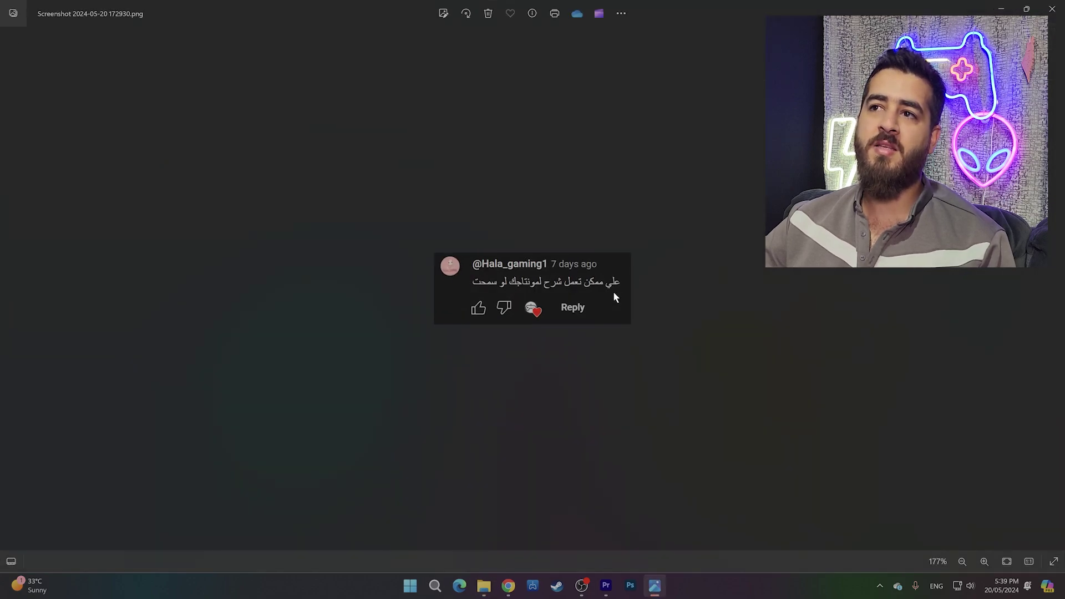
key("alt+F4")
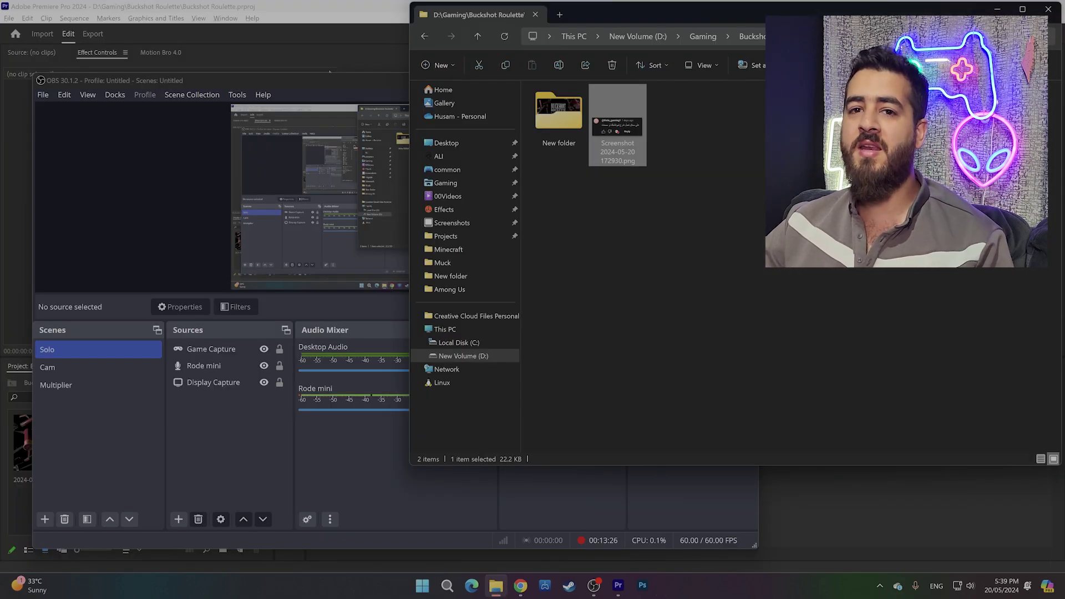
left_click(568, 115)
double_click(561, 114)
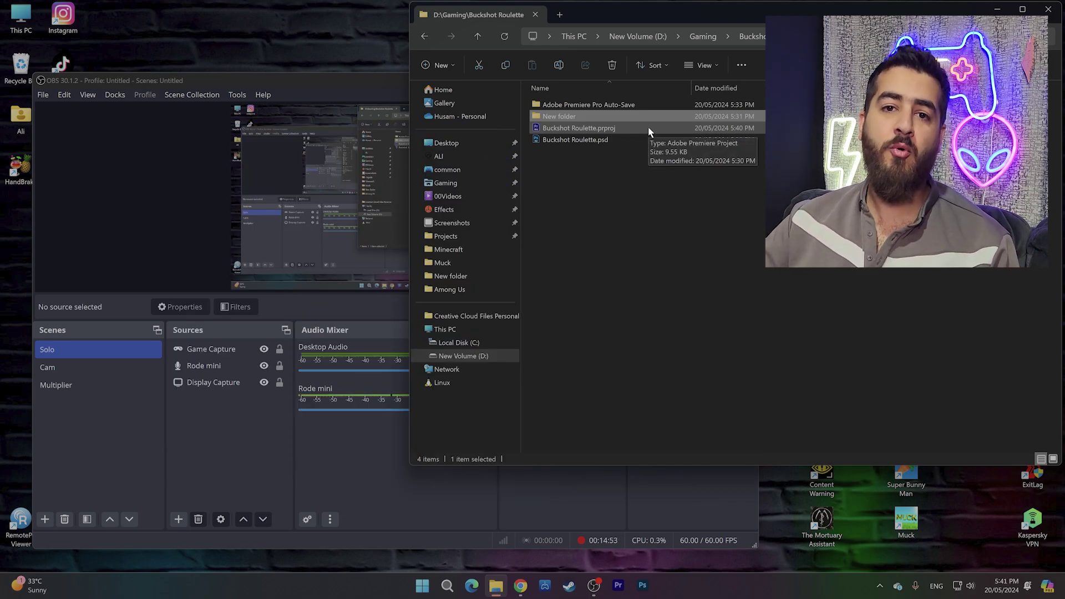
Launch Buckshot Roulette.prproj in Premiere, then select both mp4 recordings in New folder.
double_click(647, 127)
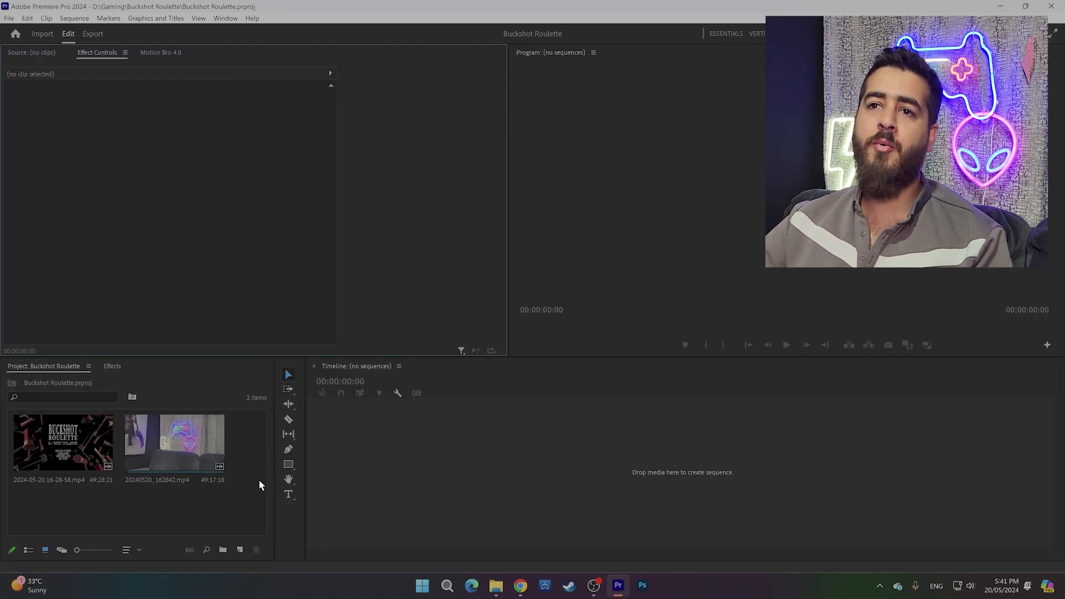
key("alt+Tab")
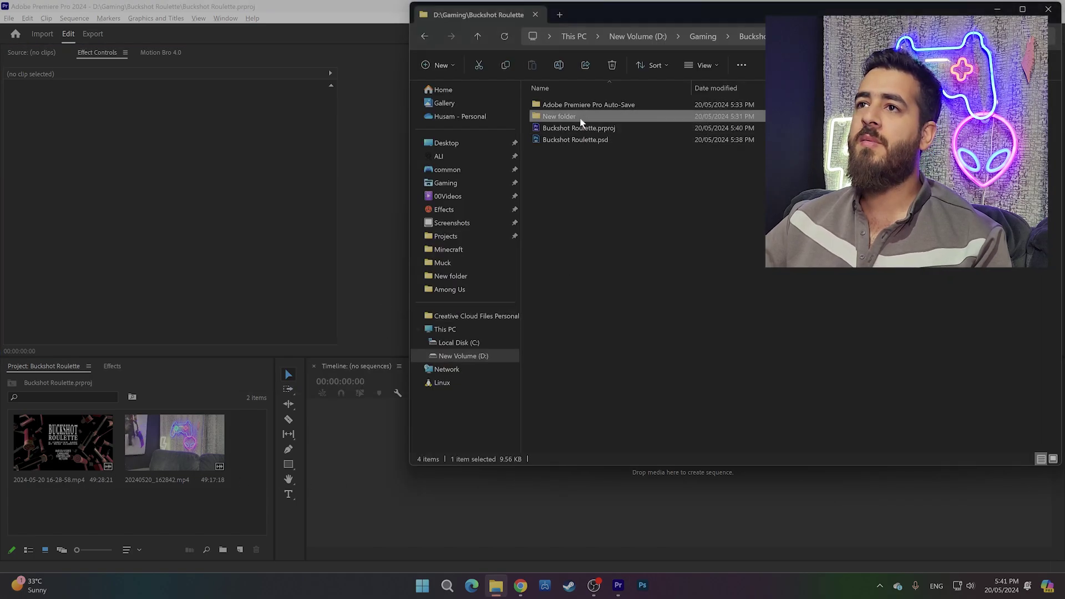
double_click(562, 117)
double_click(581, 123)
mouse_move(700, 187)
left_mouse_down()
mouse_move(564, 133)
mouse_move(156, 453)
mouse_move(166, 458)
left_mouse_up()
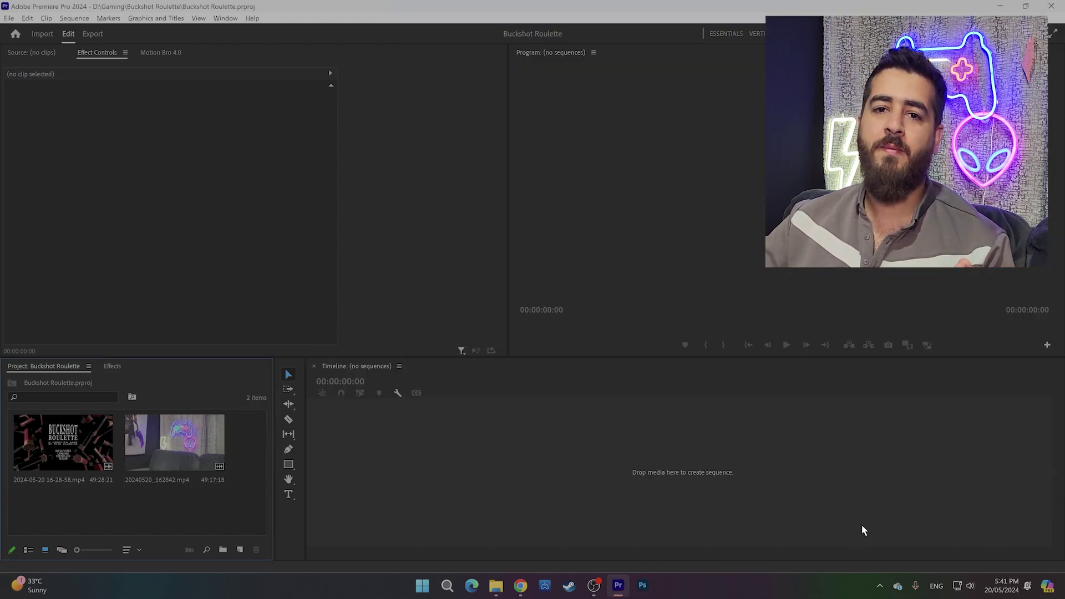
Create a sequence from the 20240520_162842 webcam clip and move its video and audio to V4 and A5.
left_click(184, 448)
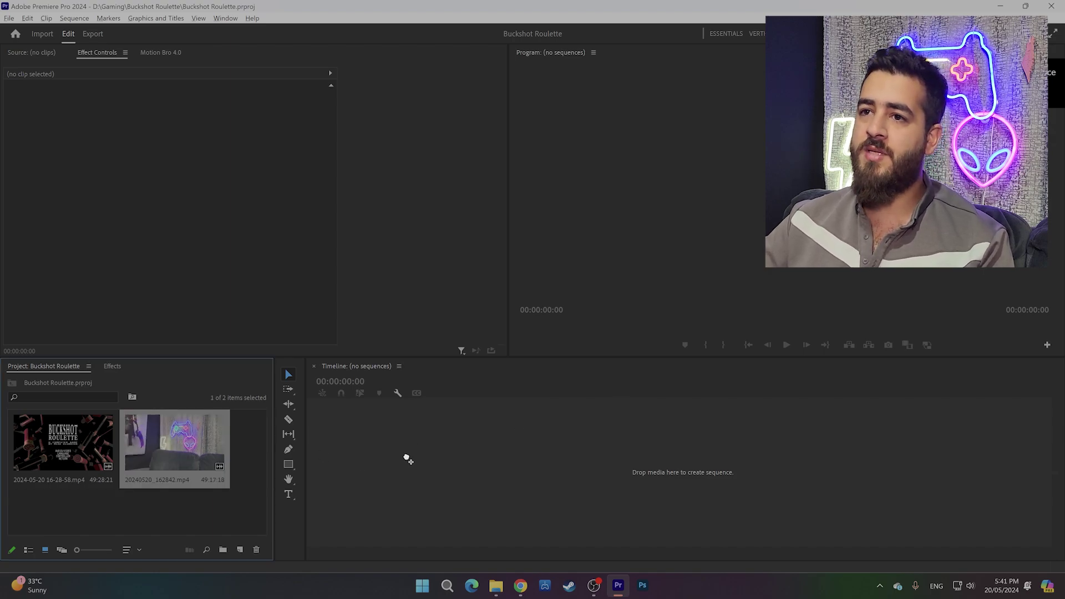
left_click_drag(407, 459, 456, 442)
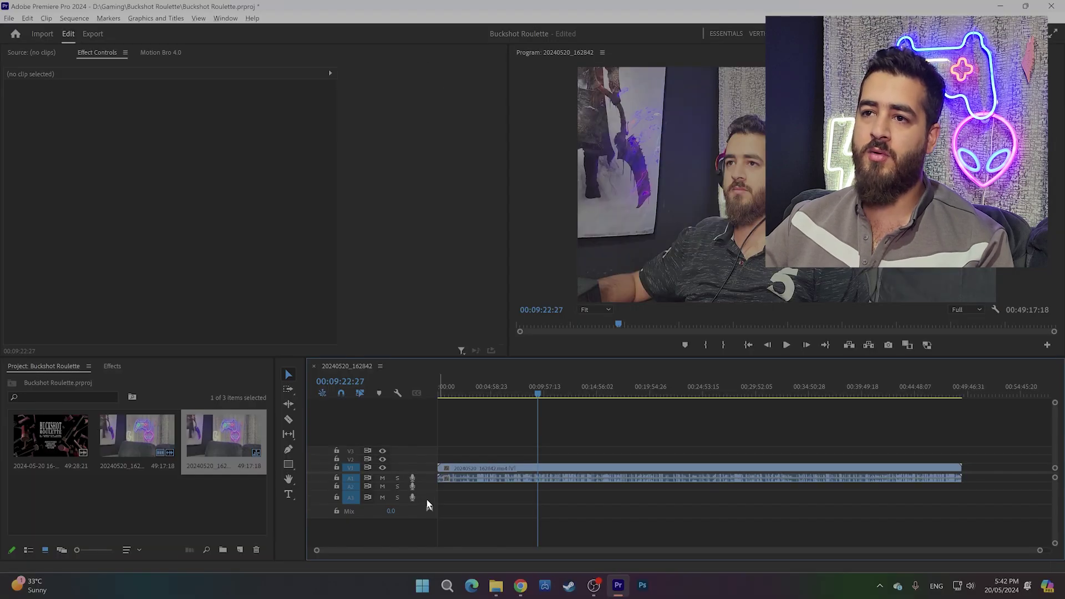
left_click_drag(415, 505, 414, 503)
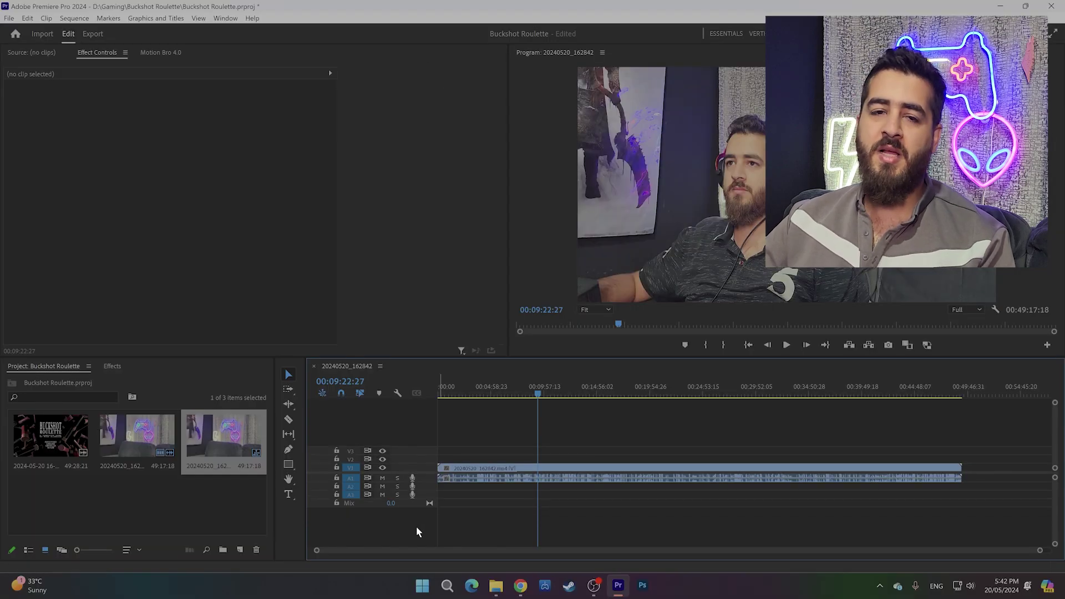
double_click(411, 453)
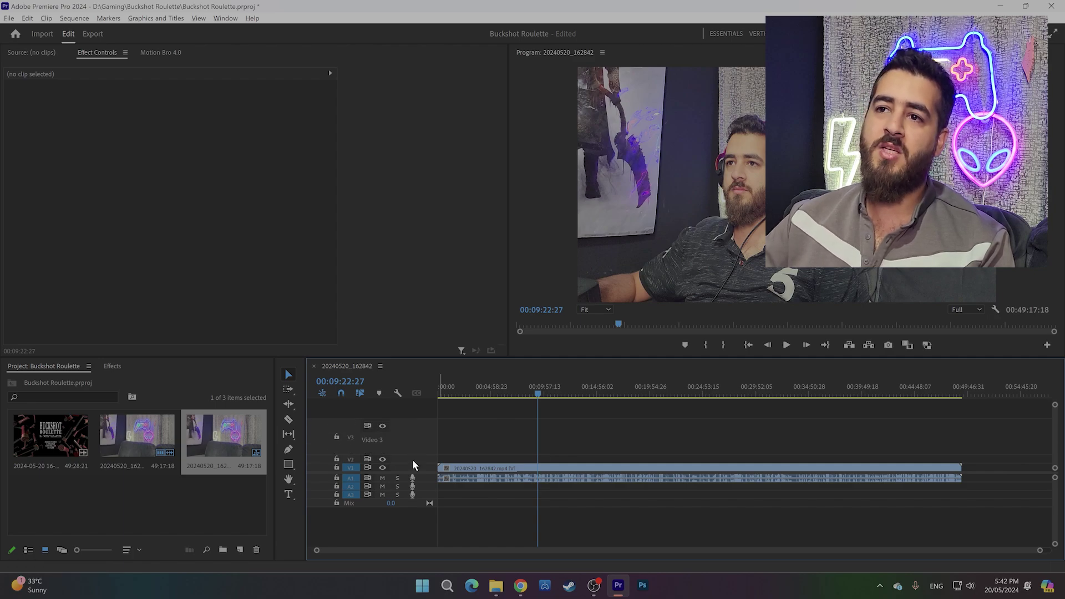
double_click(412, 438)
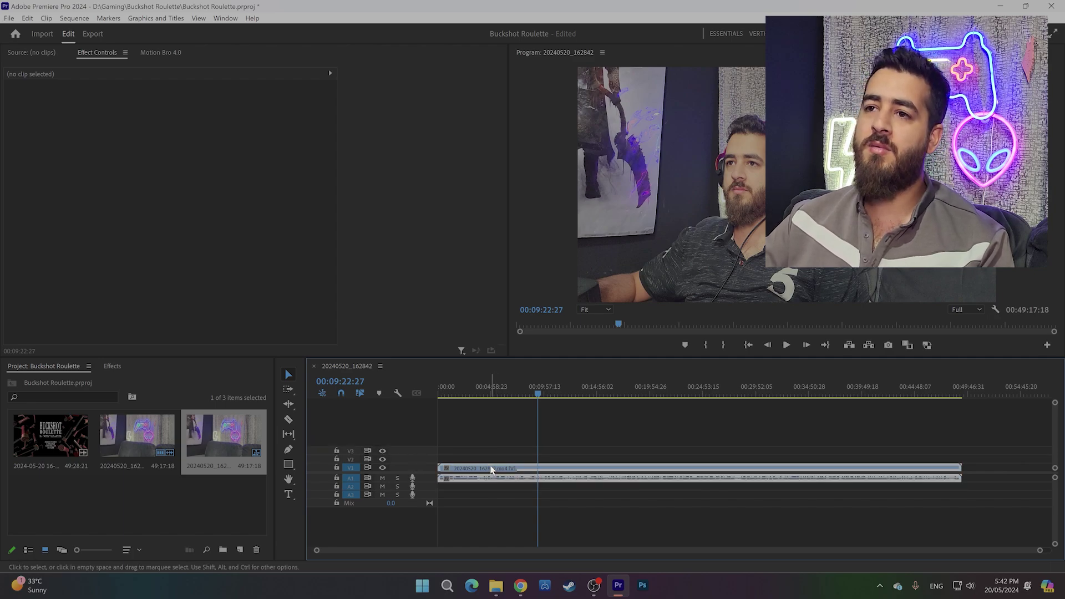
left_click_drag(493, 469, 488, 438)
left_click_drag(477, 485, 395, 515)
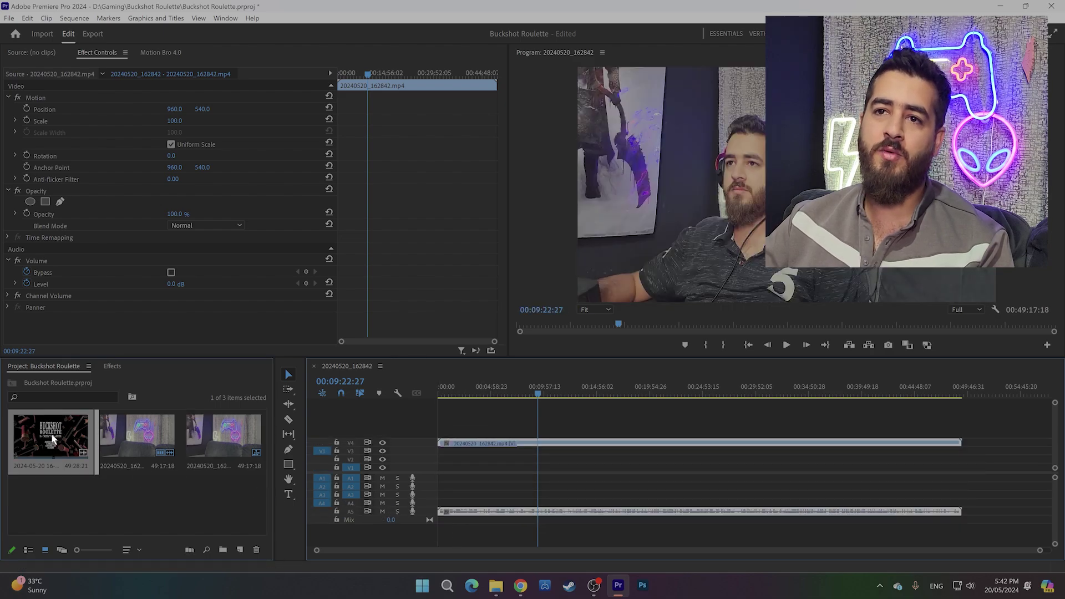
Place the gameplay clip at the sequence start on V1 and the A1 audio tracks.
left_click_drag(53, 438, 435, 467)
left_click(851, 475)
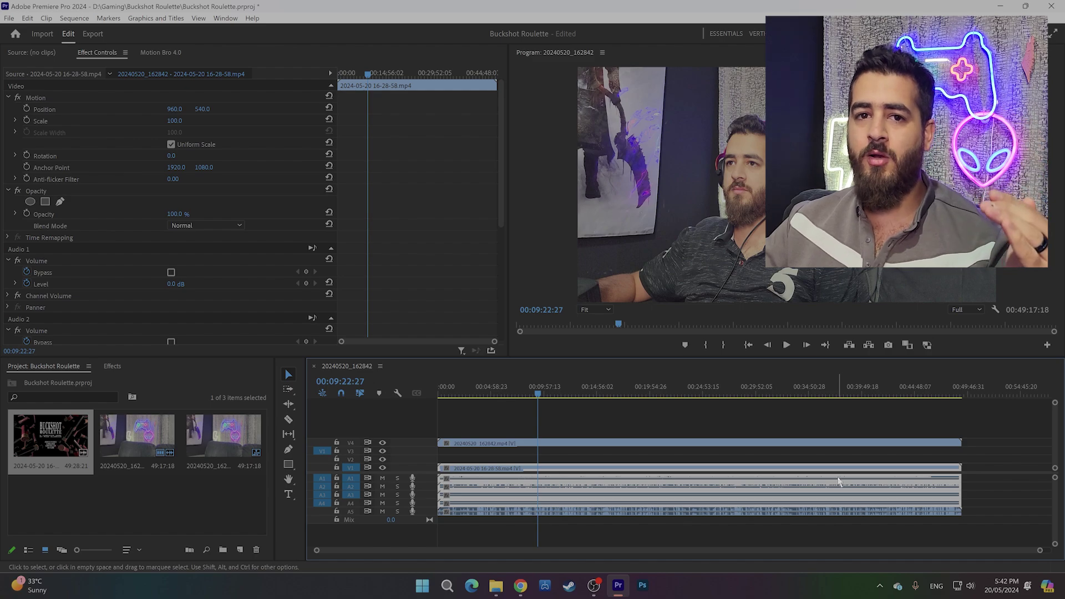
left_click(1008, 480)
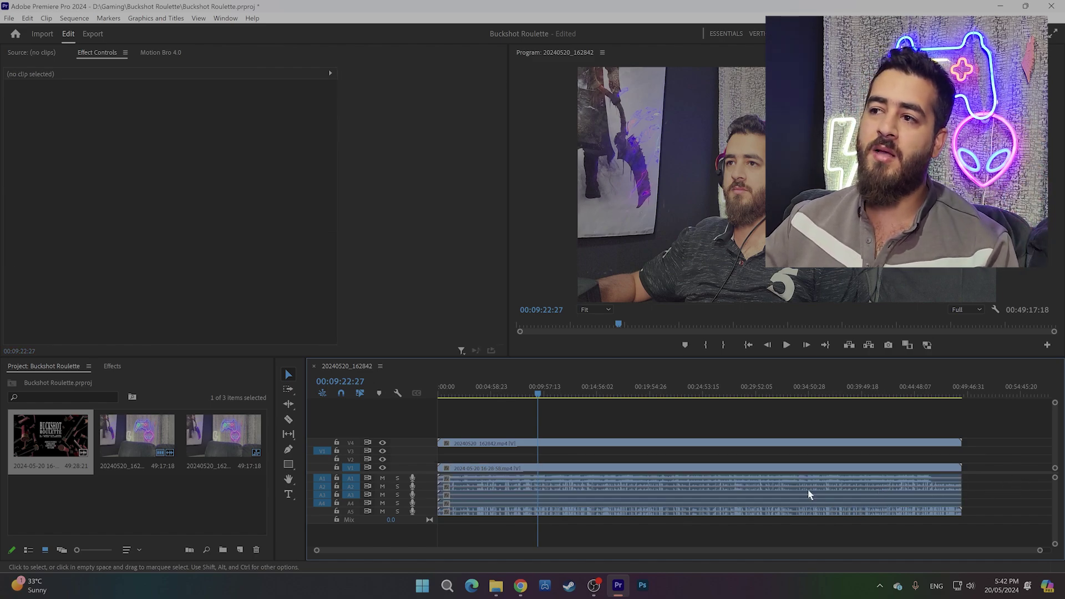
Delete the unwanted audio clip on track A4.
left_click(508, 505)
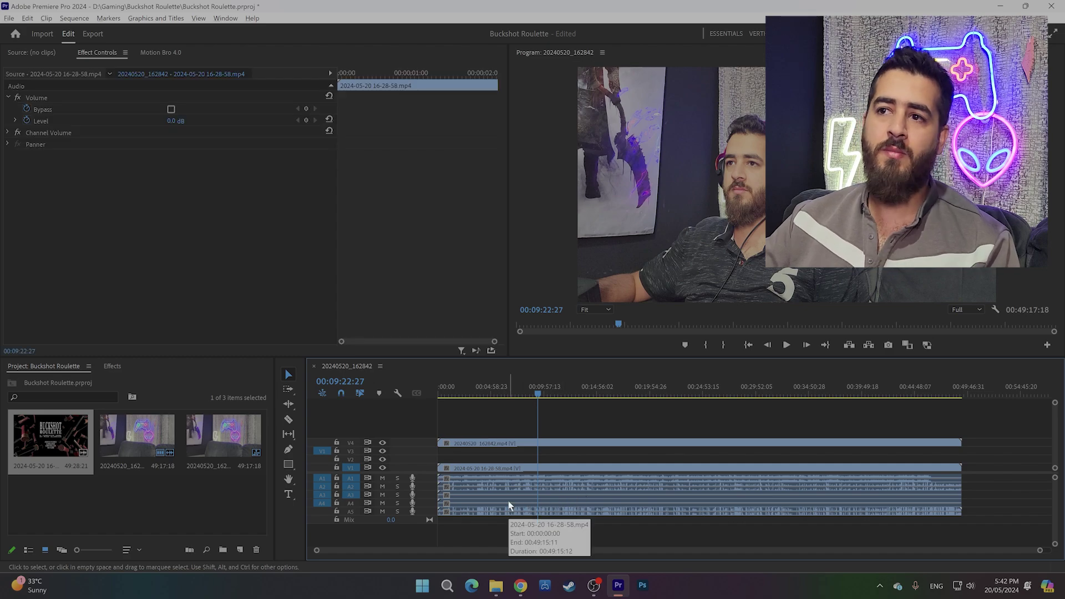
key("alt+Up")
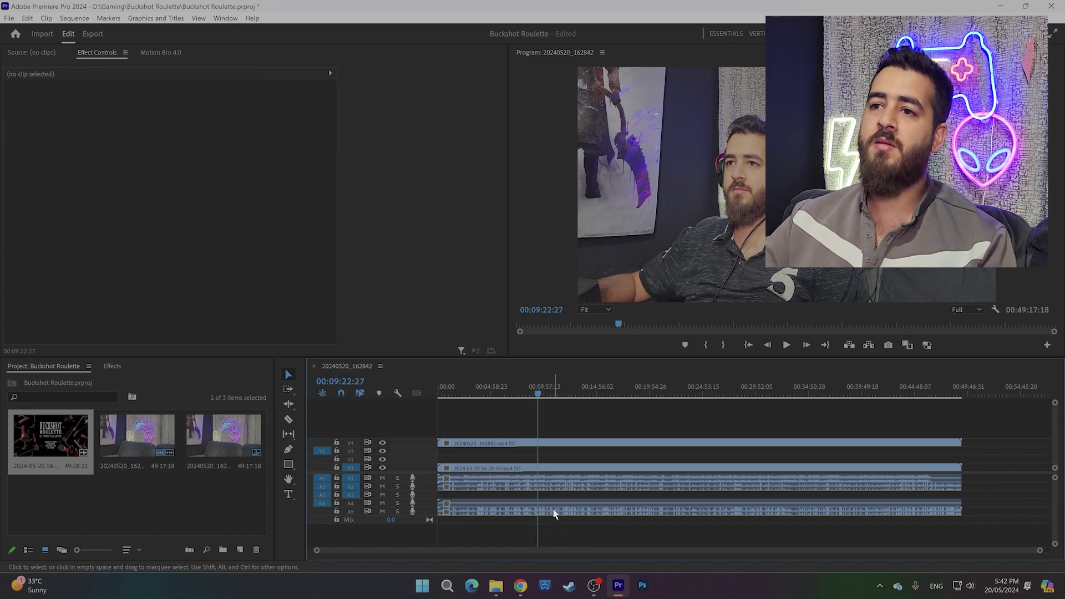
left_click(493, 506)
key("Delete")
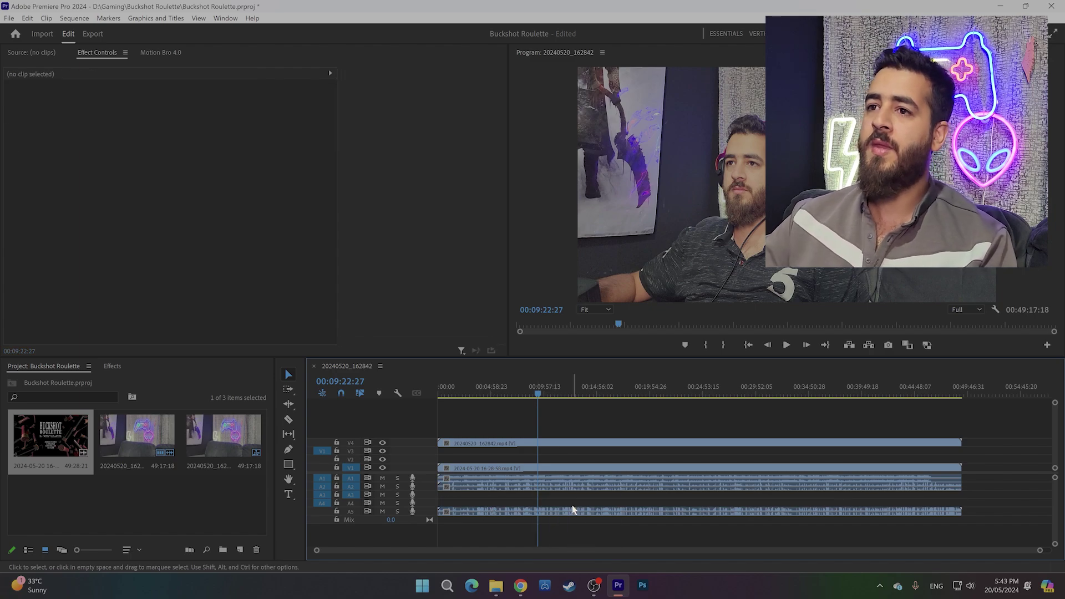
Move the webcam audio onto A3 and the webcam video onto V2.
left_click_drag(490, 511, 490, 495)
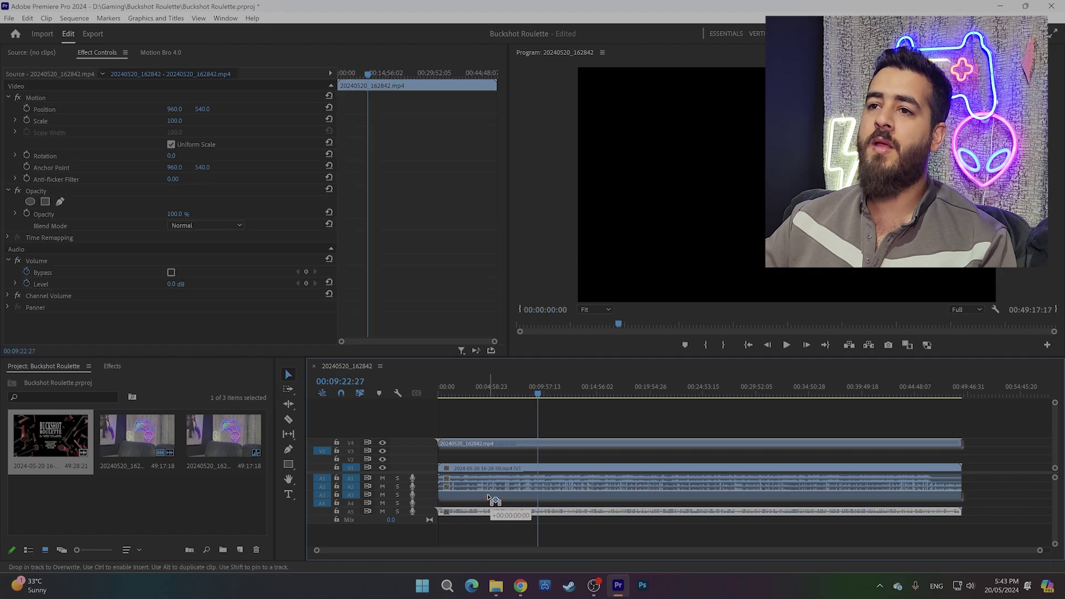
left_click_drag(486, 449, 487, 460)
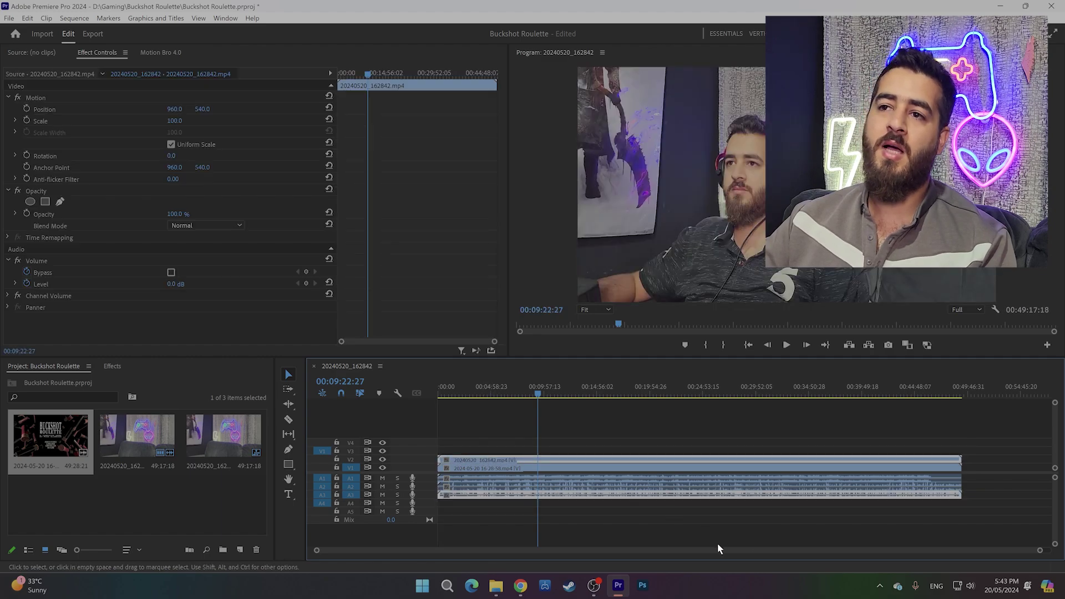
left_click(511, 398)
left_click(499, 428)
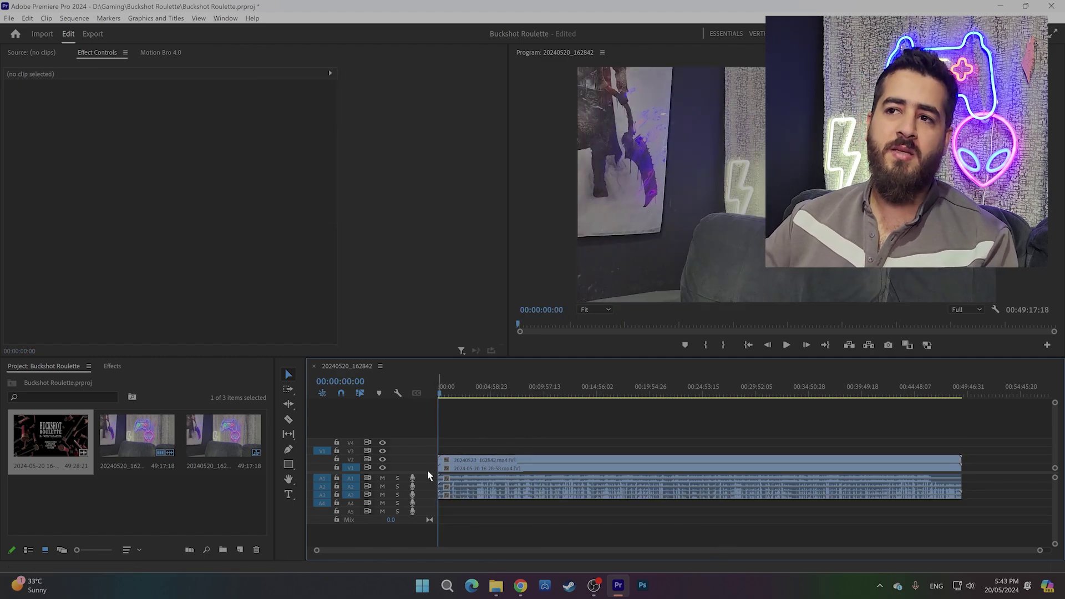
key("equal")
key("equal")
key("equal")
key("equal")
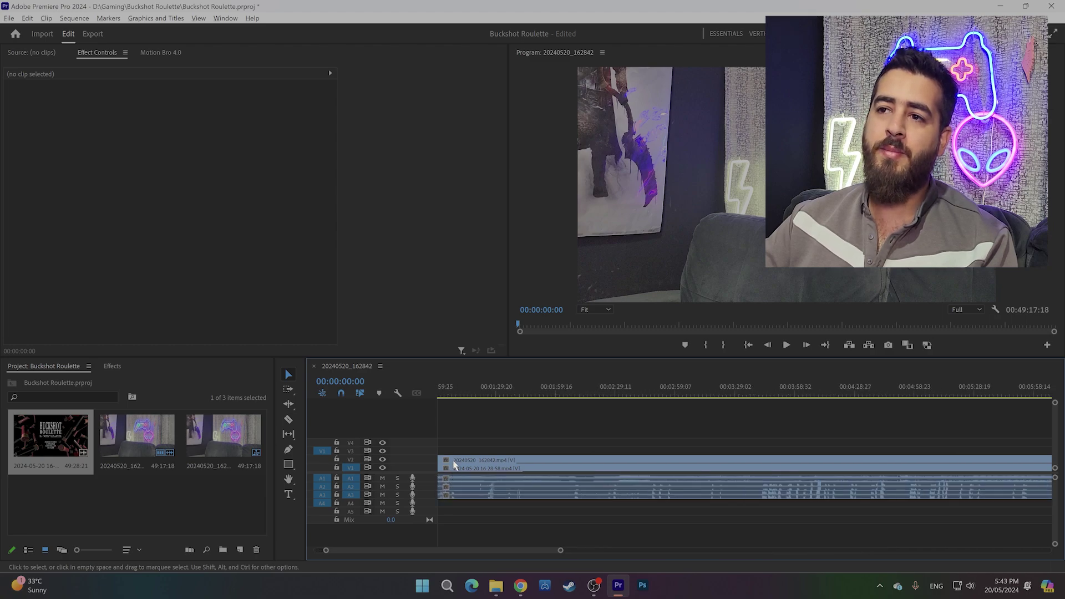
key("equal")
key("equal")
key("minus")
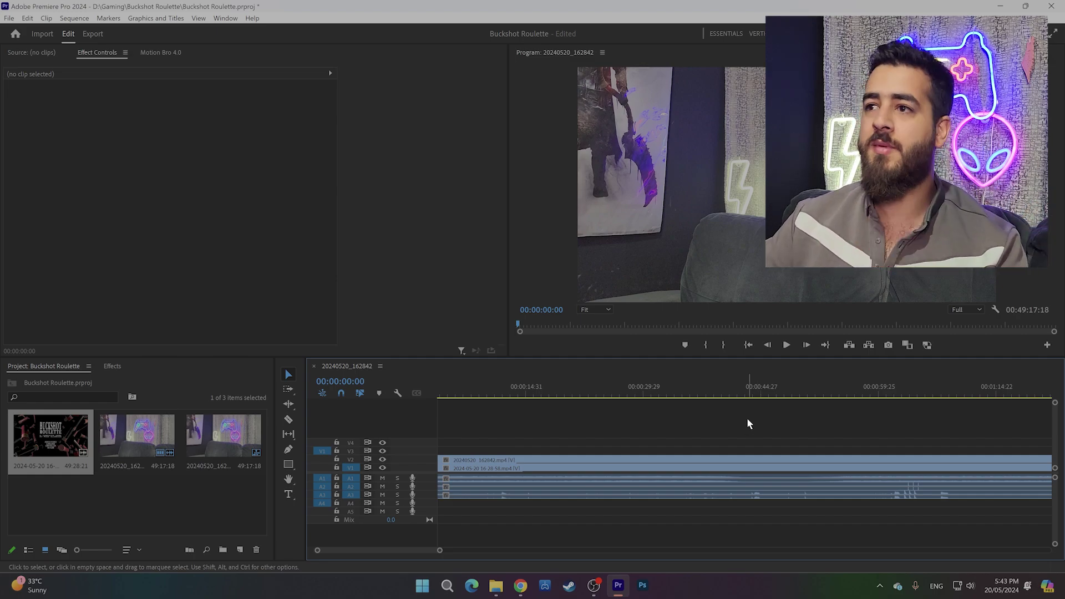
left_click(884, 391)
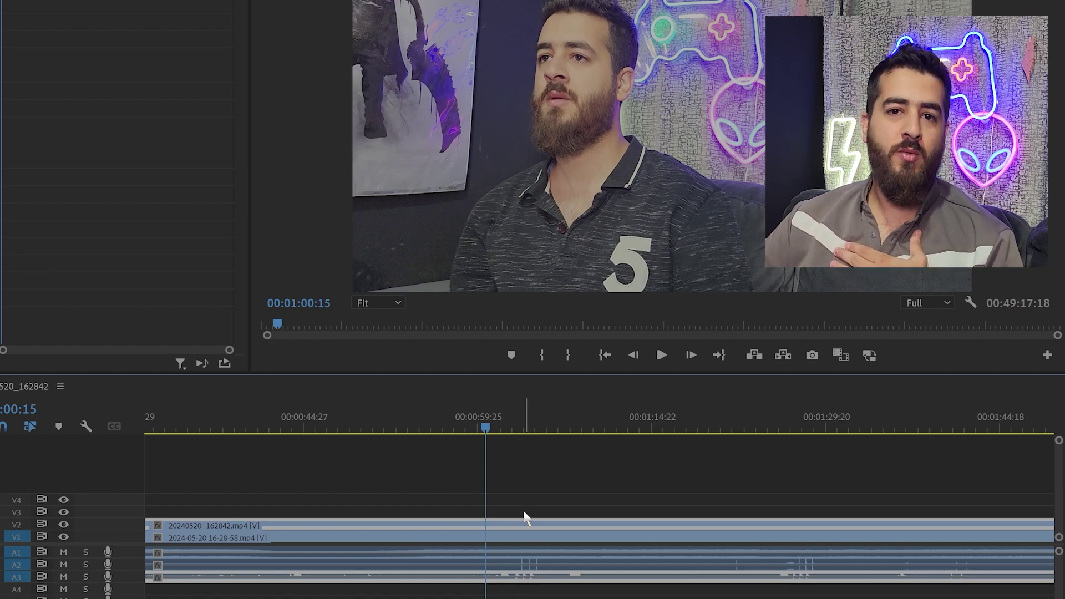
left_click(532, 565)
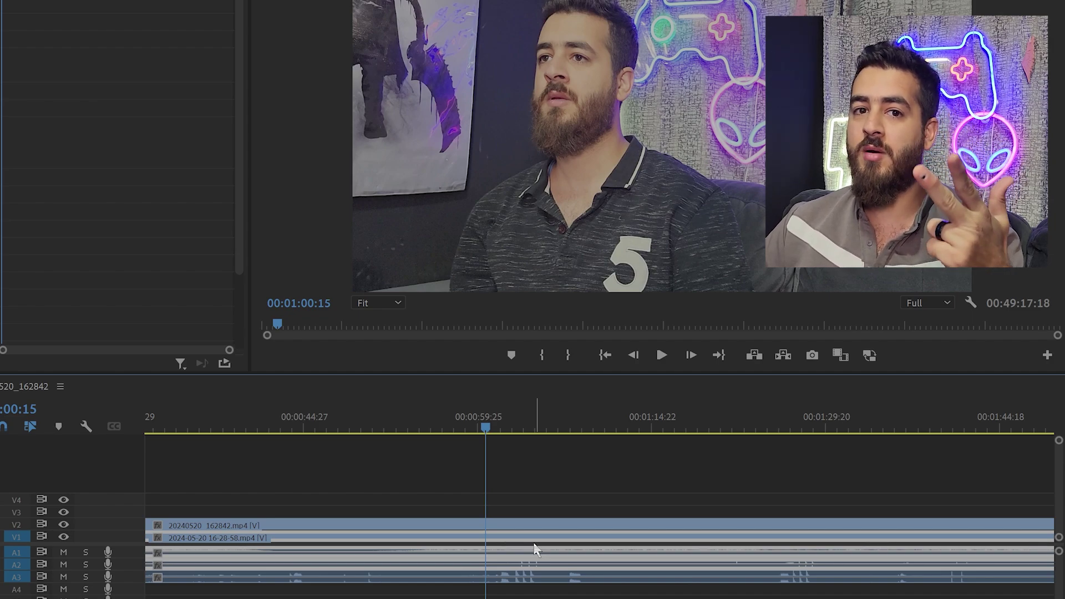
left_click(465, 478)
key("=")
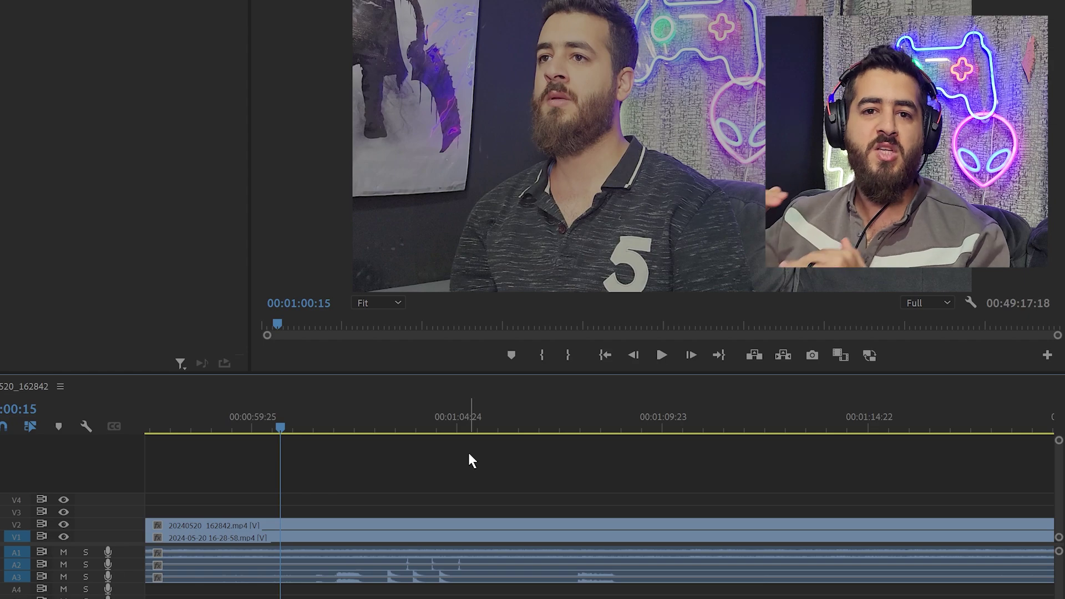
scroll(470, 460, "up", 2)
left_click(218, 431)
key("space")
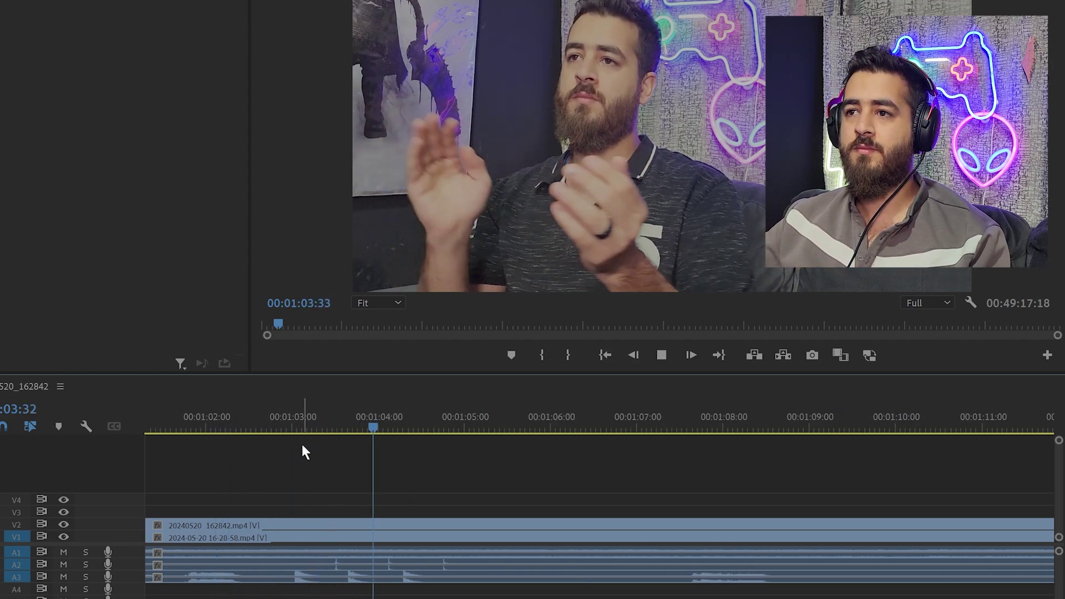
key("space")
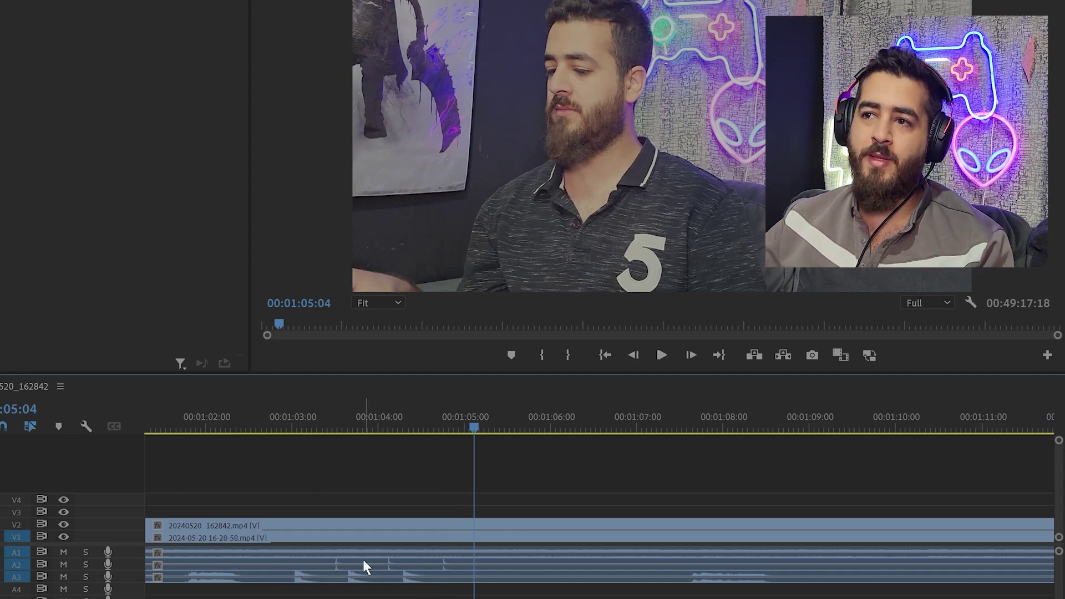
scroll(311, 593, "up", 2)
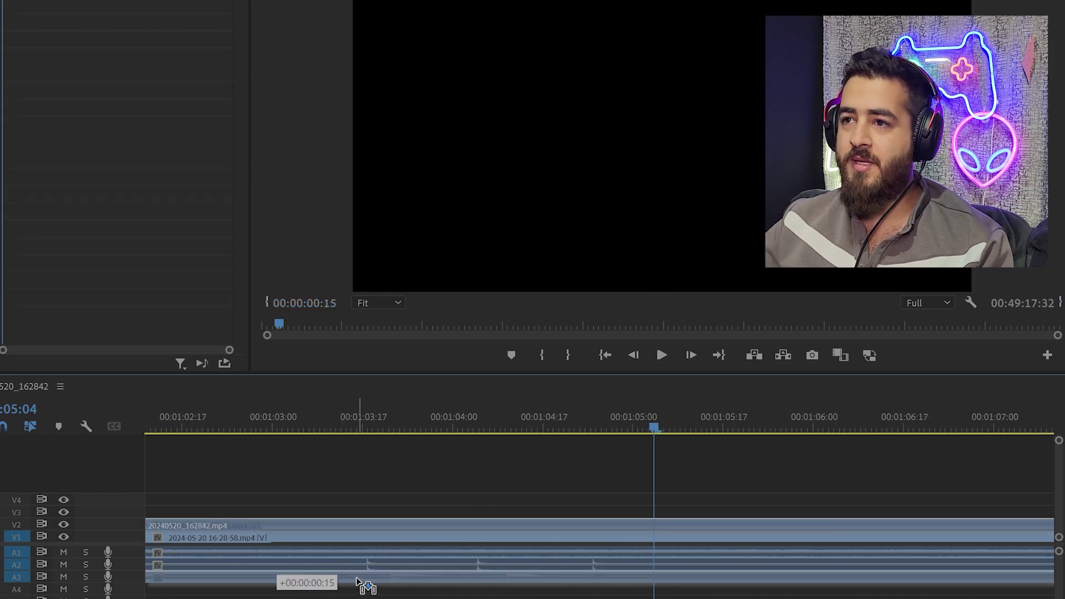
scroll(355, 585, "up", 2)
scroll(339, 588, "up", 1)
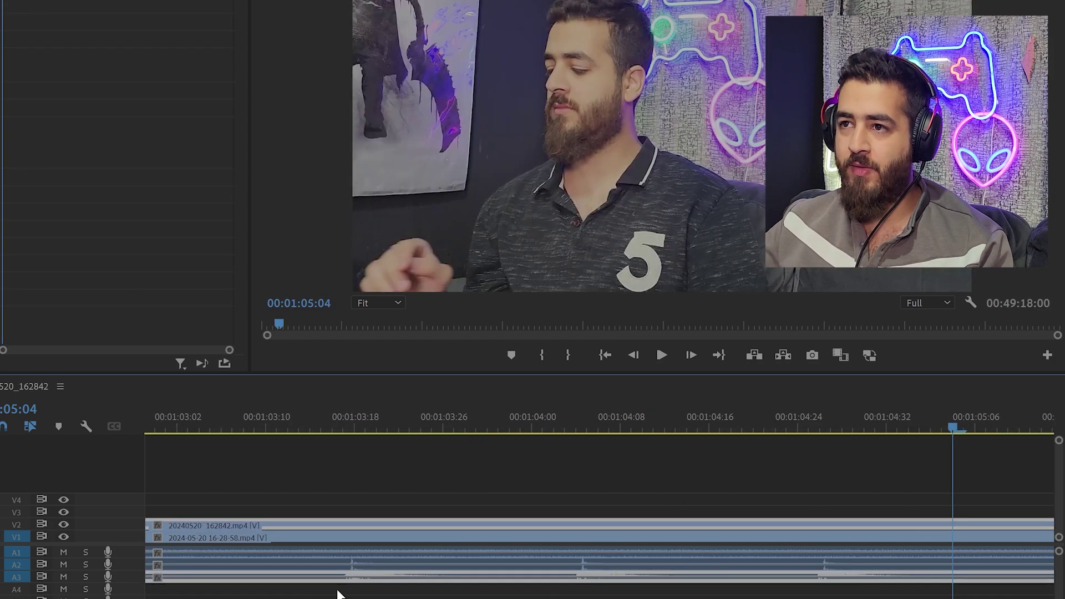
left_click(267, 424)
key("space")
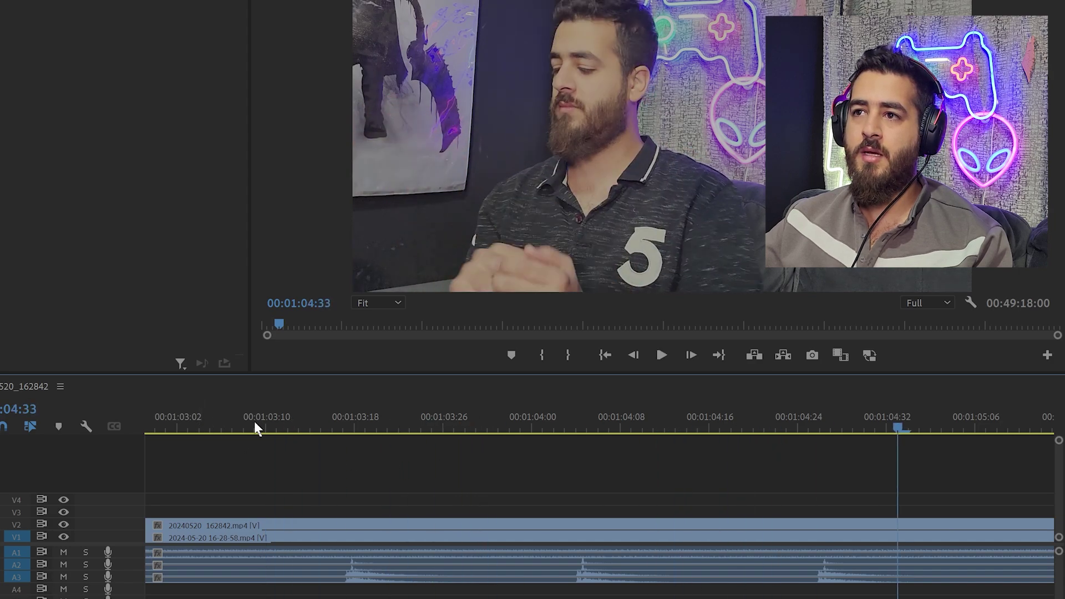
left_click(275, 426)
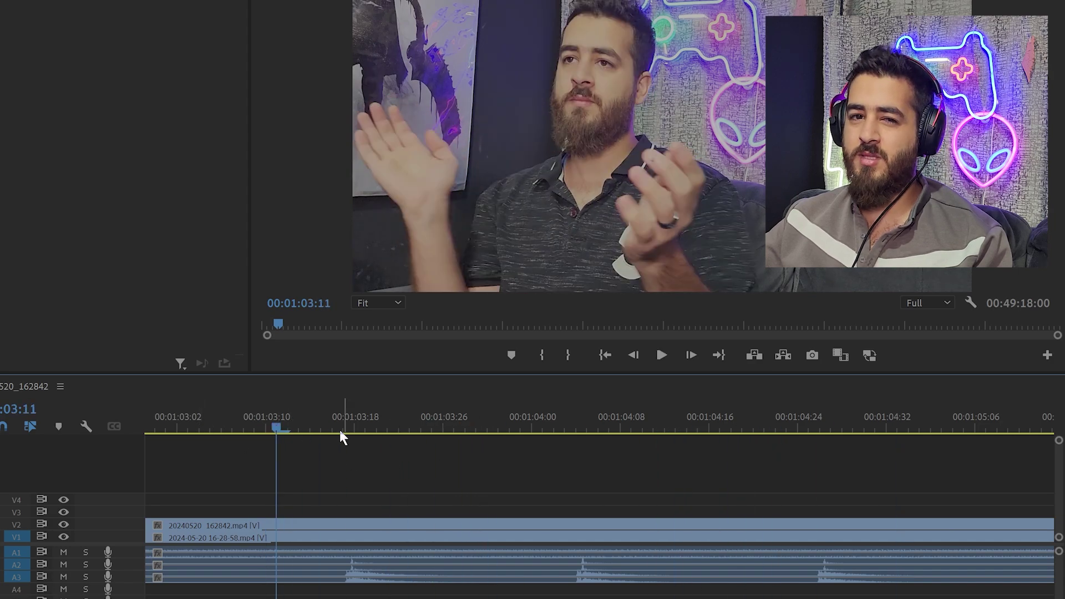
left_click(368, 579)
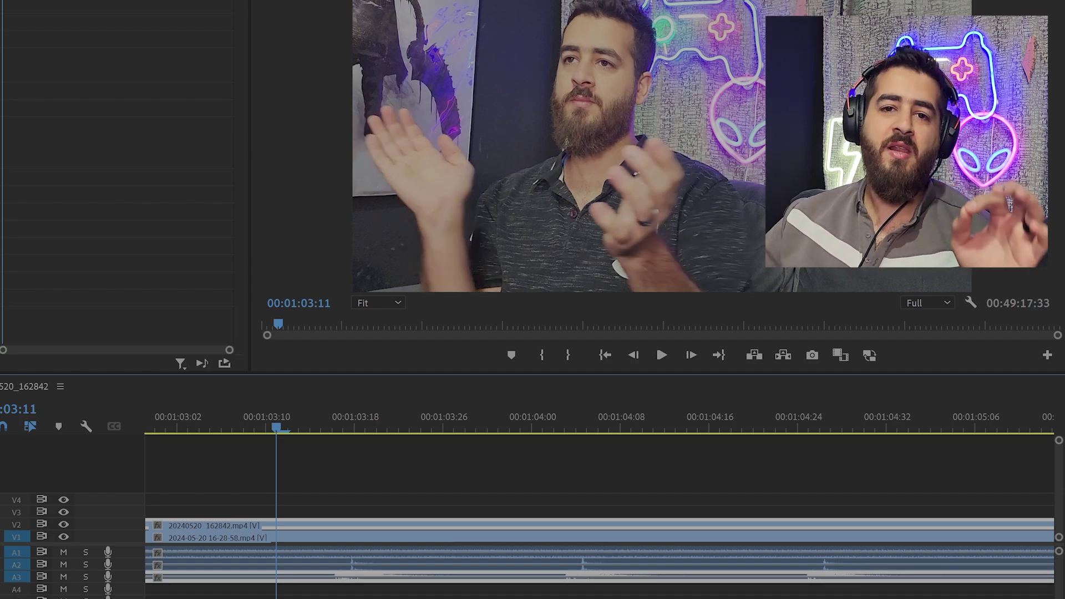
key("space")
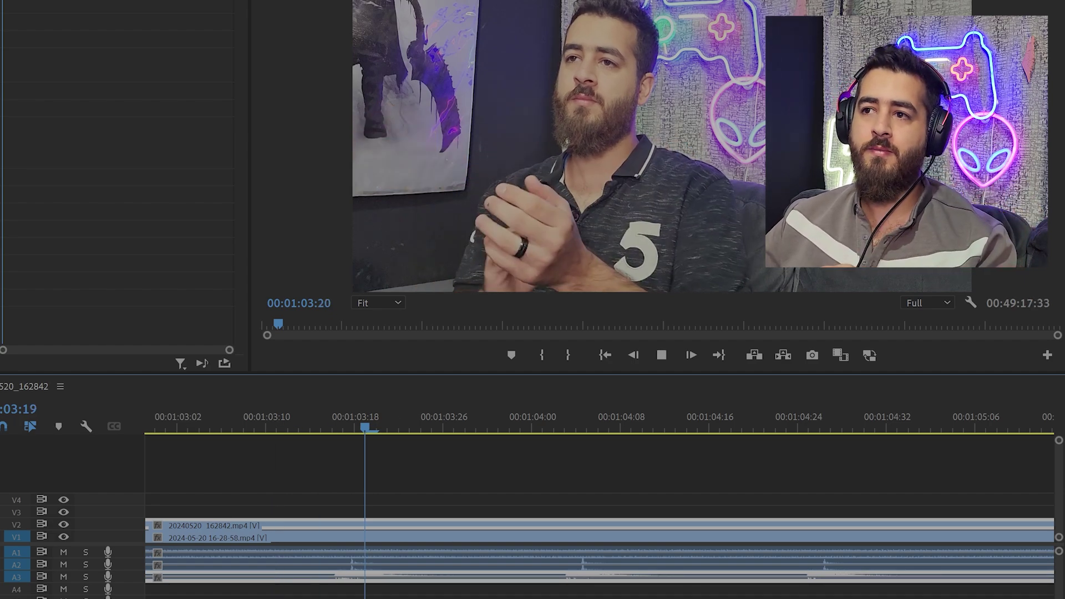
key("space")
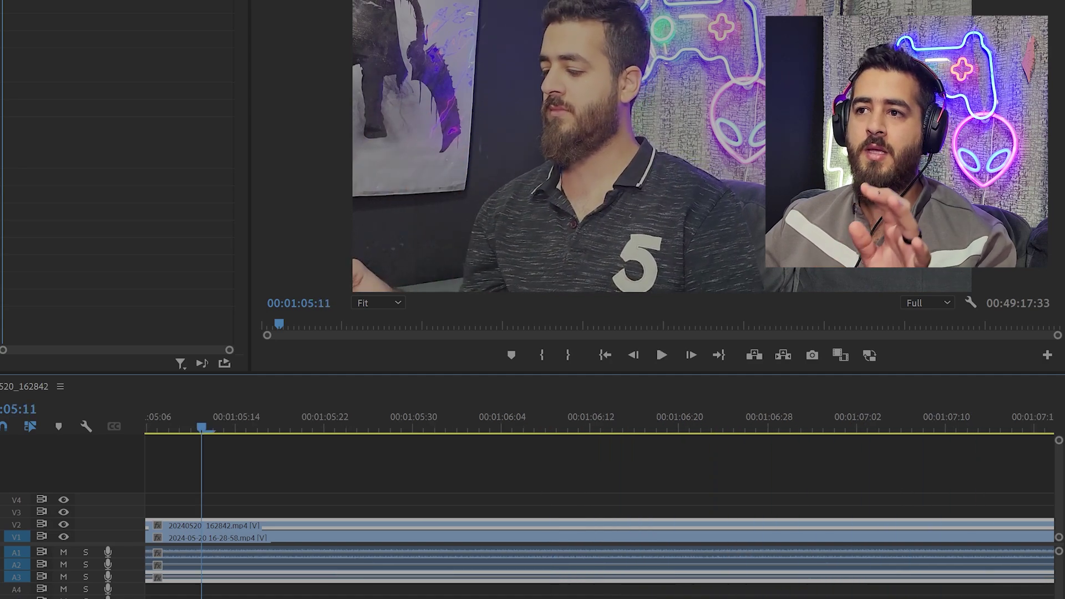
scroll(599, 499, "up", 10)
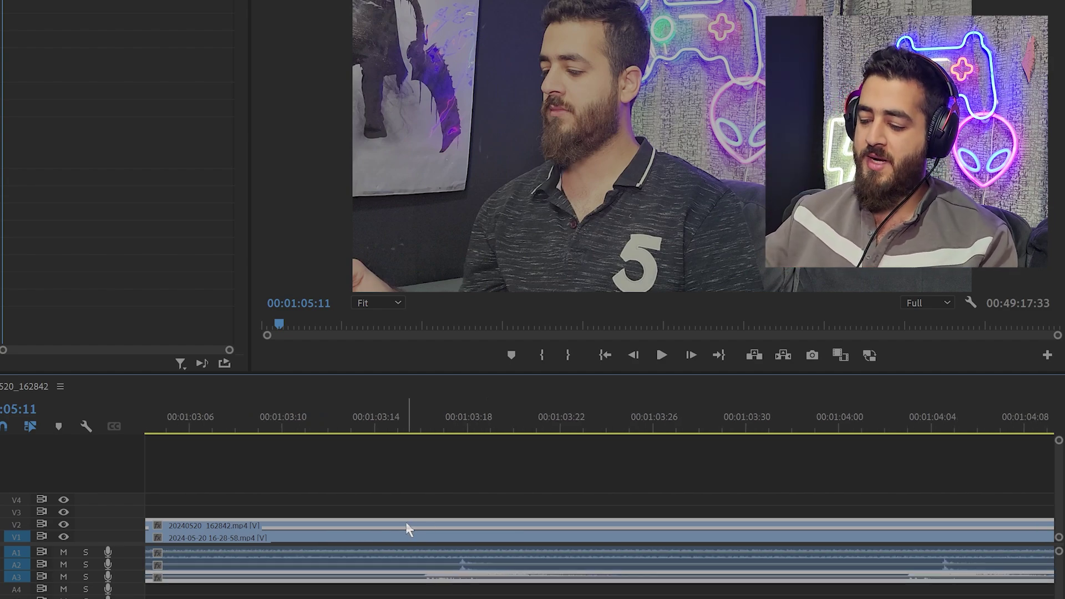
key("equal")
left_click(348, 419)
key("space")
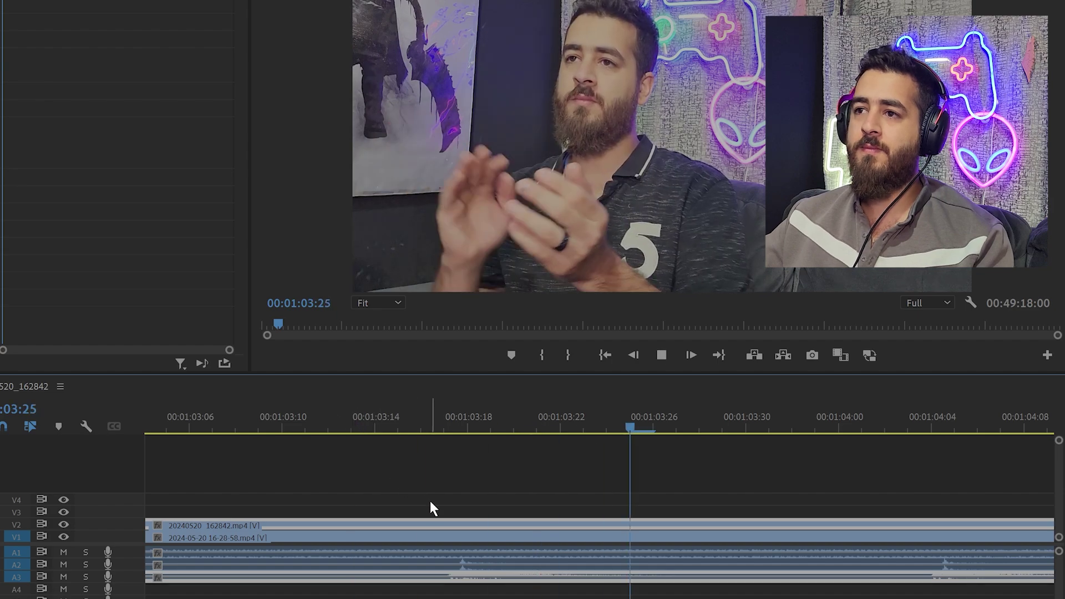
key("minus")
key("space")
key("minus")
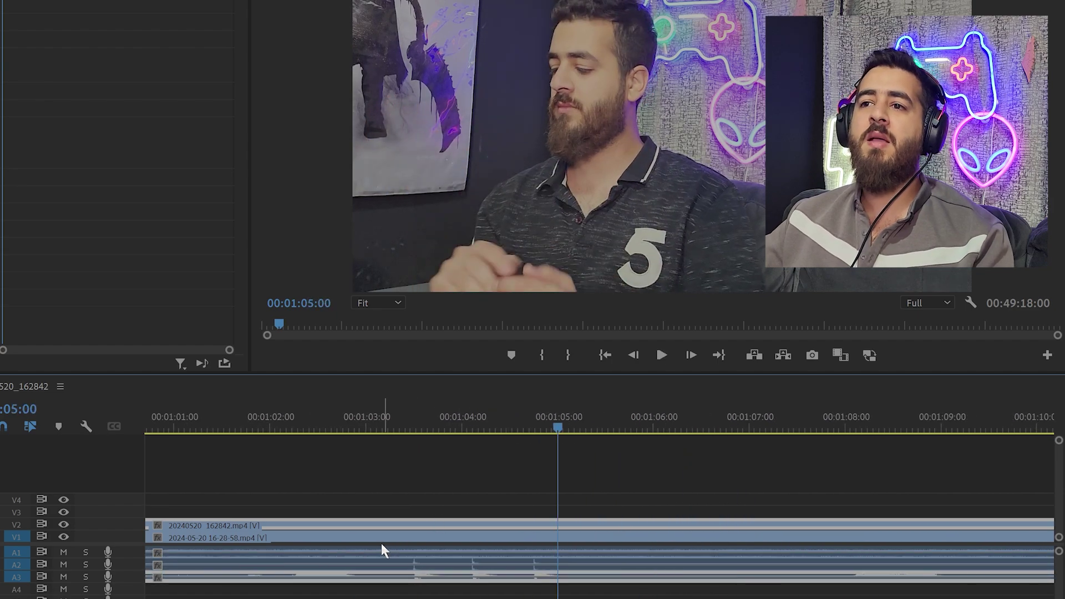
key("minus")
key("minus")
Trim the V1 gameplay clip's start so it lines up with the V2 webcam clip.
key("Home")
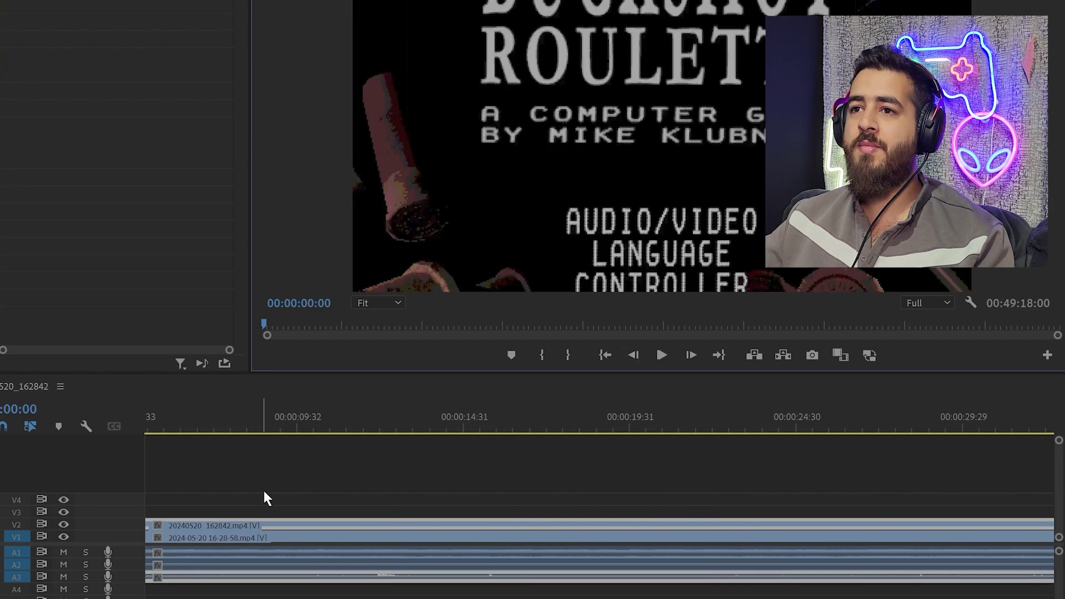
key("equal")
key("equal")
key("equal")
key("equal")
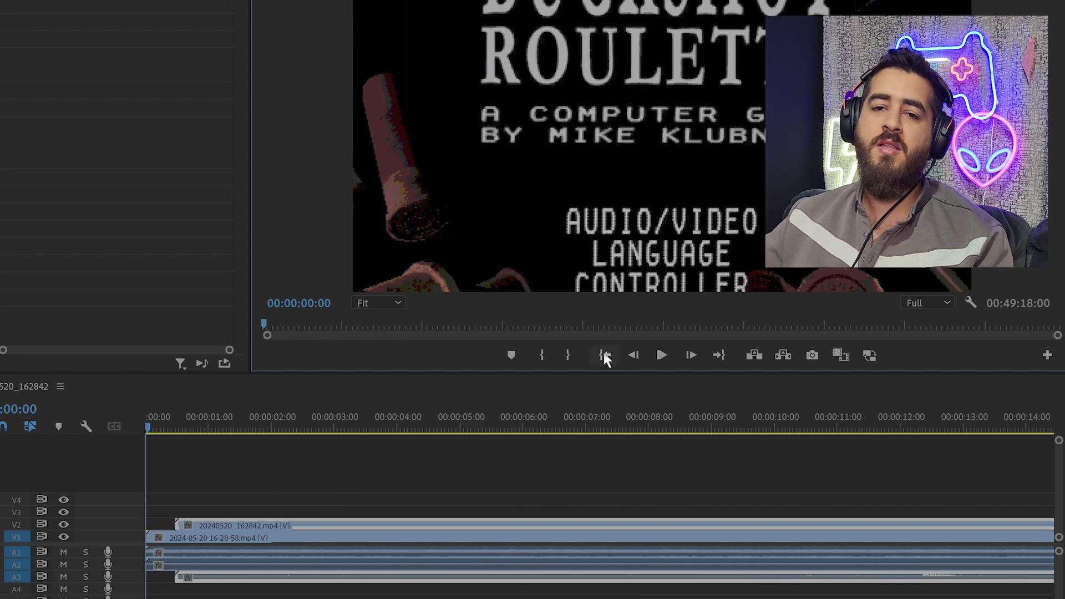
left_click(716, 358)
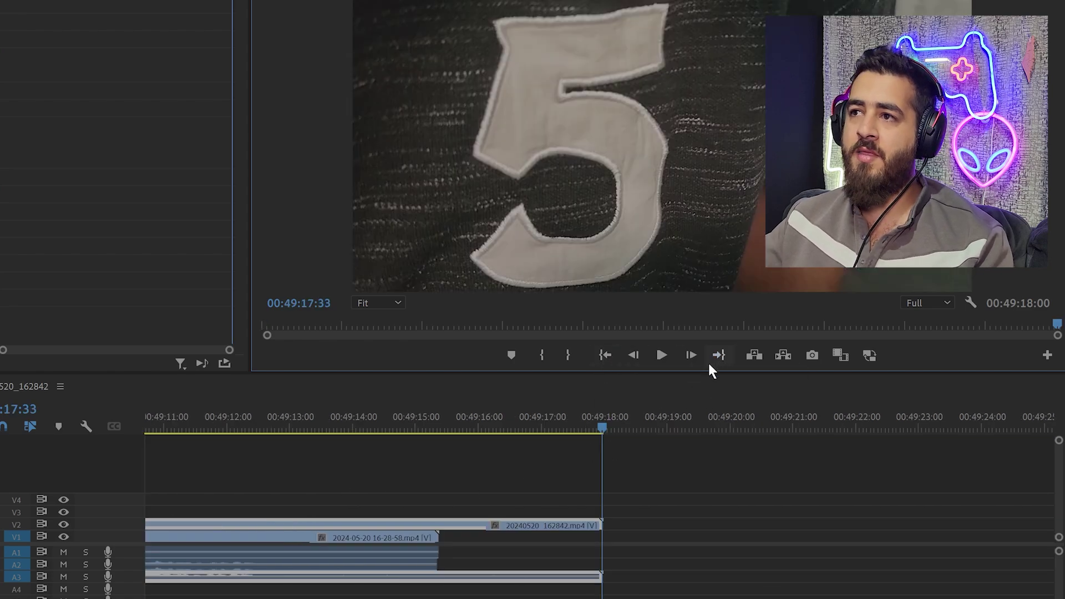
left_click(604, 356)
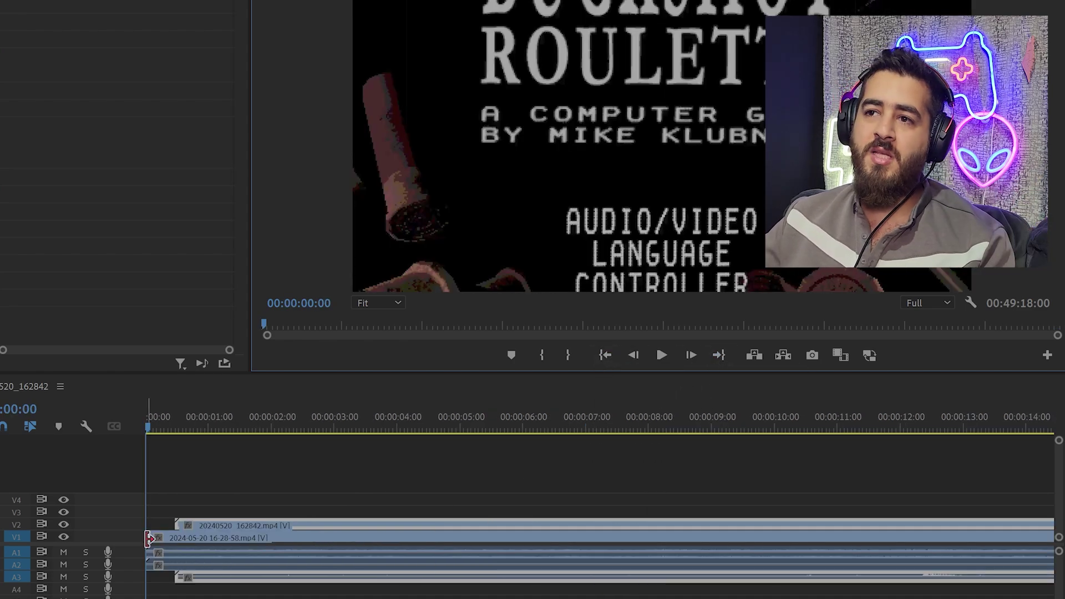
left_click_drag(149, 538, 183, 539)
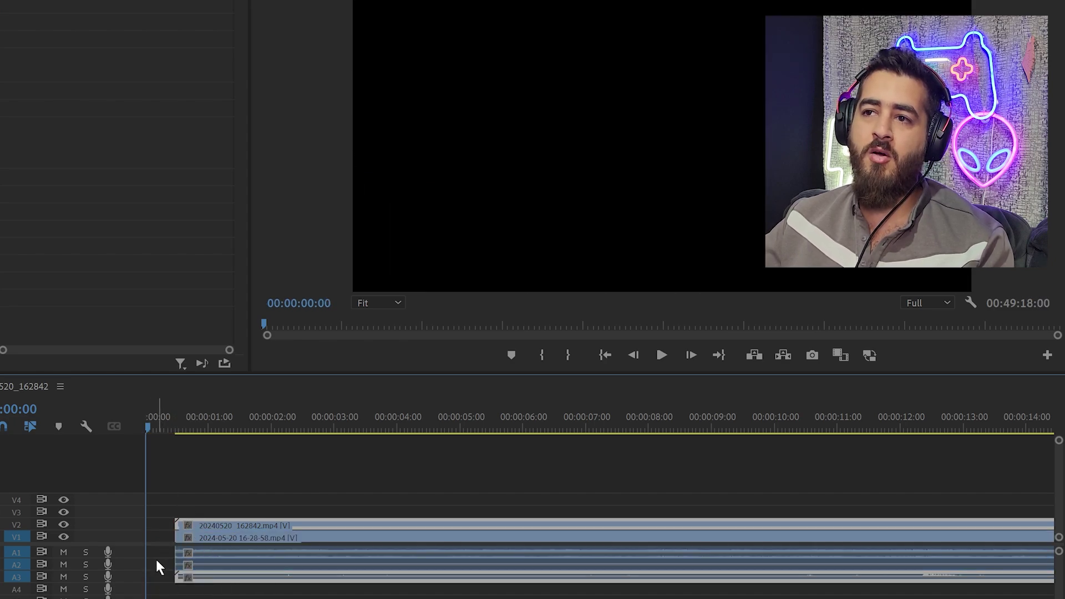
Ripple Delete the empty gap so both clips start at 00:00:00:00.
scroll(159, 561, "up", 2, "alt")
scroll(192, 549, "up", 2, "alt")
left_click(206, 539)
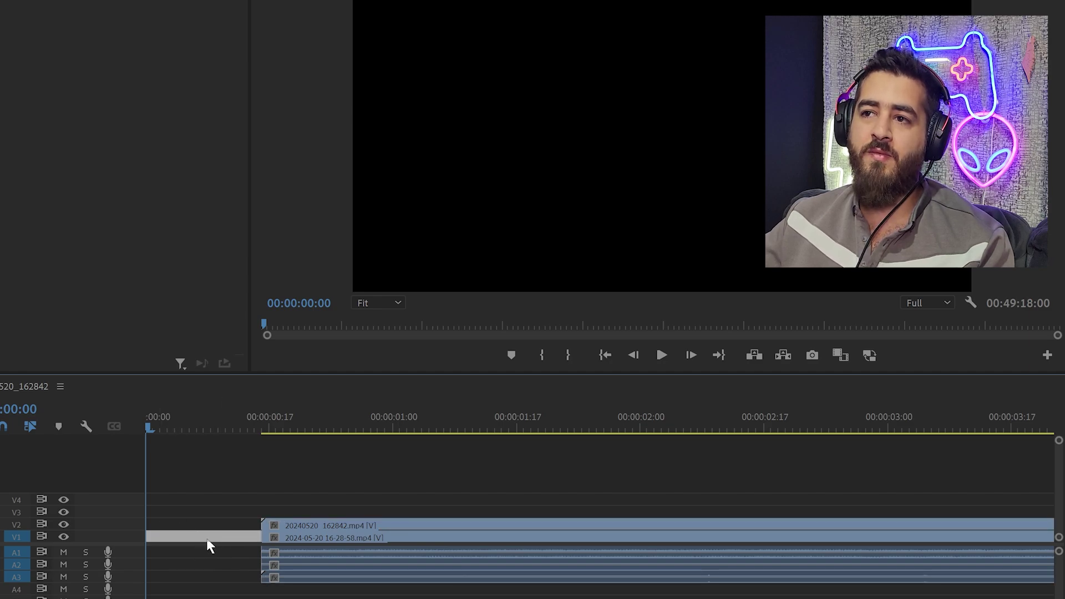
right_click(215, 535)
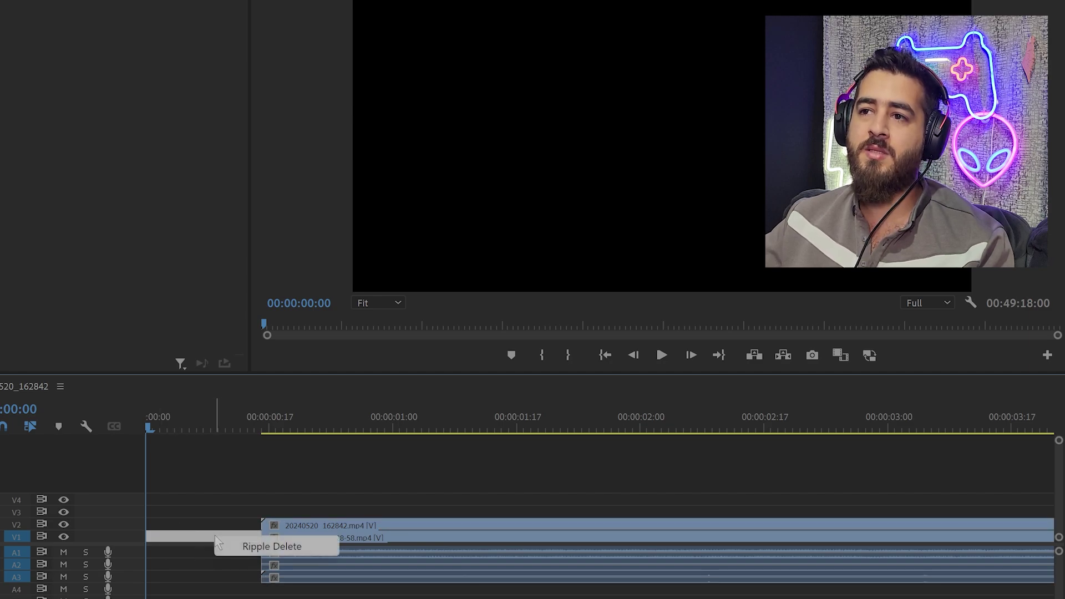
left_click(248, 553)
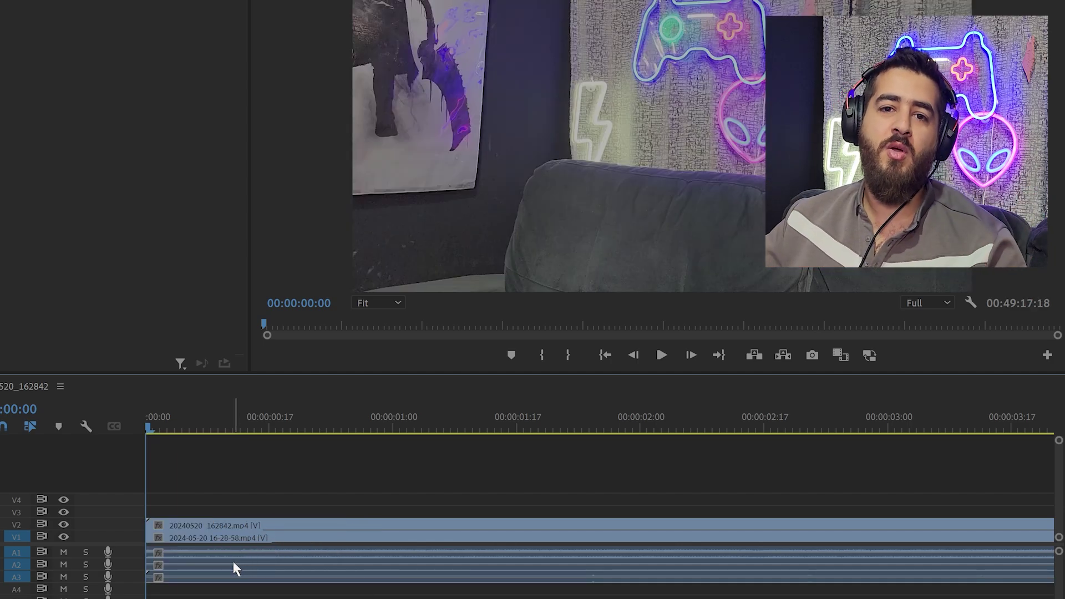
key("backslash")
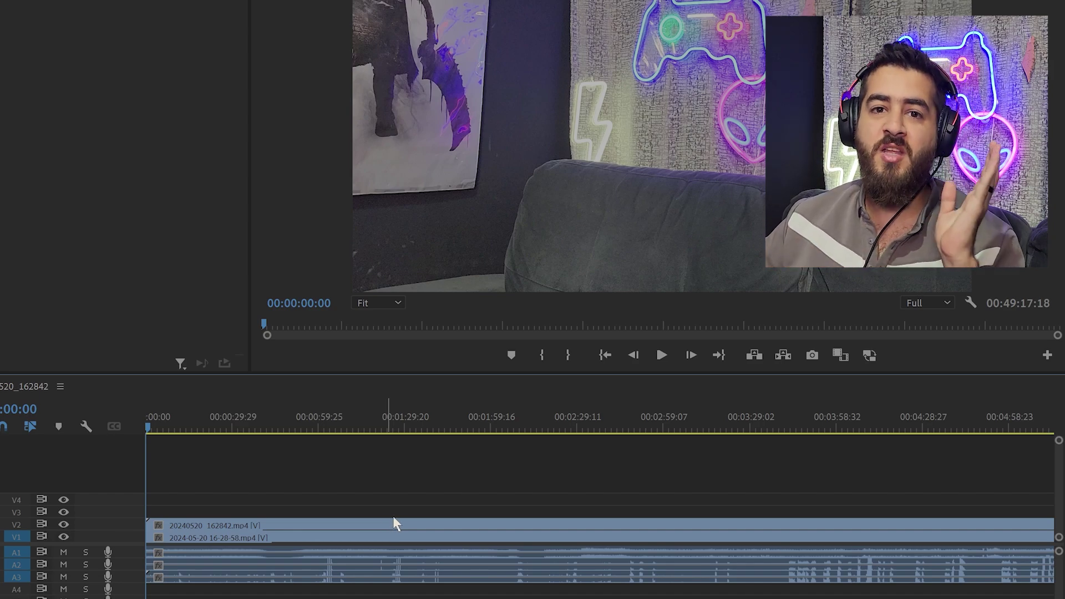
left_click(709, 358)
Scrub to about 00:47:24 near the sequence end and play that section to check it.
scroll(422, 532, "up", 3)
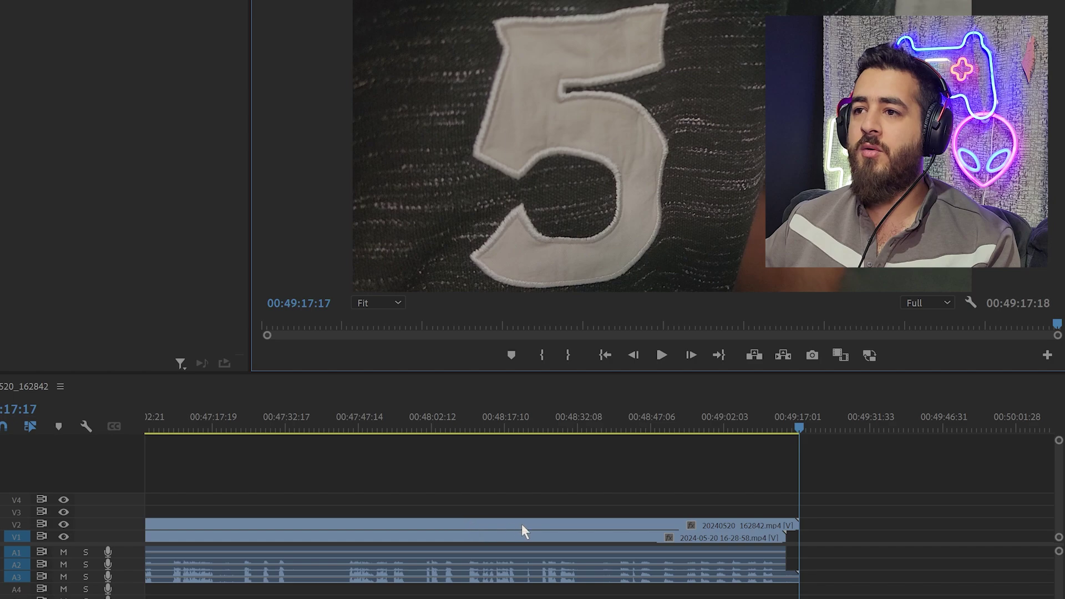
scroll(521, 524, "up", 3)
left_click_drag(494, 413, 434, 420)
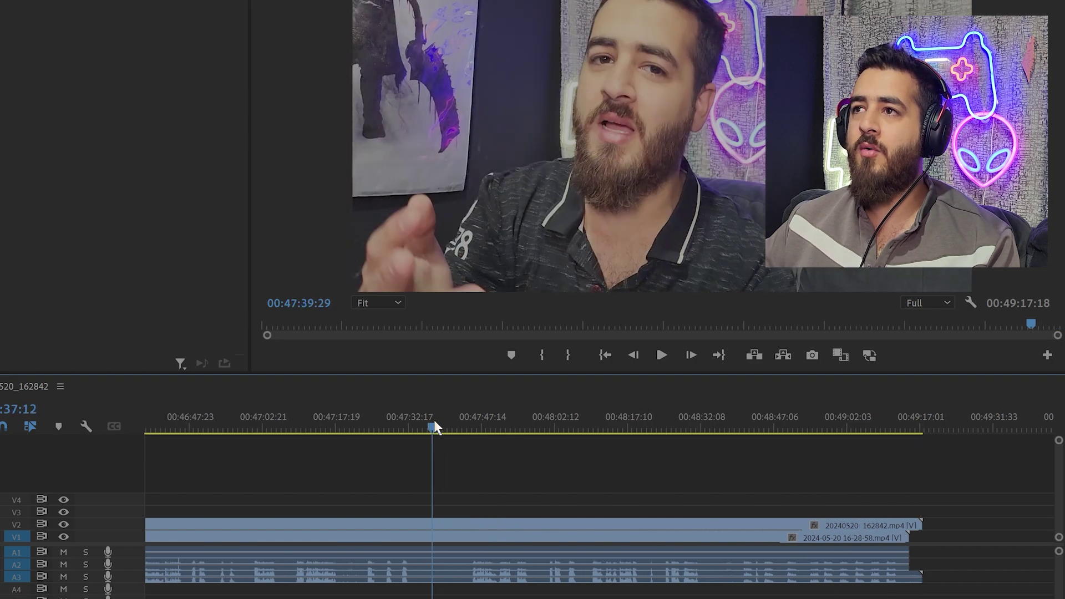
key("equal")
key("space")
key("space")
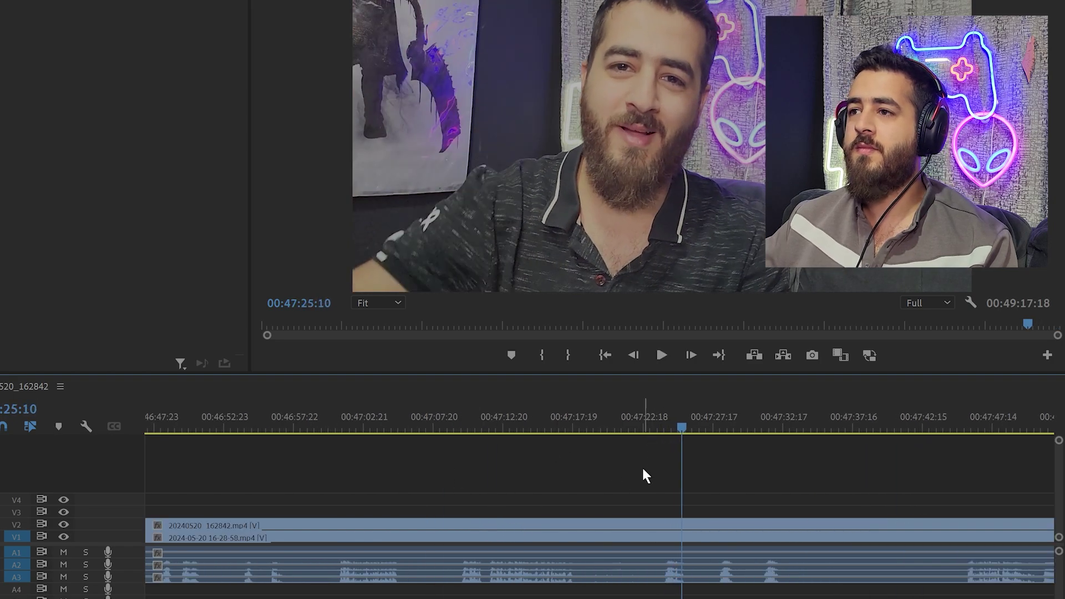
key("equal")
key("minus")
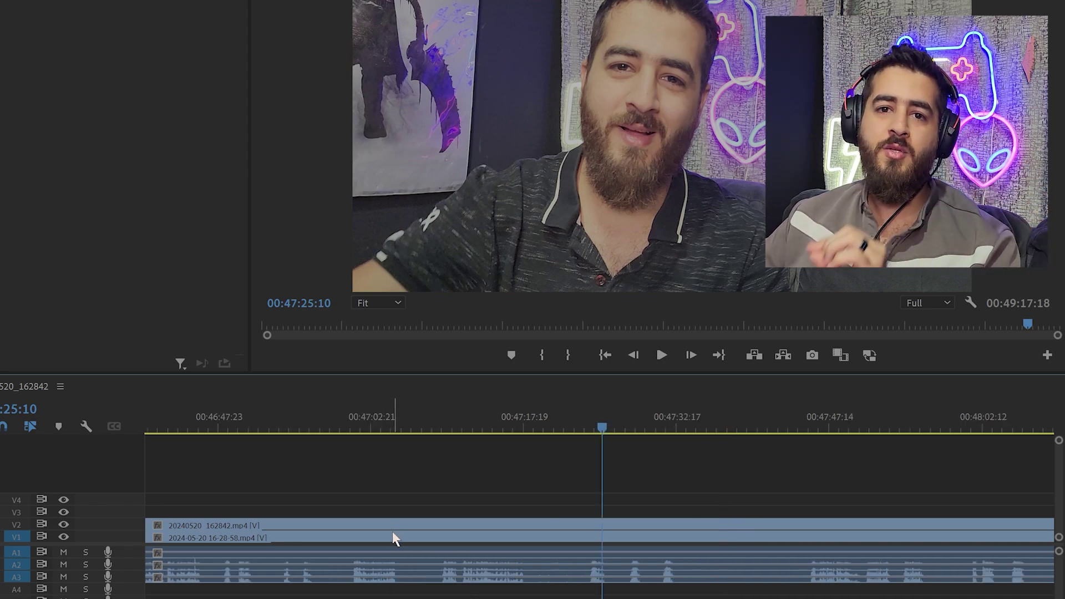
Delete the A3 audio clip and return the playhead to 00:47:24:03.
left_click(484, 559)
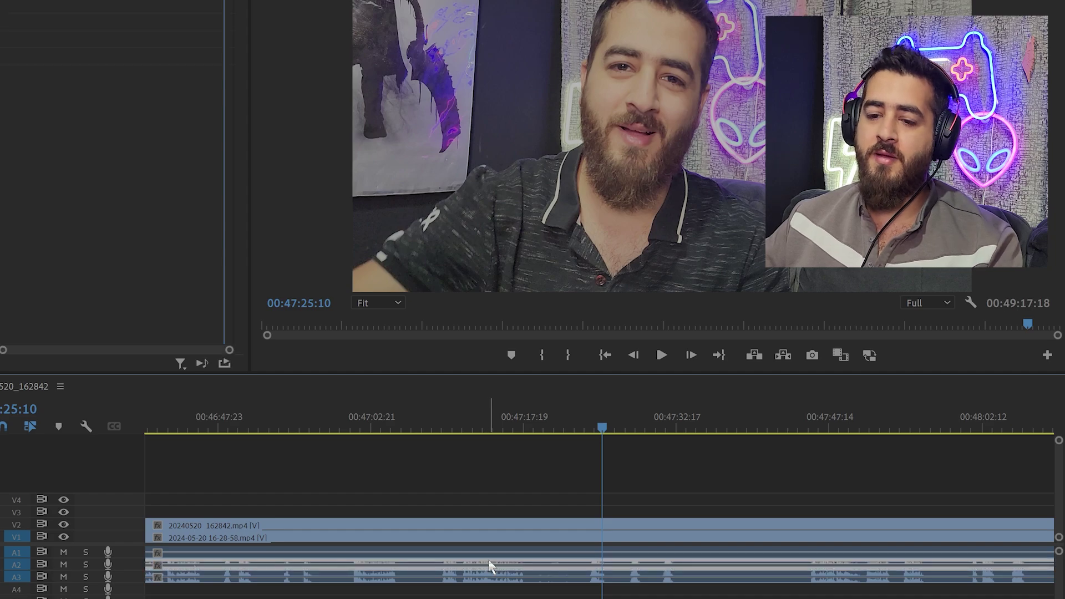
left_click(476, 579)
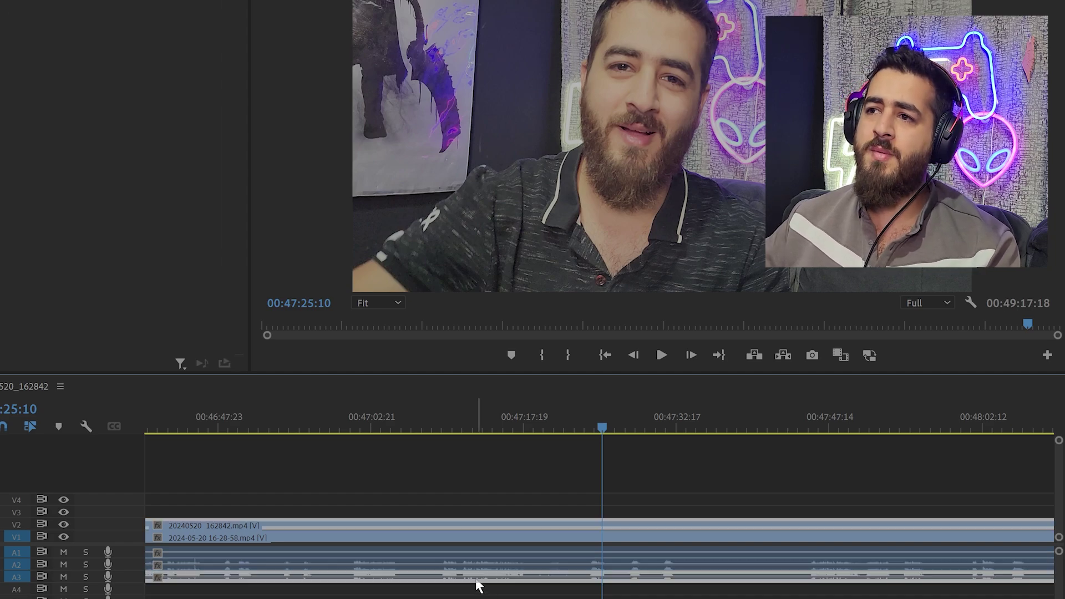
key("Delete")
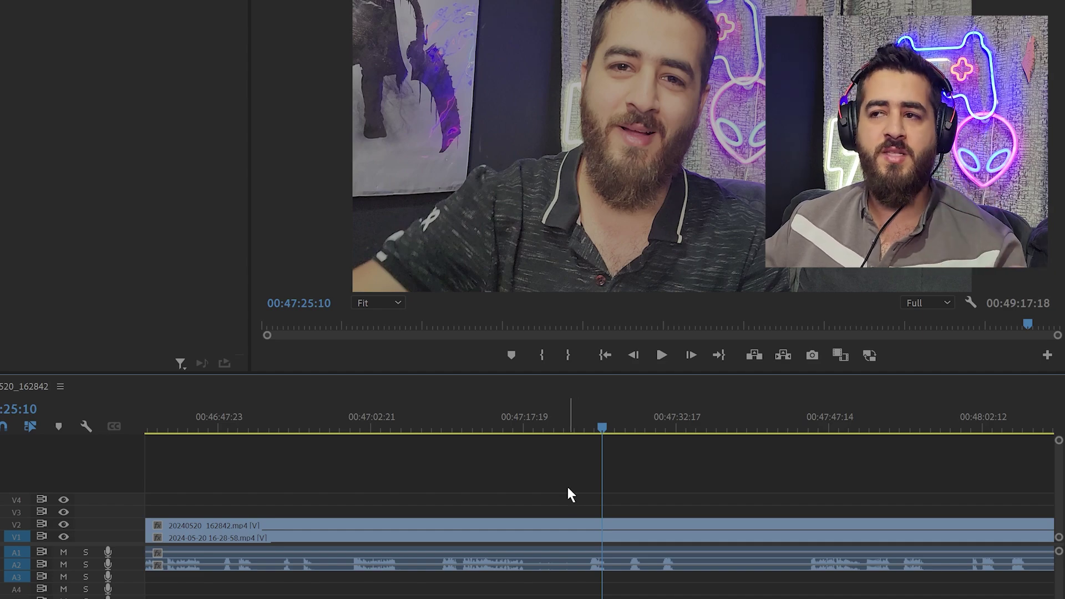
key("=")
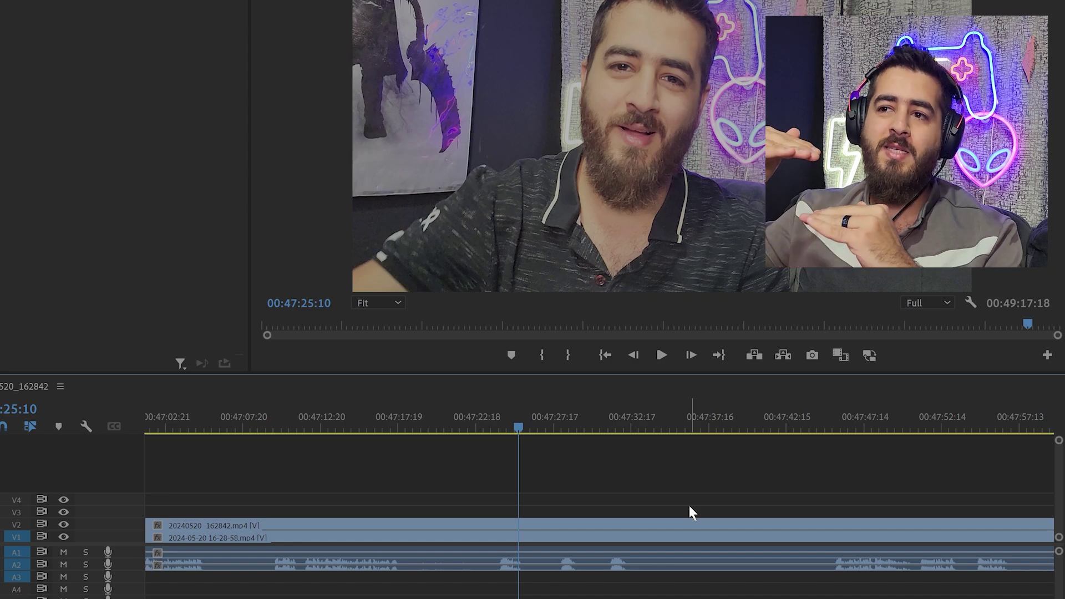
key("=")
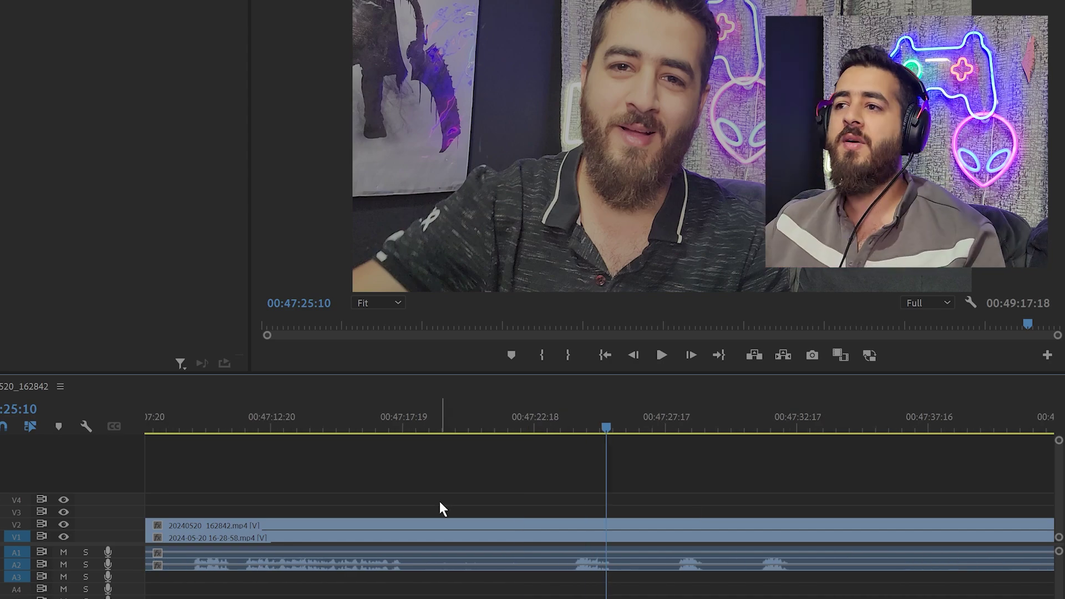
left_click(650, 424)
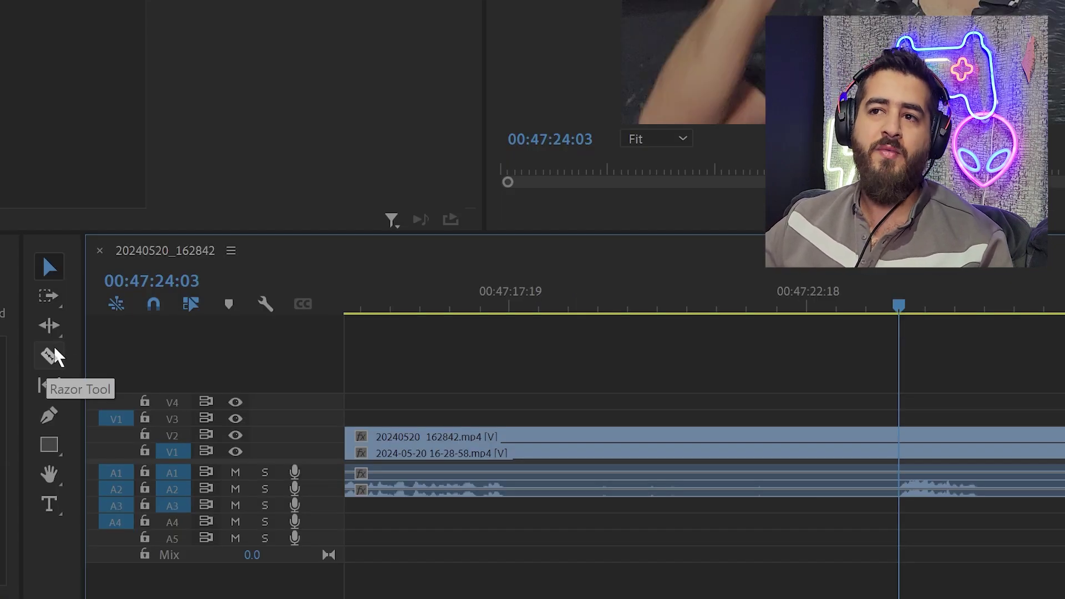
Razor the V2 webcam clip at 00:47:24:03 and return to the Selection tool.
key("c")
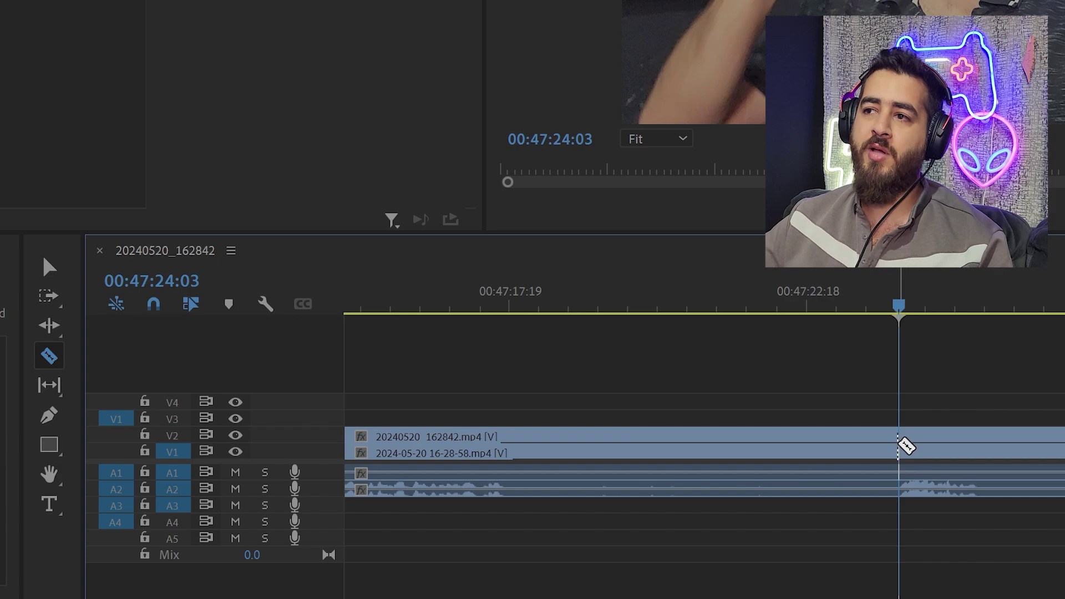
left_click(900, 437)
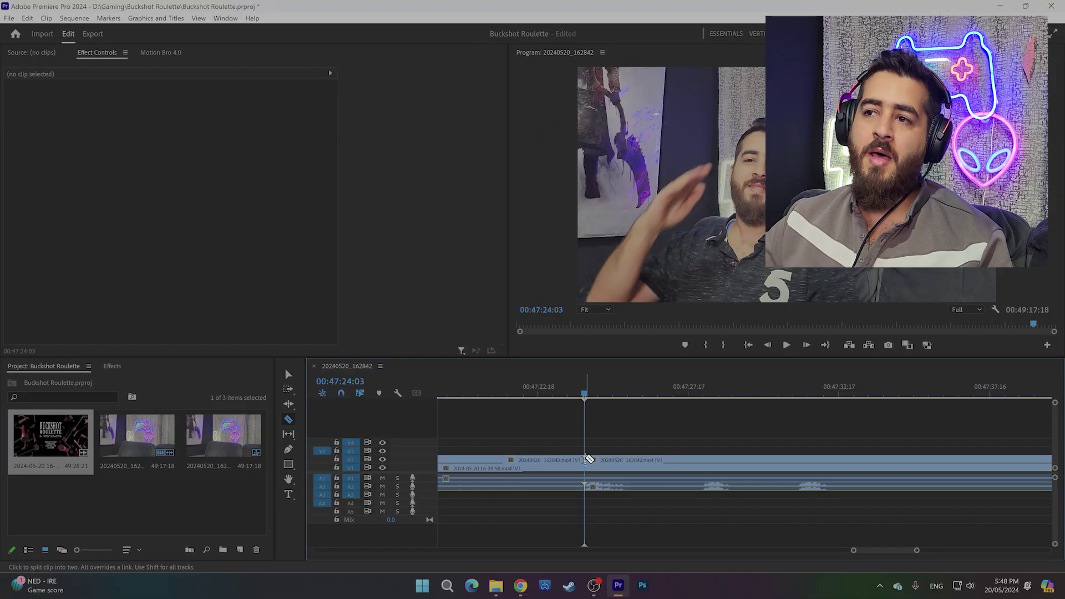
key("v")
left_click(602, 480)
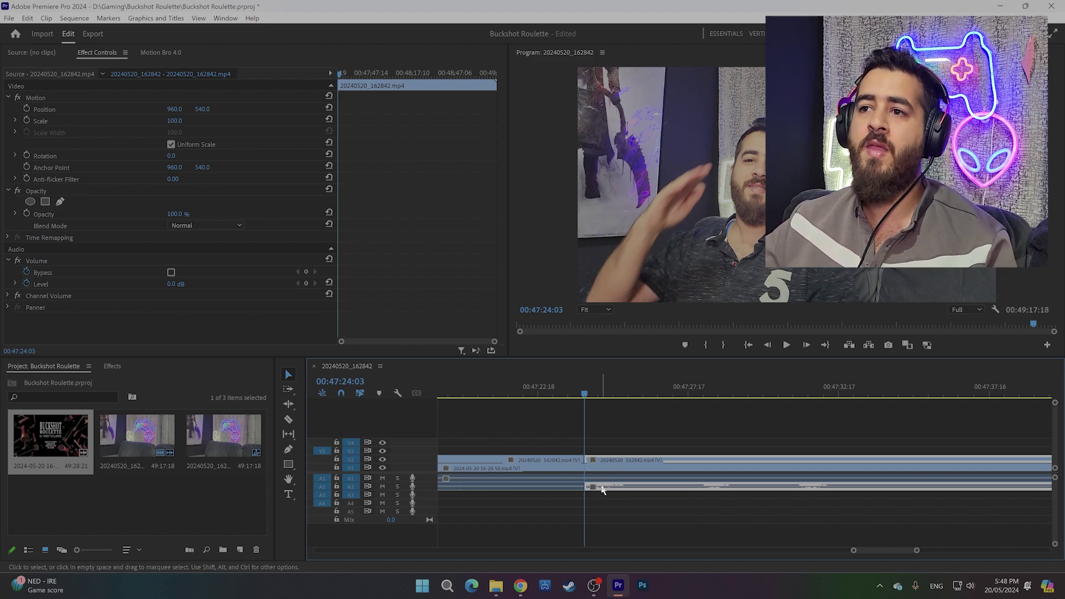
key("minus")
key("minus")
key("minus")
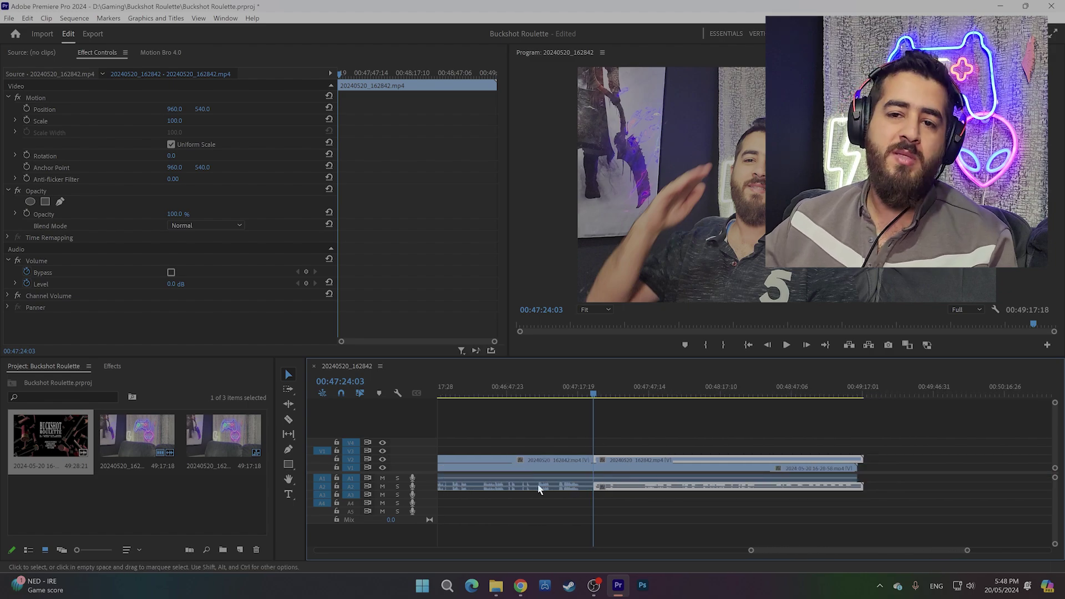
key("equal")
key("minus")
key("minus")
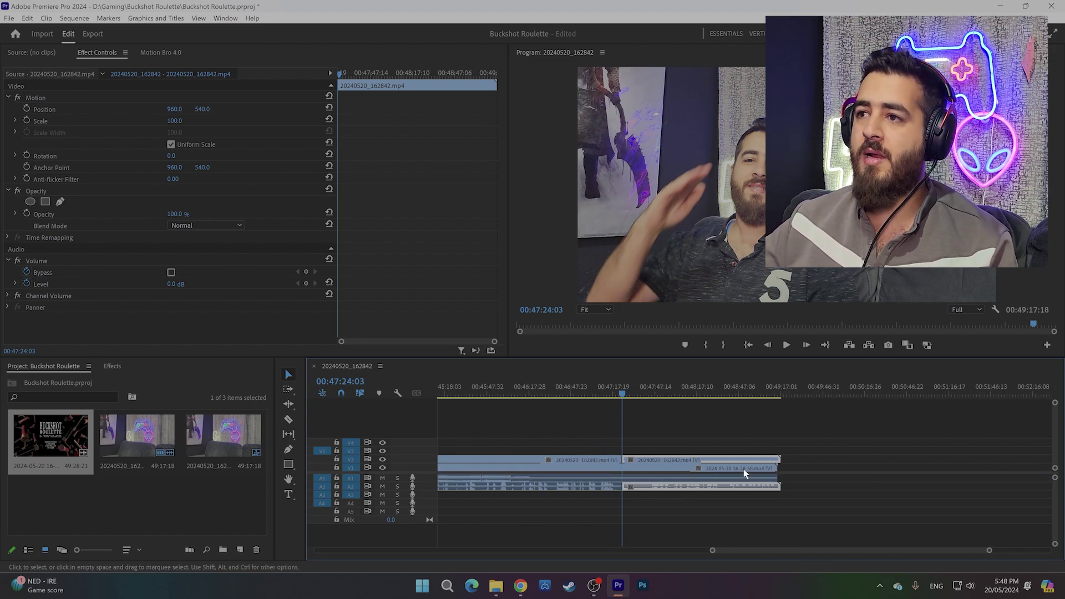
left_click_drag(745, 472, 577, 475)
key("equal")
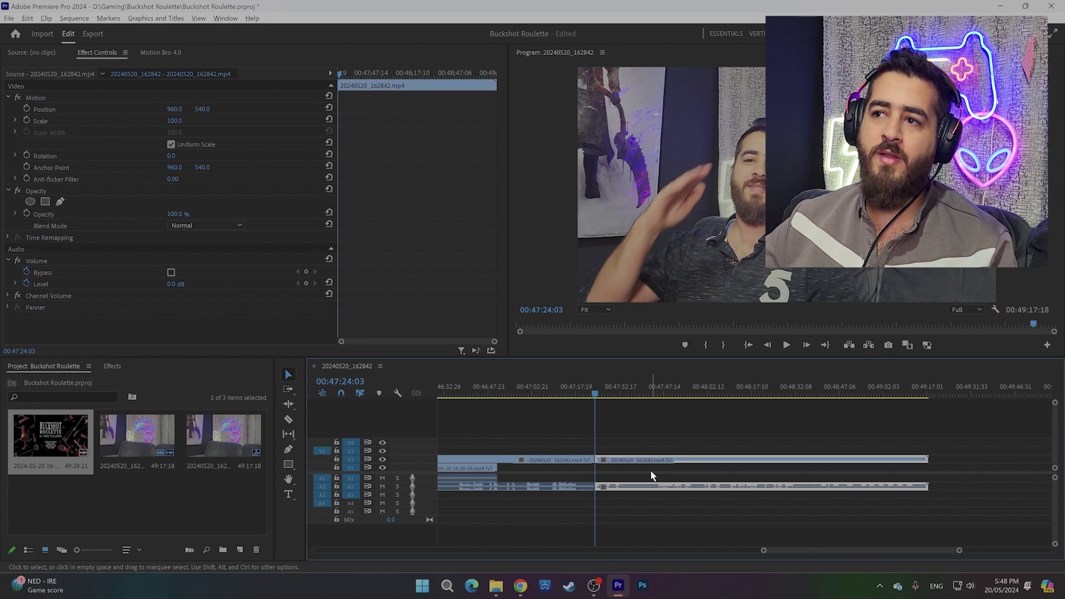
key("equal")
left_click(604, 477)
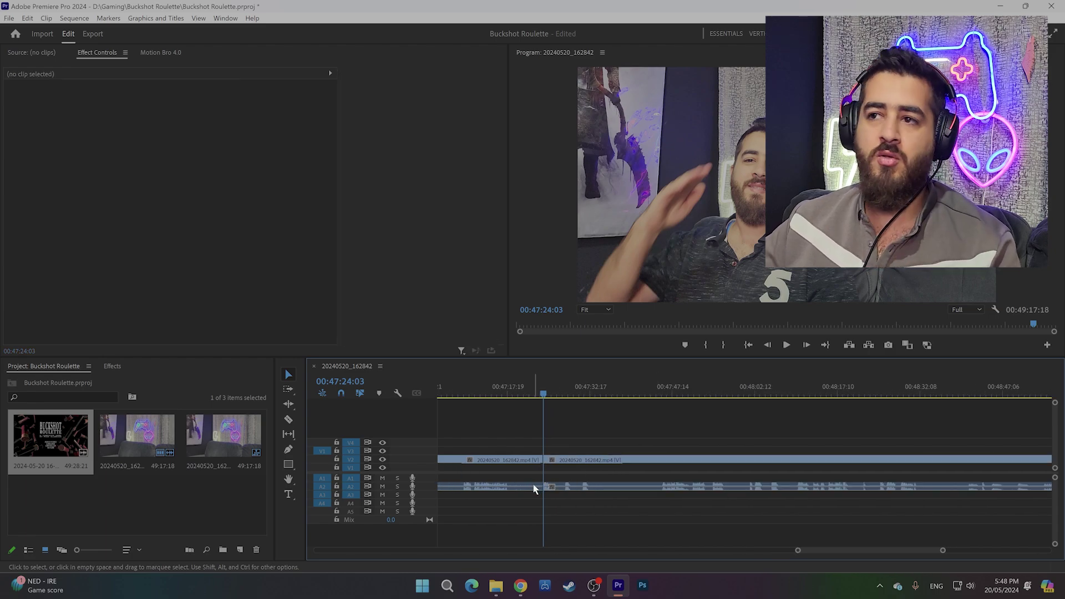
Play to the next cut point and razor the webcam clip there again.
key("equal")
key("equal")
key("equal")
key("equal")
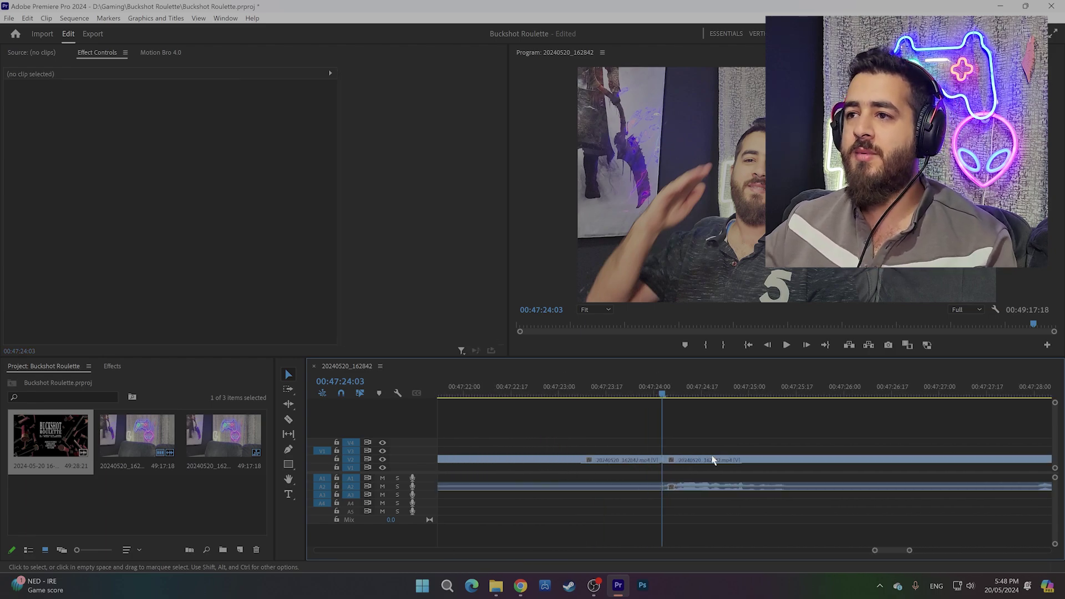
key("space")
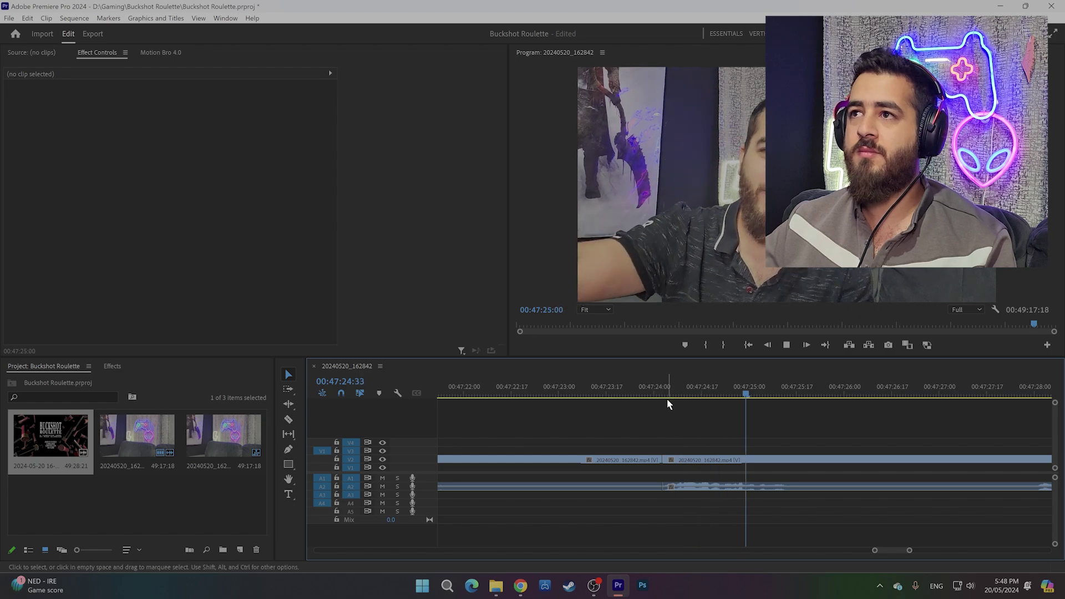
key("space")
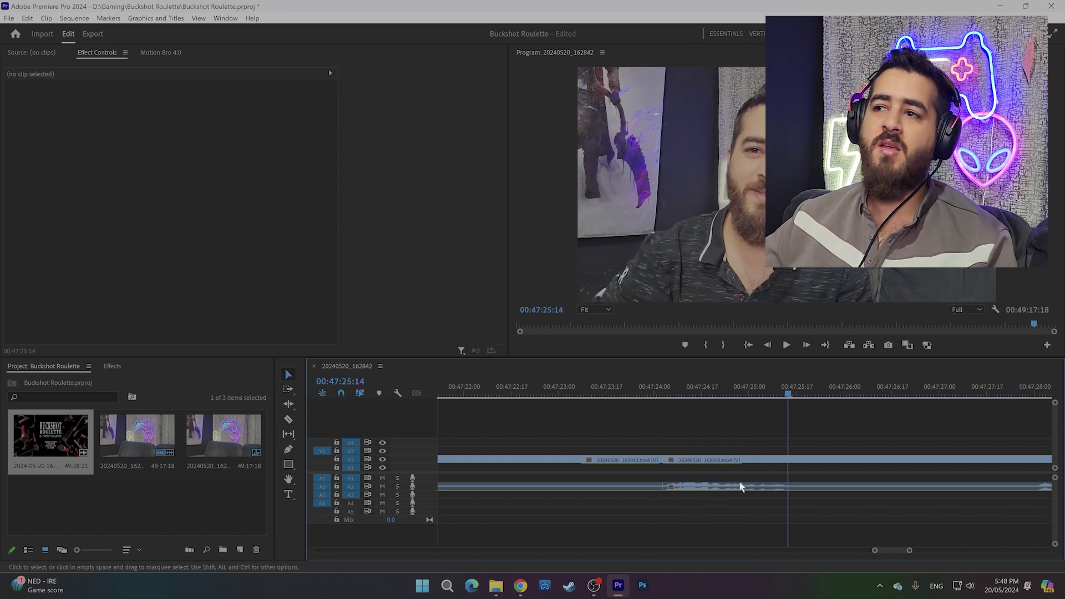
scroll(737, 482, "down", 2)
key("c")
left_click(675, 460)
key("v")
key("minus")
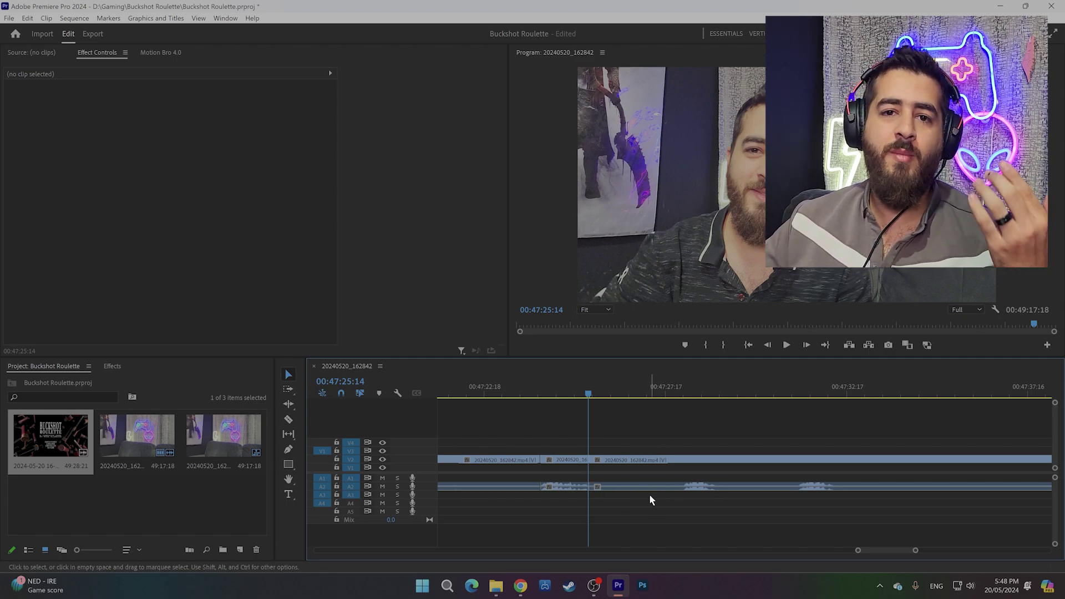
Delete the short webcam piece and its audio between roughly 00:47:24 and 00:47:26.
scroll(648, 495, "down", 2)
left_click(604, 395)
left_click_drag(608, 403, 647, 401)
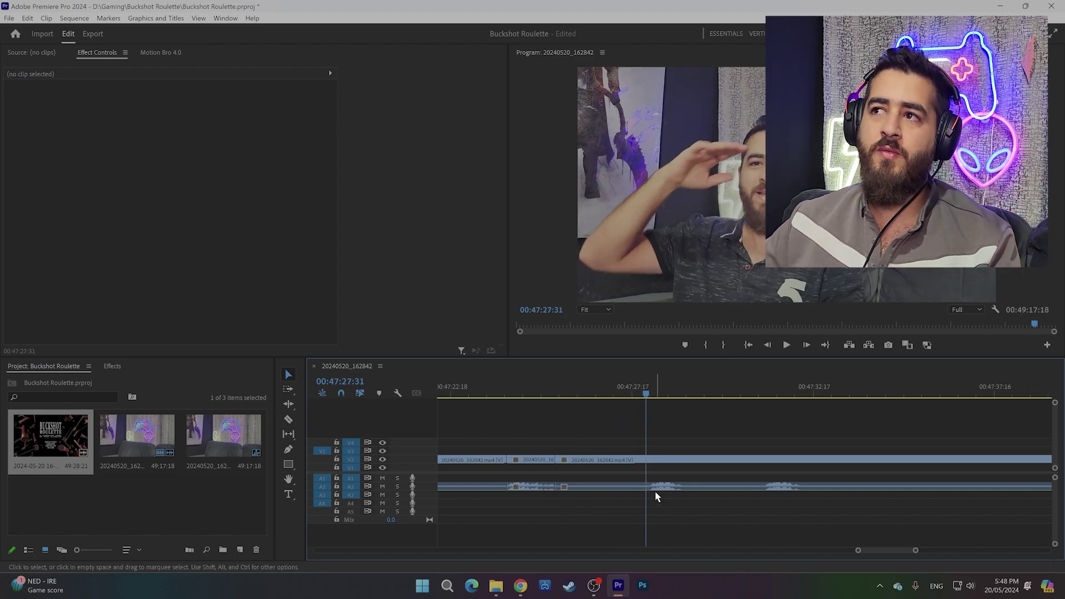
key("space")
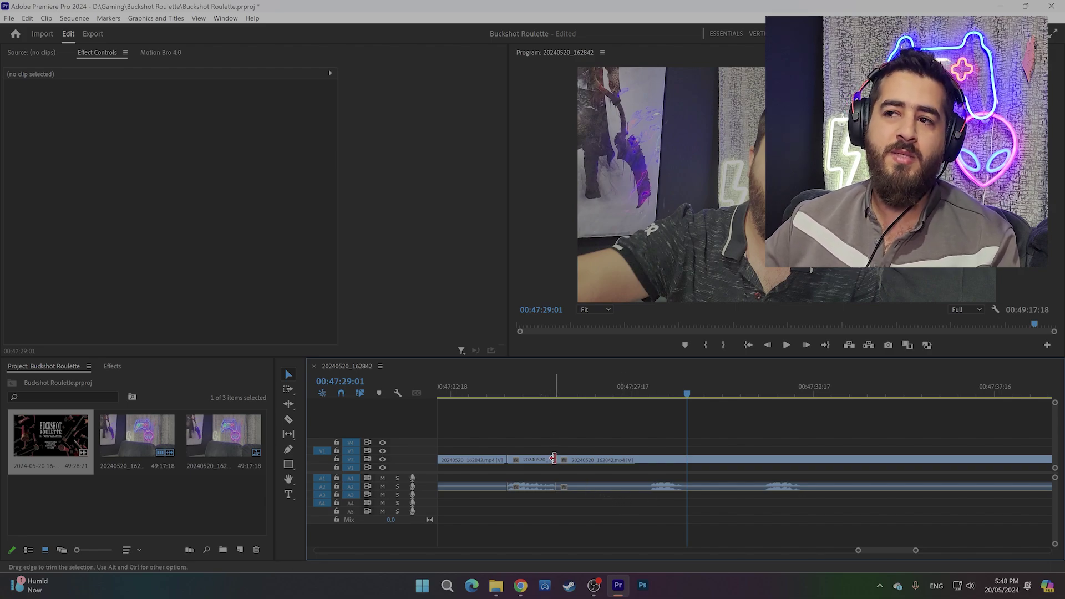
left_click_drag(557, 434, 528, 540)
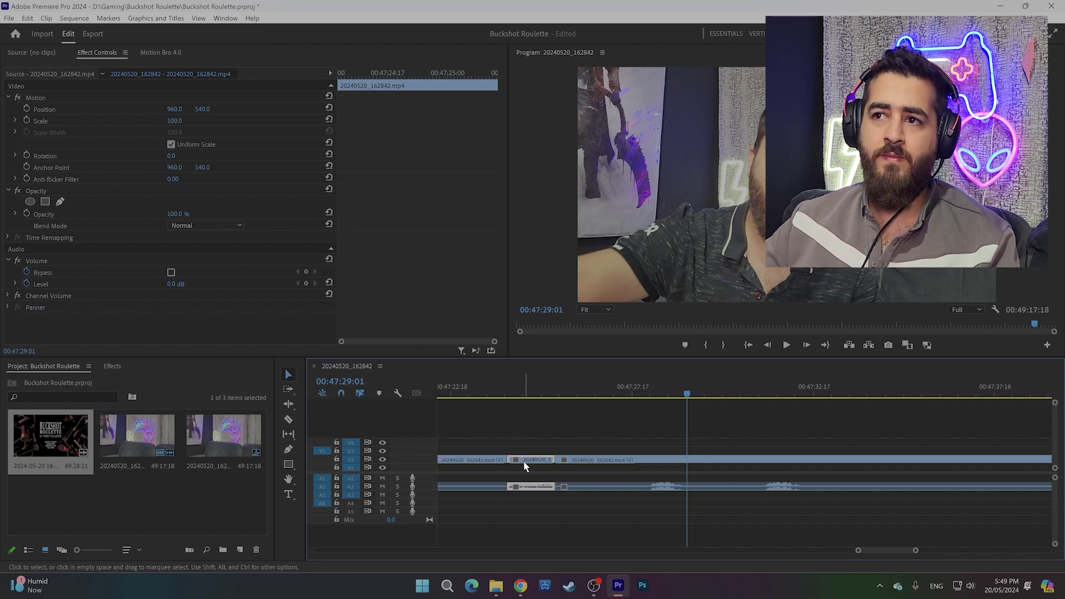
key("Delete")
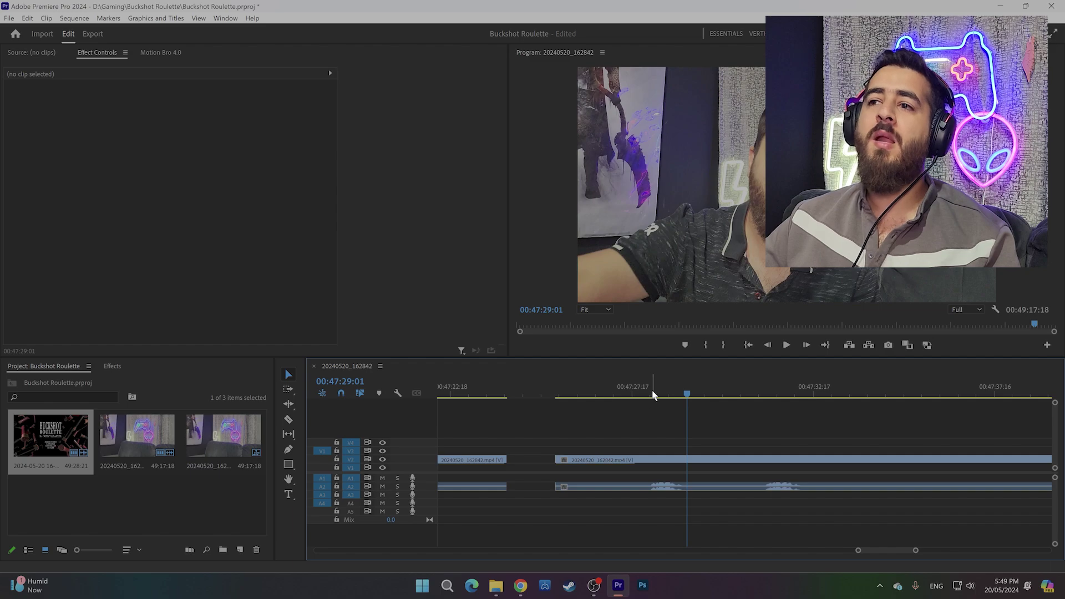
left_click_drag(653, 395, 645, 398)
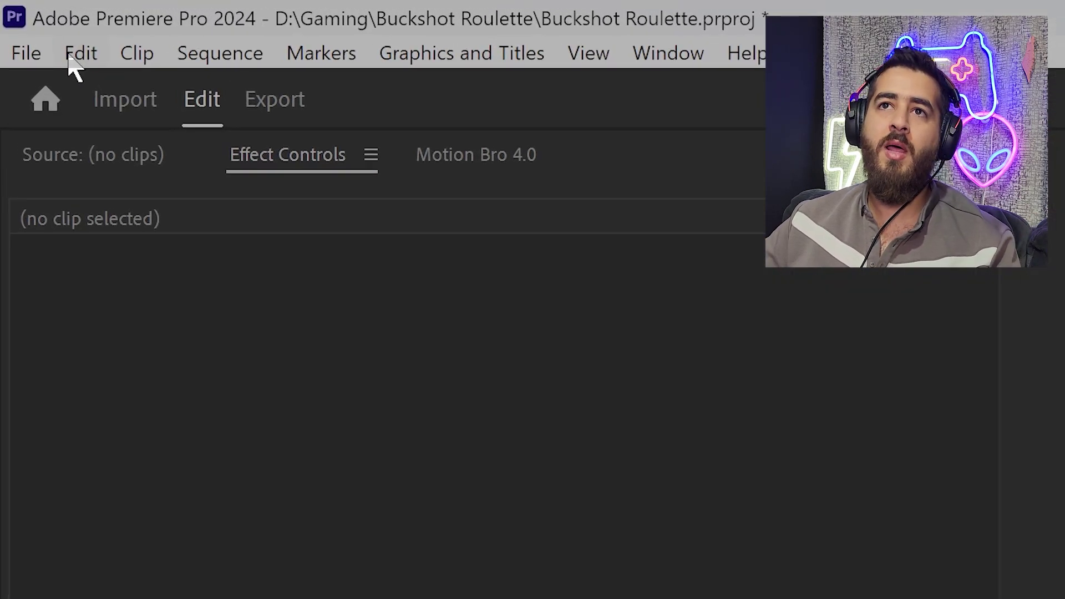
left_click(26, 19)
left_click(341, 536)
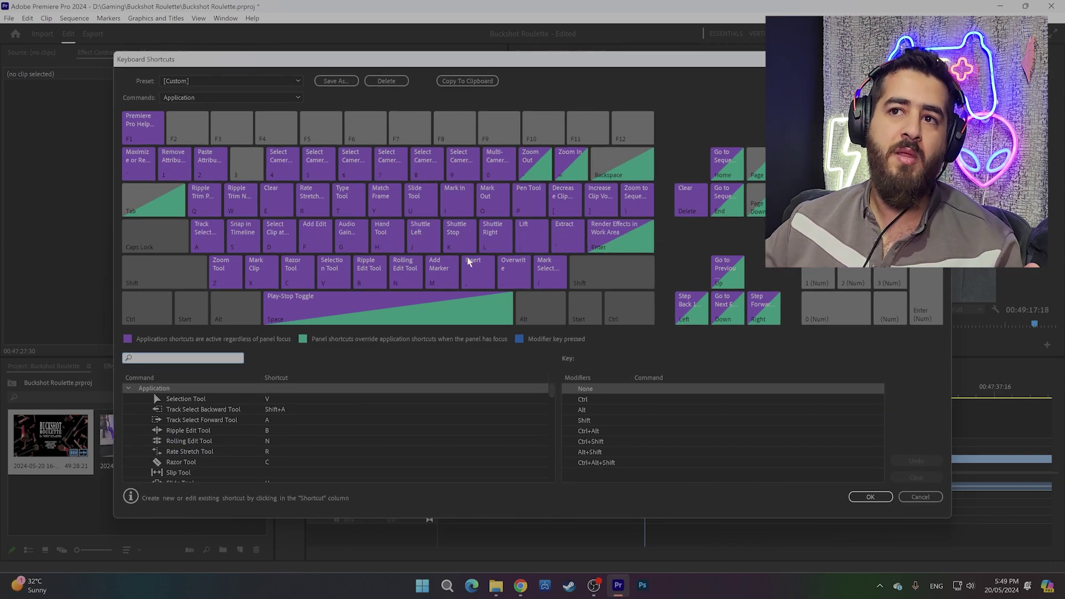
scroll(199, 404, "down", 2)
scroll(198, 401, "down", 1)
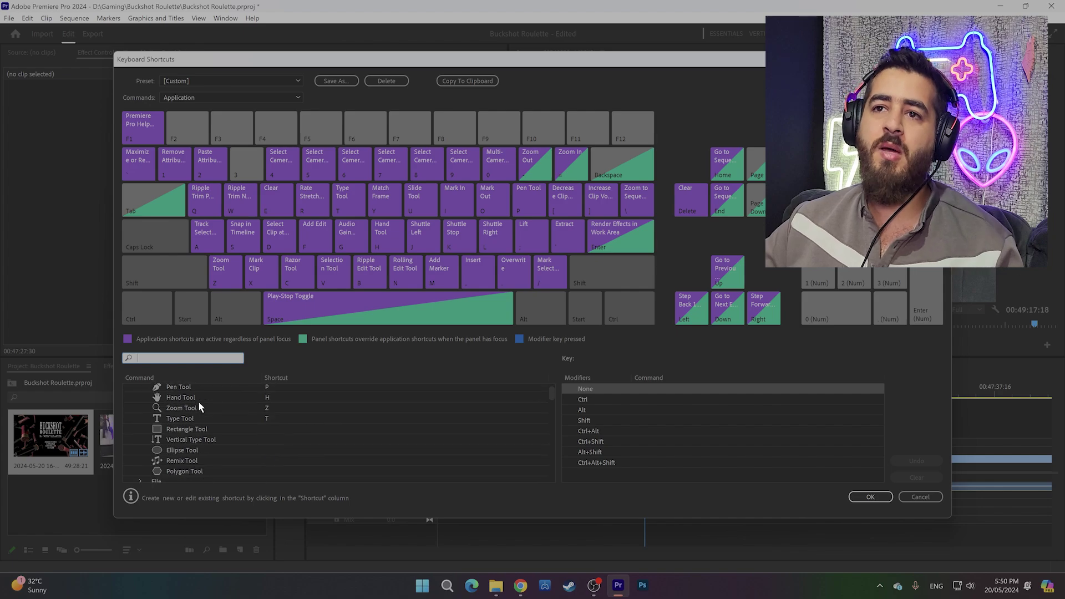
scroll(198, 401, "down", 1)
scroll(197, 401, "down", 1)
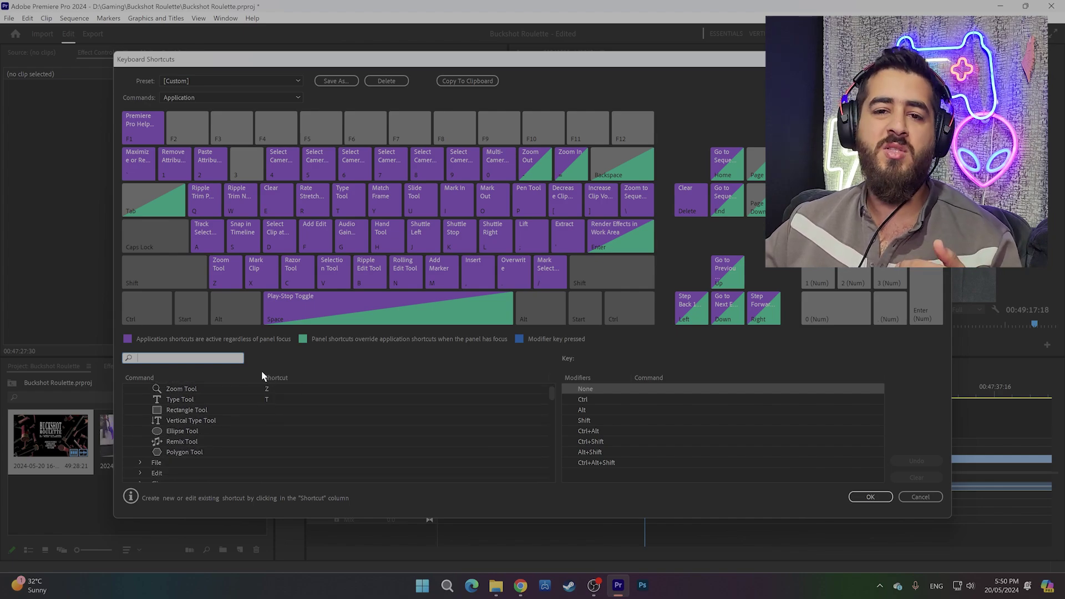
key("Escape")
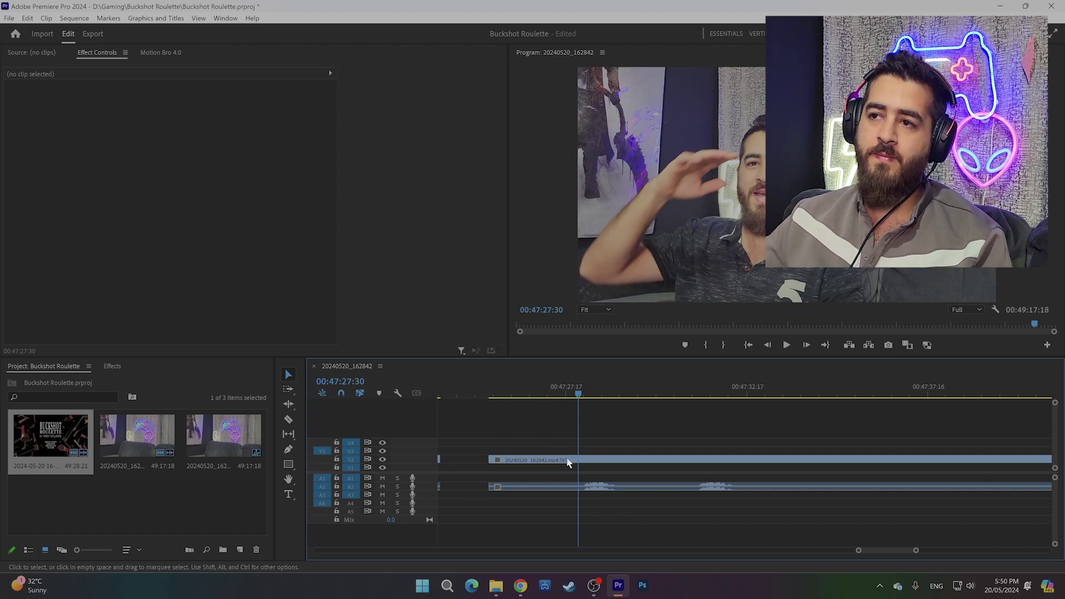
Select all clips in the sequence and shift them later.
key("minus")
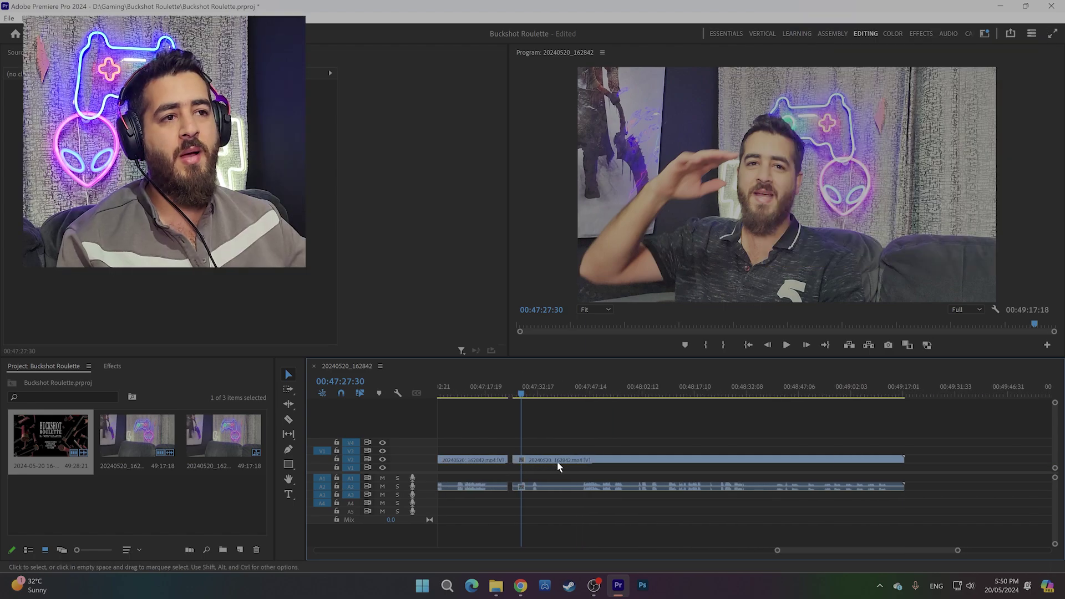
key("minus")
key("minus")
key("minus")
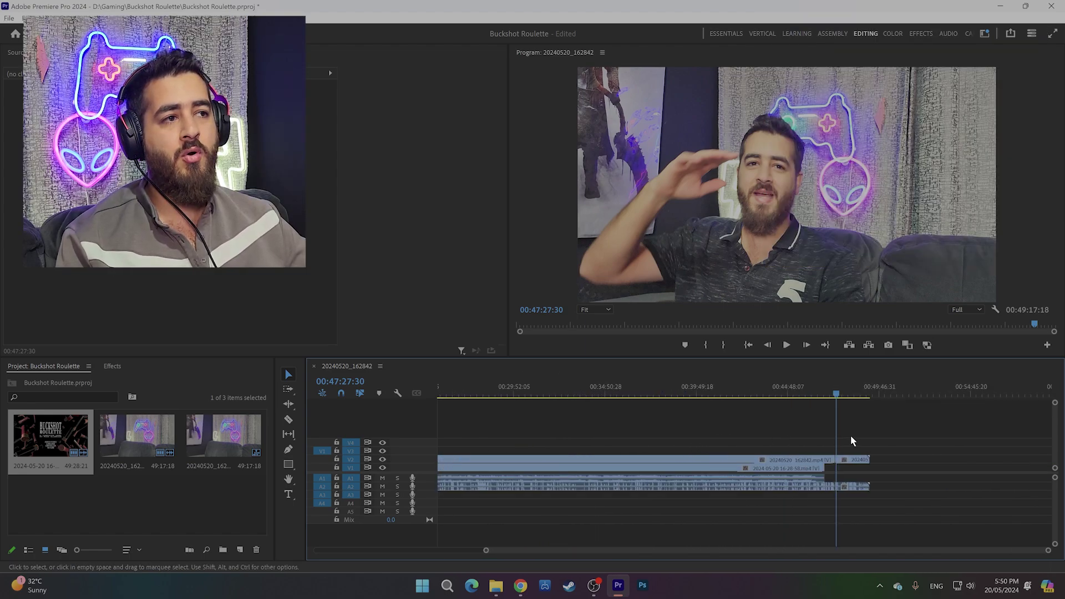
left_click_drag(887, 442, 514, 476)
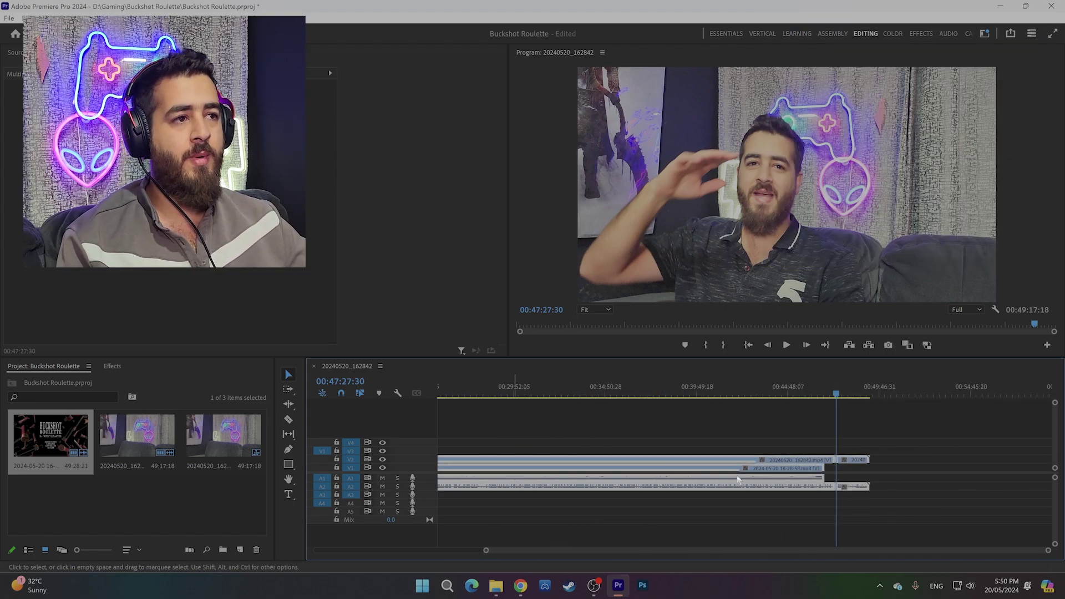
left_click_drag(685, 470, 841, 470)
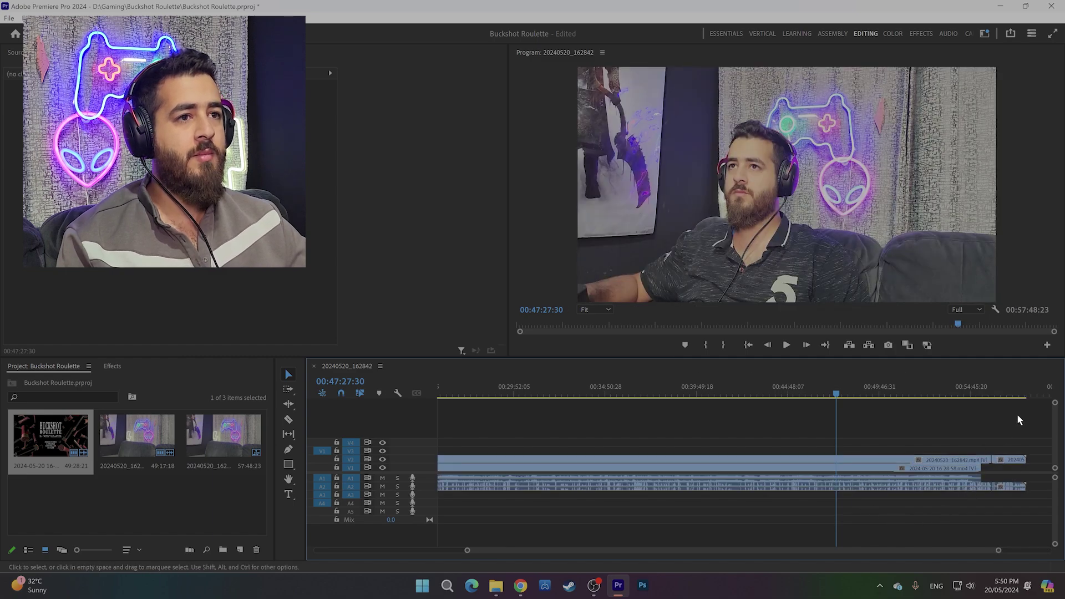
Delete the small clip at the sequence end, leaving a 00:55:55:08 sequence.
left_click_drag(1012, 517, 1011, 516)
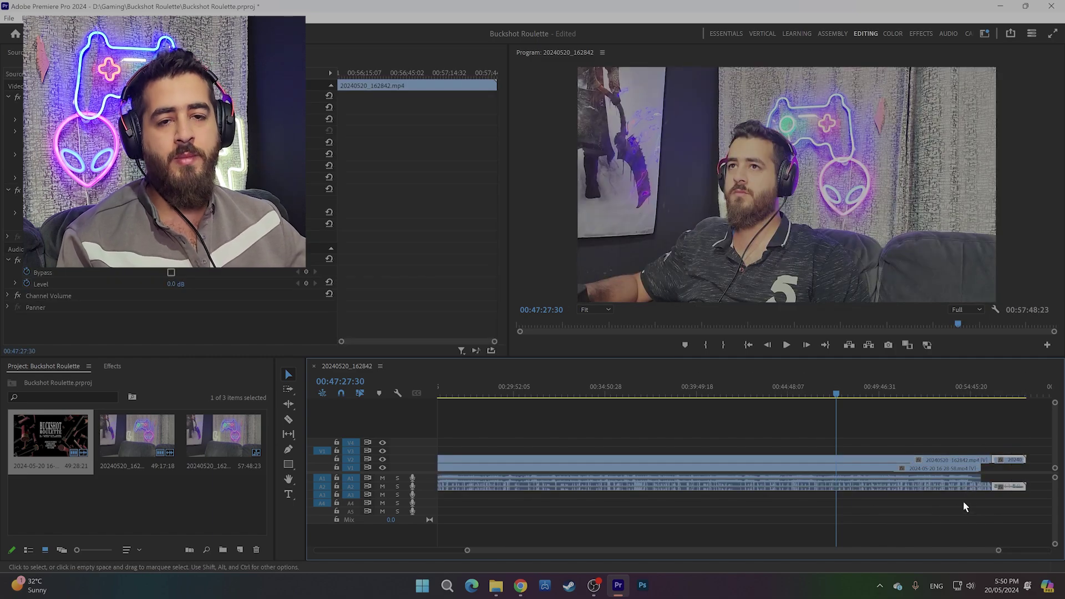
key("Delete")
key("Home")
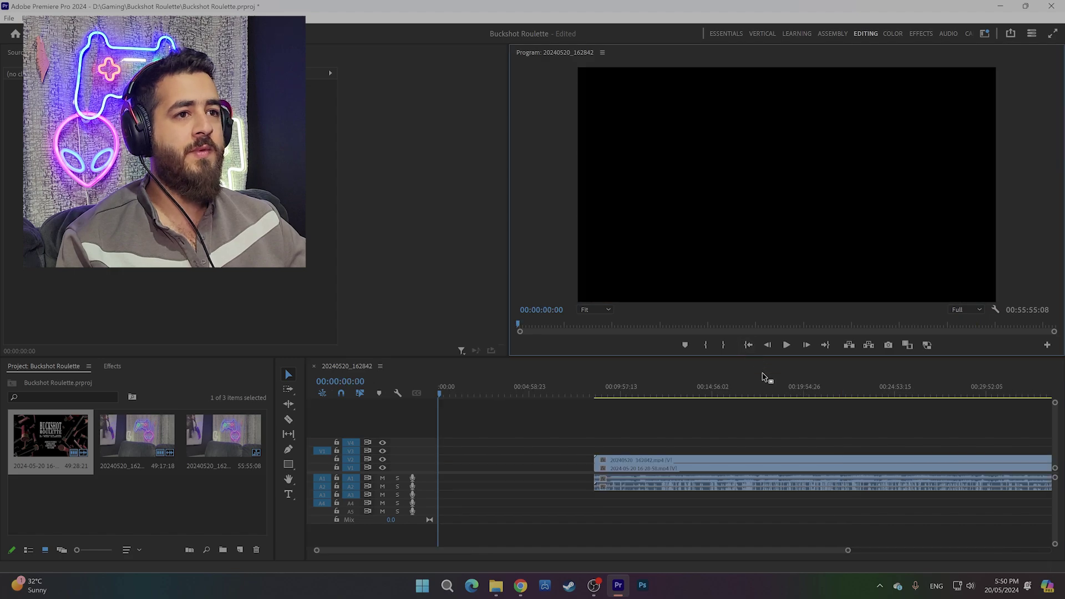
left_click(513, 452)
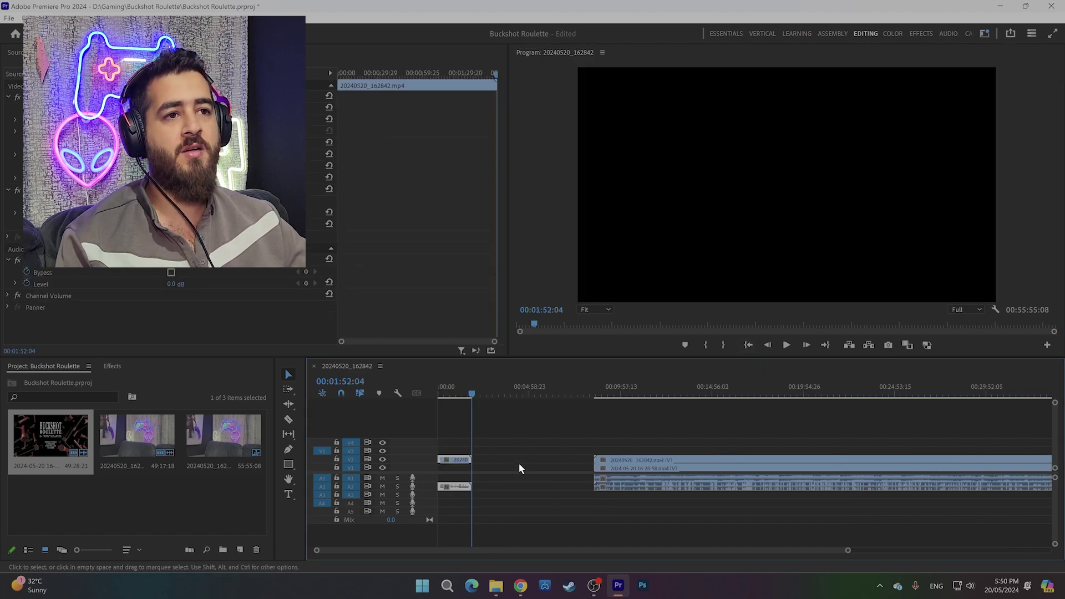
scroll(524, 468, "up", 5)
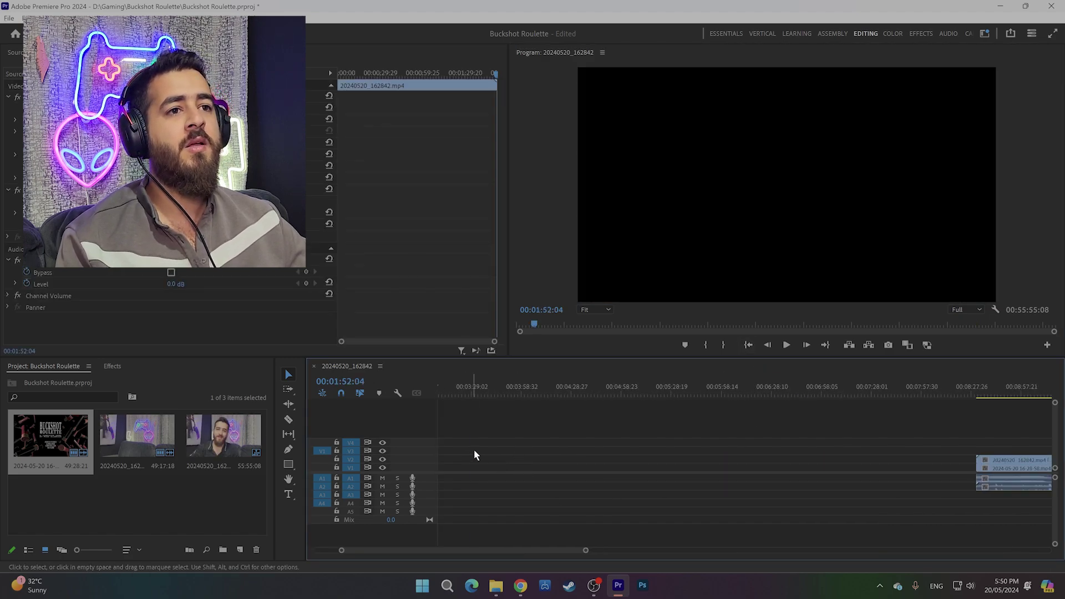
Play back the opening seconds of the sequence to review them.
left_click(749, 344)
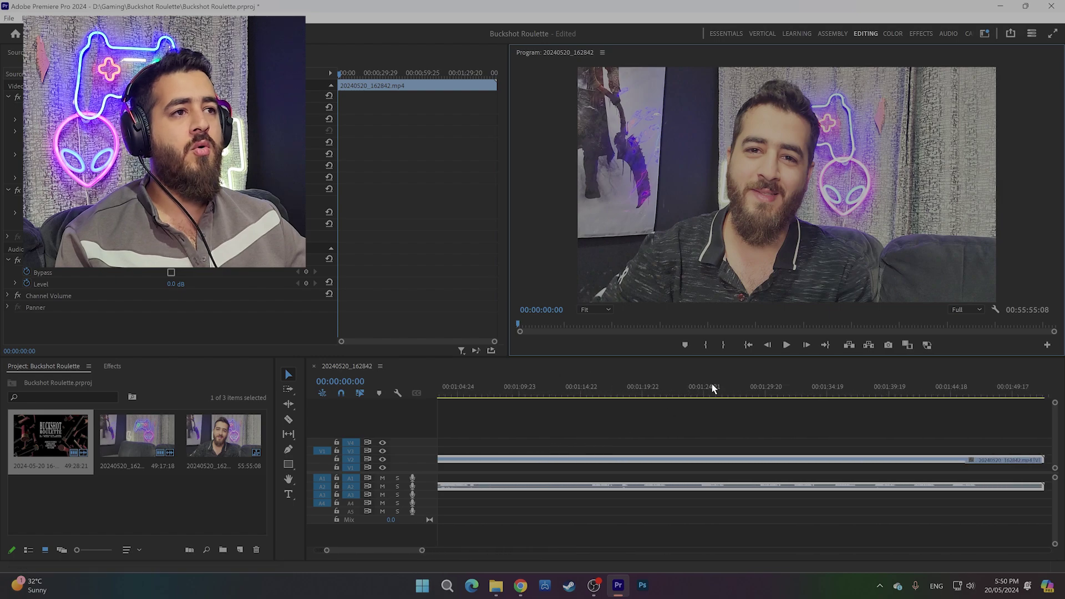
left_click(710, 430)
key("space")
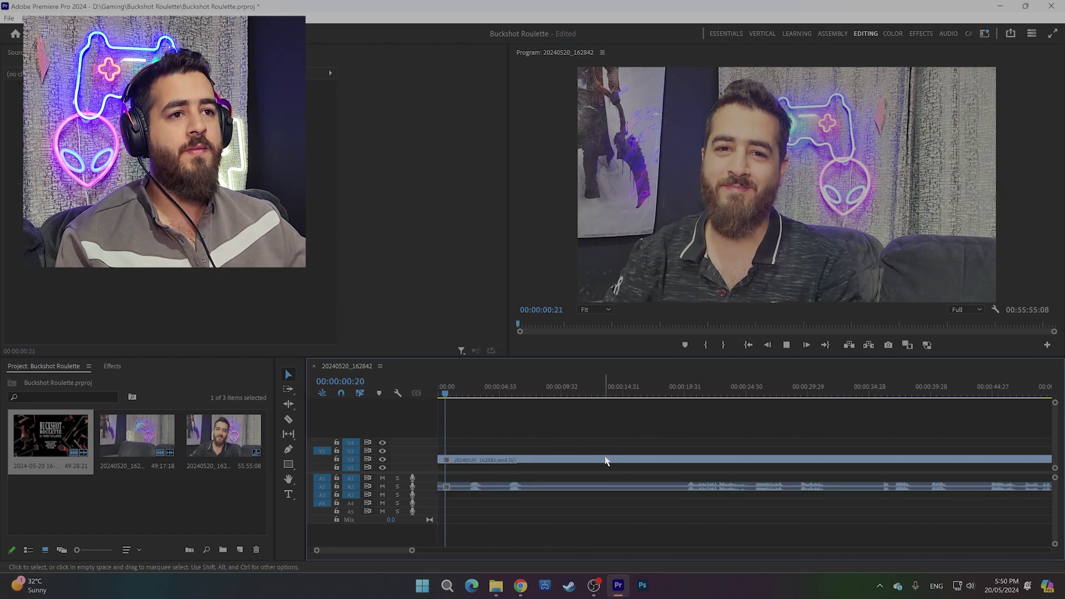
scroll(490, 454, "up", 5)
scroll(491, 454, "up", 4)
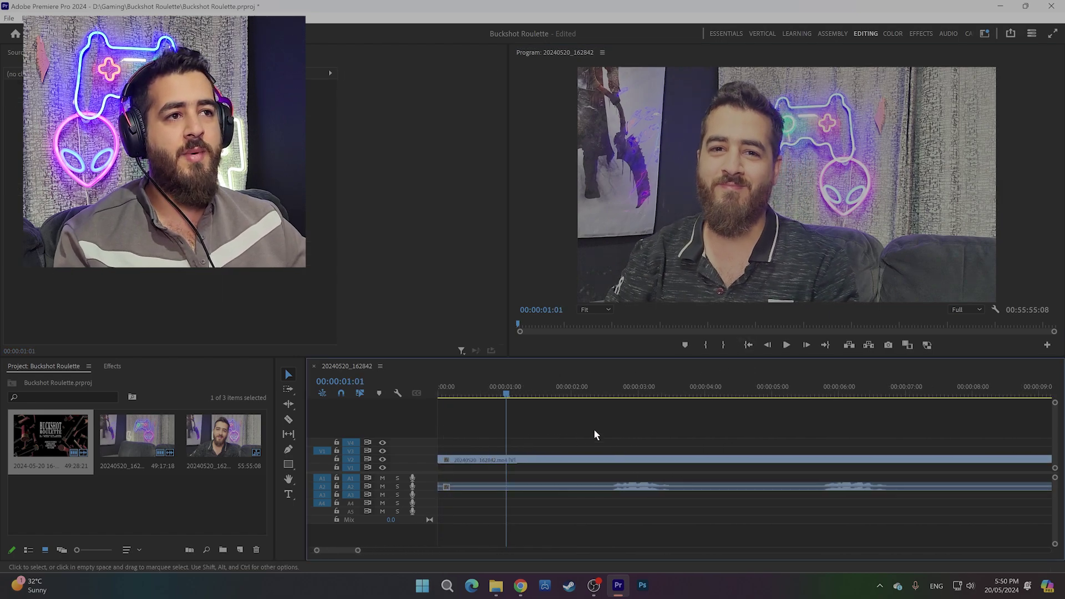
left_click(613, 395)
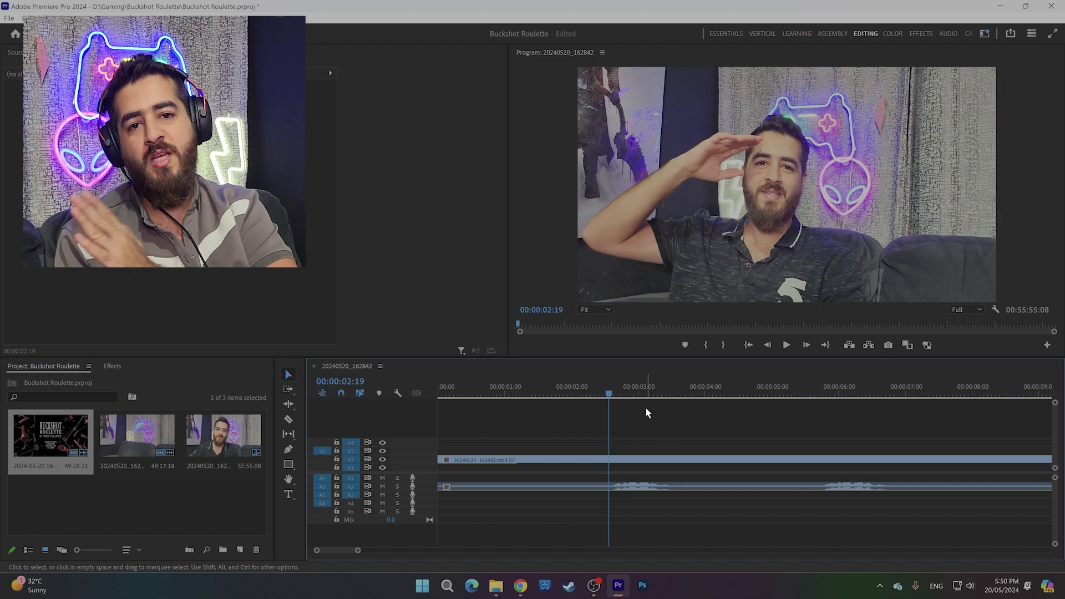
key("Home")
key("space")
key("space")
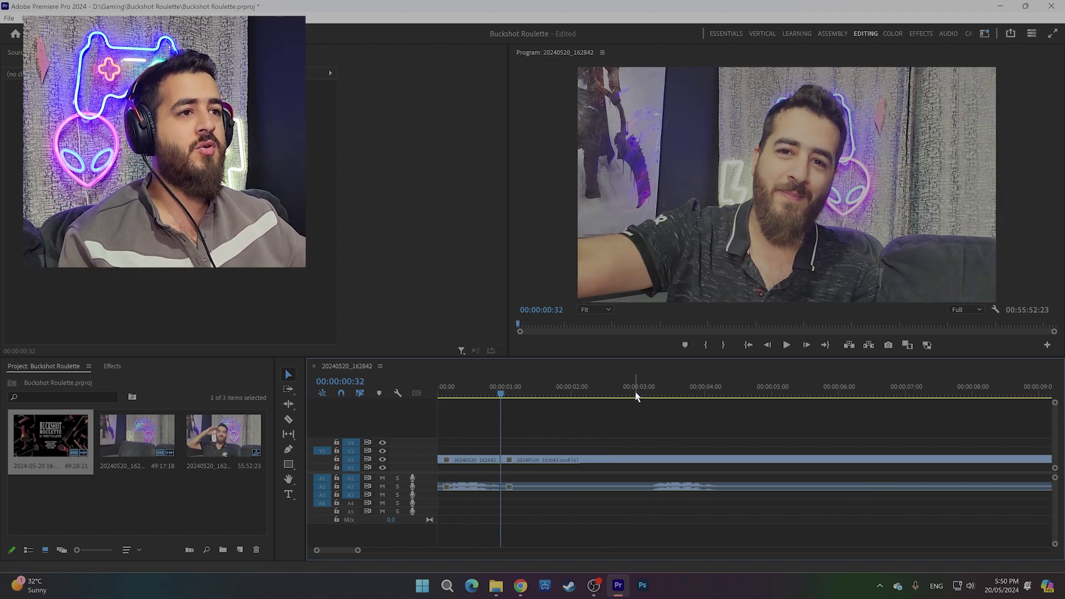
left_click(652, 395)
left_click_drag(653, 395, 650, 399)
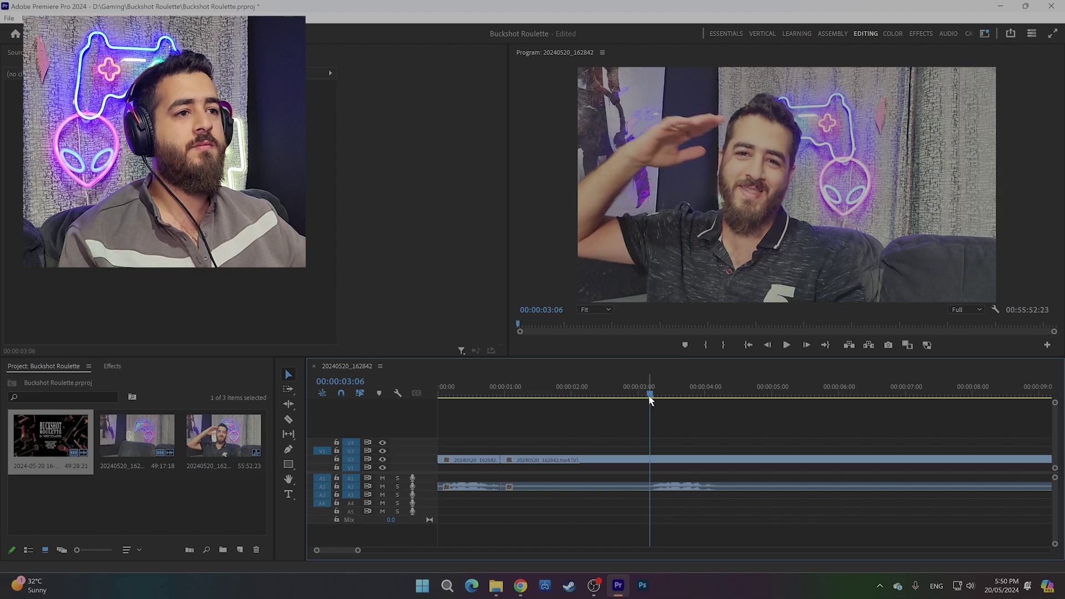
Ripple-delete the opening clip at the start of the sequence.
key("shift+k")
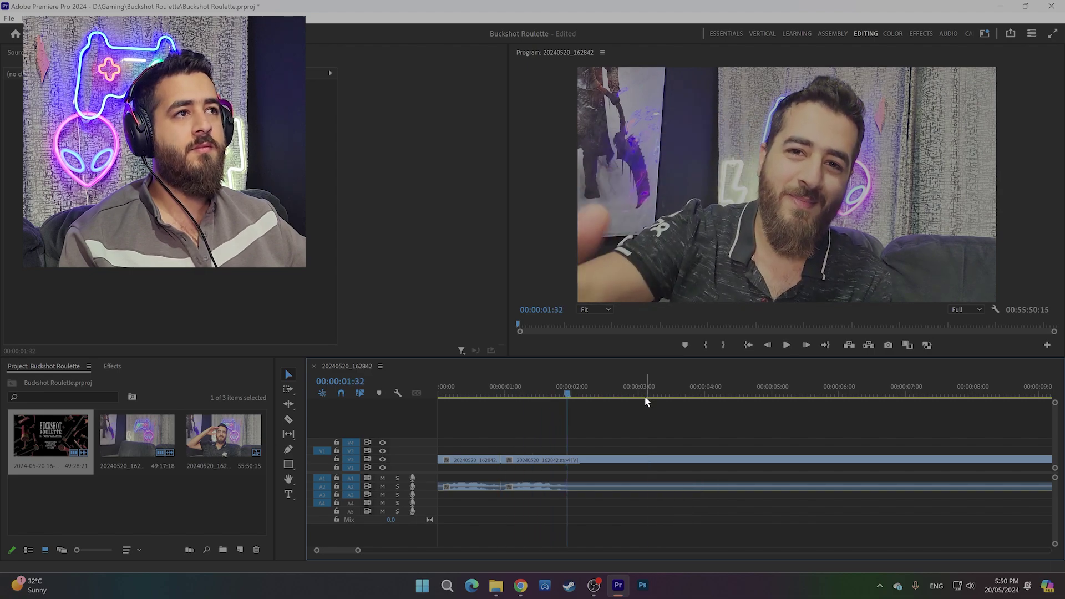
left_click(747, 345)
key("space")
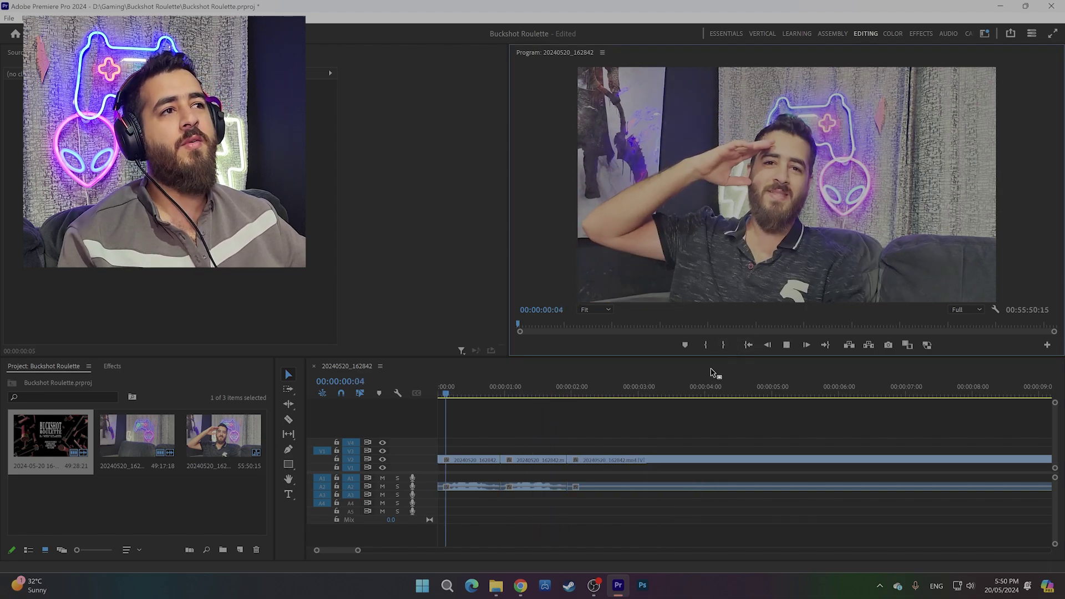
key("space")
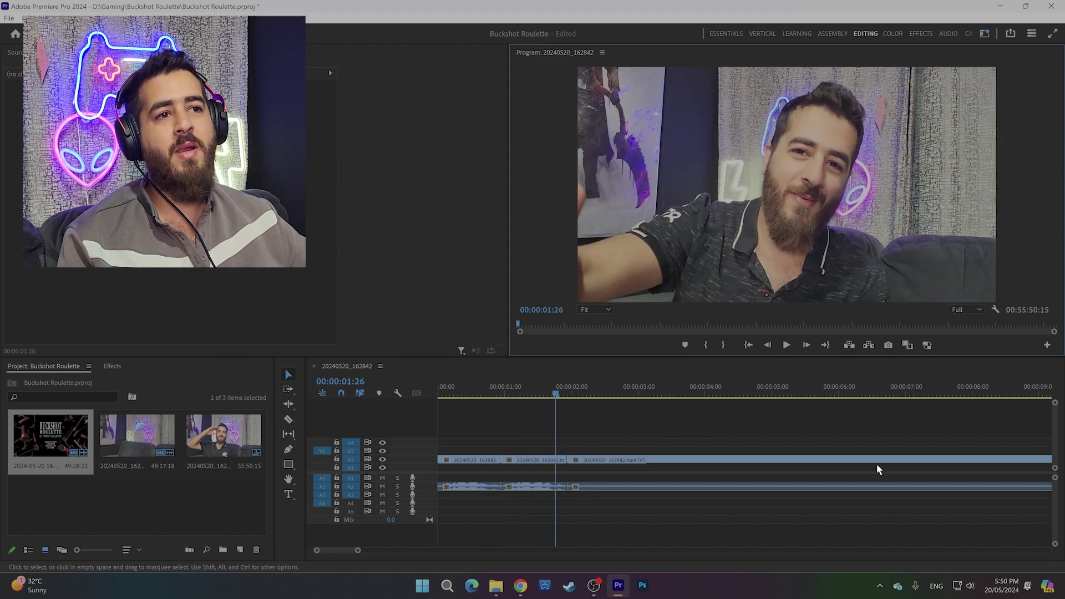
left_click(466, 486)
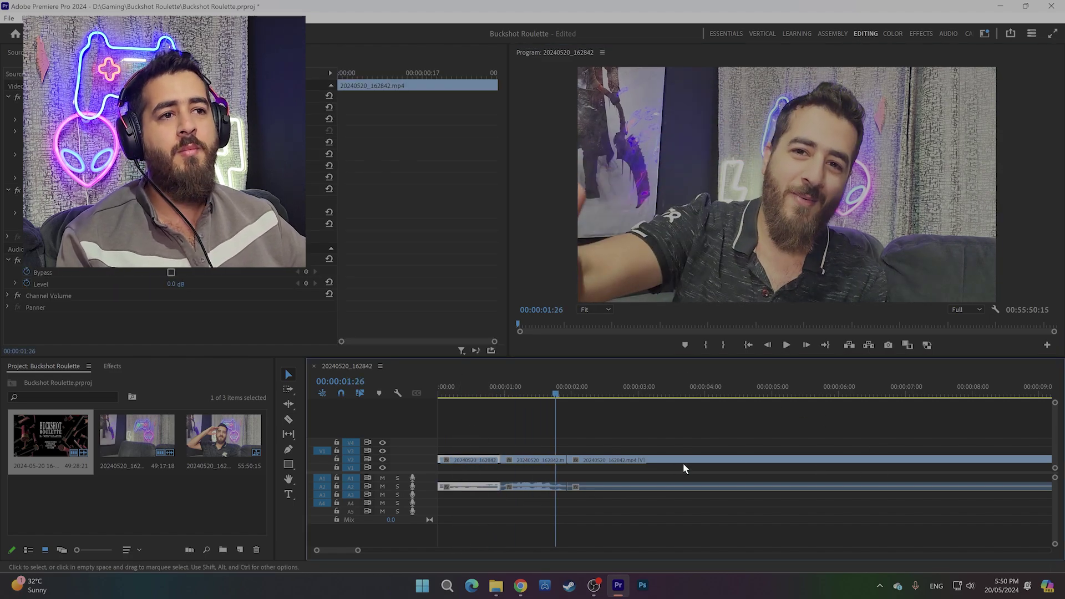
key("shift+Delete")
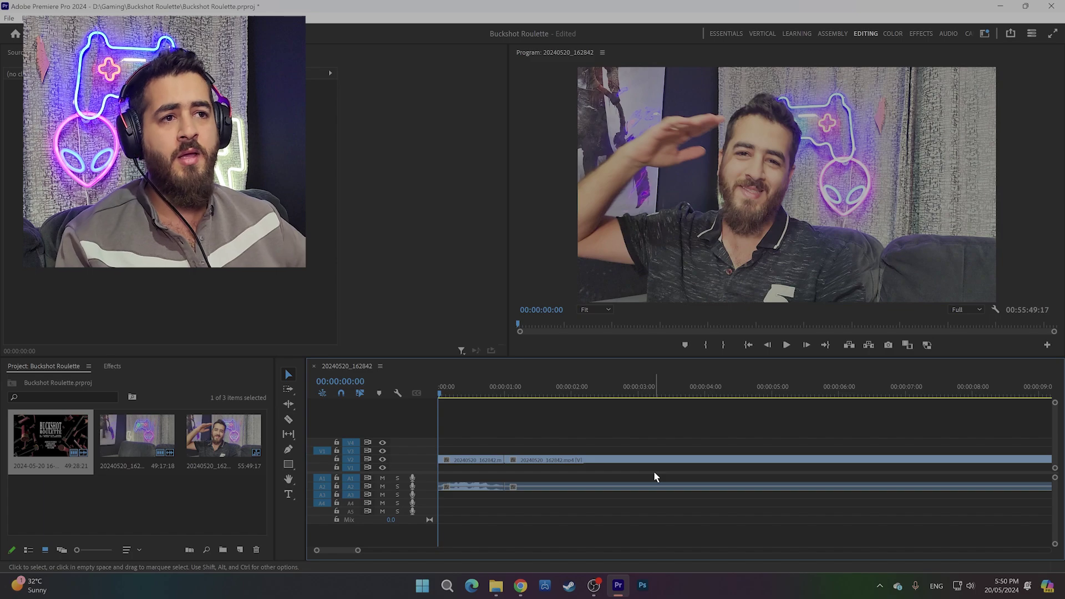
Remove the stretch from 1:00 to 14:16 of the sequence.
key("space")
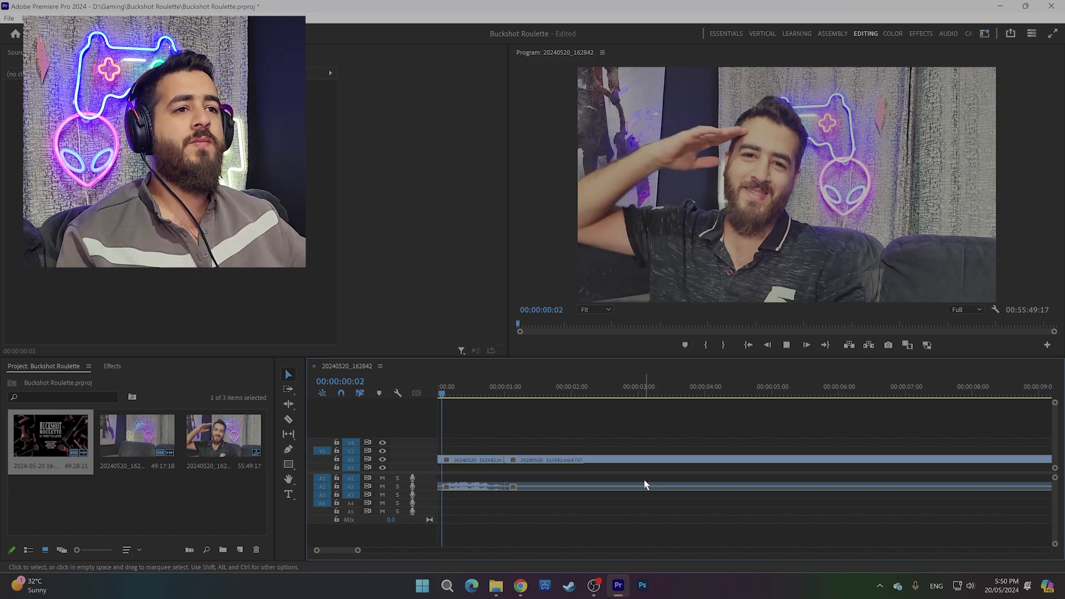
key("space")
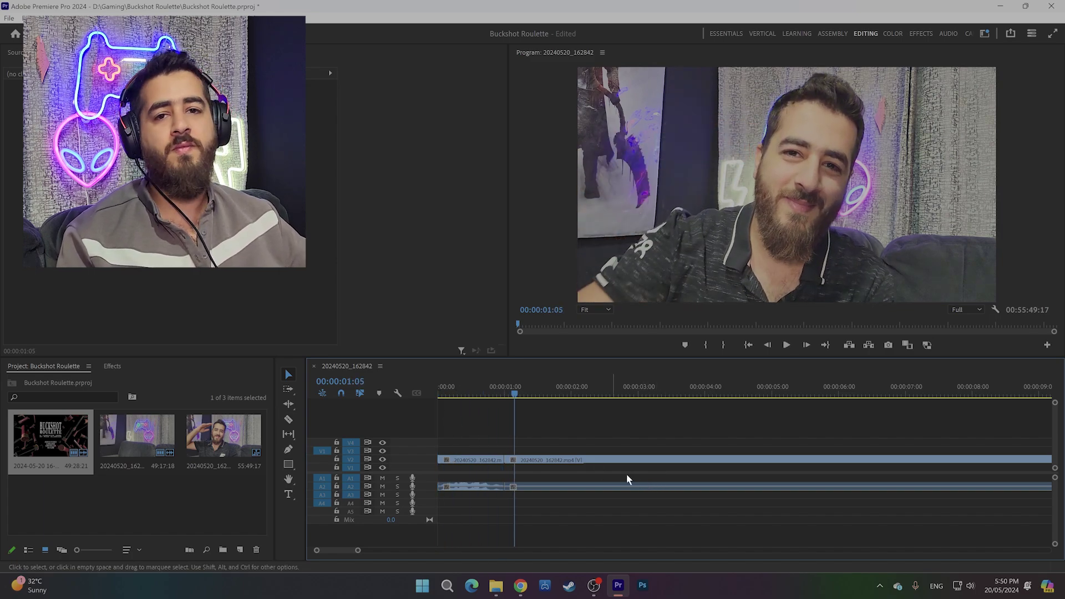
key("minus")
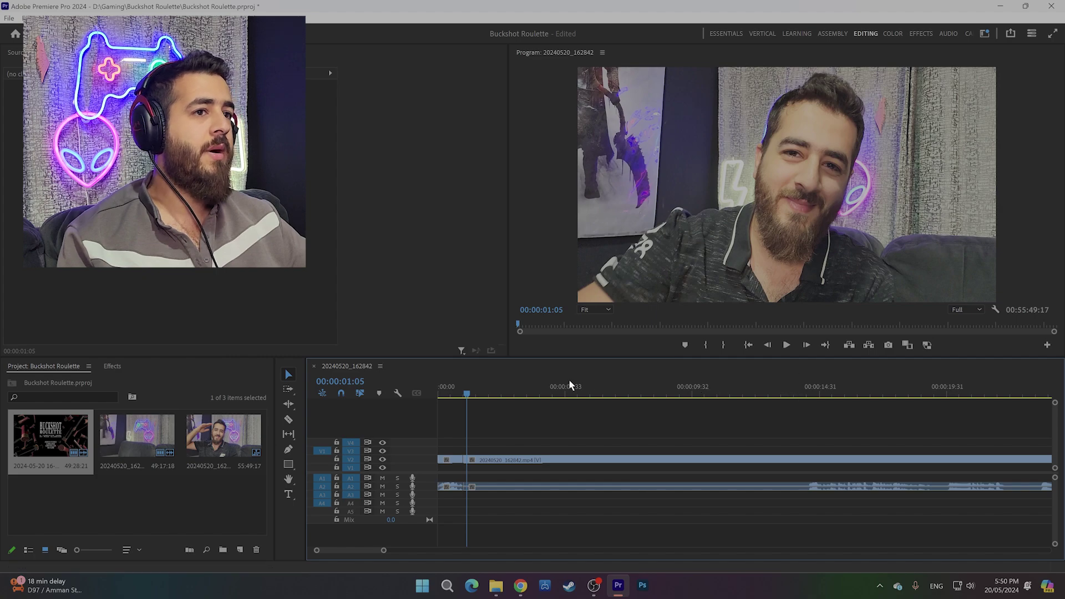
left_click_drag(569, 388, 808, 411)
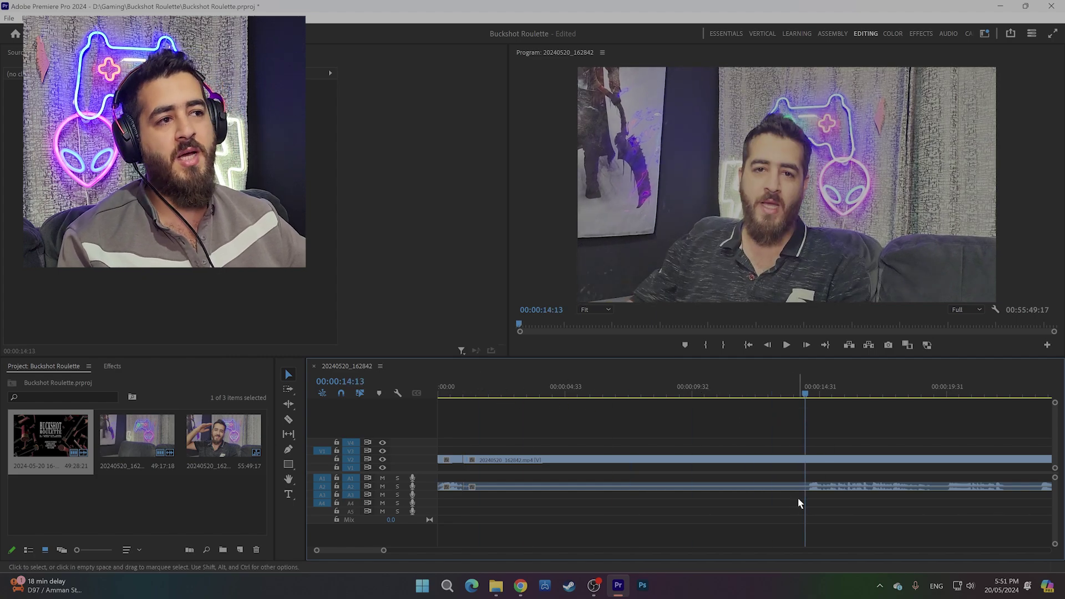
key("equal")
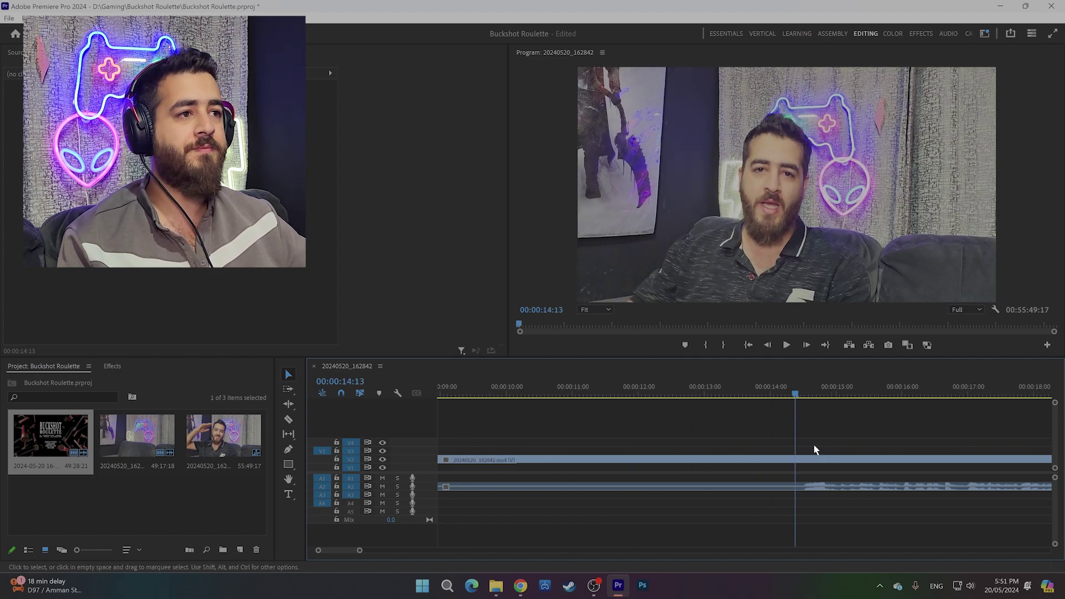
key("equal")
key("equal")
left_click_drag(769, 395, 778, 397)
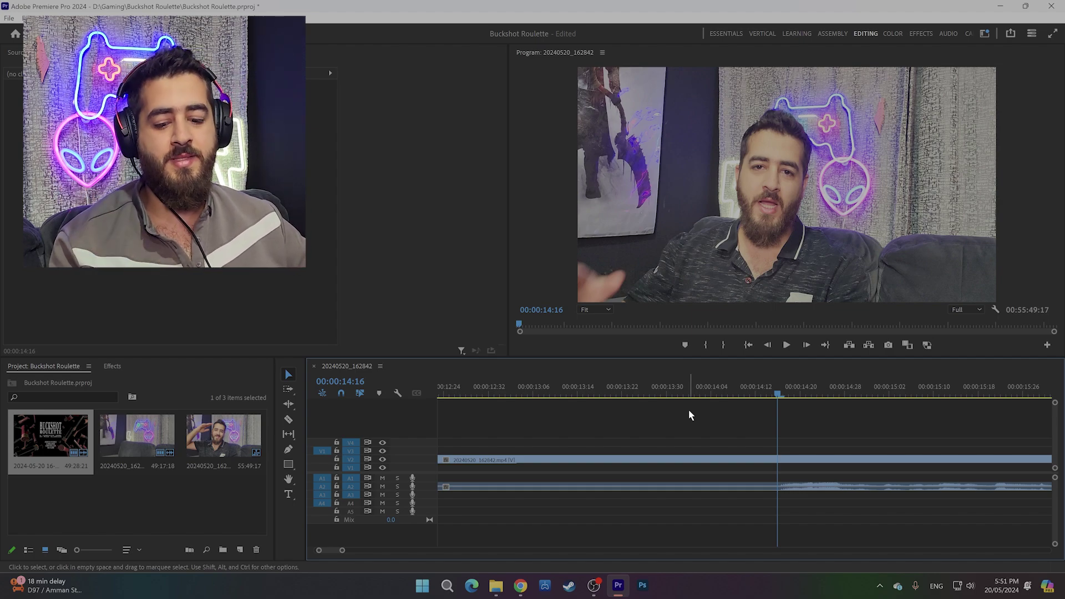
key("q")
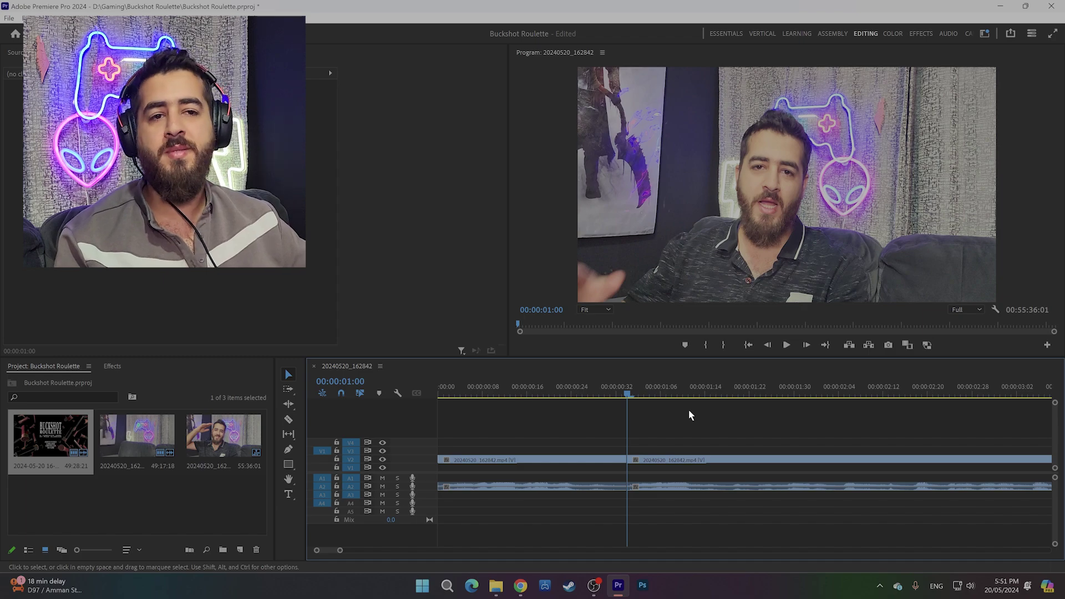
Review the new cut and split the clips at 5:28.
key("space")
key("minus")
key("minus")
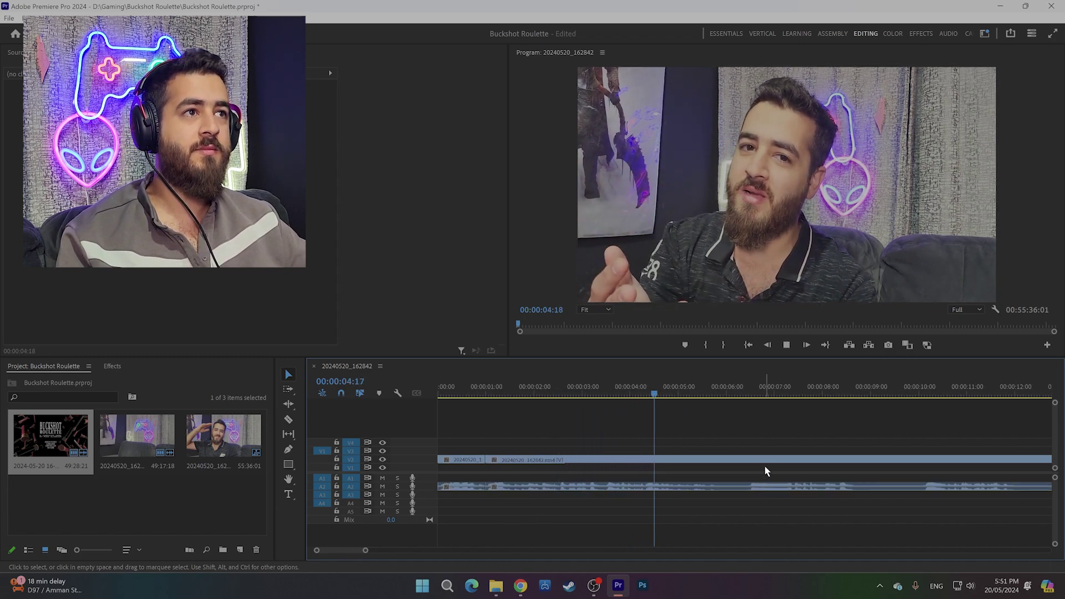
key("space")
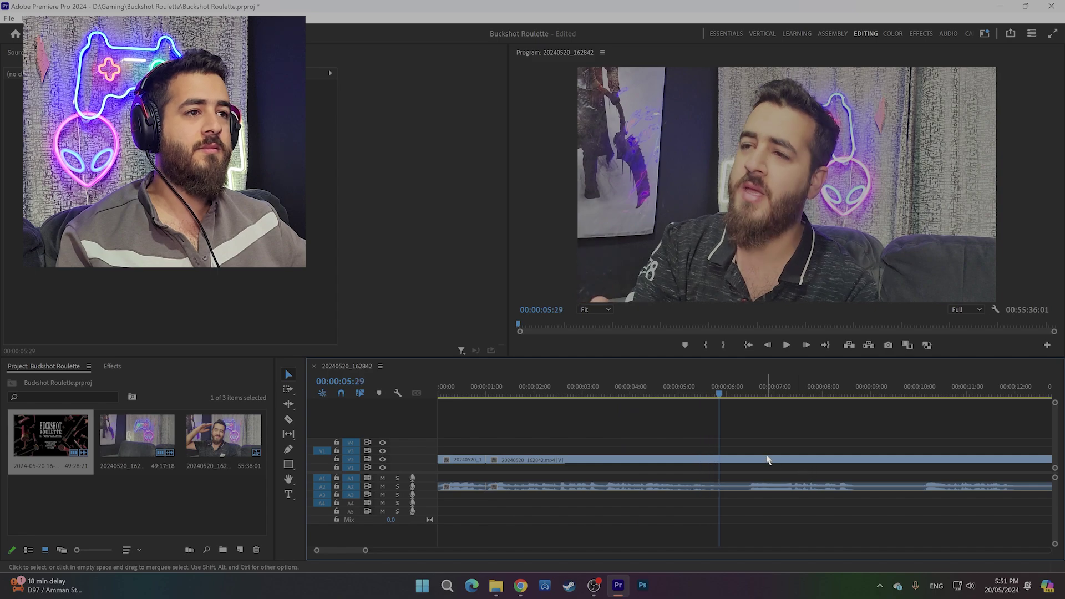
key("space")
key("space")
scroll(671, 444, "up", 2)
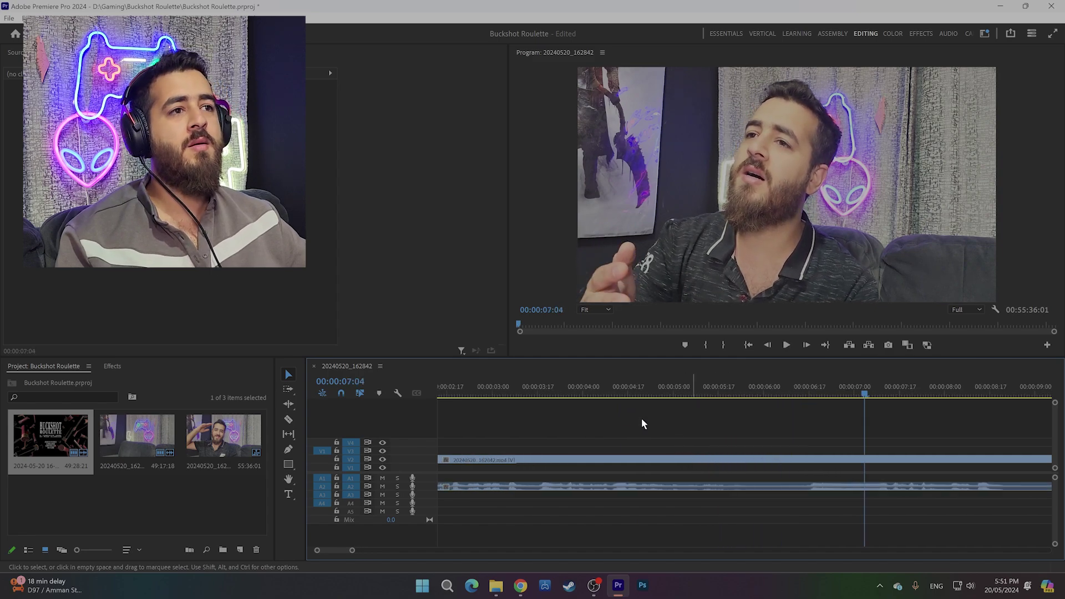
left_click_drag(656, 391, 671, 393)
key("space")
key("space")
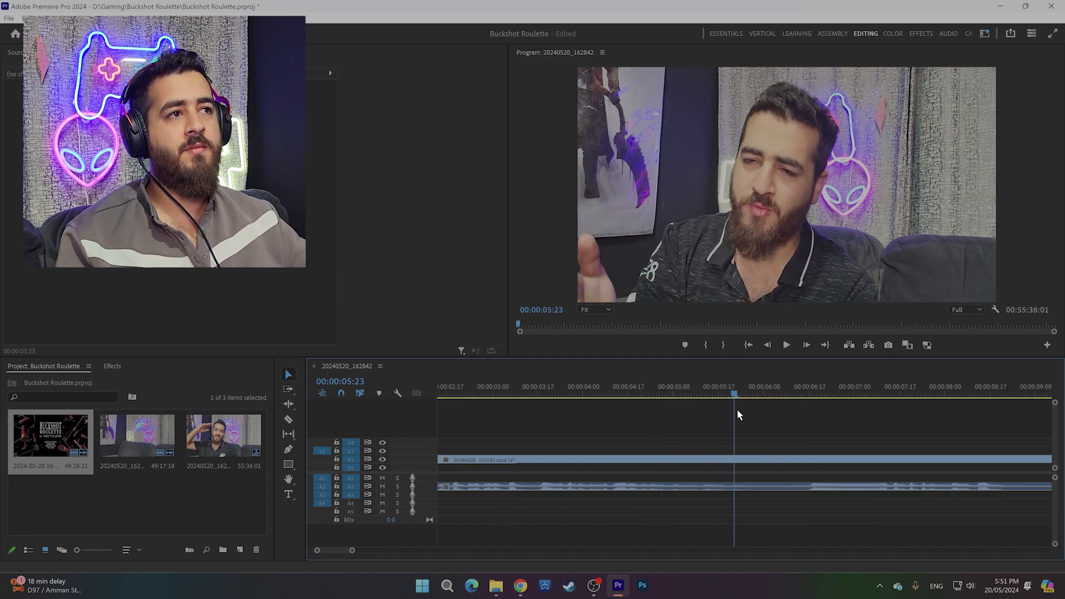
left_click(746, 399)
scroll(757, 479, "down", 1)
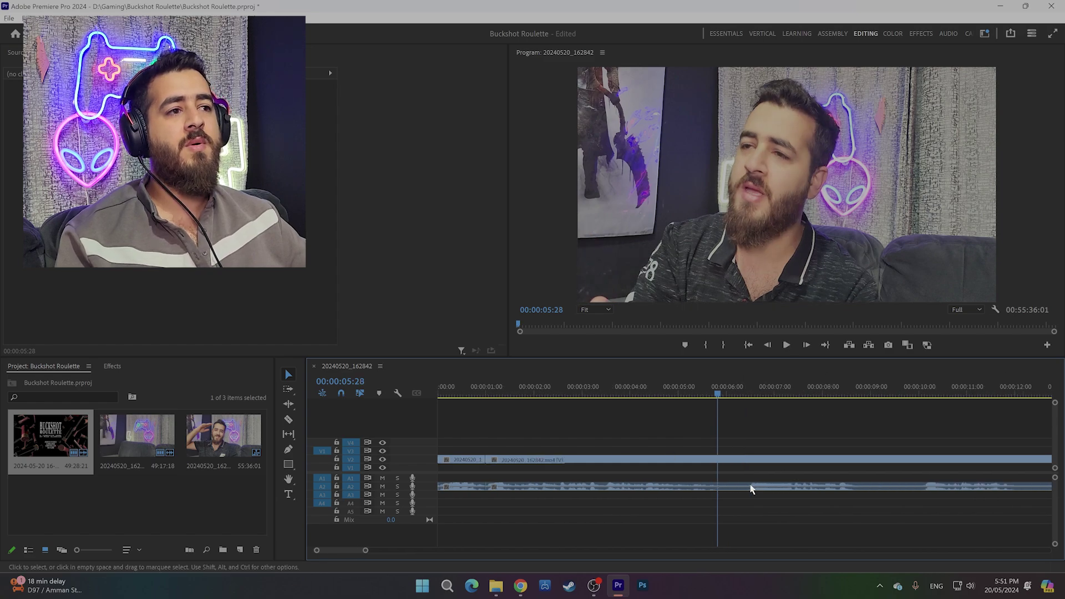
scroll(751, 485, "down", 1)
key("ctrl+k")
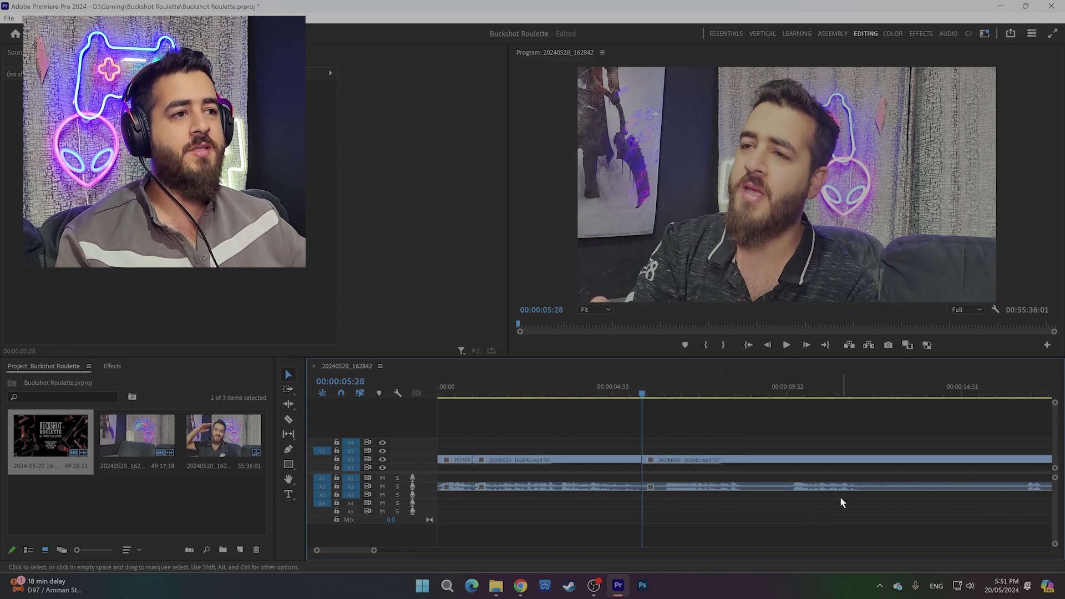
Split the clips at 7:22, then preview the footage around 12–13 seconds.
left_click_drag(643, 394, 791, 399)
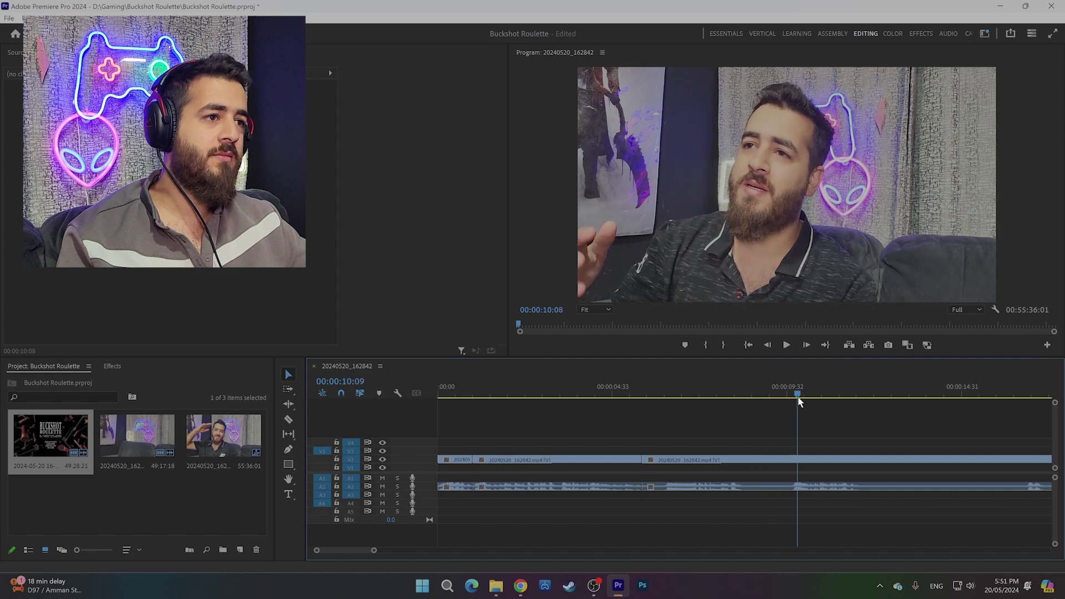
key("equal")
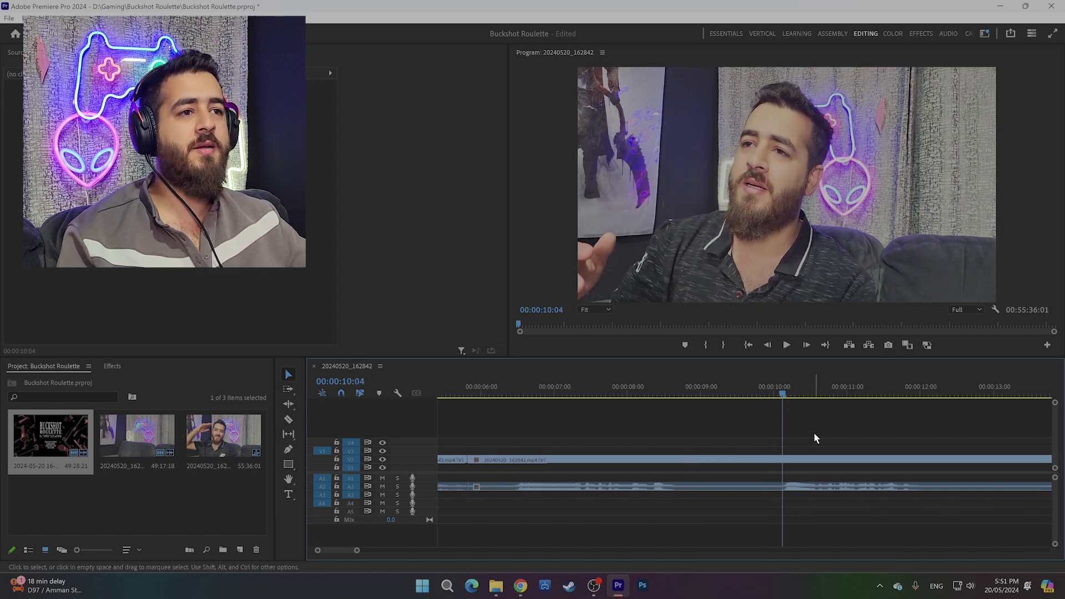
key("Up")
key("space")
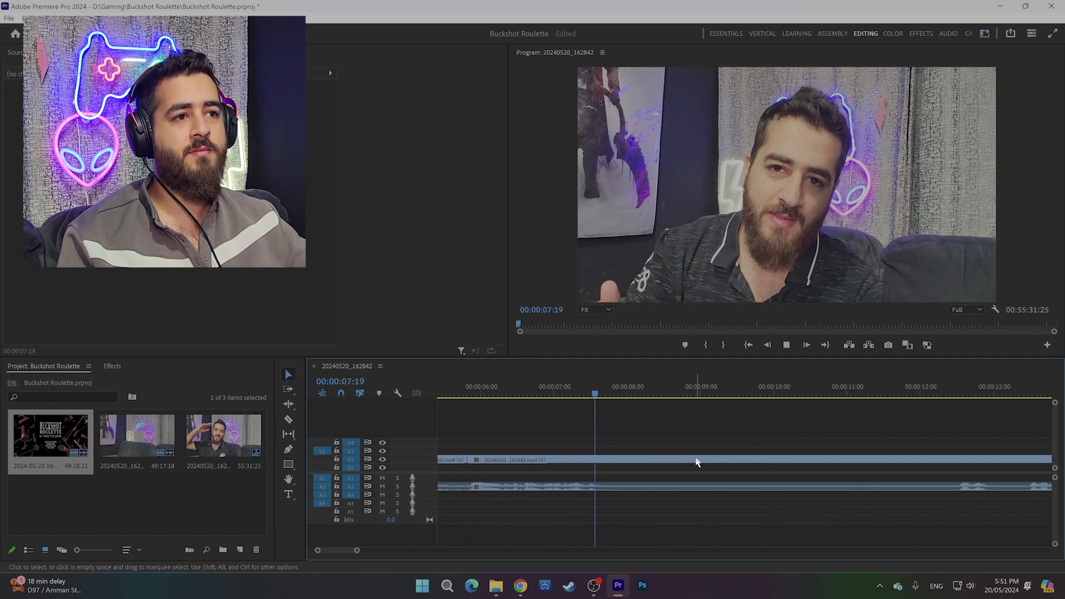
key("space")
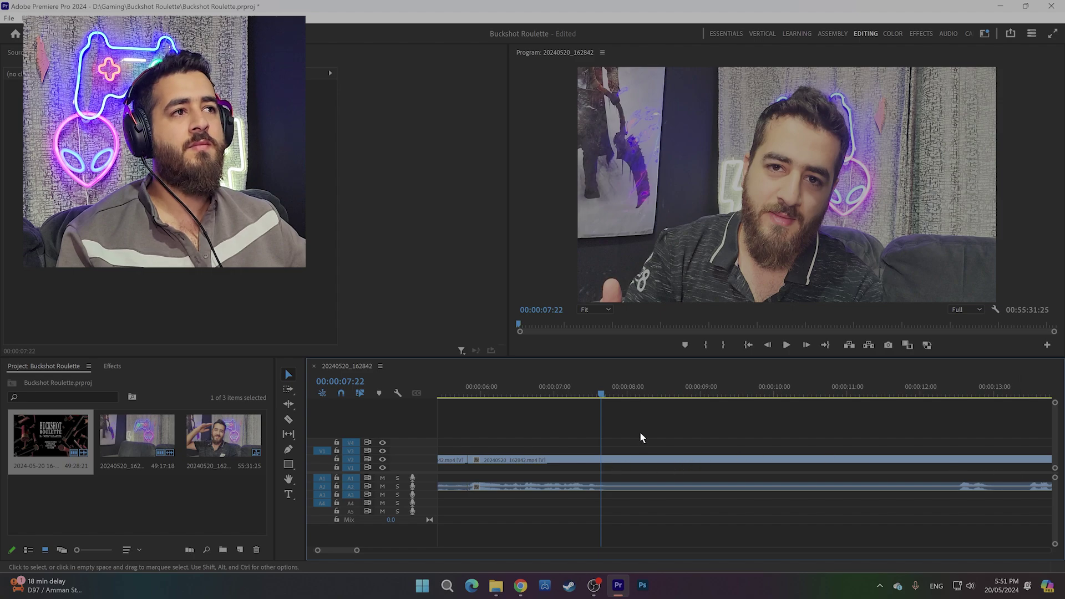
key("ctrl+k")
key("minus")
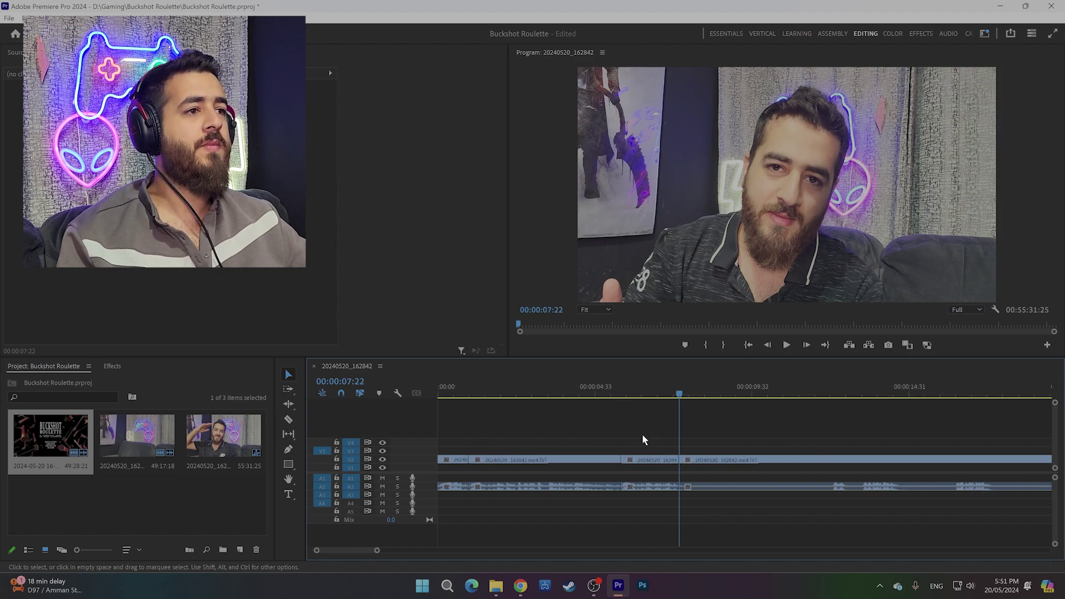
left_click_drag(826, 391, 832, 395)
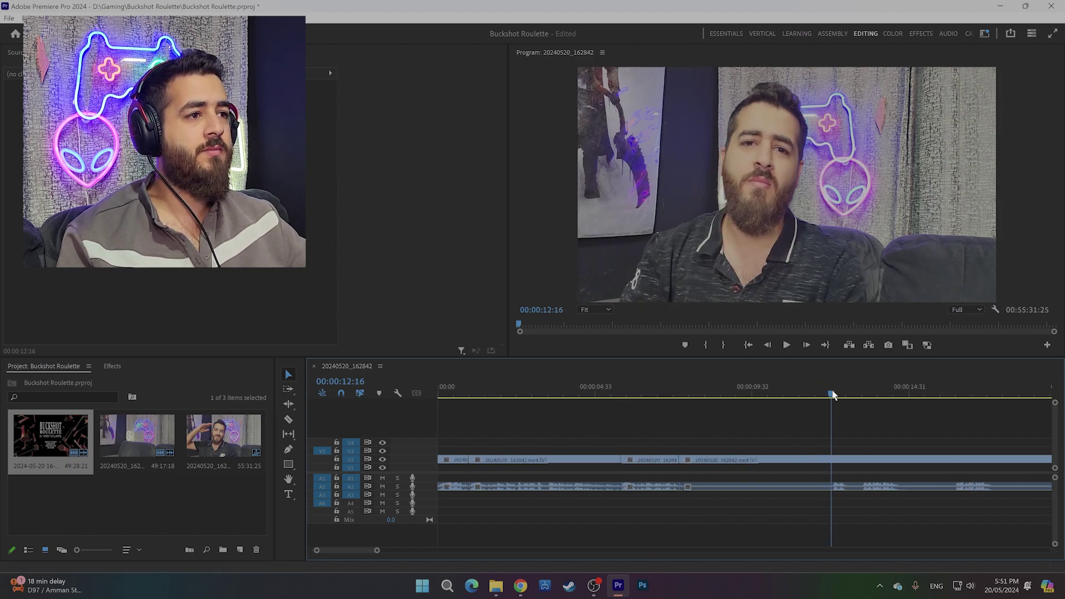
key("space")
key("space")
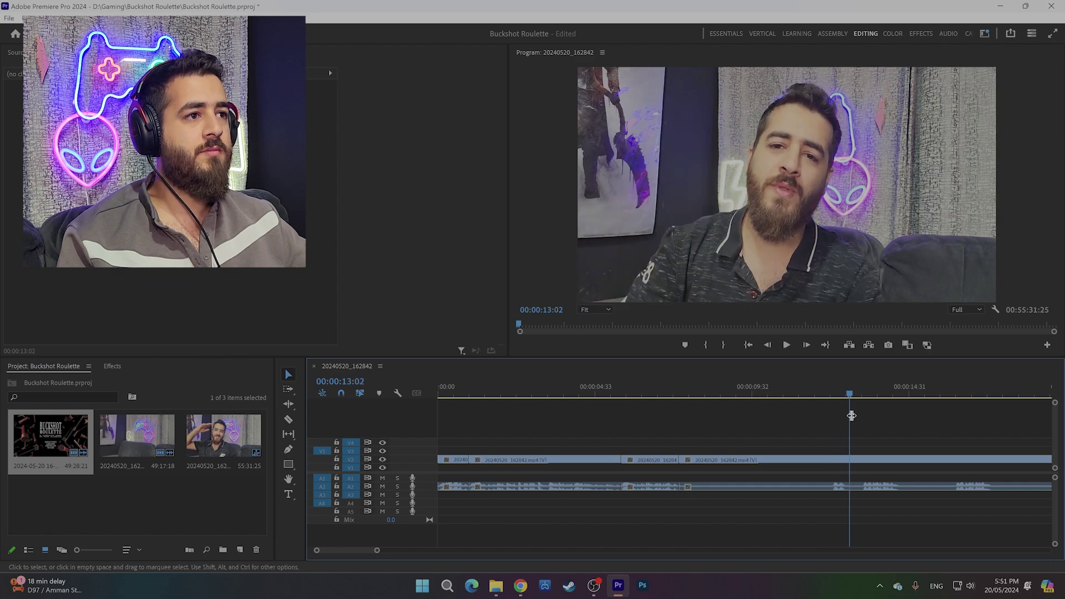
key("equal")
key("equal")
key("equal")
Ripple-trim the 7:22–13:16 stretch, play it back, then undo that deletion.
left_click(623, 392)
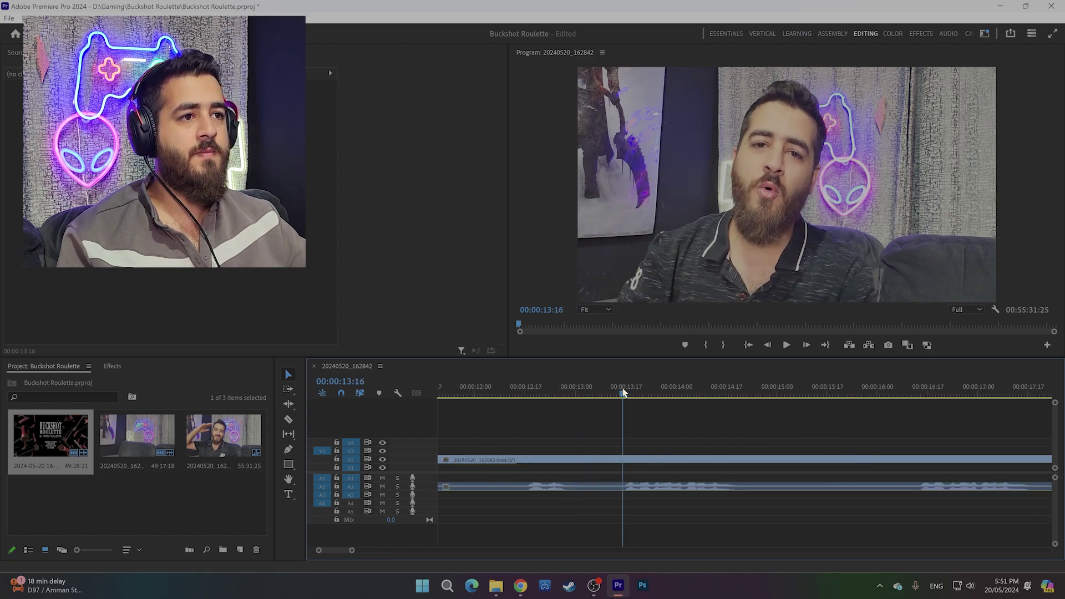
key("q")
key("space")
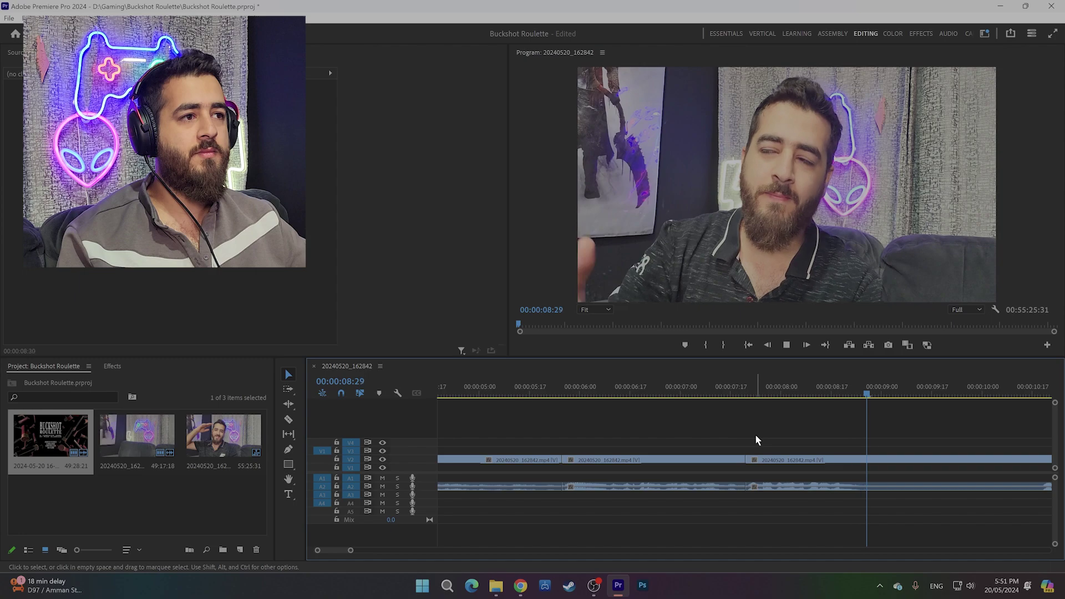
key("ctrl+z")
key("minus")
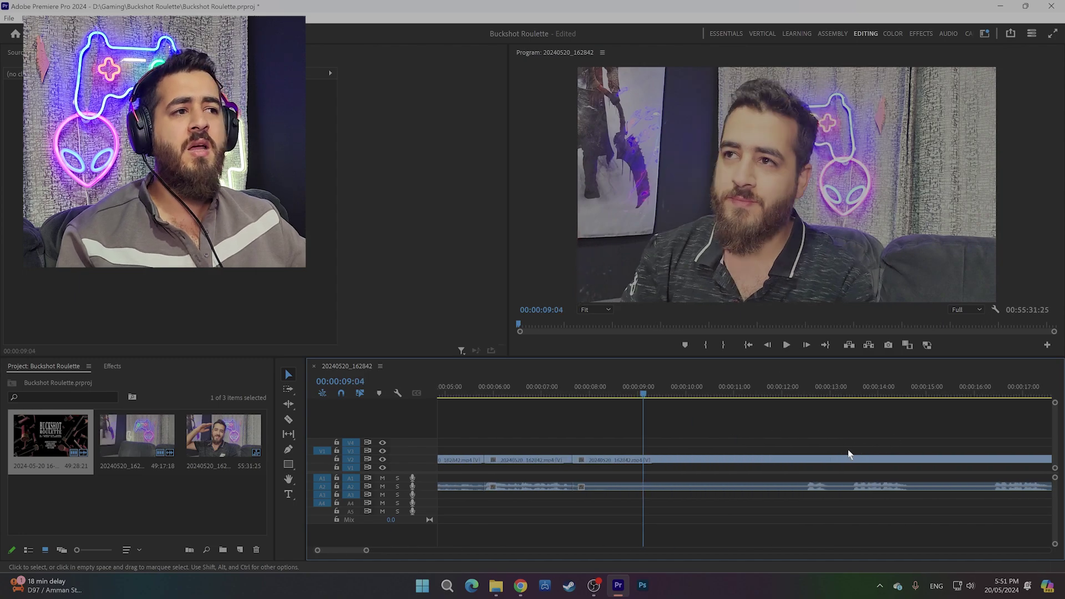
key("minus")
key("equal")
Play through the intro from 12:14 to review it, stopping around 17:09.
left_click(732, 386)
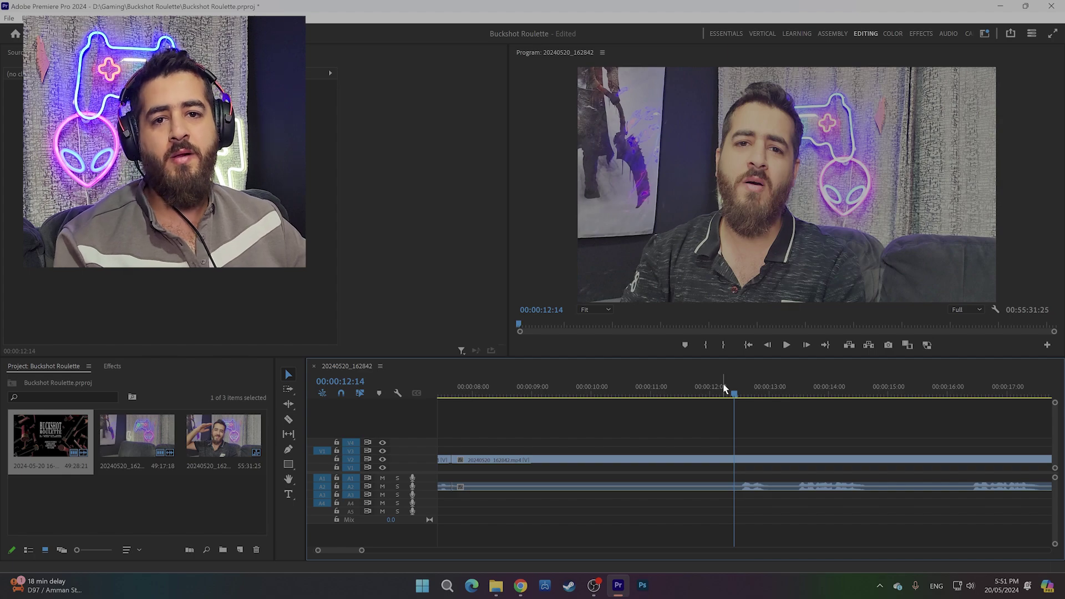
key("space")
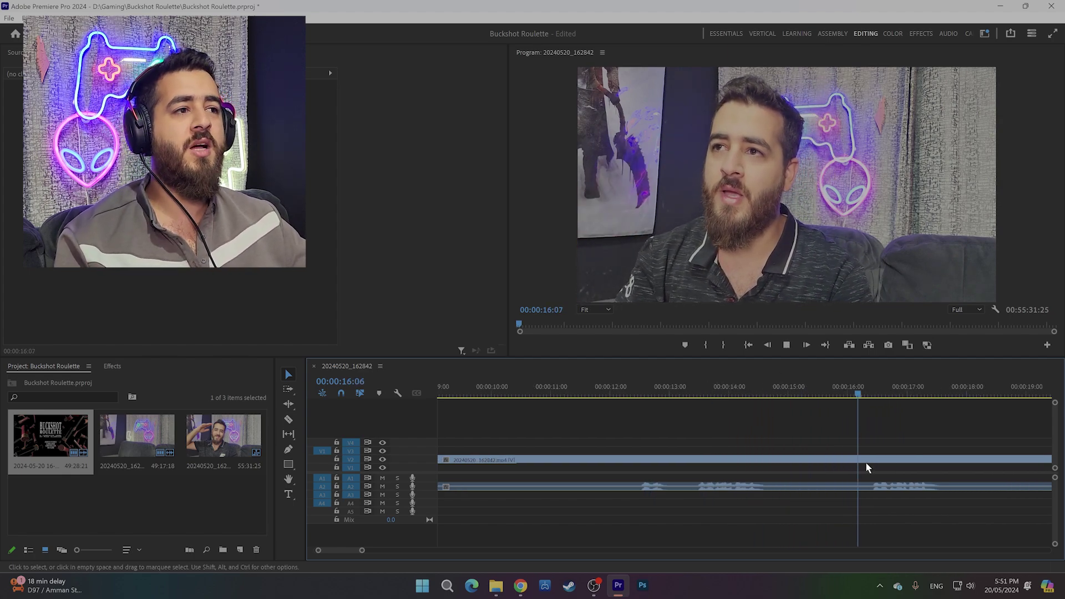
key("space")
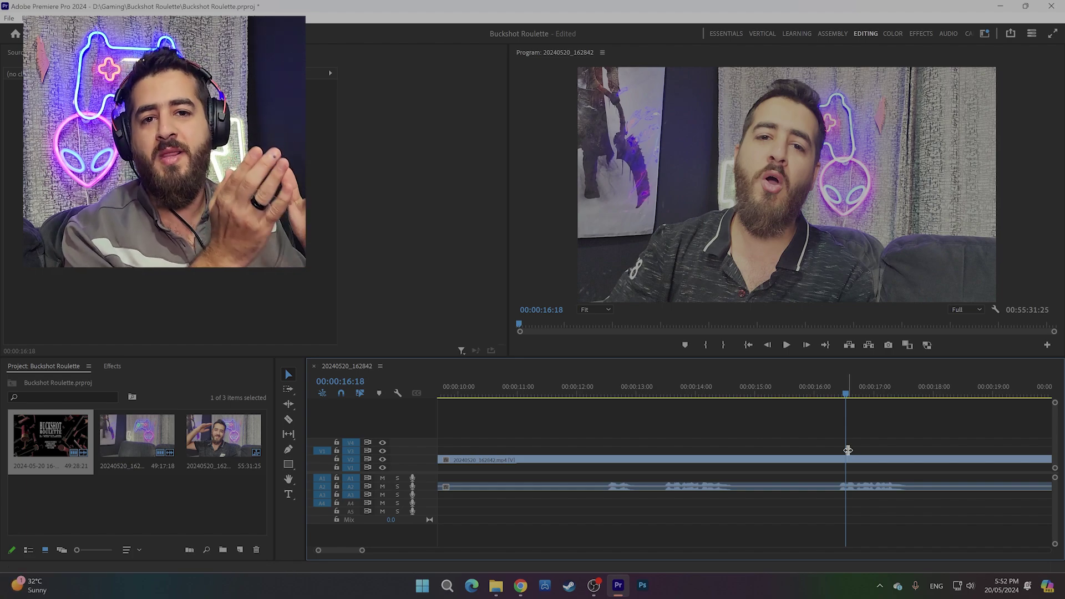
key("space")
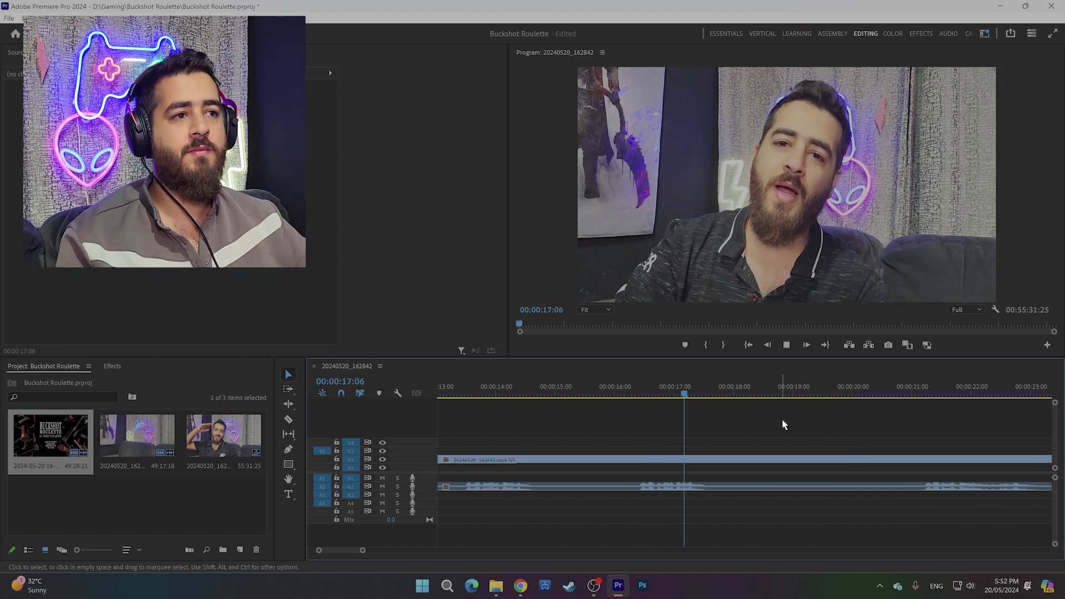
key("space")
scroll(766, 442, "down", 3)
scroll(811, 443, "up", 2)
Ripple-trim from the previous edit to 21:06 and review the result up to 16:08.
left_click(760, 396)
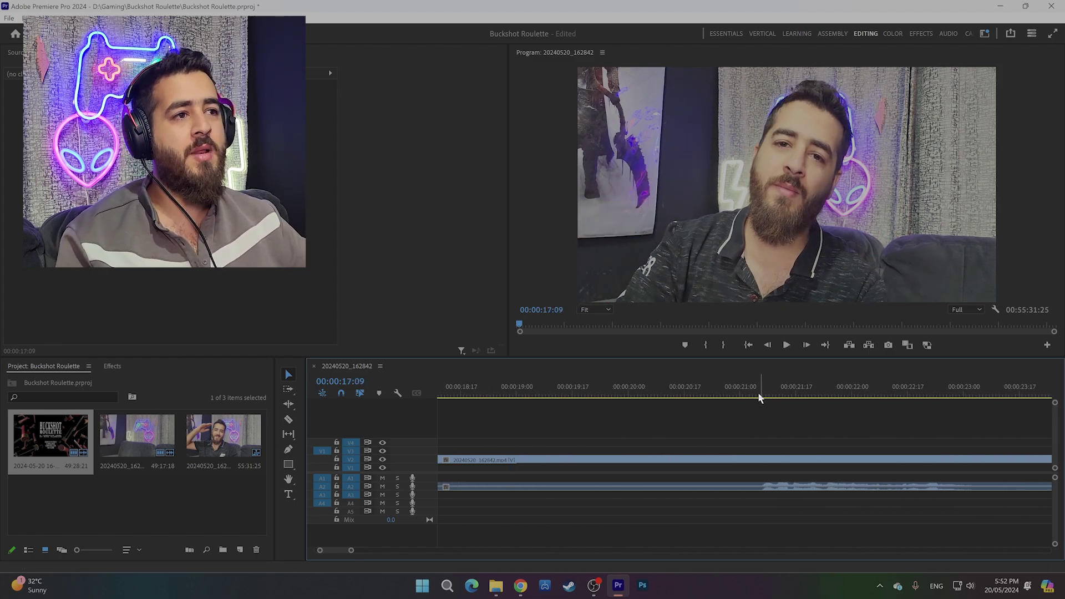
key("q")
key("space")
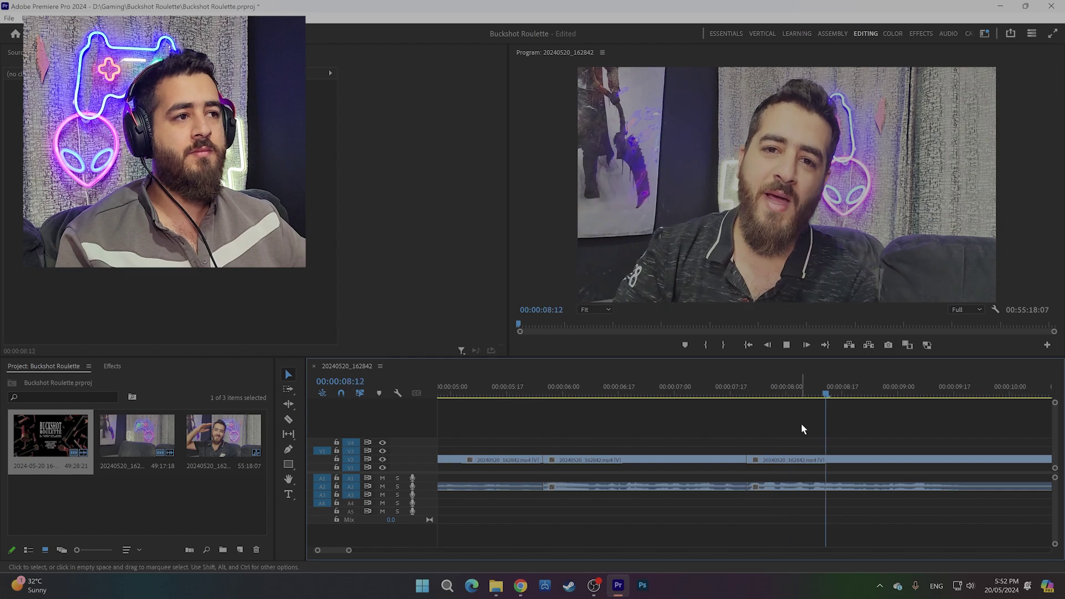
left_click(691, 395)
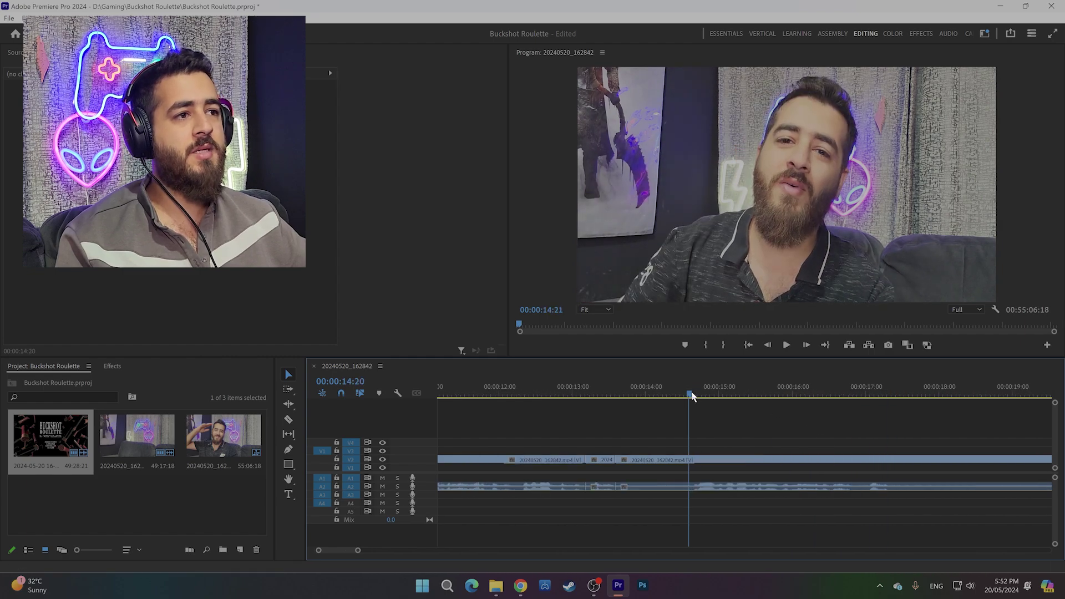
scroll(693, 394, "down", 1)
key("space")
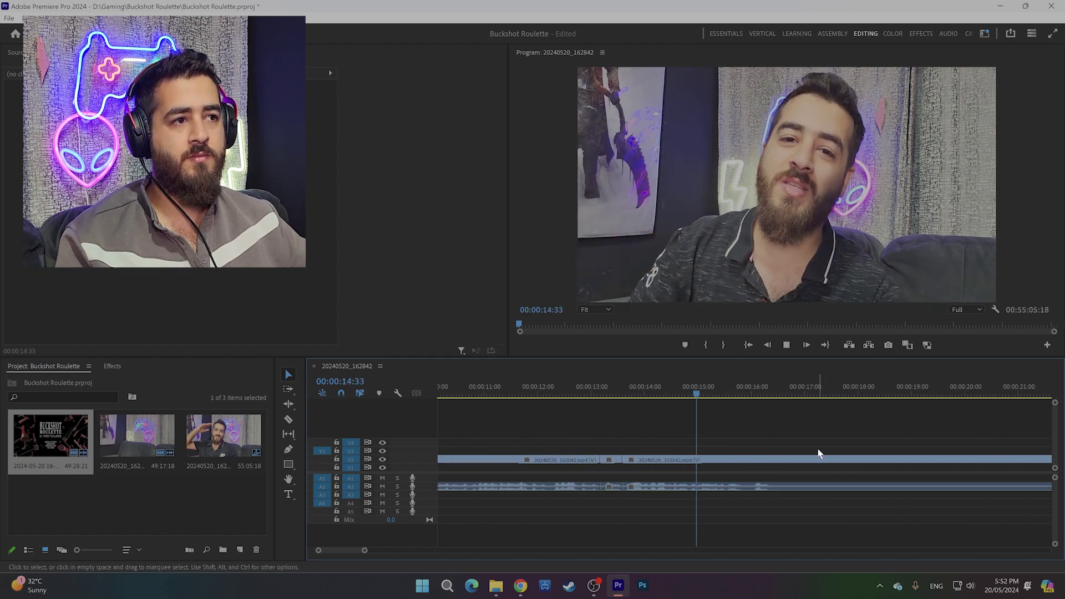
key("space")
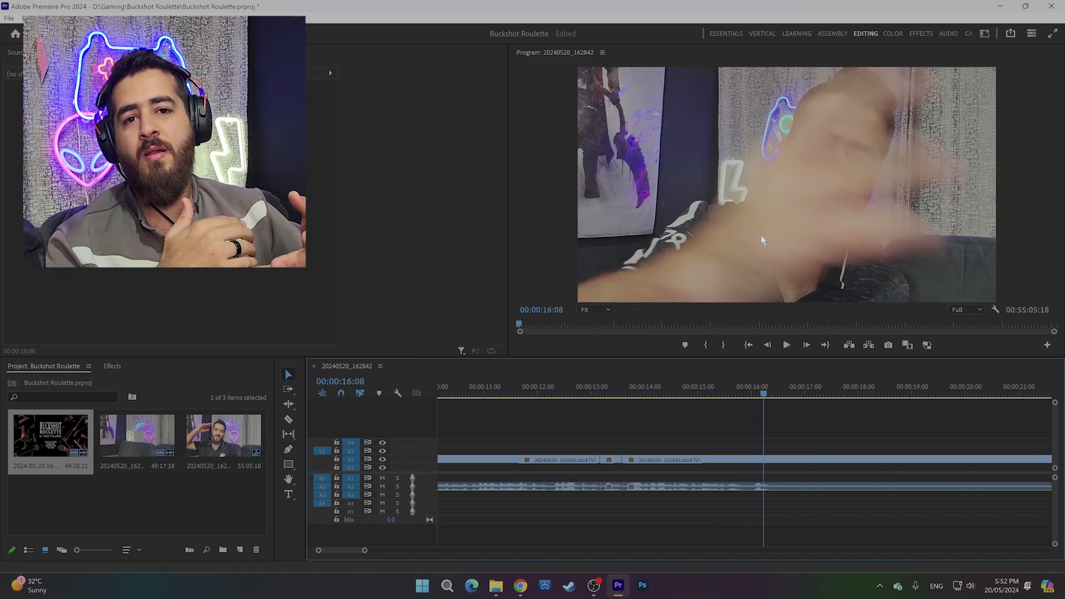
scroll(668, 428, "down", 1)
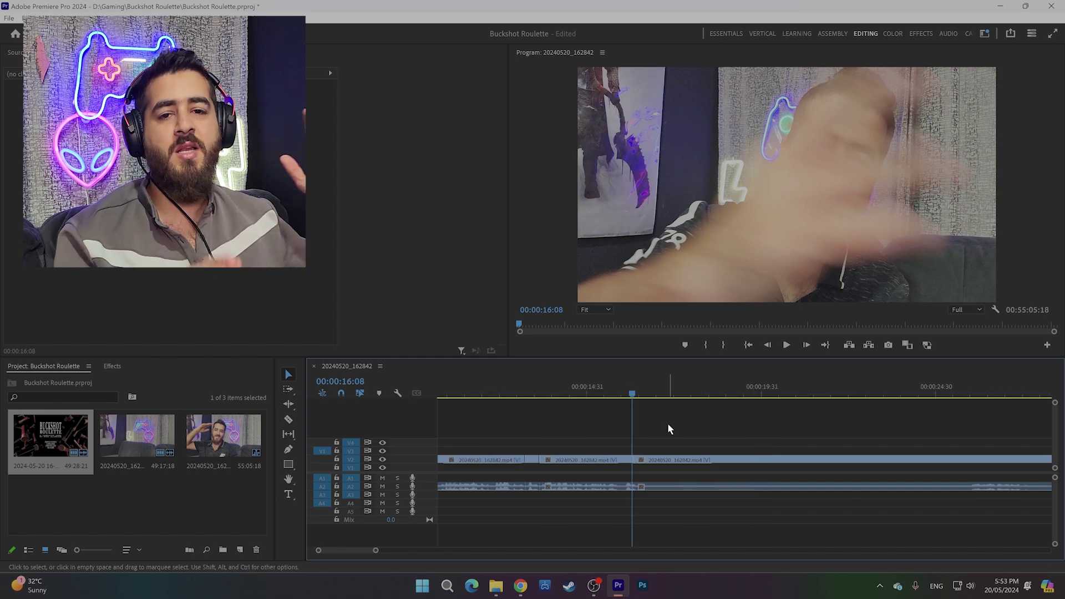
Ripple-trim the rest of the intro clip after 16:08 and delete the V1 gap.
key("w")
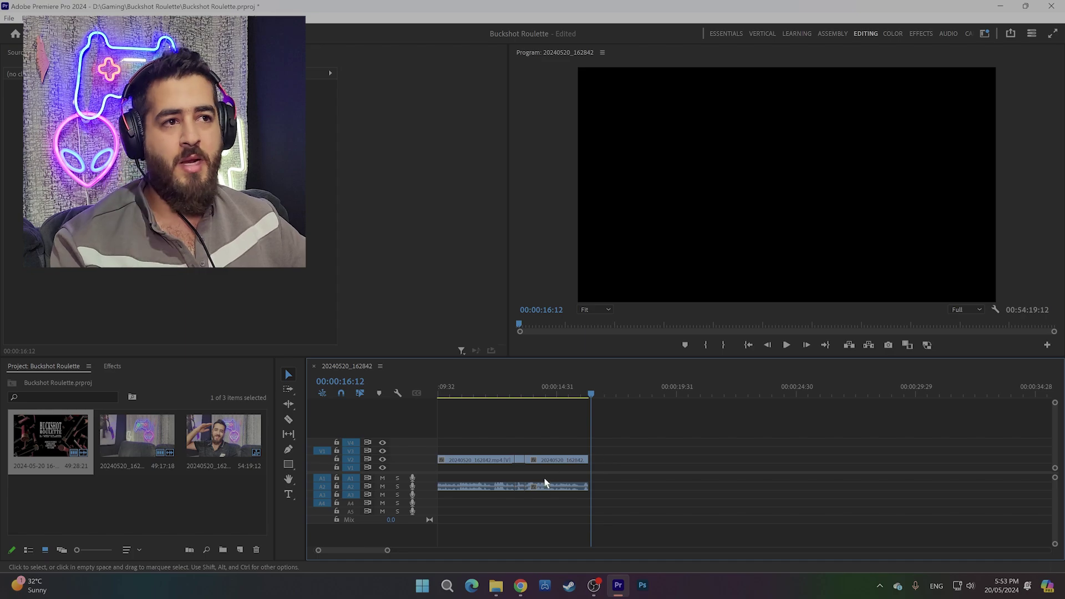
scroll(586, 468, "up", 3)
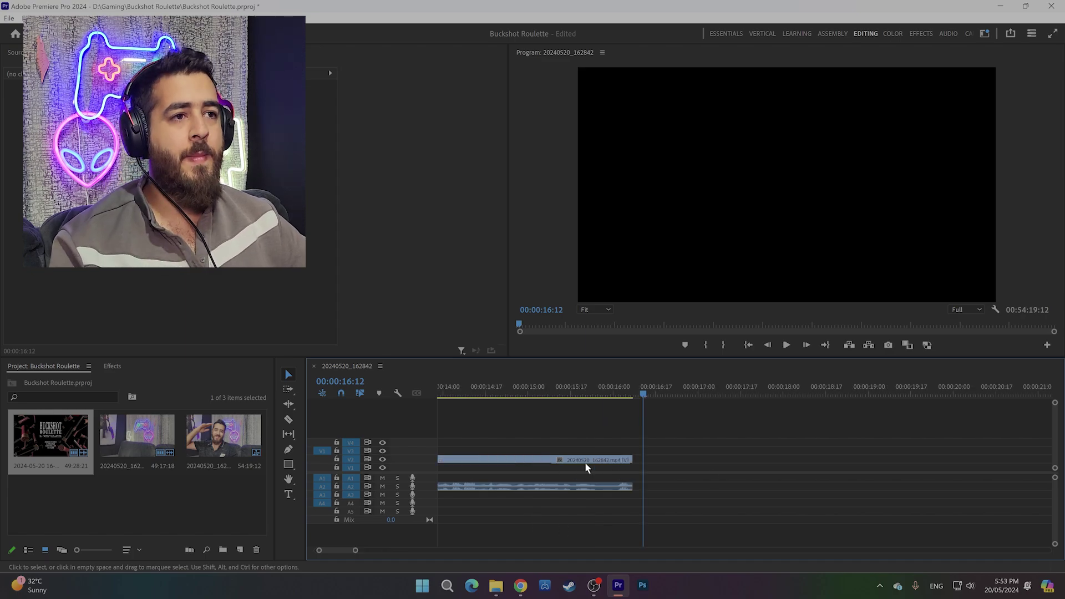
left_click(671, 468)
key("Delete")
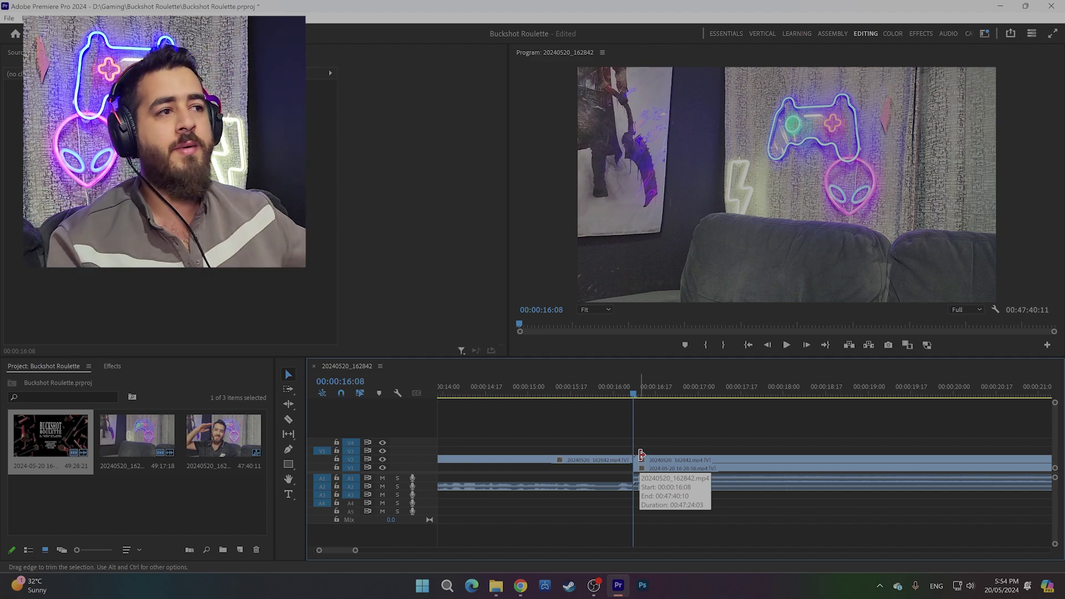
Ripple-trim away the gameplay footage before 2:25:02.
scroll(789, 489, "down", 3)
scroll(789, 489, "down", 4)
left_click_drag(481, 388, 719, 395)
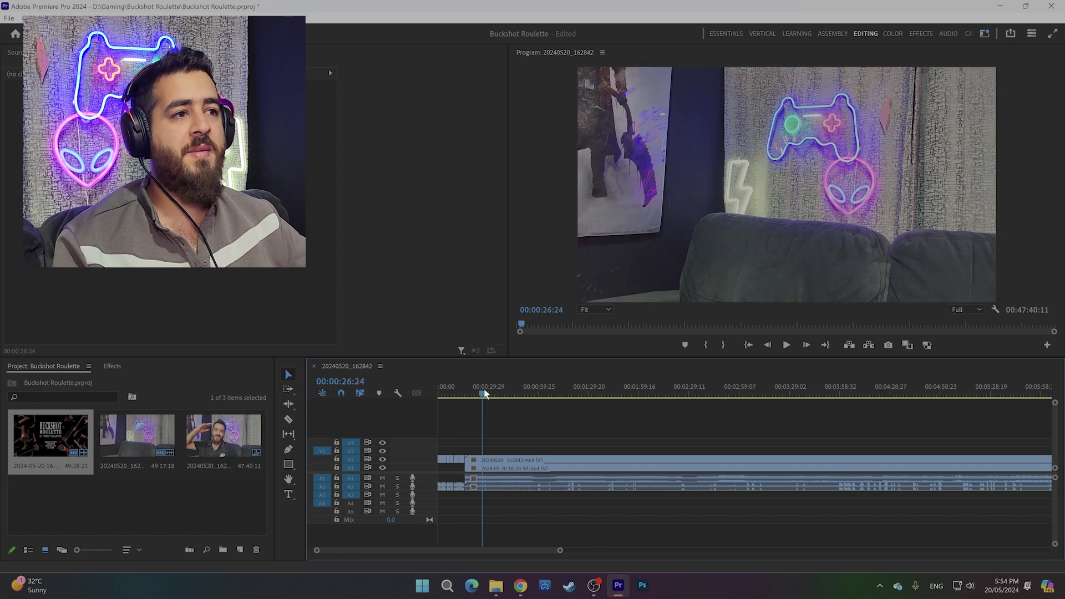
scroll(945, 445, "up", 3)
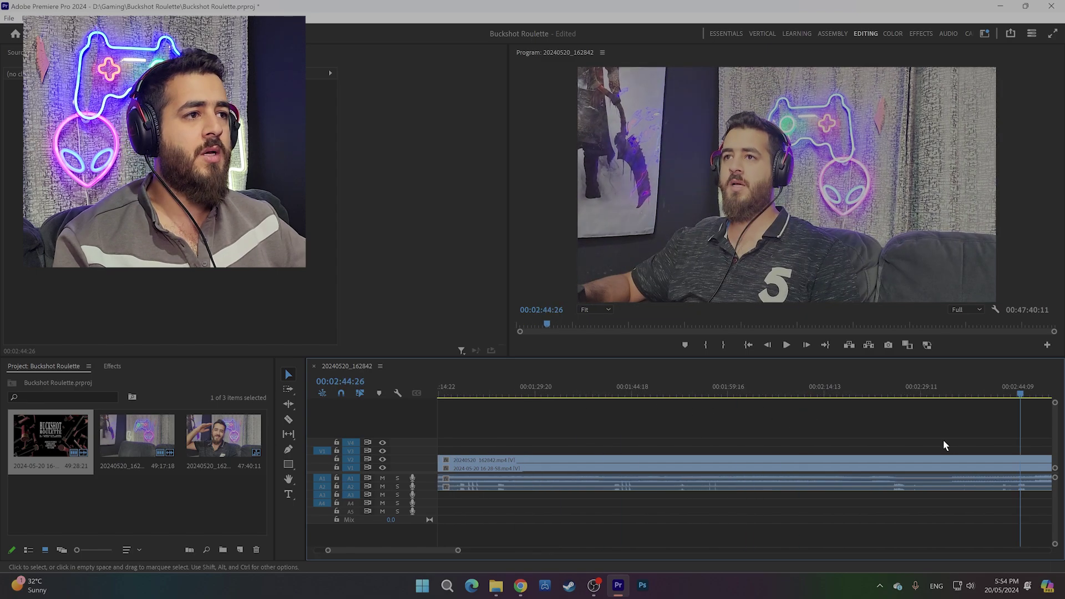
left_click(898, 395)
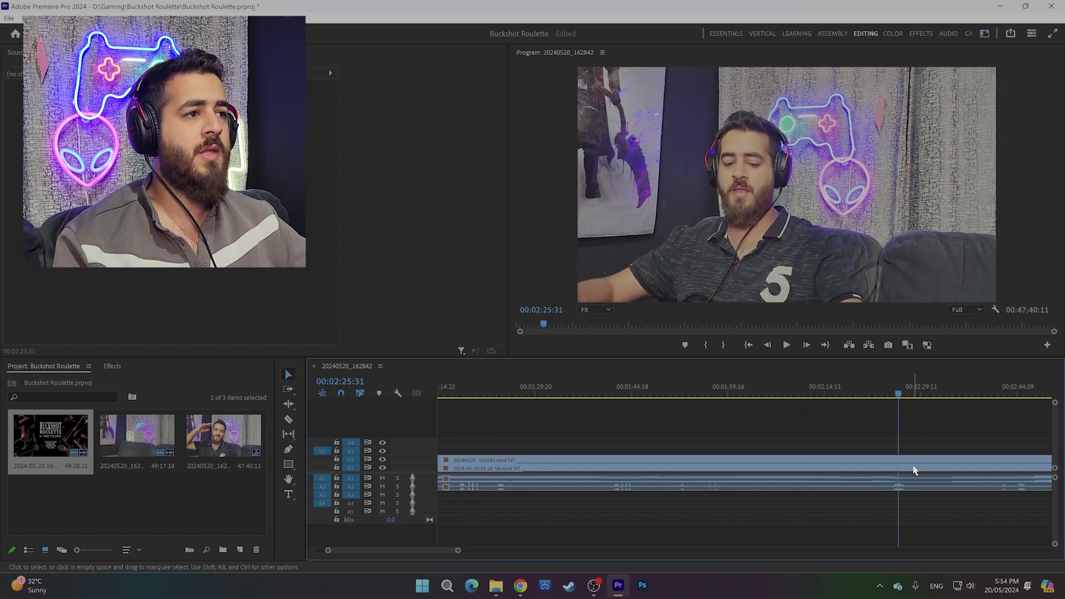
scroll(914, 470, "up", 3)
left_click_drag(842, 394, 836, 396)
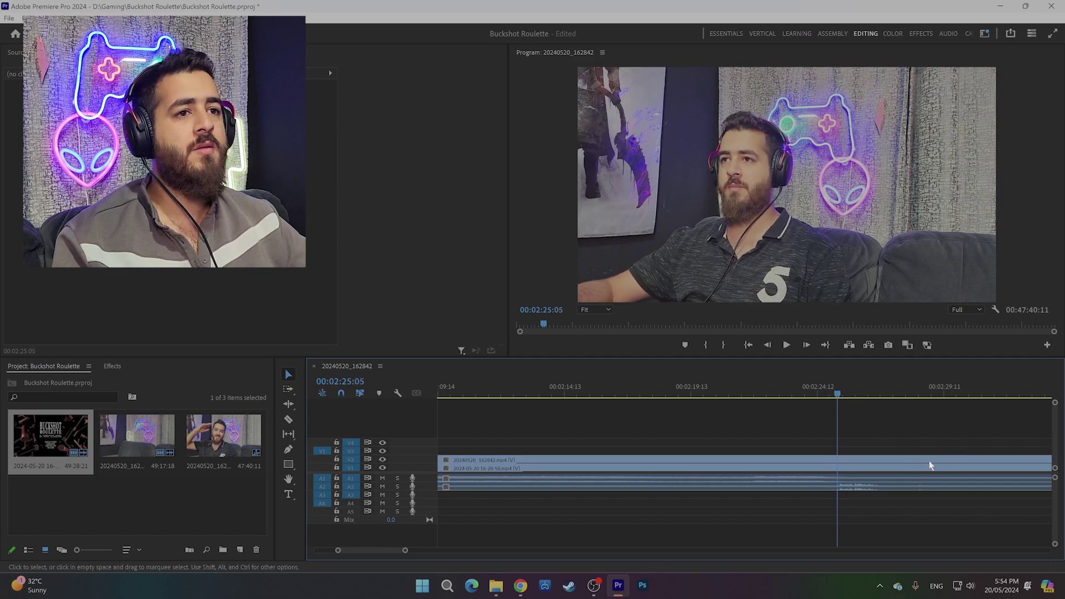
key("q")
scroll(765, 463, "up", 2)
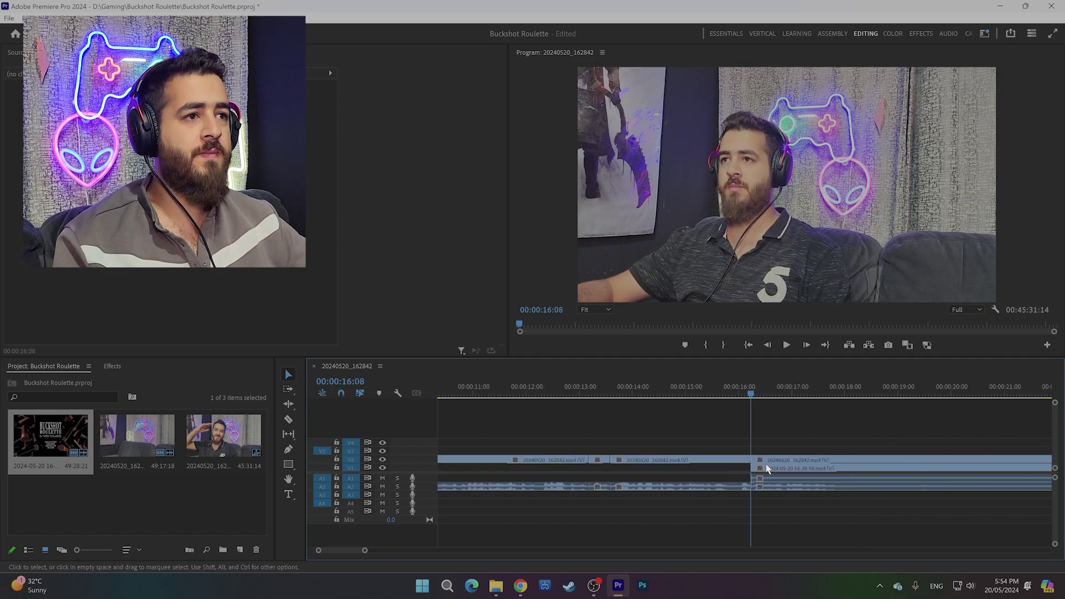
scroll(812, 460, "up", 3)
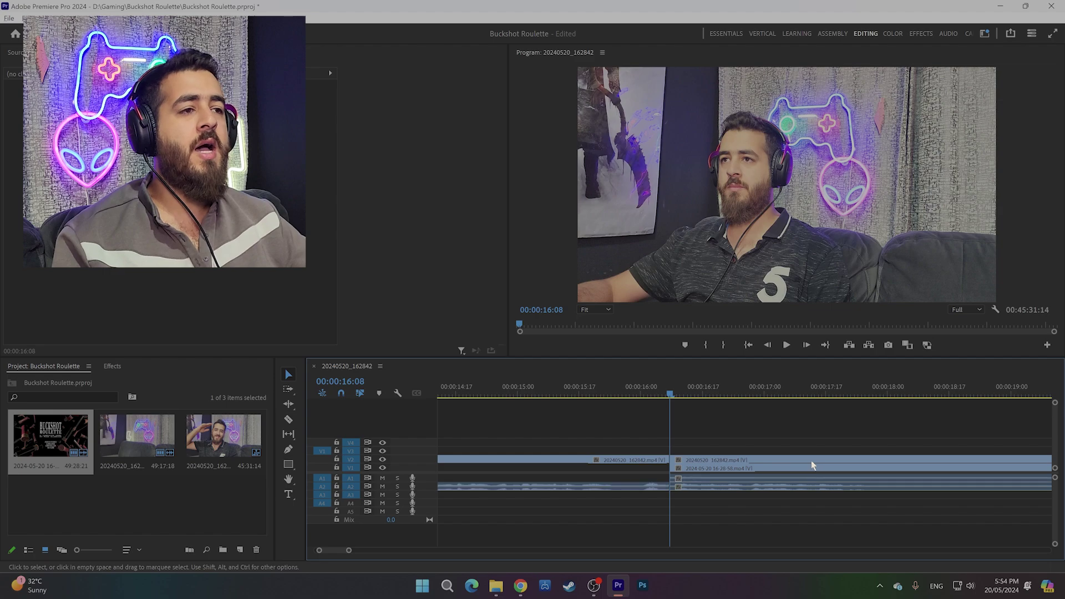
Apply Crop from Custom Bin 01 to the webcam clip and set its scale to 50.
left_click(703, 459)
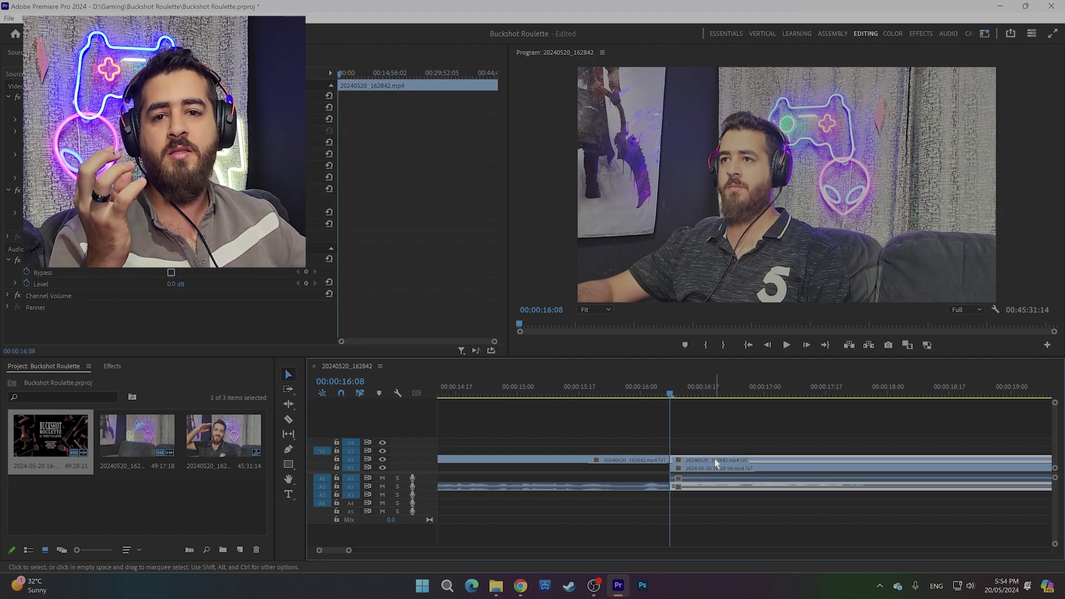
left_click(111, 366)
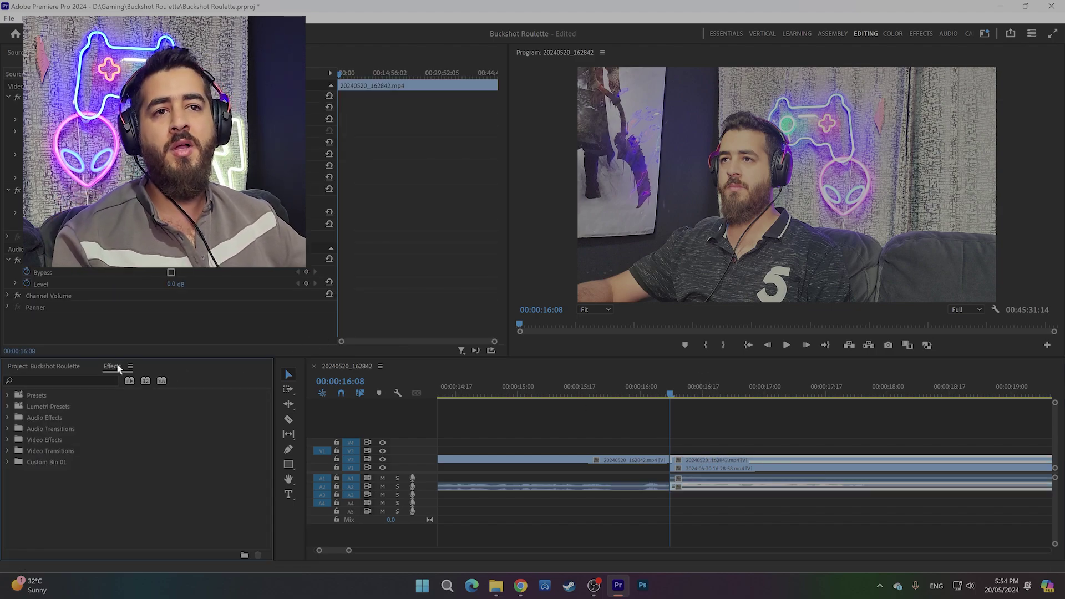
double_click(91, 462)
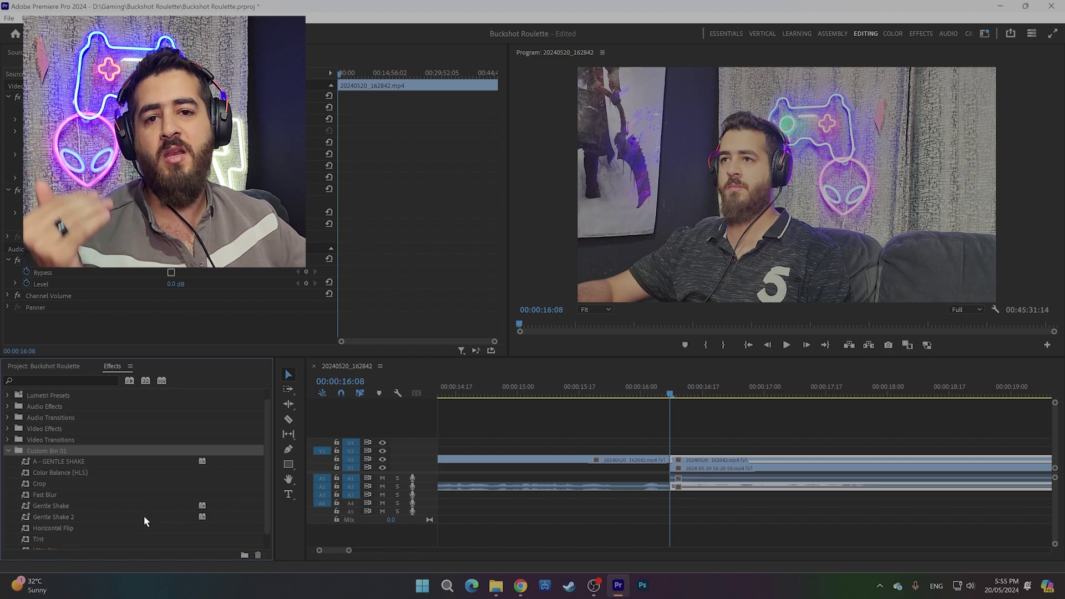
scroll(143, 516, "down", 1)
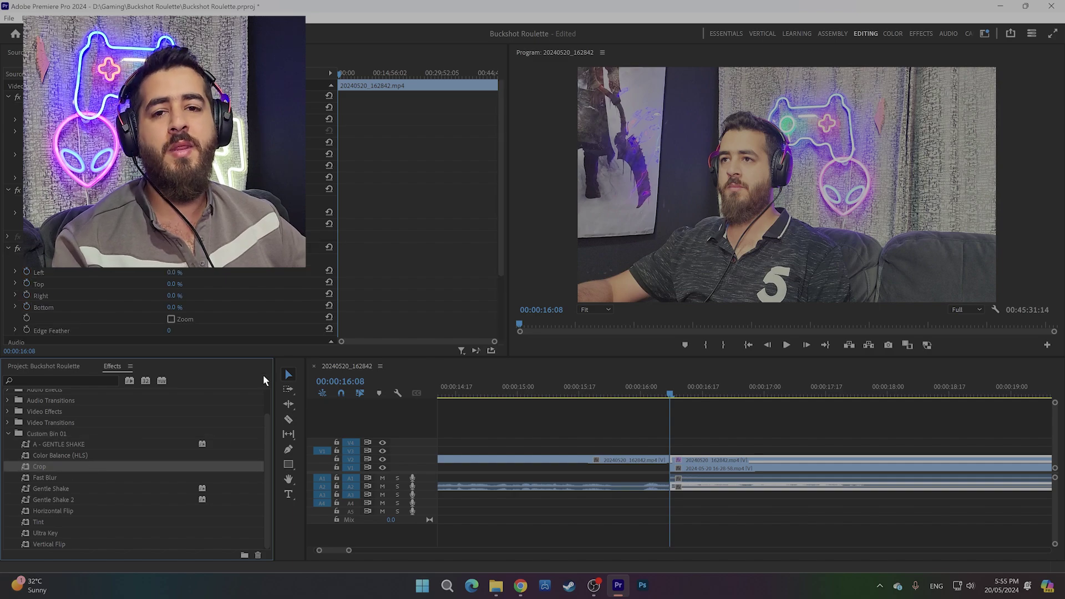
scroll(776, 436, "down", 3)
type("50")
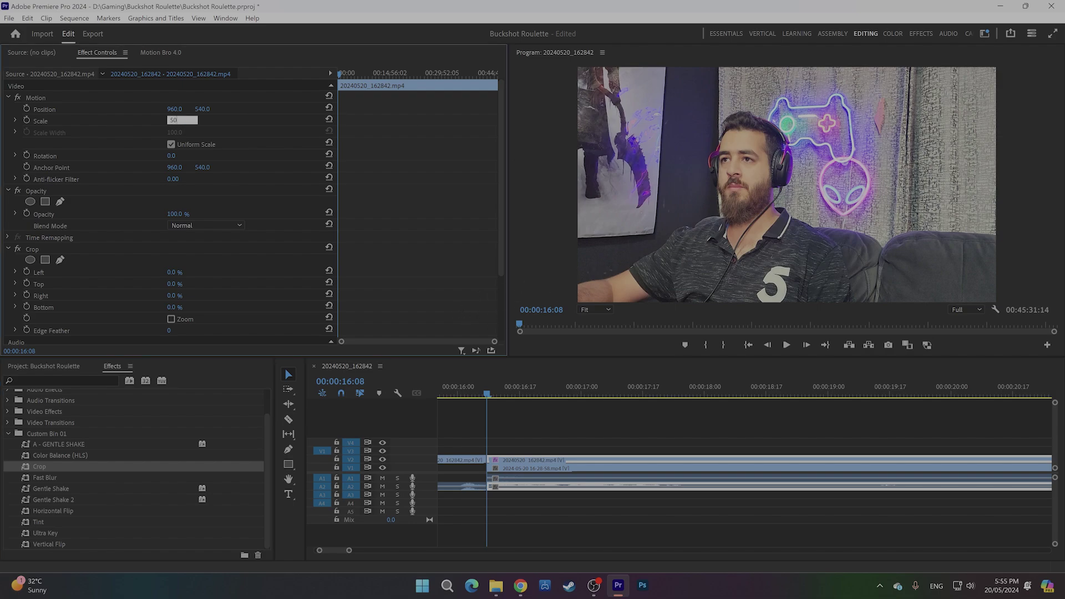
key("Return")
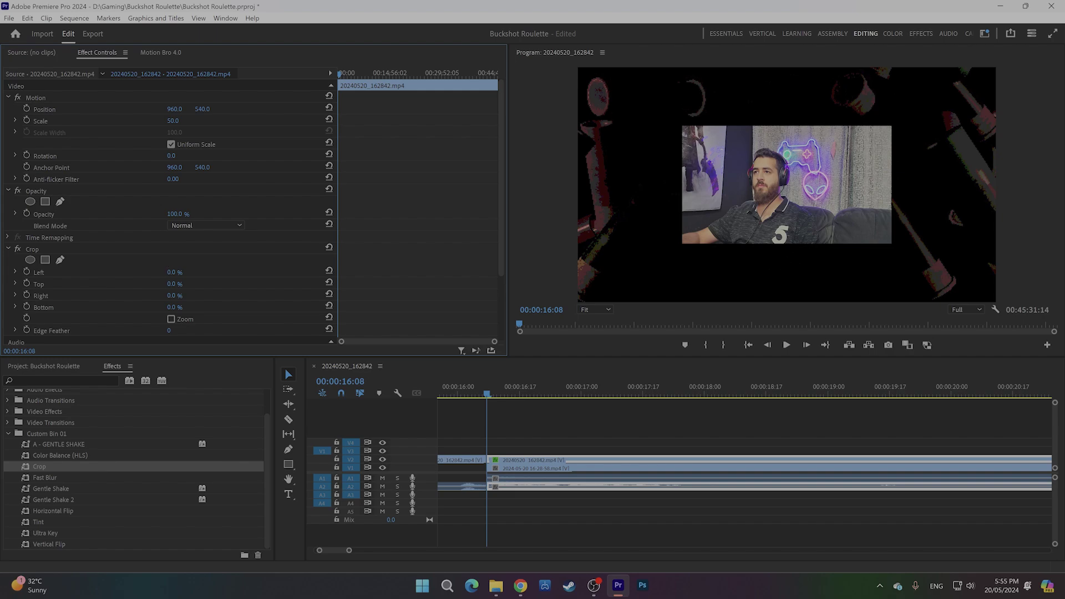
Crop the webcam to the face: 21% left, 9% top, 25% right, 8% bottom.
left_click_drag(171, 272, 187, 272)
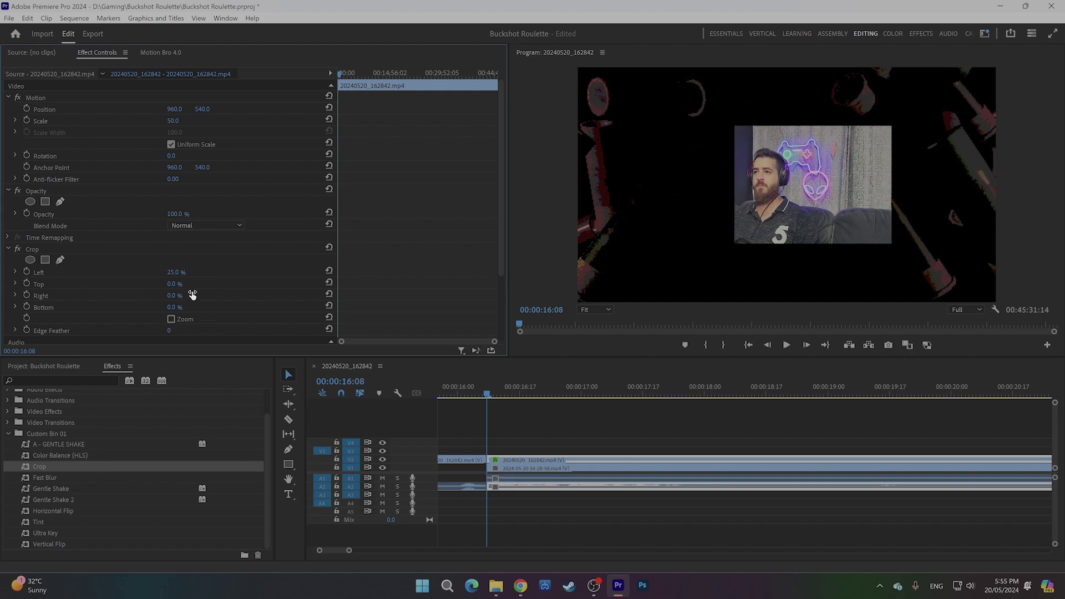
left_click_drag(177, 272, 172, 272)
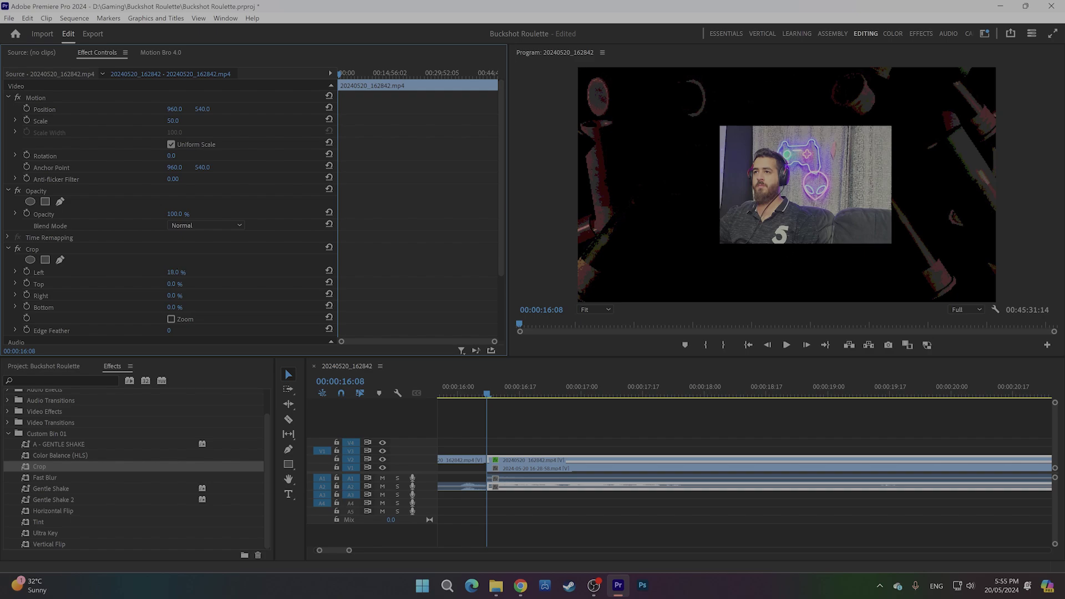
left_click_drag(172, 272, 177, 284)
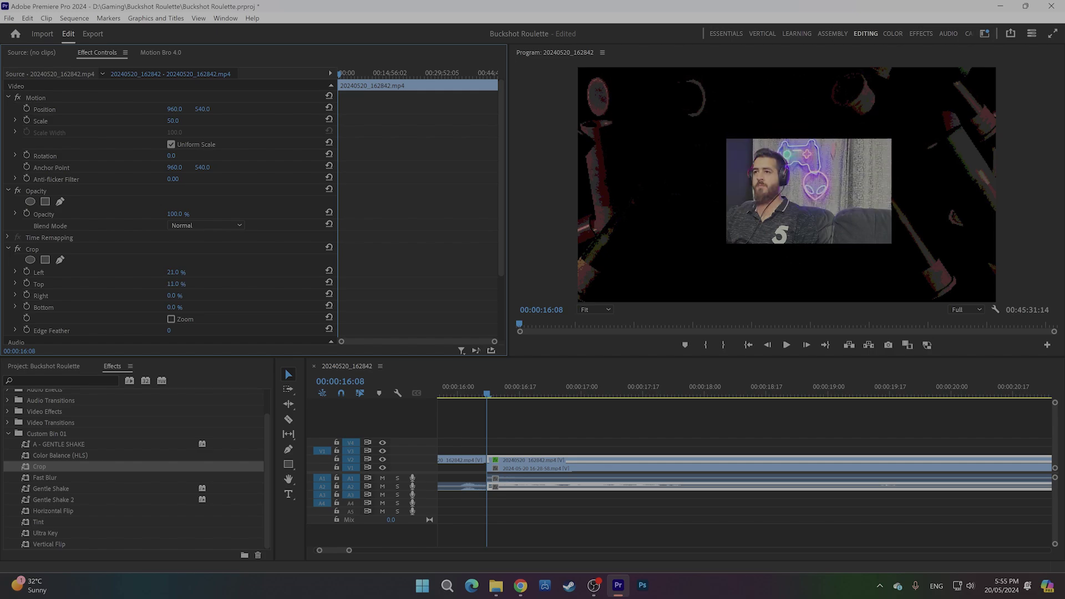
mouse_move(175, 296)
left_mouse_down()
mouse_move(188, 296)
mouse_move(174, 307)
left_mouse_up()
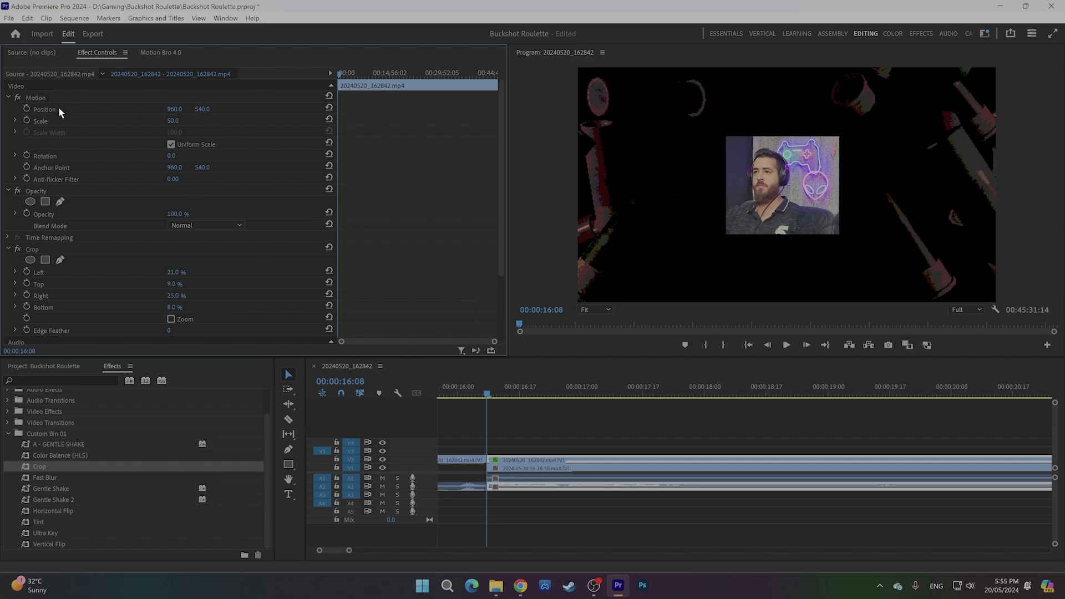
Experiment with the webcam overlay's position, scale and rotation, then reset rotation to 0.
left_click_drag(173, 109, 139, 109)
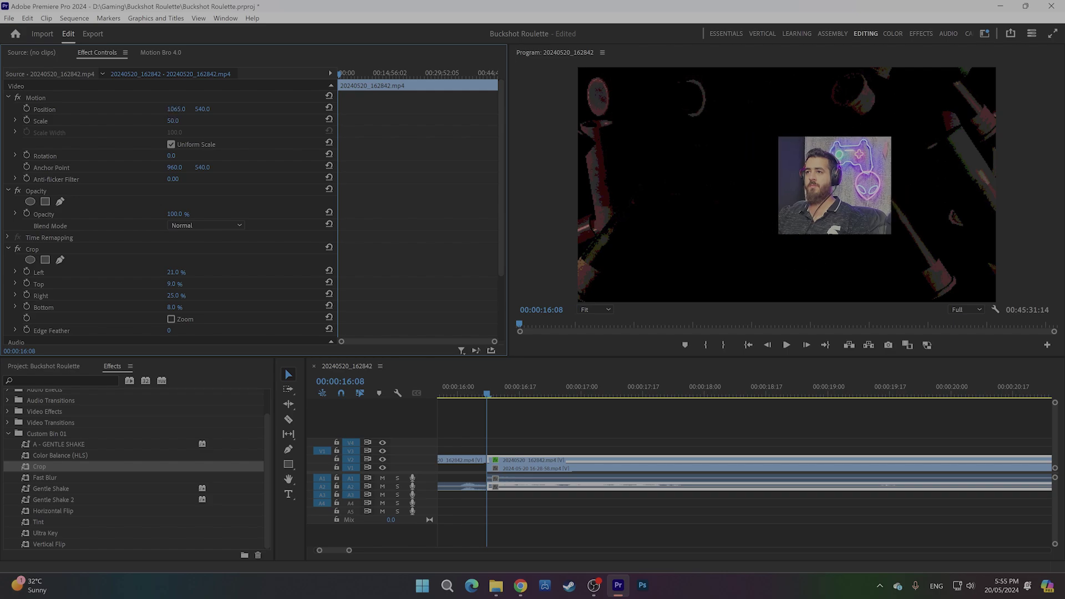
mouse_move(203, 109)
left_mouse_down()
mouse_move(227, 109)
mouse_move(166, 109)
mouse_move(261, 120)
left_mouse_up()
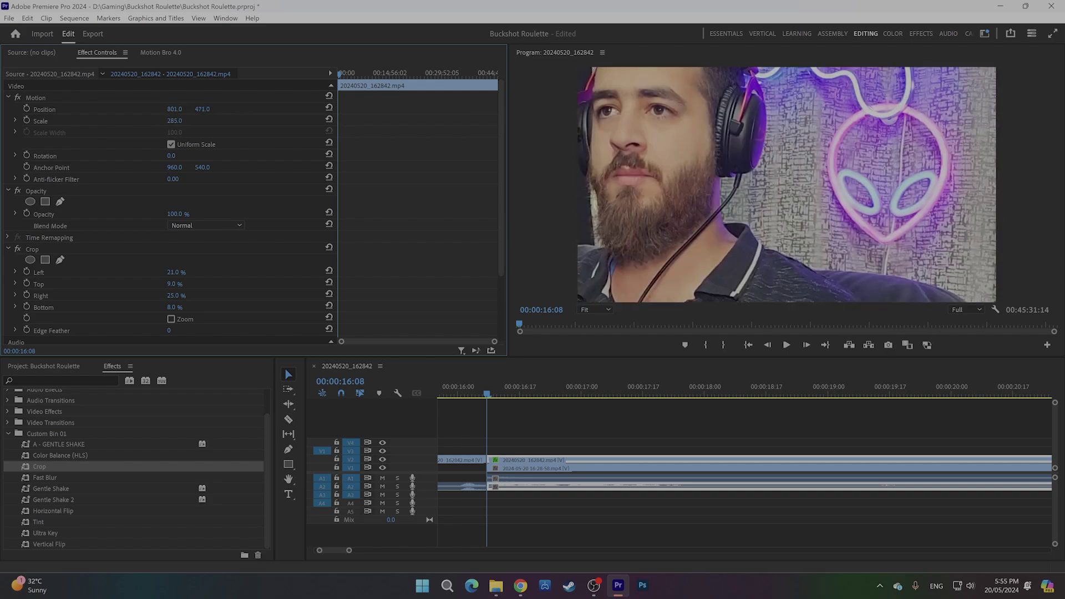
mouse_move(175, 121)
left_mouse_down()
mouse_move(153, 121)
mouse_move(212, 138)
left_mouse_up()
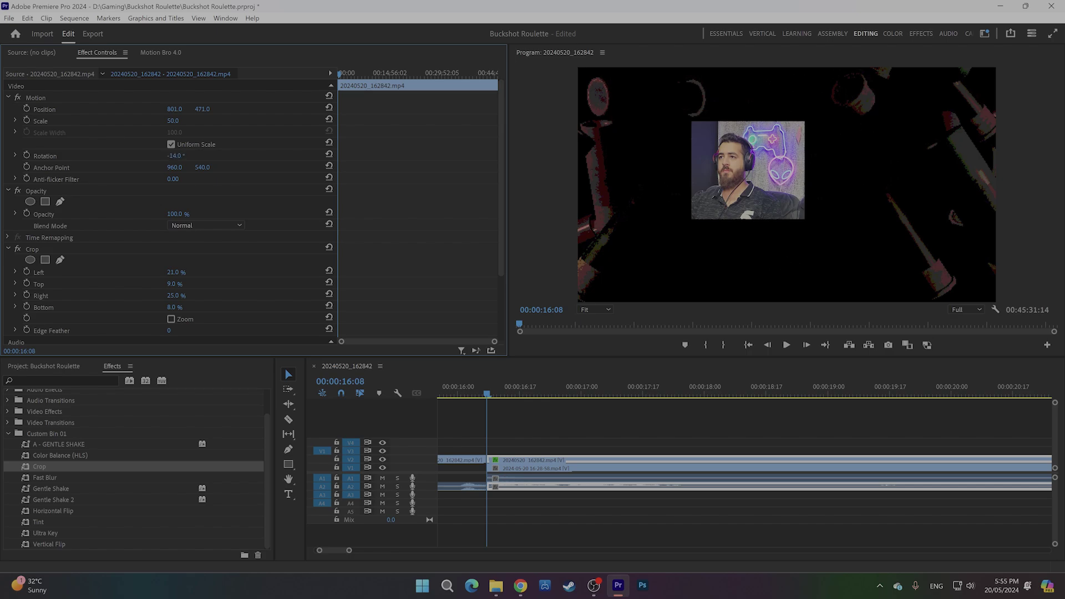
left_click_drag(174, 156, 224, 159)
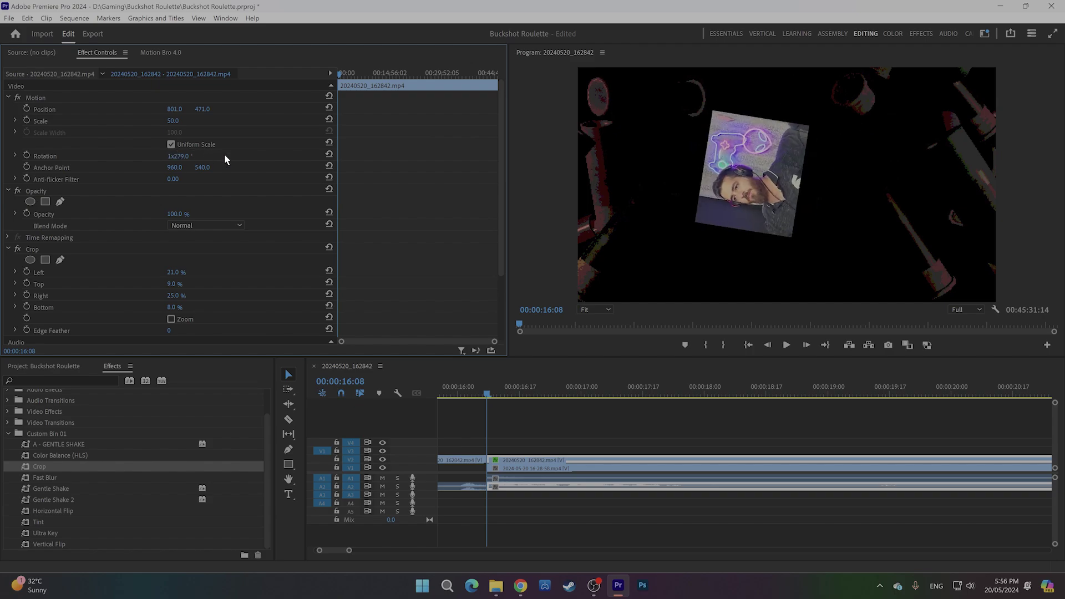
left_click(329, 156)
scroll(255, 241, "down", 4)
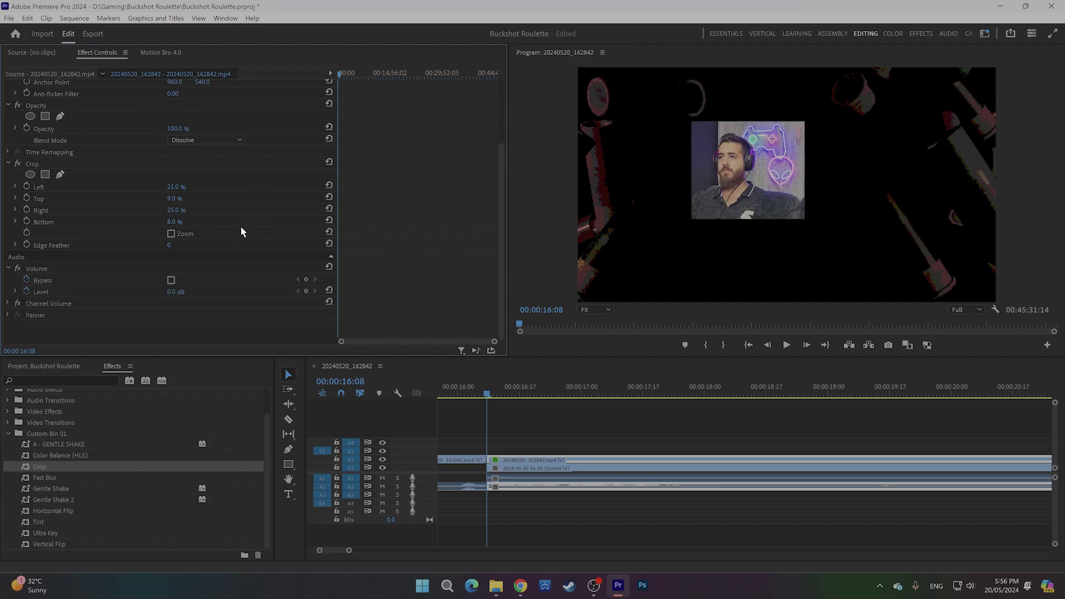
scroll(240, 232, "up", 4)
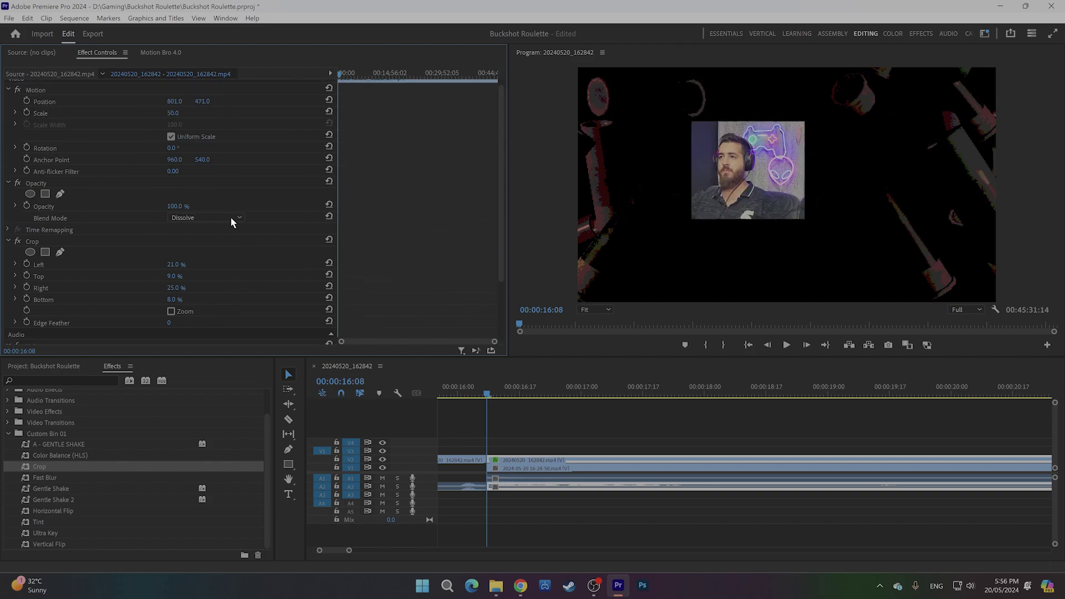
scroll(236, 213, "up", 1)
Move the webcam overlay to the top-right corner at position 1648, 259.
left_click_drag(173, 103, 358, 104)
left_click_drag(204, 99, 157, 99)
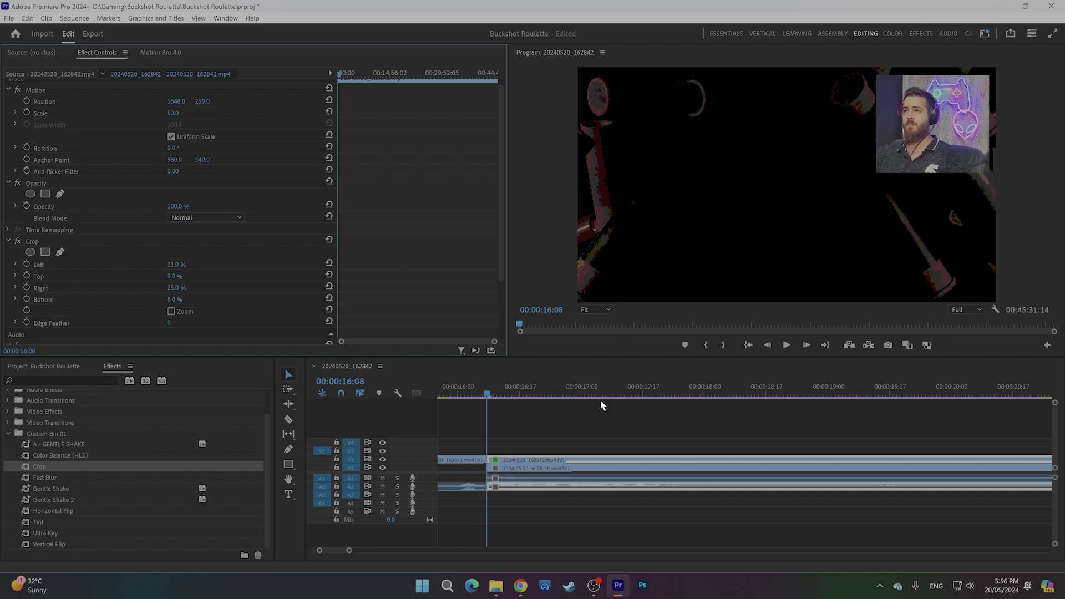
key("minus")
key("minus")
key("minus")
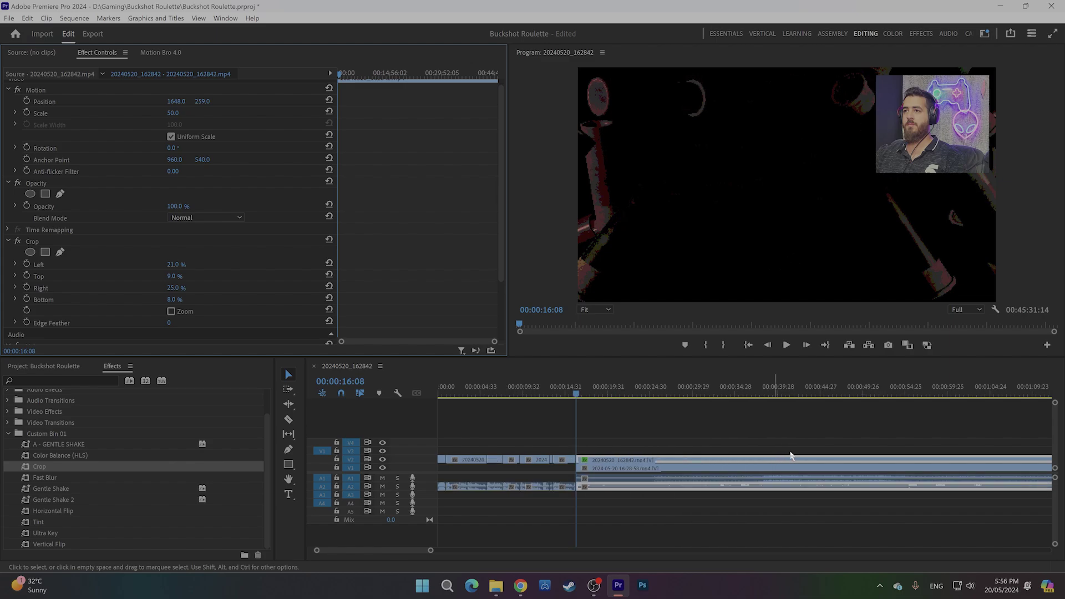
key("minus")
key("minus")
Set the V1 gameplay clip's Motion Scale to 50.
left_click(854, 392)
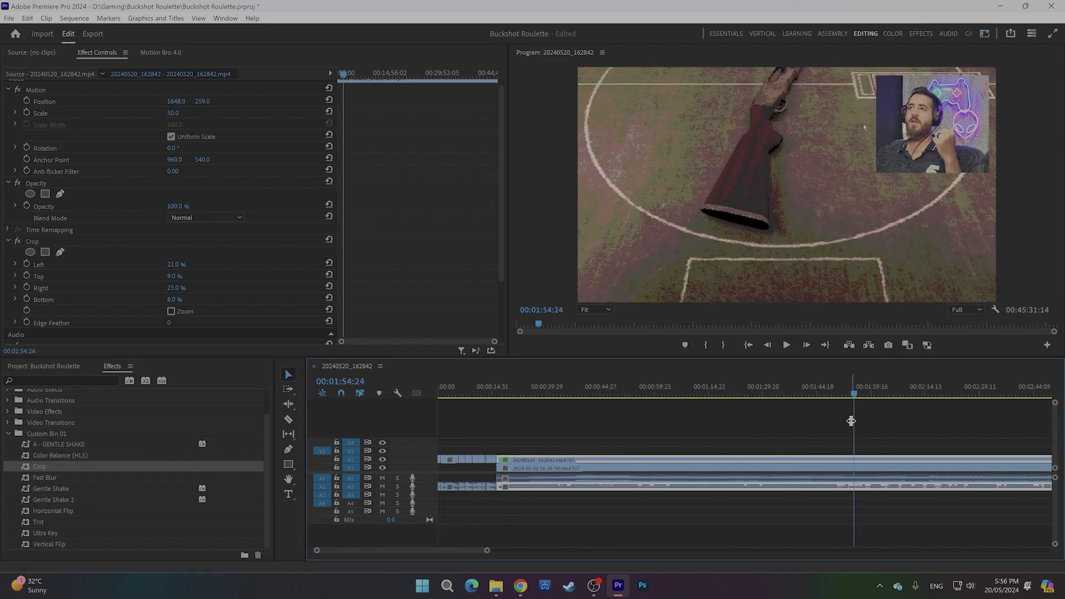
left_click(815, 475)
left_click(175, 121)
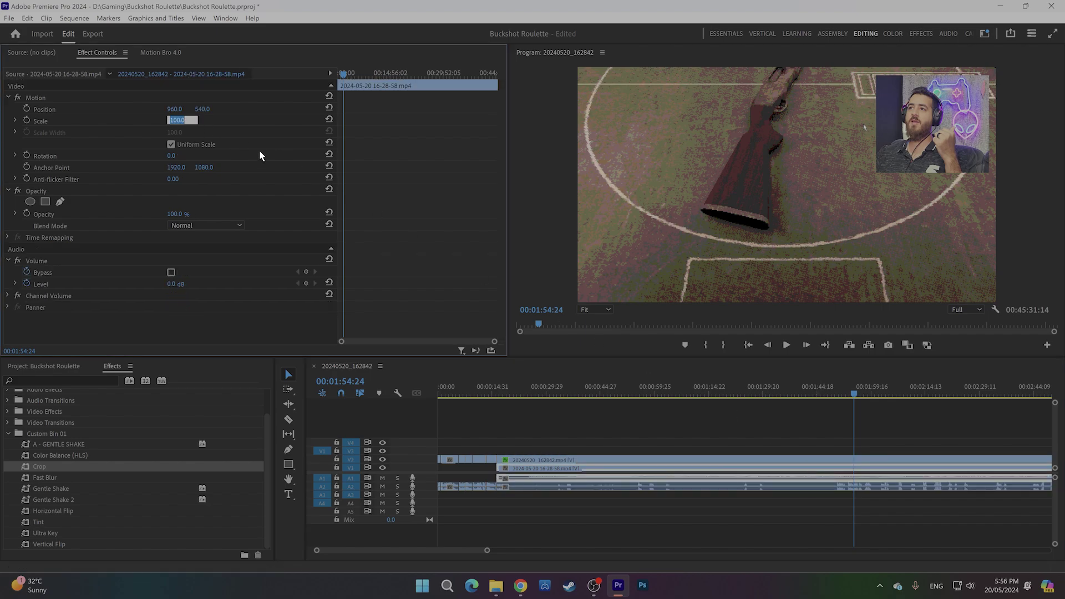
type("50")
key("Return")
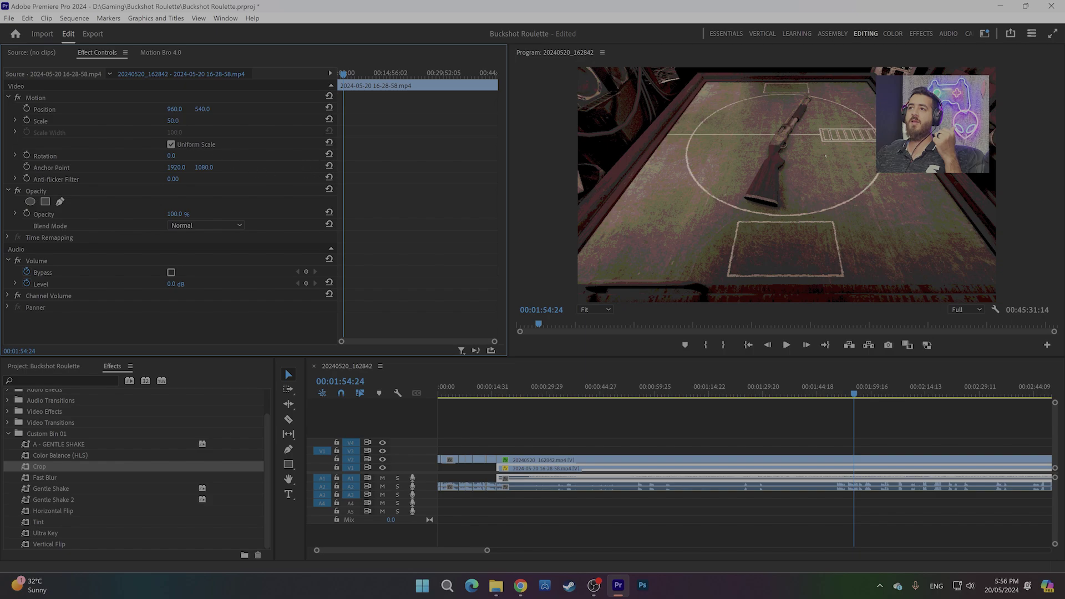
left_click_drag(173, 121, 340, 147)
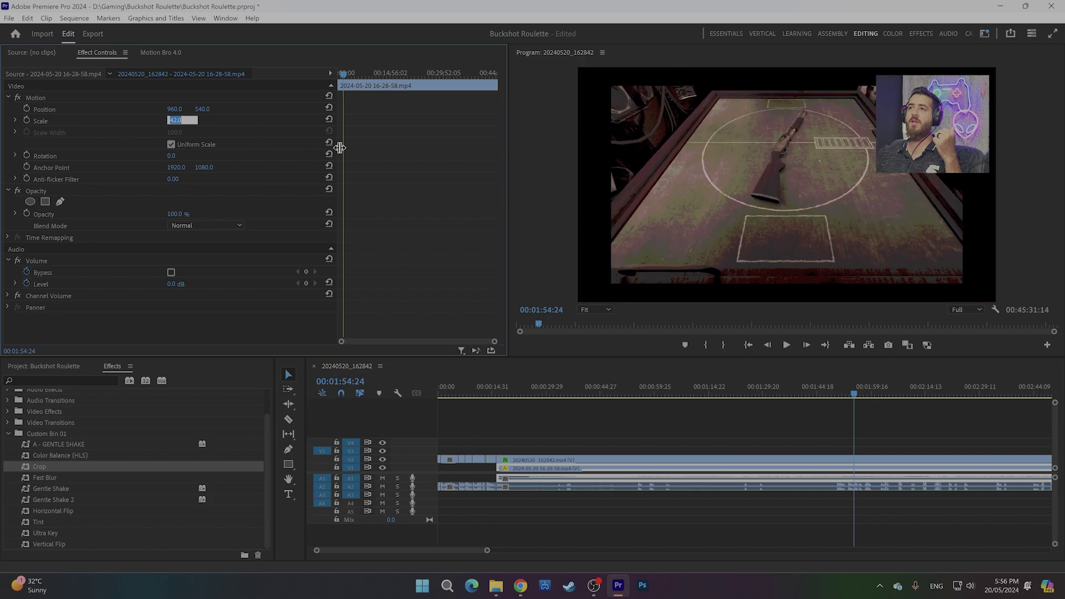
key("ctrl+z")
Scrub the gameplay around 4:40 and 6:06 to check framing under the webcam box.
key("minus")
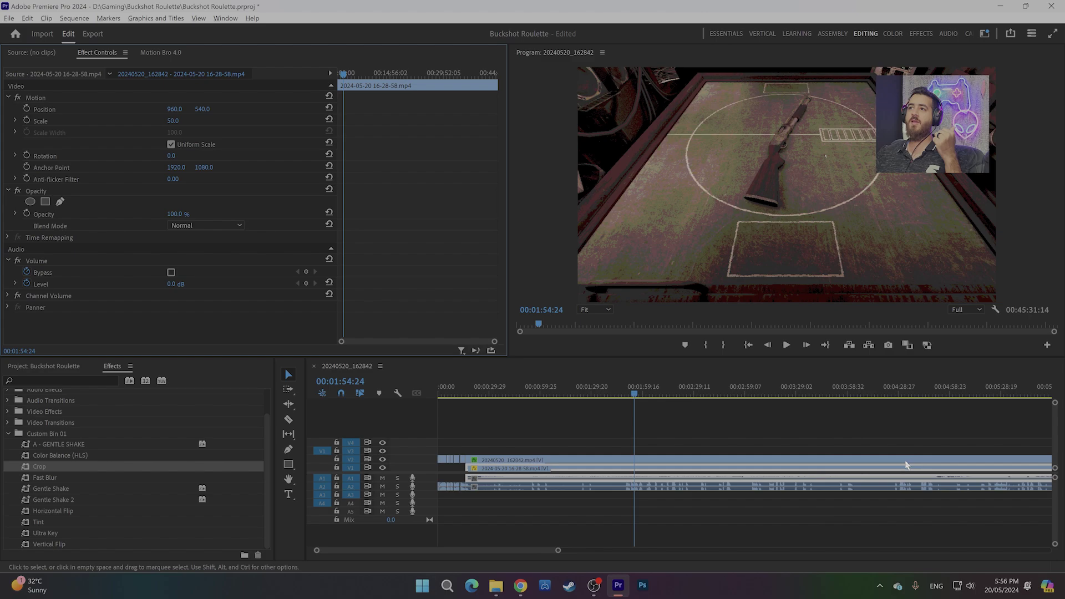
scroll(710, 455, "down", 5)
left_click(768, 388)
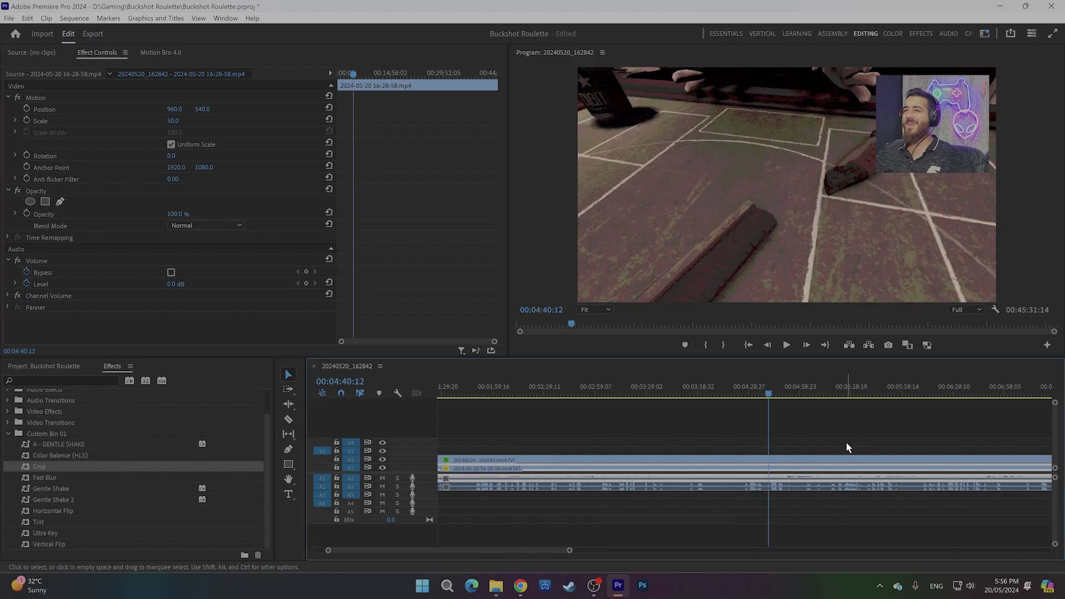
key("minus")
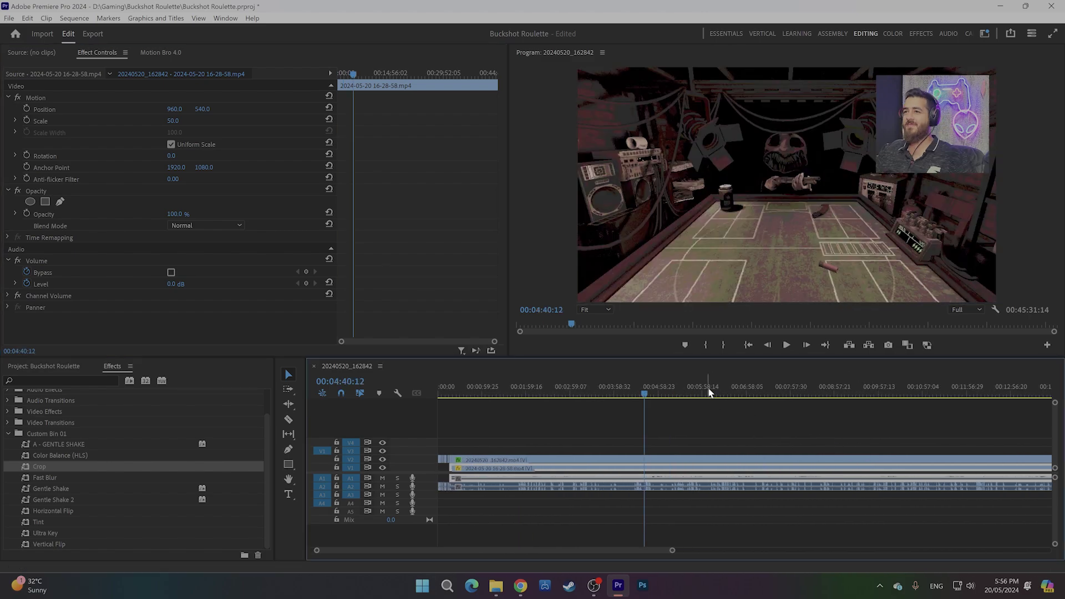
left_click(708, 390)
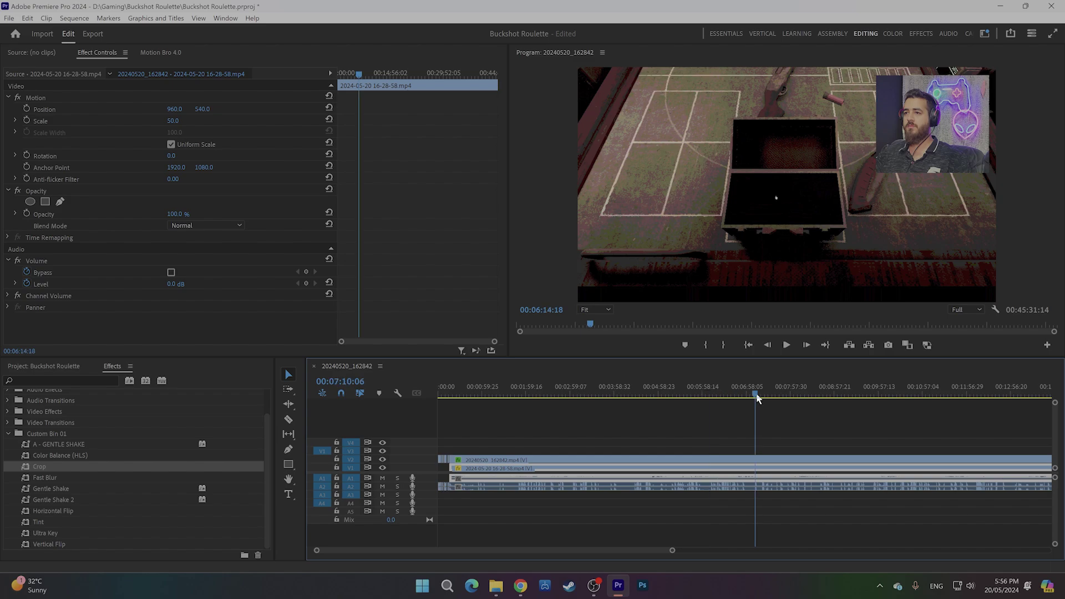
left_click_drag(758, 398, 744, 398)
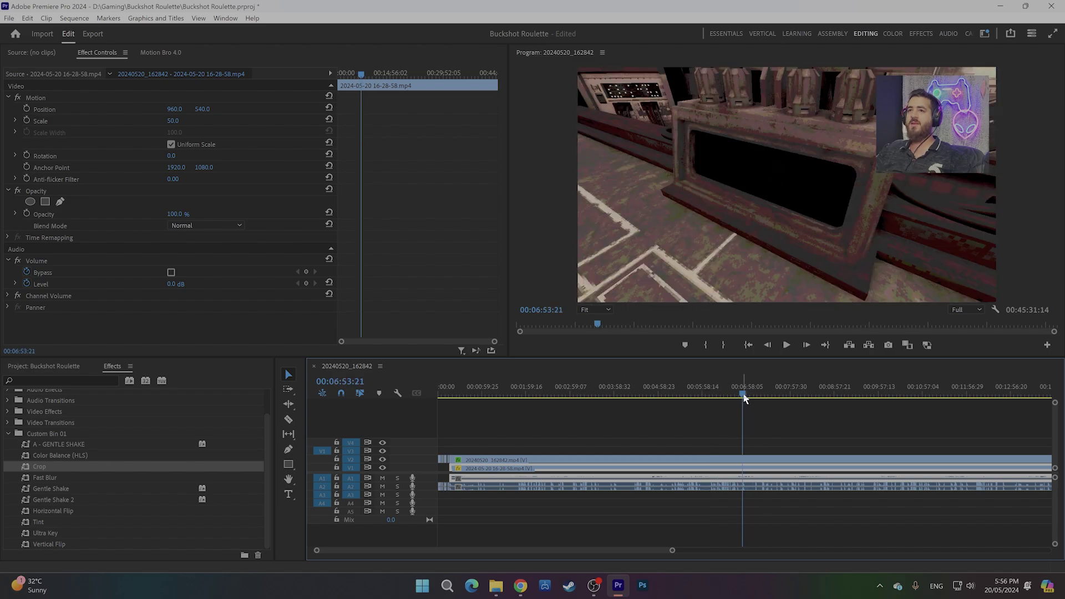
left_click(680, 460)
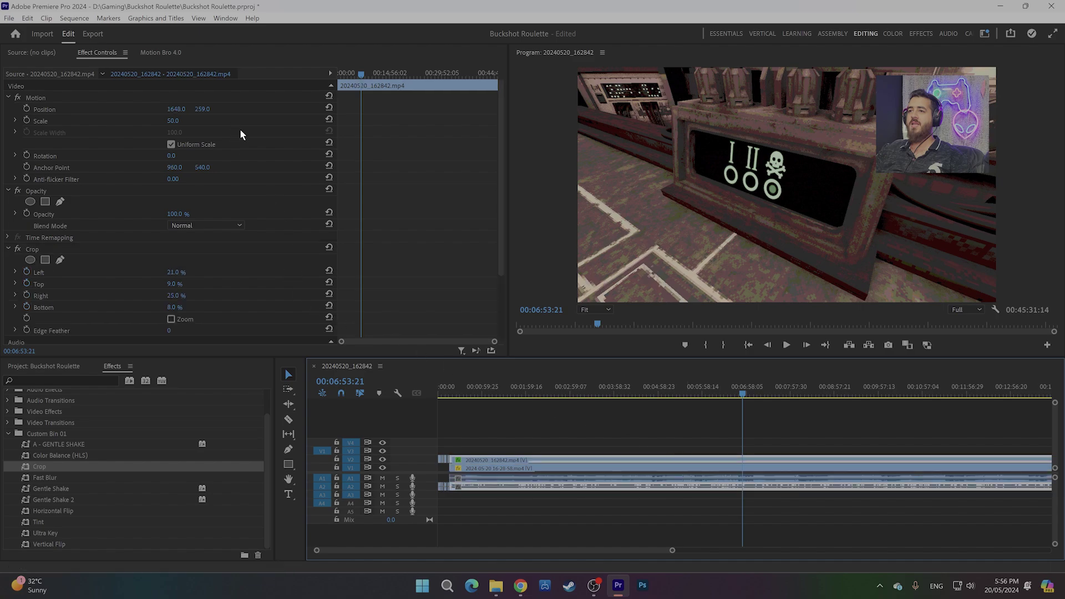
left_click_drag(200, 108, 250, 118)
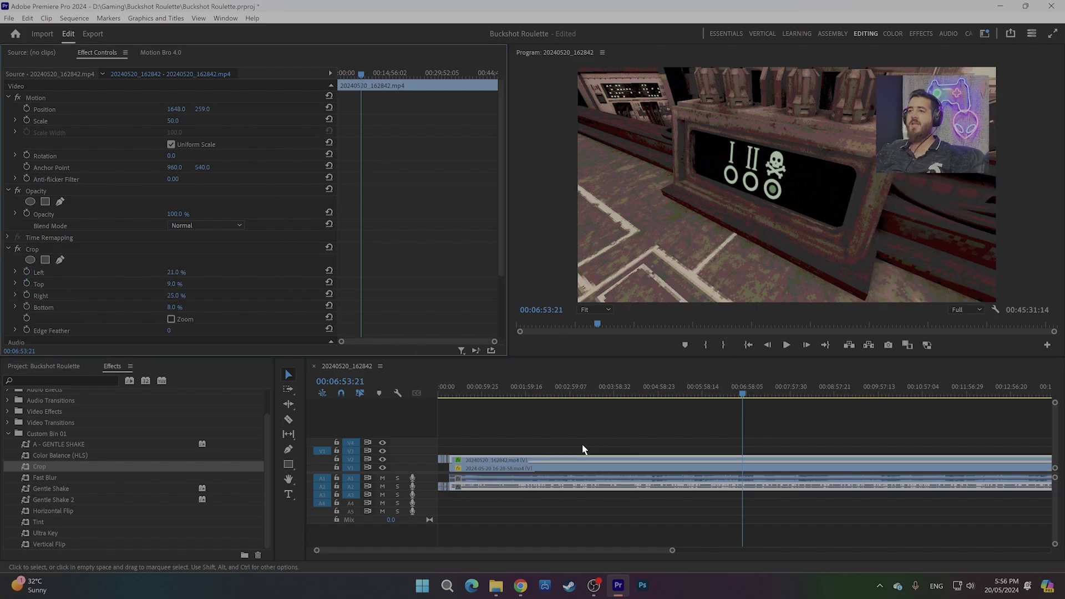
scroll(451, 459, "up", 5)
scroll(475, 452, "up", 2)
scroll(531, 452, "up", 2)
Play back the intro-to-gameplay cut near 00:00:16:08.
scroll(561, 446, "up", 2)
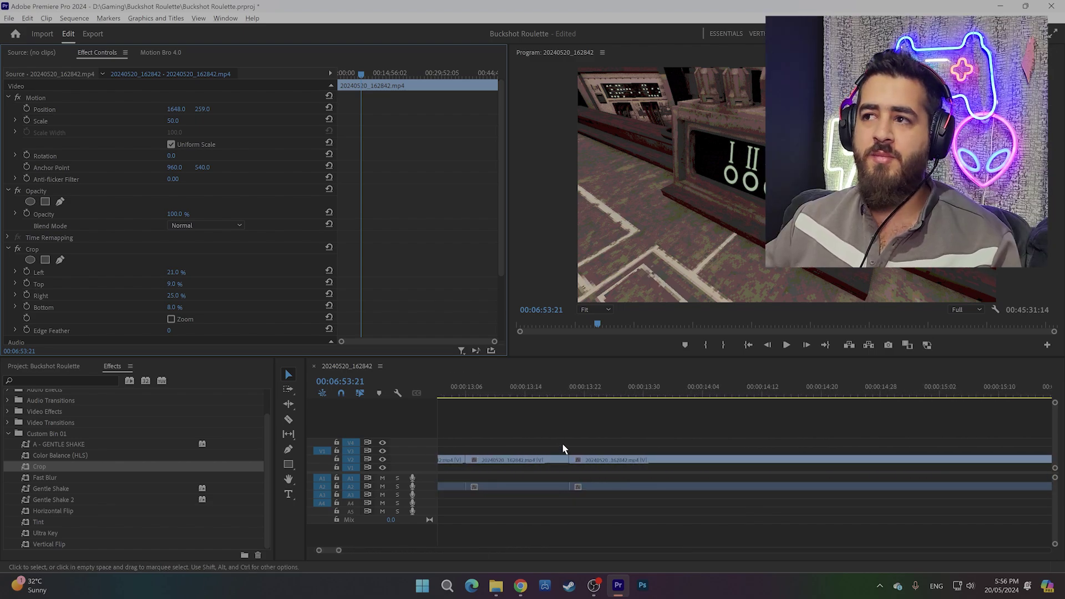
scroll(732, 435, "up", 2)
scroll(732, 438, "up", 2)
left_click(741, 523)
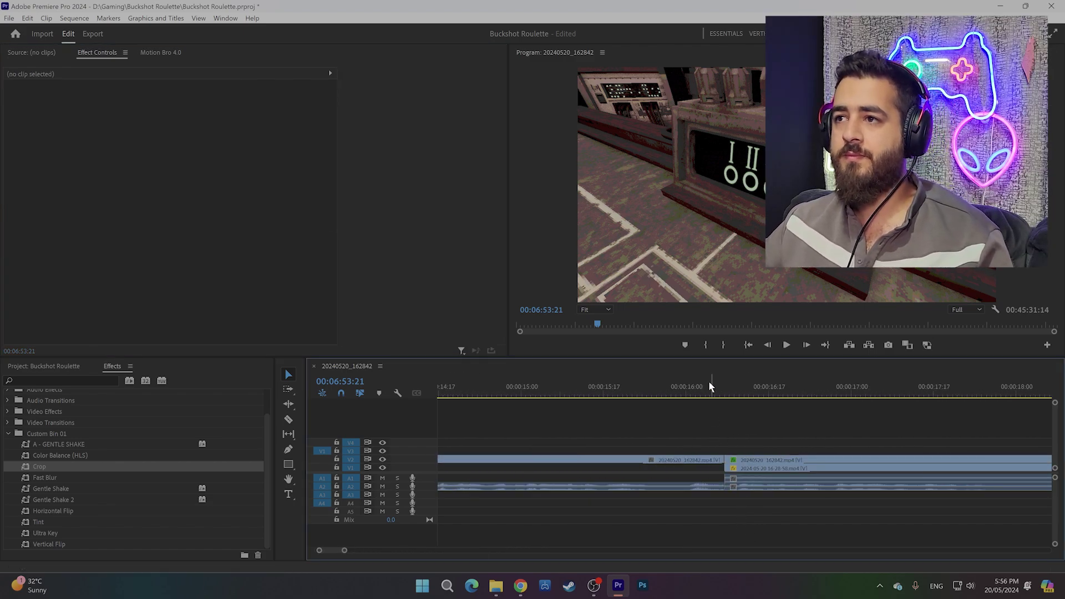
left_click(635, 391)
key("space")
key("space")
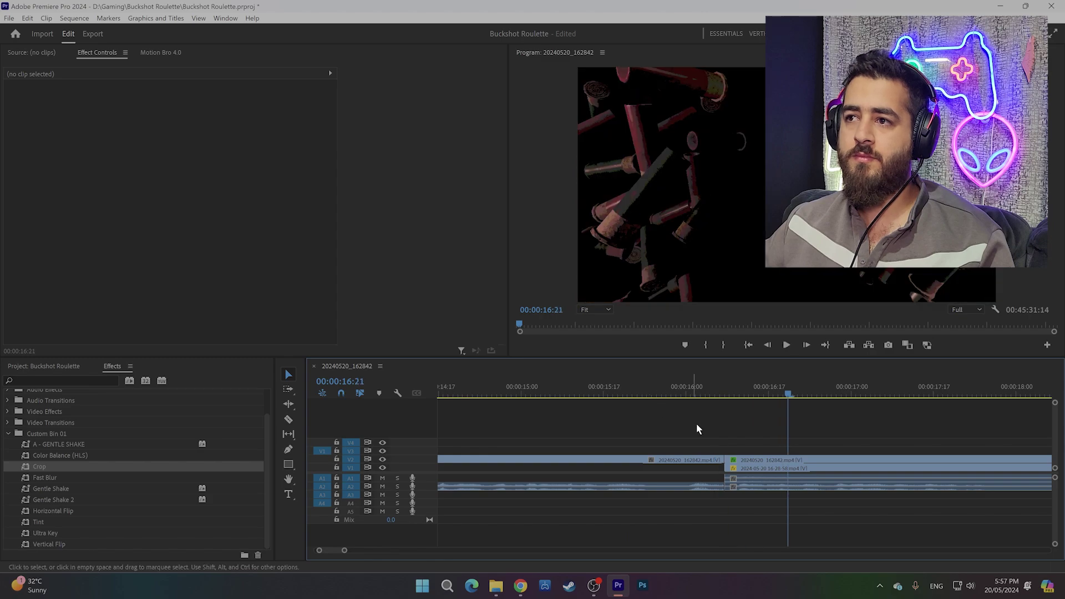
scroll(729, 501, "up", 2)
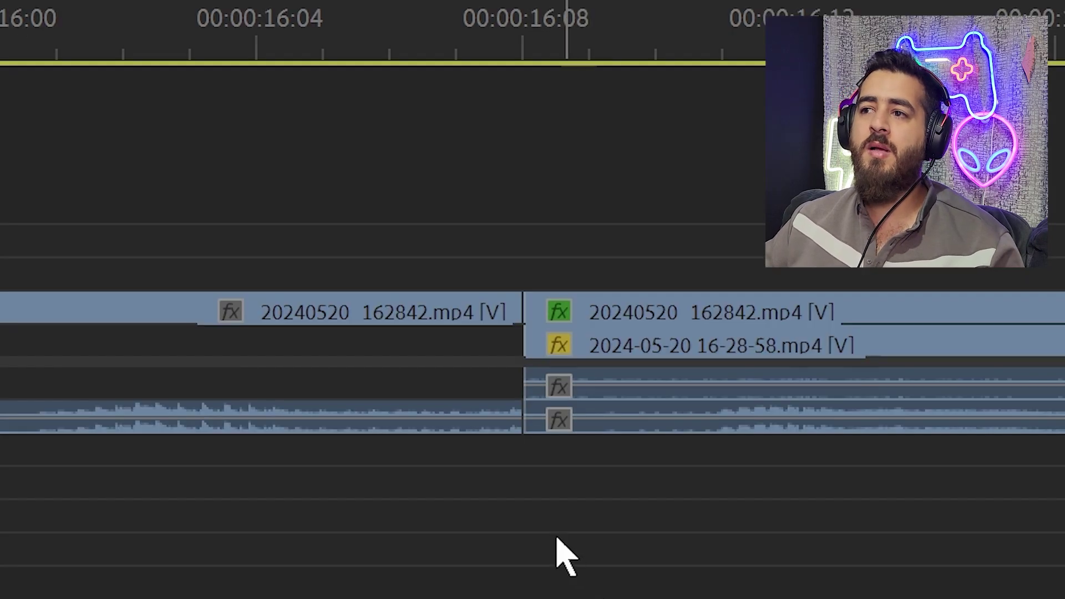
Shorten the Constant Power audio crossfade at the cut and play it back.
left_click(526, 420)
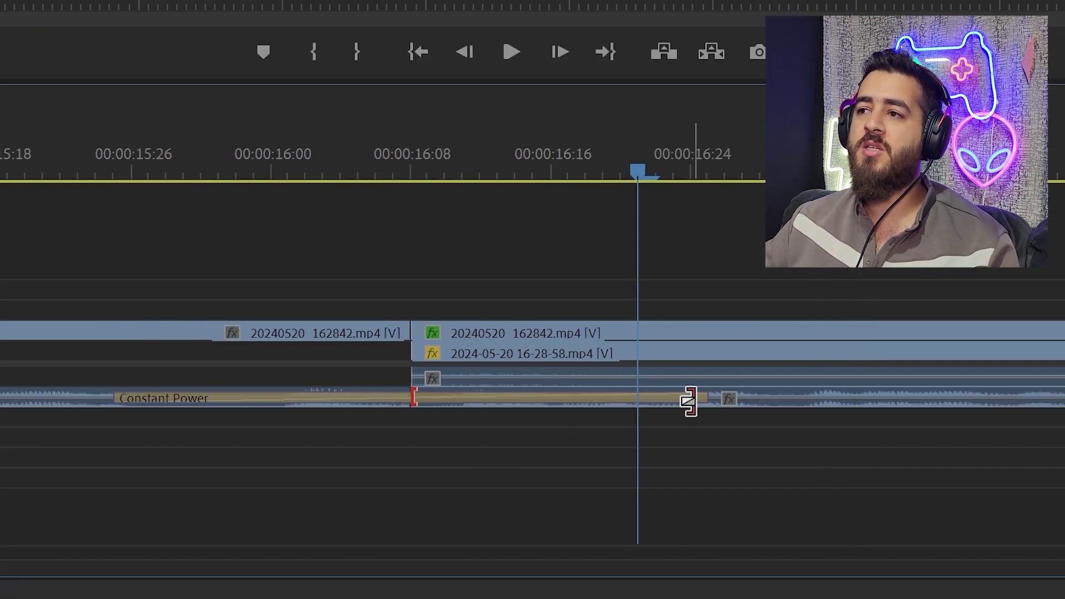
left_click_drag(697, 398, 601, 399)
left_click(25, 167)
key("space")
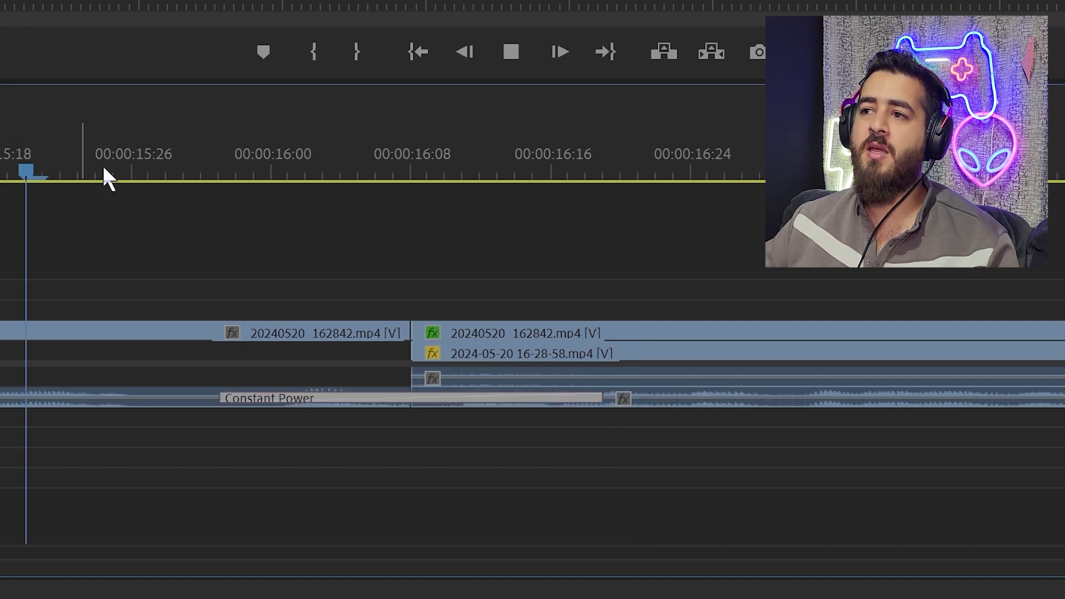
key("space")
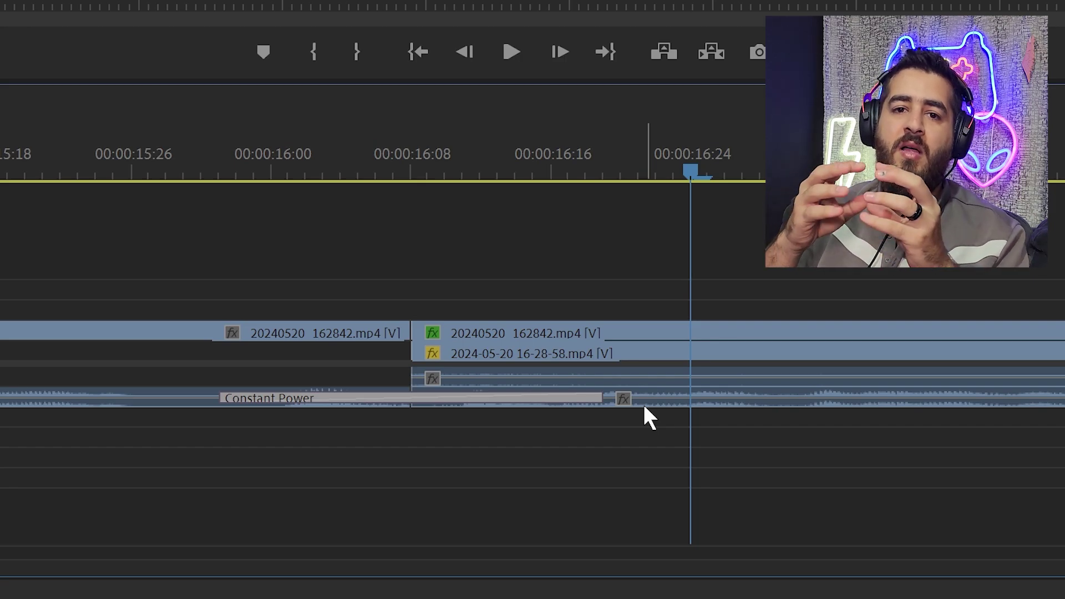
left_click(114, 164)
key("space")
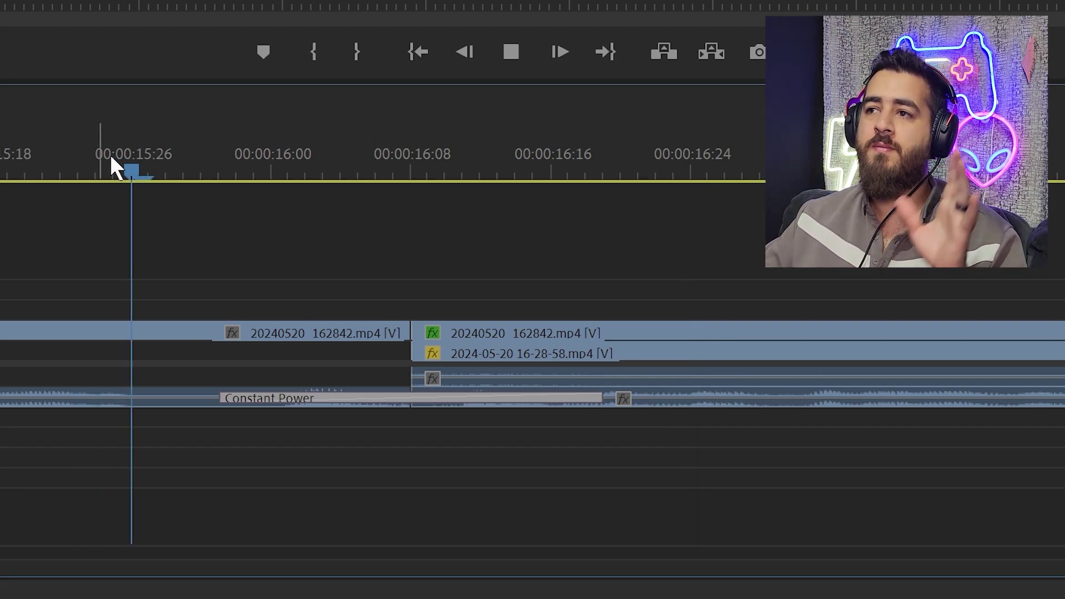
key("space")
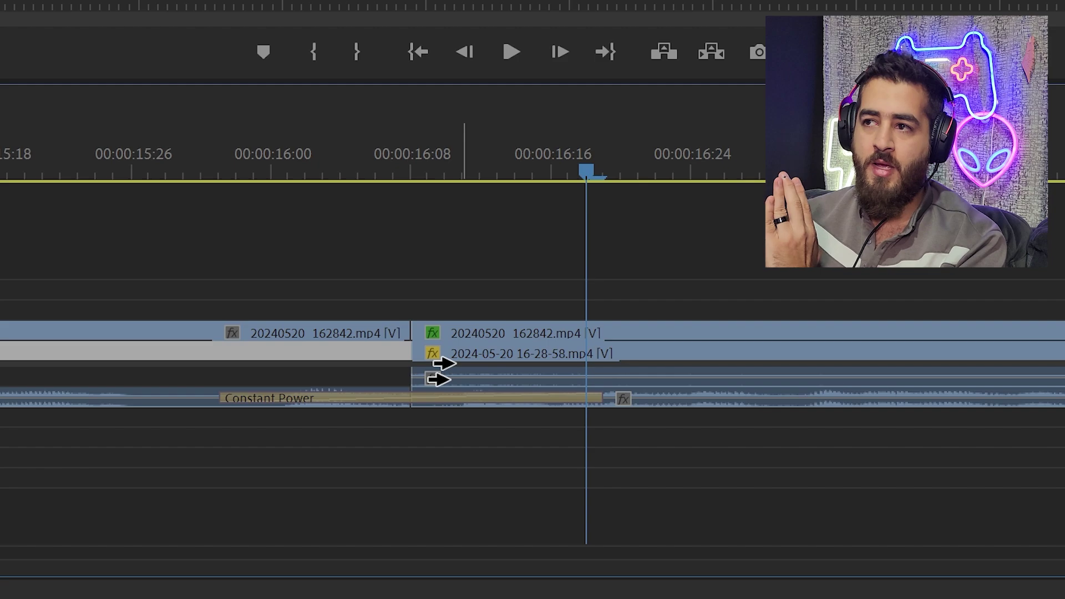
Shift the clips after the cut two frames, then close the two-frame gap.
left_click_drag(466, 352, 500, 353)
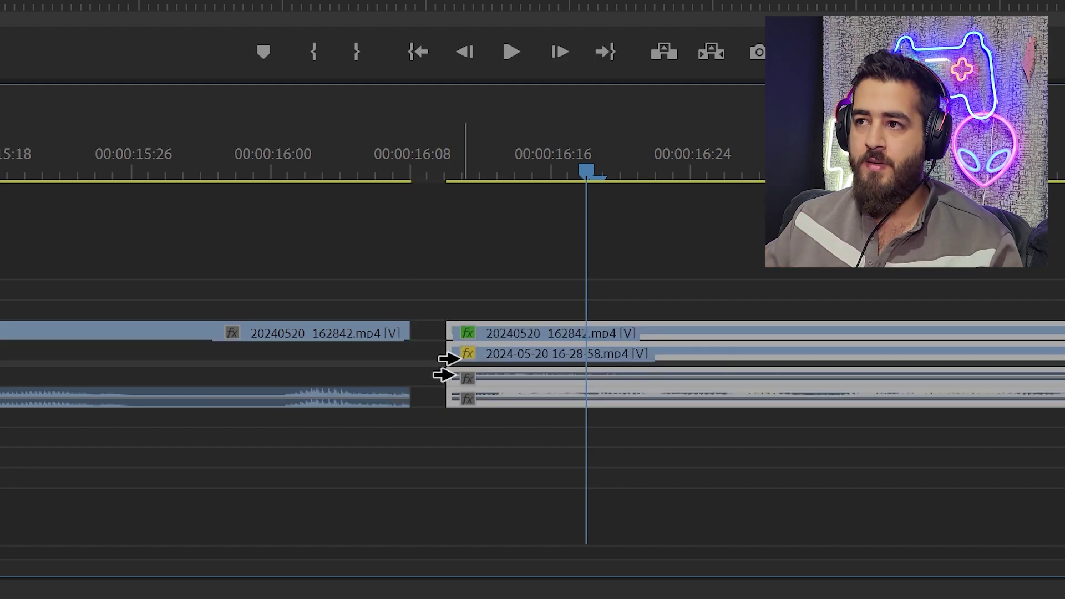
left_click(485, 280)
left_click_drag(449, 400, 356, 399)
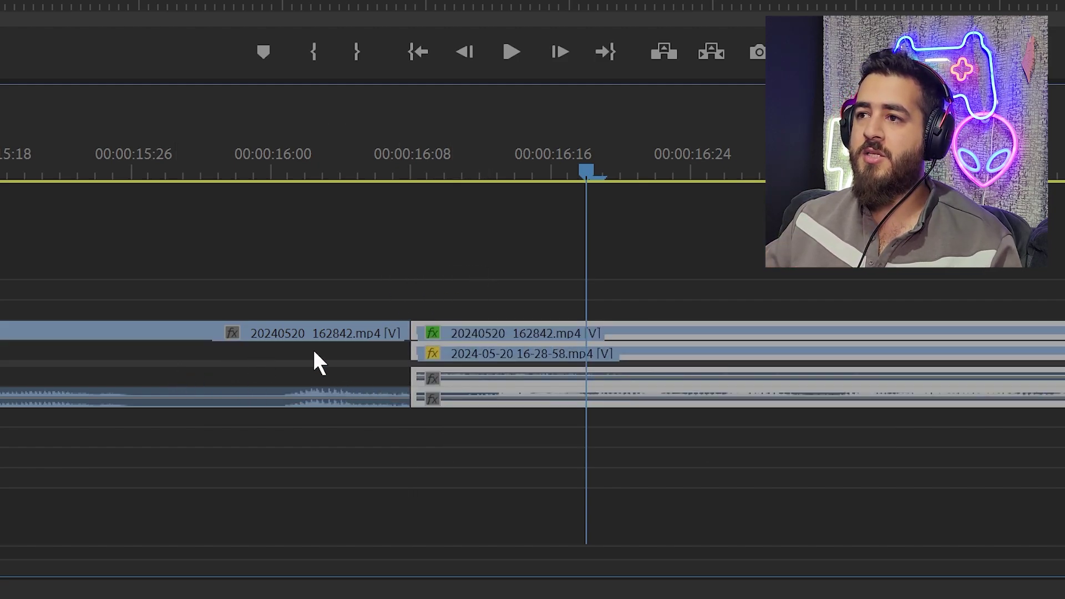
scroll(522, 399, "up", 2, "alt")
scroll(519, 394, "up", 2, "alt")
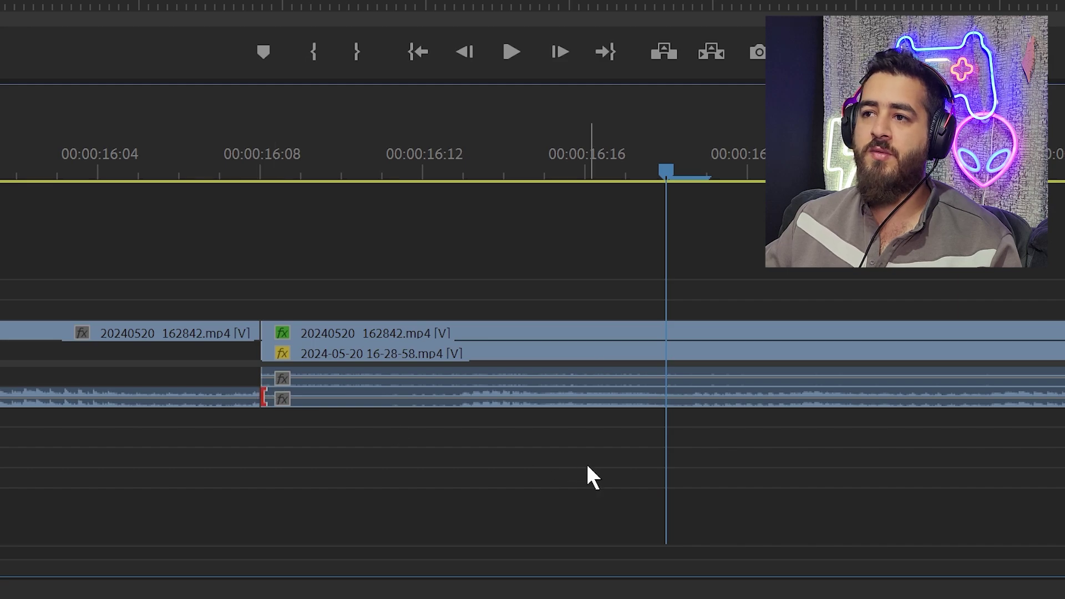
Shorten the crossfade further, play it, and park the playhead at 16:08.
left_click(333, 460)
left_click(273, 401)
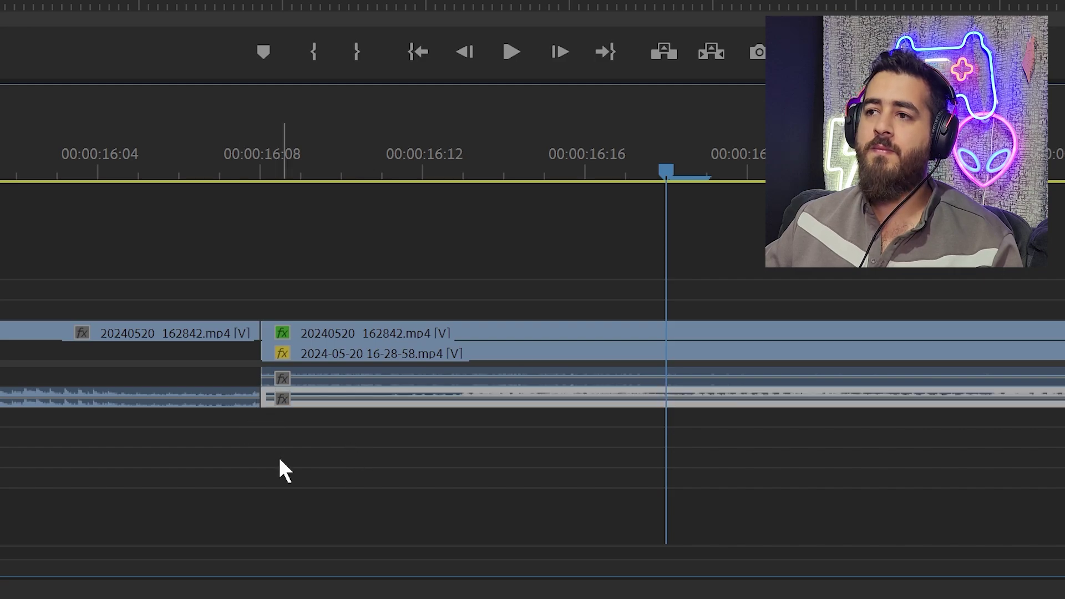
left_click(257, 398)
key("minus")
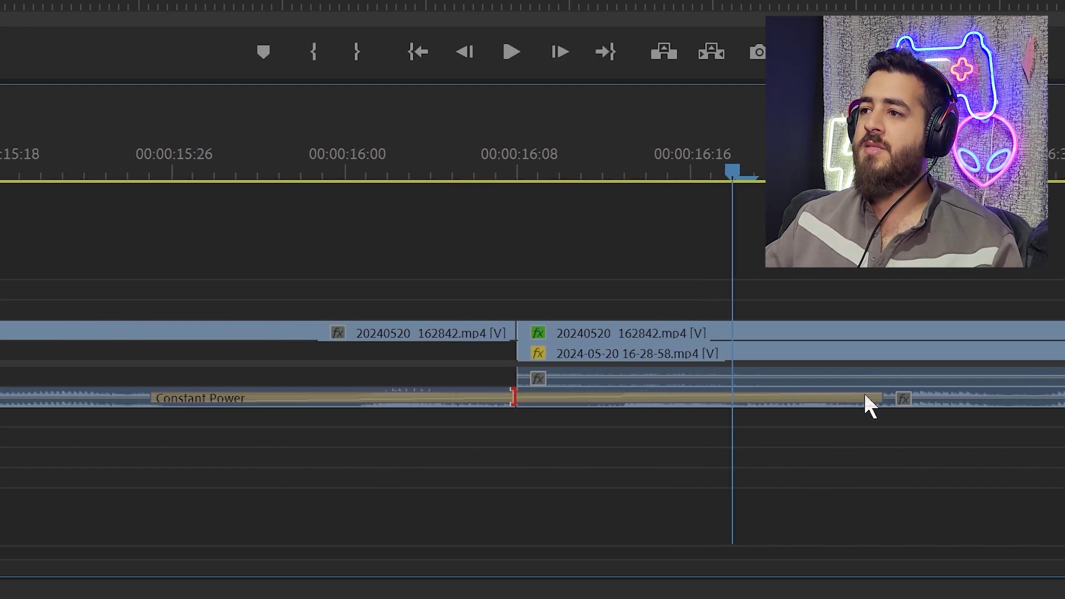
left_click_drag(874, 398, 691, 398)
key("space")
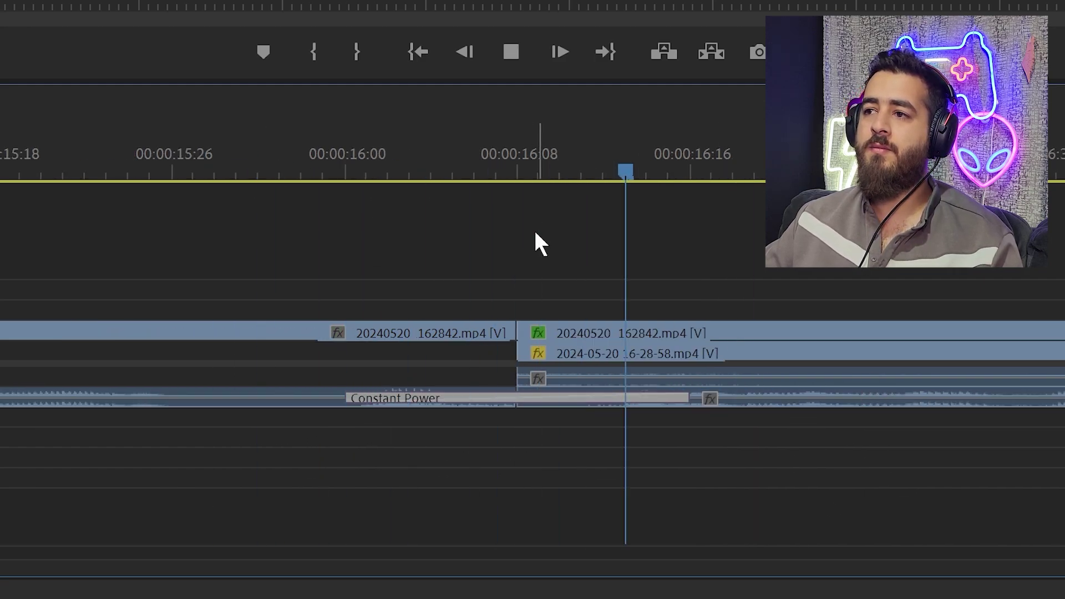
key("space")
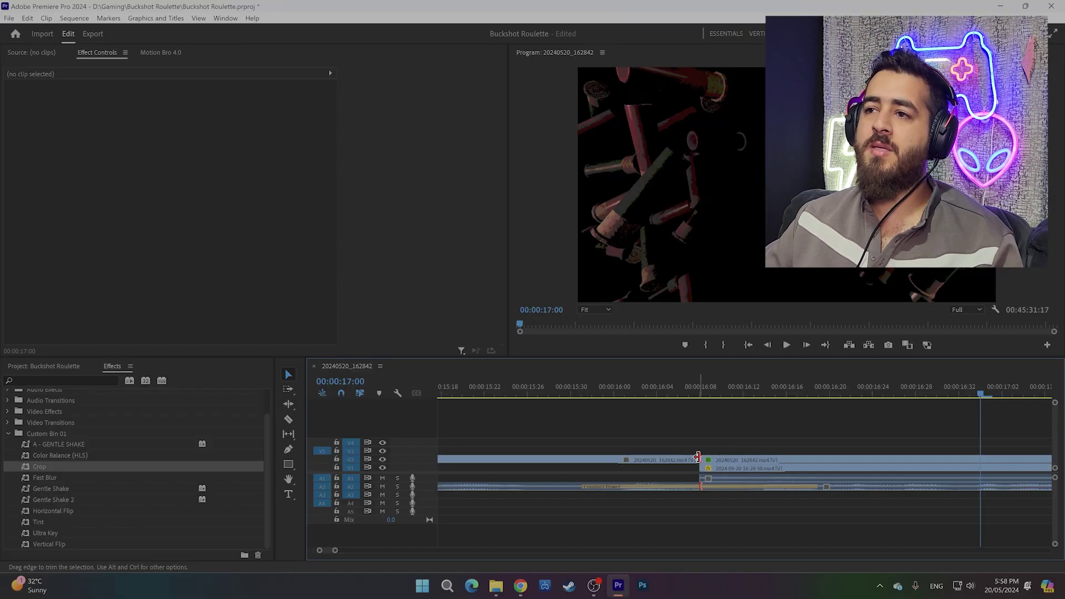
left_click(697, 456)
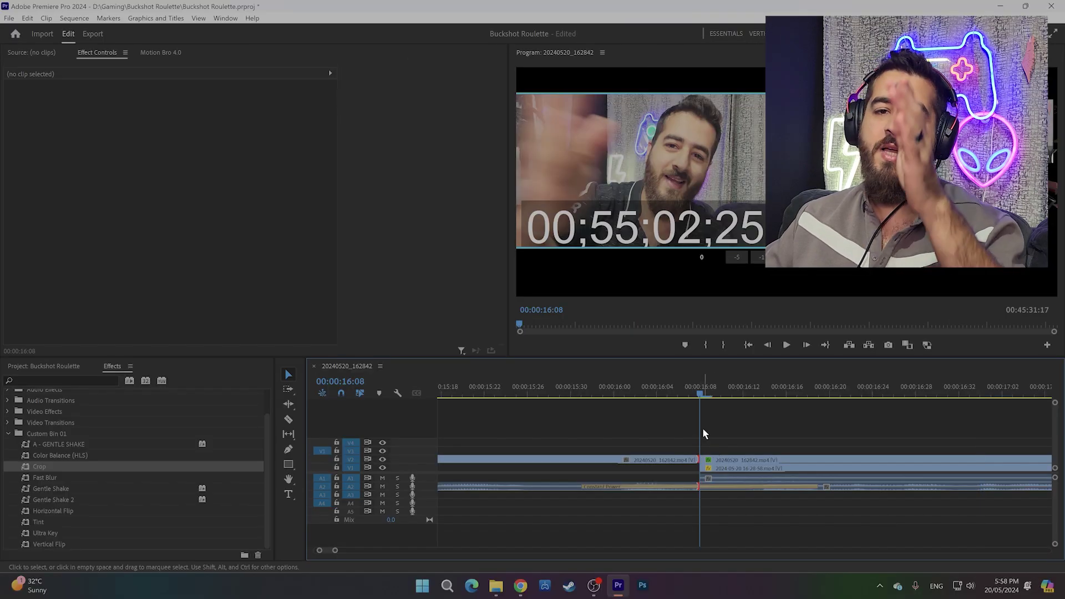
Browse the Motion Bro 4.0 Transitions presets.
left_click(176, 53)
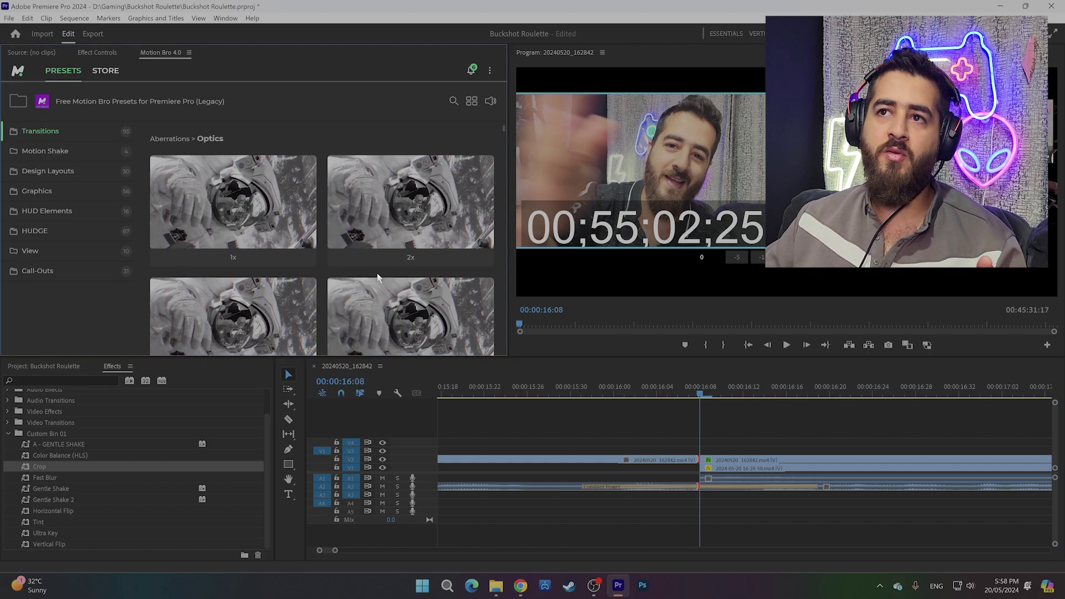
scroll(381, 214, "down", 2)
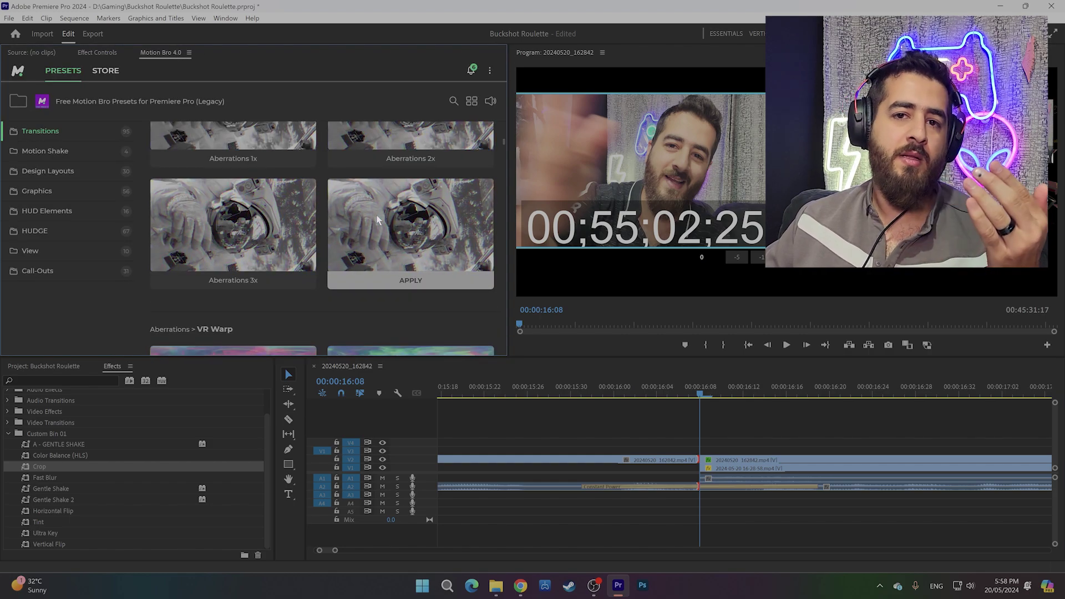
scroll(372, 221, "down", 5)
scroll(371, 222, "down", 3)
scroll(370, 233, "down", 3)
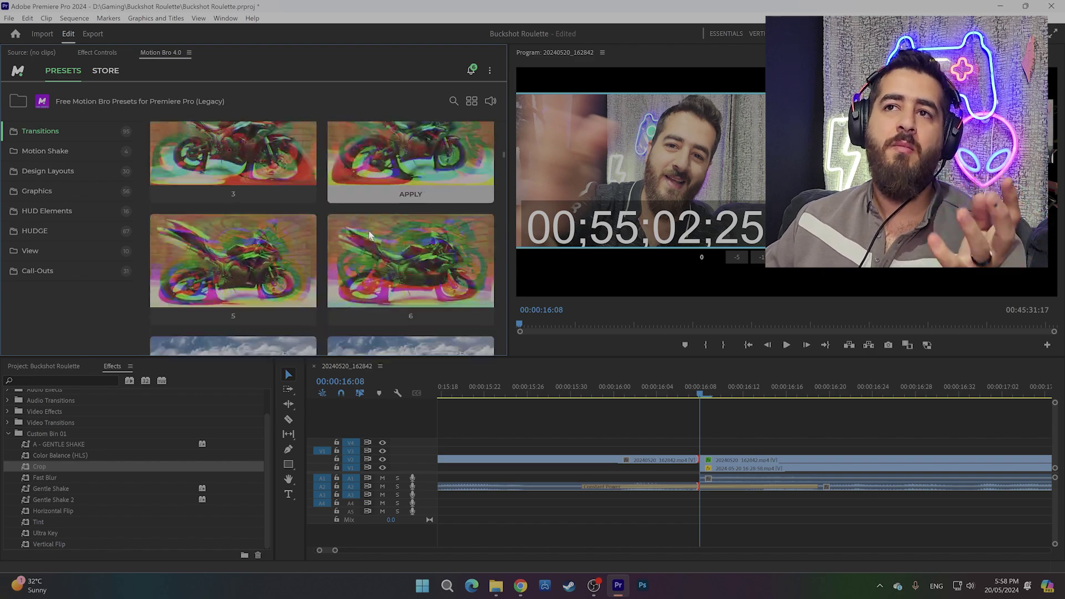
scroll(355, 255, "up", 3)
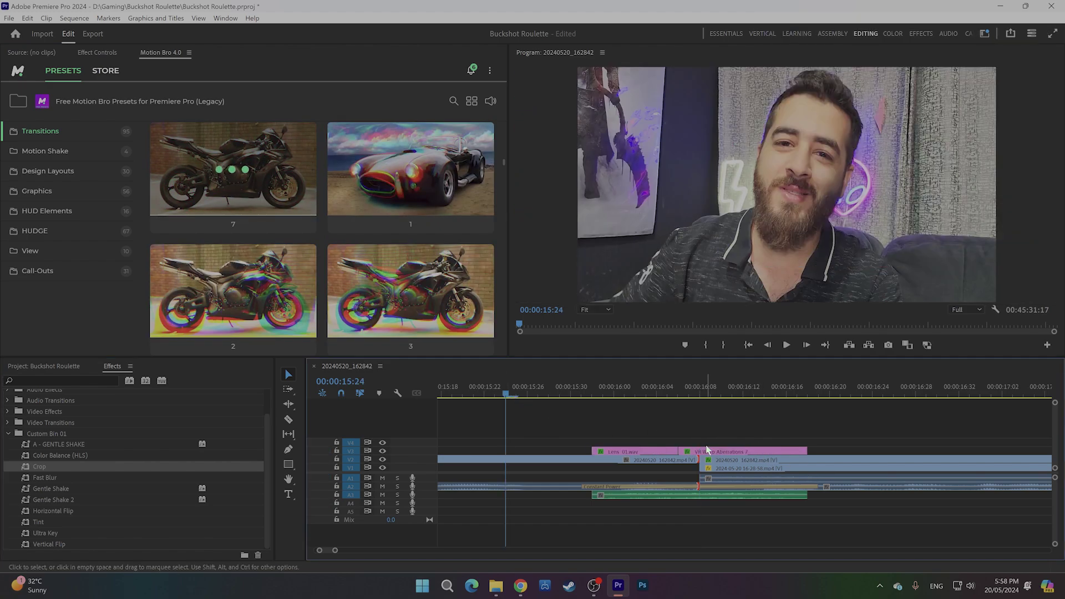
Jump to the sequence start and scroll the presets to Aberrations > Shift.
key("space")
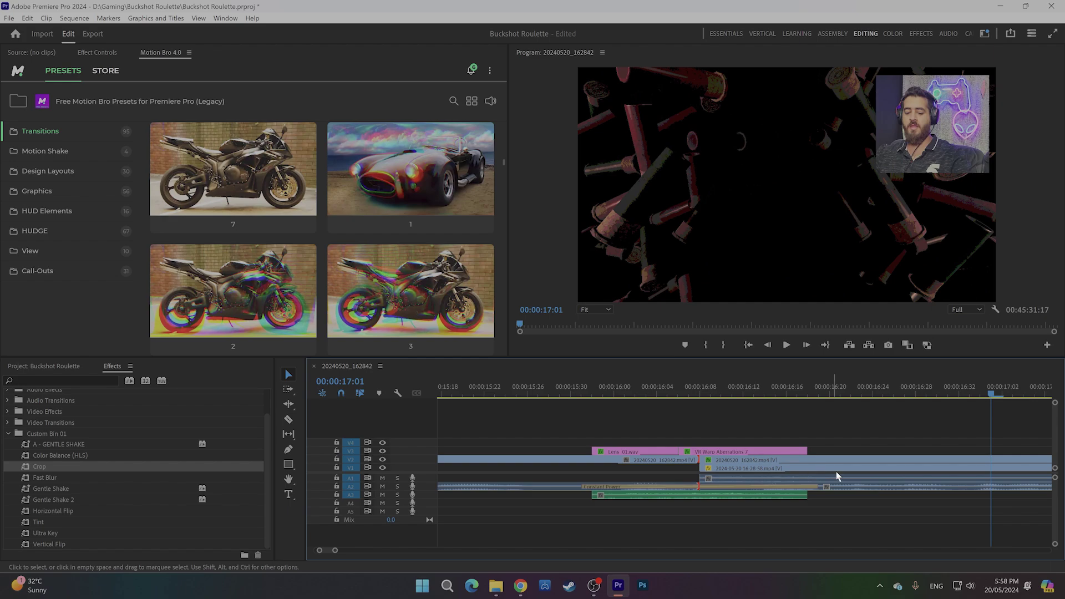
key("minus")
key("Home")
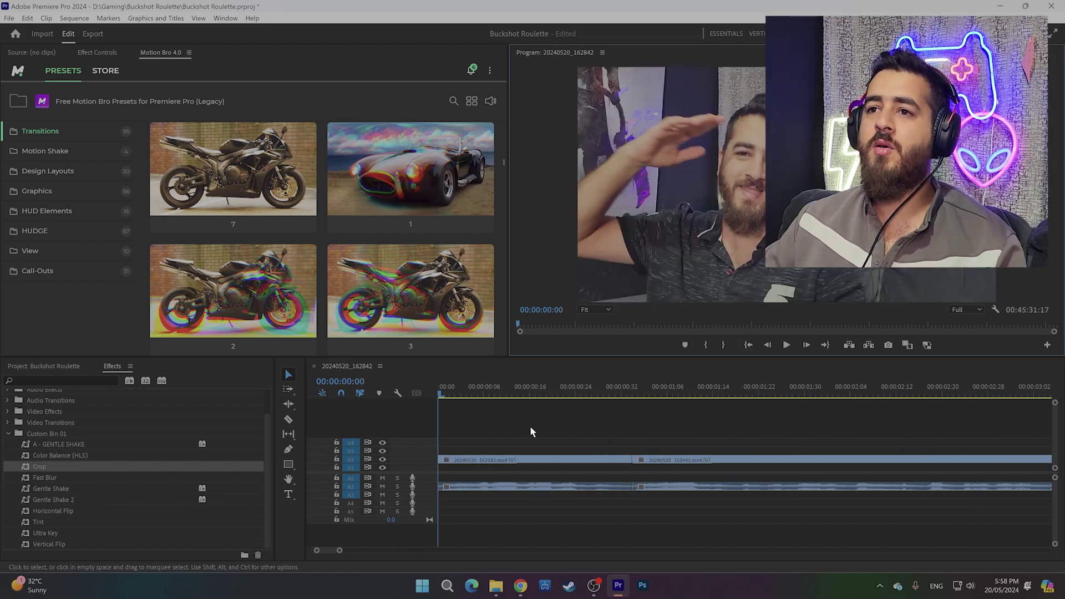
scroll(394, 281, "down", 3)
scroll(394, 281, "down", 3)
scroll(394, 281, "down", 5)
Place the Aberration Shift 4x glitch on V3 above the first clip.
scroll(394, 281, "down", 2)
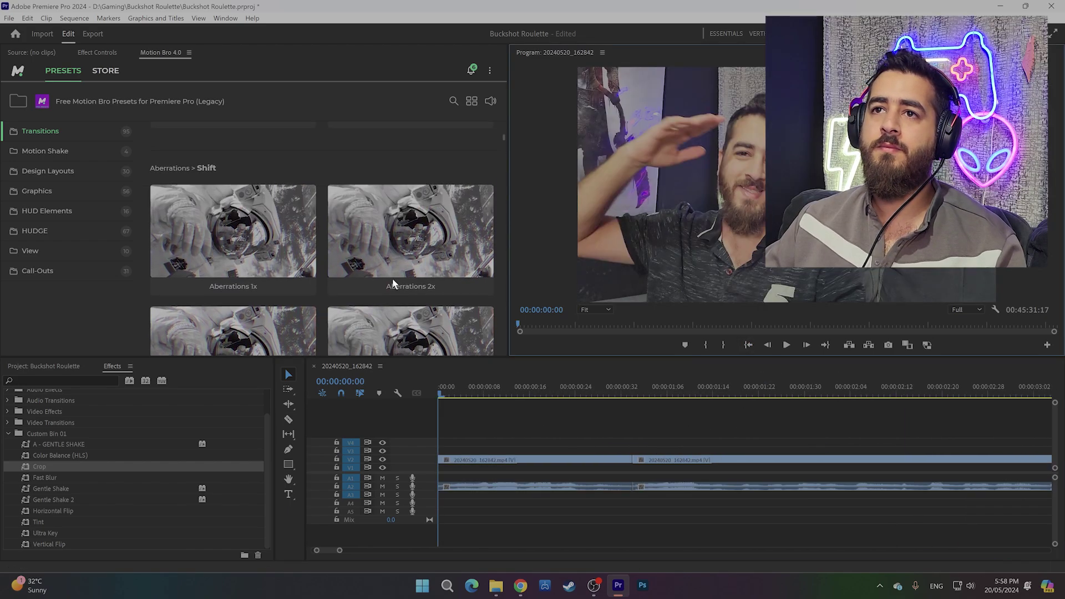
scroll(394, 282, "down", 2)
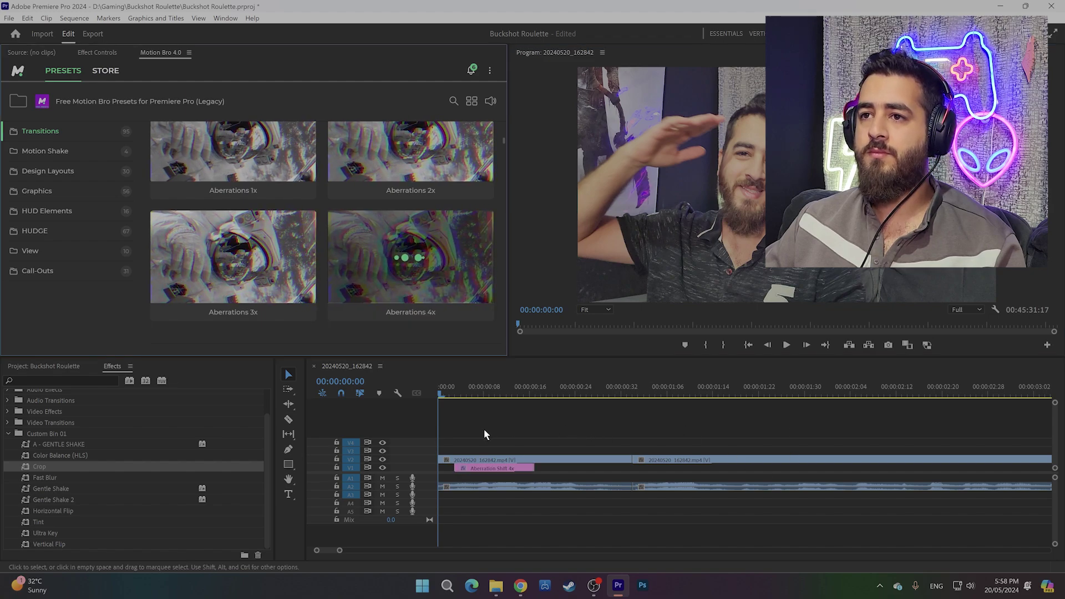
left_click_drag(488, 468, 473, 451)
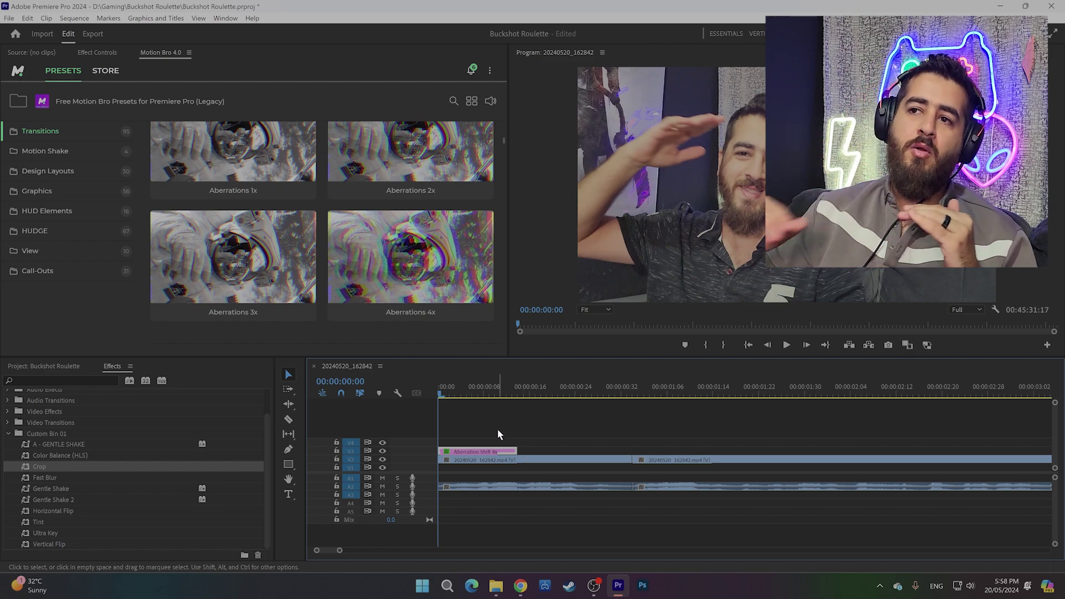
left_click_drag(455, 393, 472, 394)
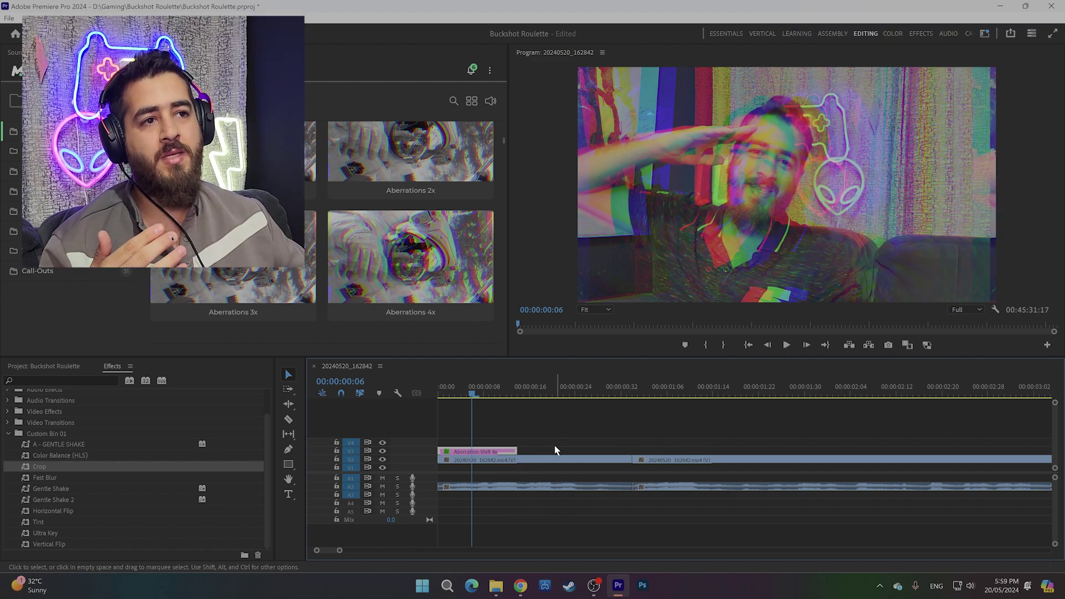
Preview the glitch at the sequence start, briefly testing it below the footage.
key("space")
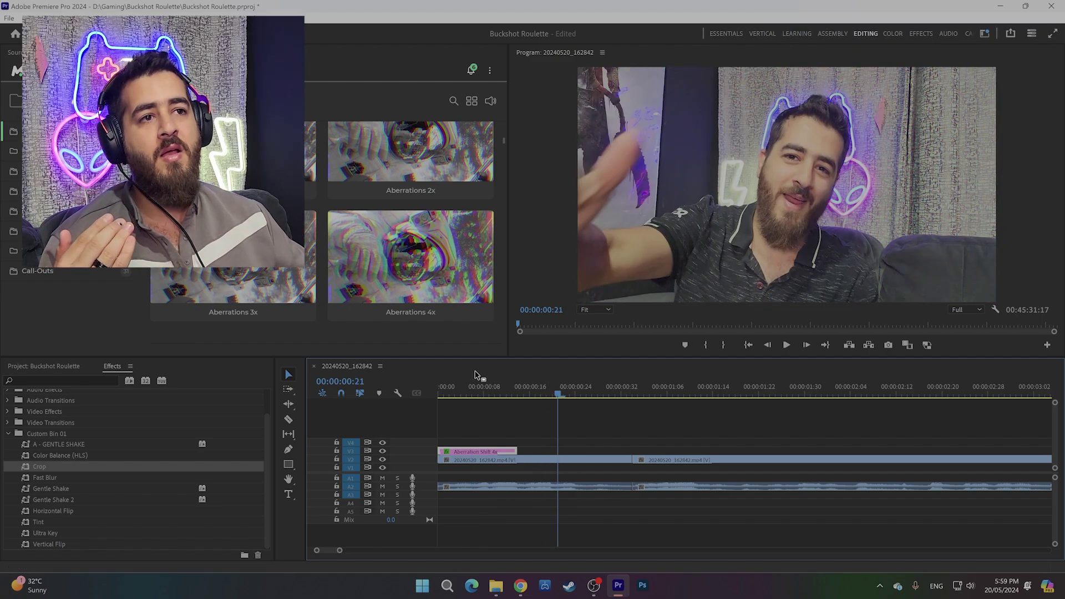
left_click(466, 395)
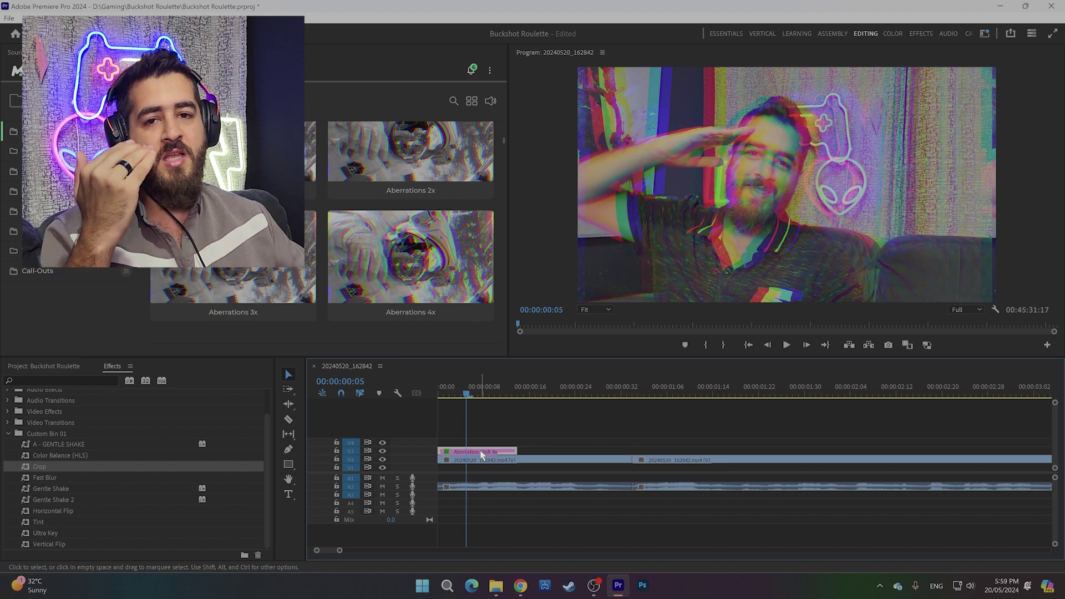
left_click_drag(481, 452, 483, 469)
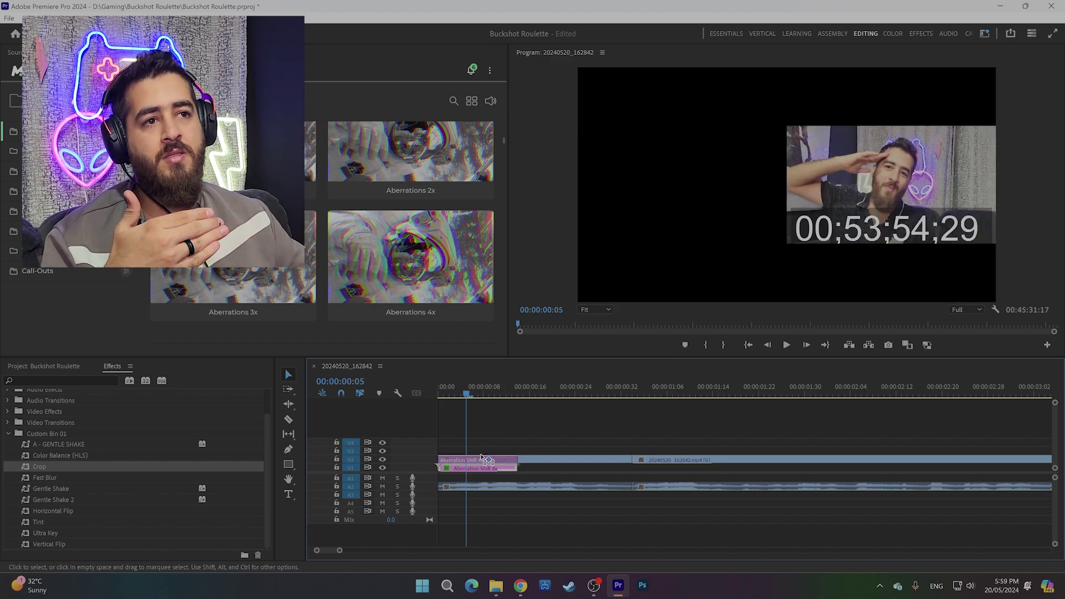
left_click_drag(488, 473, 504, 451)
key("space")
key("minus")
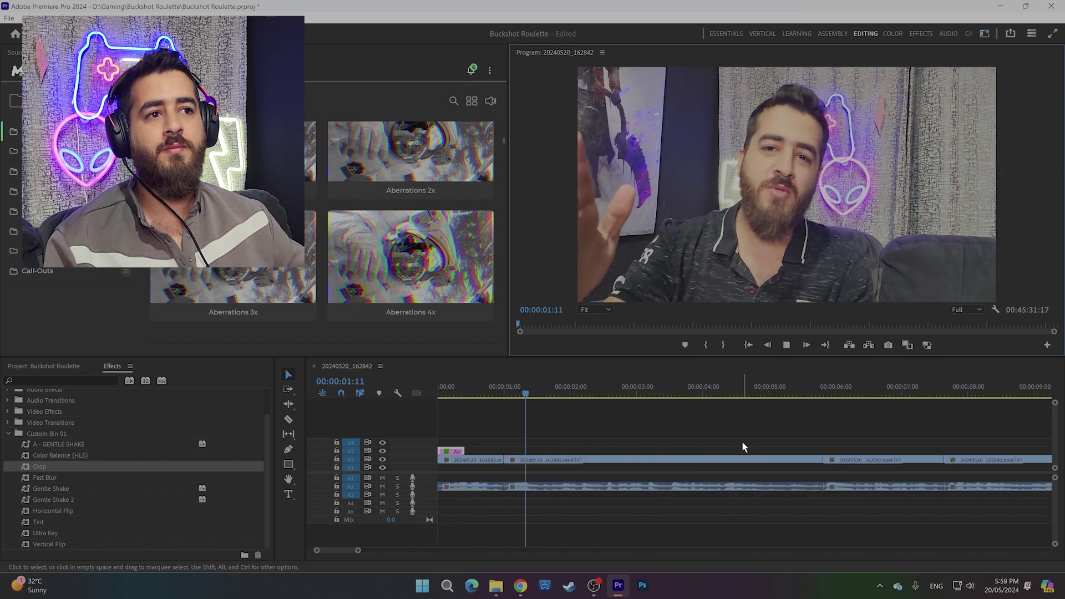
Replay the 5-second cut and zoom the timeline in on its audio edit.
key("minus")
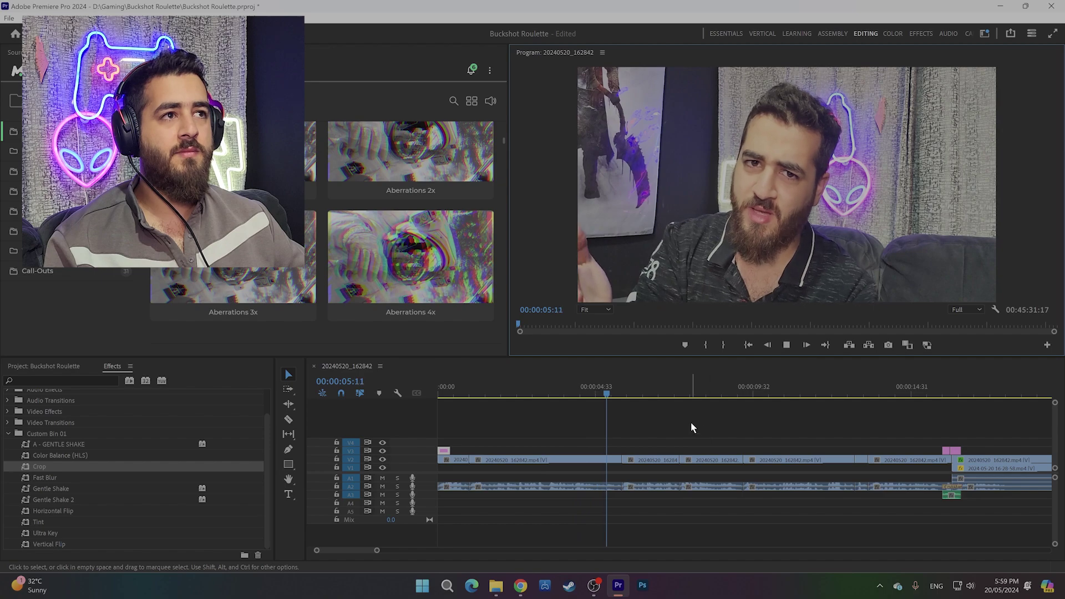
key("space")
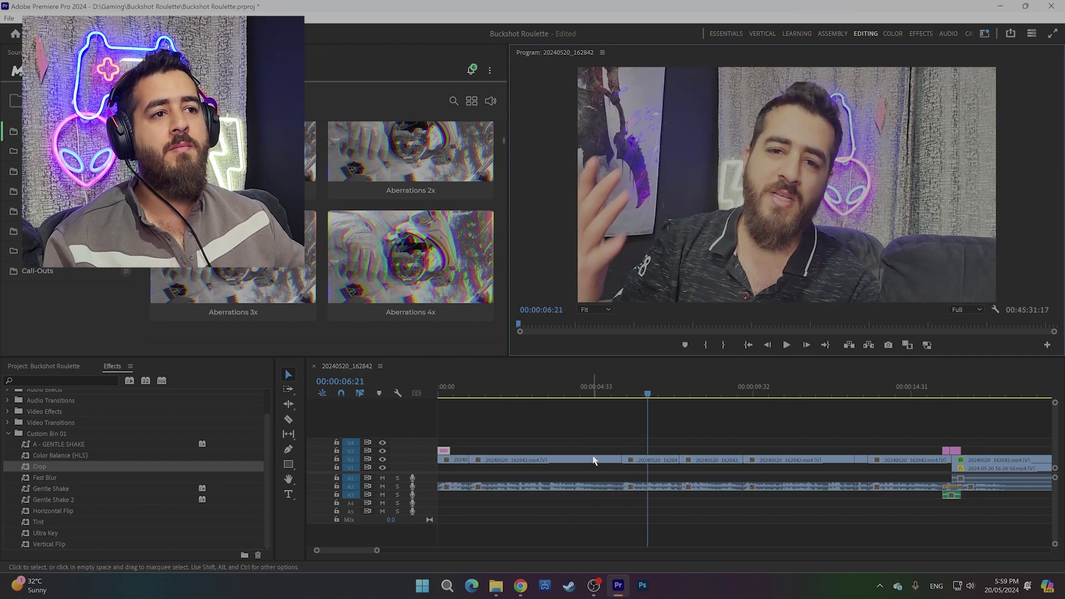
key("equal")
key("Up")
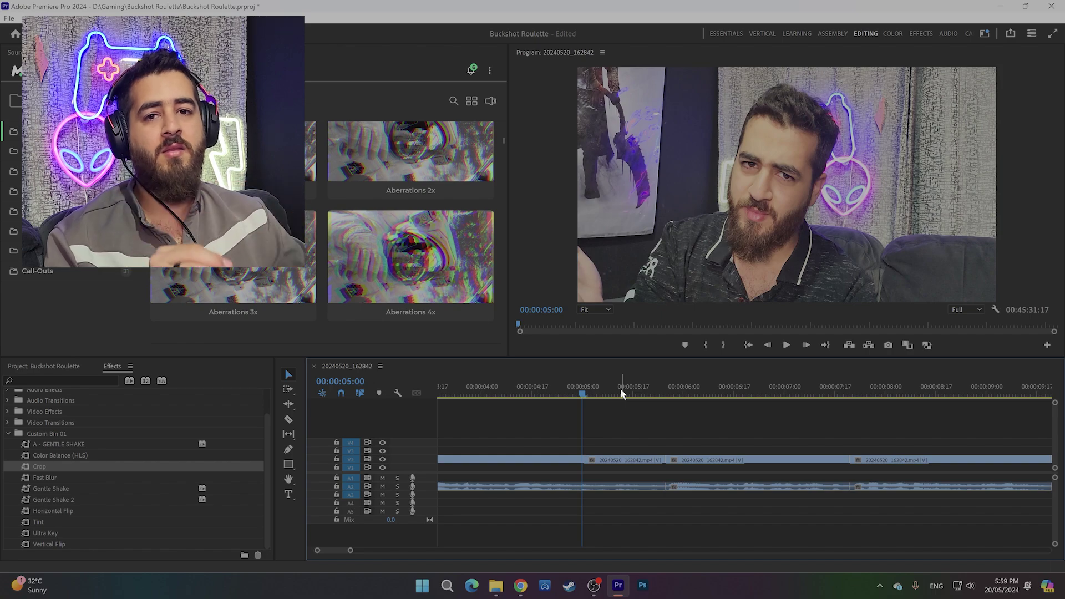
key("space")
key("equal")
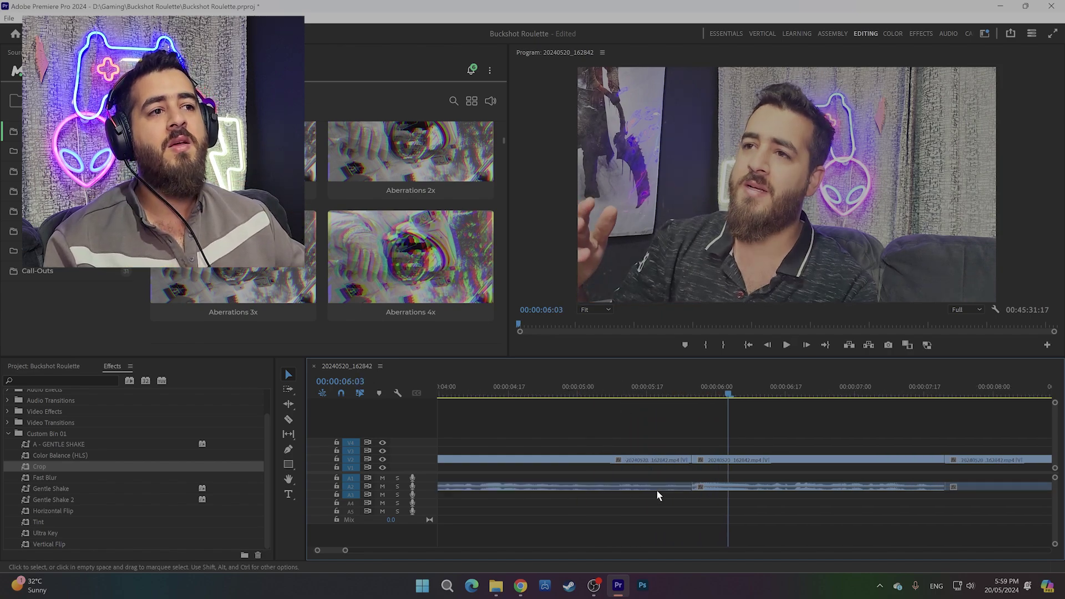
key("equal")
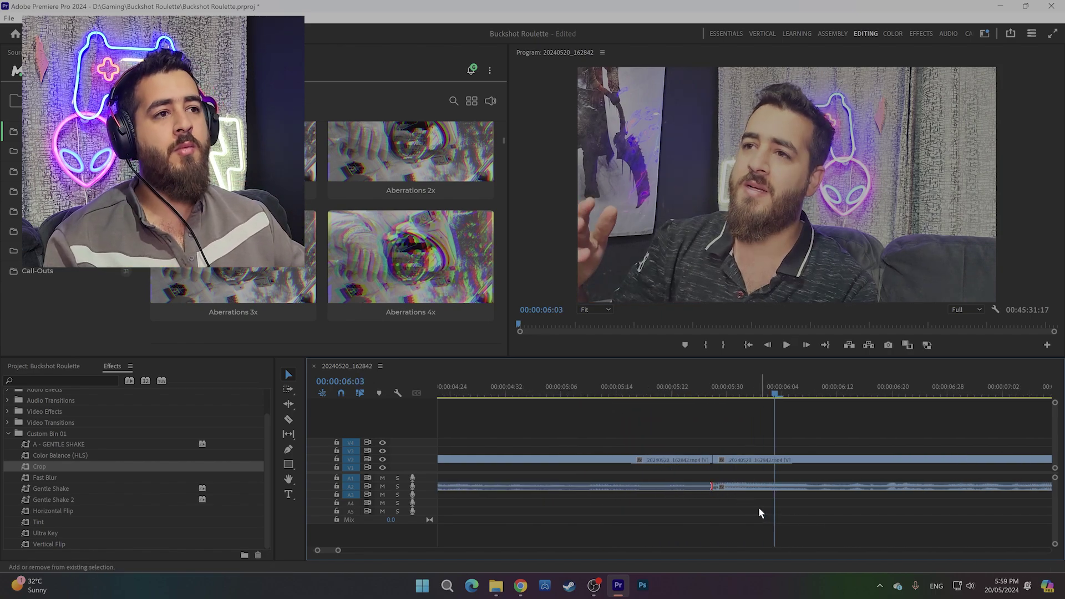
Add a default audio crossfade at the A2 cut, shorten it to 14 frames, and save.
key("ctrl+shift+d")
left_click_drag(828, 487, 720, 495)
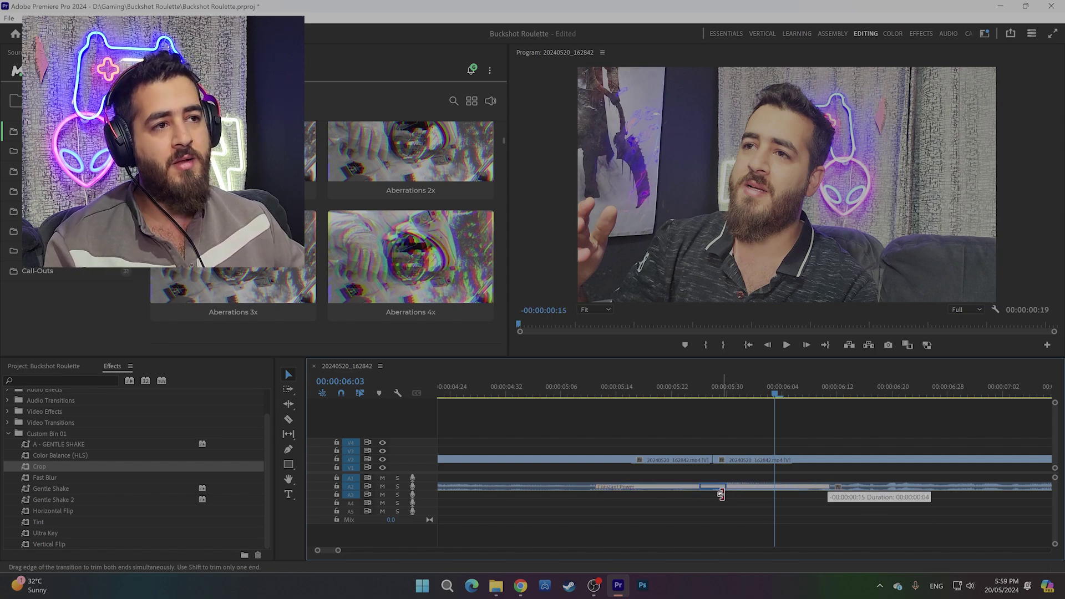
key("minus")
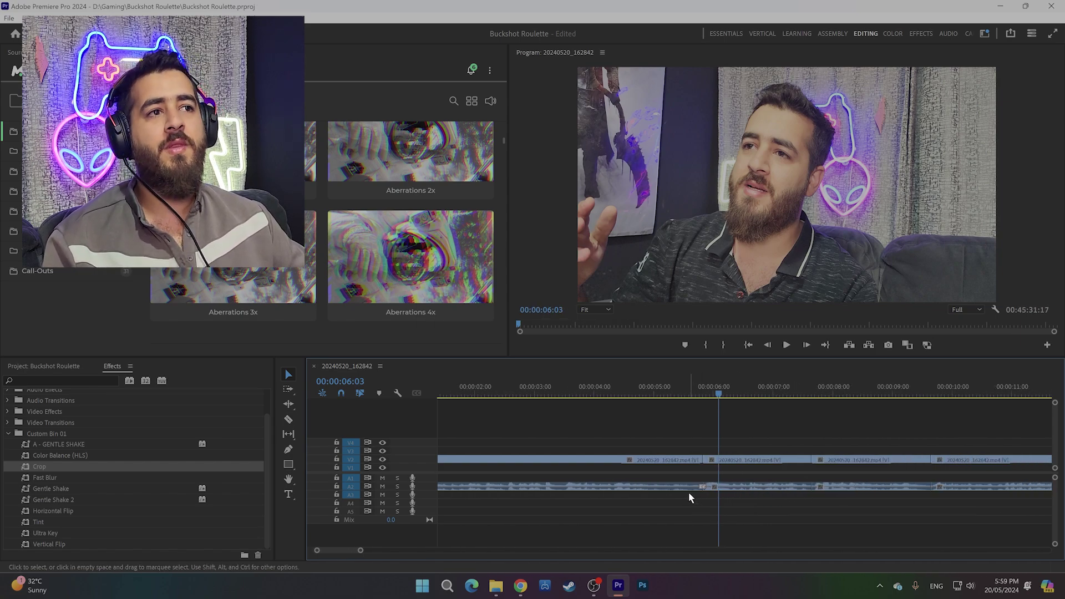
key("ctrl+s")
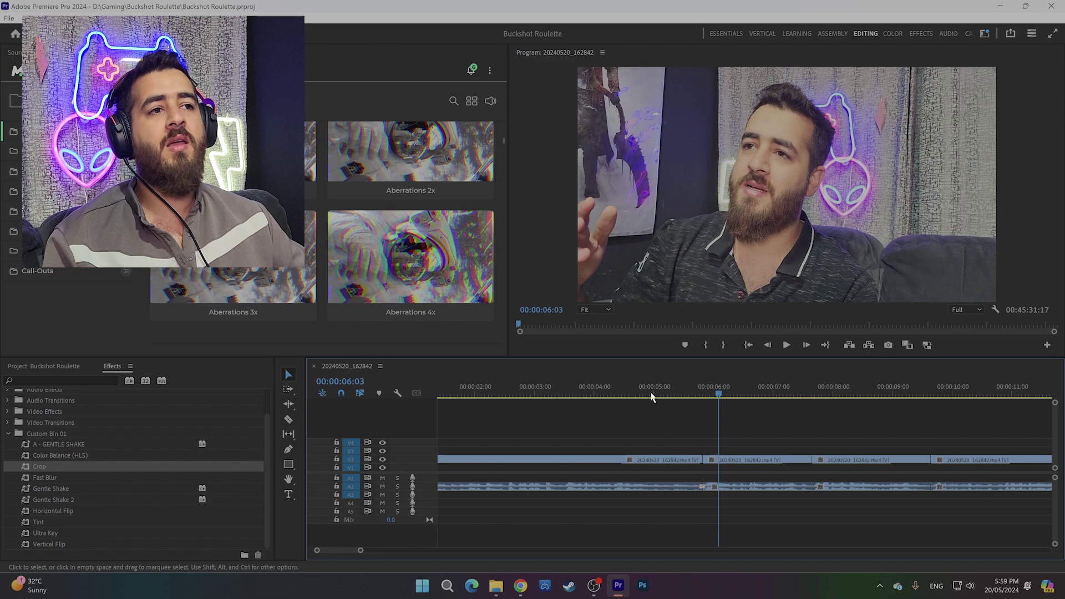
Play back the new audio crossfade from the 5-second cut.
left_click(655, 391)
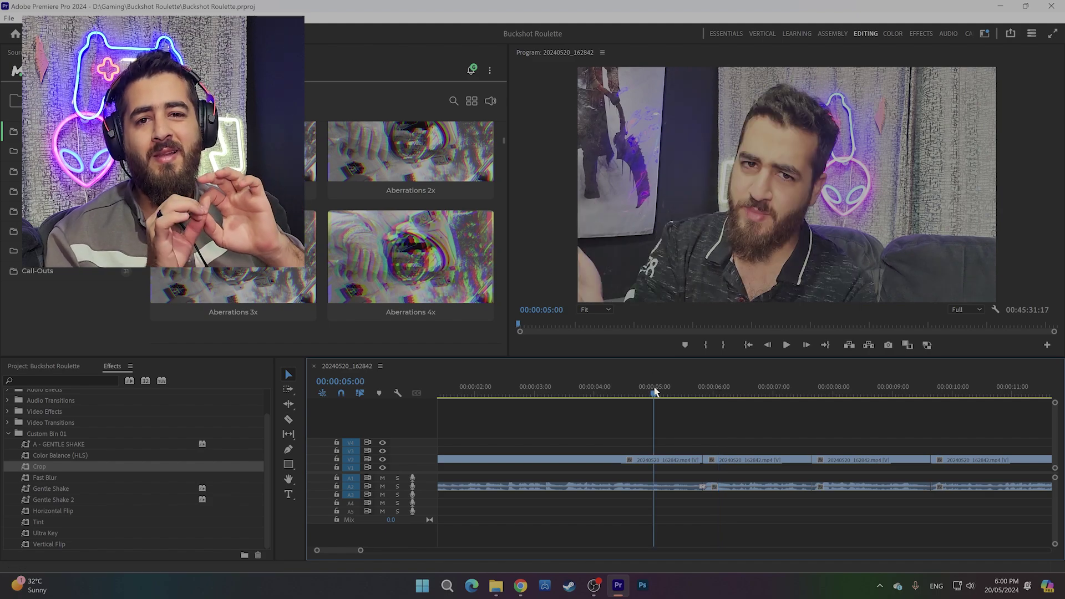
key("space")
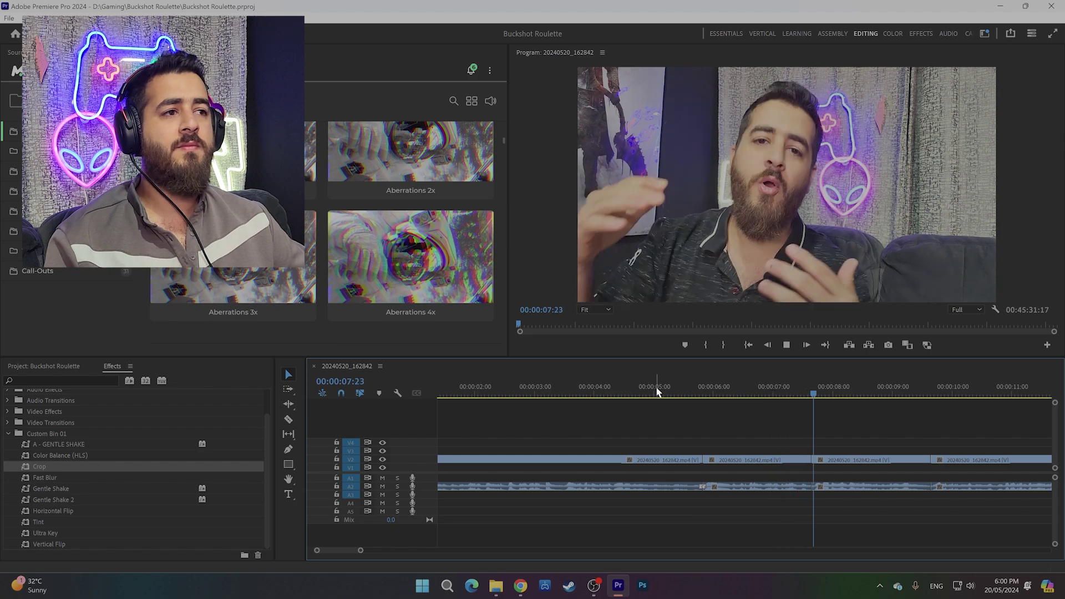
scroll(804, 449, "down", 2)
scroll(811, 463, "down", 2)
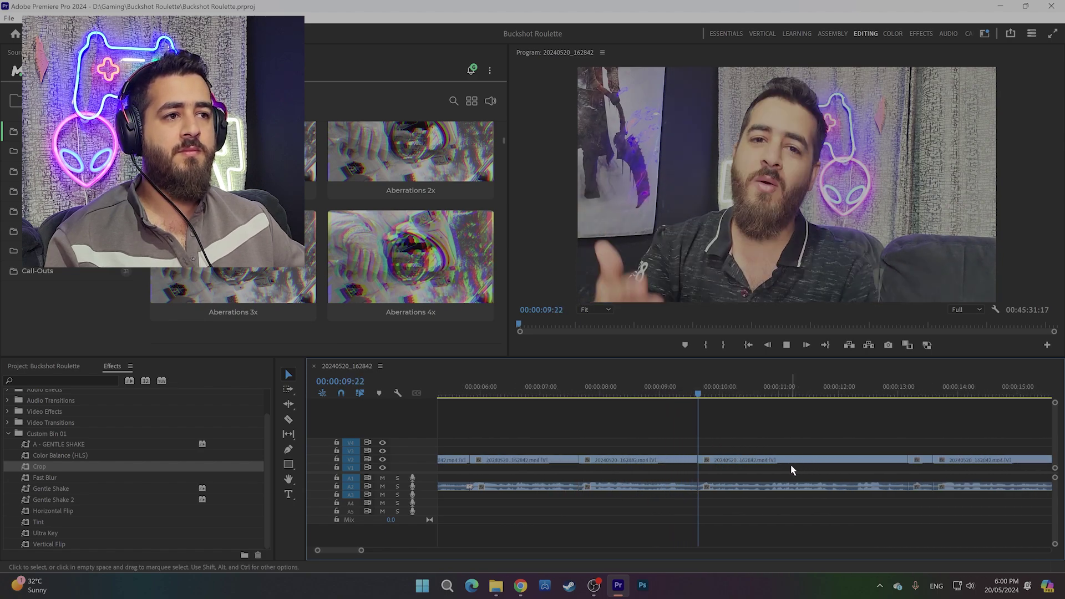
key("space")
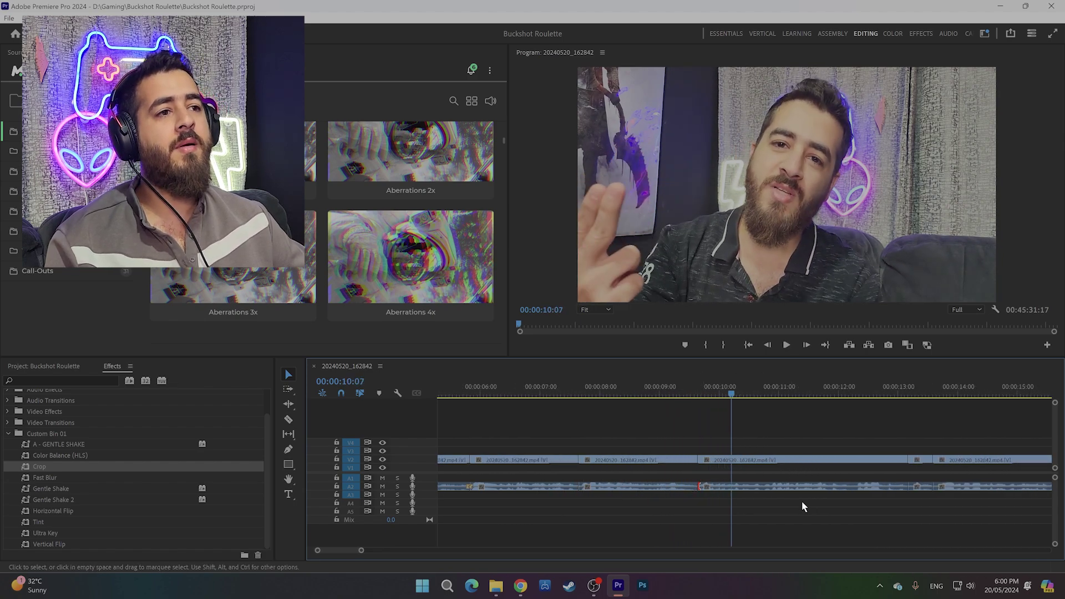
Trim the crossfade at the 00:00:10 cut shorter, save, and play it back.
left_click_drag(722, 486, 698, 486)
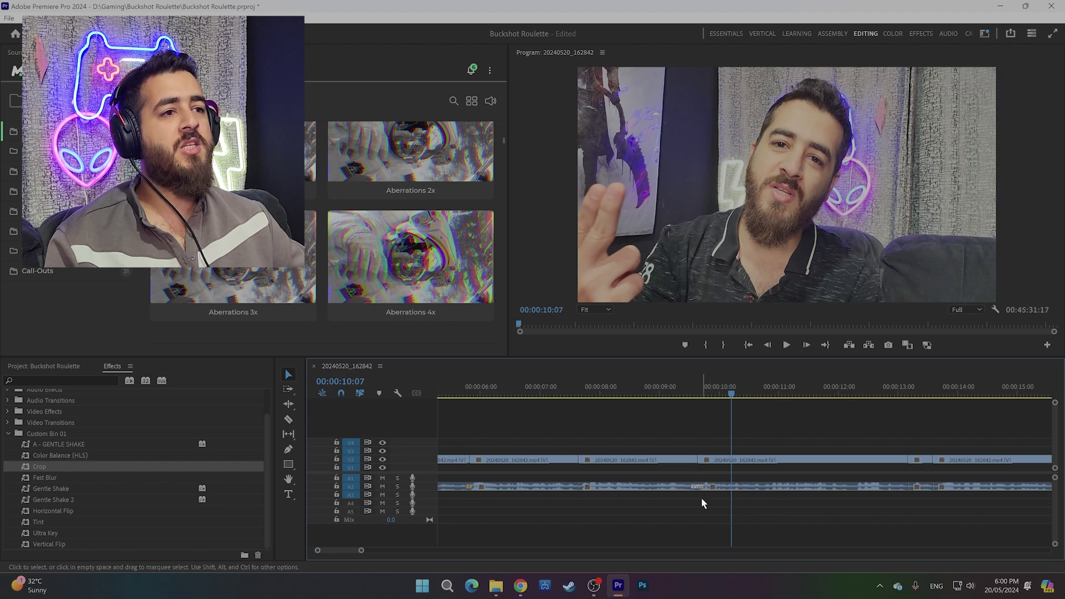
key("ctrl+s")
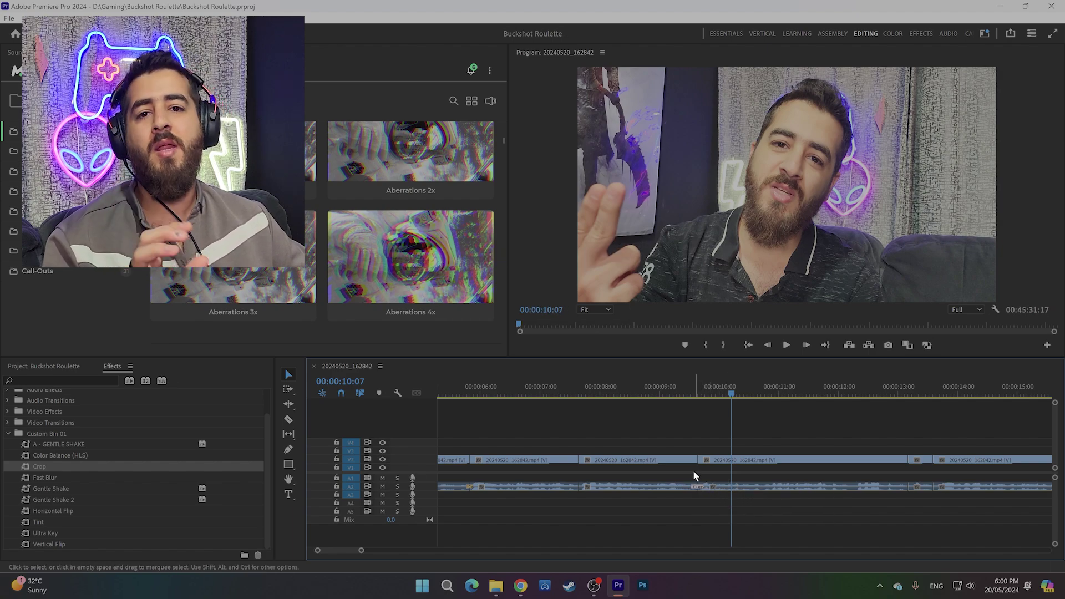
key("space")
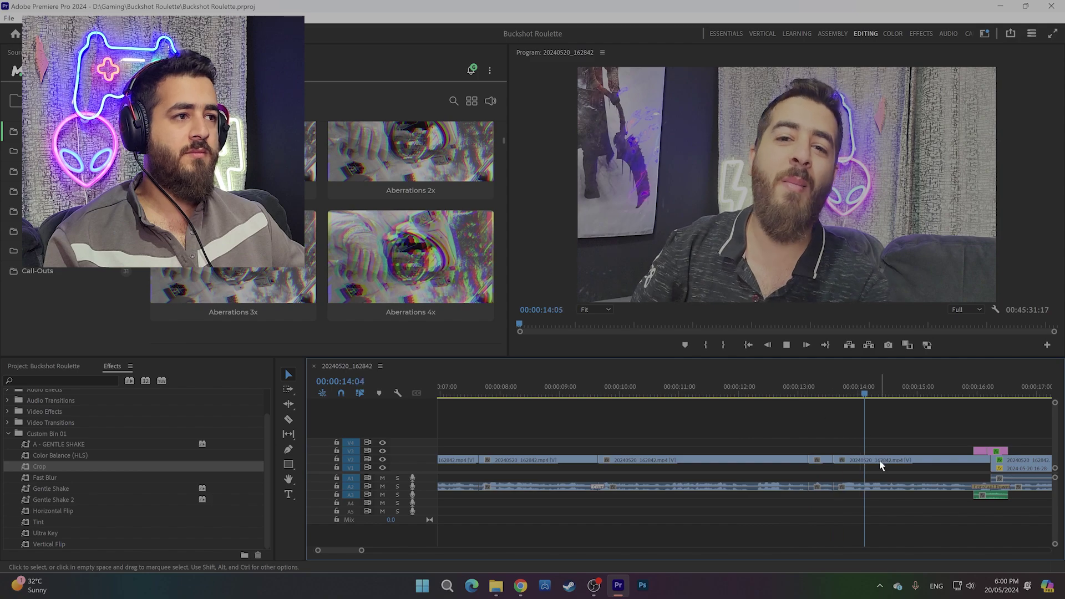
key("minus")
key("minus")
key("minus")
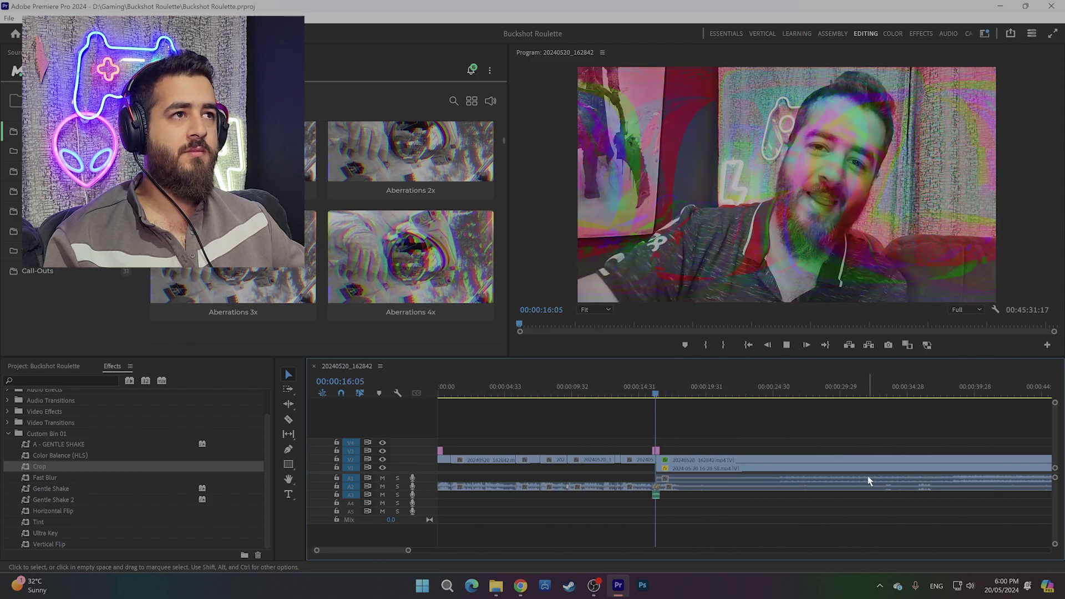
key("space")
key("equal")
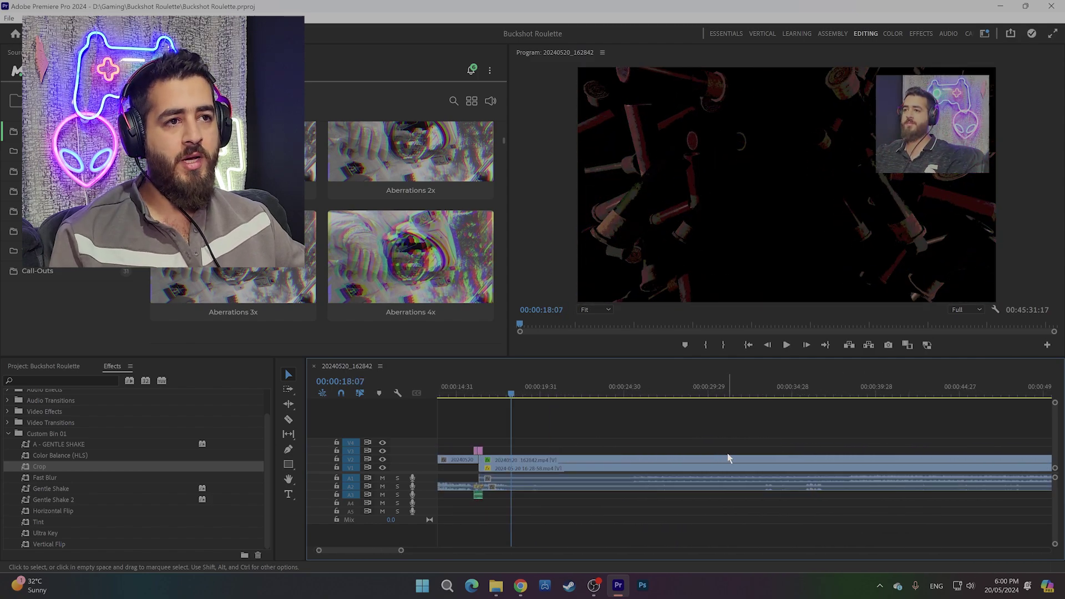
left_click_drag(509, 384, 678, 422)
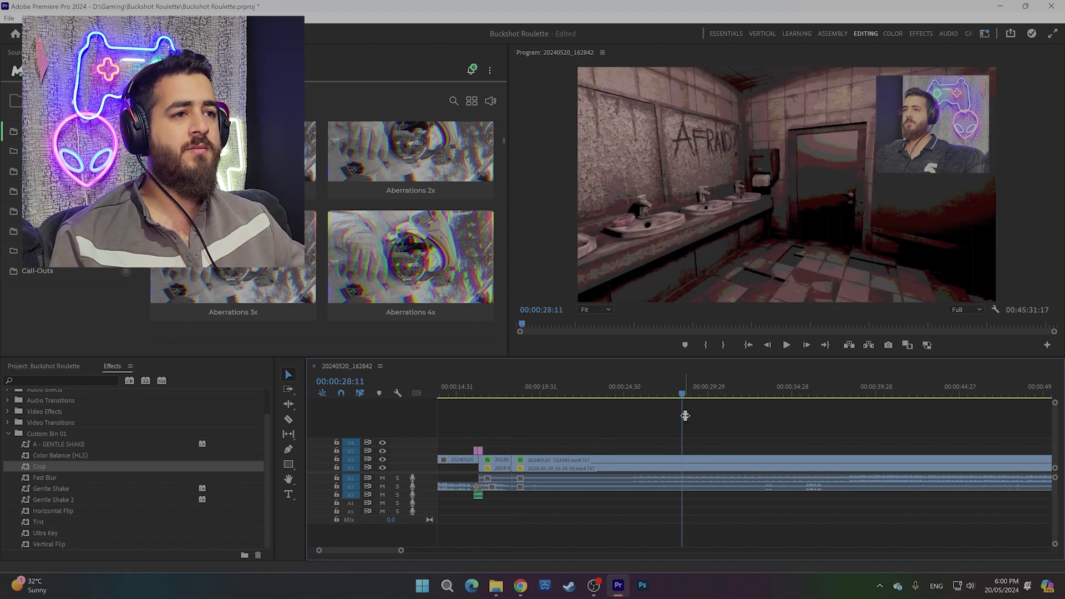
key("Up")
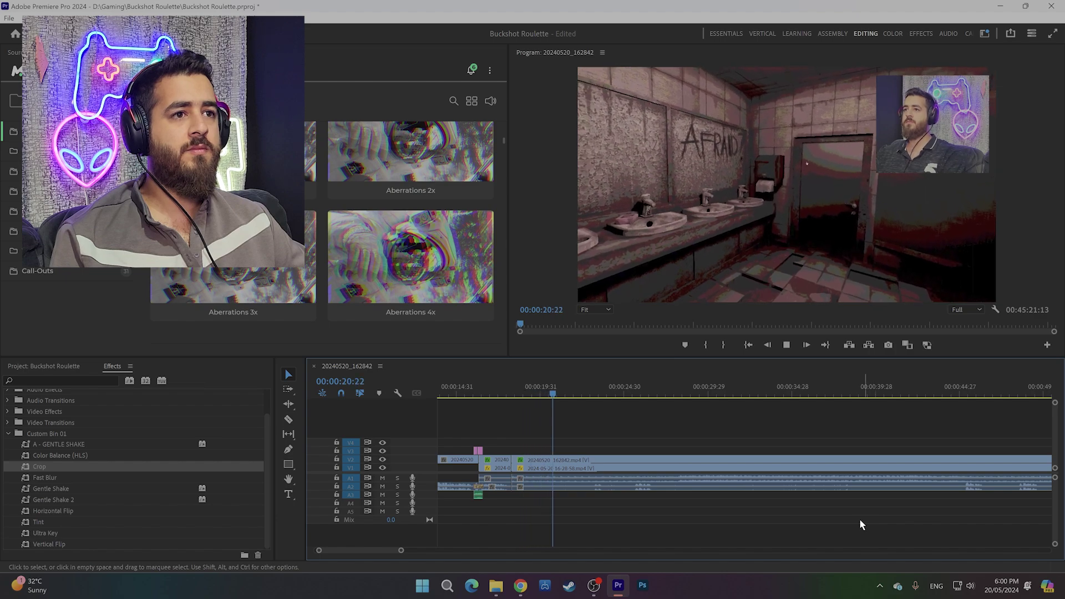
key("space")
key("space")
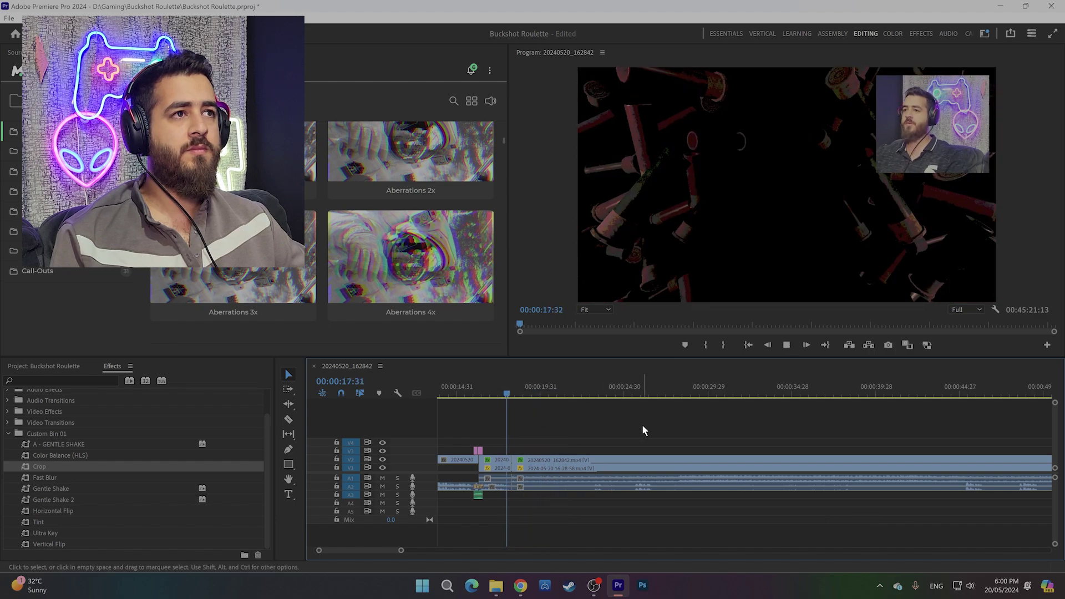
key("space")
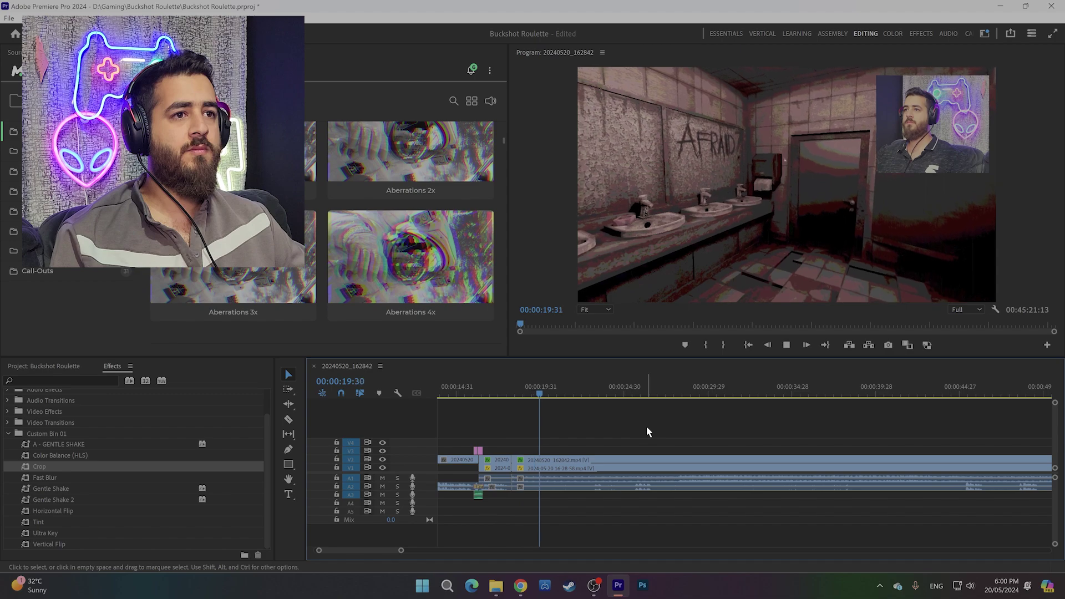
scroll(467, 478, "up", 1)
scroll(467, 479, "up", 4)
scroll(554, 471, "up", 2)
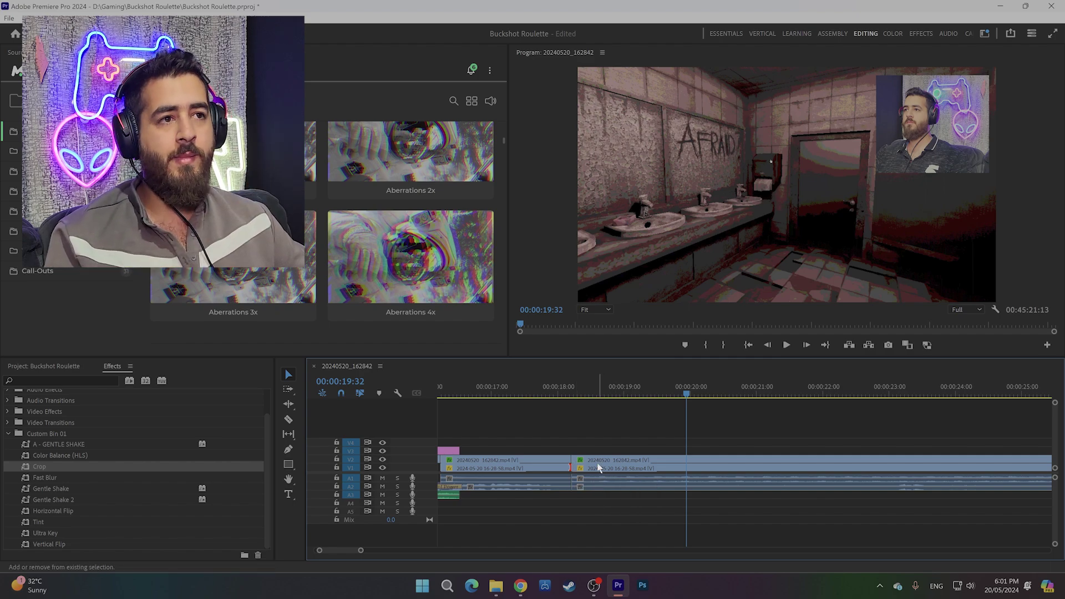
key("ctrl+d")
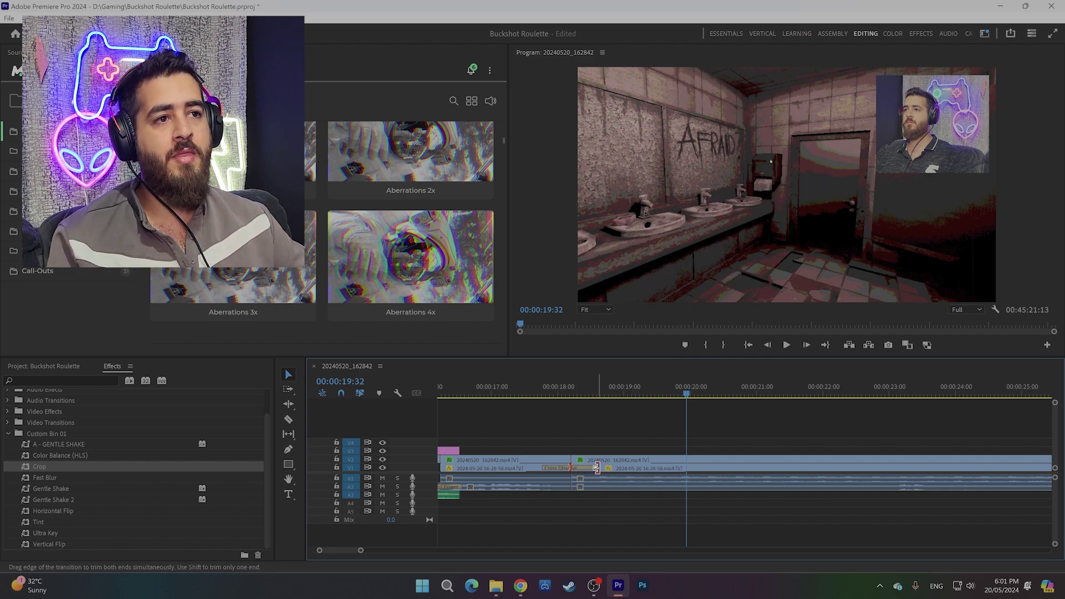
left_click_drag(596, 467, 582, 468)
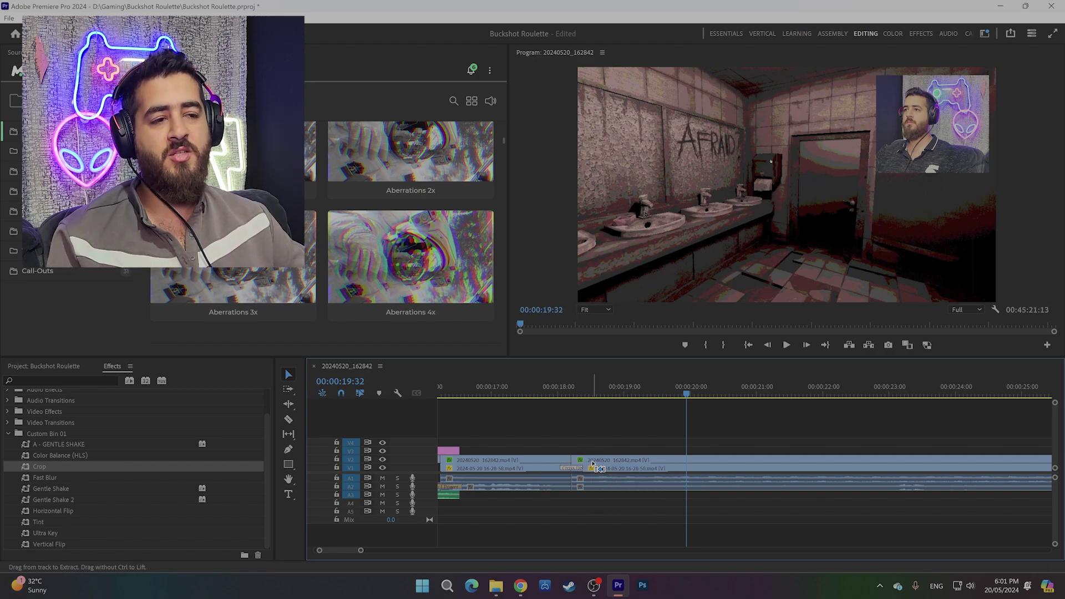
key("ctrl+s")
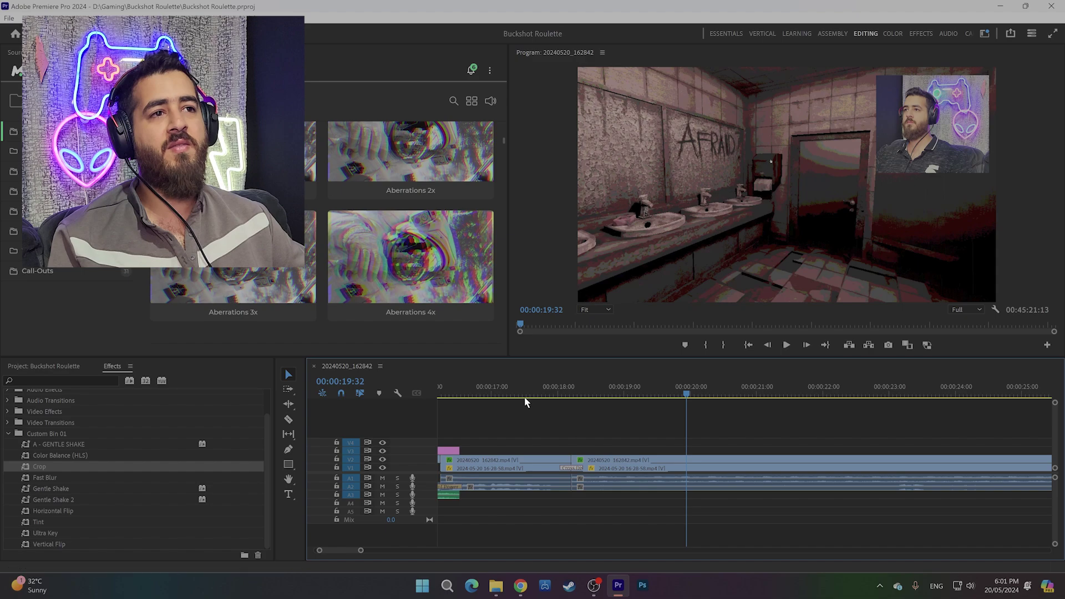
left_click(537, 391)
key("space")
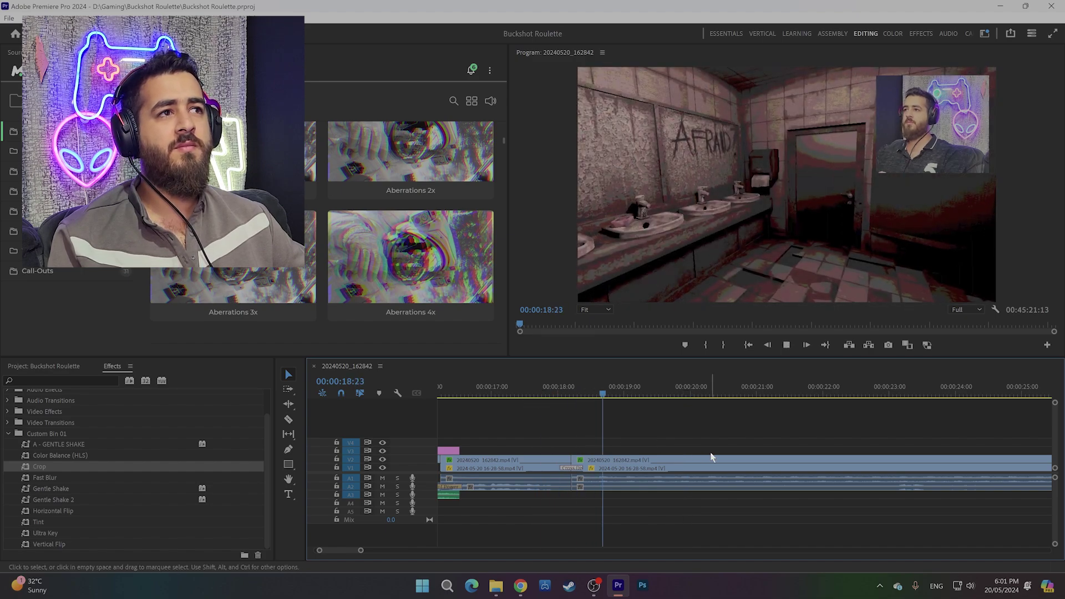
left_click(484, 388)
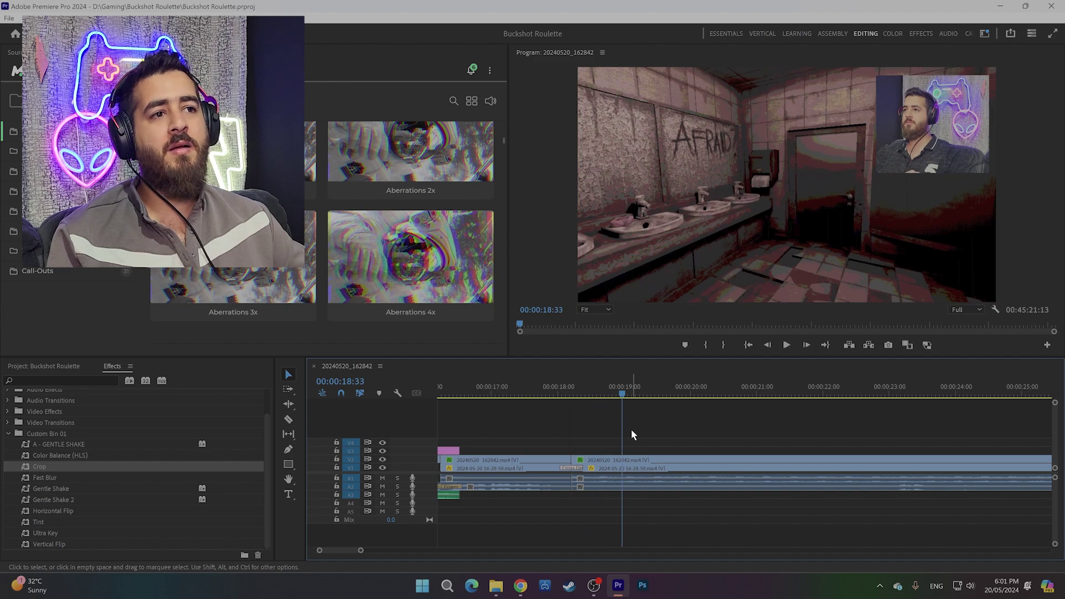
key("ctrl+z")
left_click(537, 385)
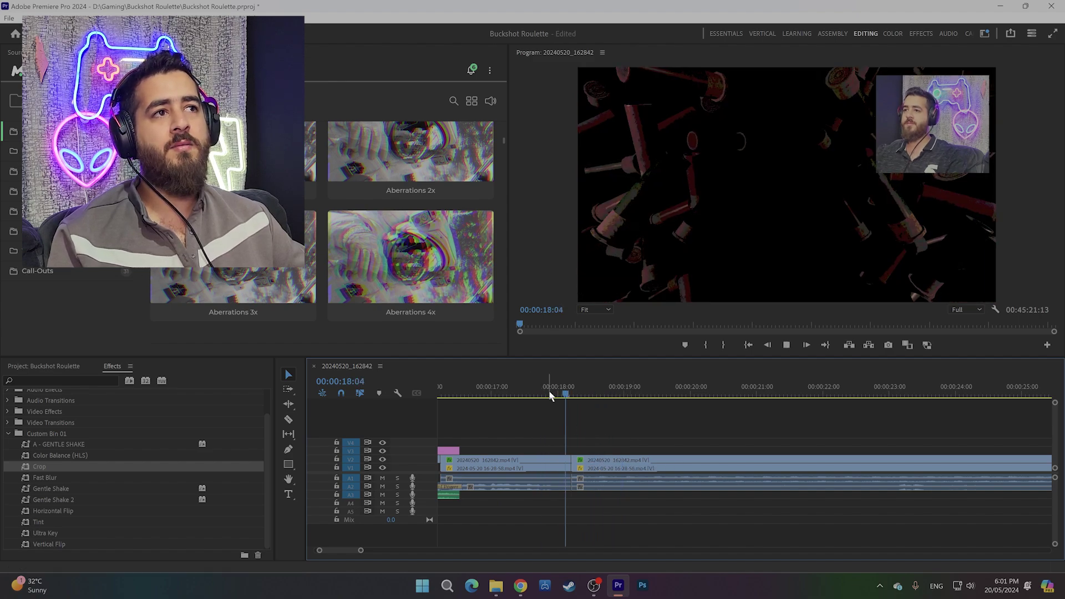
key("space")
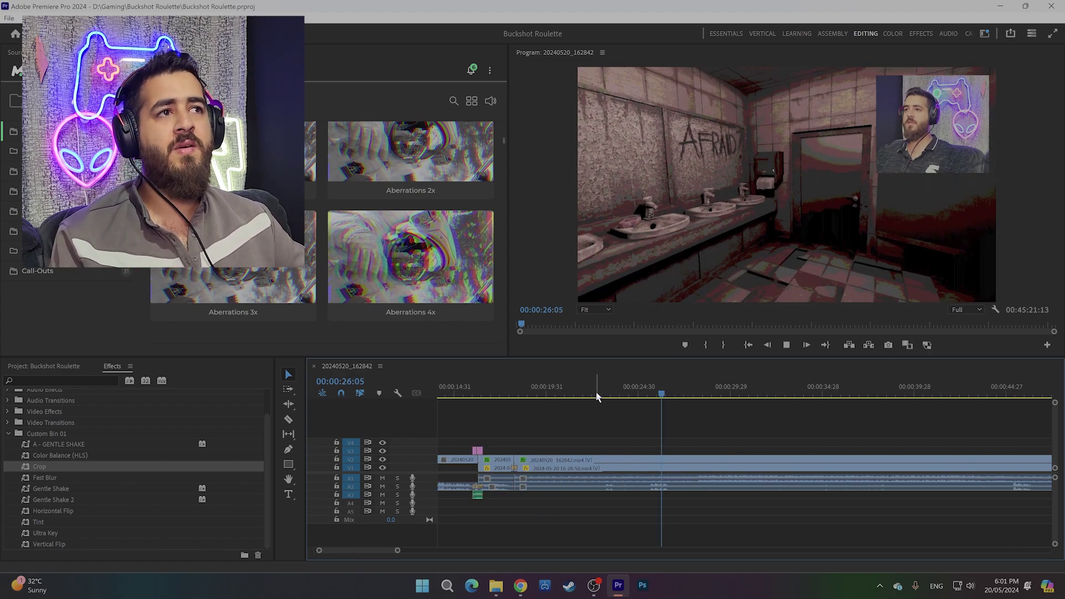
key("space")
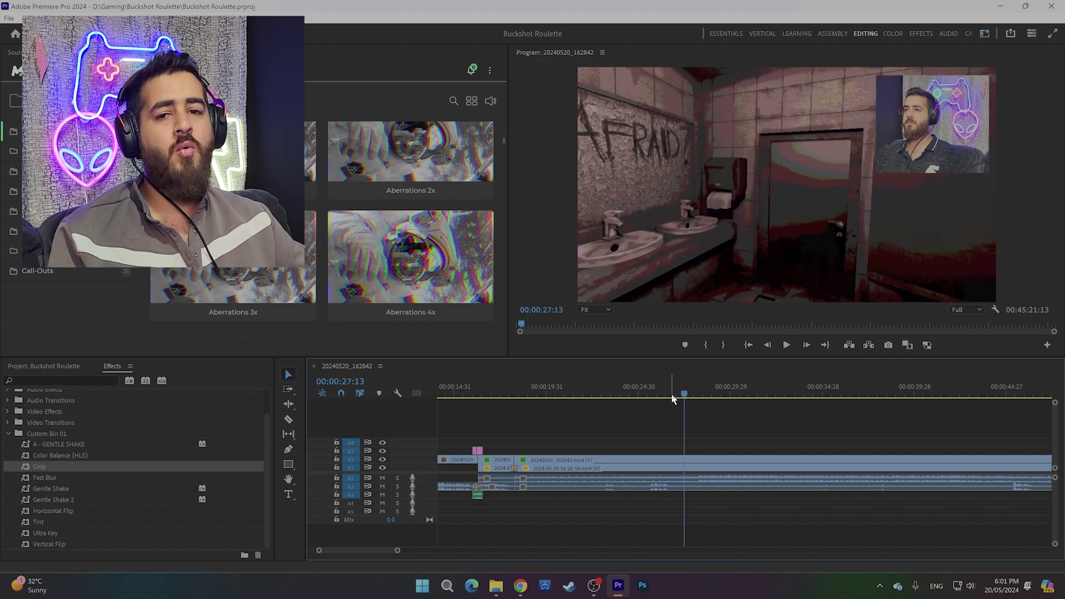
left_click_drag(654, 397, 646, 401)
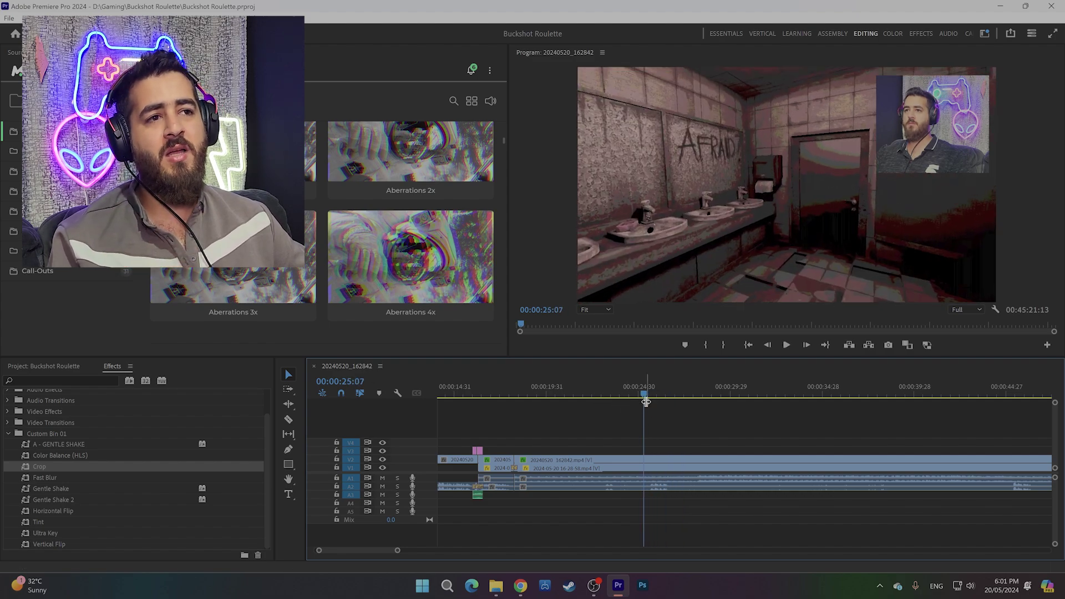
key("Up")
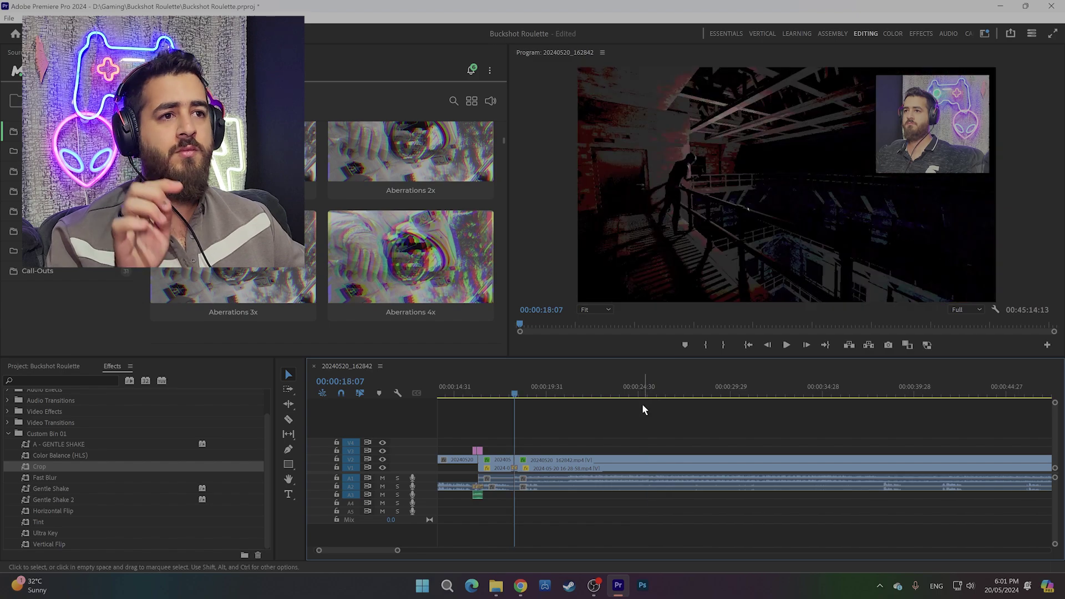
key("Up")
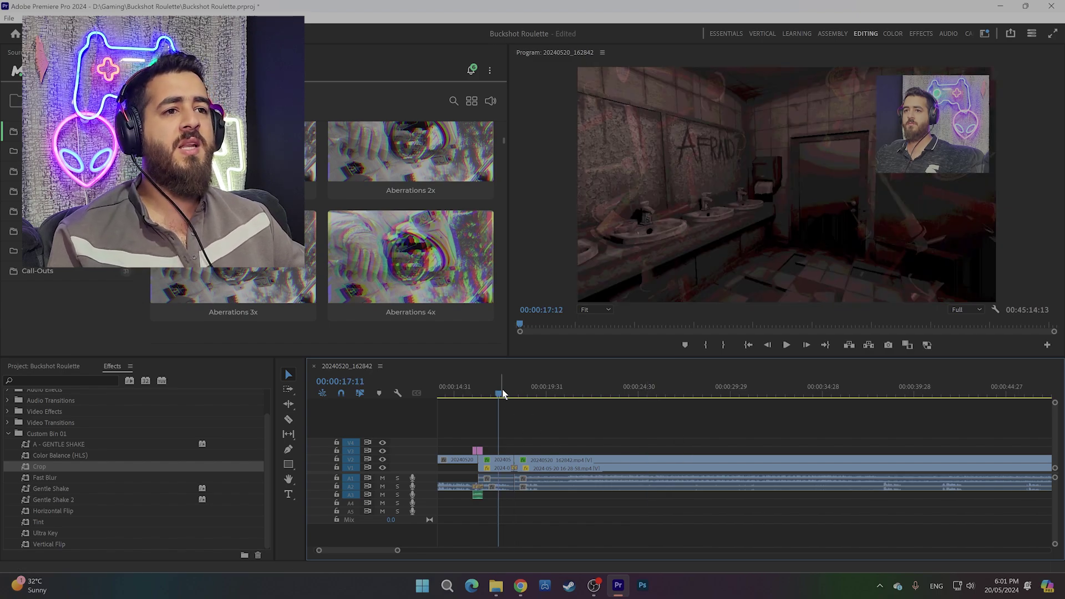
key("space")
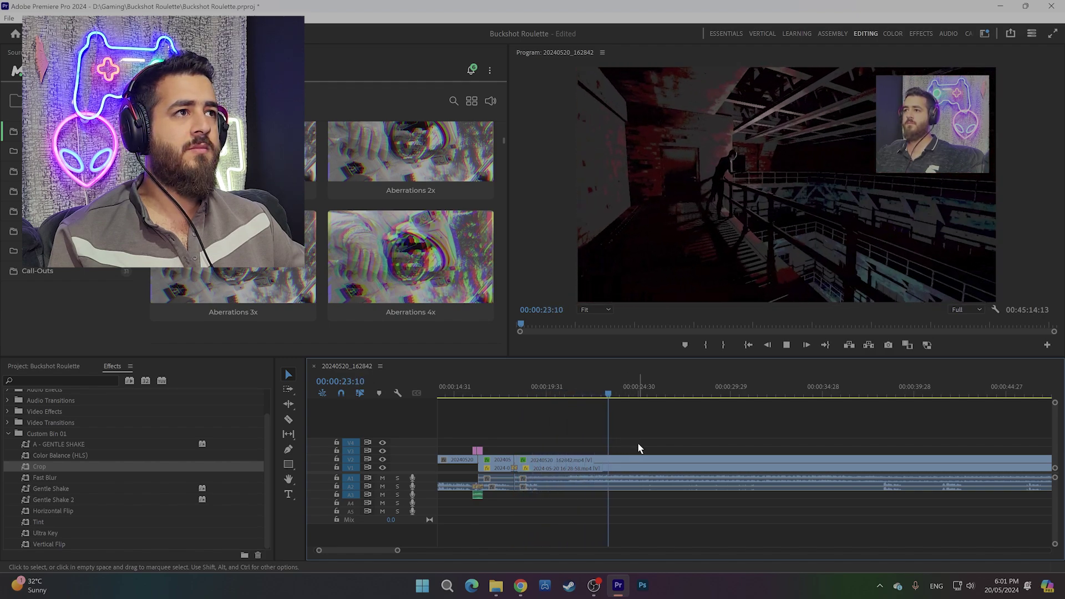
key("space")
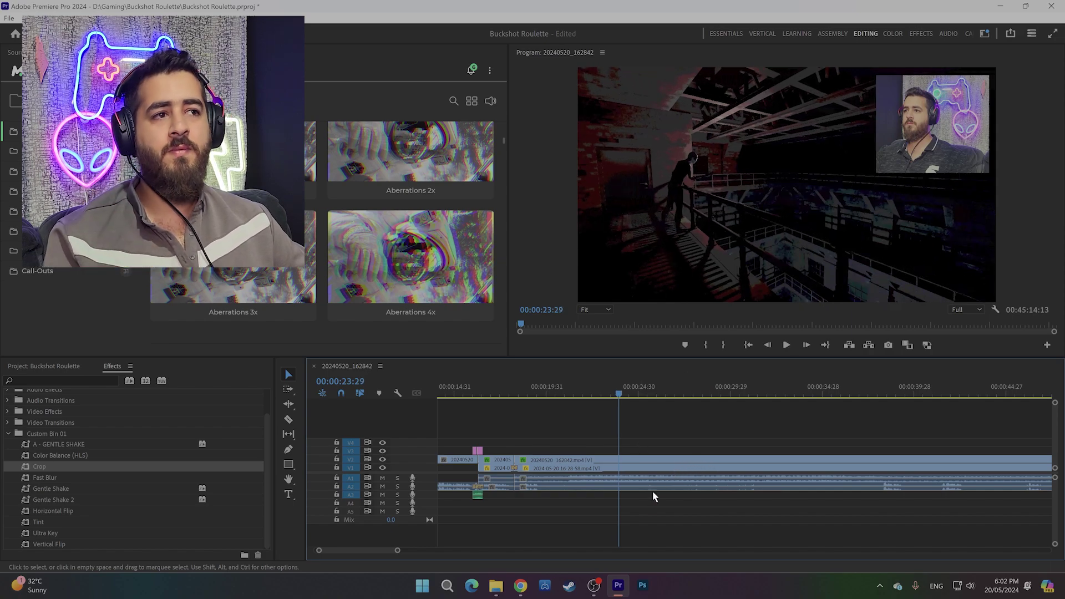
left_click(638, 471)
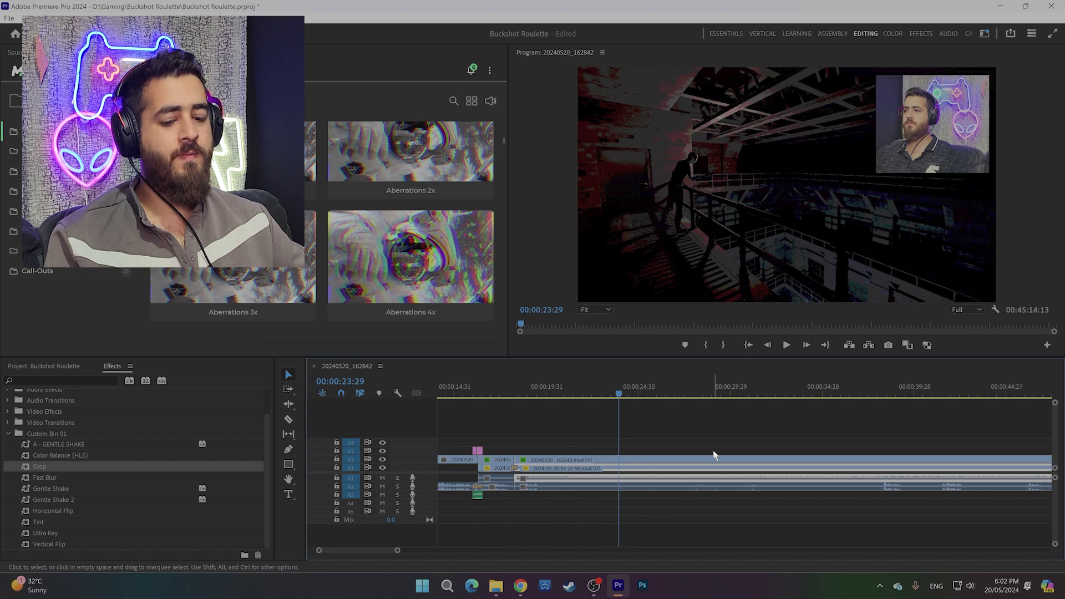
Set the gameplay clip's Audio Gain to -7 dB and reopen it to confirm the value.
key("g")
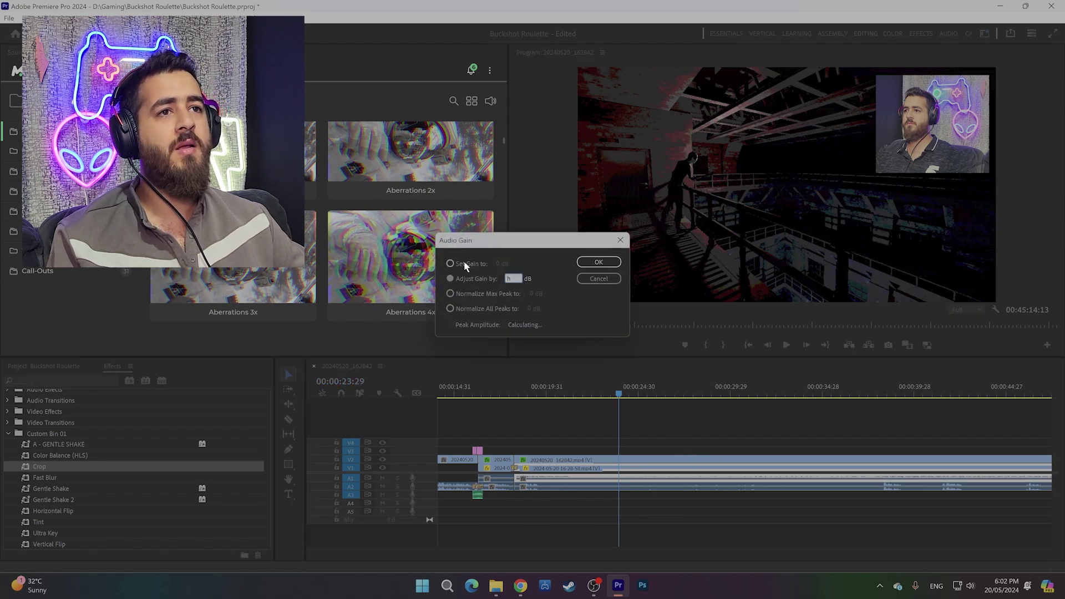
left_click(475, 266)
type("-7")
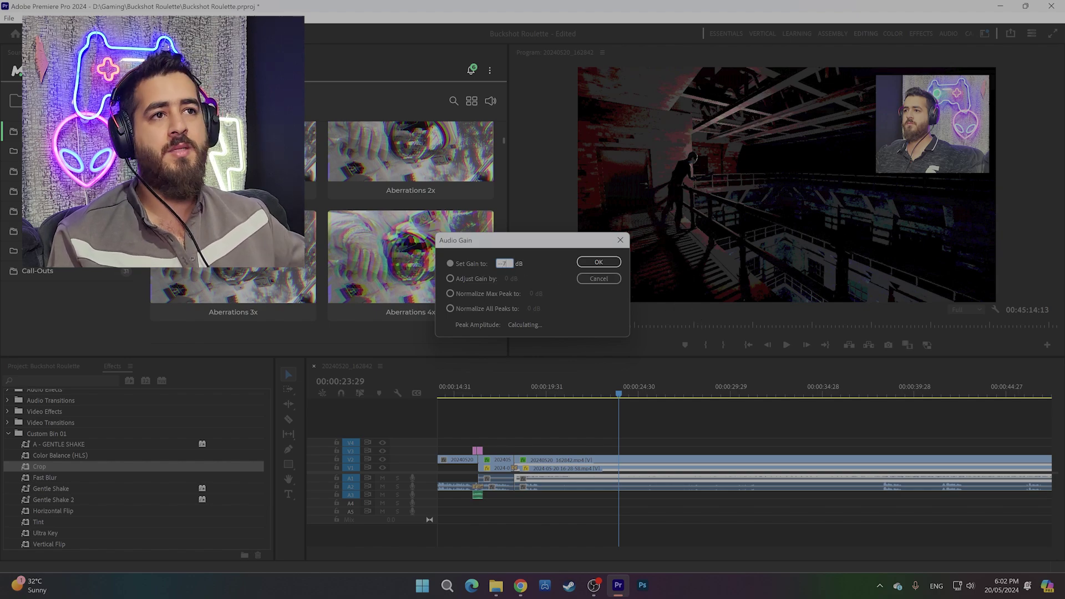
key("Return")
key("g")
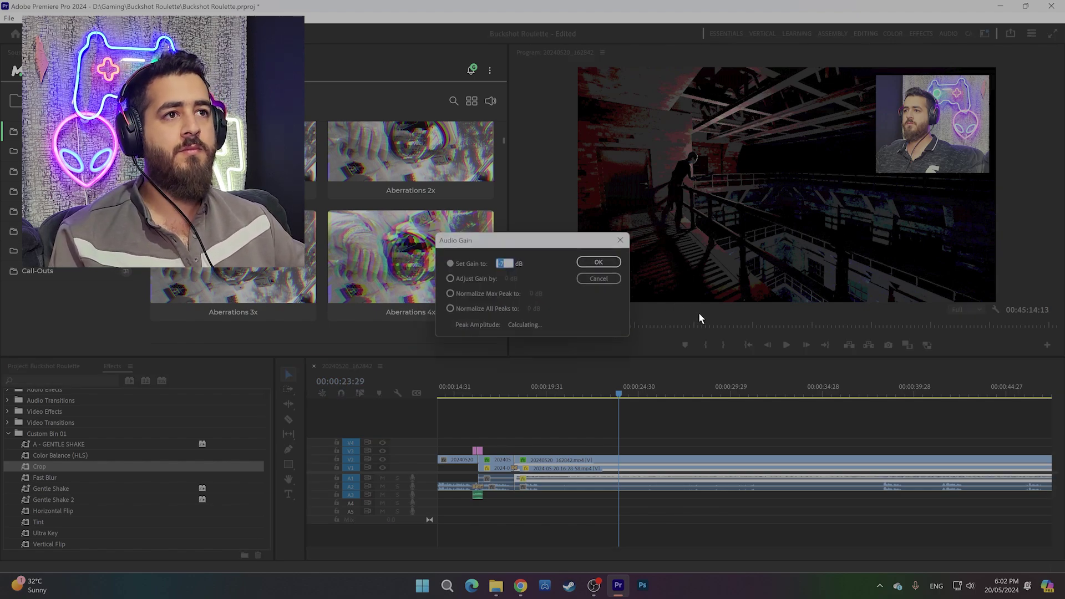
left_click(598, 279)
Play back the quieter gameplay audio, then move ahead to 00:00:37:17.
key("space")
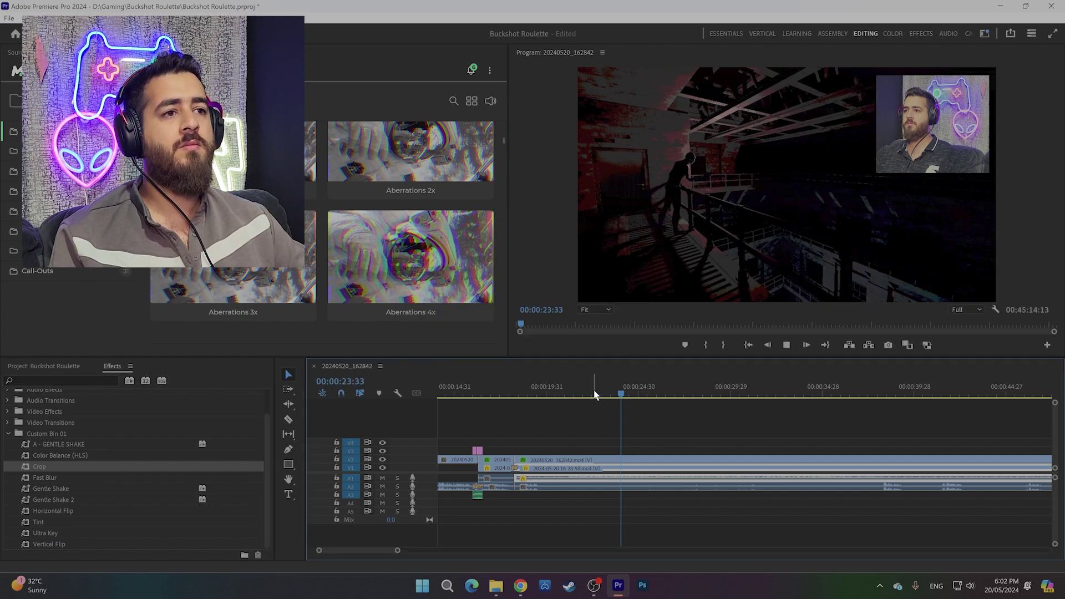
key("space")
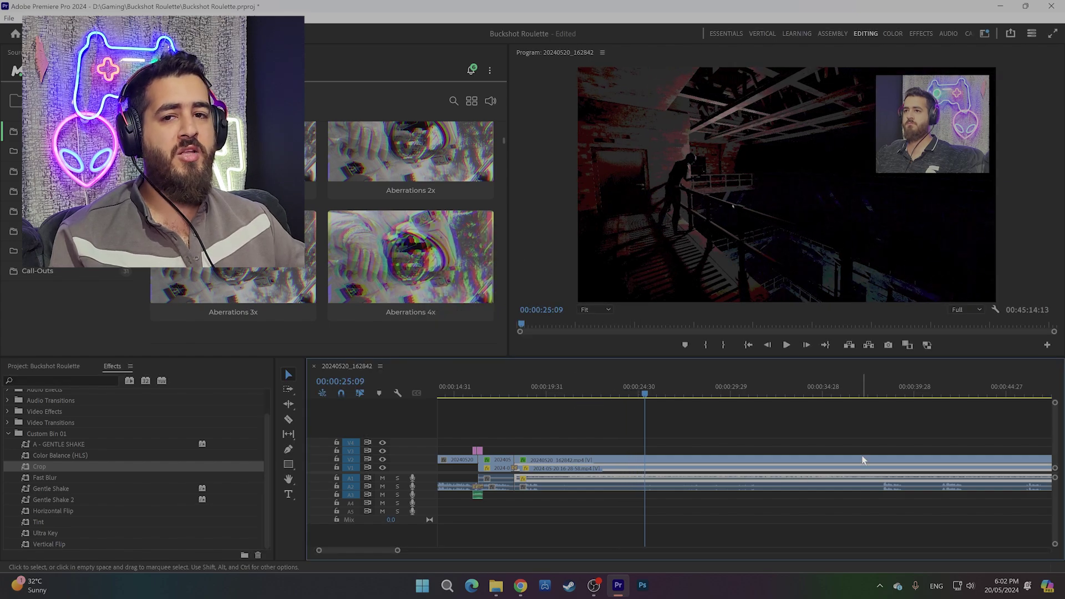
left_click(870, 390)
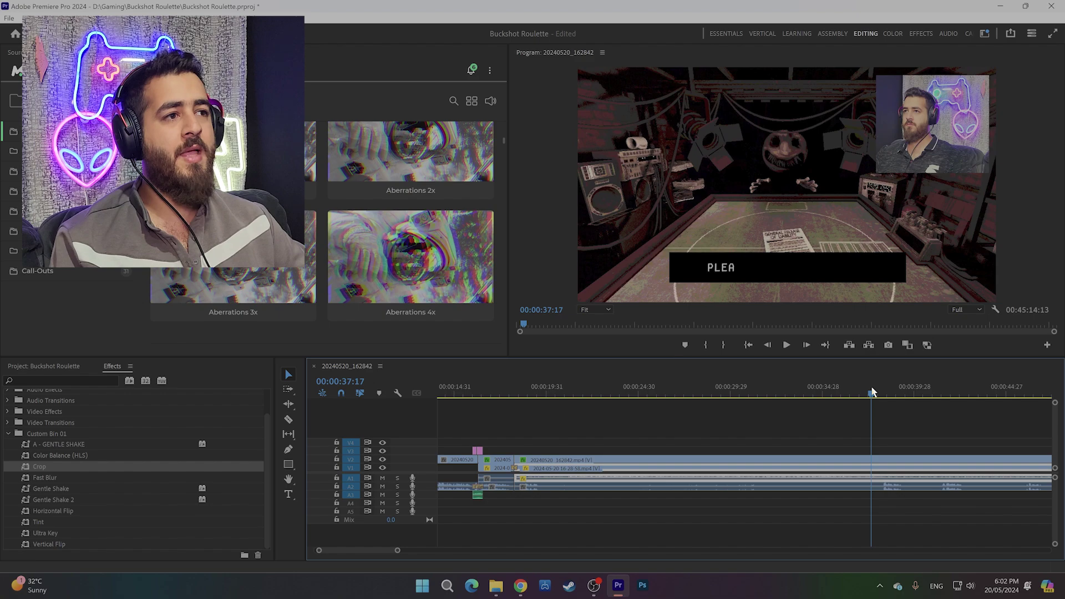
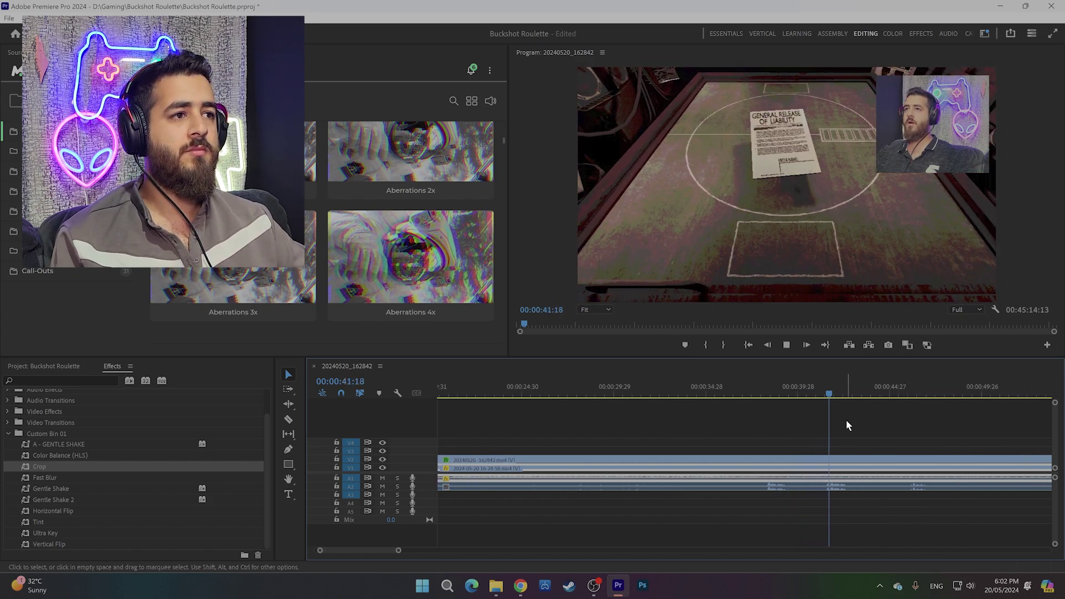
Split all gameplay and facecam tracks at 00:00:26:03 with Ctrl+K and zoom in around the cut.
key("space")
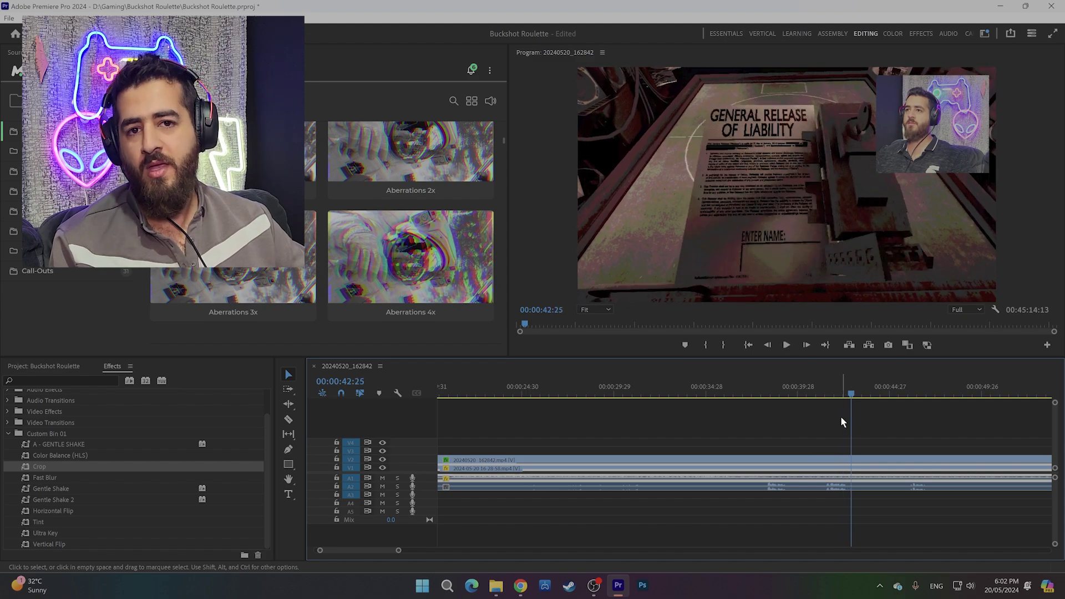
scroll(721, 413, "up", 5)
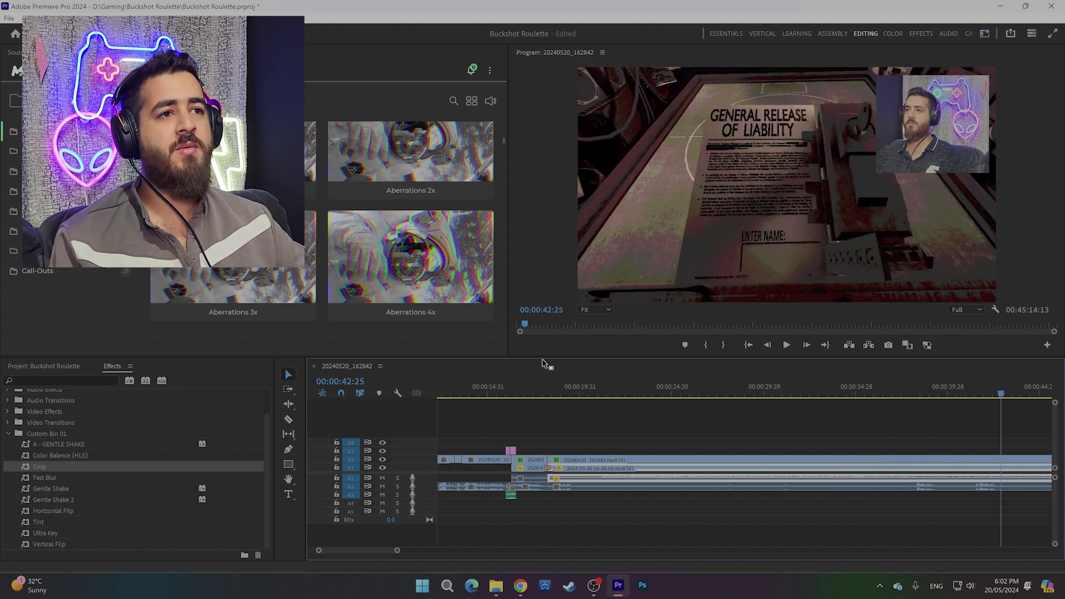
left_click(541, 386)
key("space")
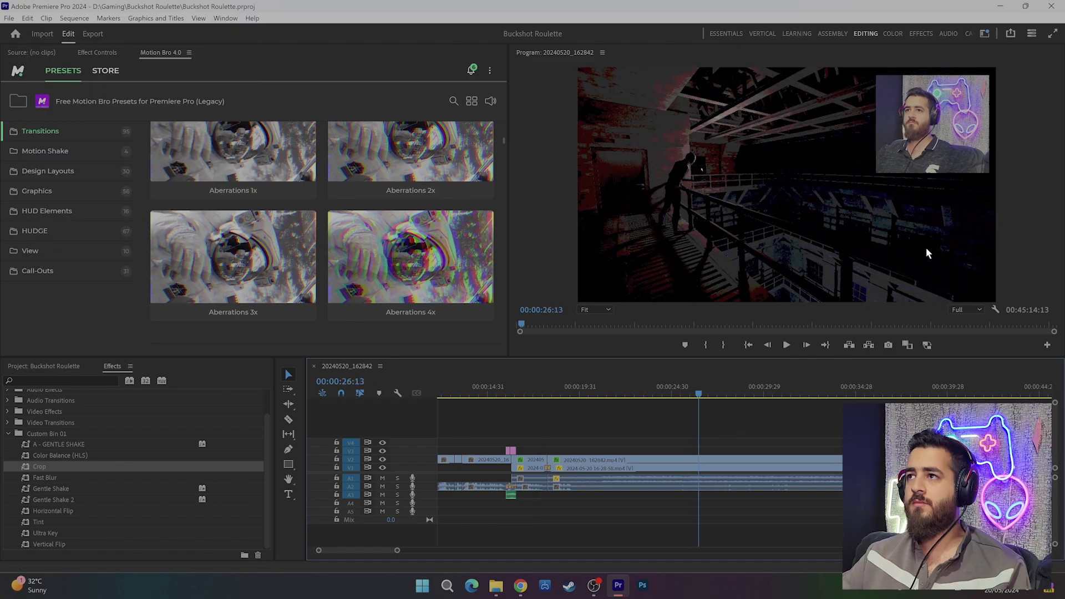
key("shift+Left")
key("shift+Left")
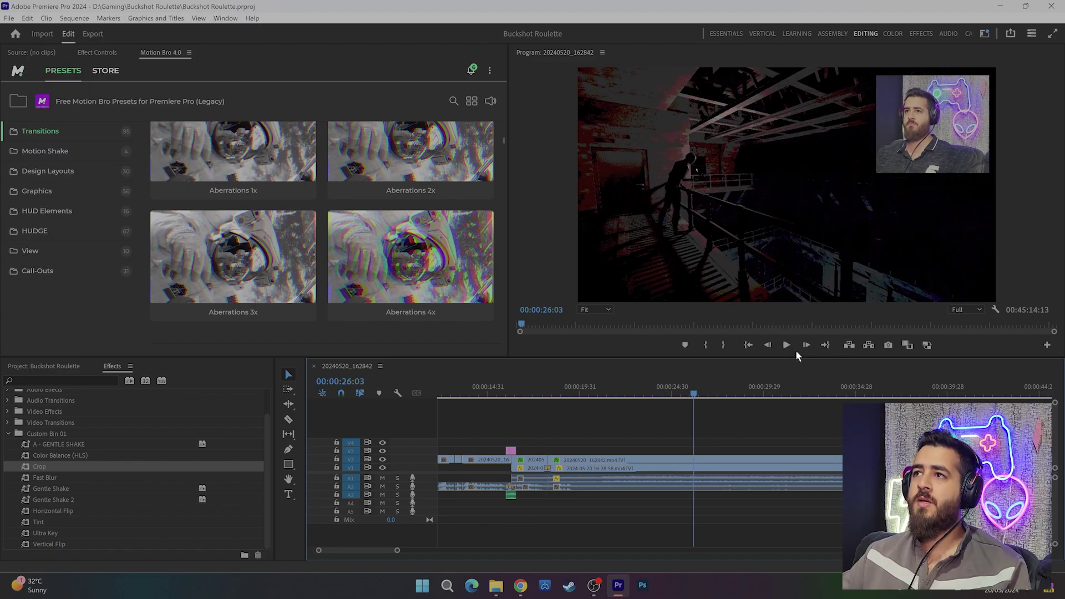
key("ctrl+k")
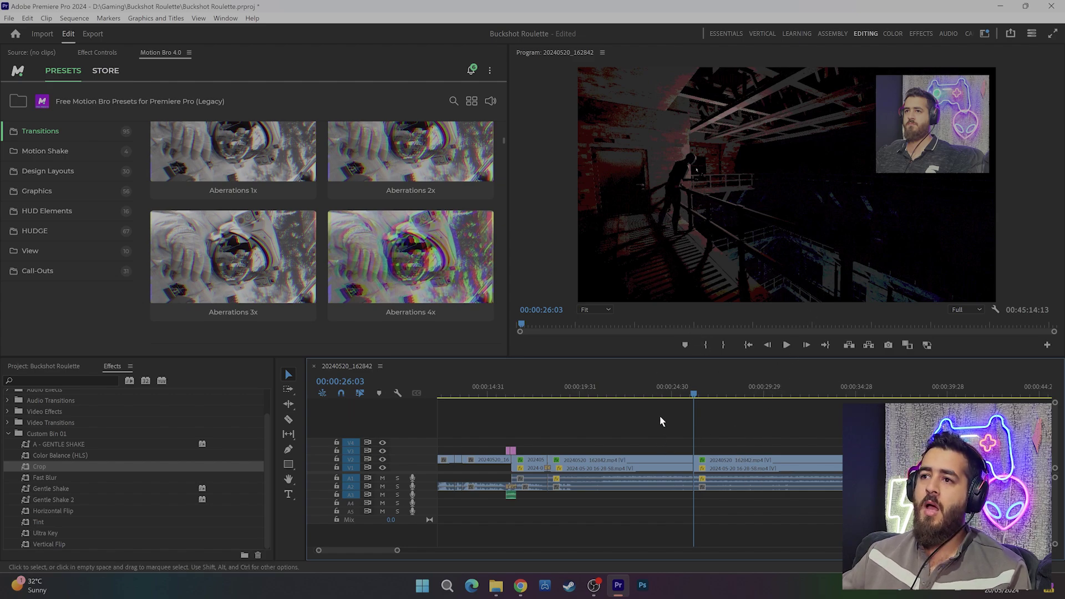
key("space")
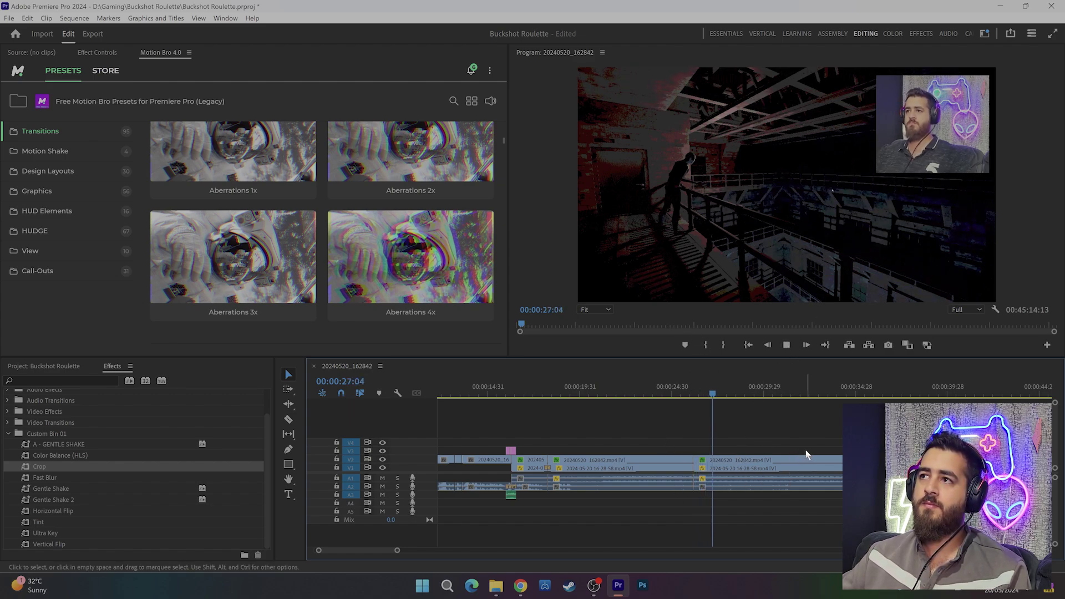
key("space")
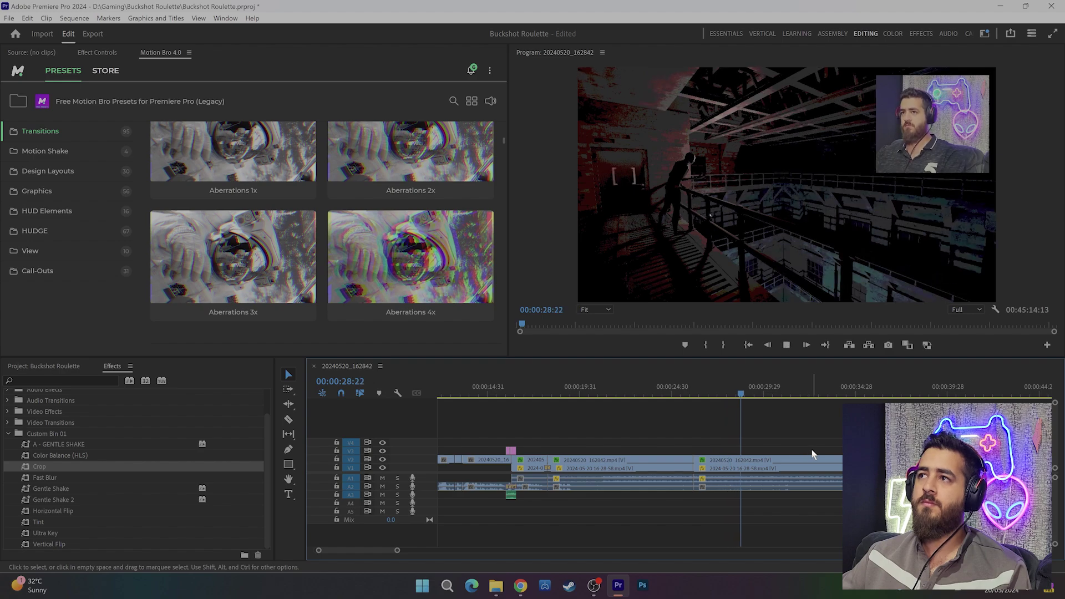
key("=")
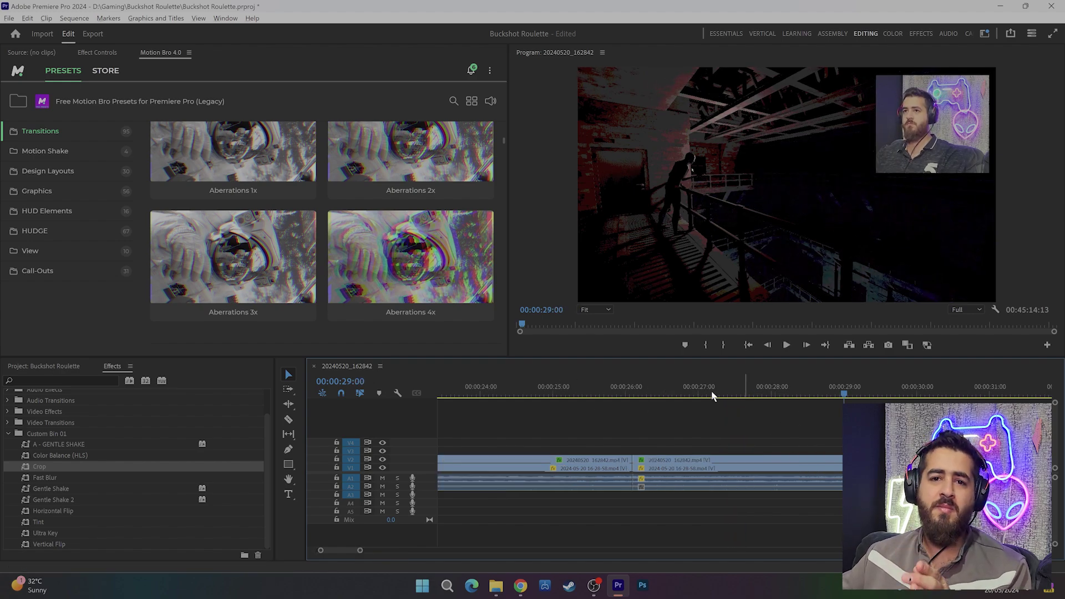
left_click(756, 392)
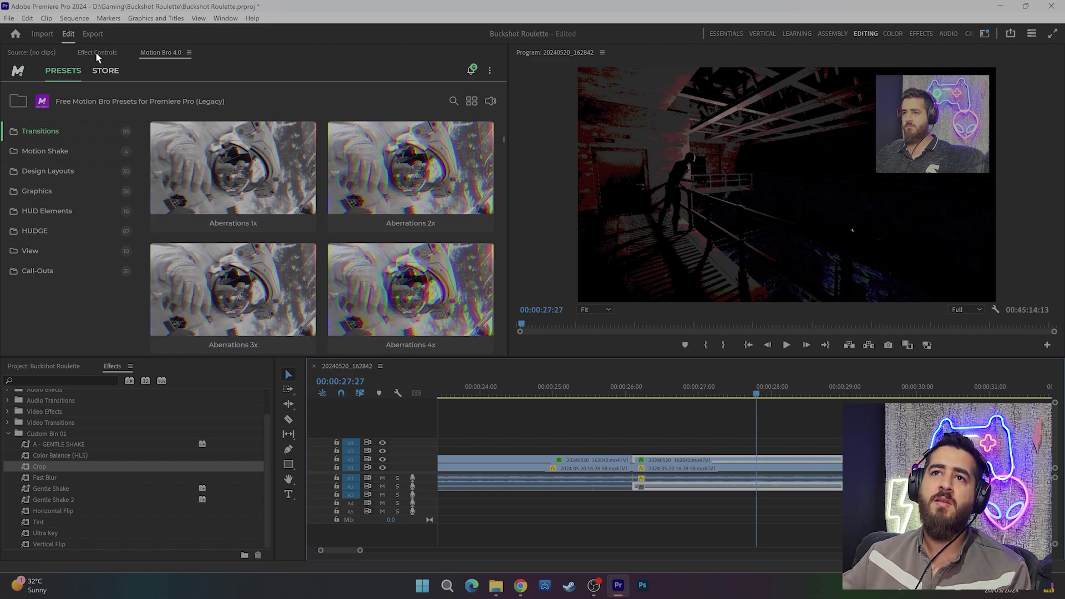
Enlarge the post-cut facecam to Scale 92 at Position 950, 533 and preview it.
left_click(96, 52)
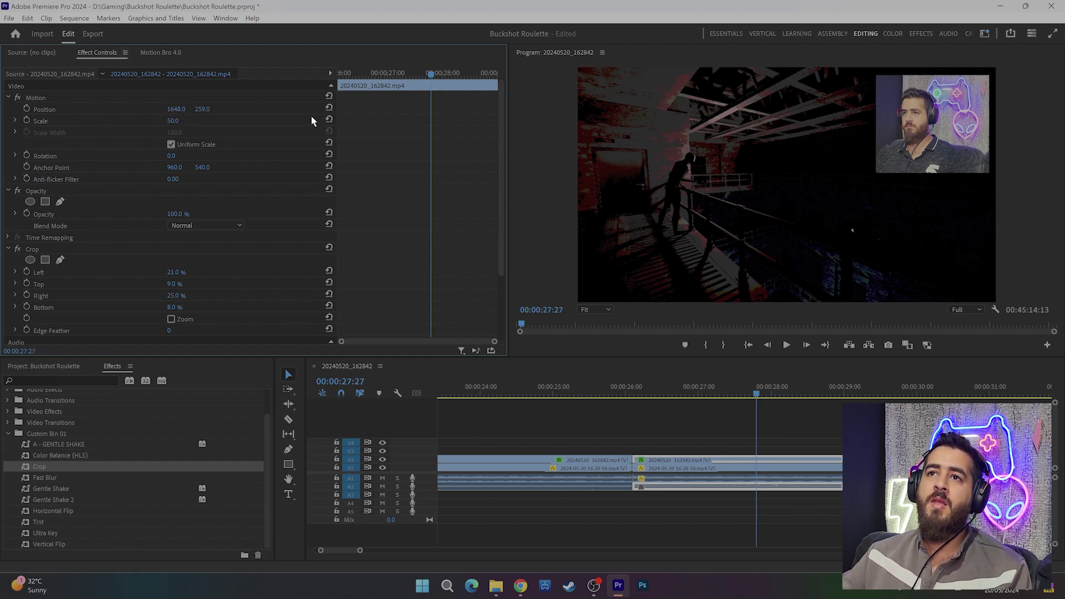
mouse_move(176, 108)
left_mouse_down()
mouse_move(231, 108)
mouse_move(218, 113)
left_mouse_up()
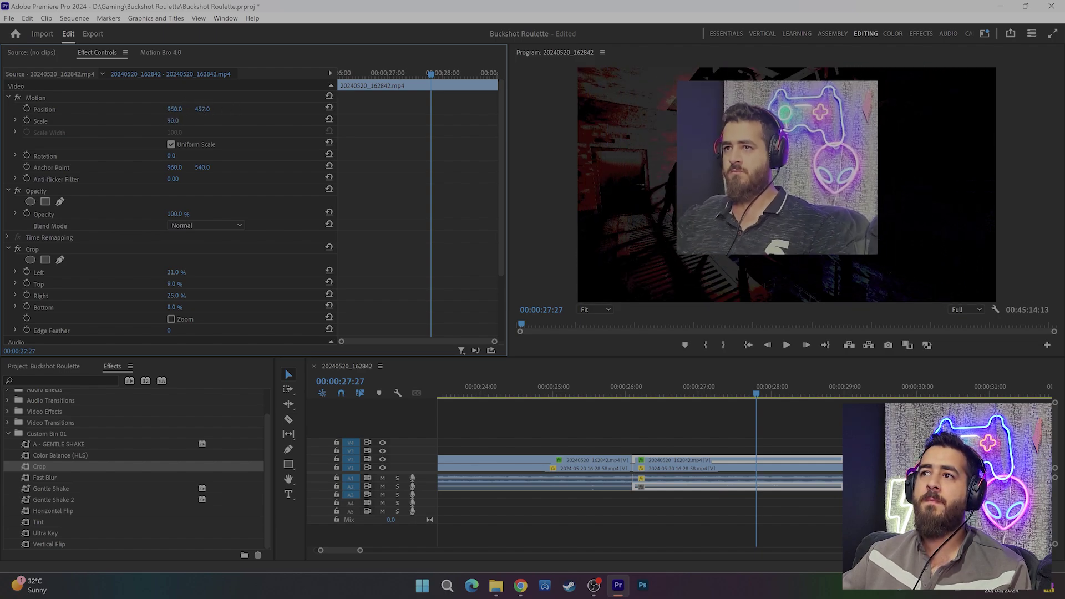
left_click_drag(202, 109, 279, 126)
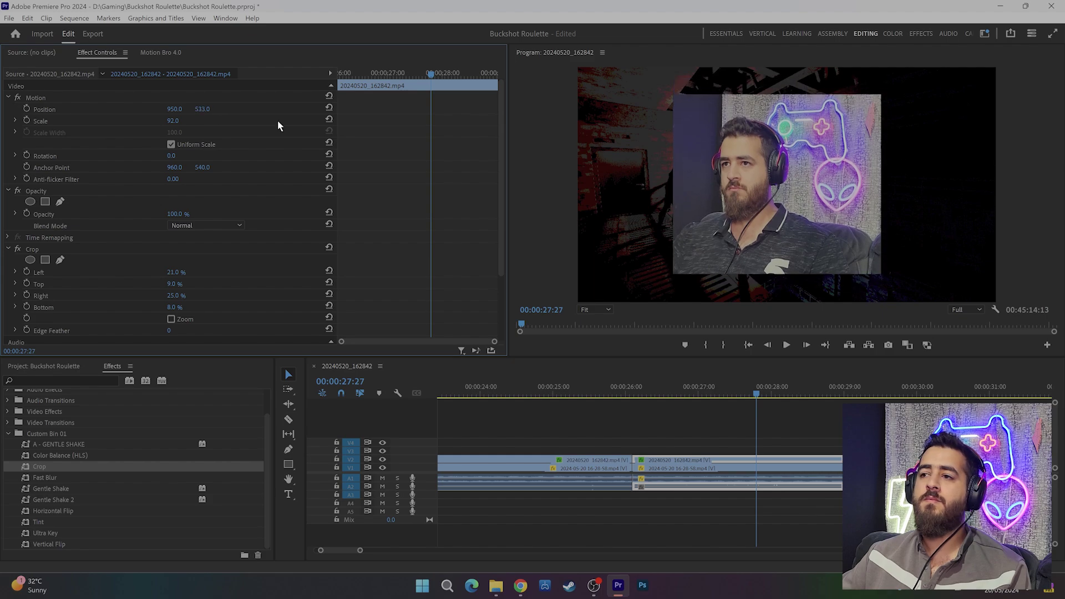
left_click(611, 395)
key("space")
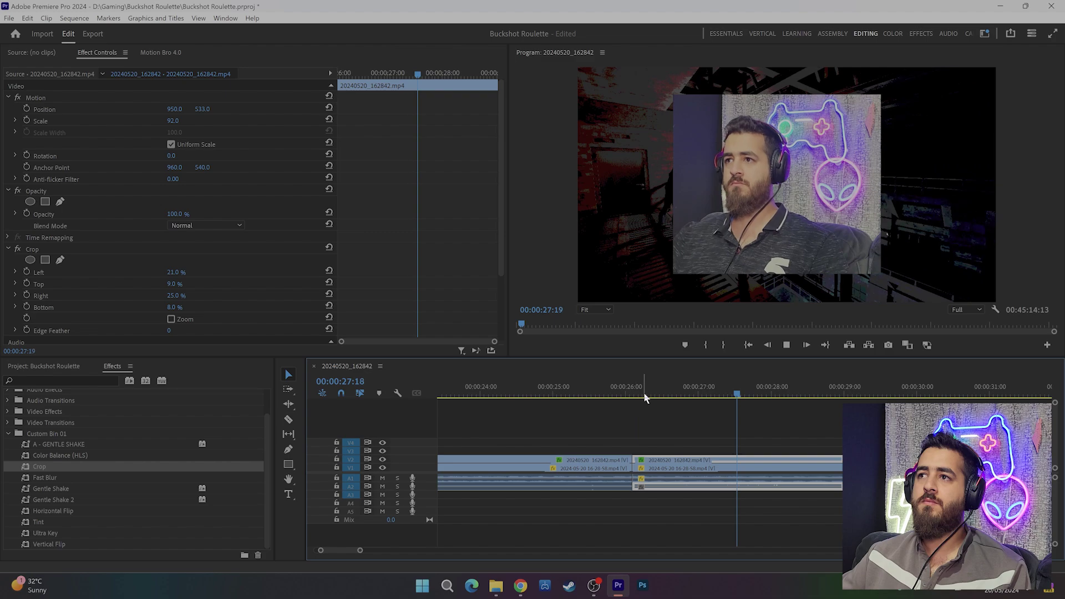
key("space")
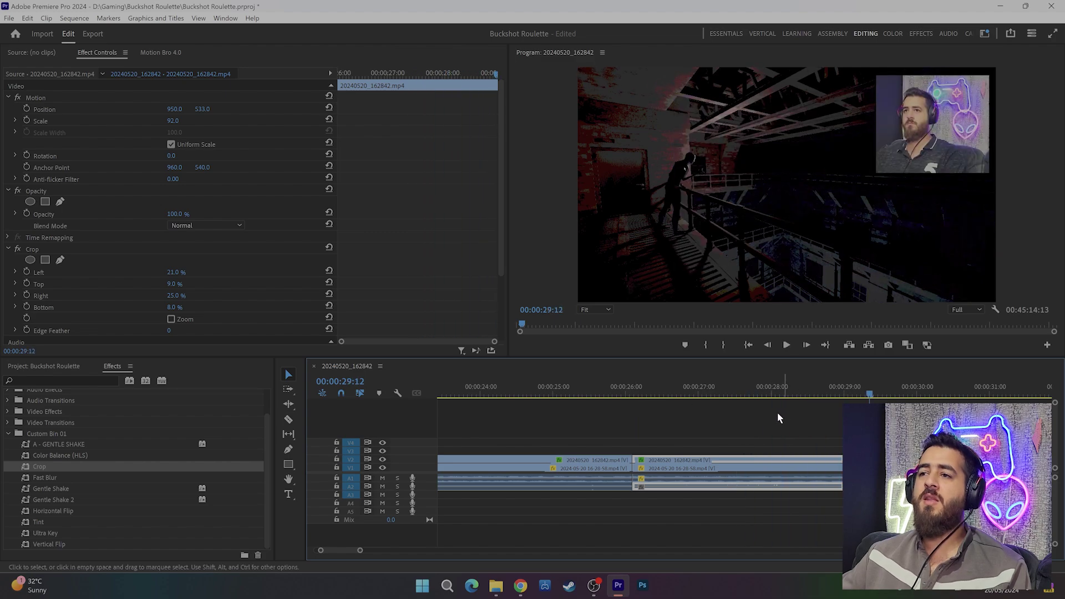
Snap the playhead to the 26:03 cut and preview playback from there.
left_click(673, 395)
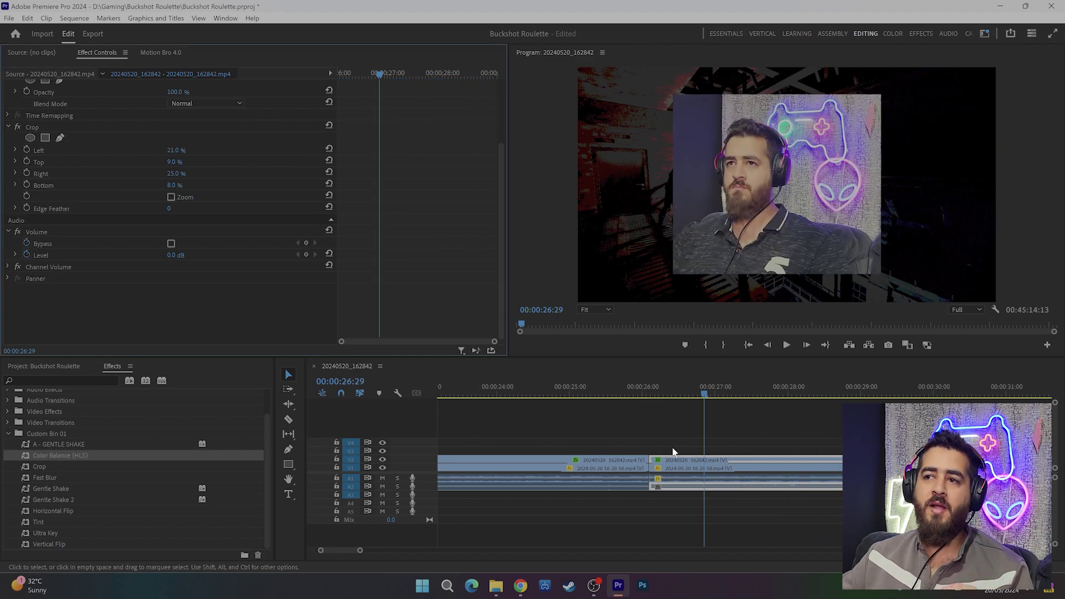
left_click(652, 463)
left_click(705, 431)
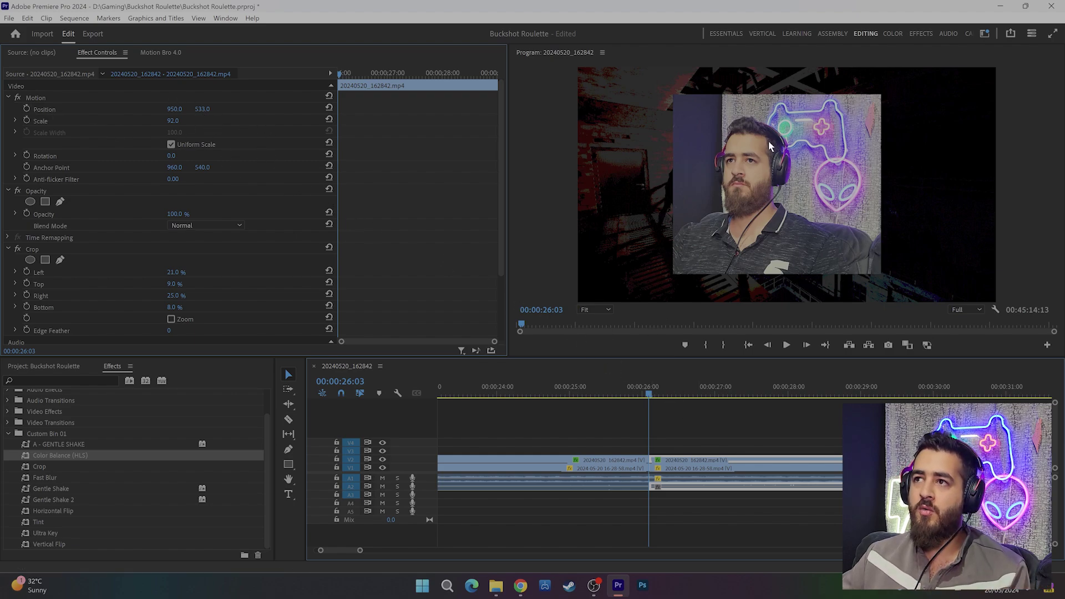
key("space")
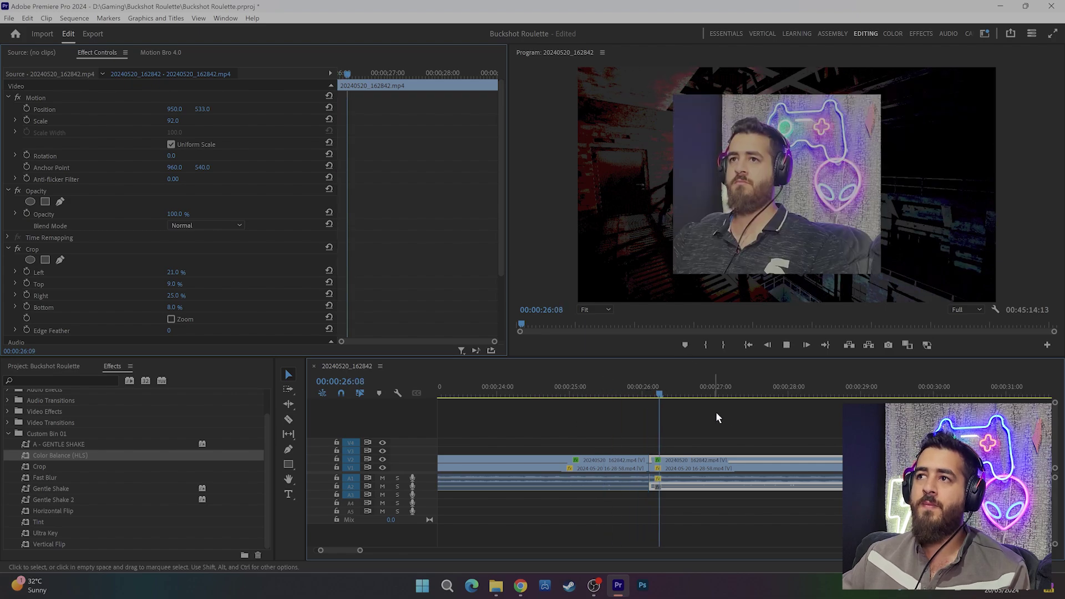
key("space")
left_click(759, 430)
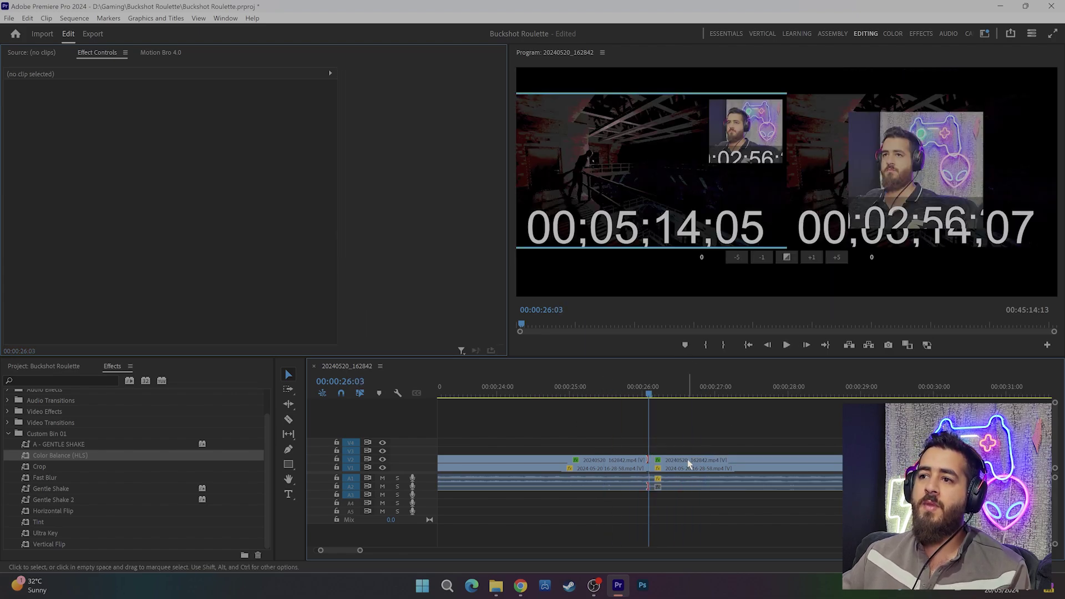
Keyframe the facecam's Position, lowering it at 28:28 for a second keyframe, and preview.
left_click(691, 460)
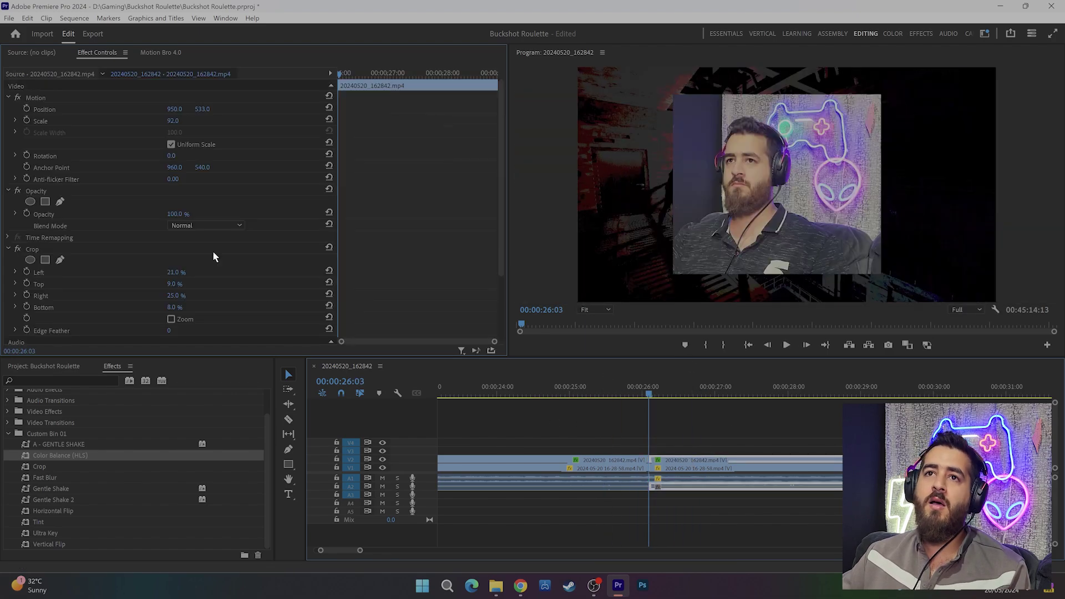
left_click(27, 108)
left_click_drag(403, 72, 490, 77)
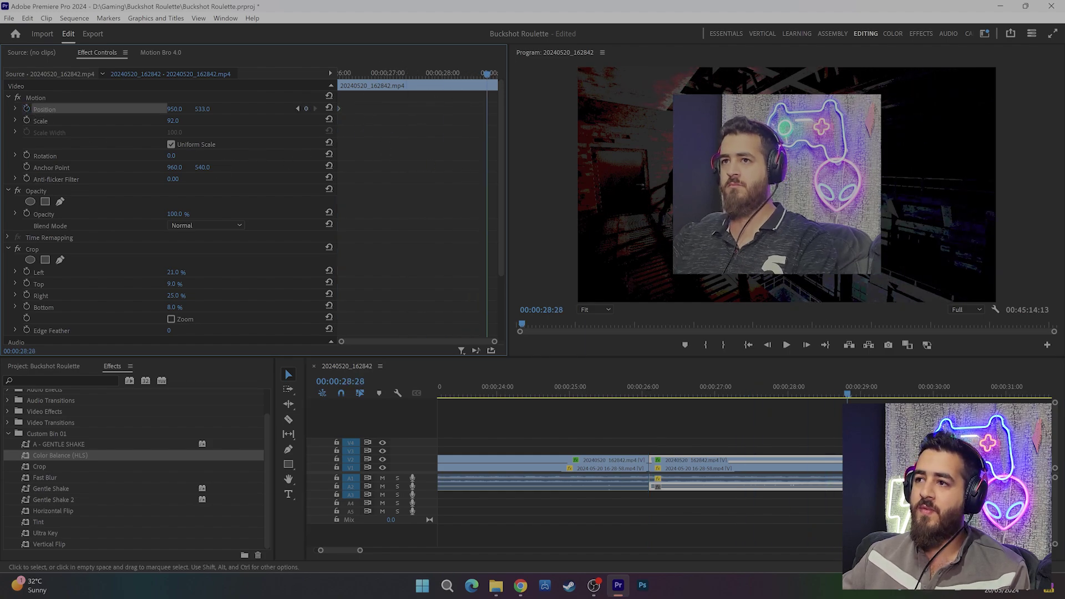
mouse_move(196, 110)
left_mouse_down()
mouse_move(225, 105)
mouse_move(202, 118)
left_mouse_up()
left_click(228, 114)
left_click(623, 413)
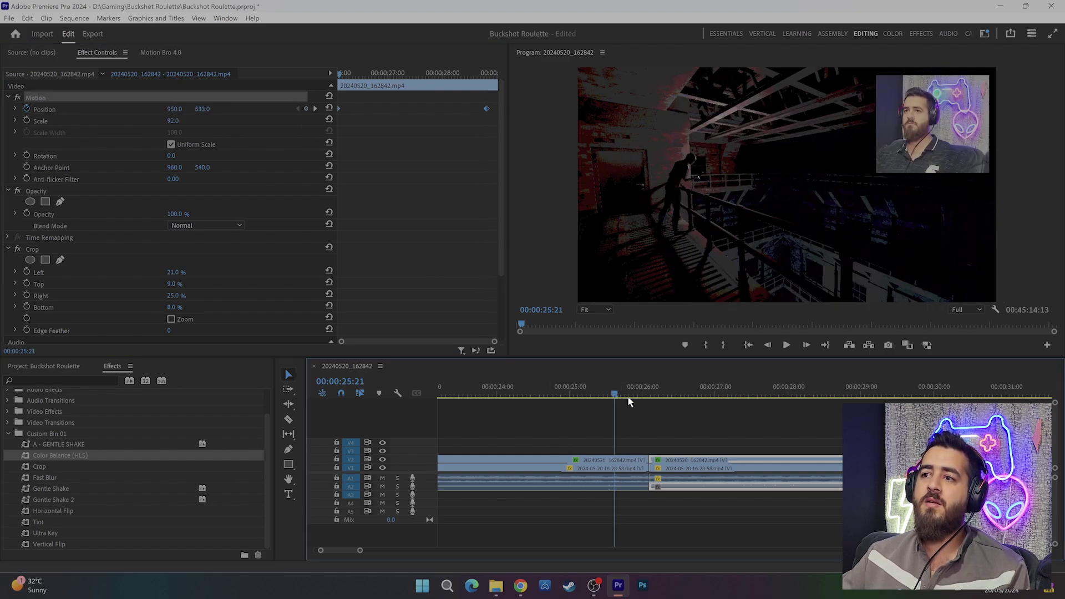
key("space")
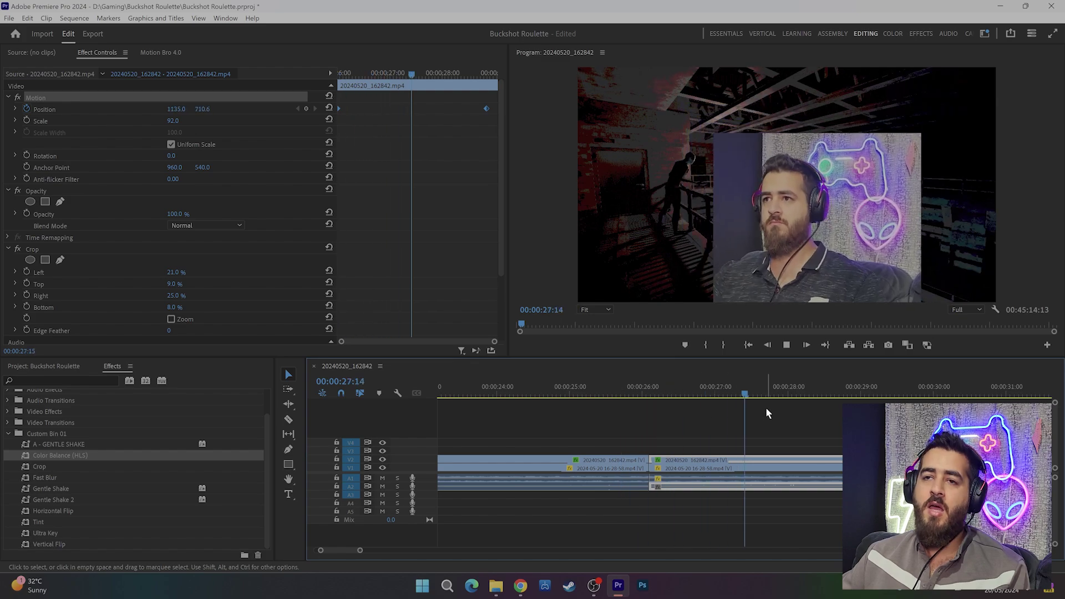
key("space")
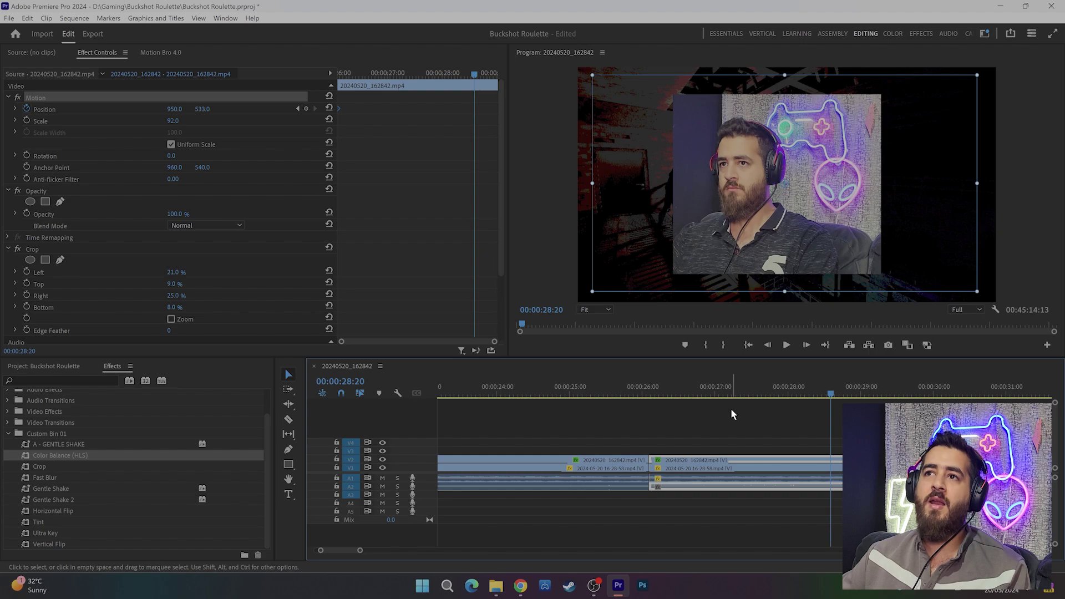
left_click_drag(648, 460, 646, 459)
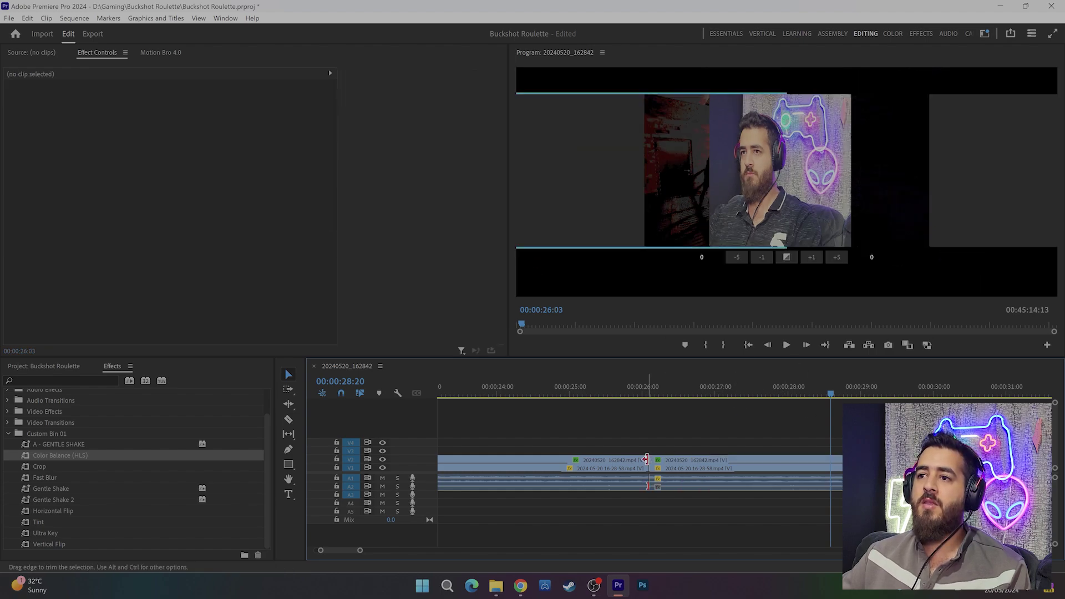
Add a Position keyframe at 27:01 swinging the facecam up-left to about 531, 437.
left_click(679, 460)
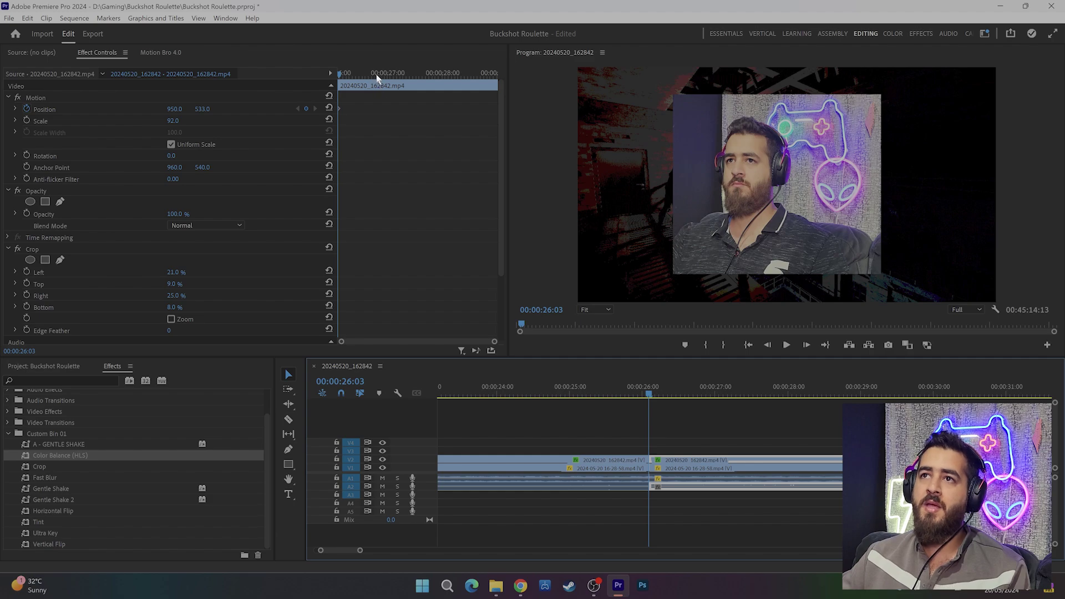
left_click_drag(376, 77, 390, 77)
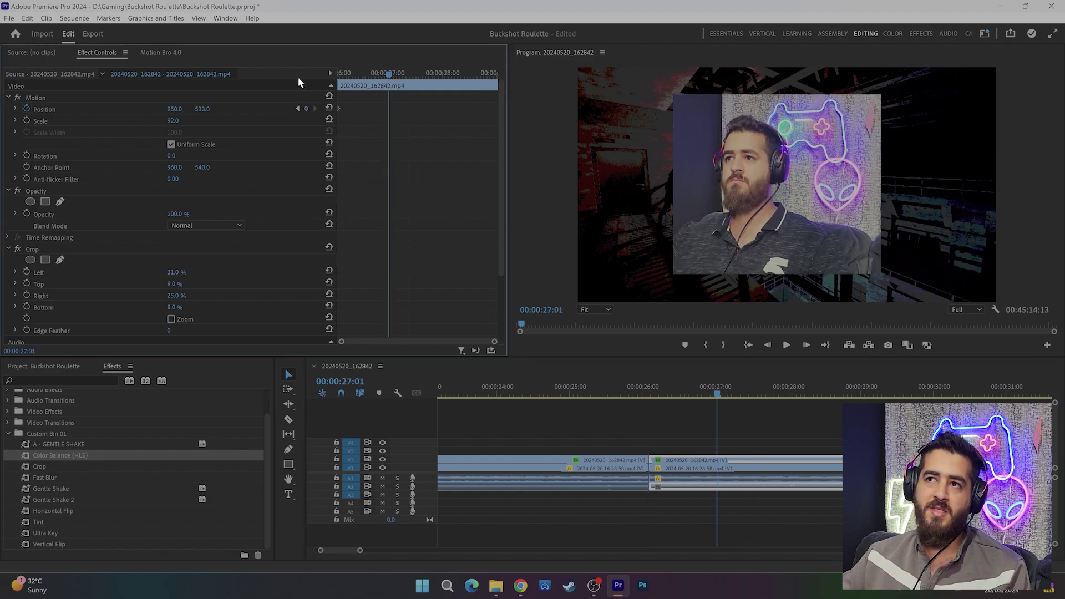
left_click_drag(181, 105, 108, 108)
left_click_drag(202, 109, 167, 109)
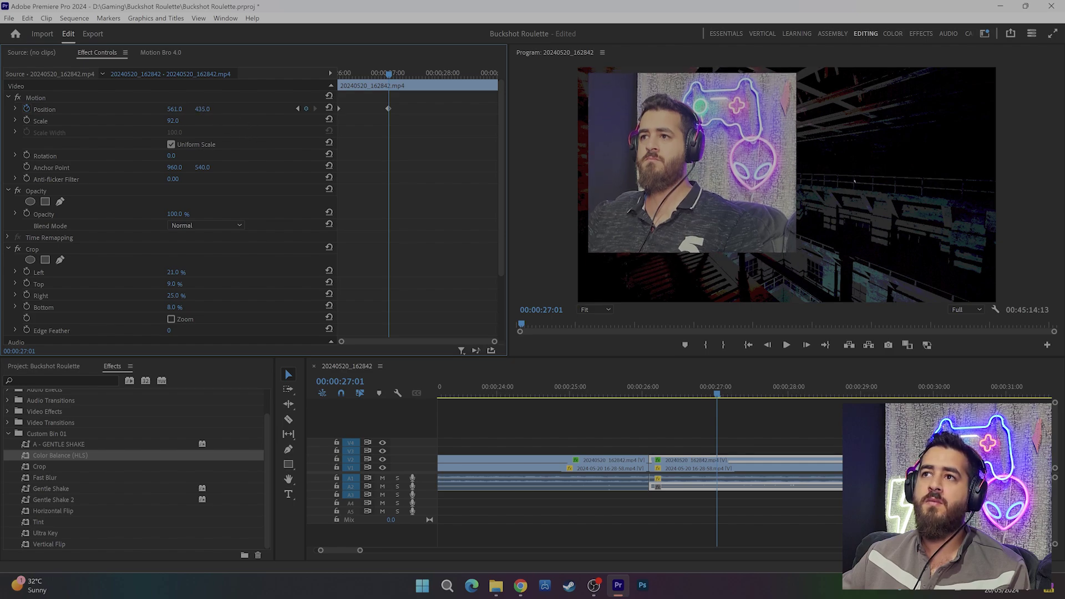
left_click_drag(175, 108, 158, 108)
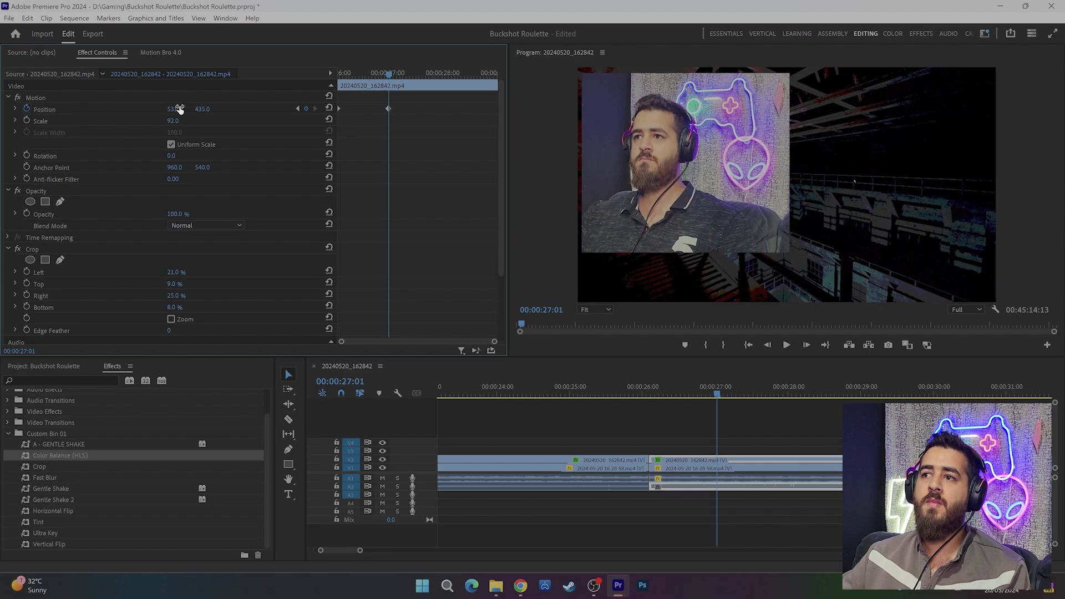
Add Position keyframes at 28:02 and 28:31 sliding the facecam back across the frame.
left_click(788, 395)
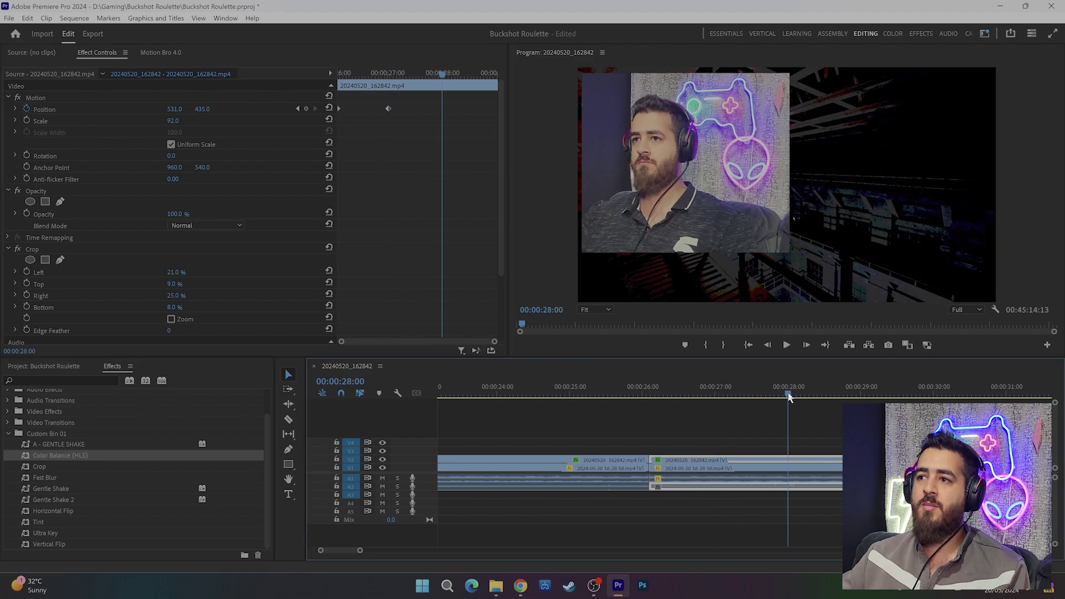
left_click_drag(788, 395, 792, 395)
left_click_drag(177, 109, 215, 111)
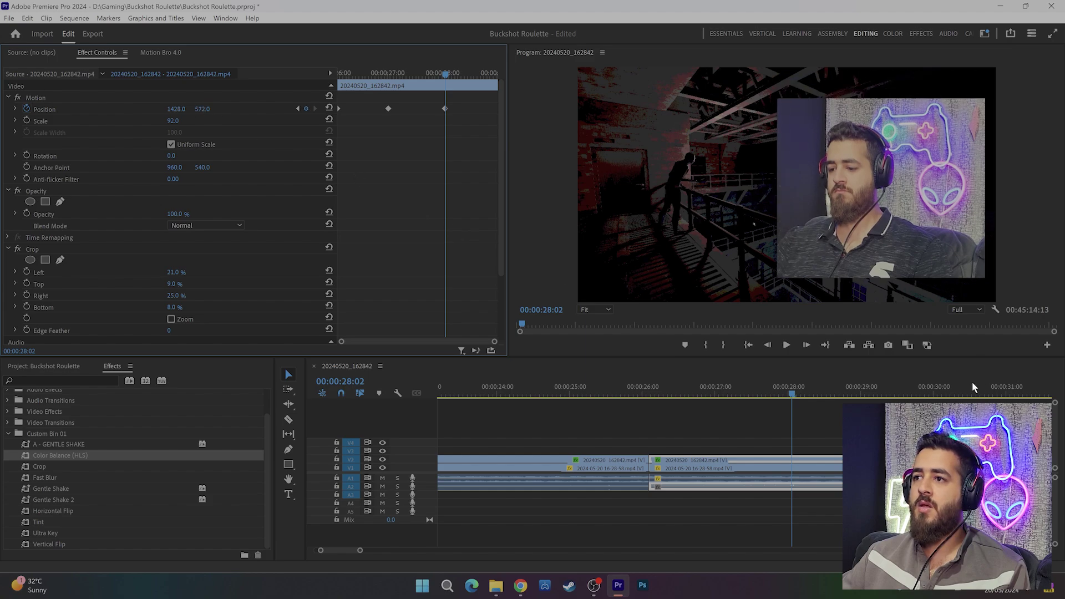
left_click(851, 393)
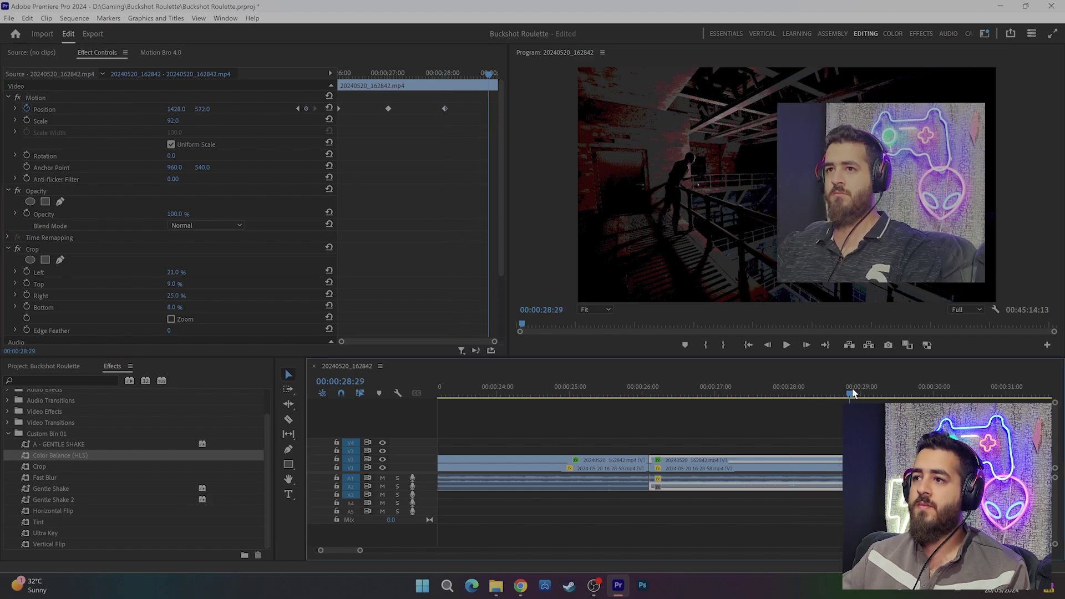
left_click_drag(852, 393, 855, 393)
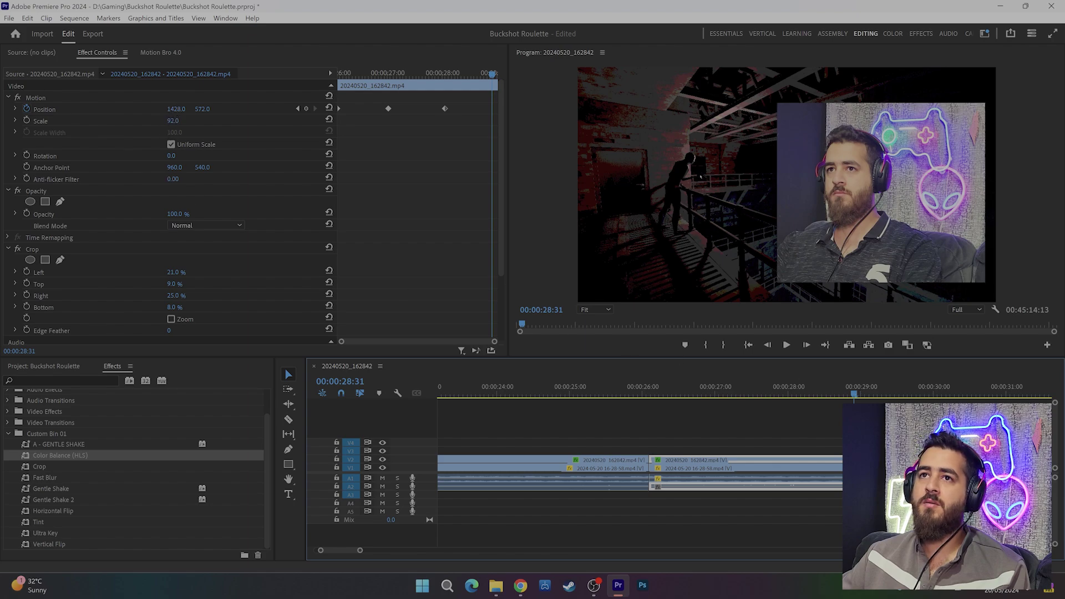
mouse_move(176, 109)
left_mouse_down()
mouse_move(217, 102)
mouse_move(209, 111)
left_mouse_up()
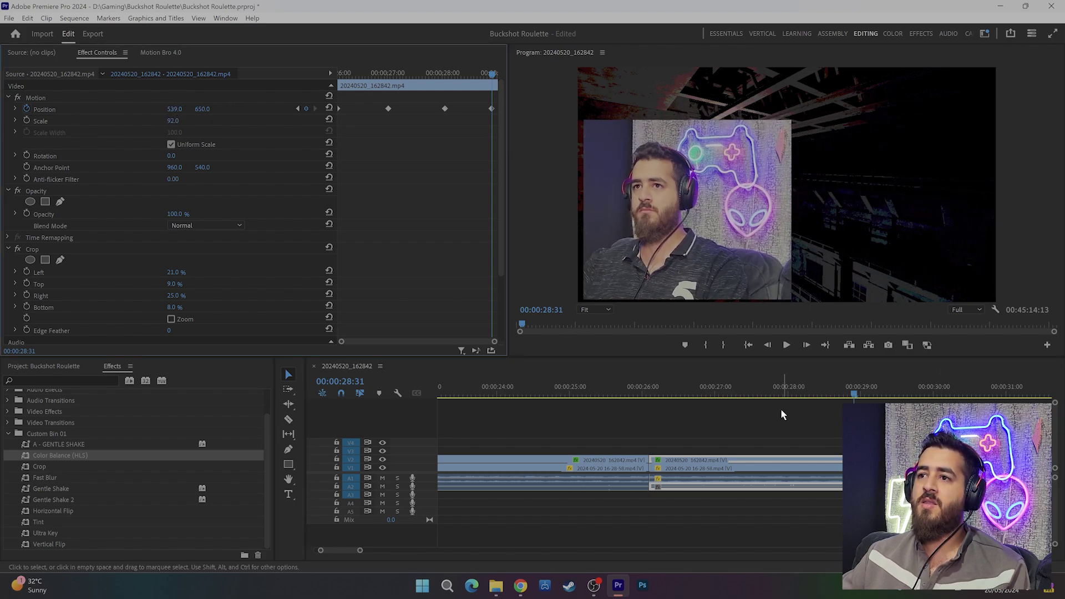
Preview the facecam's position animation and save the project.
left_click(630, 392)
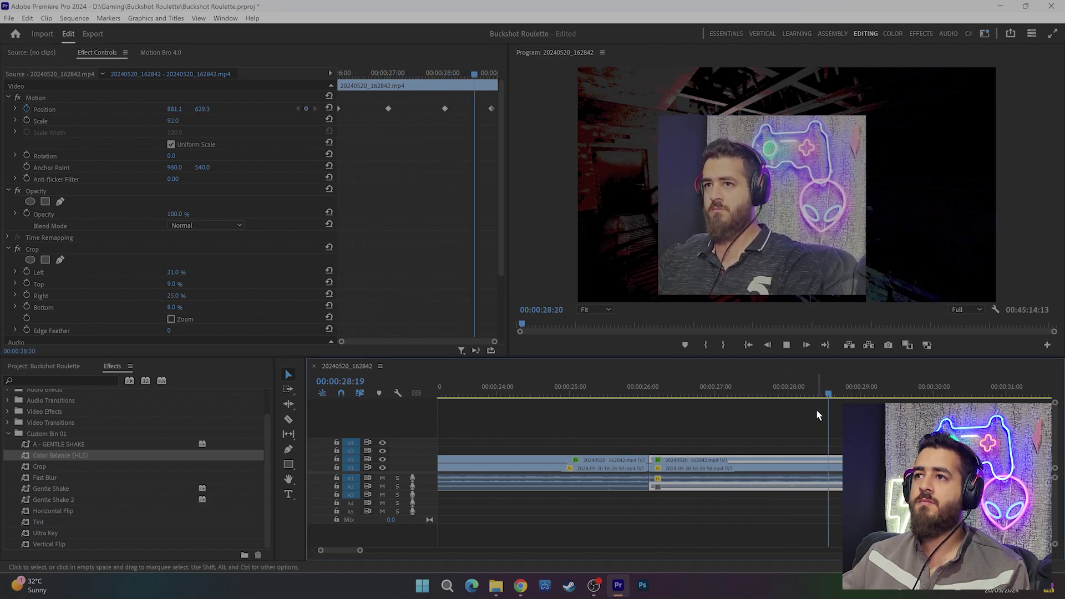
key("space")
mouse_move(660, 395)
left_mouse_down()
mouse_move(730, 395)
mouse_move(719, 396)
left_mouse_up()
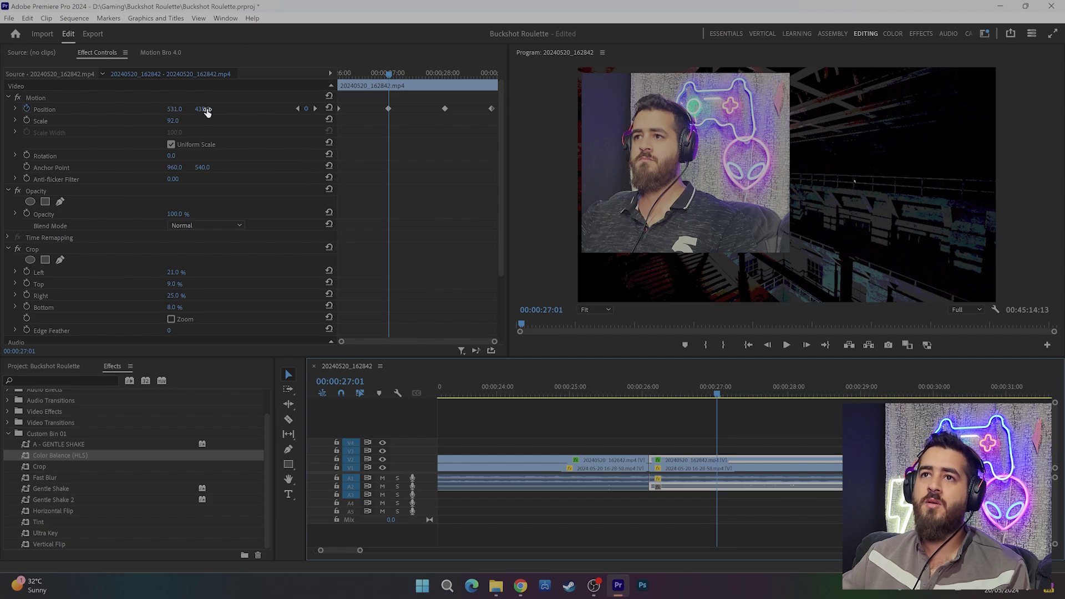
key("ctrl+s")
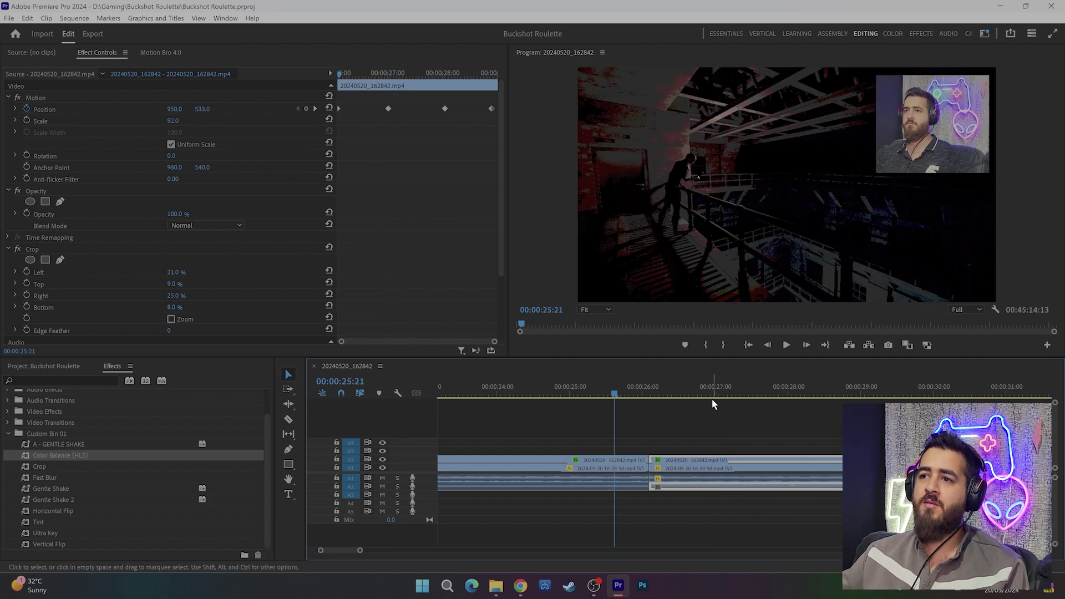
key("space")
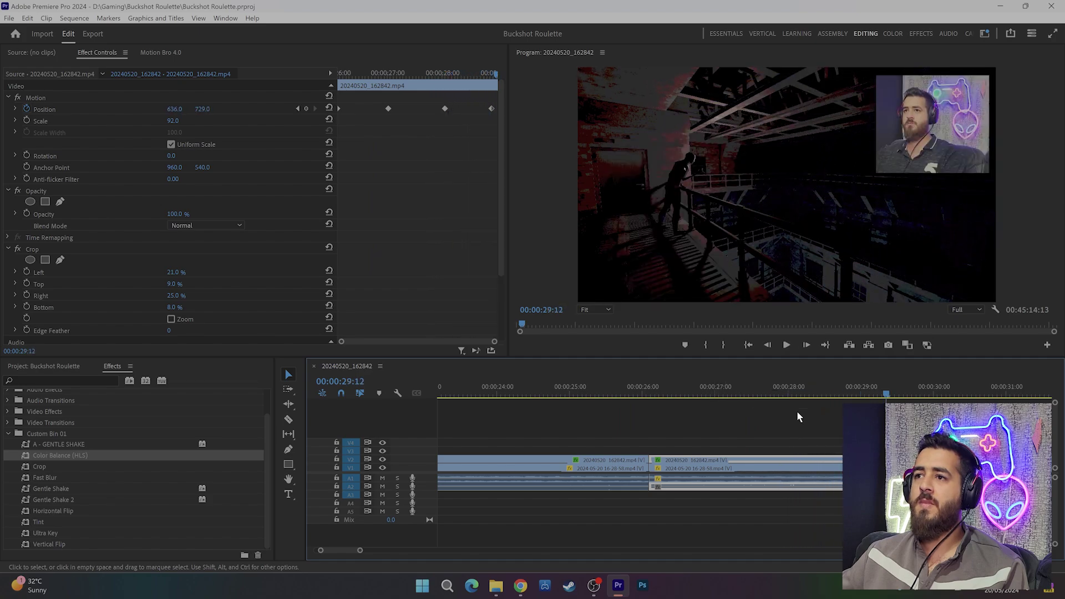
left_click_drag(647, 396, 651, 396)
key("Left")
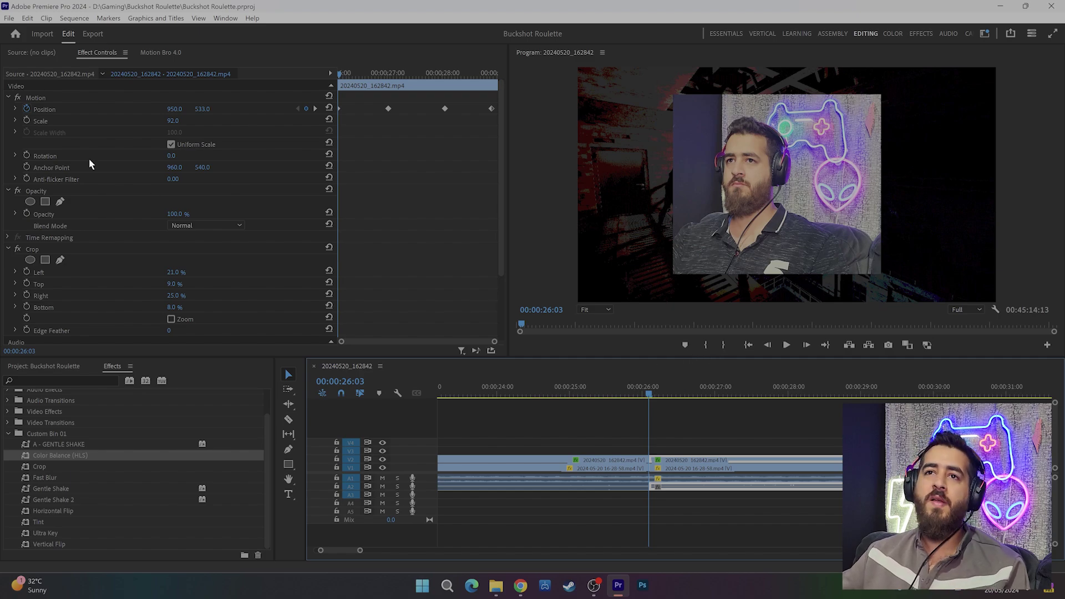
Keyframe the facecam's Scale from about 53.6 to 169 starting near 26:25, then preview.
left_click(26, 120)
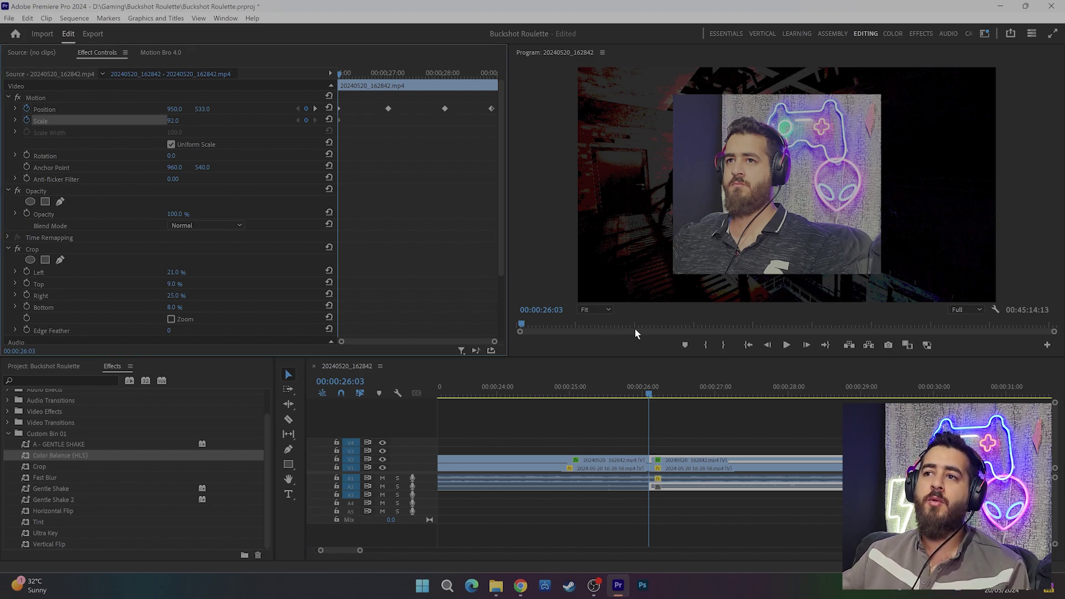
left_click(688, 393)
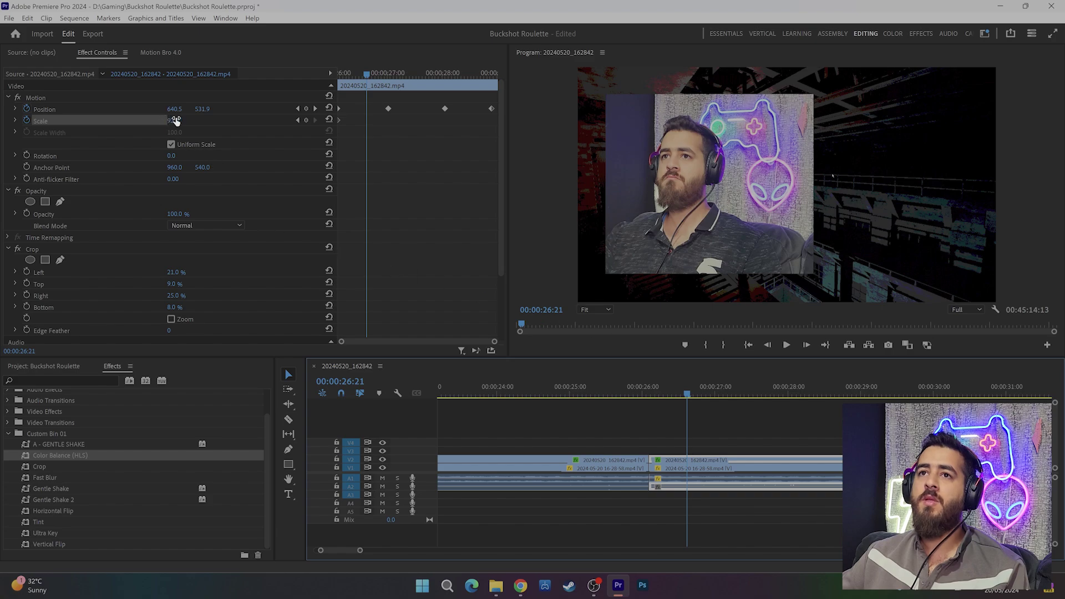
left_click(695, 393)
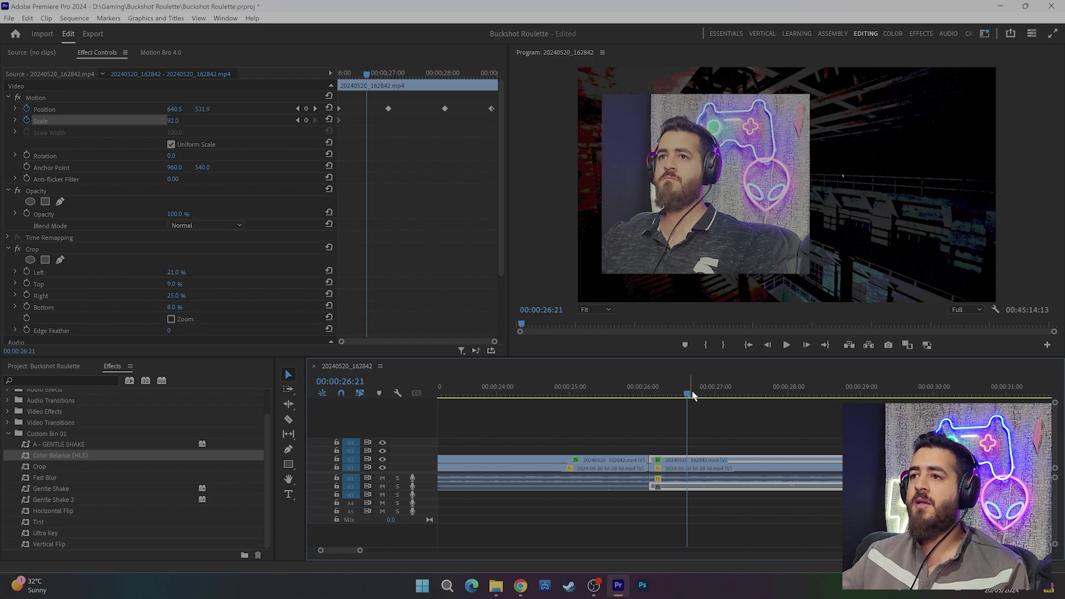
left_click_drag(176, 122, 166, 121)
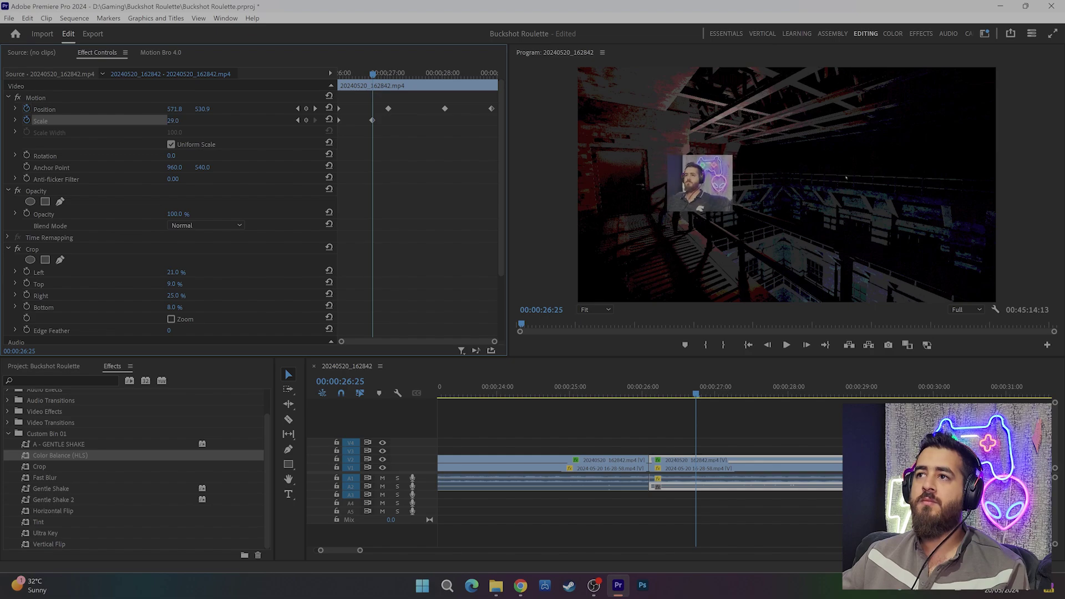
left_click(747, 393)
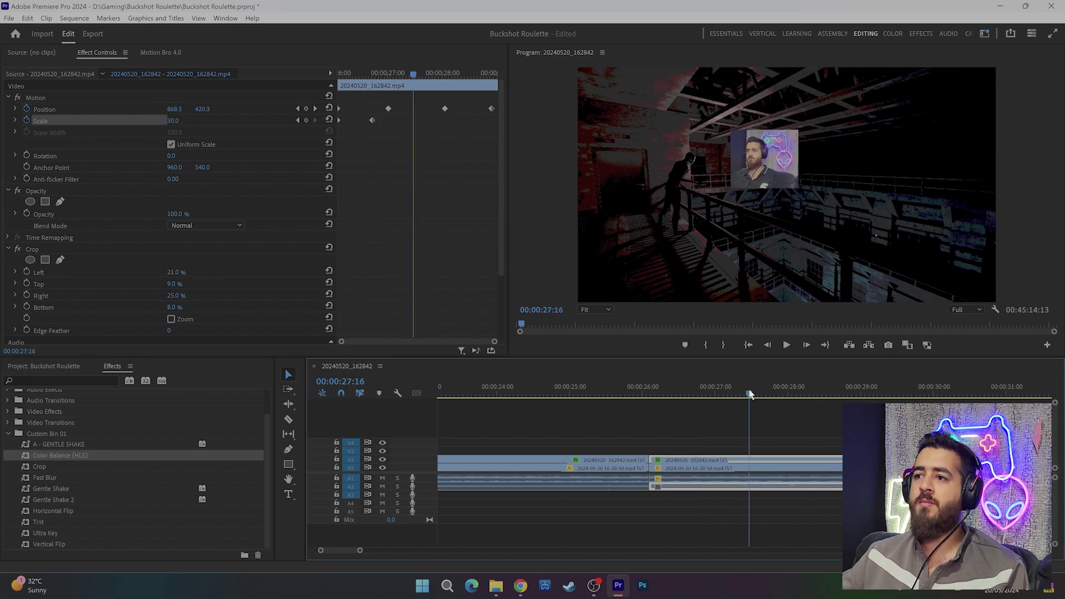
left_click(647, 380)
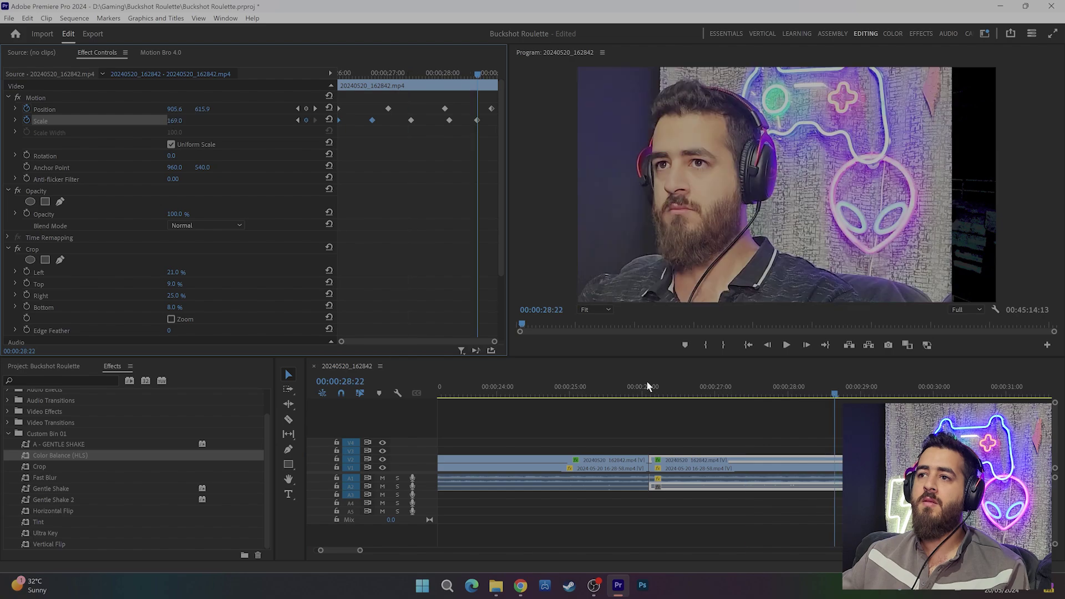
key("space")
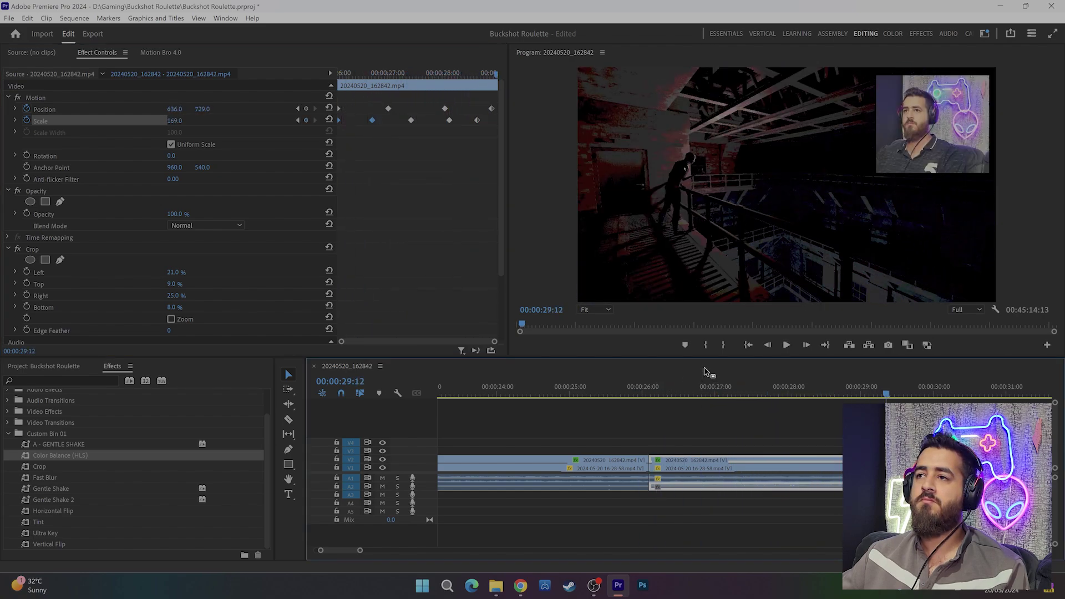
key("space")
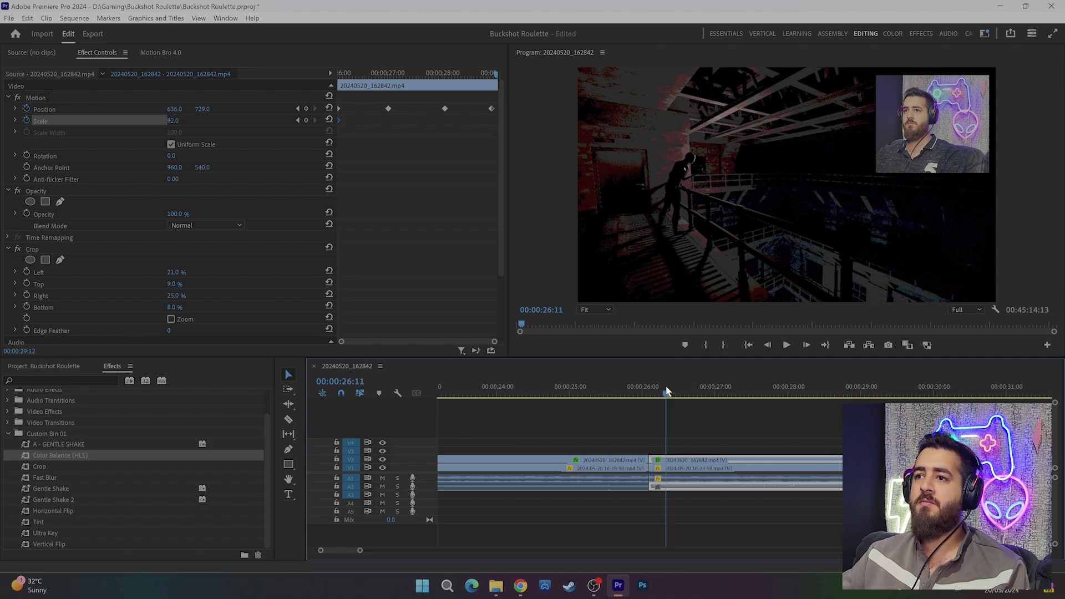
key("space")
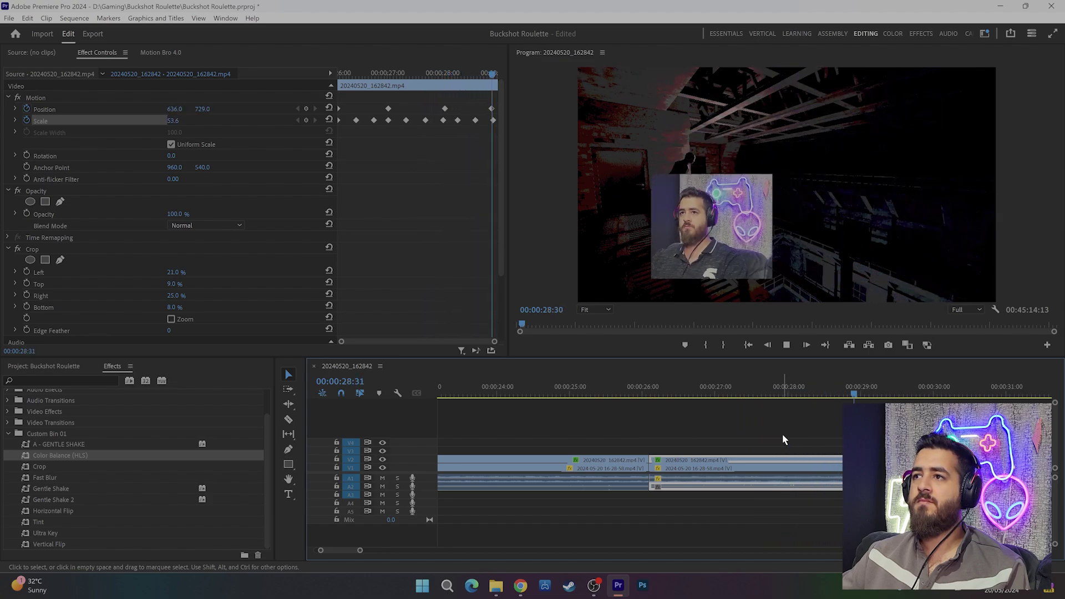
key("space")
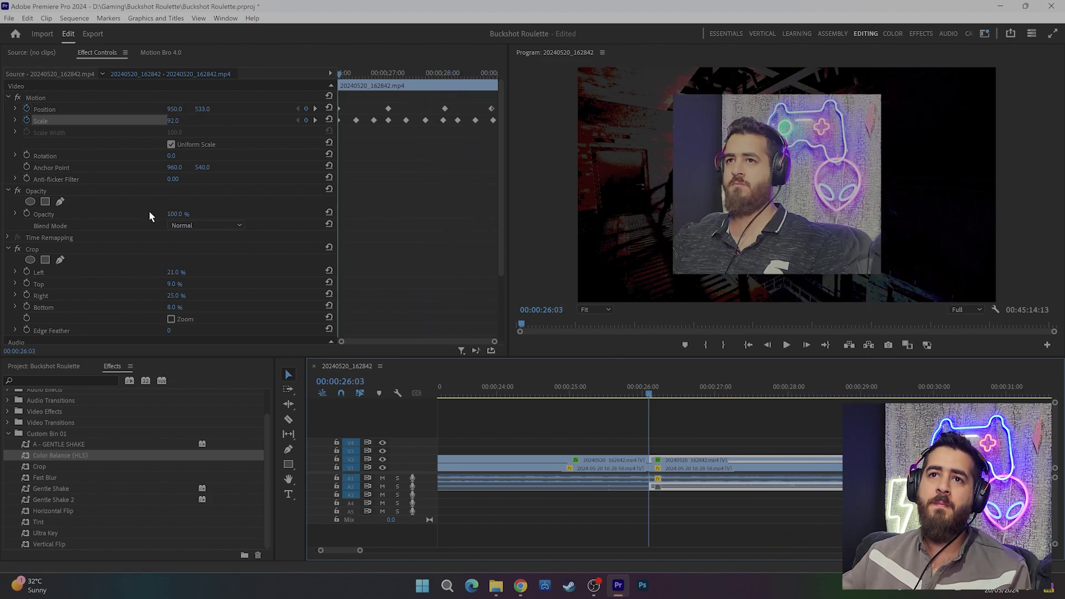
Keyframe the facecam's Rotation at 26° then -38° a few frames later, and save.
left_click(26, 155)
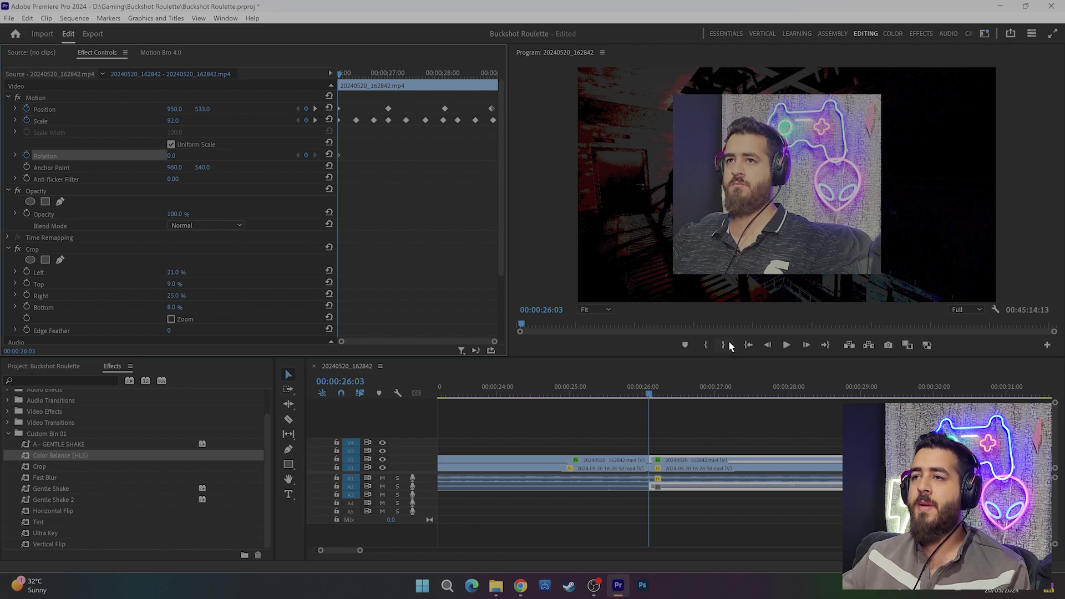
key("Right")
key("Right")
key("Right")
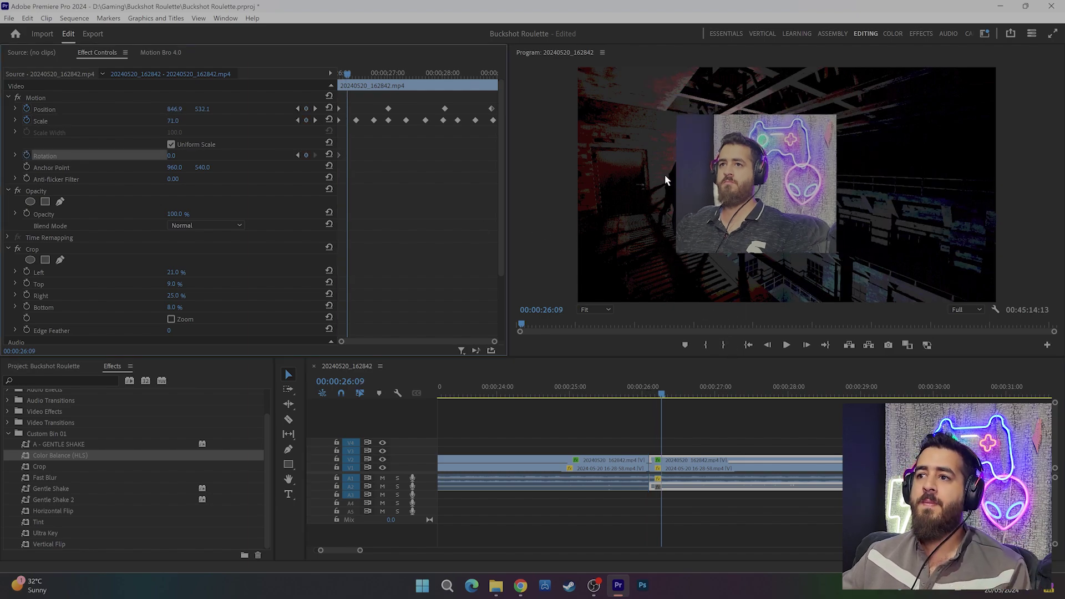
key("Right")
key("Right")
key("Right")
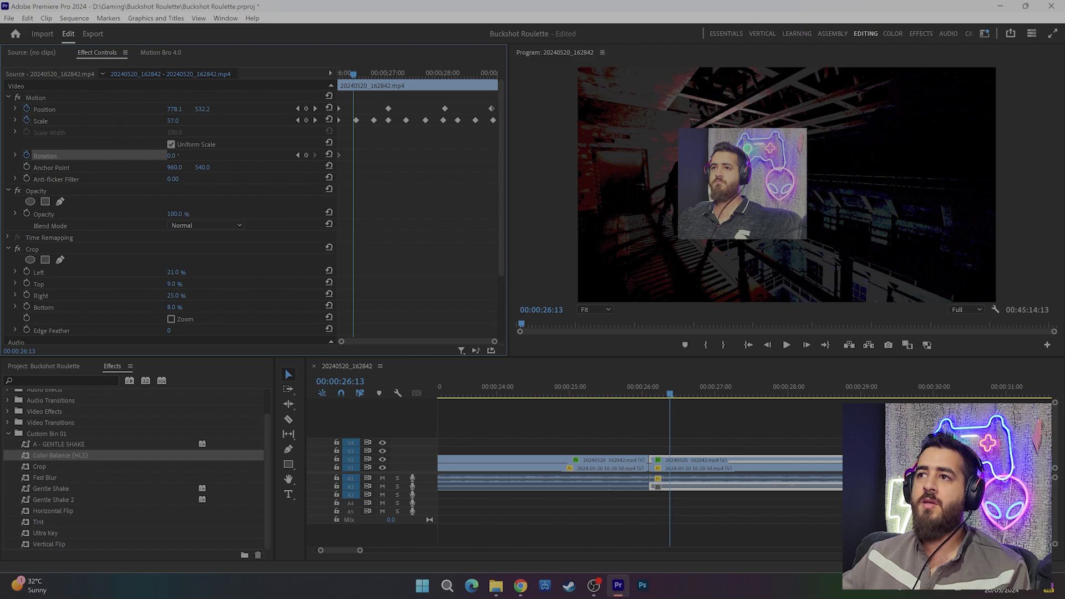
left_click_drag(171, 155, 186, 155)
key("Right")
key("Right")
key("Right")
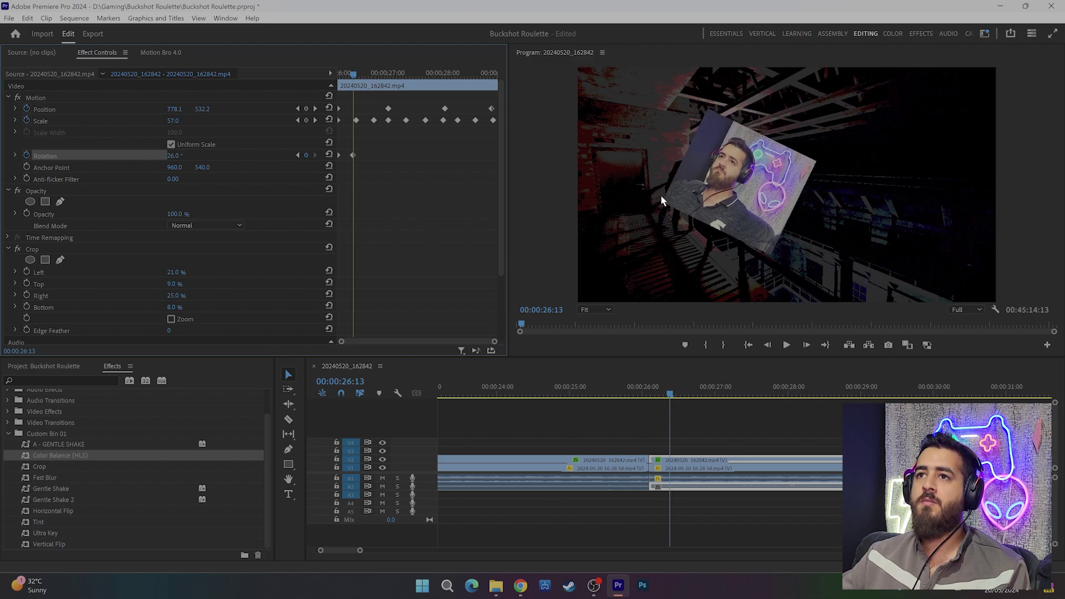
key("Right")
key("Right")
key("Right")
key("Right")
key("Right")
key("Right")
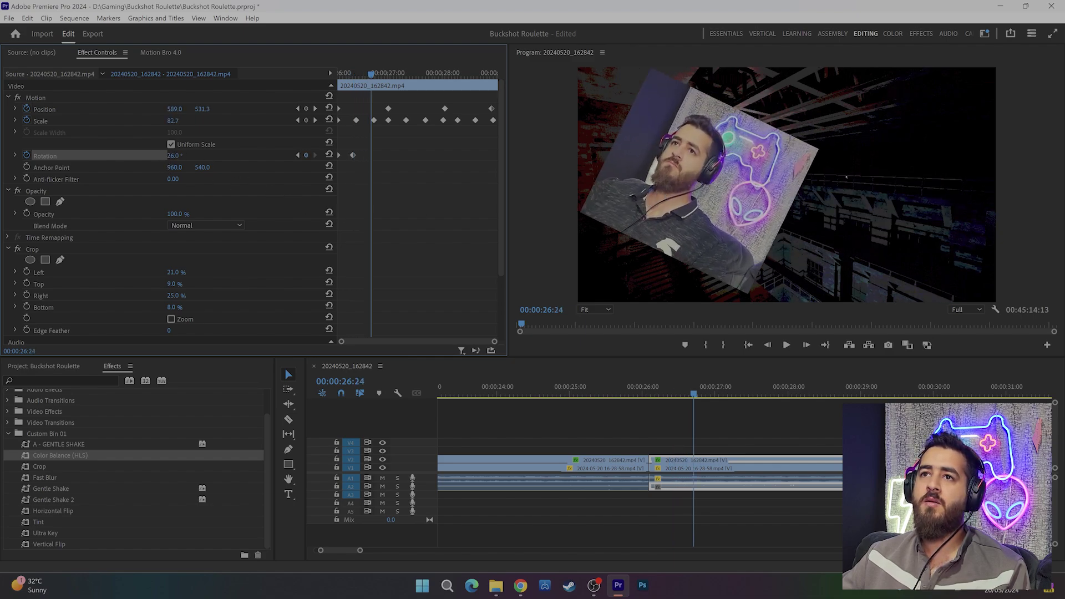
left_click_drag(173, 155, 137, 156)
key("Right")
key("Right")
key("Right")
key("Right")
key("Right")
key("Right")
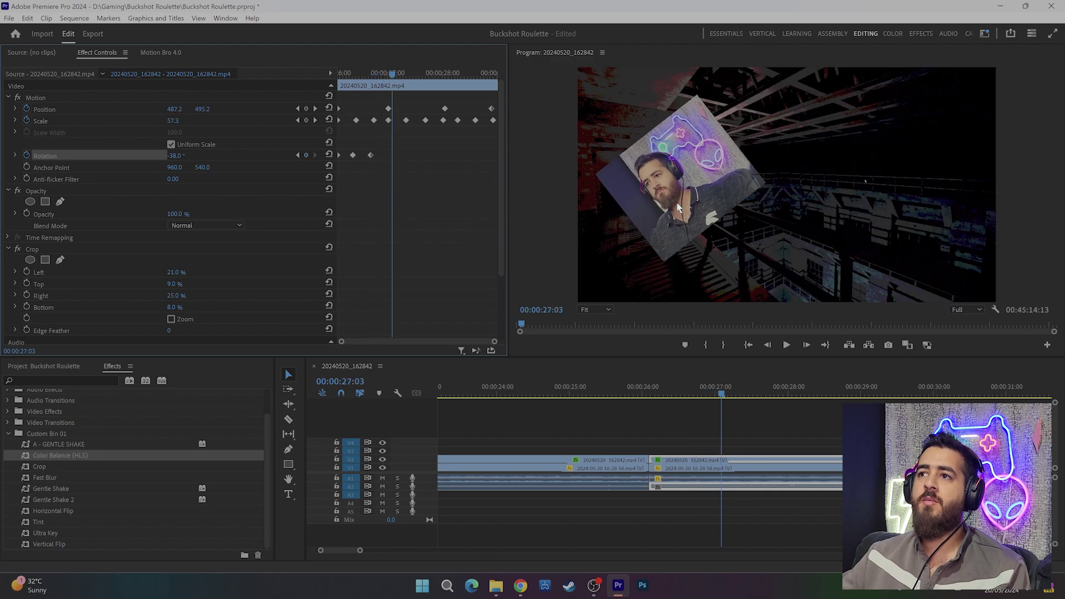
key("Right")
key("Right")
key("Right")
key("ctrl+s")
Undo a stray rotation keyframe edit and preview the combined move, scale and tilt.
left_click(831, 419)
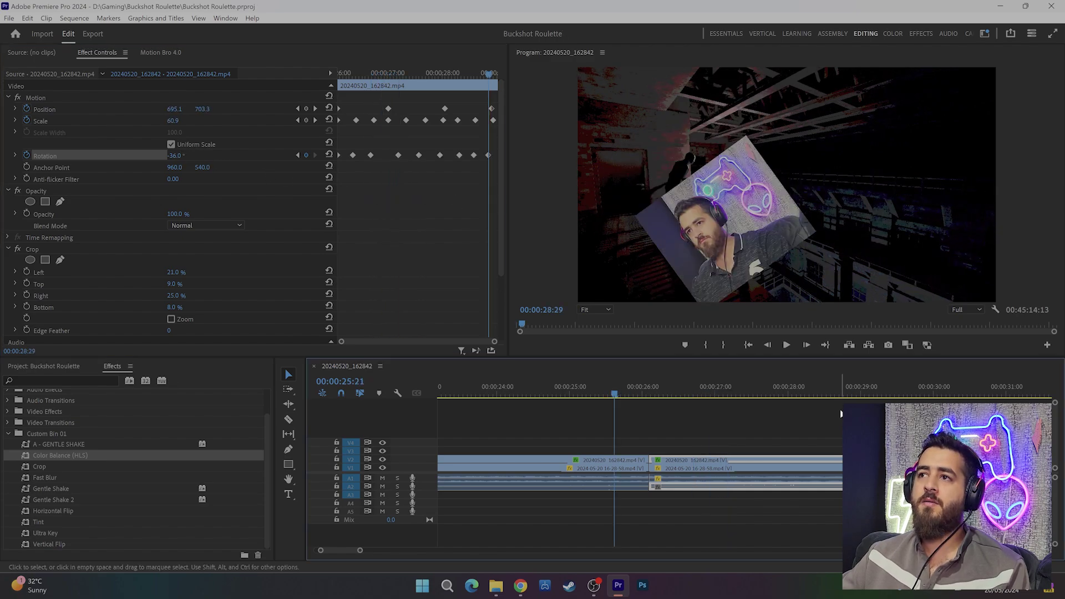
key("Up")
key("space")
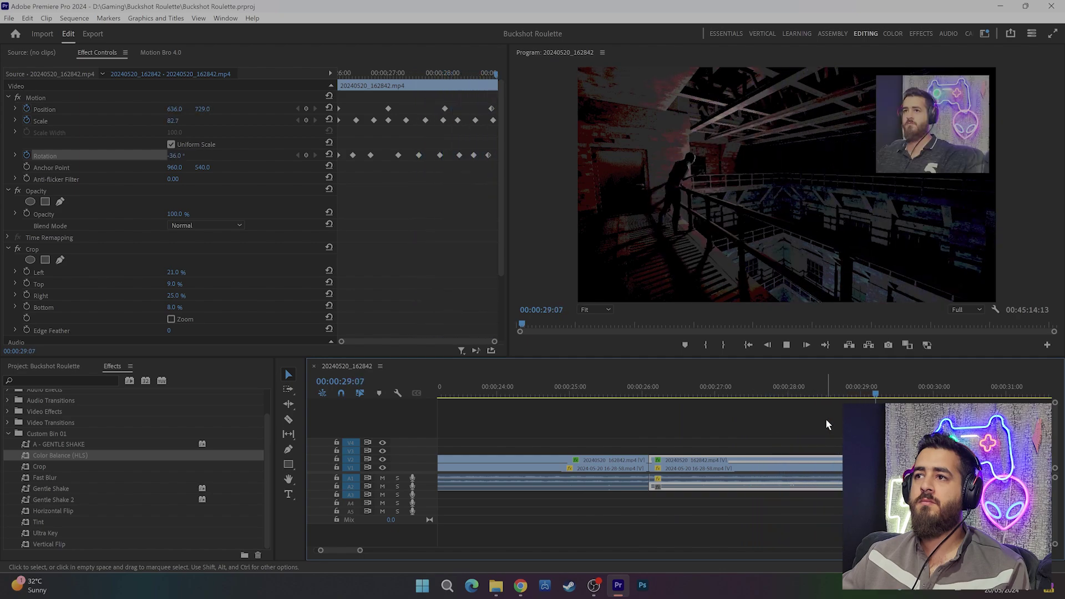
key("space")
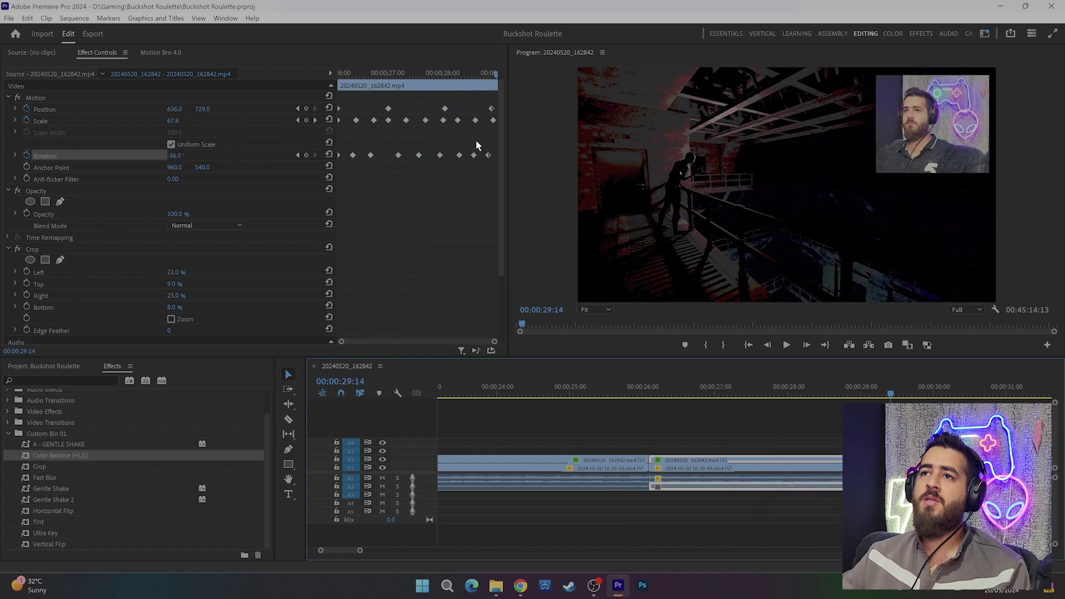
left_click_drag(476, 145, 398, 169)
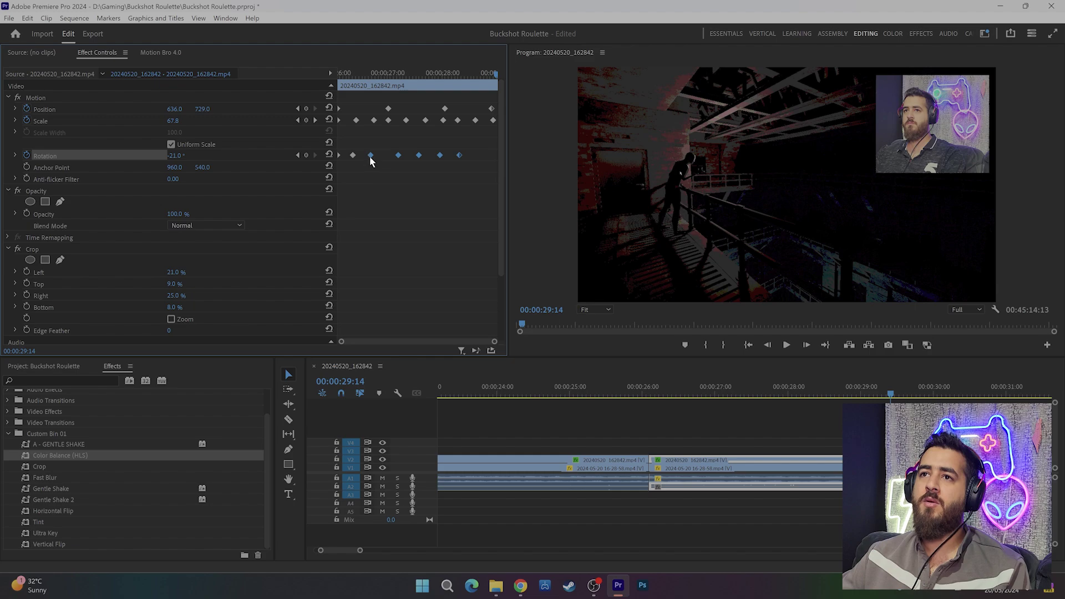
key("ctrl+z")
left_click(608, 390)
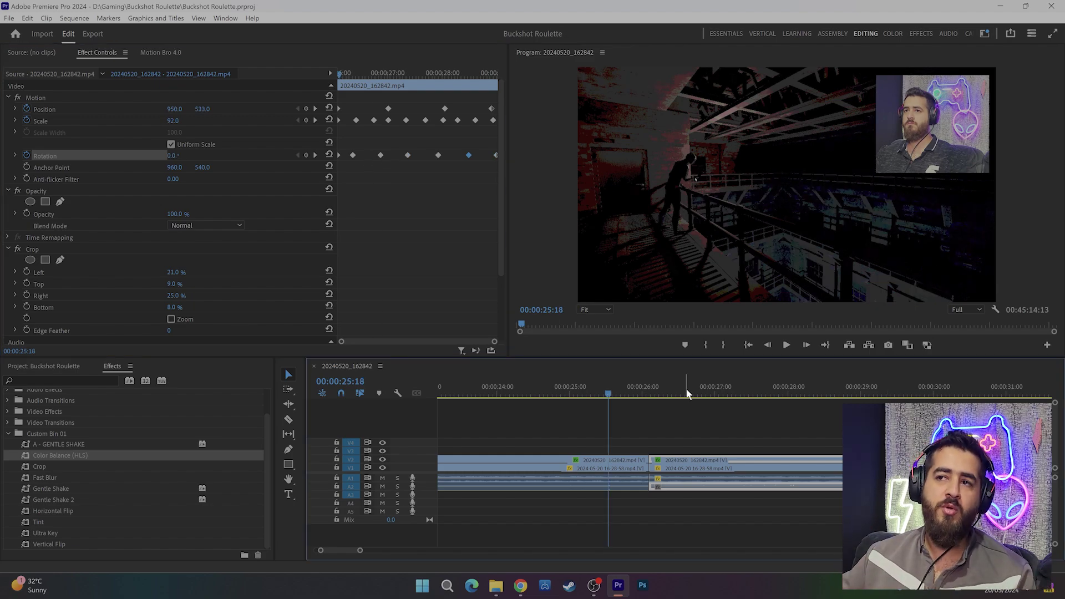
key("space")
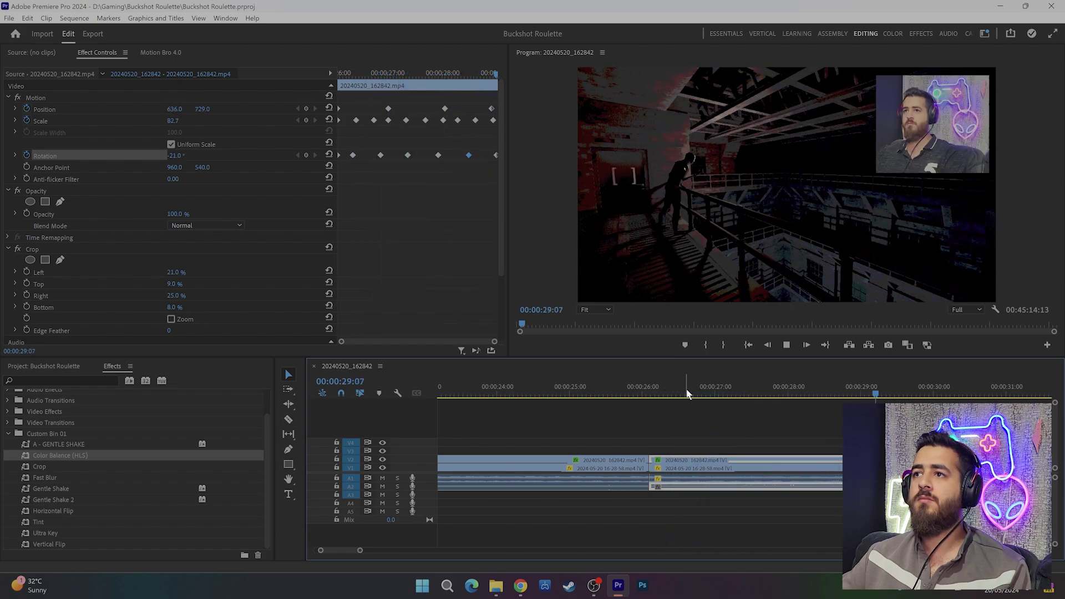
key("space")
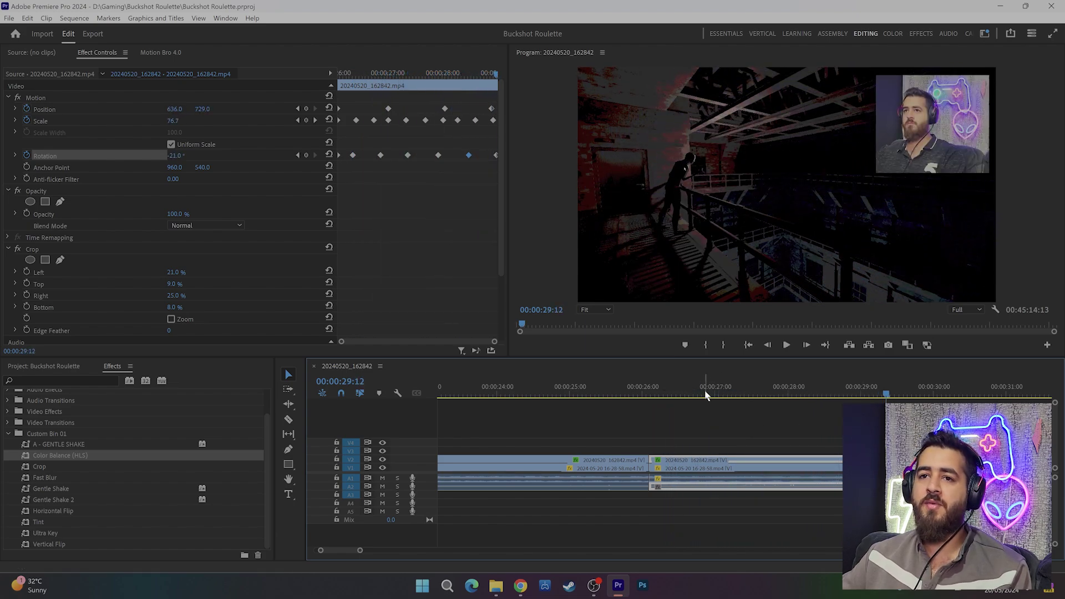
left_click(705, 393)
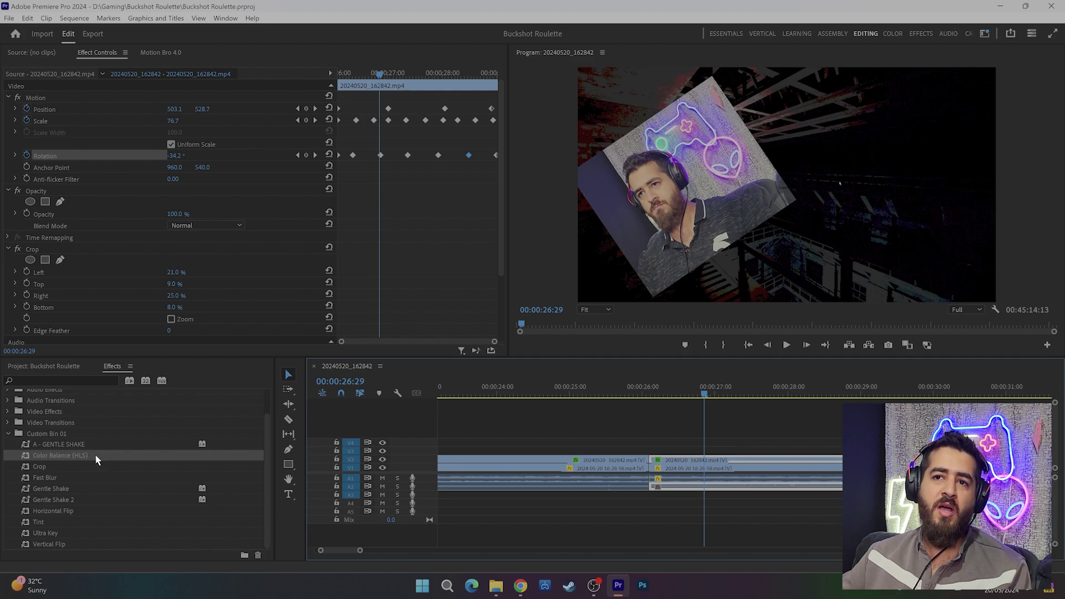
Apply Color Balance (HLS) to the facecam and keyframe Hue rising from clip start to end.
left_click_drag(113, 454, 412, 282)
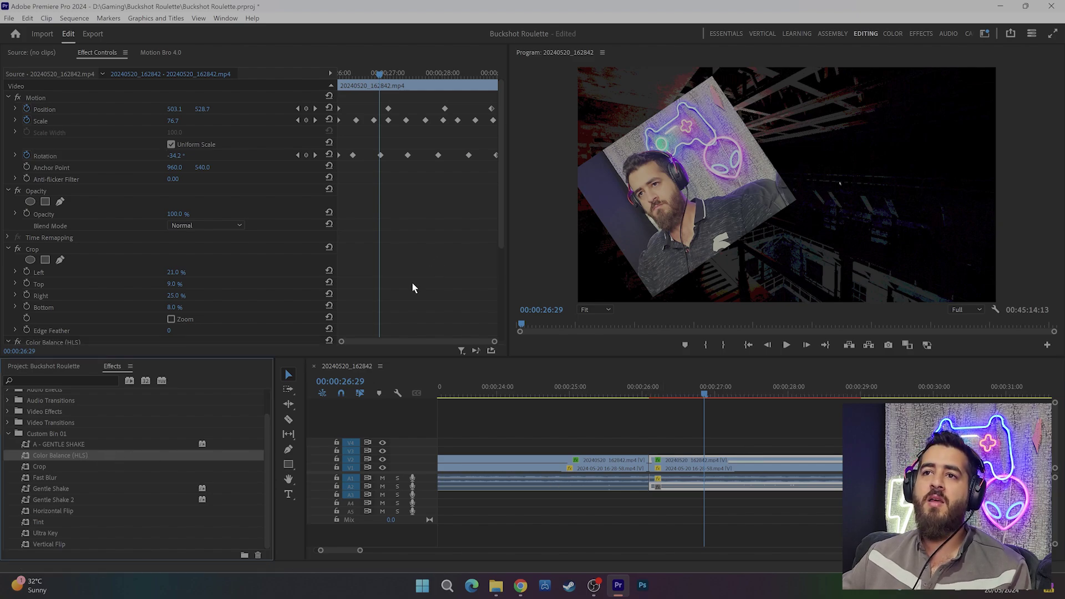
left_click_drag(391, 78, 254, 78)
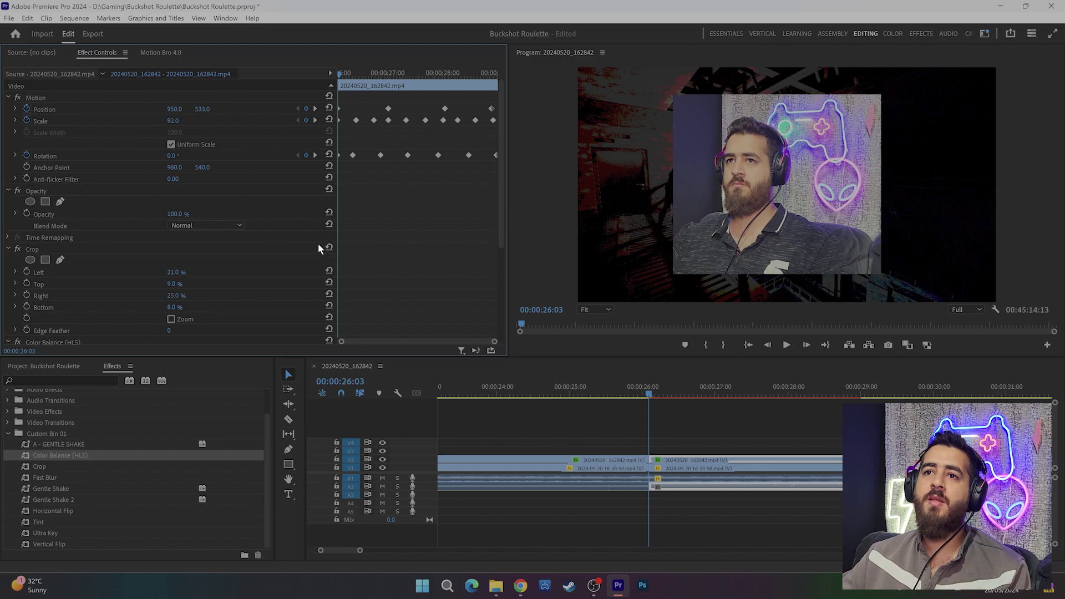
scroll(16, 233, "down", 5)
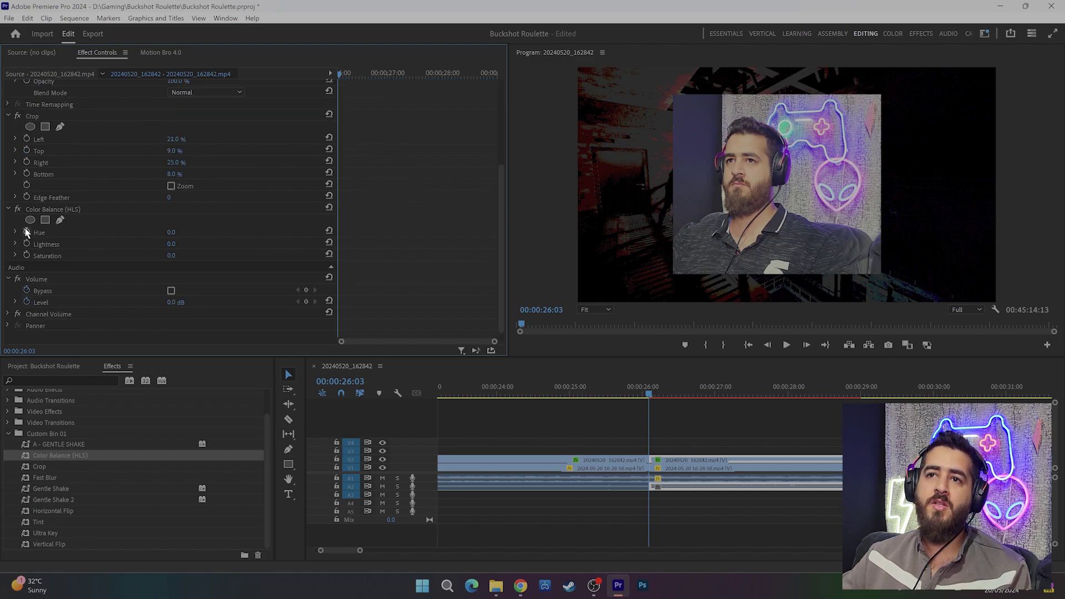
left_click(26, 231)
left_click_drag(349, 75, 491, 81)
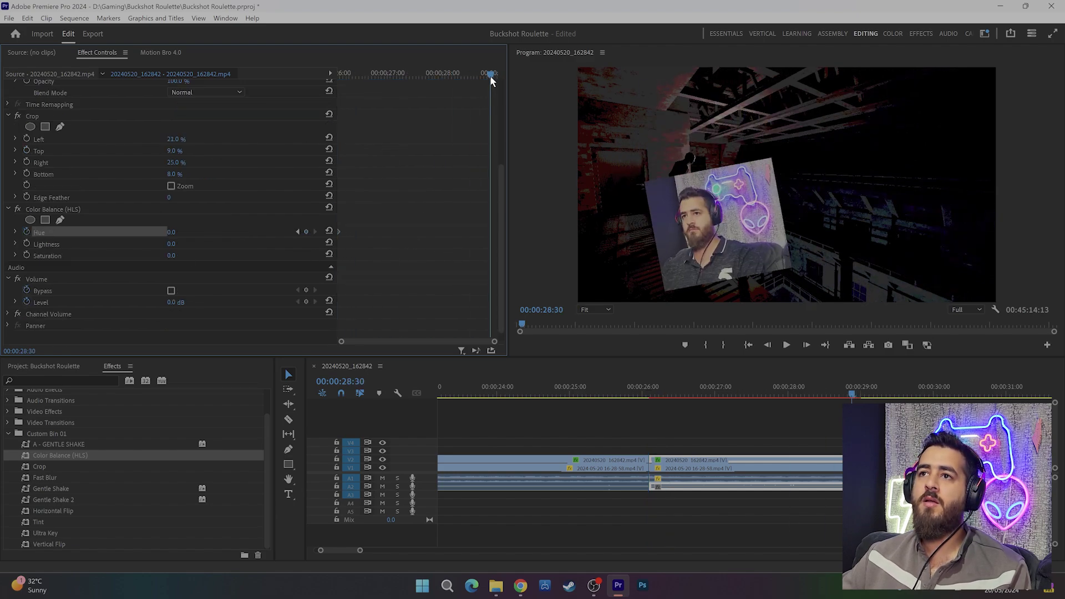
left_click_drag(170, 232, 233, 233)
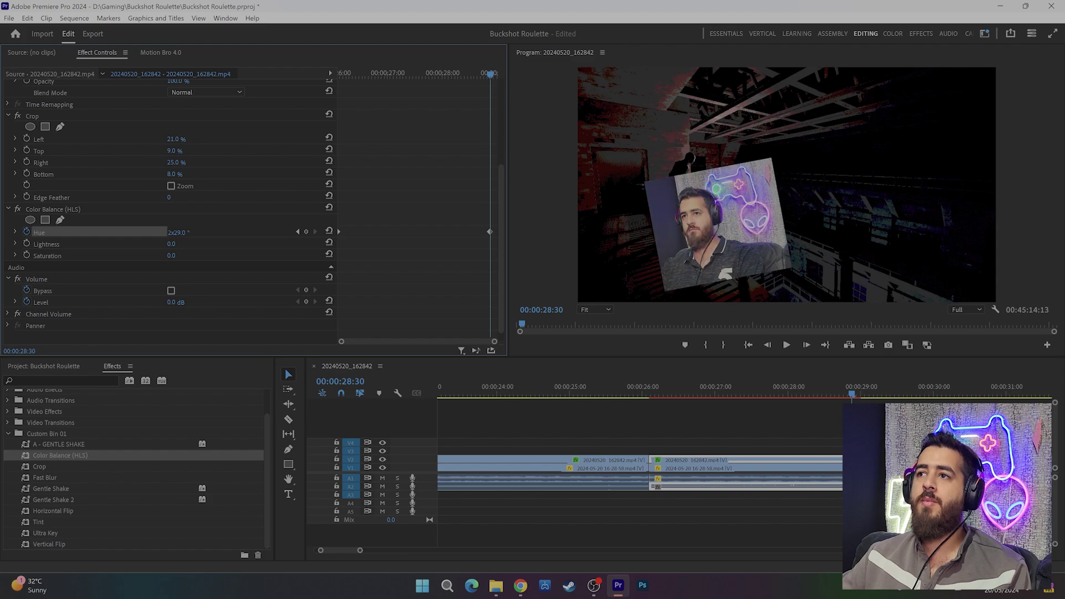
Preview the hue shift and return to the start of the facecam clip.
left_click(631, 397)
key("space")
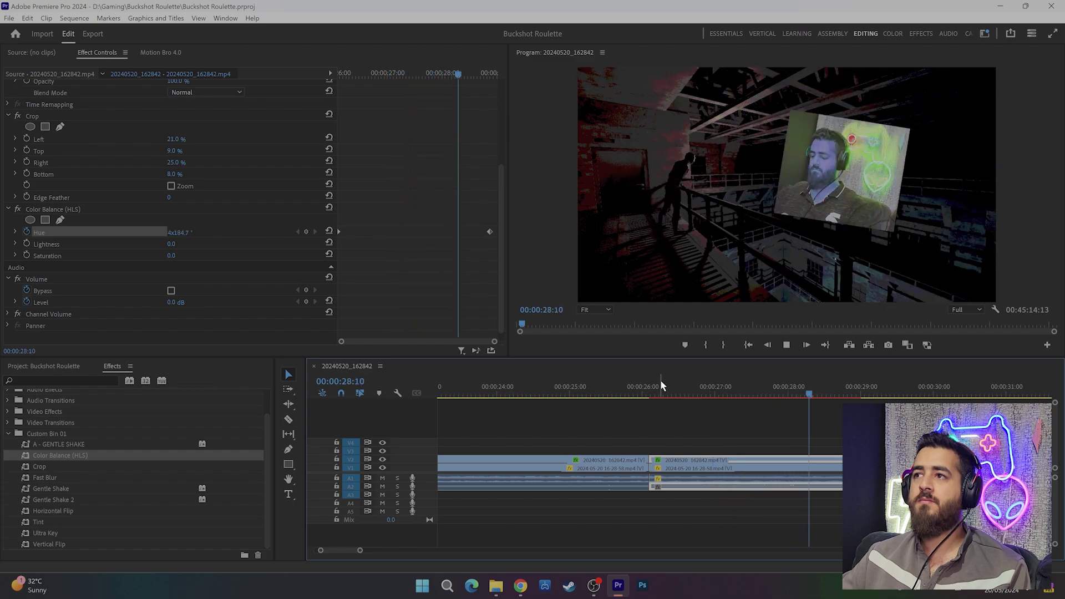
left_click(730, 394)
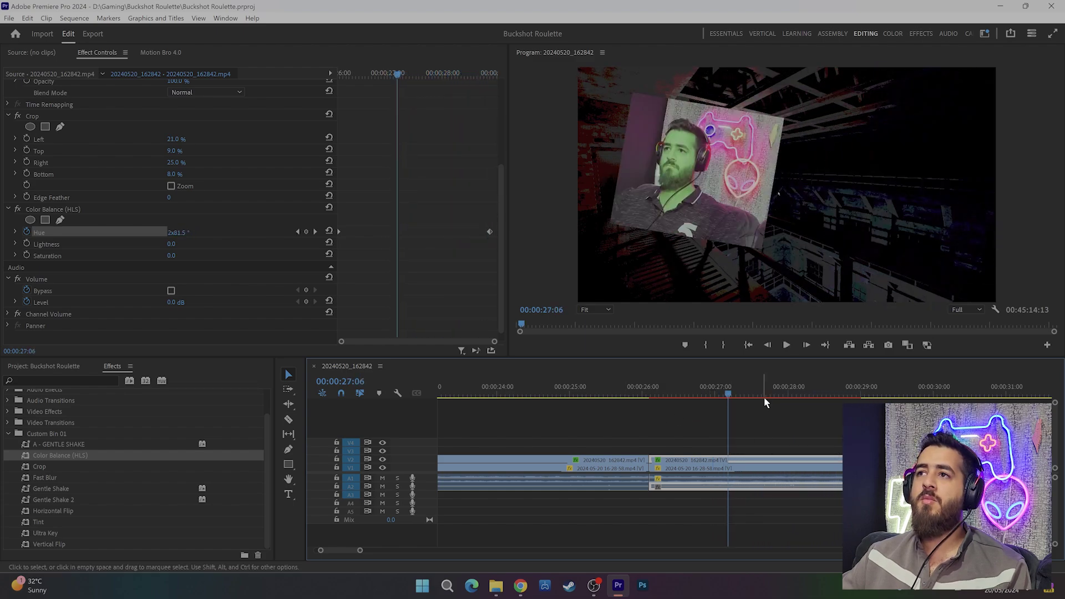
key("Left")
key("Left")
key("Left")
scroll(645, 410, "up", 2)
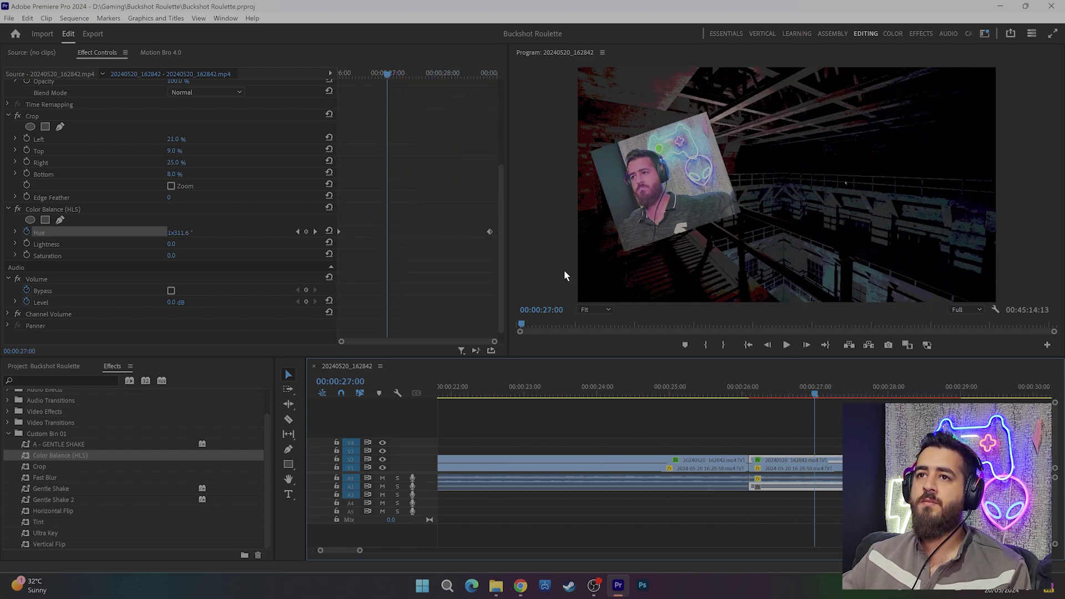
scroll(255, 208, "up", 4)
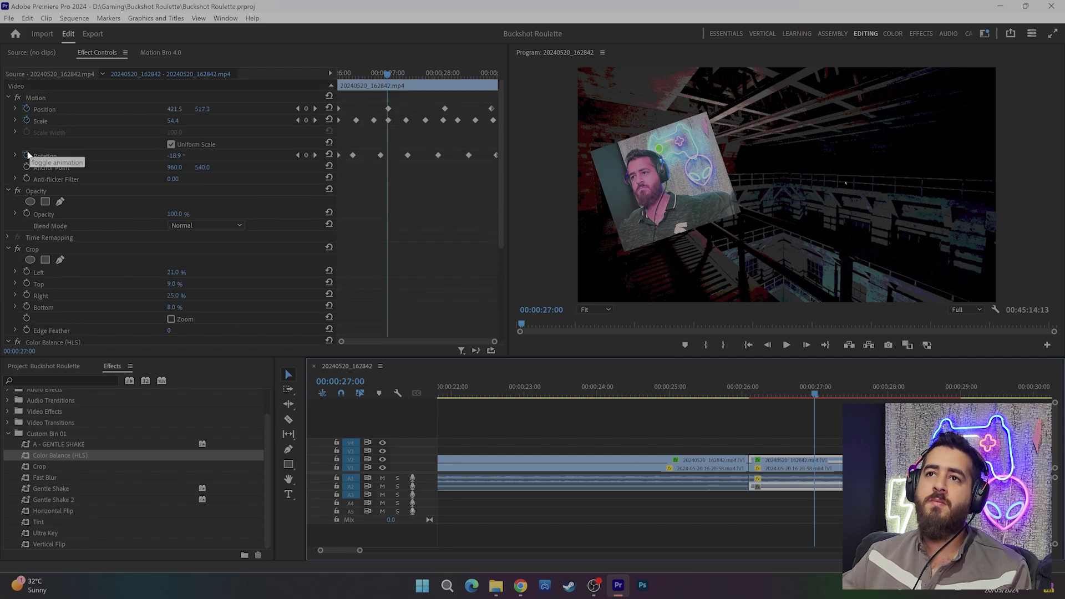
left_click_drag(388, 76, 339, 78)
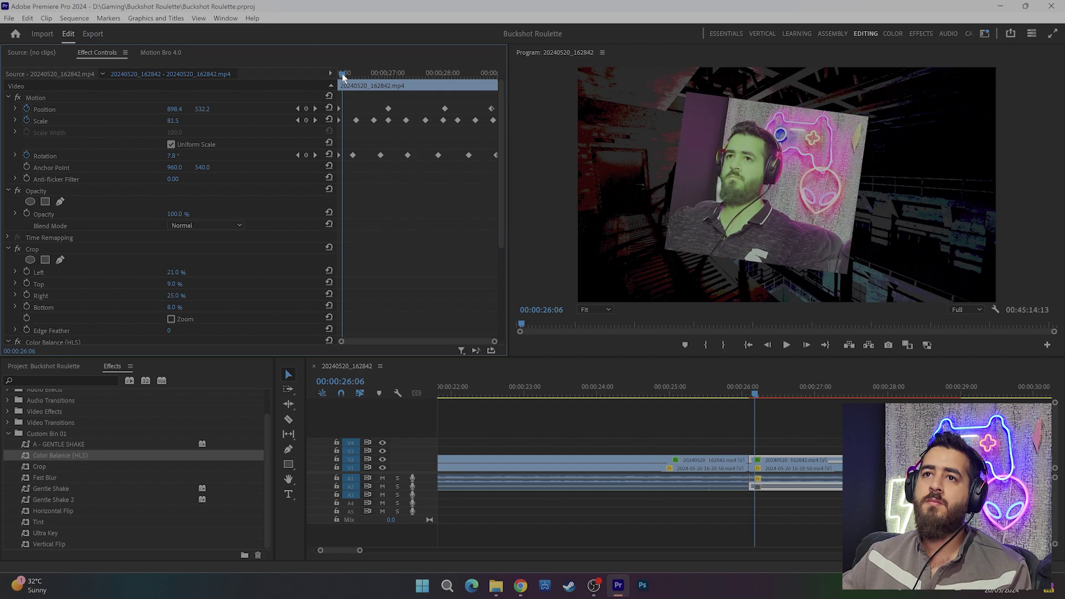
Delete the facecam's Rotation keyframes and preview the remaining animation.
left_click(25, 155)
key("Return")
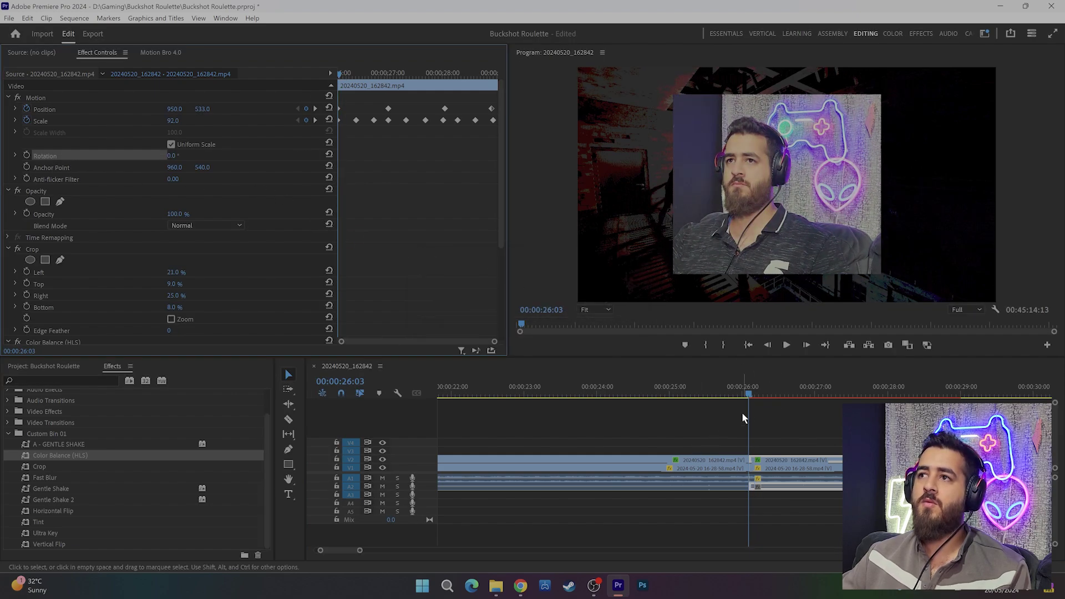
key("space")
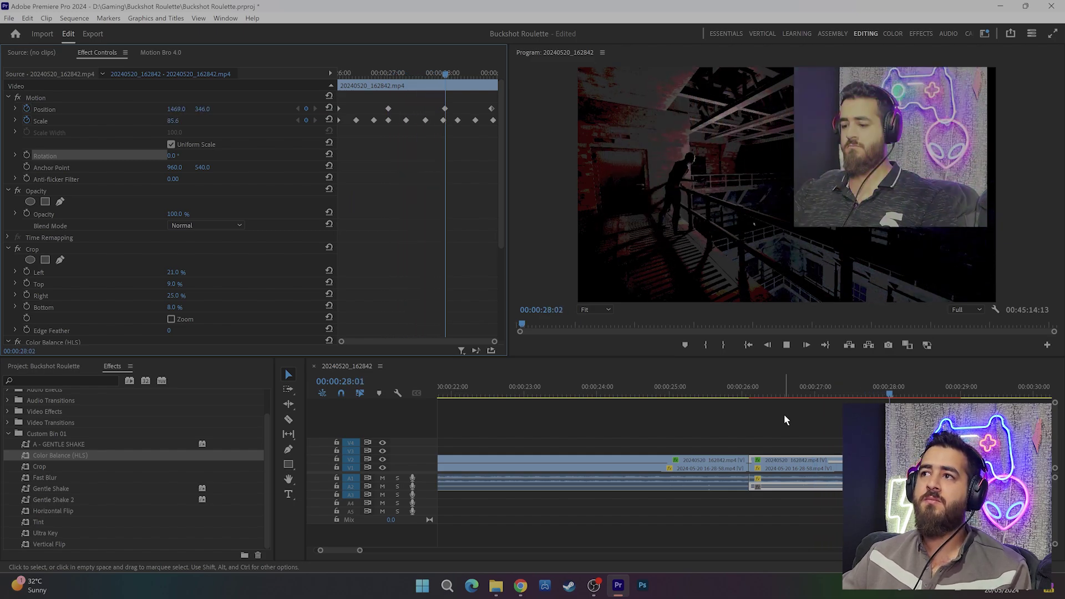
key("space")
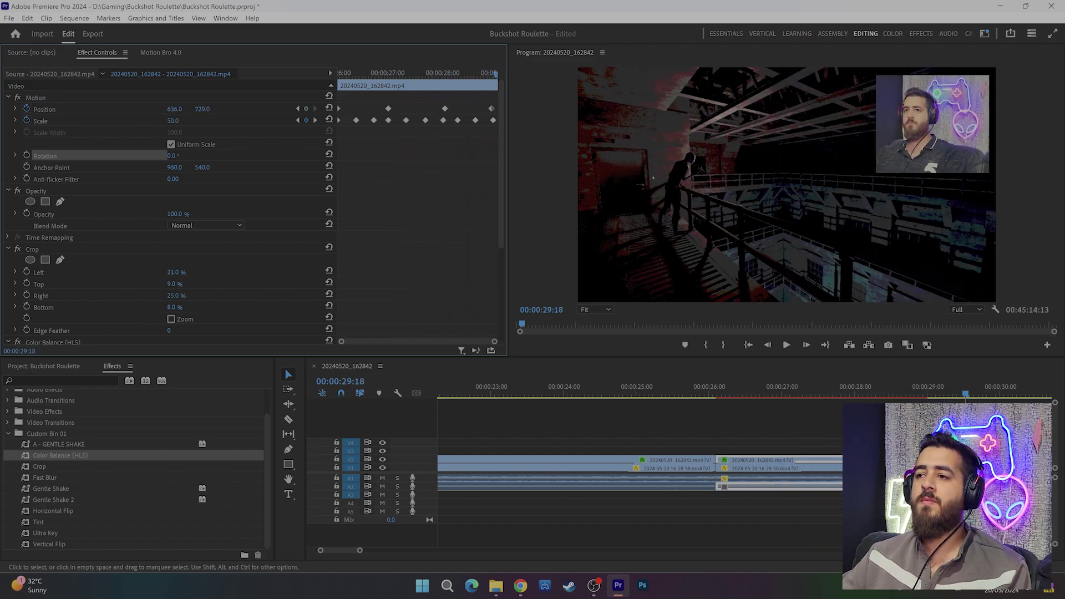
Delete the stray audio clip on tracks A2/A3.
left_click(788, 408)
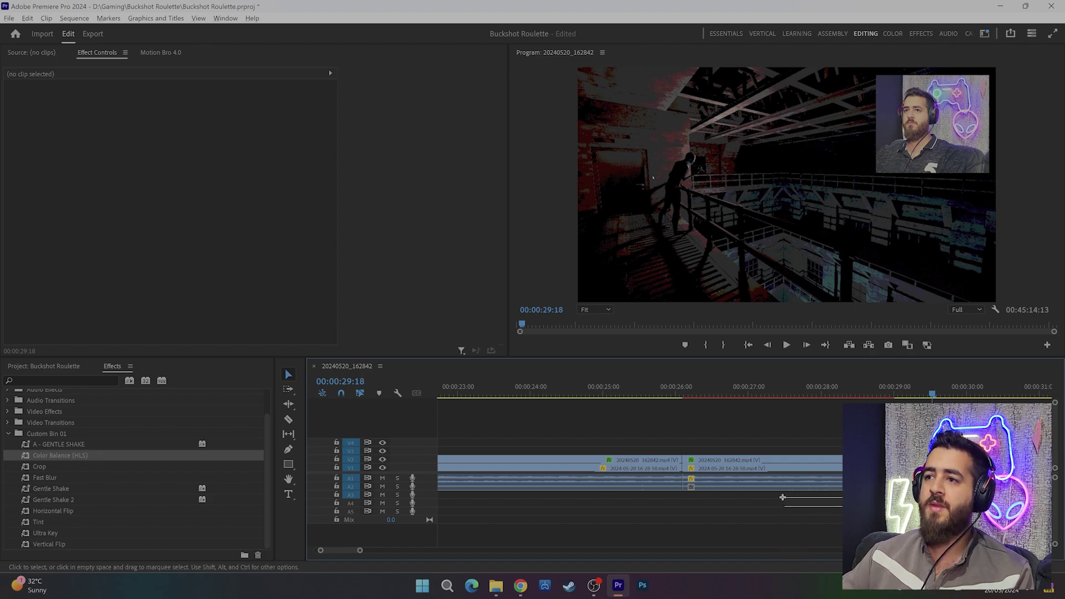
left_click_drag(782, 497, 738, 494)
key("Delete")
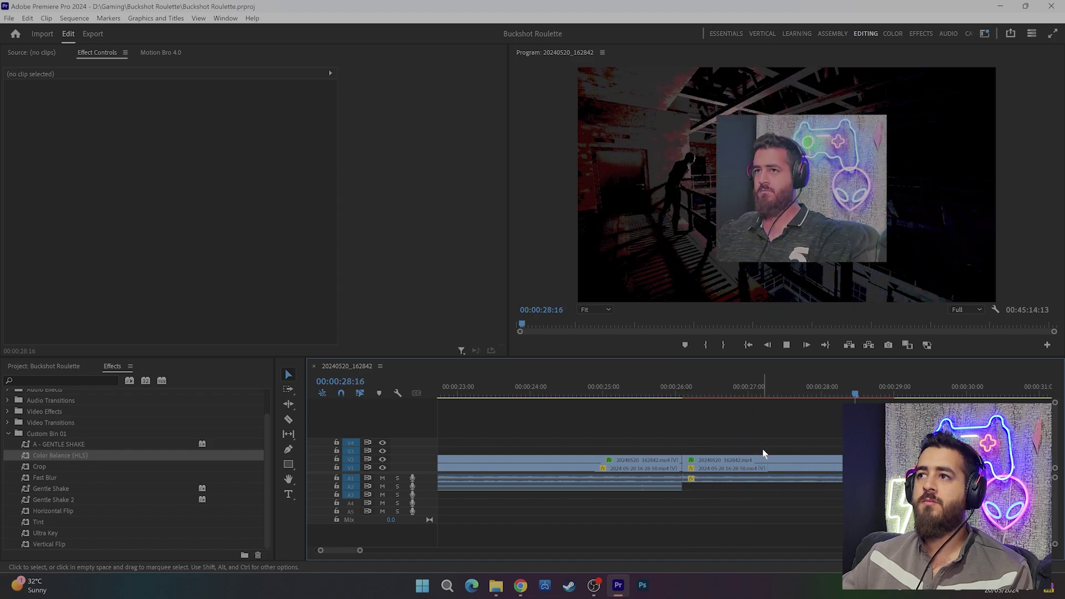
Apply a new Audio Gain value to the A1 audio clip alone, then save.
key("space")
left_click(775, 481)
left_click(763, 484)
left_click(763, 479, "alt")
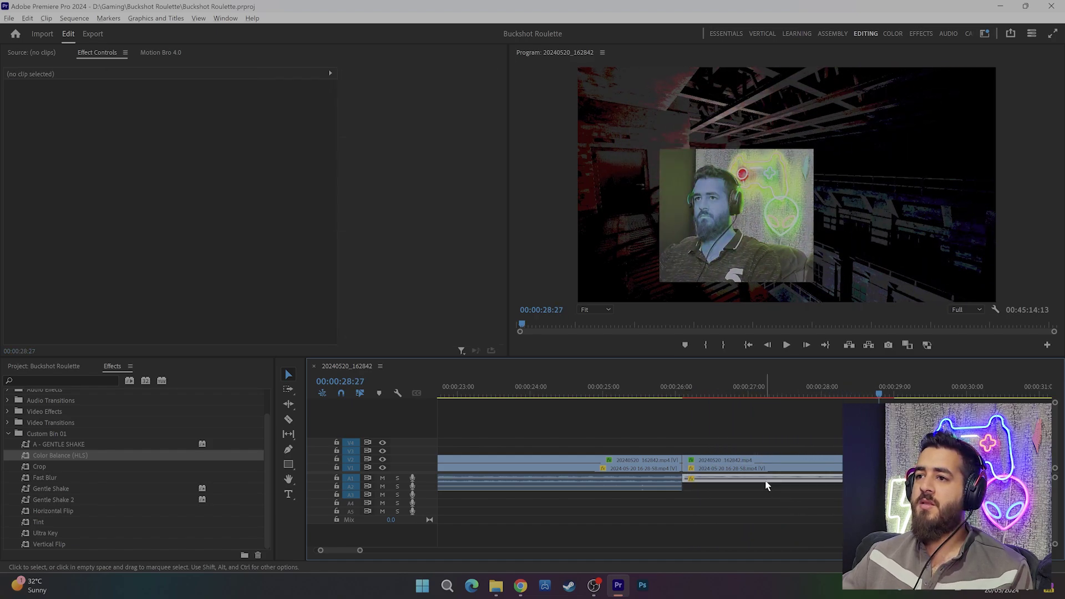
left_click(534, 295)
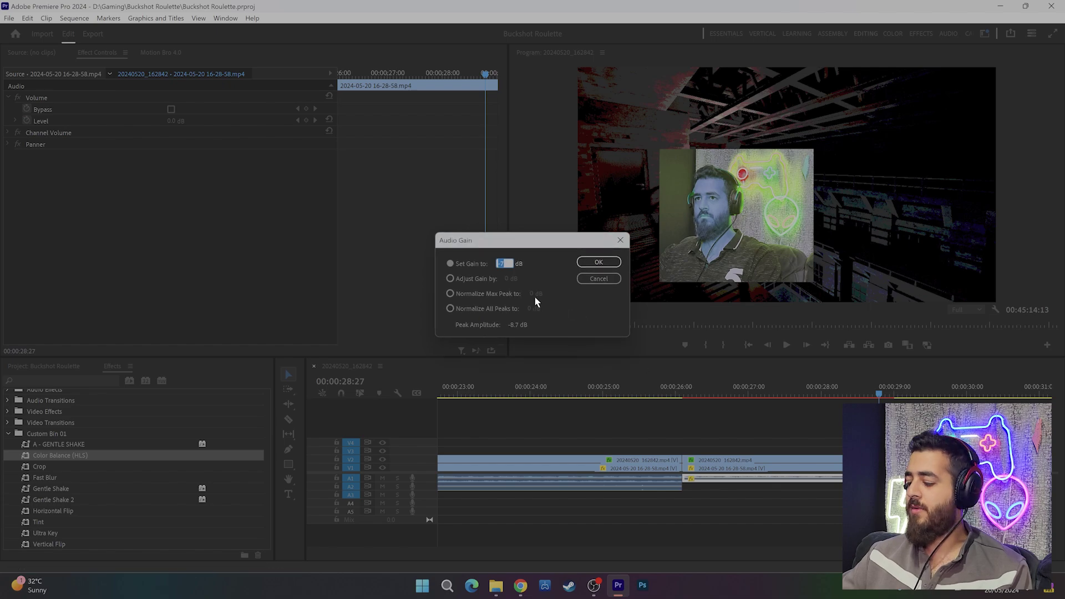
key("Return")
key("ctrl+s")
Add a 12-frame Constant Power crossfade at the A1 cut at 26:03, and save.
left_click(661, 395)
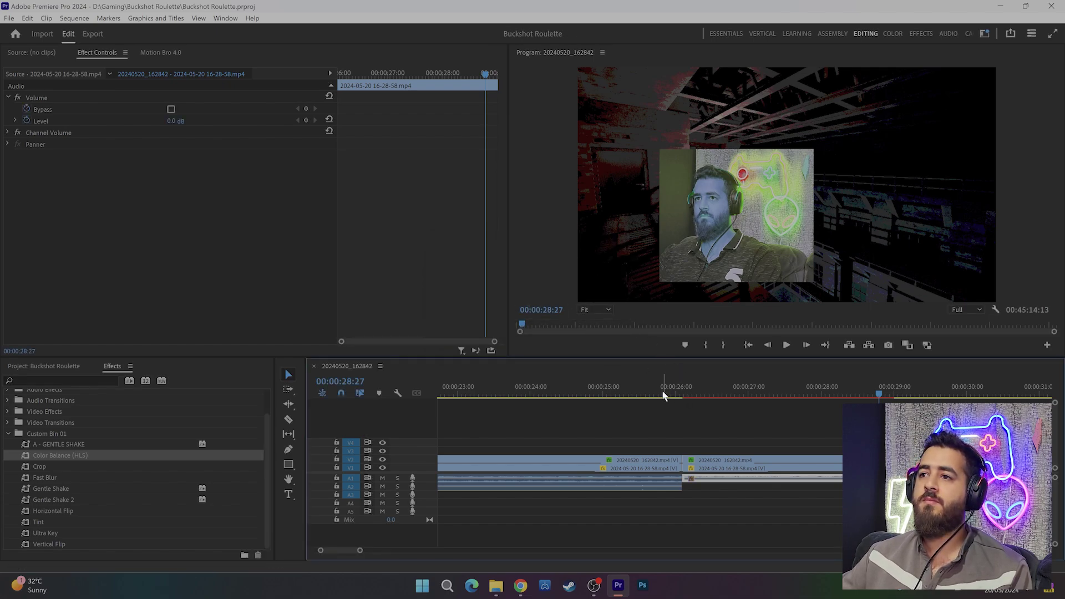
key("space")
key("space")
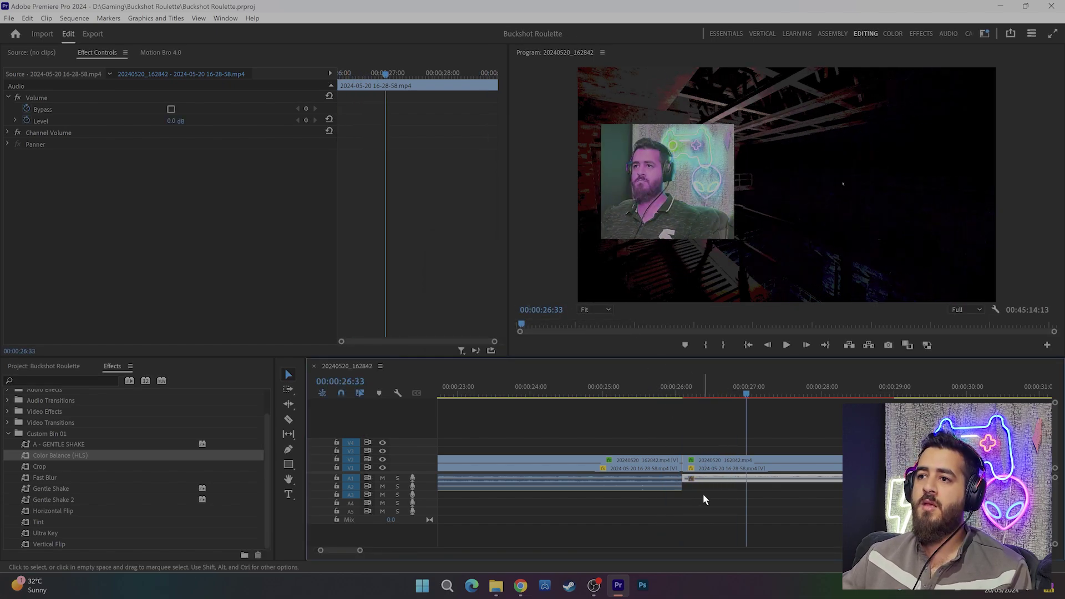
left_click(721, 495)
key("shift+d")
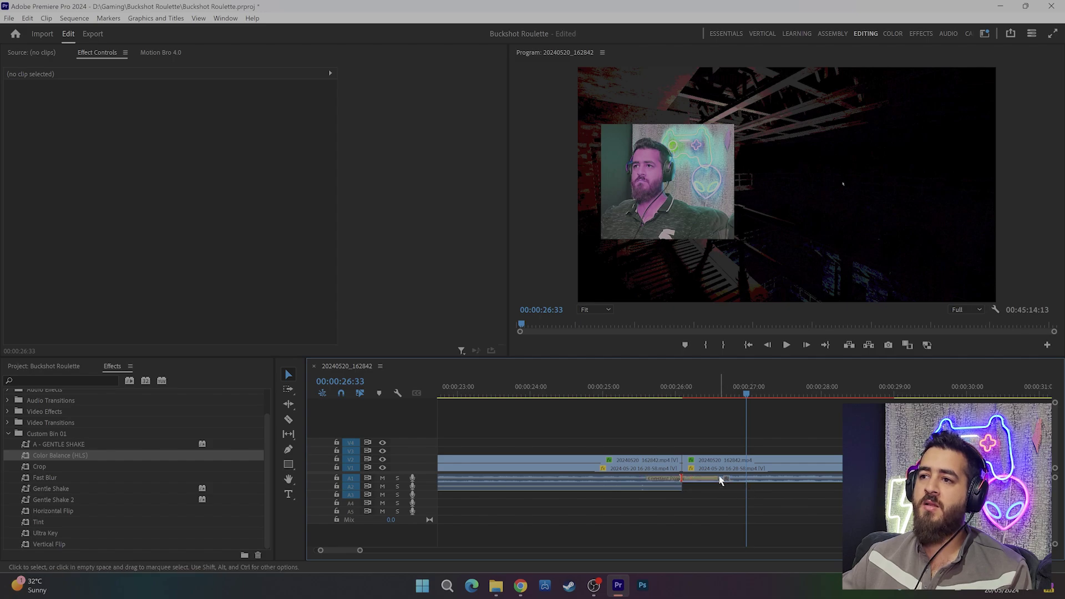
left_click(721, 480)
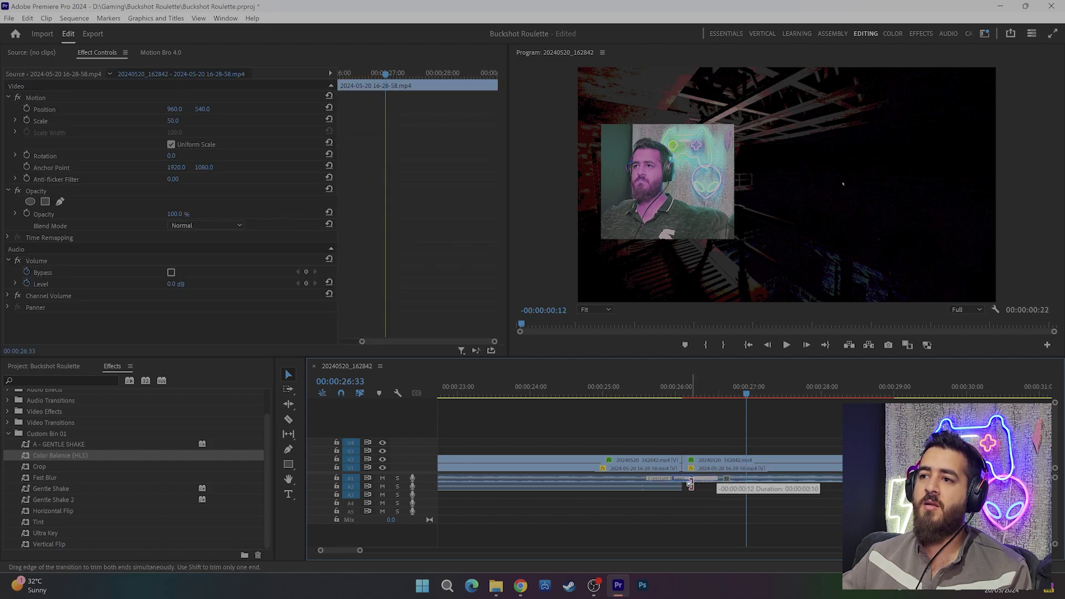
left_click(692, 480)
key("ctrl+s")
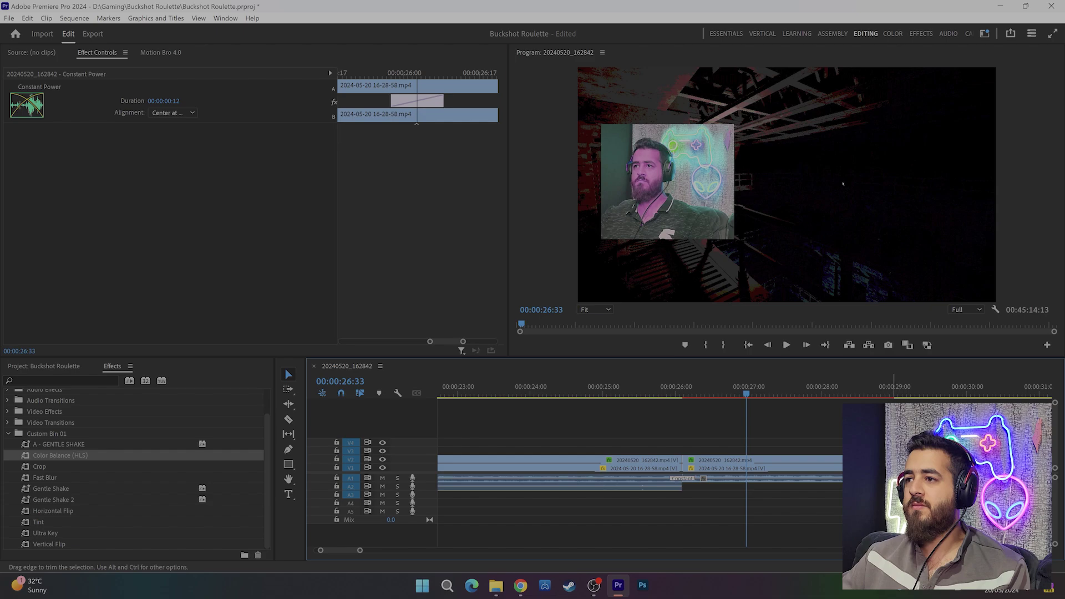
left_click(800, 428)
key("minus")
key("space")
left_click(551, 383)
key("space")
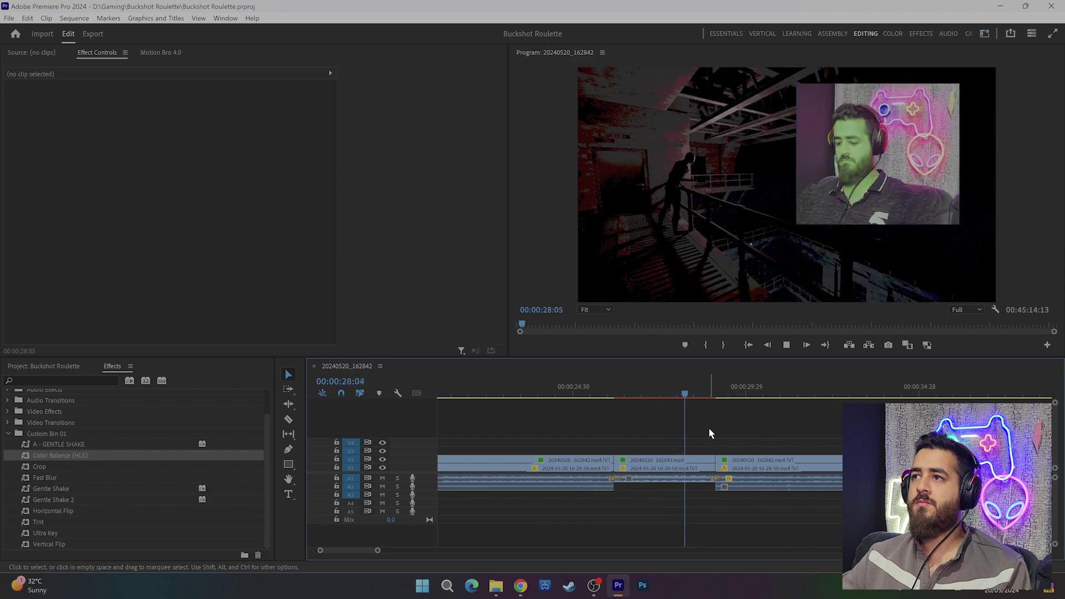
Cut the gameplay and facecam at 00:00:44:13, then scrub to 00:00:50:21 to review.
key("space")
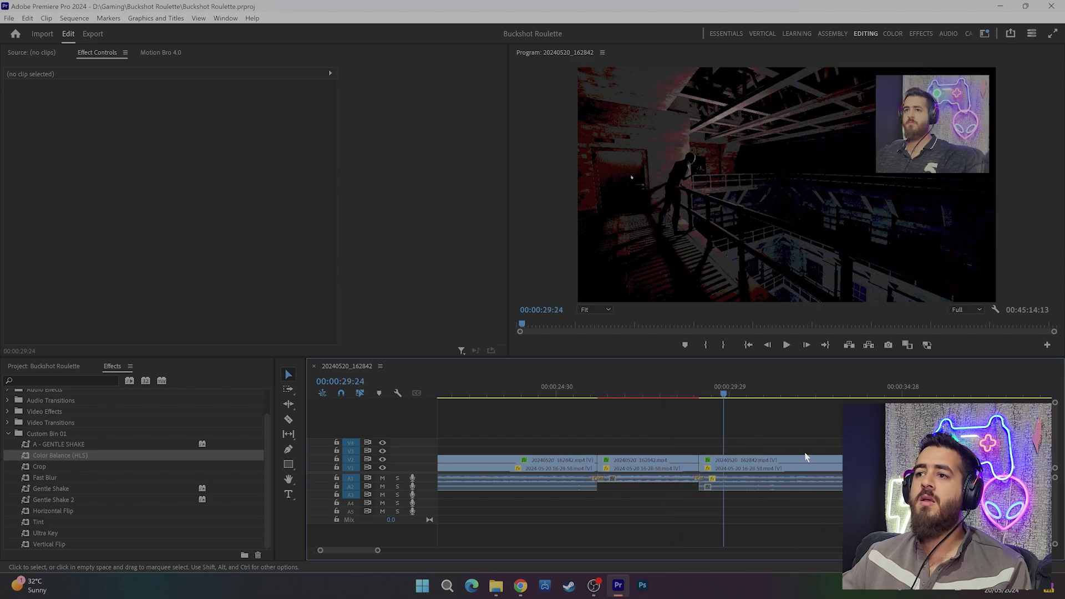
scroll(688, 438, "down", 5)
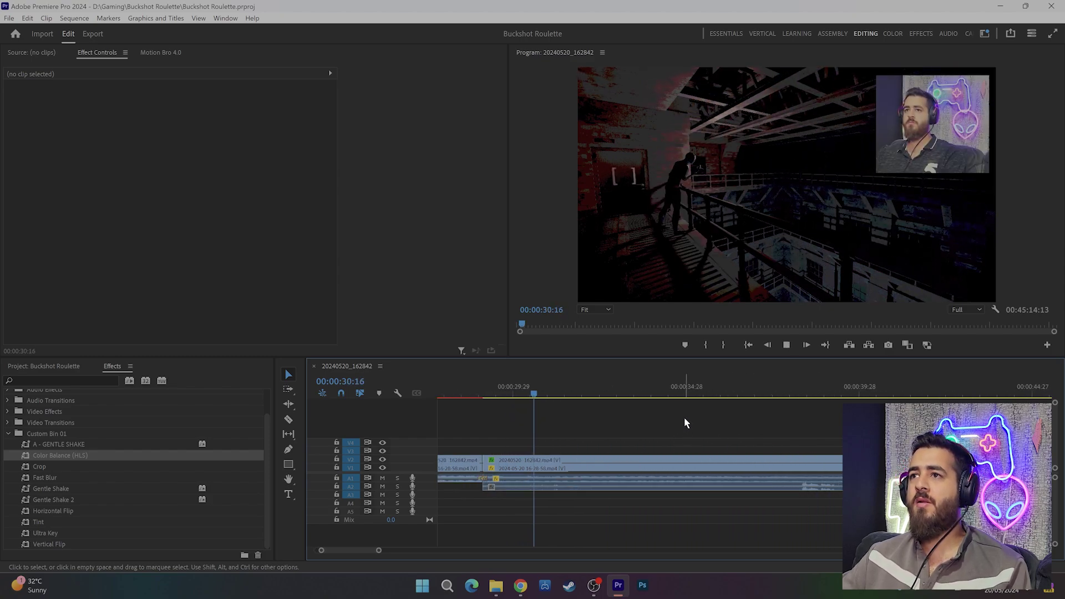
key("minus")
key("minus")
left_click(688, 395)
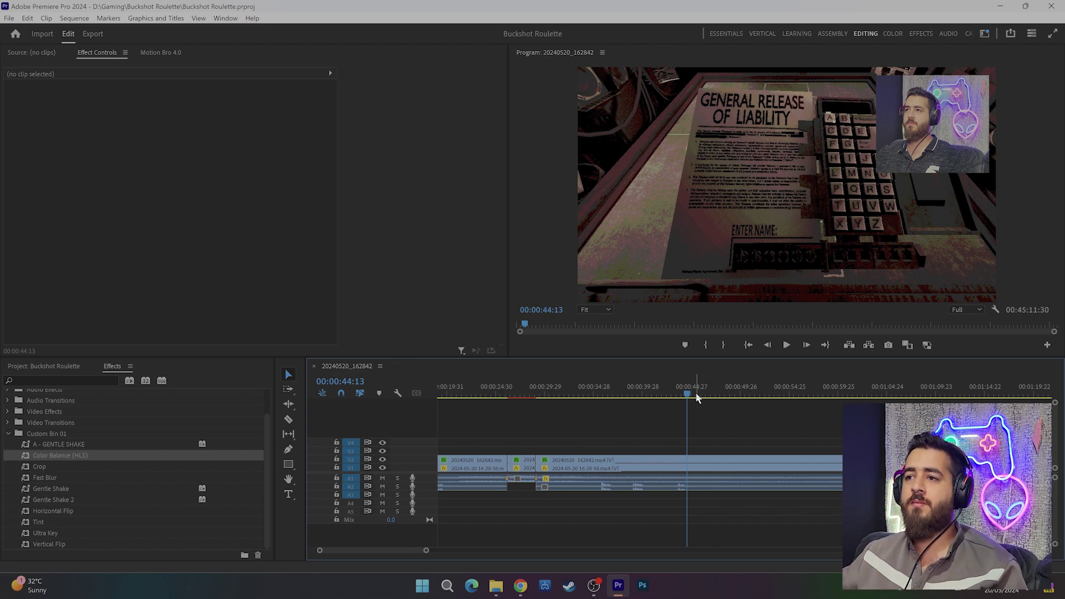
key("ctrl+k")
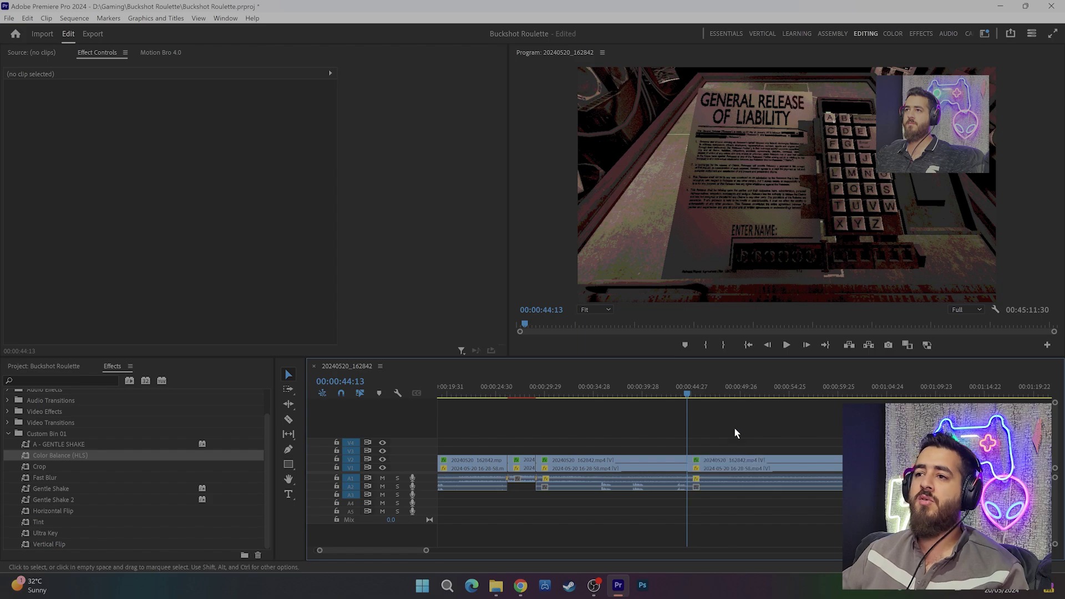
left_click_drag(683, 396, 825, 394)
key("space")
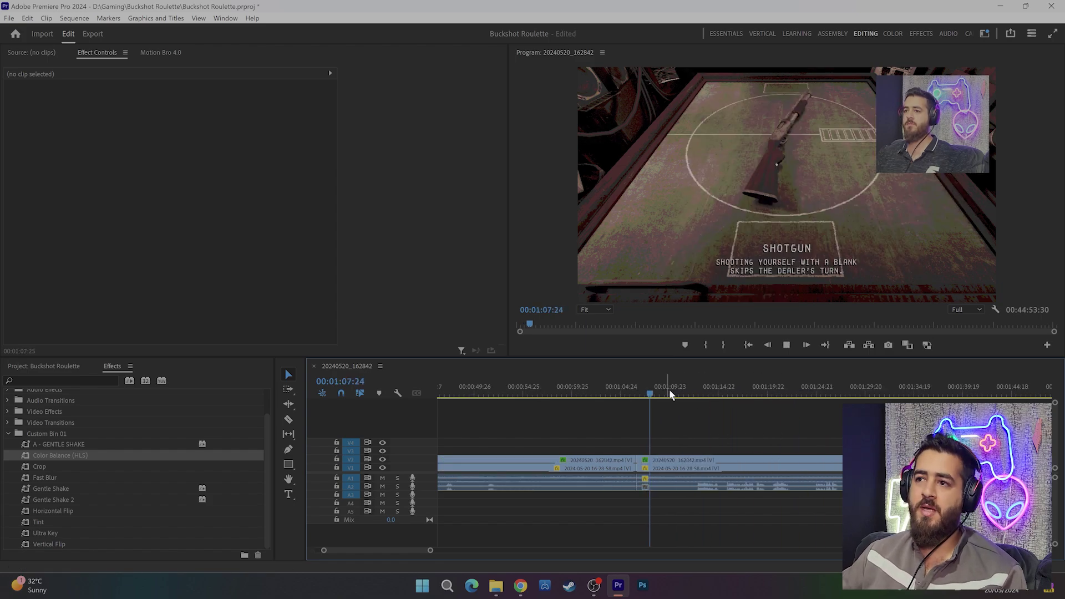
key("minus")
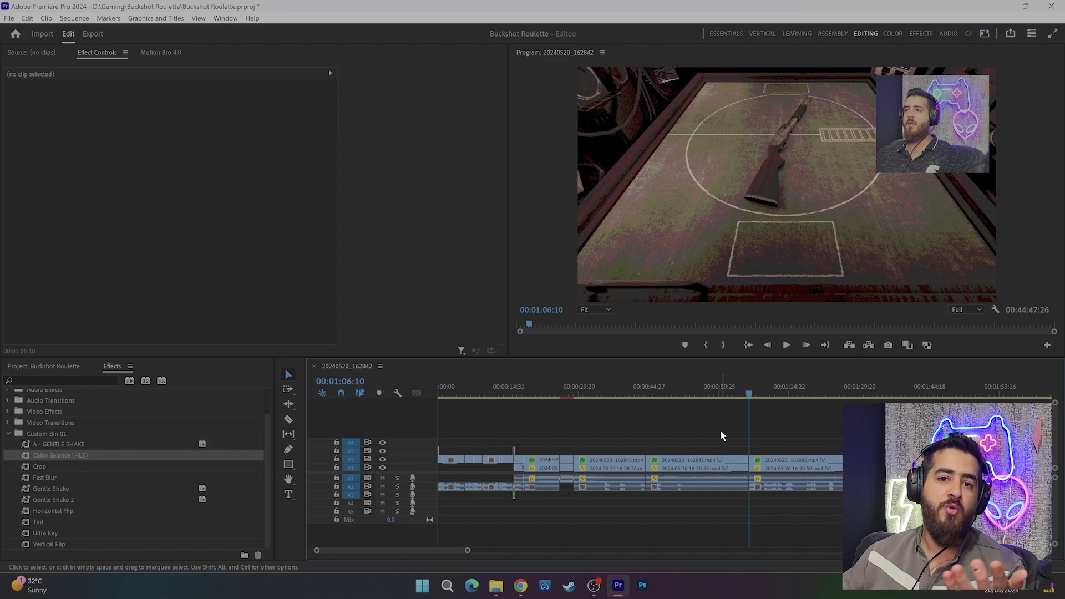
Play the sequence past 1:08, cut the gameplay and facecam clips at the playhead with Ctrl+K, and save.
key("equal")
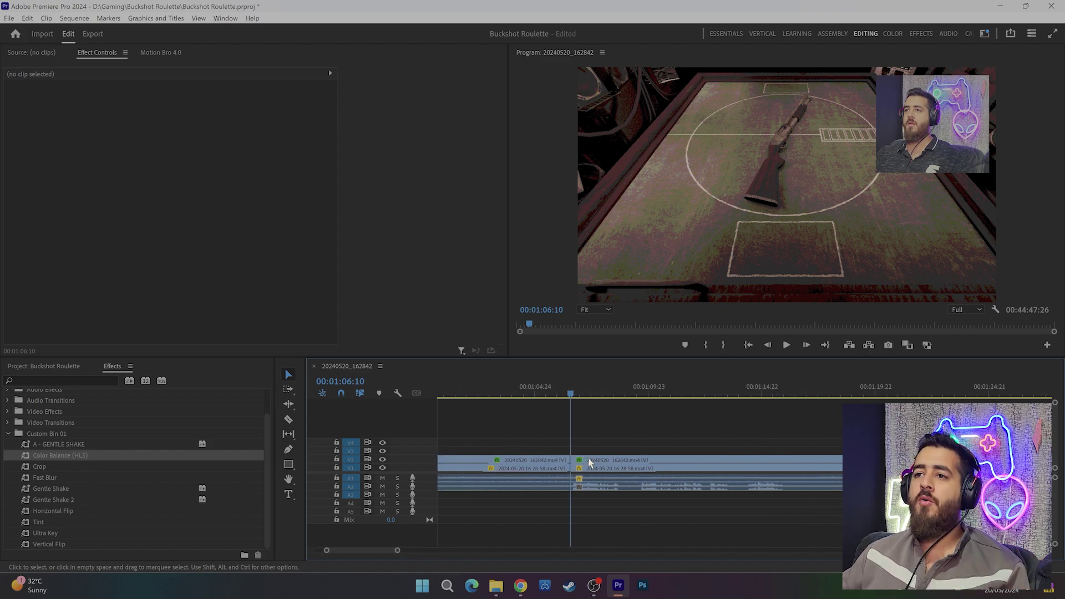
scroll(594, 459, "up", 1)
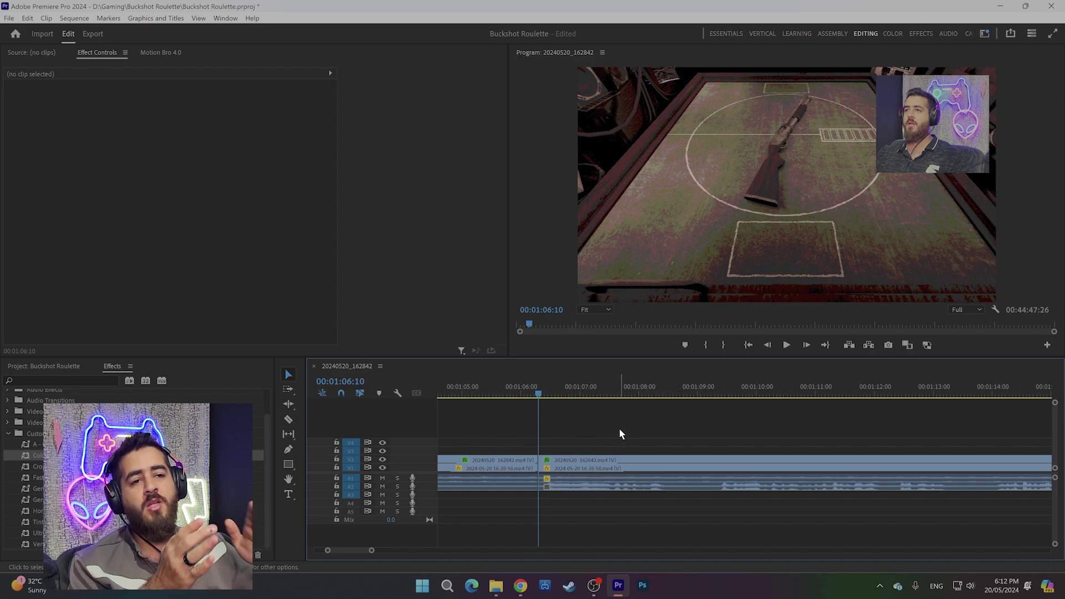
key("space")
scroll(685, 438, "down", 2)
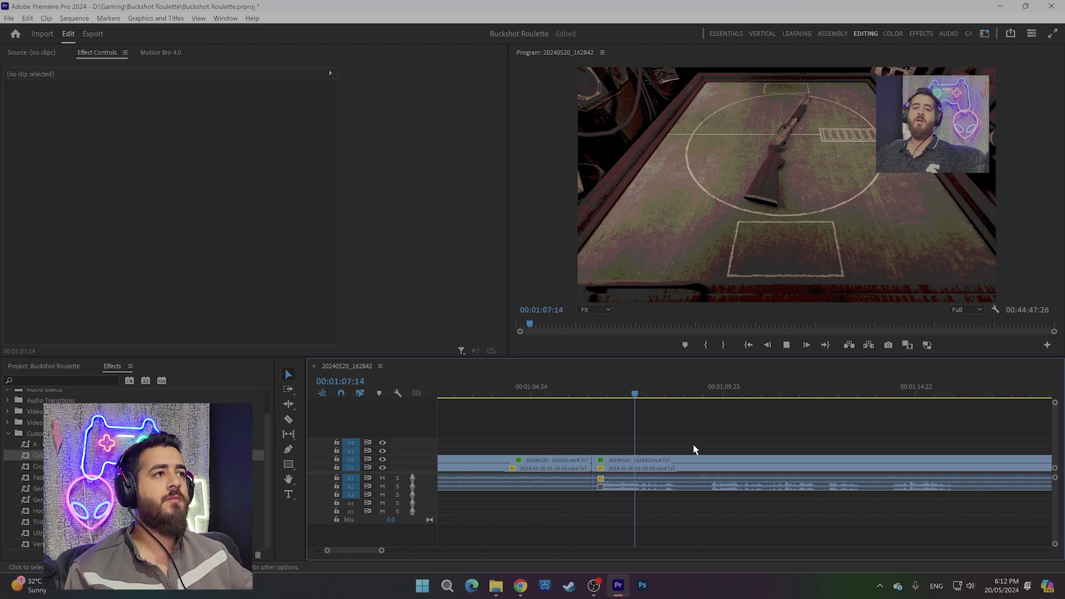
scroll(690, 433, "up", 1)
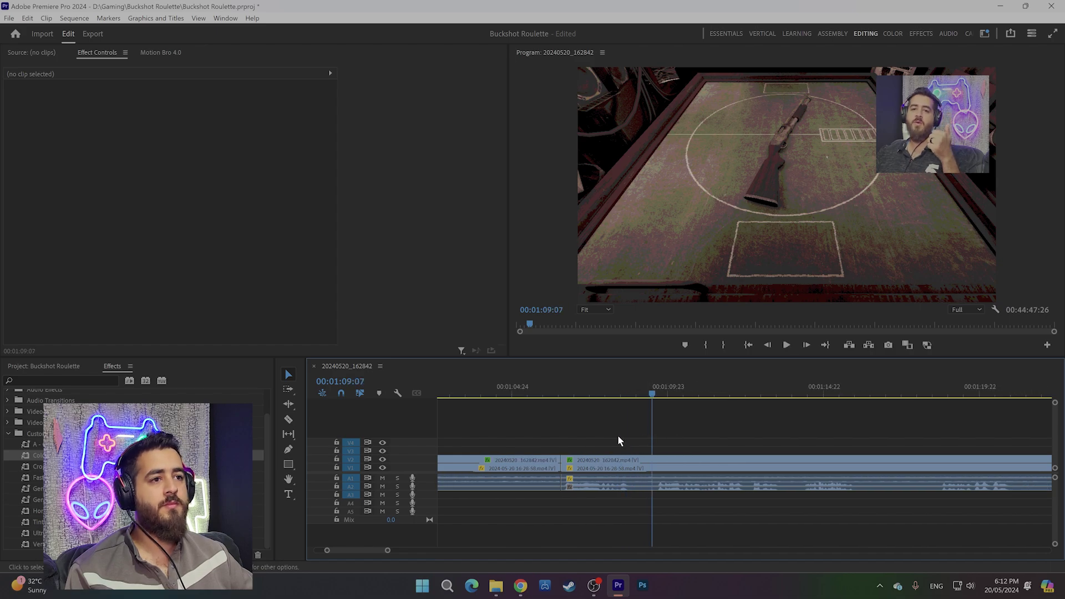
scroll(655, 443, "up", 3)
key("space")
scroll(653, 441, "up", 2)
key("space")
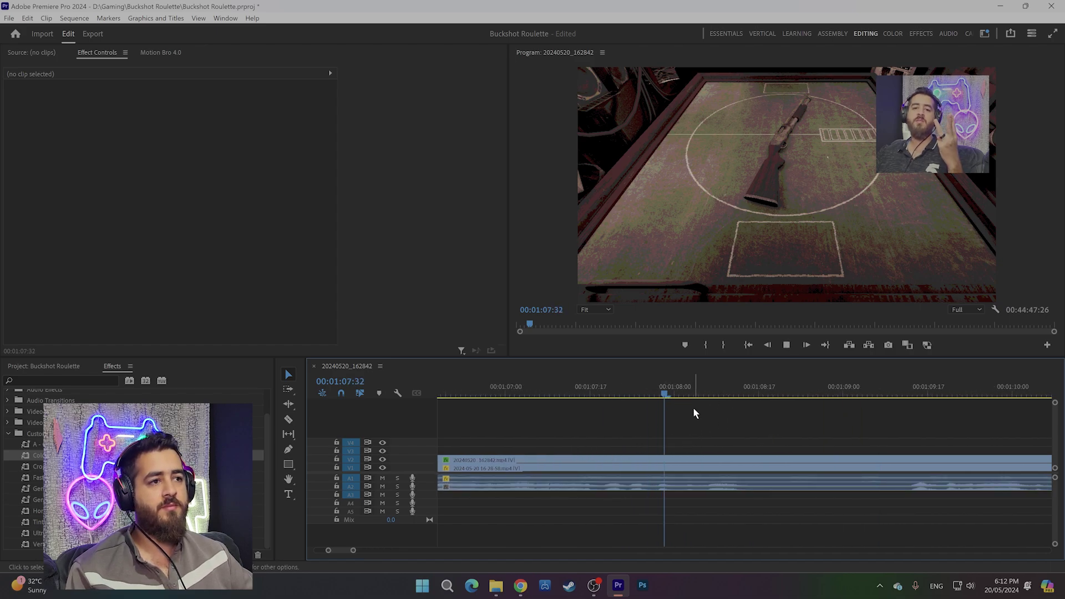
key("space")
key("ctrl+k")
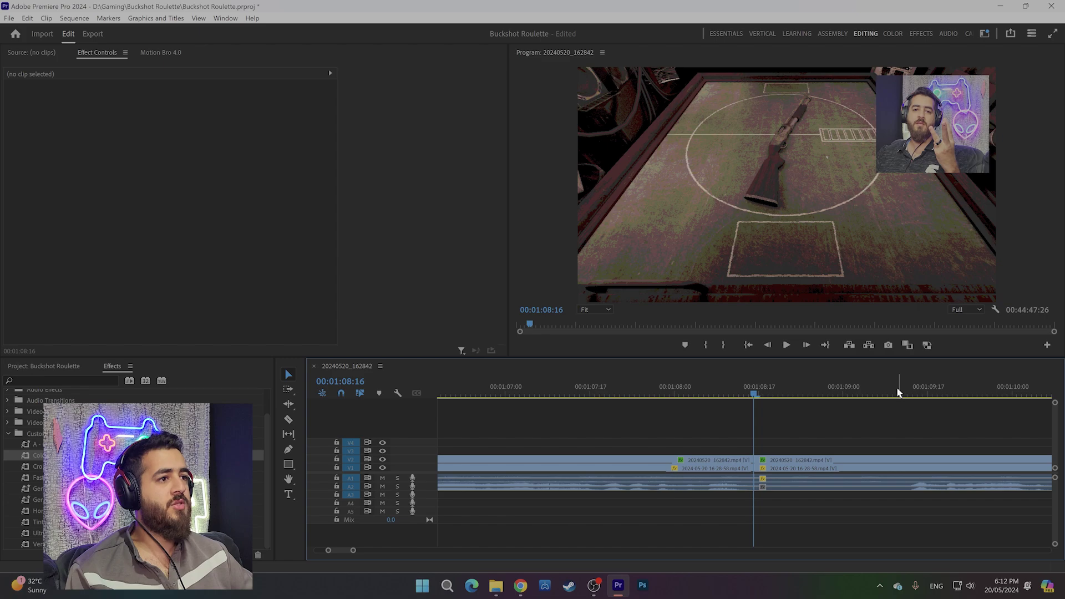
scroll(747, 438, "down", 3)
key("ctrl+s")
Trim the new edit point, undo the lengthened audio crossfade, and review the cut.
left_click(719, 388)
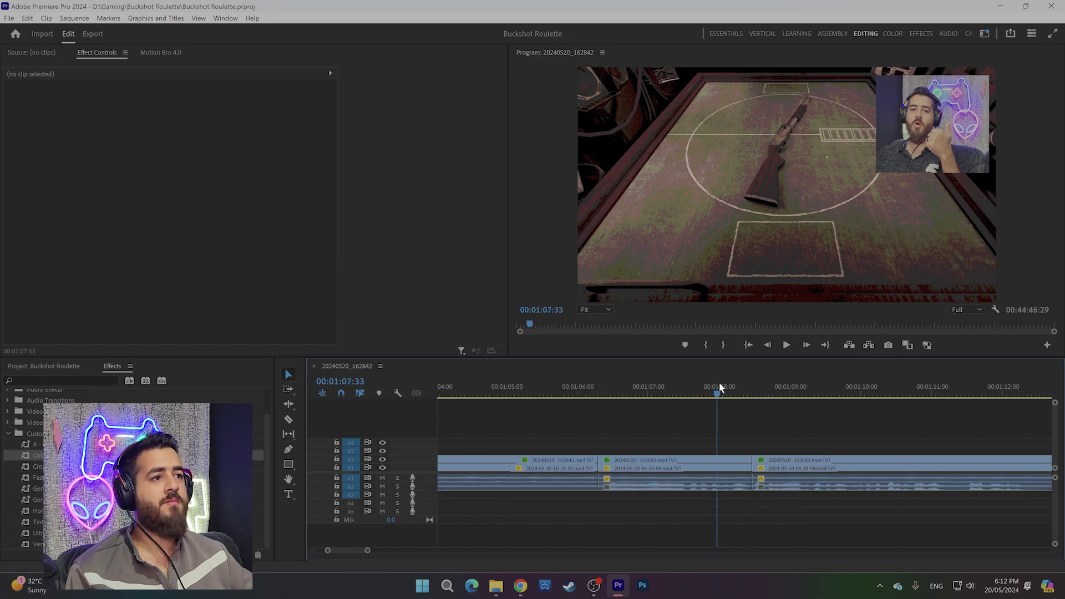
key("space")
scroll(854, 452, "down", 2)
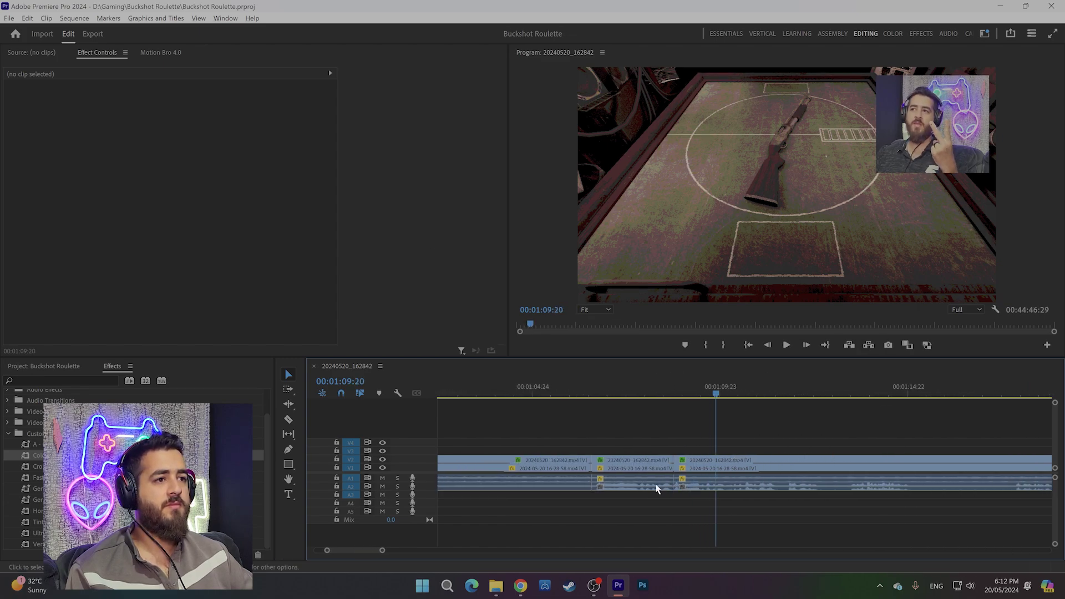
left_click_drag(673, 487, 692, 492)
scroll(682, 492, "up", 3)
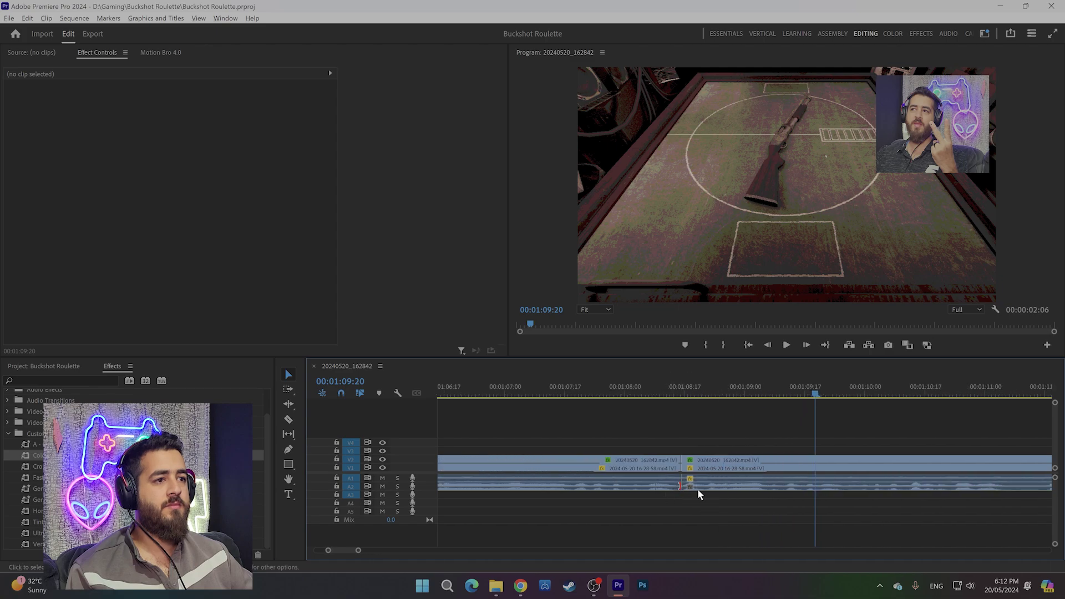
left_click_drag(698, 494, 733, 494)
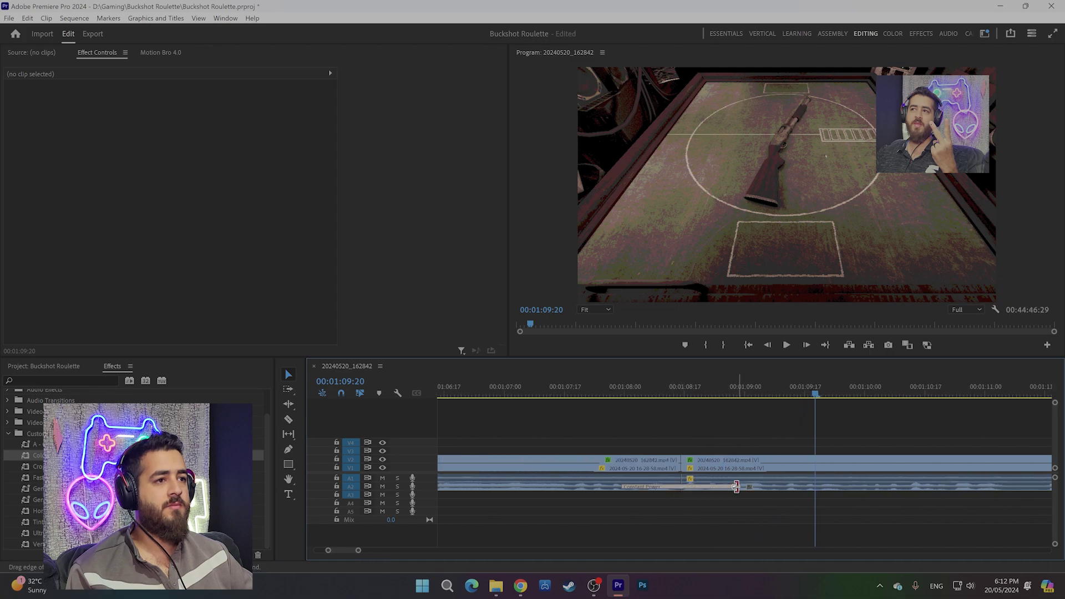
key("ctrl+z")
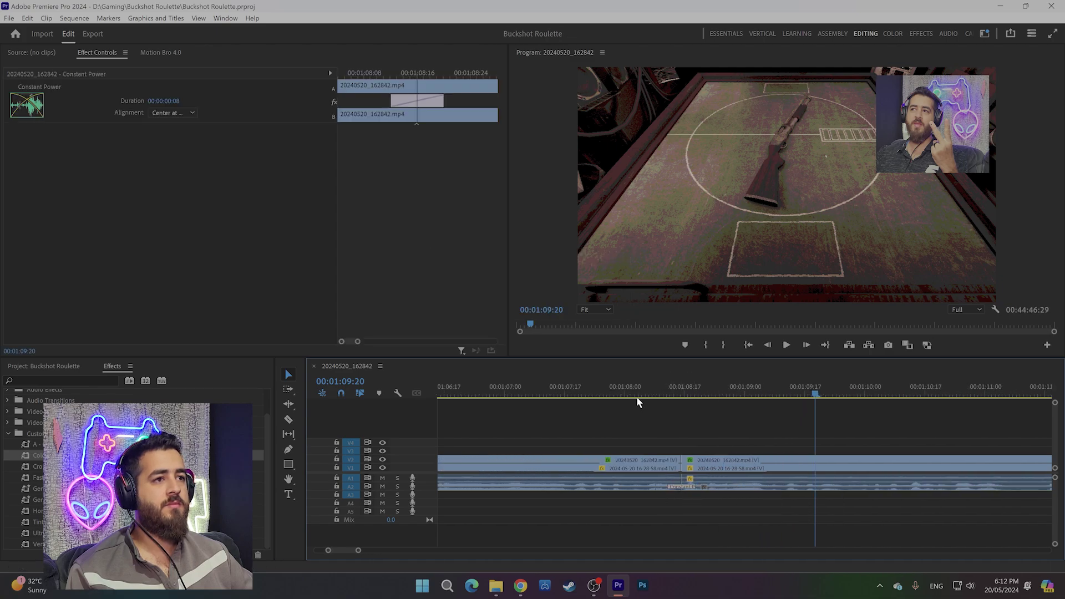
left_click(637, 396)
key("space")
key("minus")
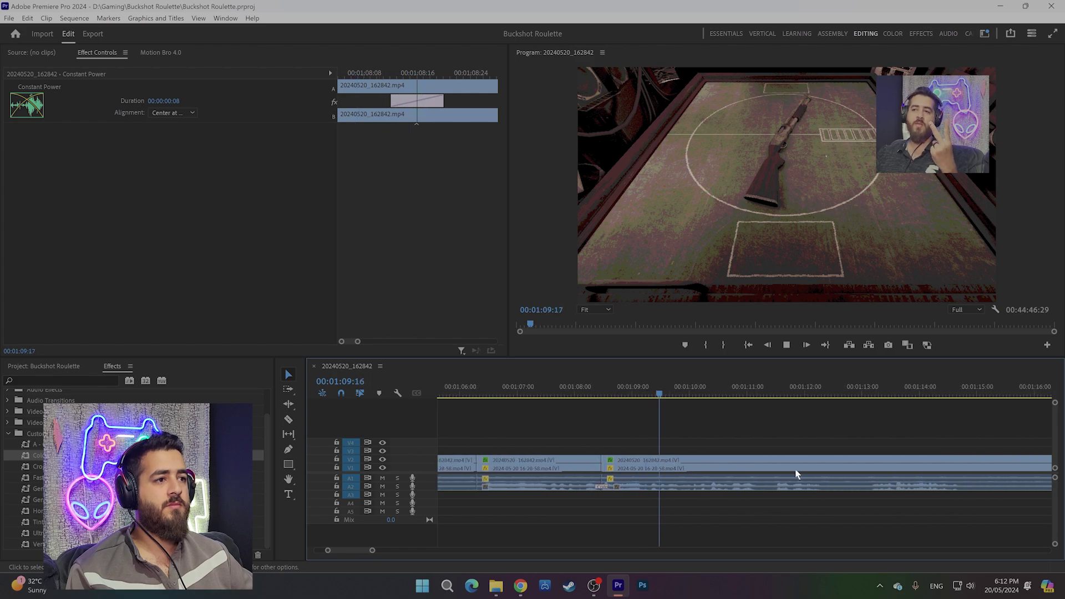
key("equal")
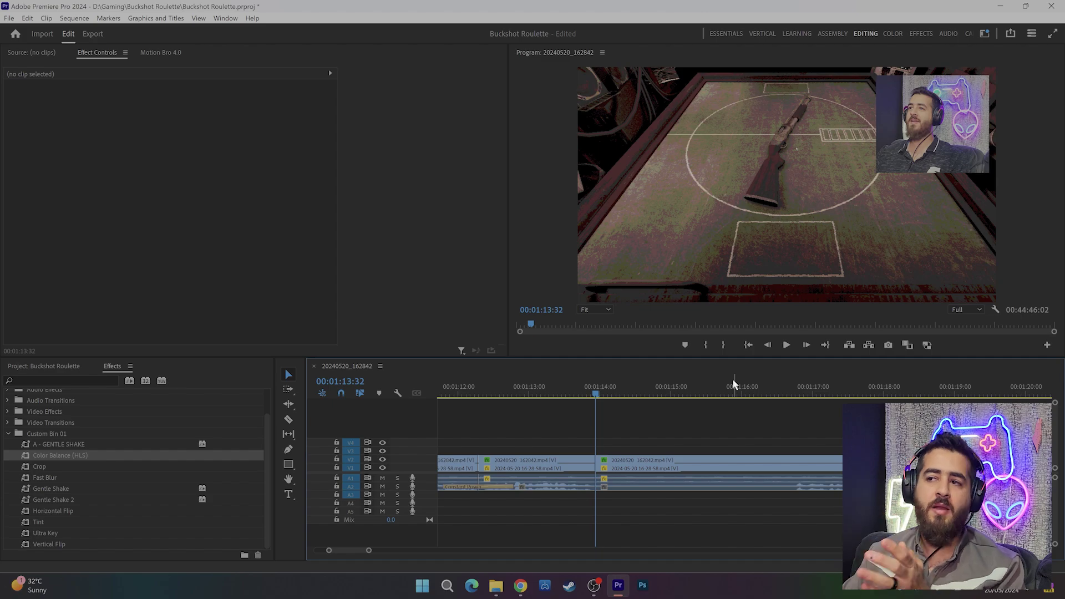
Play to 2:27:05 and select the V2 facecam overlay clip to load it in Effect Controls.
left_click(788, 392)
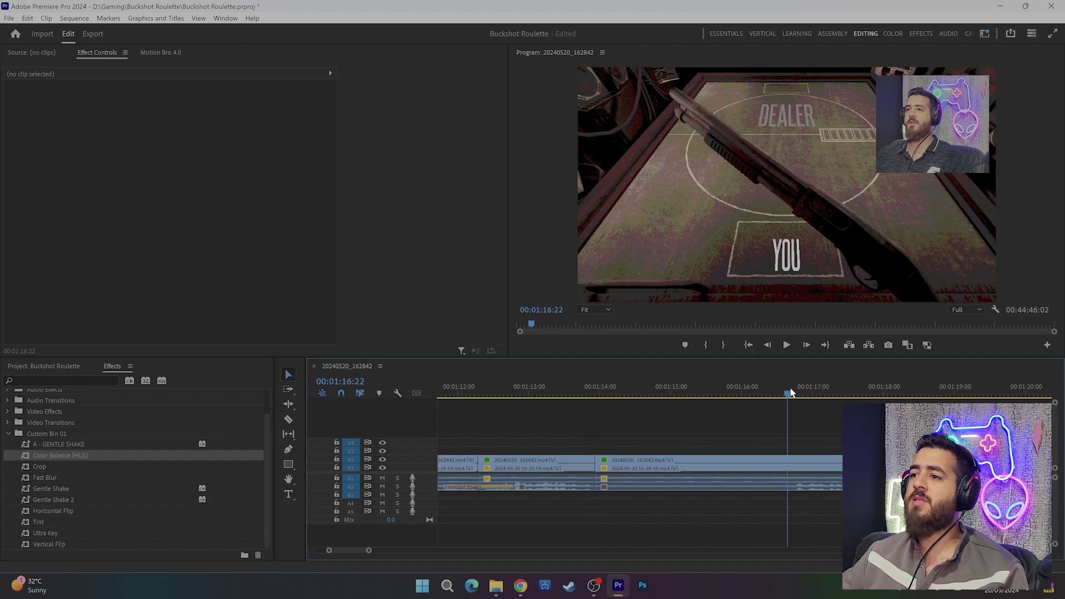
key("Up")
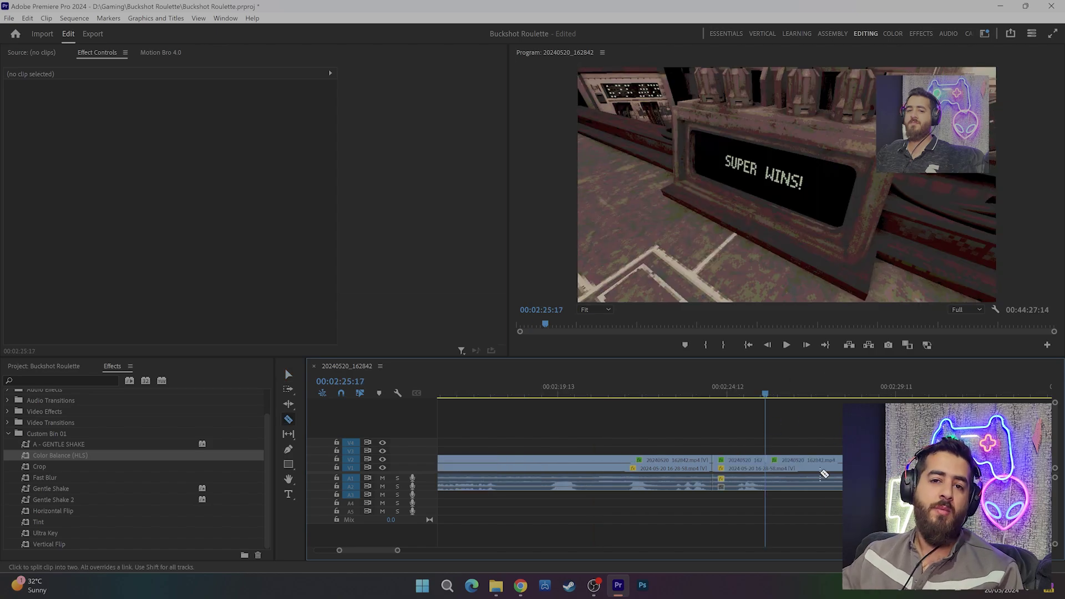
key("space")
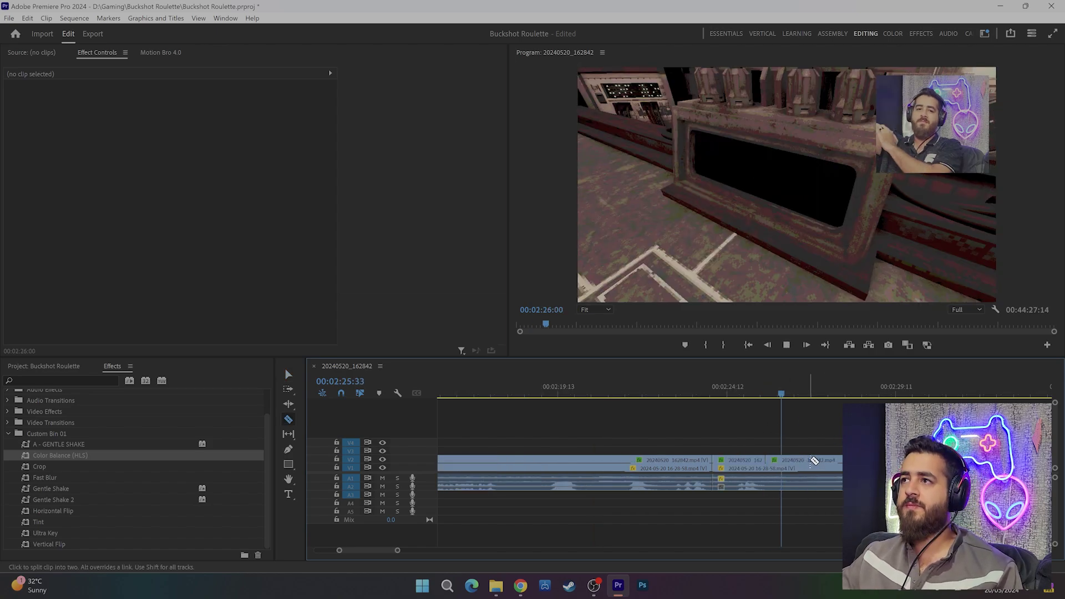
key("space")
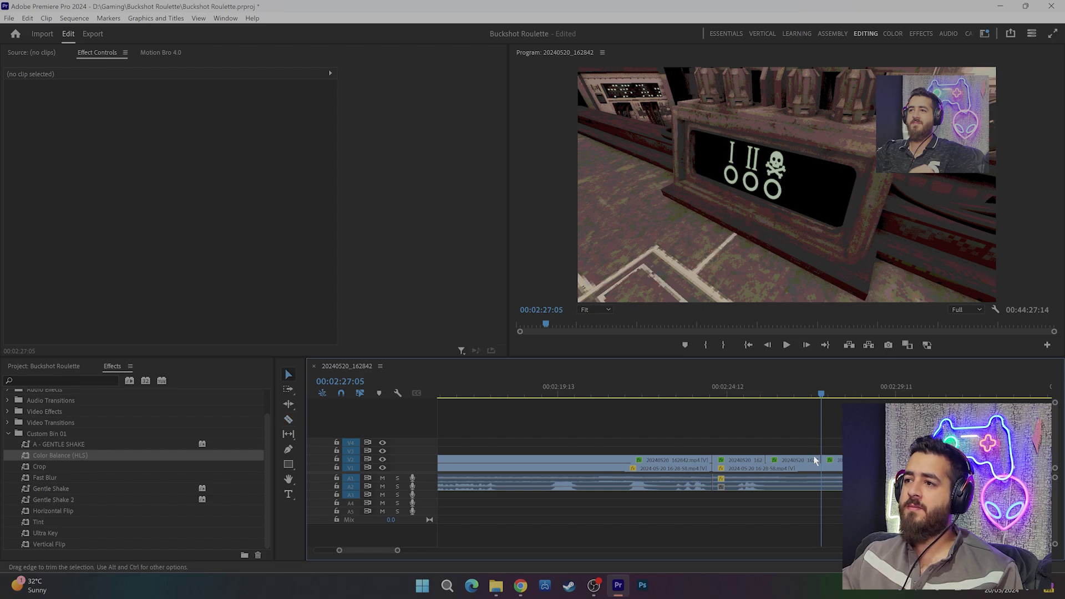
left_click(814, 460)
left_click(794, 395)
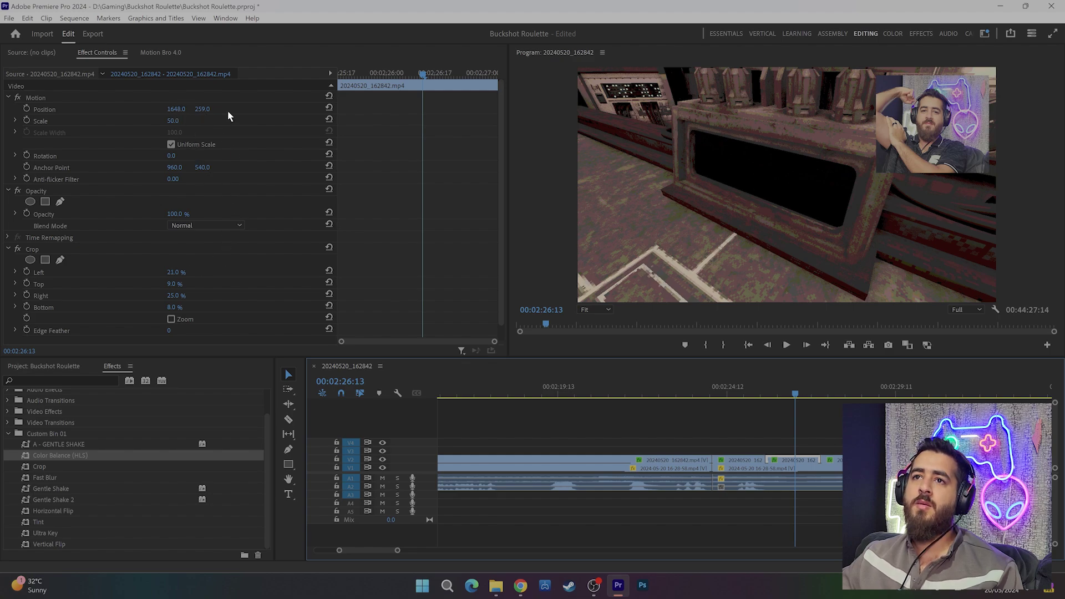
Reset the facecam's Motion to default, reduce its left crop to 8%, save and preview.
left_click(330, 96)
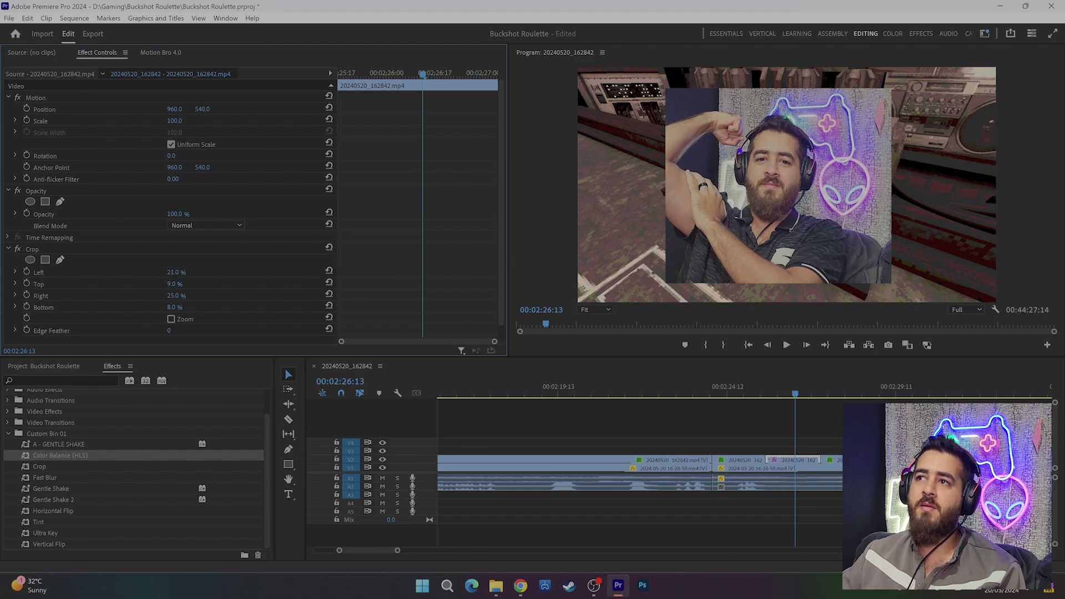
mouse_move(175, 273)
left_mouse_down()
mouse_move(161, 272)
mouse_move(180, 273)
left_mouse_up()
left_click(723, 390)
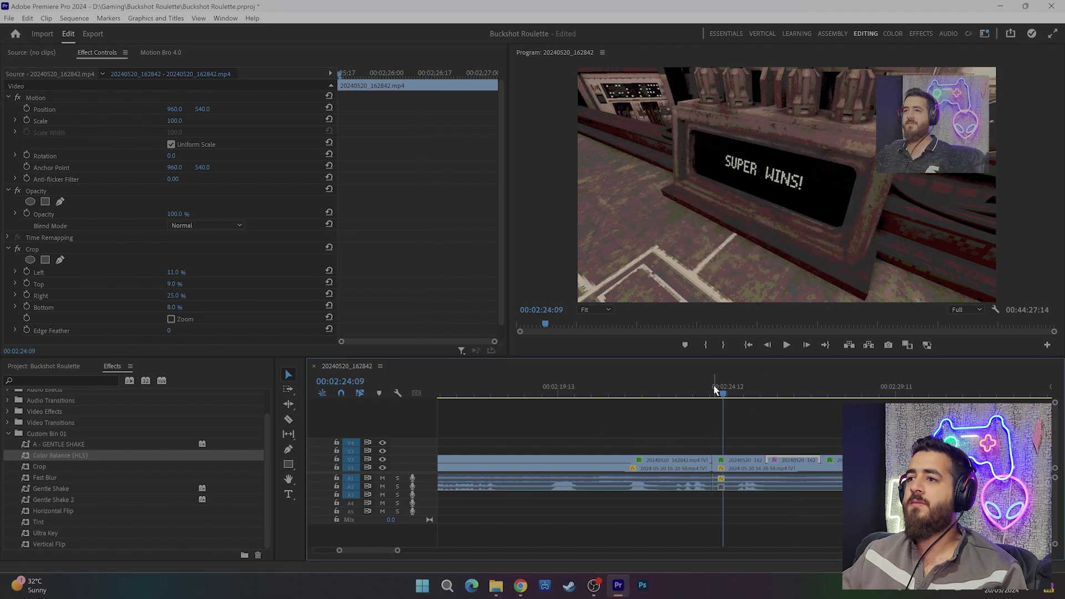
key("ctrl+s")
key("space")
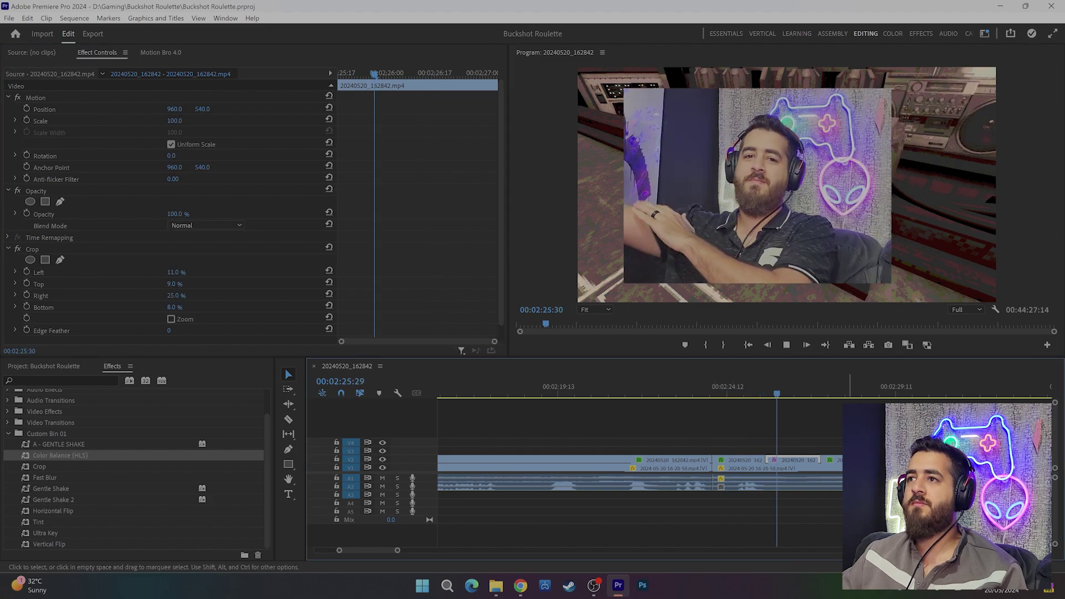
key("space")
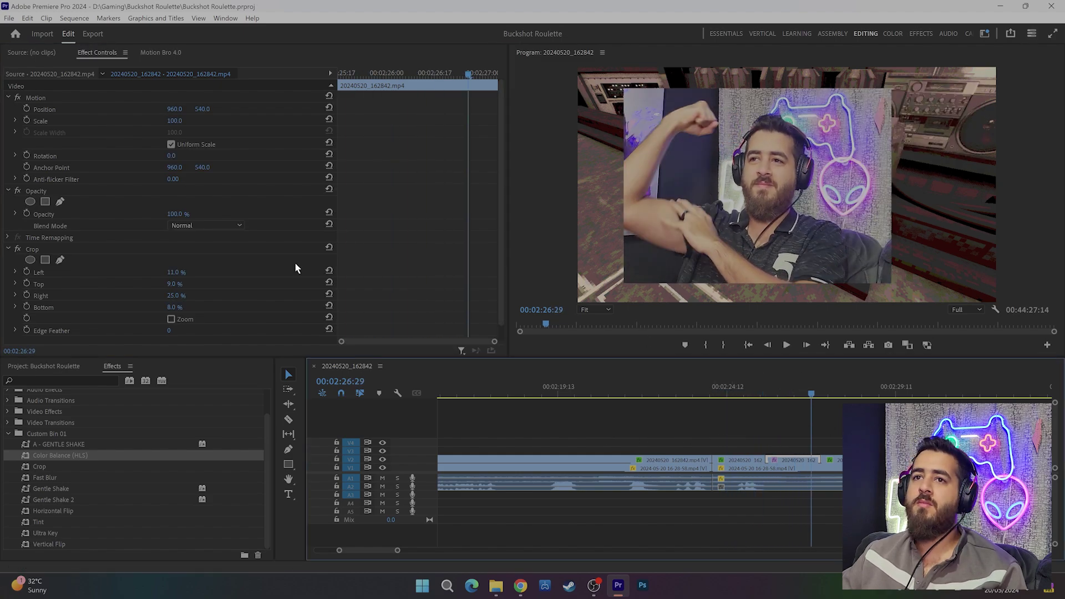
Set the facecam's Position X to 1229 and Crop Left to 0%, then save and replay.
mouse_move(176, 272)
left_mouse_down()
mouse_move(159, 273)
mouse_move(217, 246)
left_mouse_up()
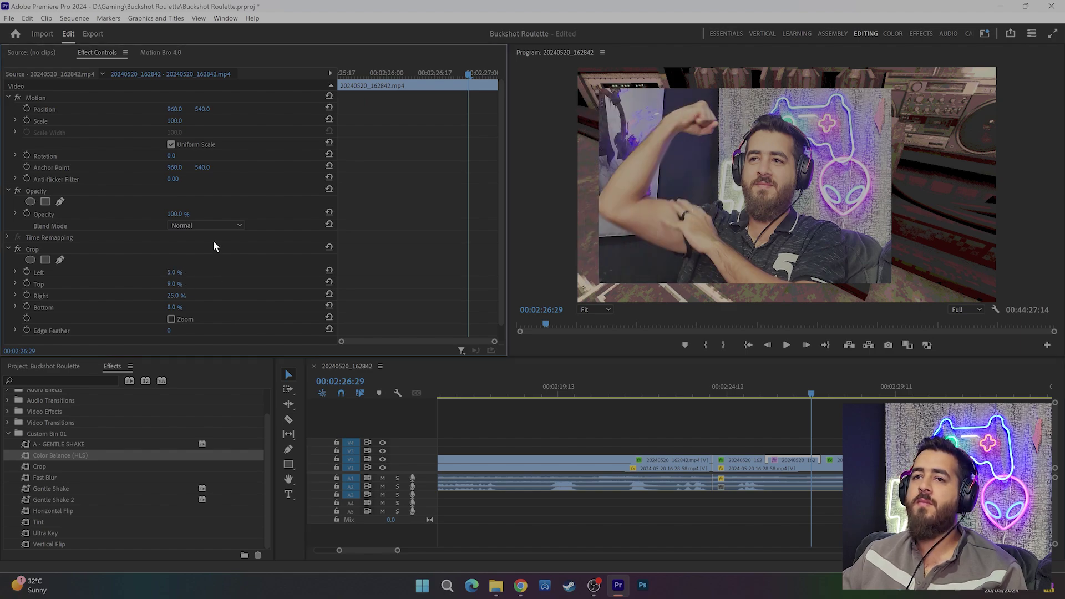
left_click_drag(174, 109, 250, 109)
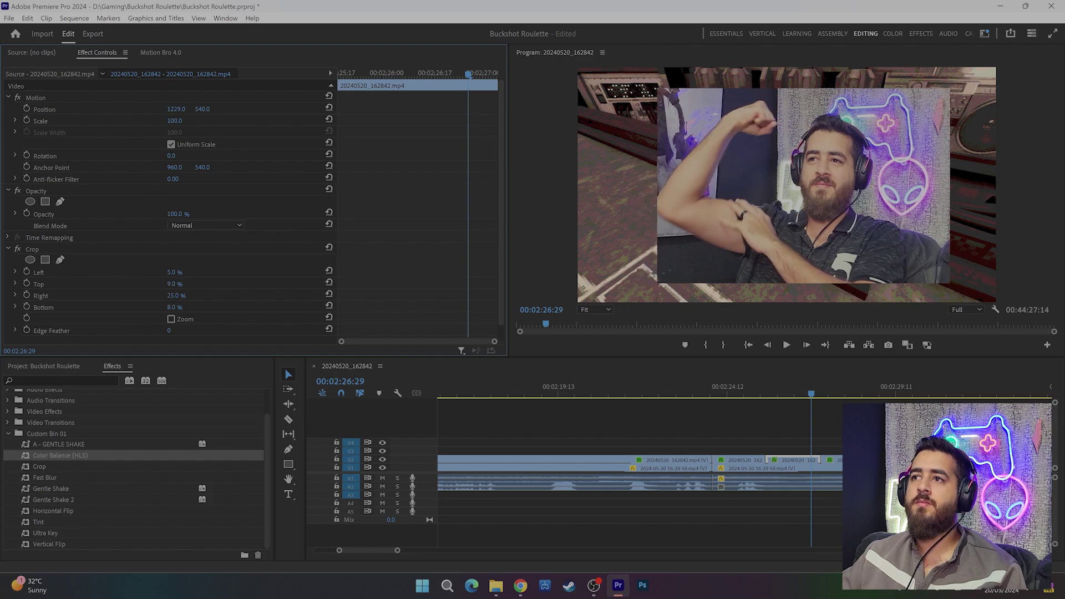
left_click_drag(171, 273, 145, 272)
key("ctrl+s")
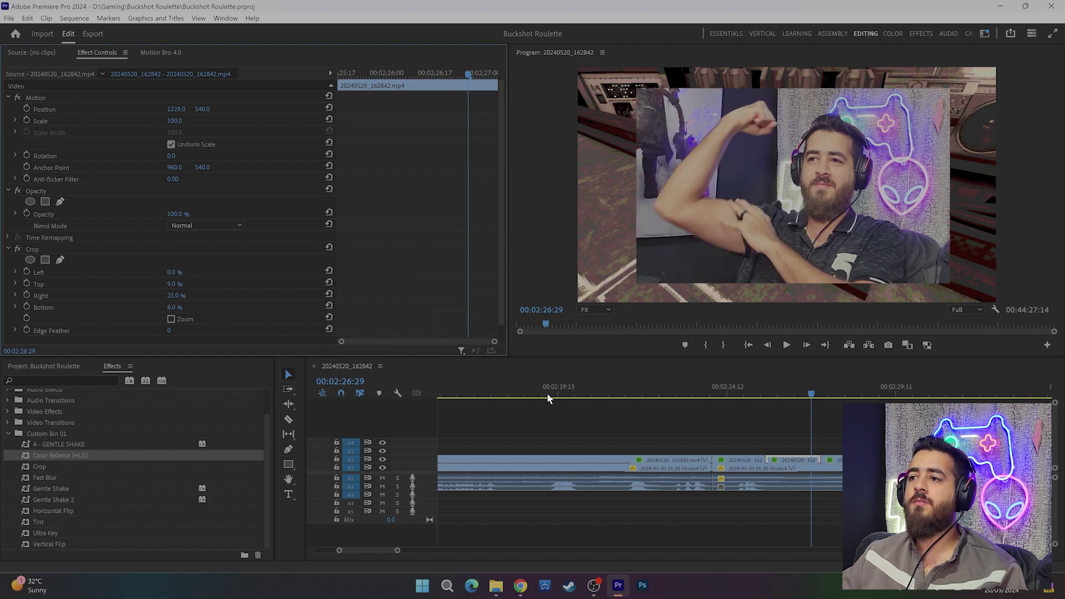
left_click(726, 395)
key("space")
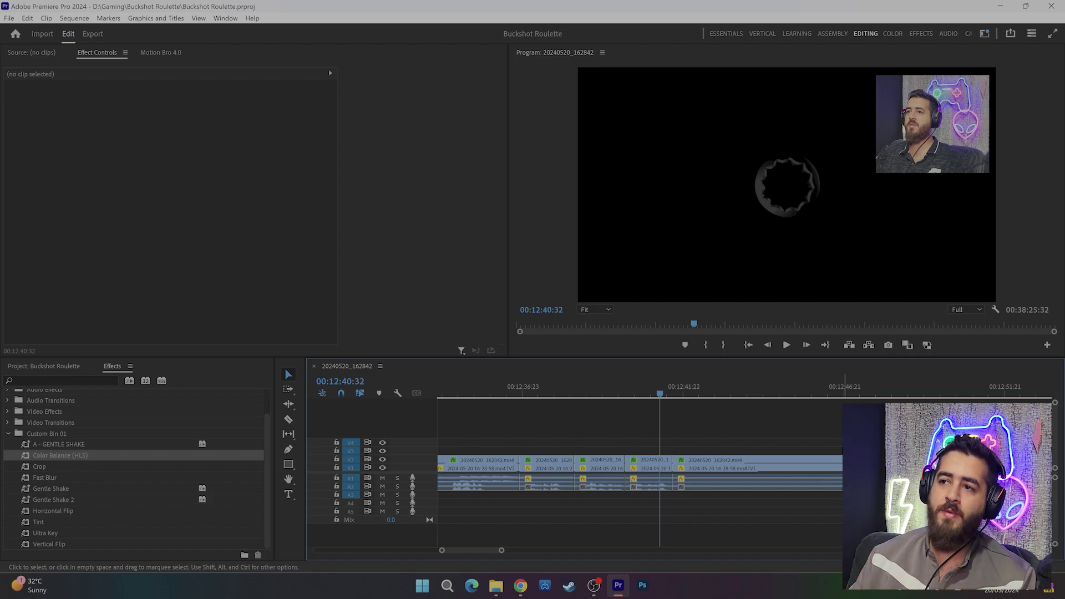
Move the playhead to 12:41, jump to the sequence start, and select all clips.
left_click(669, 397)
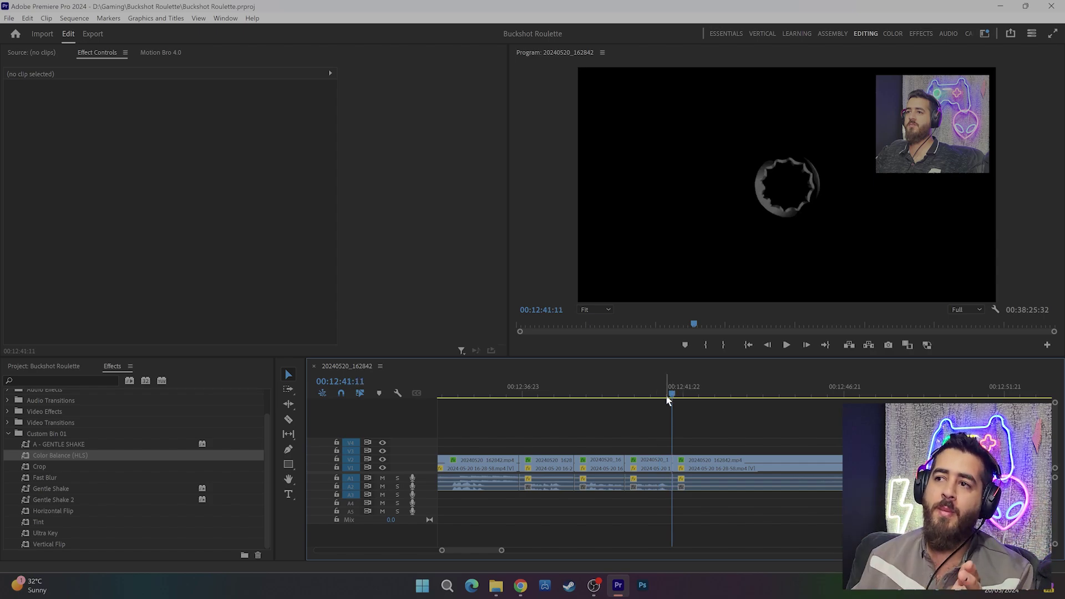
left_click(747, 348)
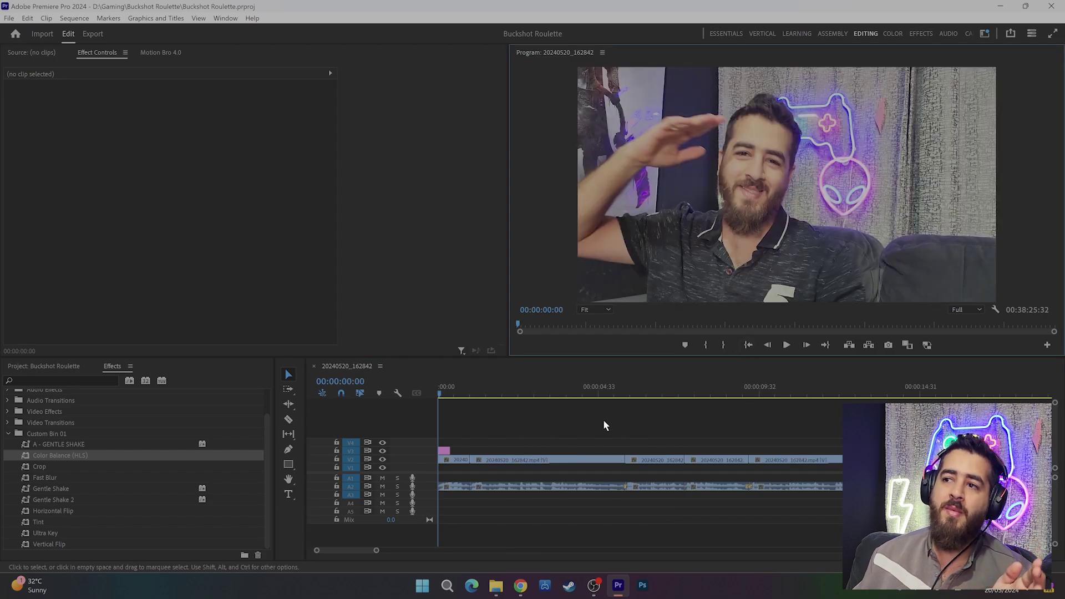
key("ctrl+a")
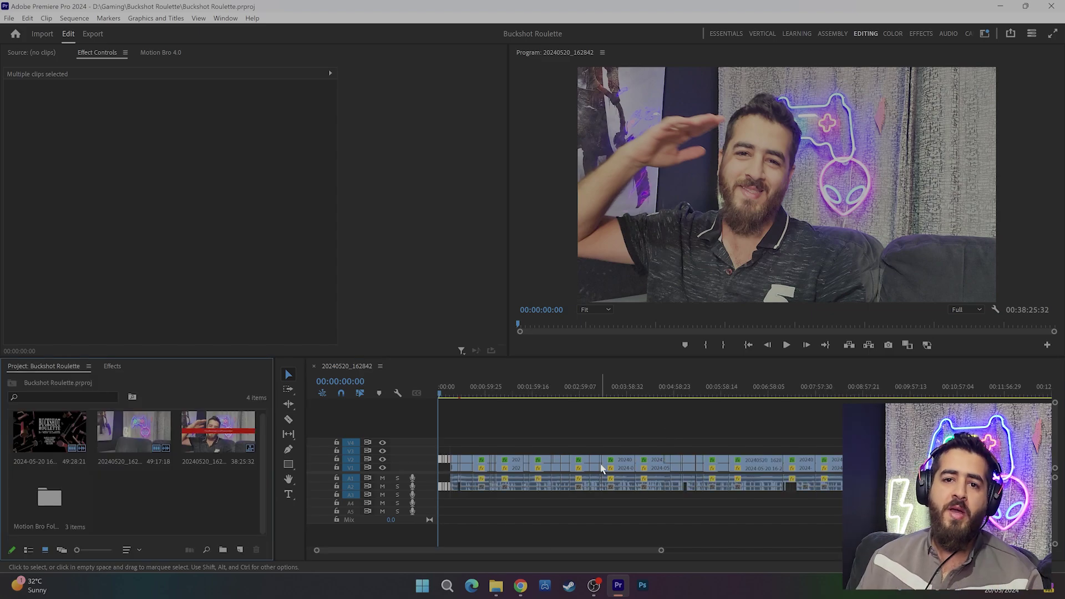
Preview Math equations.mp4 from Effects\Videos\Cinematic and drag it into the Premiere Project panel.
scroll(524, 427, "up", 3)
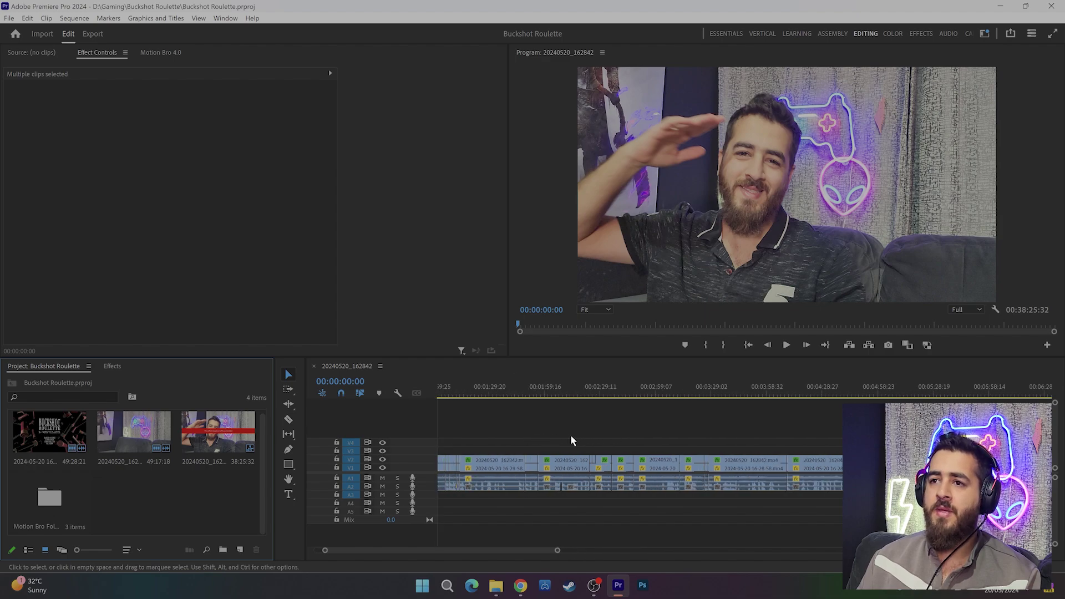
left_click(492, 592)
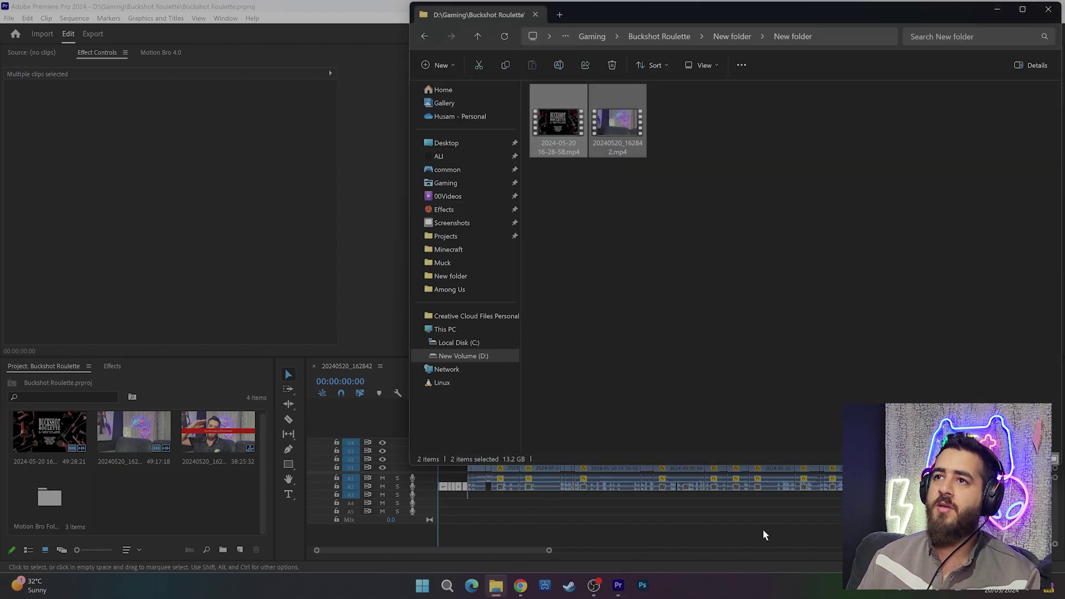
middle_click(446, 209)
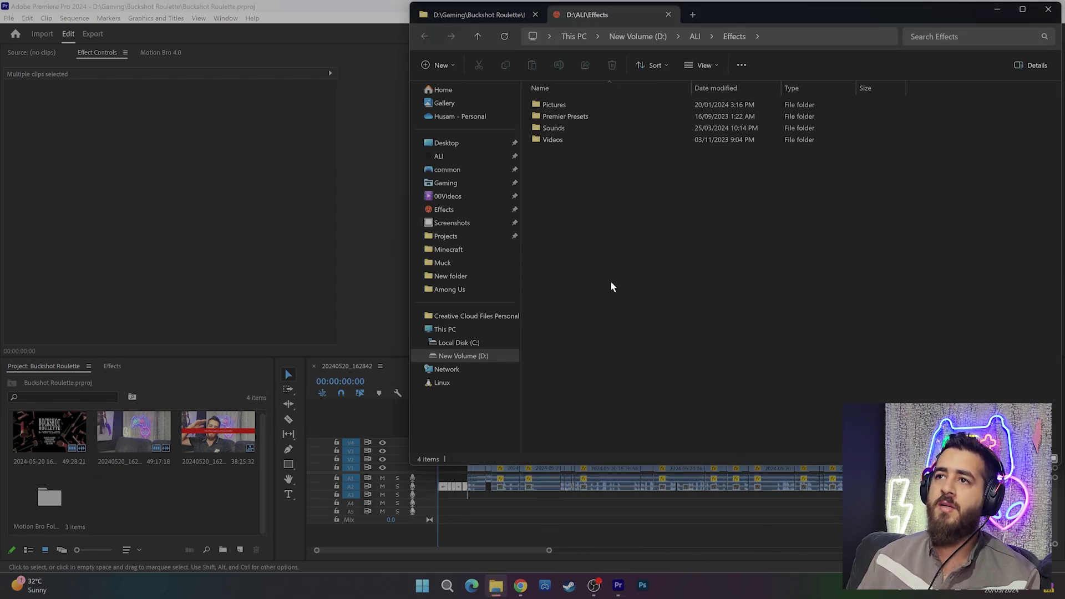
double_click(571, 137)
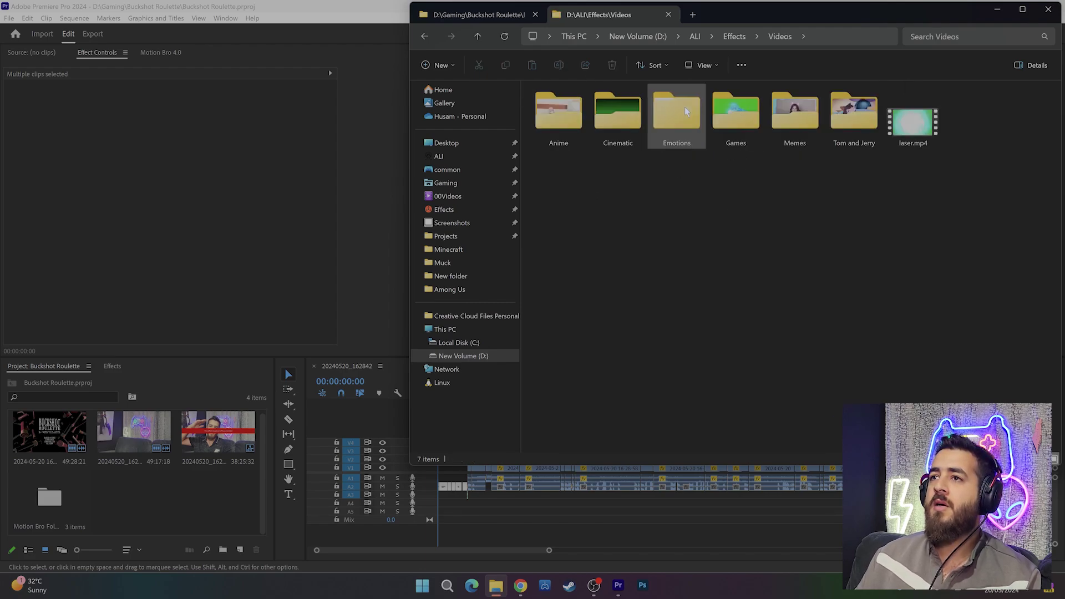
double_click(617, 114)
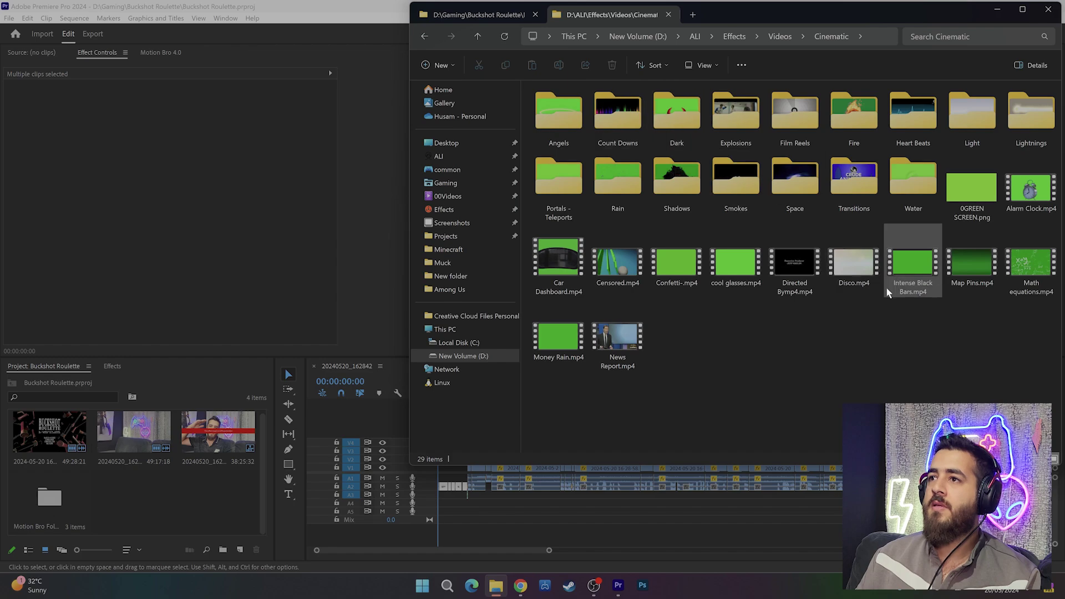
double_click(1027, 256)
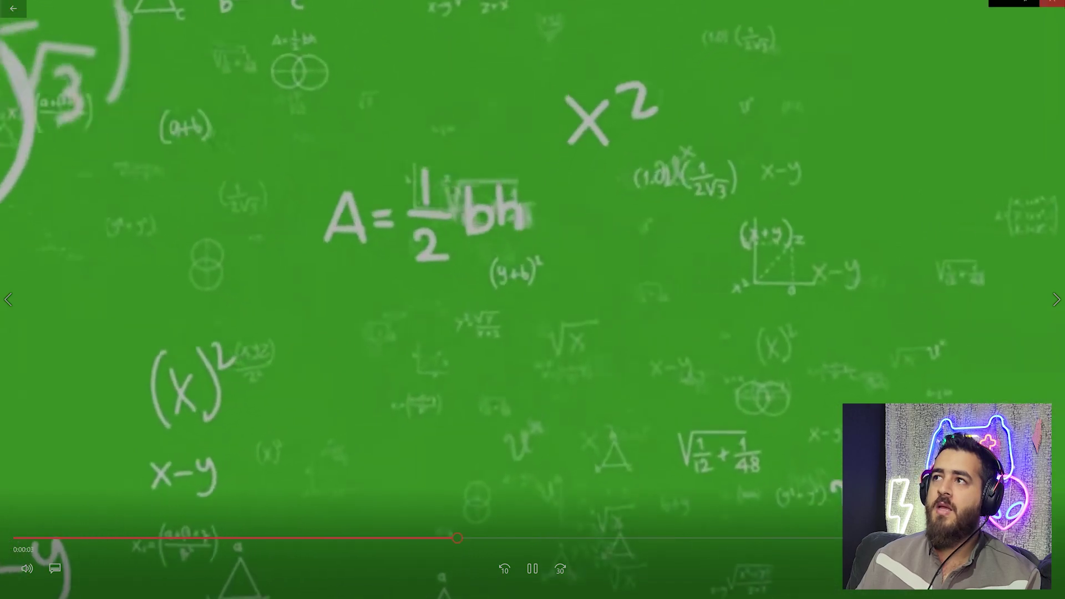
left_click(1052, 9)
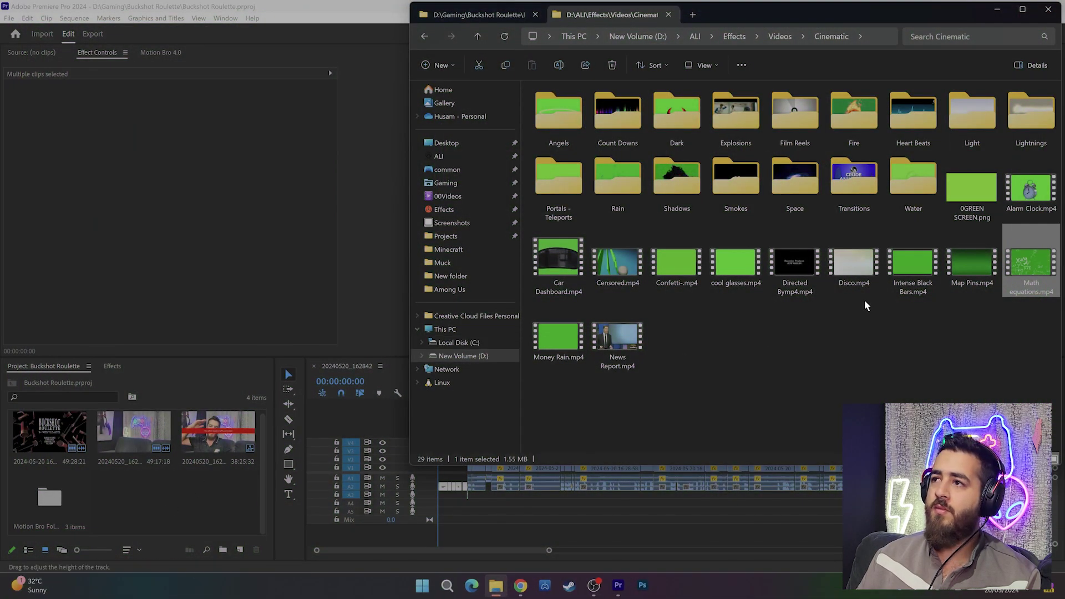
left_click_drag(1050, 272, 206, 508)
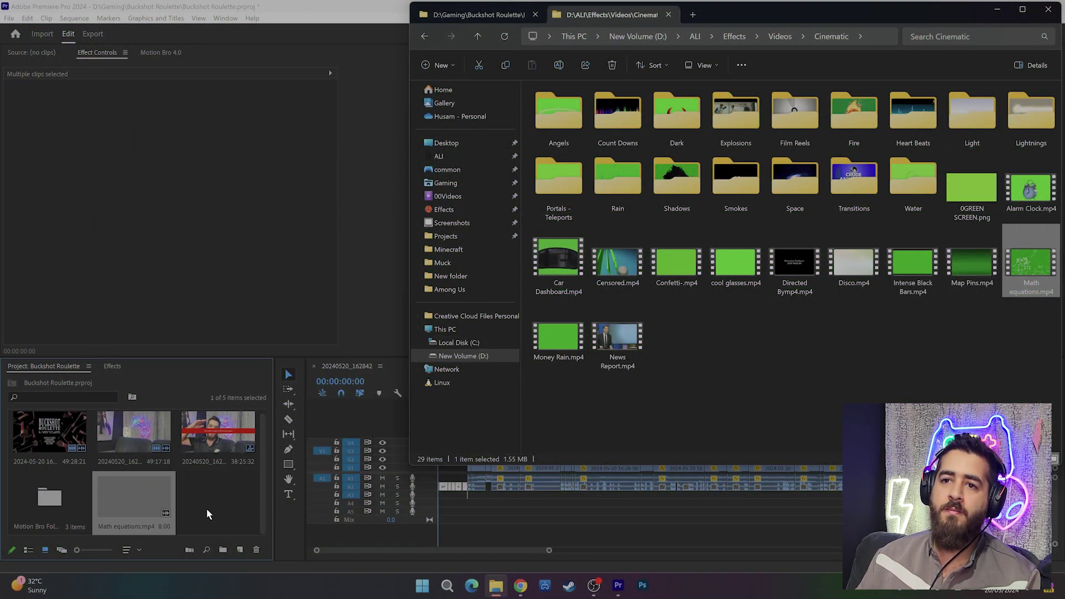
left_click(176, 500)
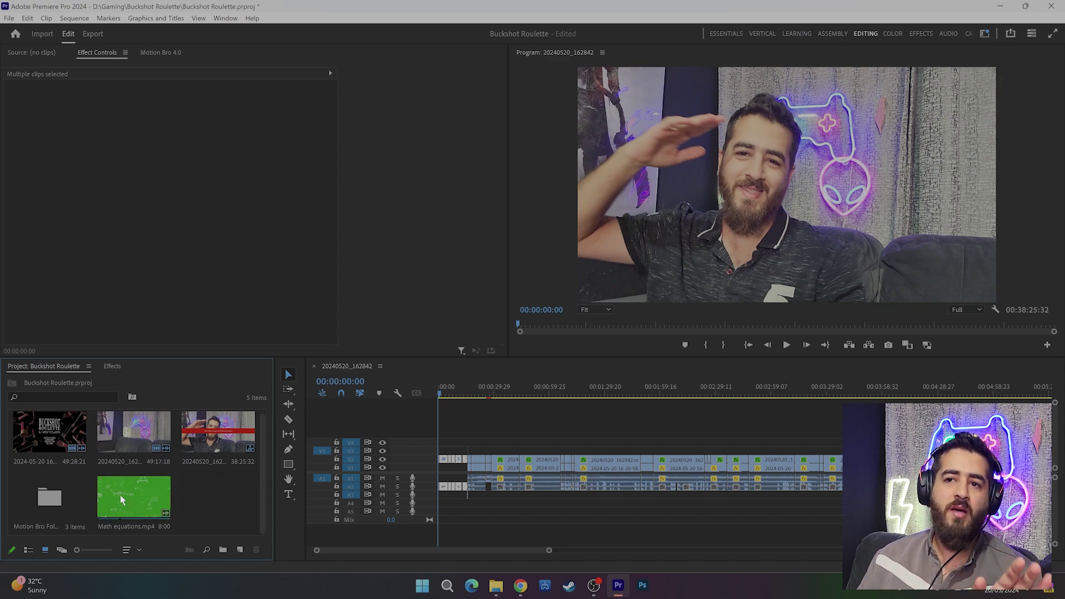
Place Math equations.mp4 on V5 near 1:30, scaled to 134 and positioned at 1168, 585.
left_click_drag(152, 489, 369, 463)
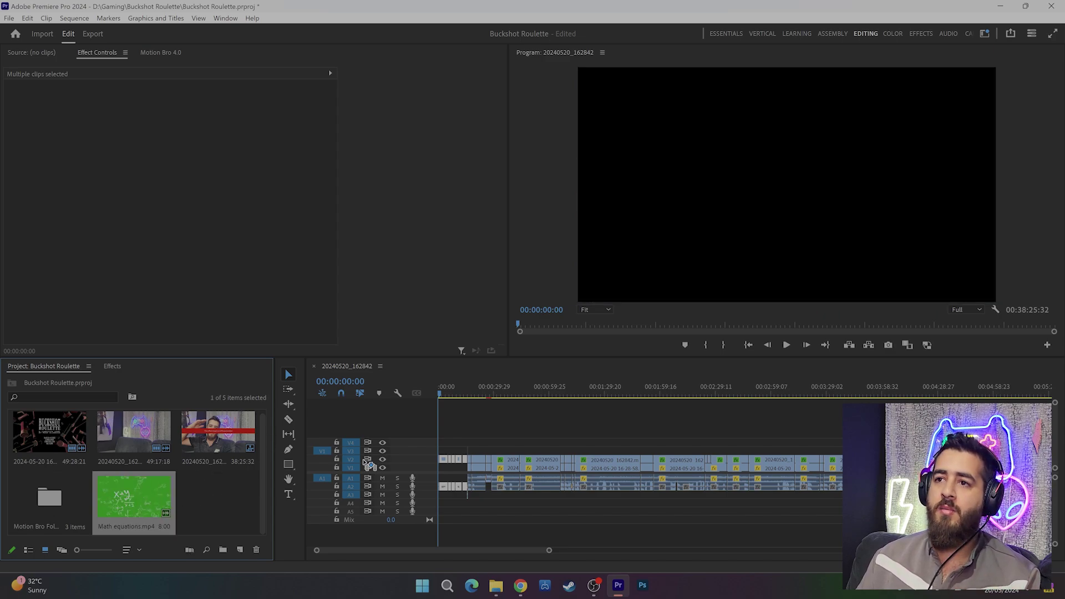
left_click_drag(558, 411, 606, 423)
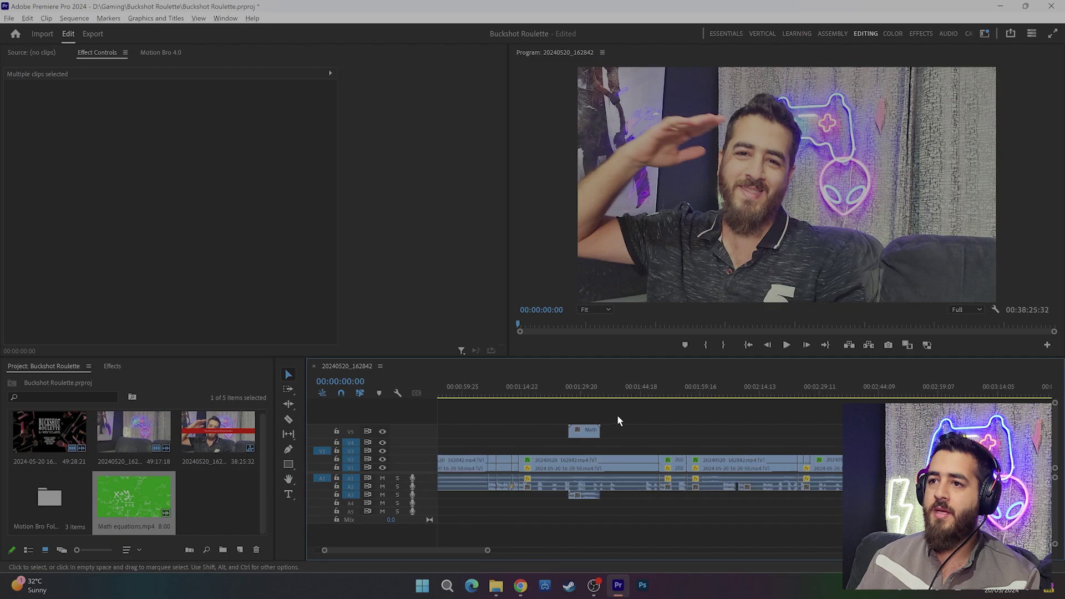
scroll(581, 395, "up", 2)
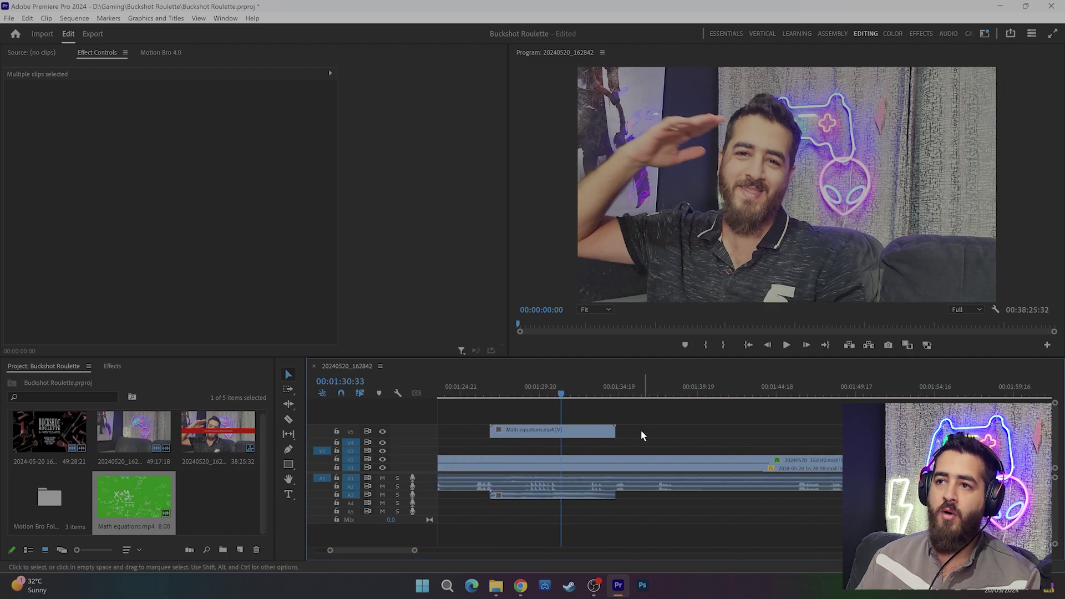
left_click(551, 397)
left_click(565, 430)
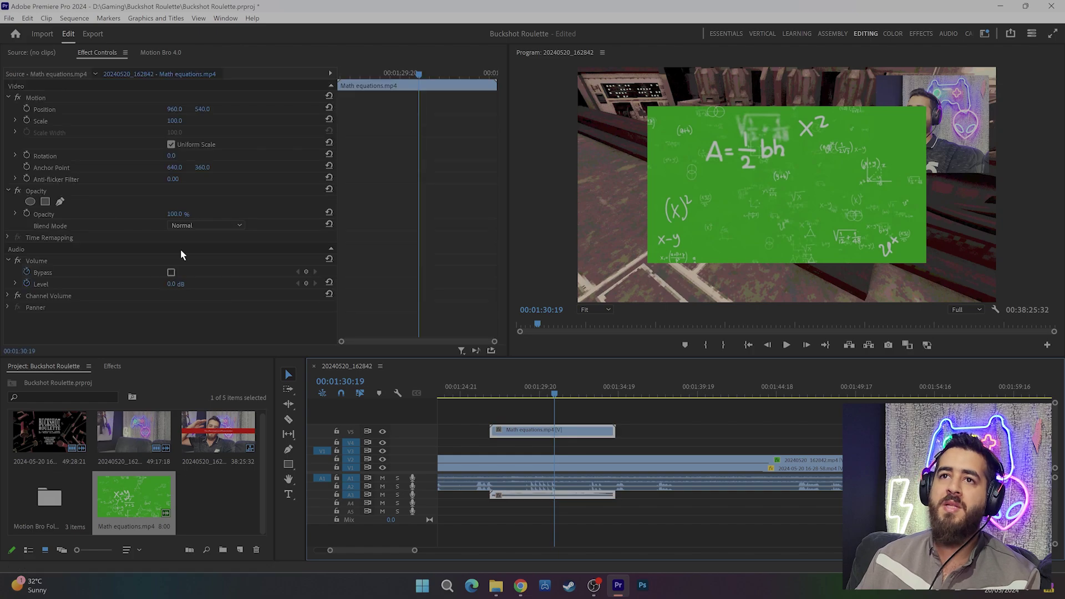
mouse_move(174, 121)
left_mouse_down()
mouse_move(158, 120)
mouse_move(197, 118)
mouse_move(189, 107)
mouse_move(174, 129)
mouse_move(188, 109)
mouse_move(233, 120)
mouse_move(165, 120)
mouse_move(244, 109)
left_mouse_up()
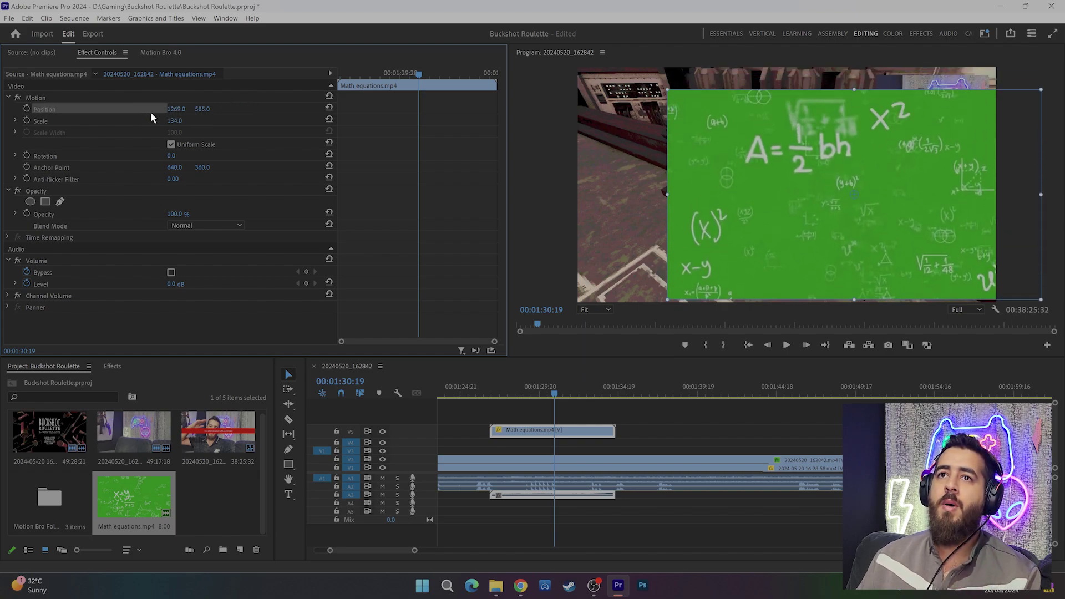
left_click_drag(176, 108, 161, 109)
left_click(557, 429)
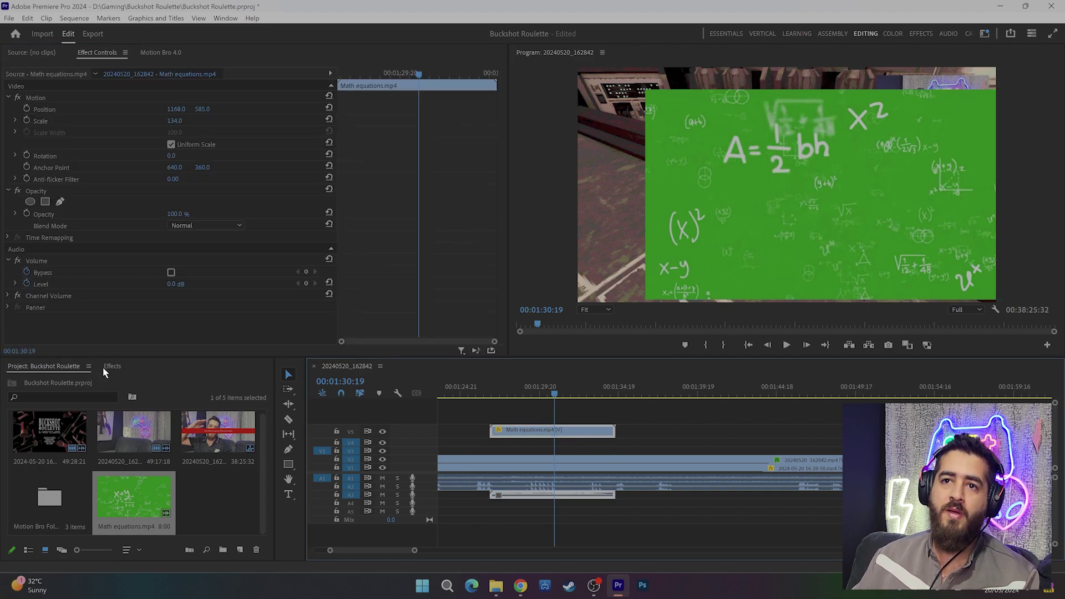
left_click(111, 367)
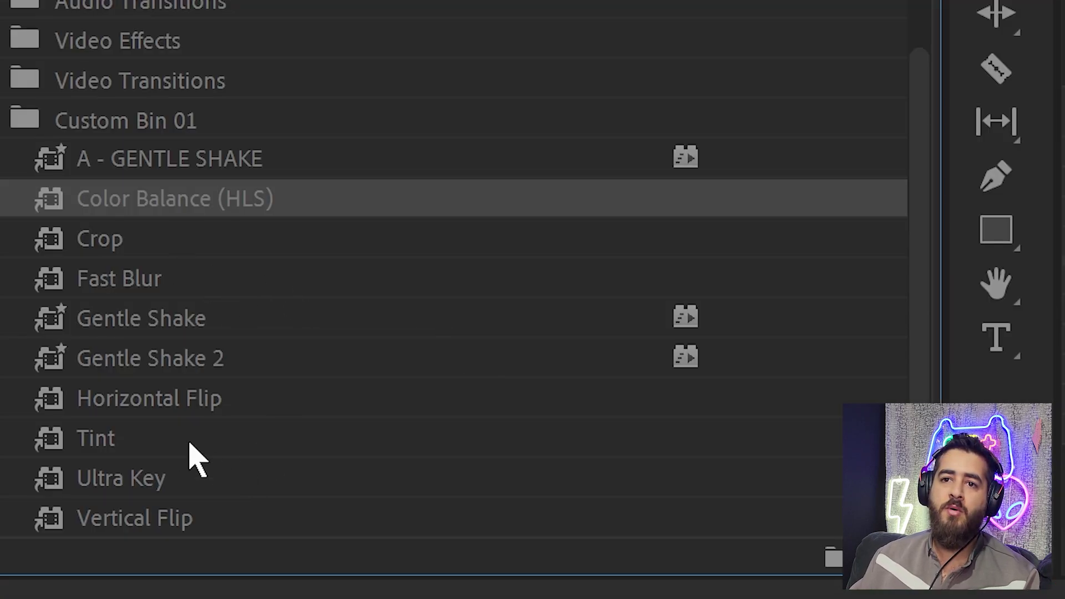
Apply Ultra Key to the Math equations clip, sampling its green background as the key colour.
double_click(62, 533)
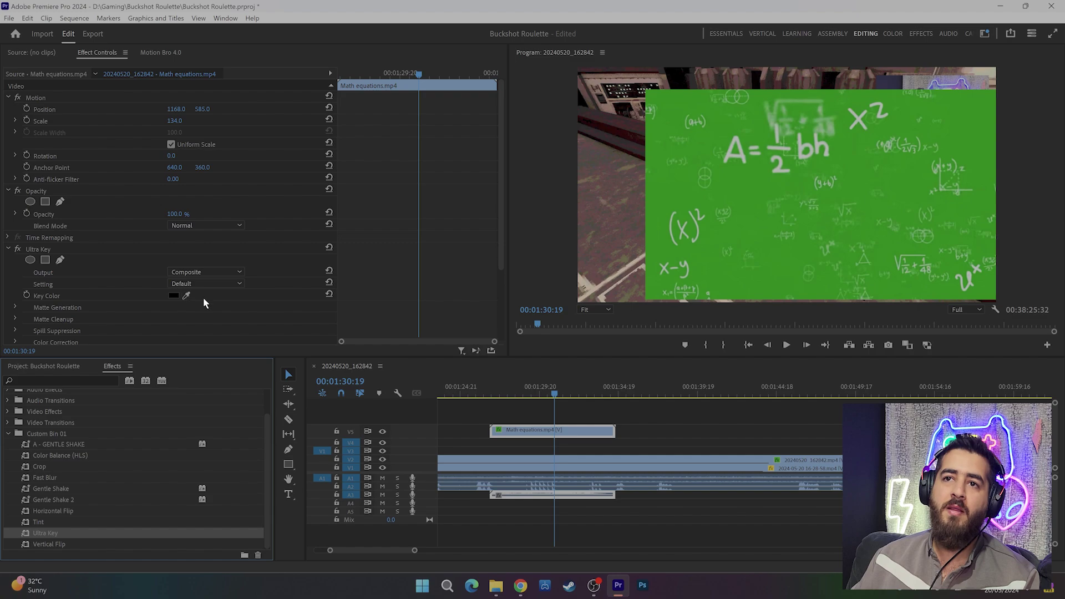
left_click(187, 297)
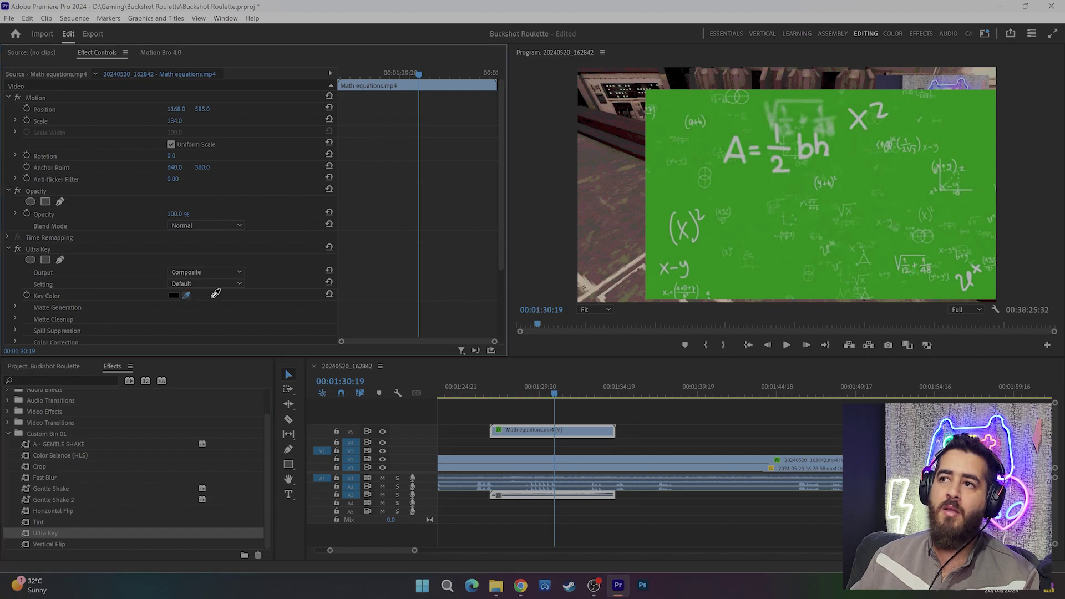
left_click(738, 177)
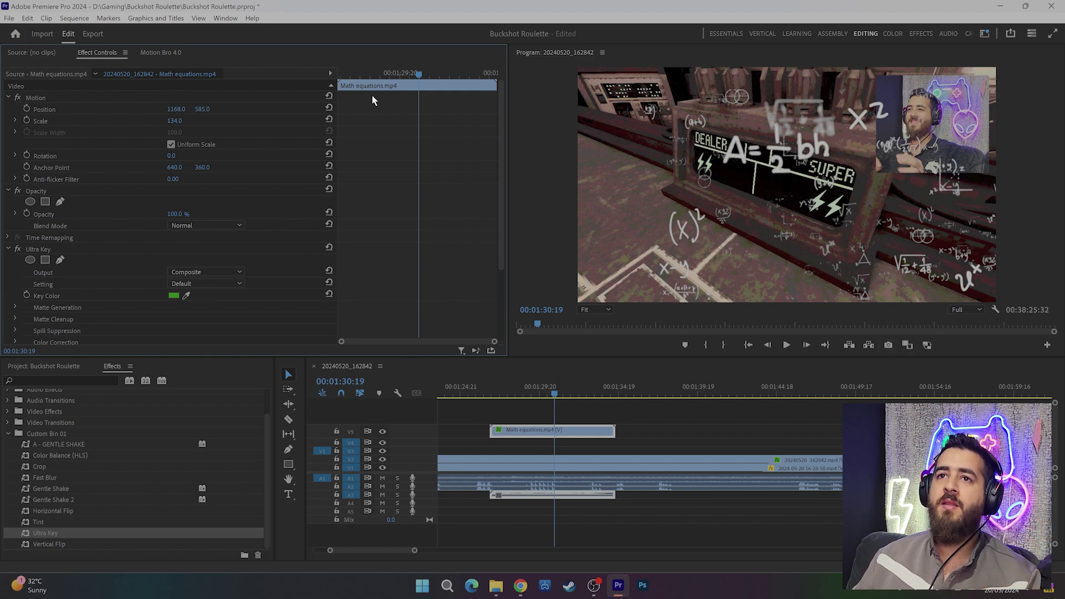
Slide the keyed math overlay left and preview it from about 1:25.
mouse_move(182, 114)
left_mouse_down()
mouse_move(208, 107)
mouse_move(219, 122)
left_mouse_up()
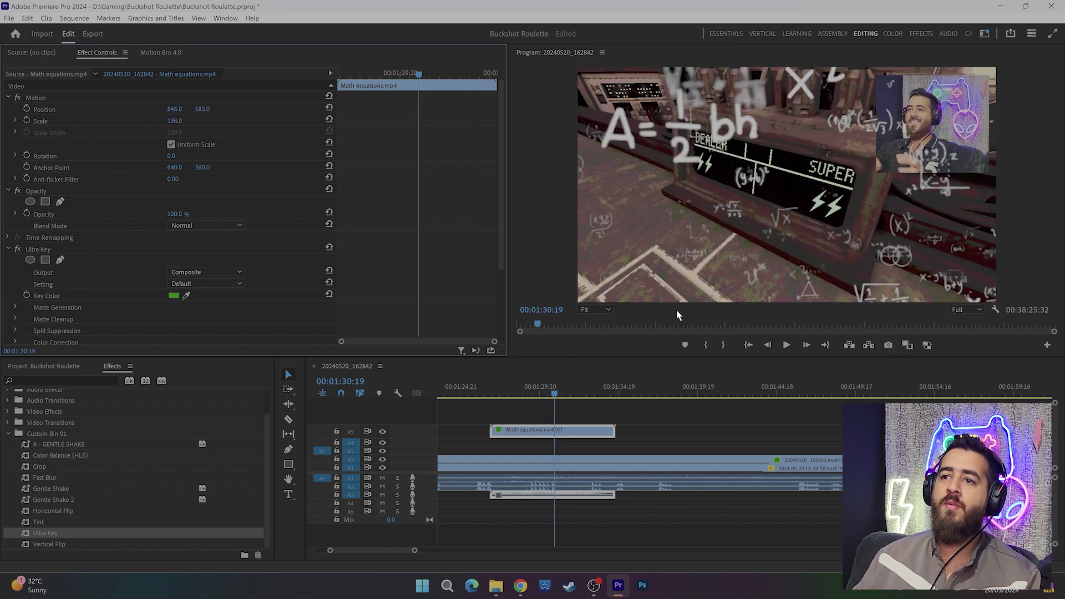
left_click(474, 393)
key("space")
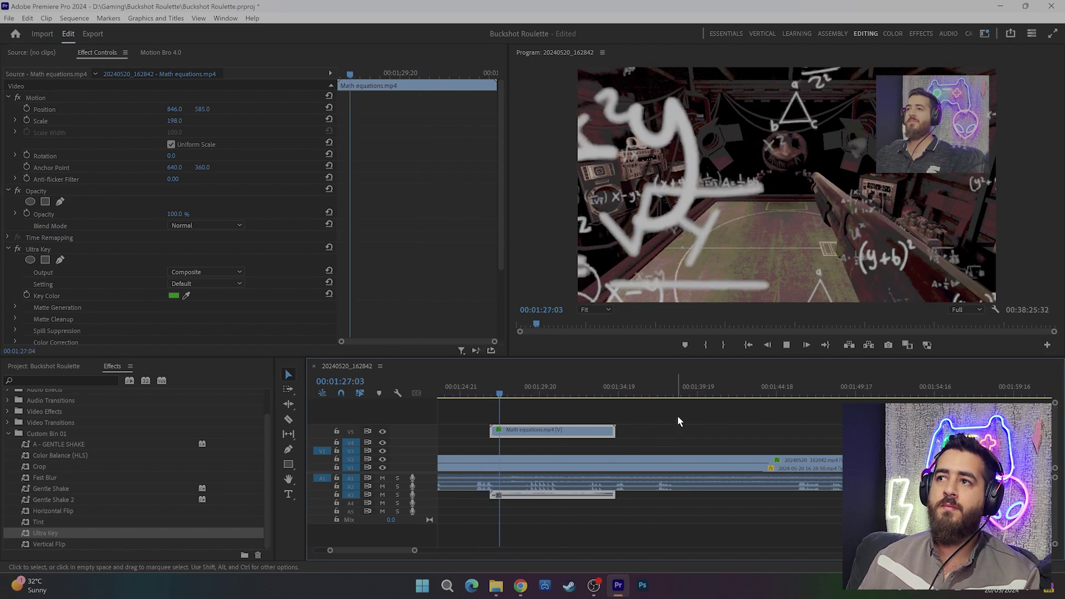
key("space")
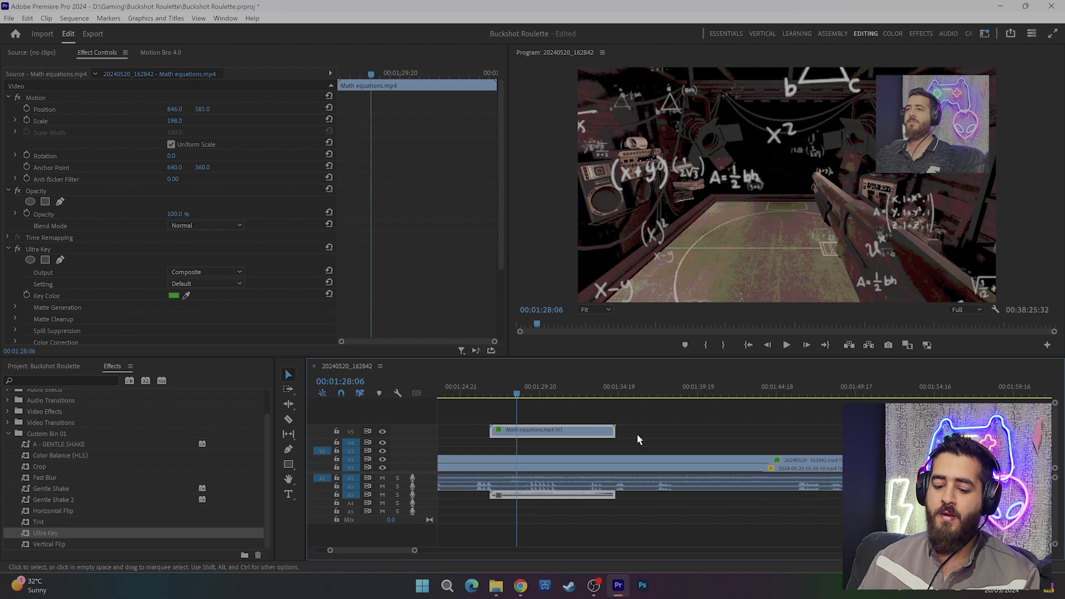
Delete the Math equations audio on A3 and its V5 video clip from the timeline.
left_click(587, 499)
left_click(585, 494, "alt")
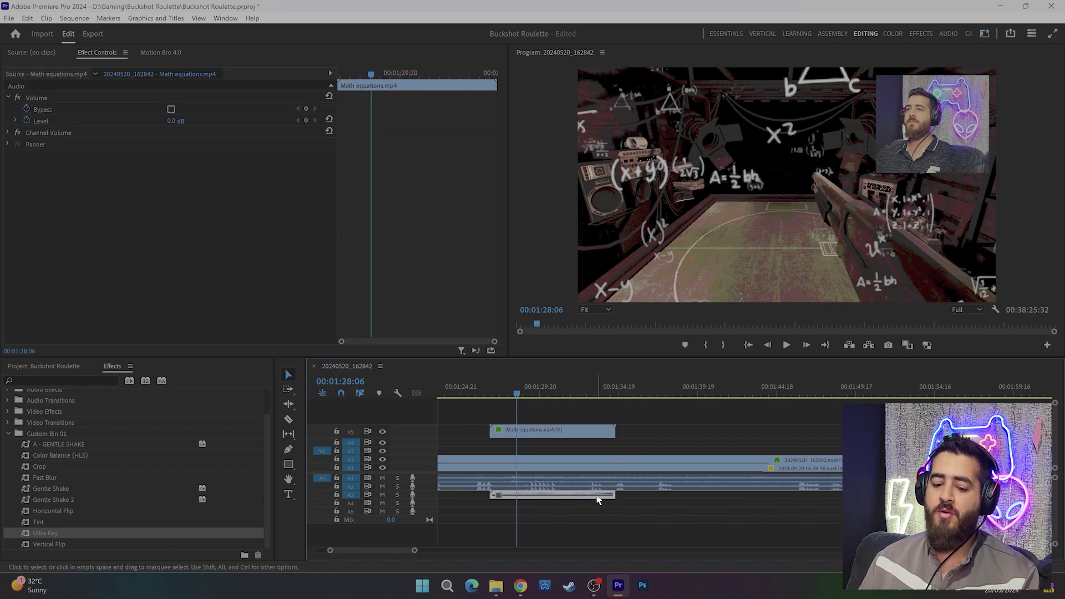
key("Delete")
left_click(483, 398)
key("space")
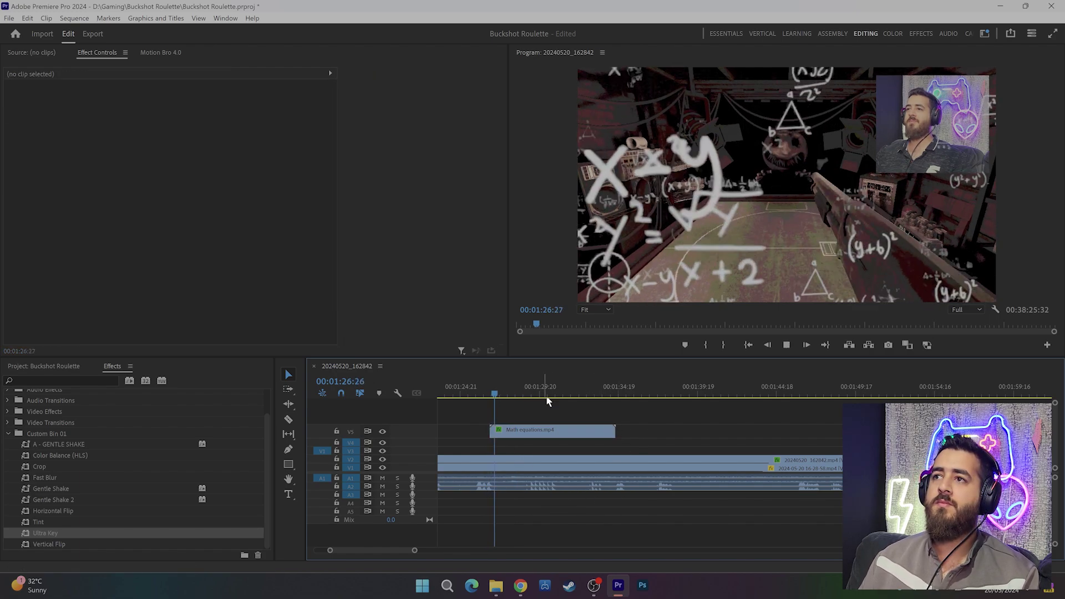
left_click(558, 432)
key("Delete")
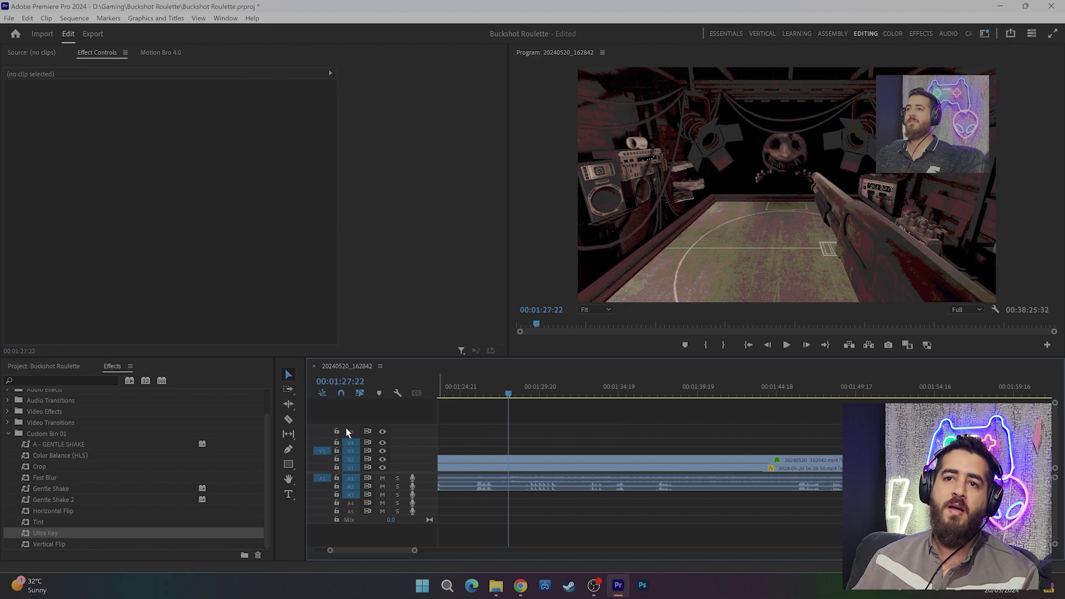
left_click(50, 366)
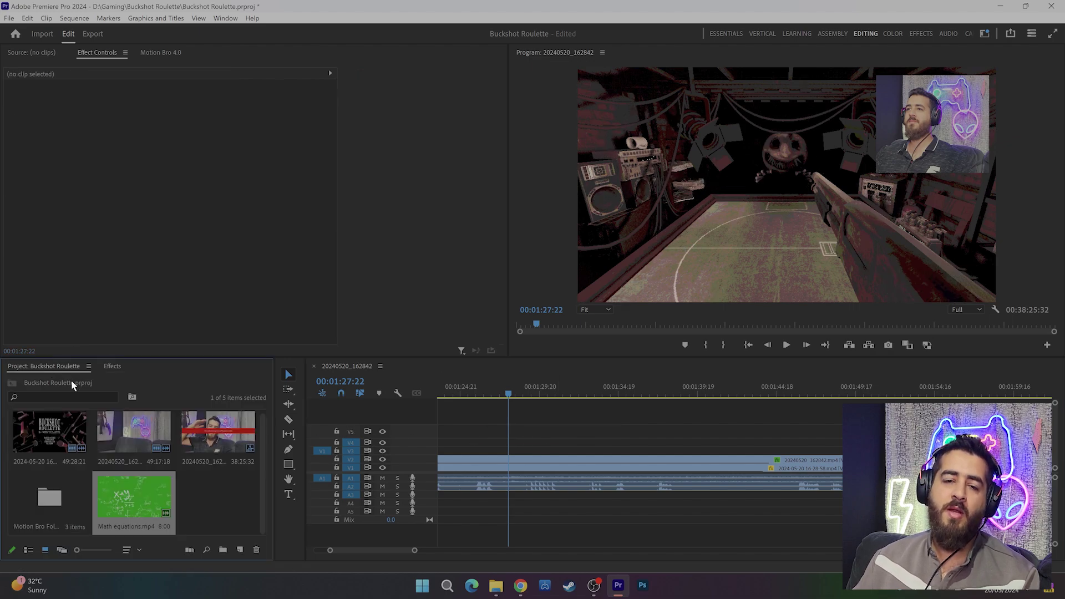
left_click(198, 504)
key("alt+Tab")
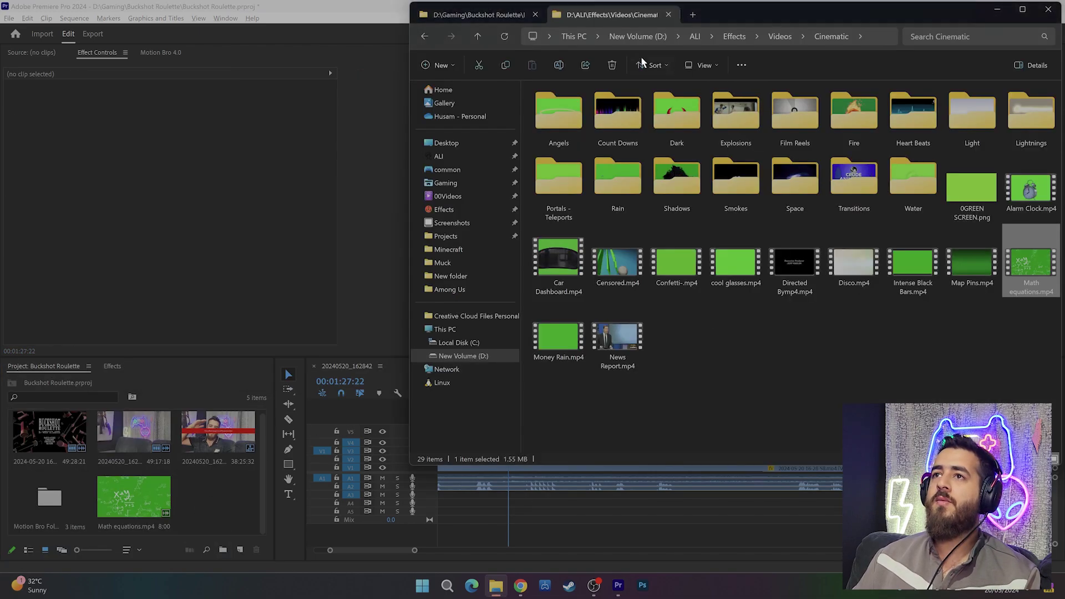
Go from Cinematic up to Videos\Anime\Effects and open Power Up.mp4 for preview.
left_click(478, 37)
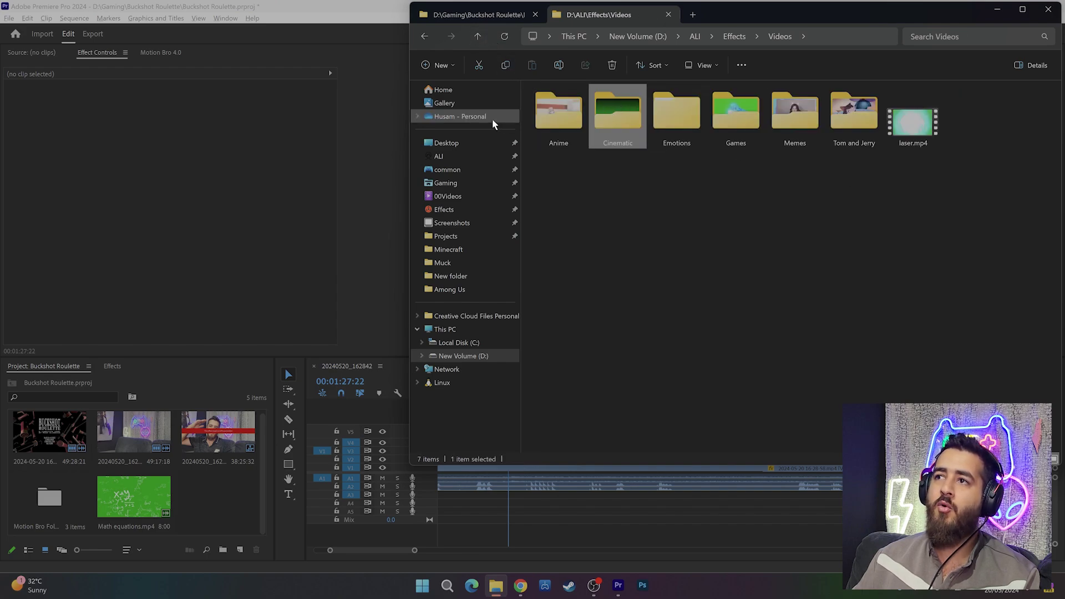
double_click(559, 116)
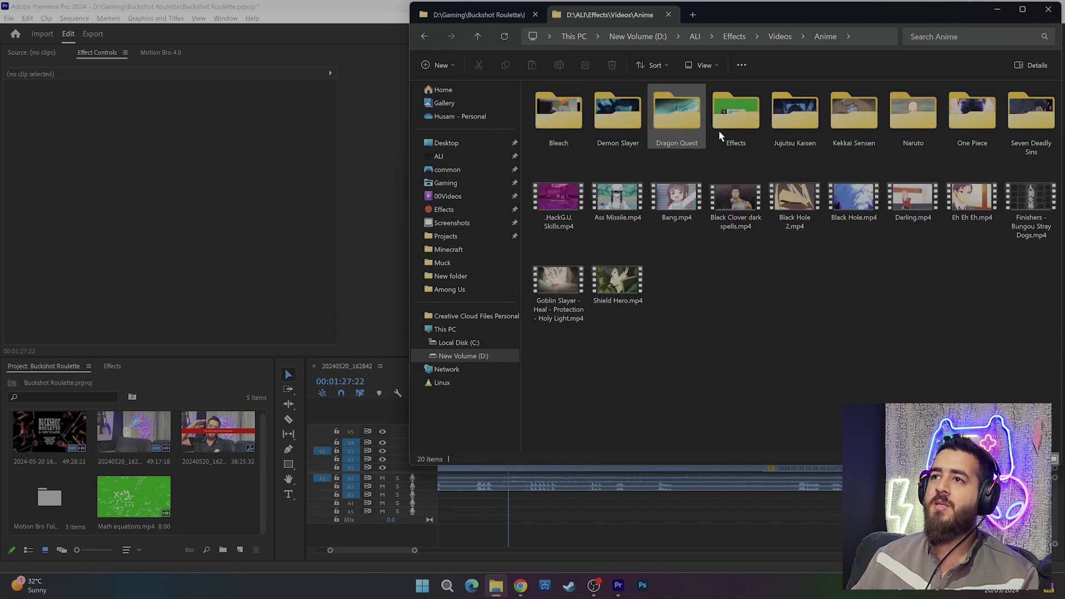
double_click(744, 110)
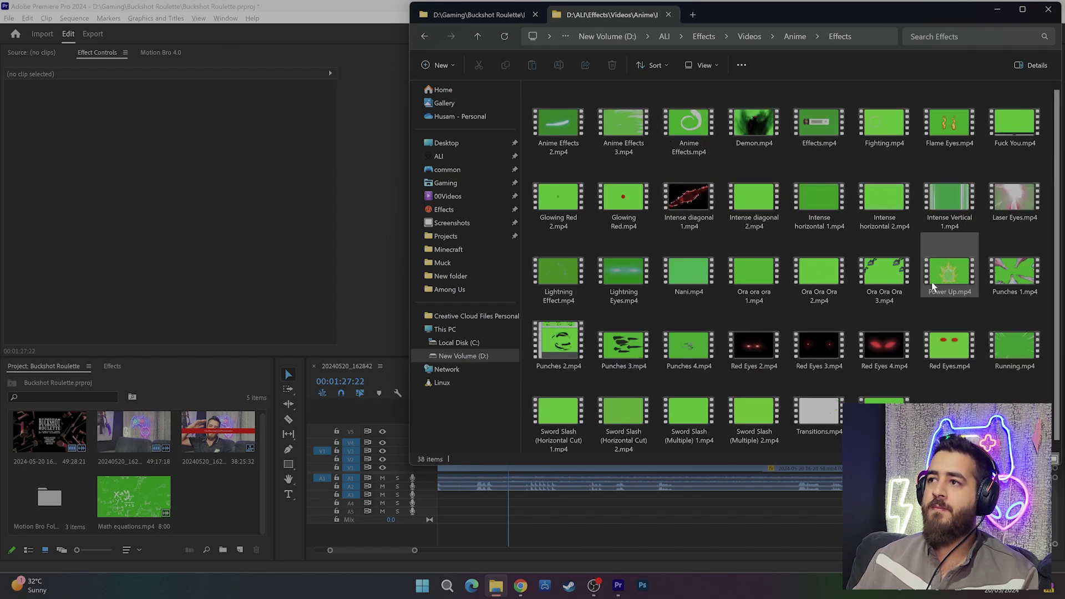
double_click(958, 270)
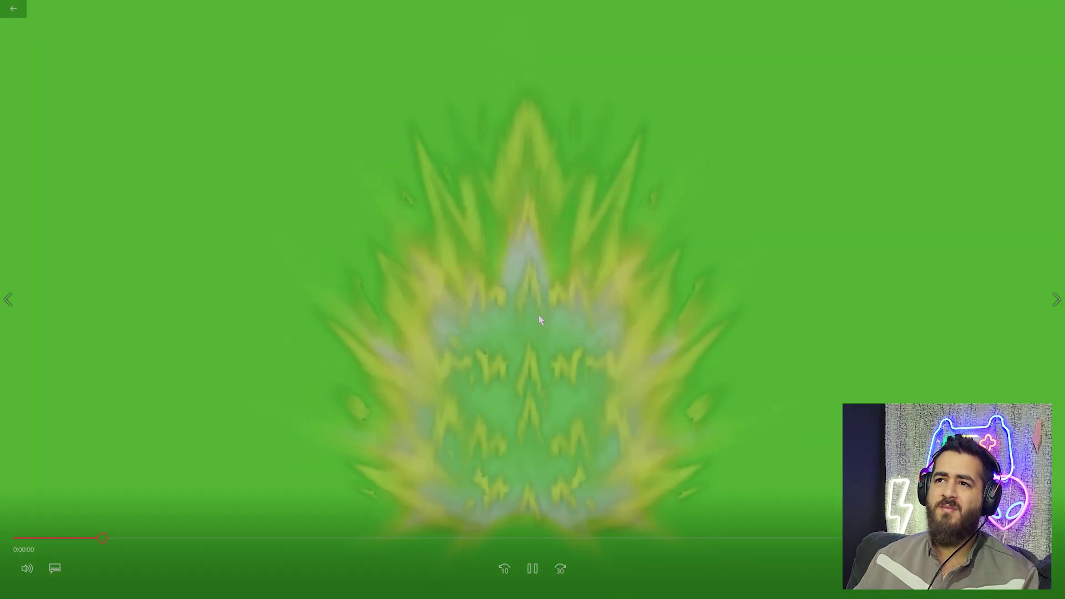
Pause and resume the Power Up.mp4 preview while checking the playback volume.
left_click(527, 346)
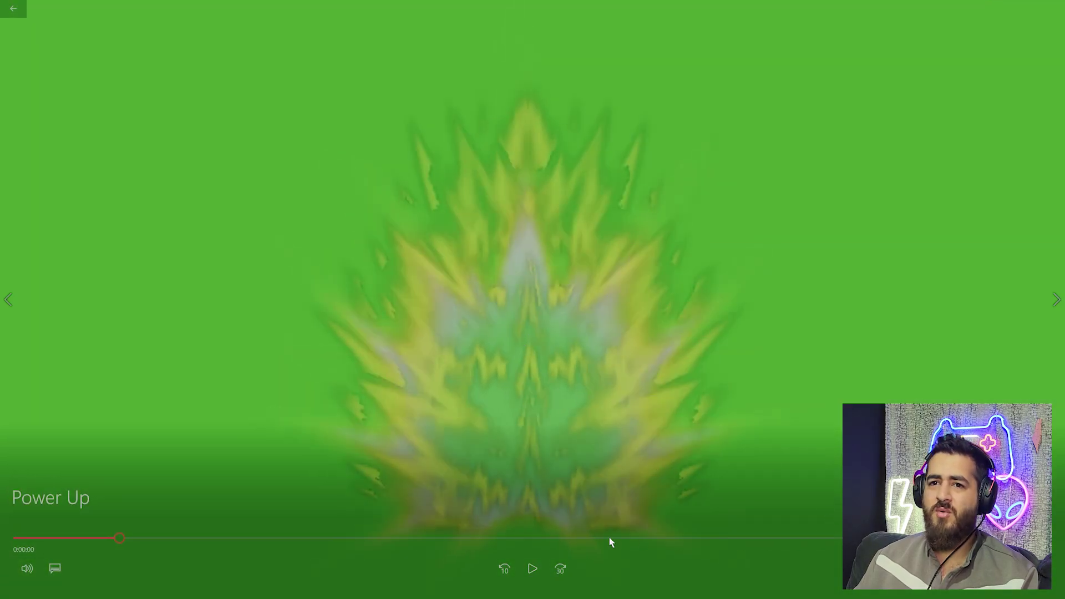
left_click(27, 569)
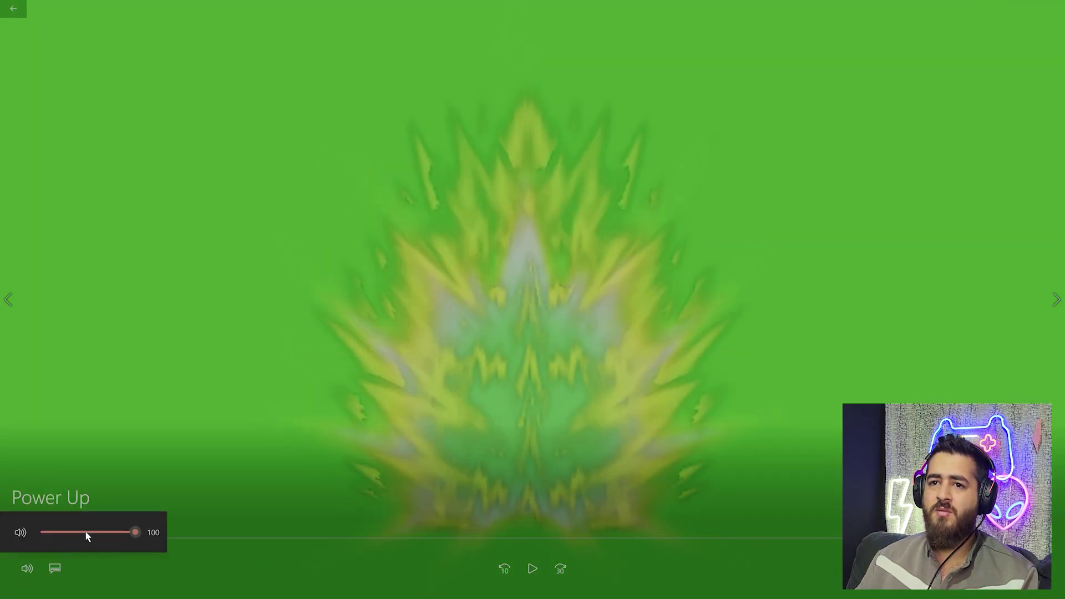
left_click(166, 516)
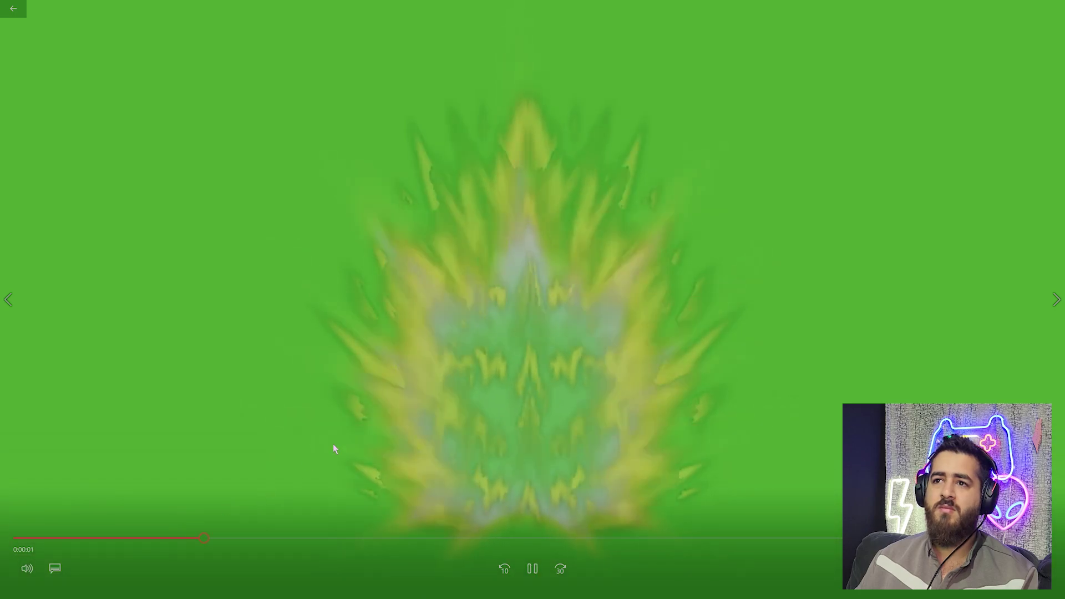
left_click(311, 468)
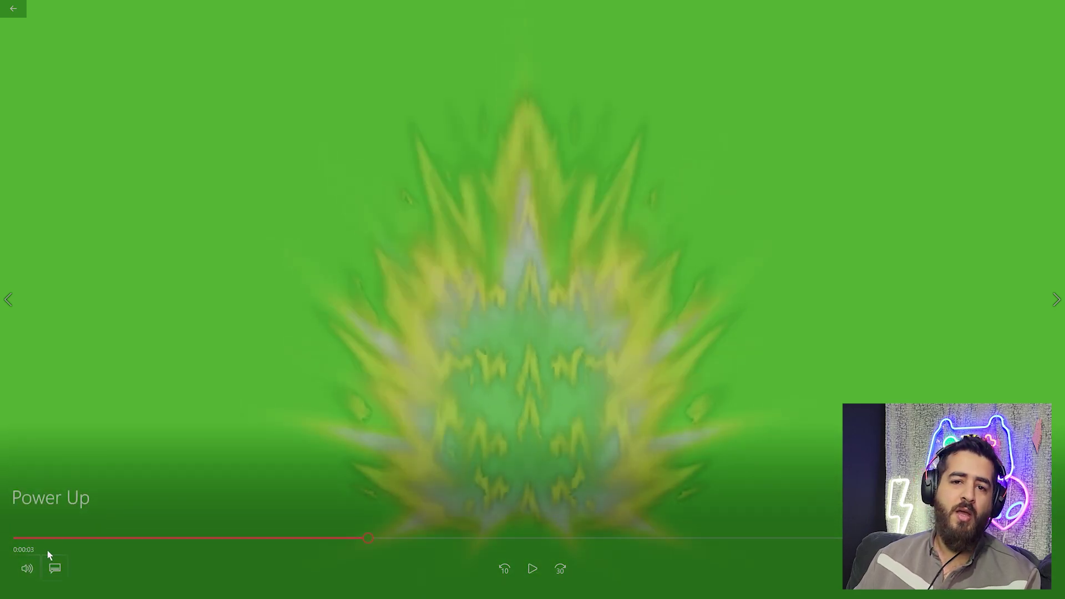
left_click(28, 570)
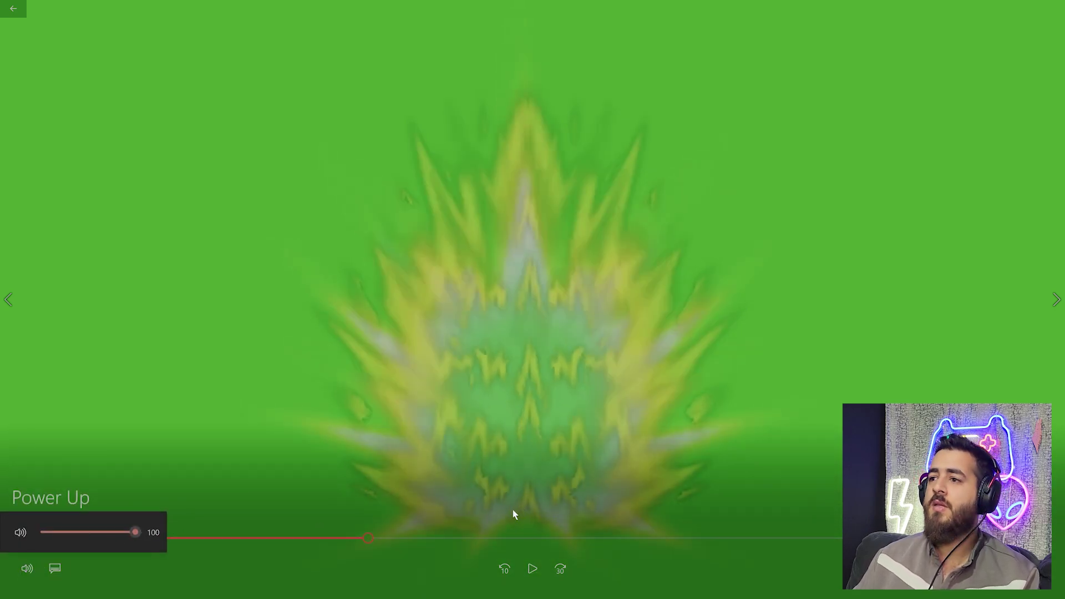
Preview the Running speed-lines clip and the Crying 3 tears clip from Emotions\Crying.
left_click(1052, 9)
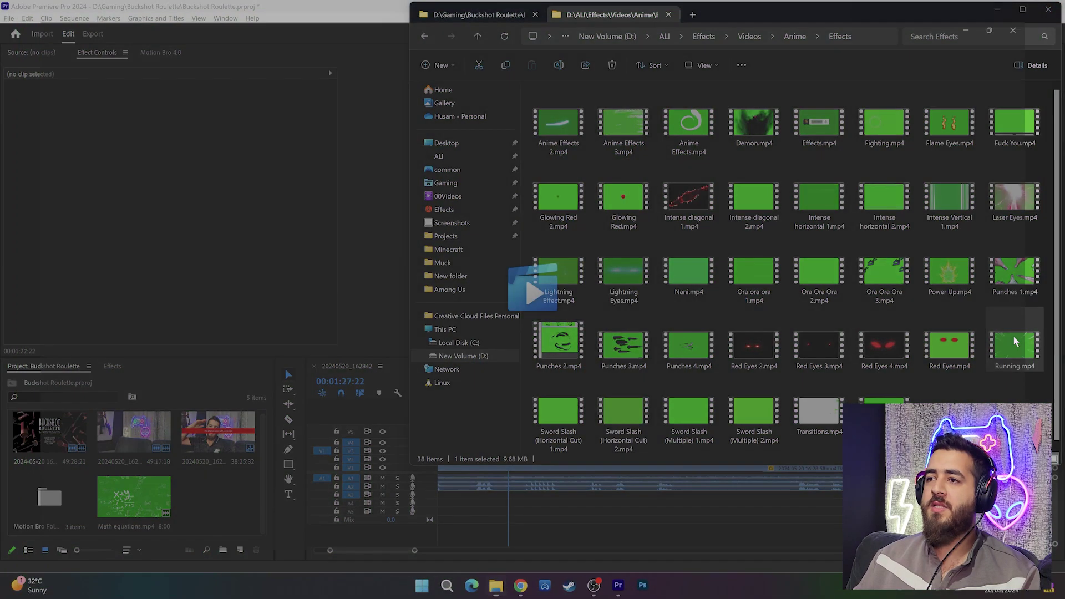
double_click(668, 344)
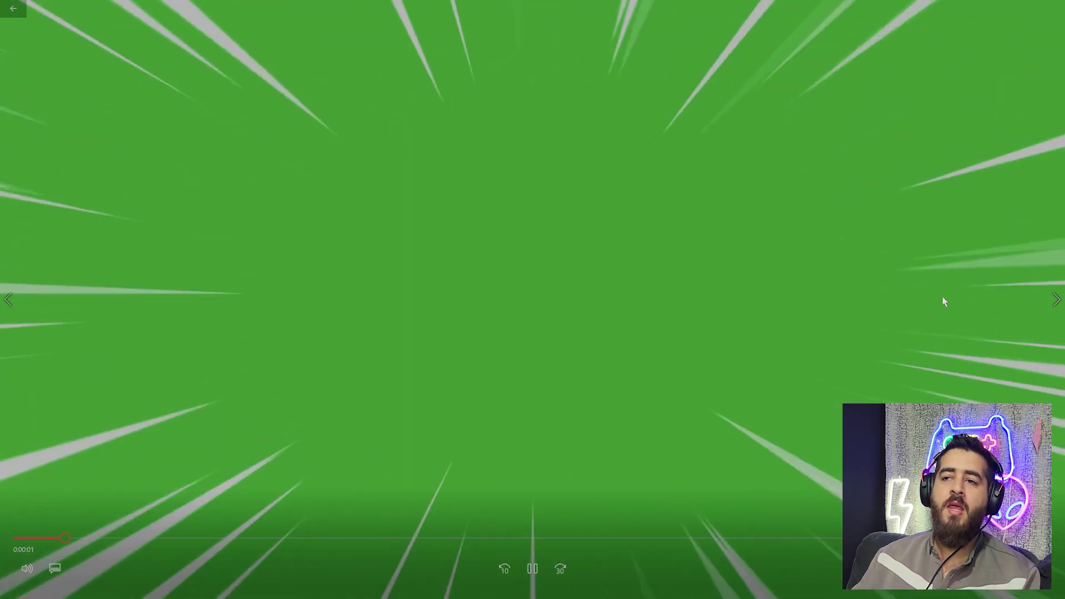
left_click(1052, 9)
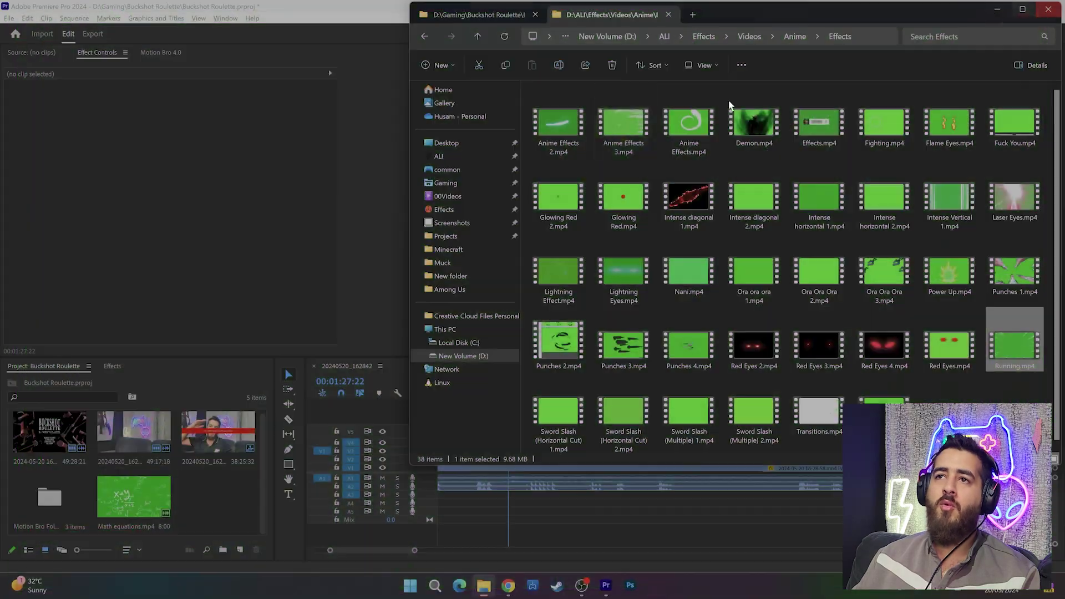
left_click(484, 39)
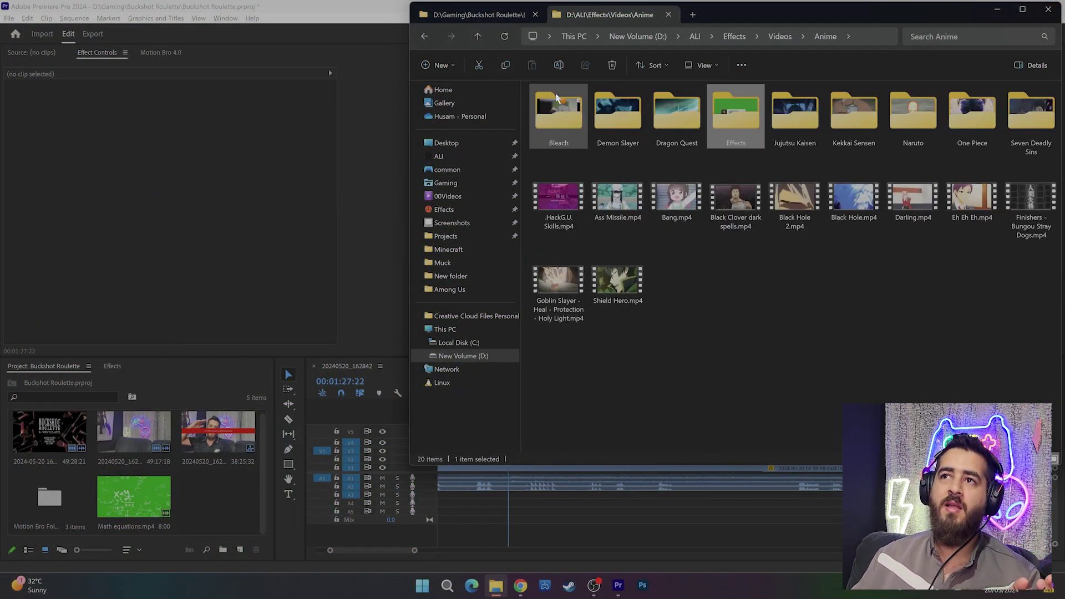
left_click(478, 36)
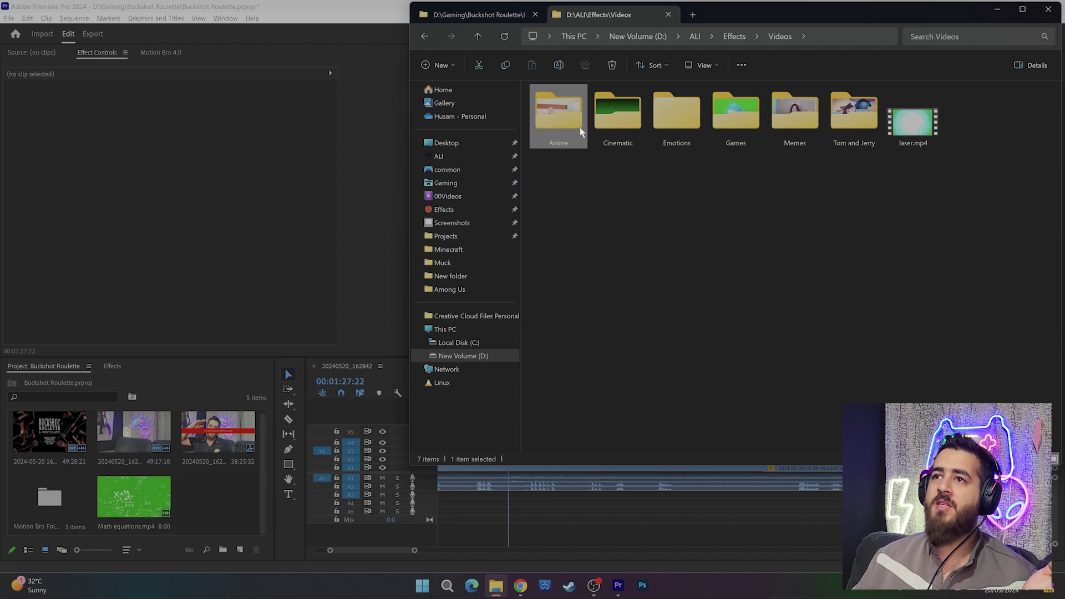
double_click(667, 115)
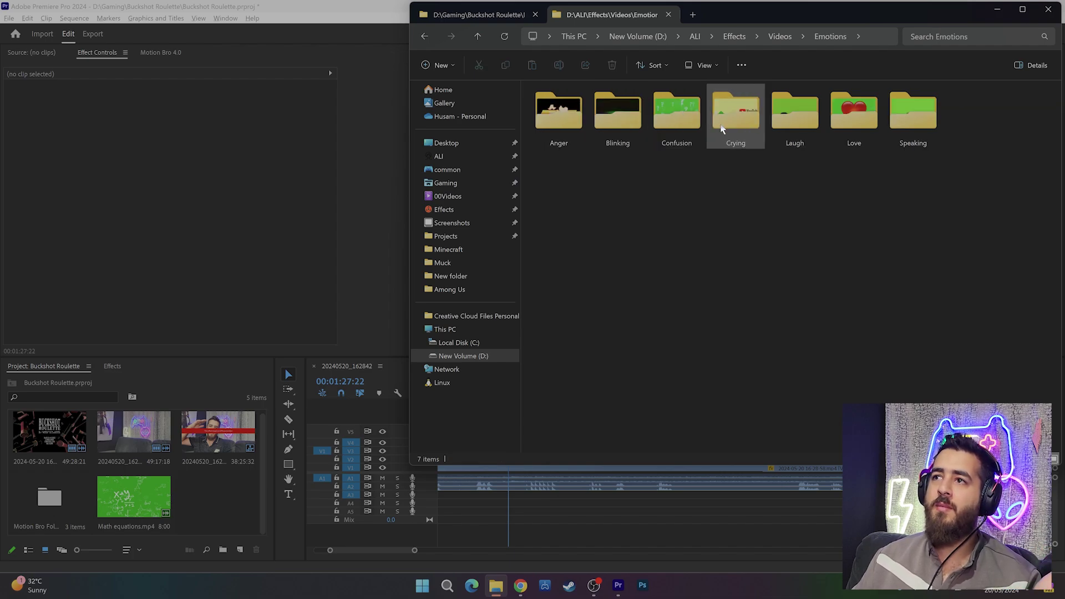
double_click(746, 118)
double_click(677, 113)
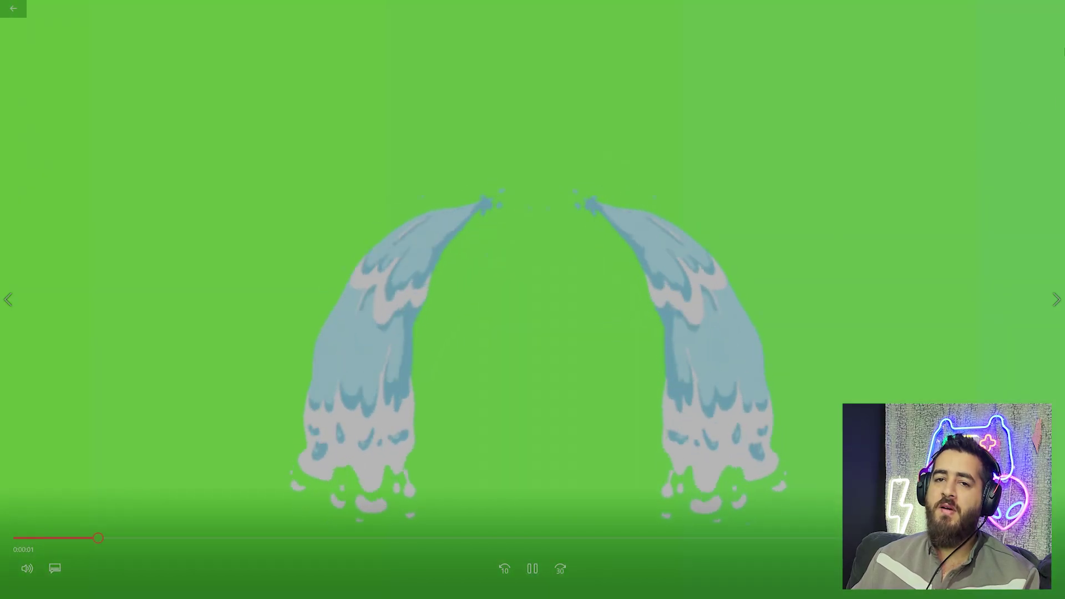
key("alt+F4")
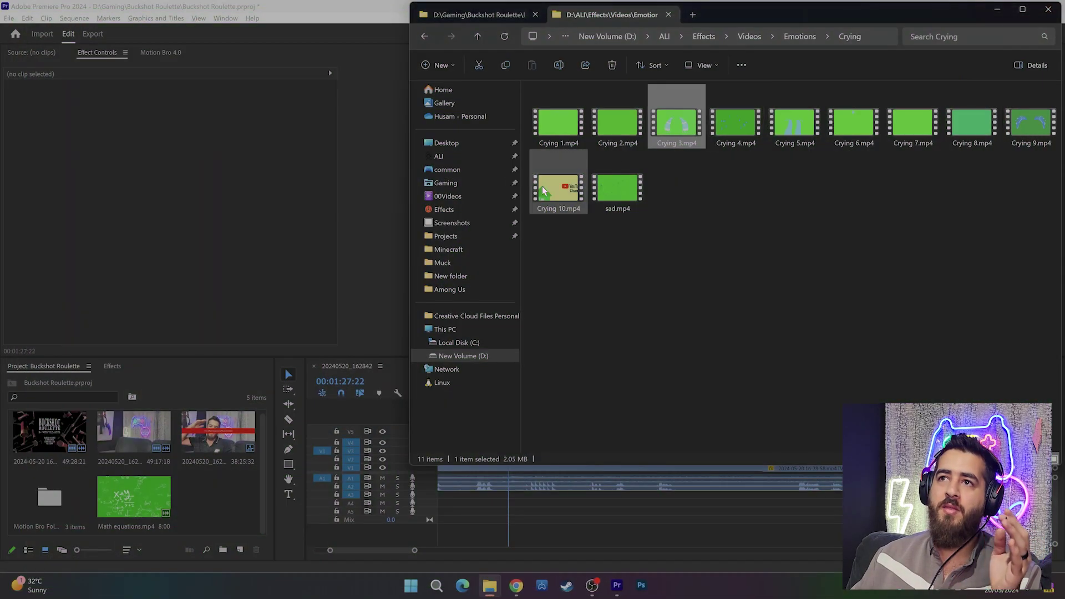
Go to Effects\Sounds\Hits and drag Slap.mp3 into Premiere's Project panel.
left_click(475, 37)
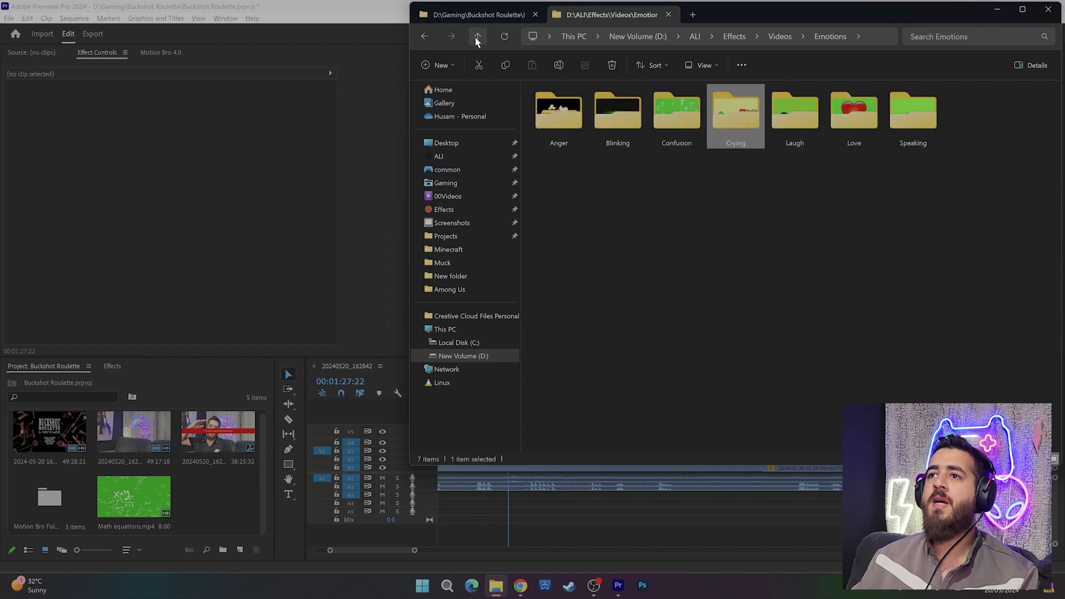
left_click(475, 37)
left_click(475, 36)
double_click(567, 127)
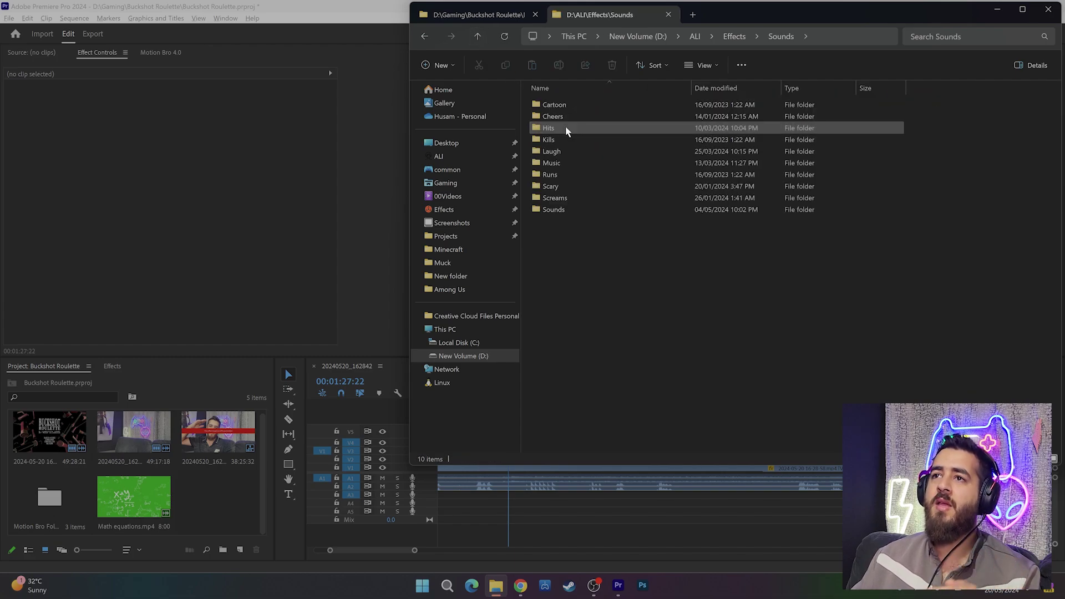
double_click(588, 128)
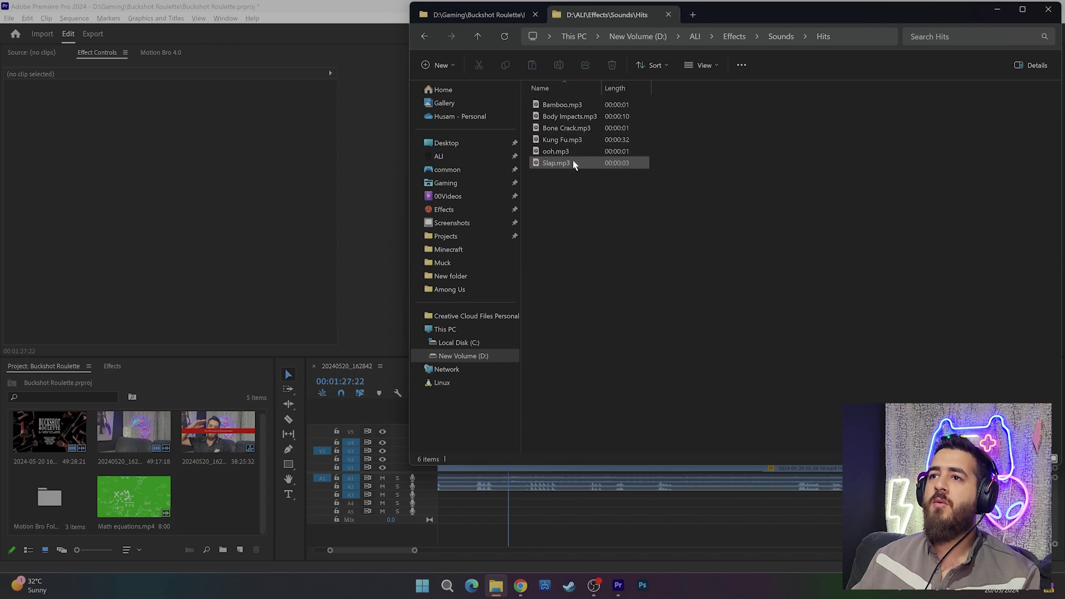
mouse_move(572, 163)
left_mouse_down()
mouse_move(209, 498)
mouse_move(205, 522)
left_mouse_up()
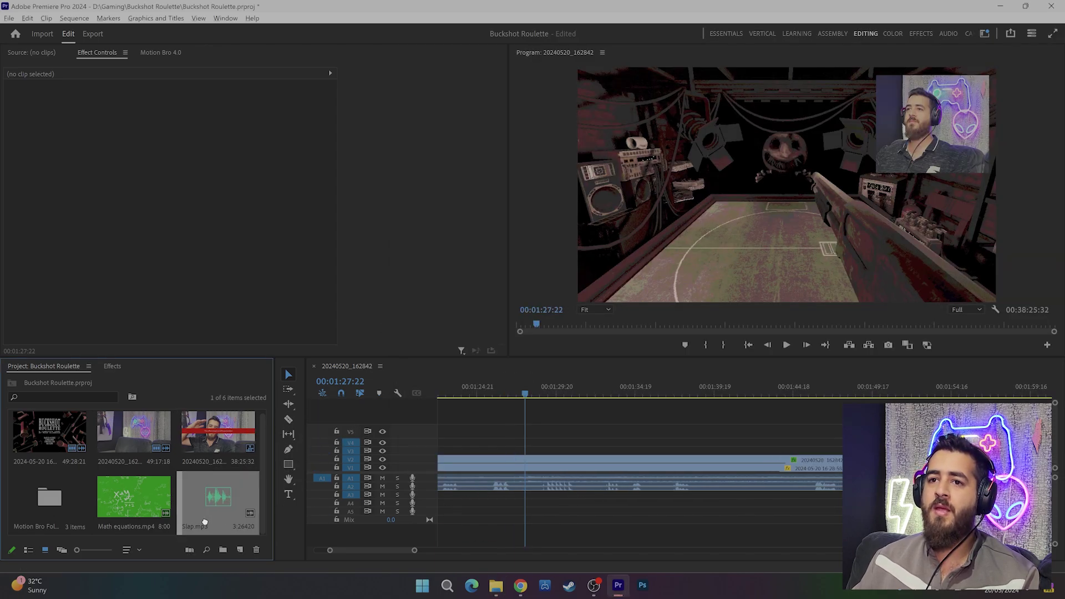
Mark the slap hit with In/Out points in the Source monitor and place it on A3.
scroll(571, 508, "up", 3)
scroll(549, 506, "up", 3)
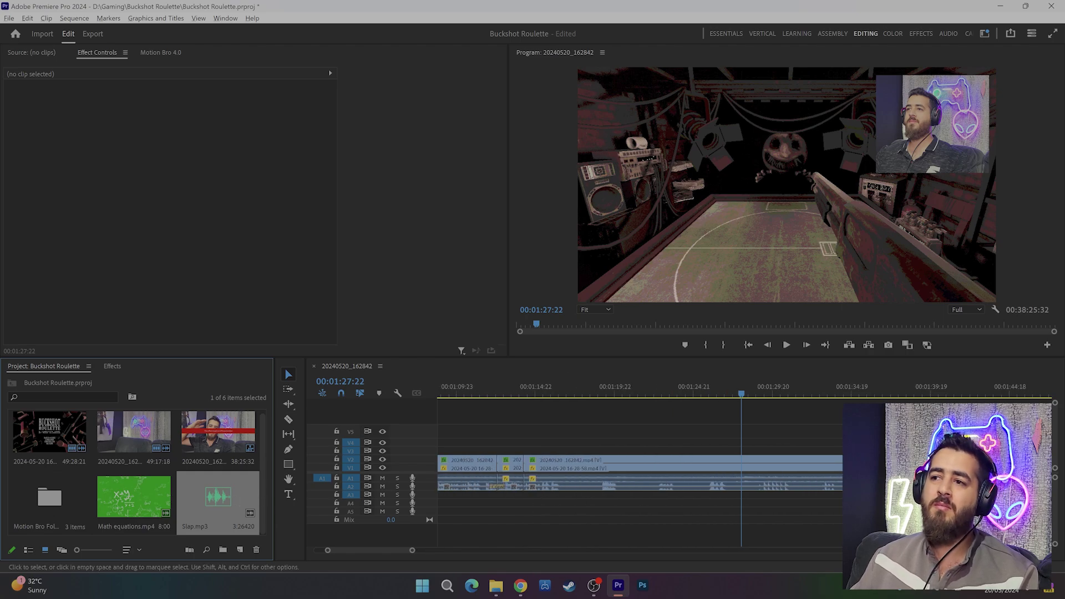
double_click(201, 487)
left_click_drag(125, 197, 163, 121)
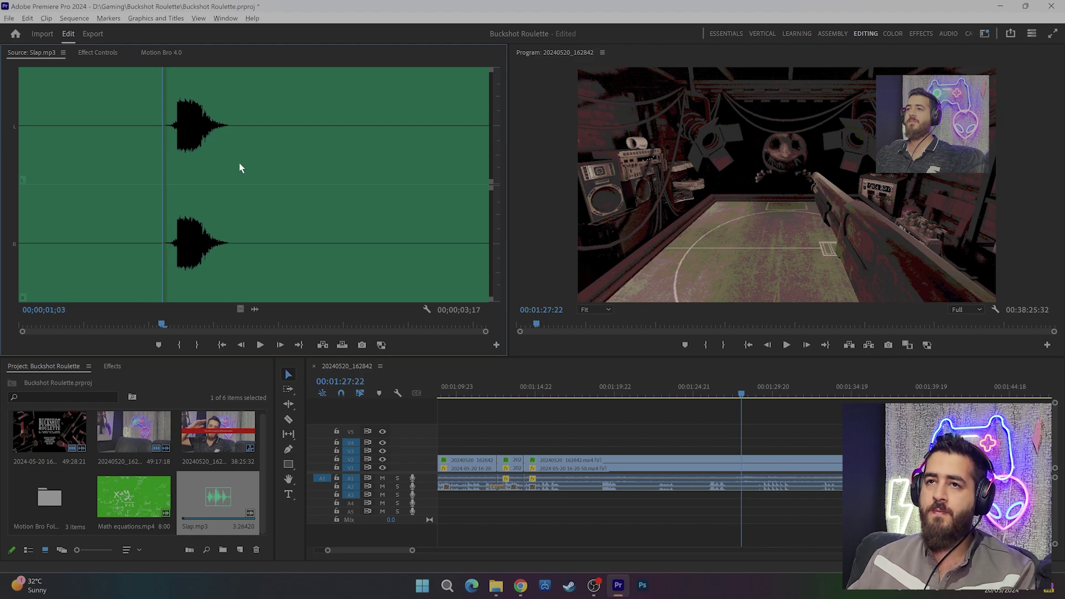
key("i")
left_click_drag(239, 131, 233, 121)
key("o")
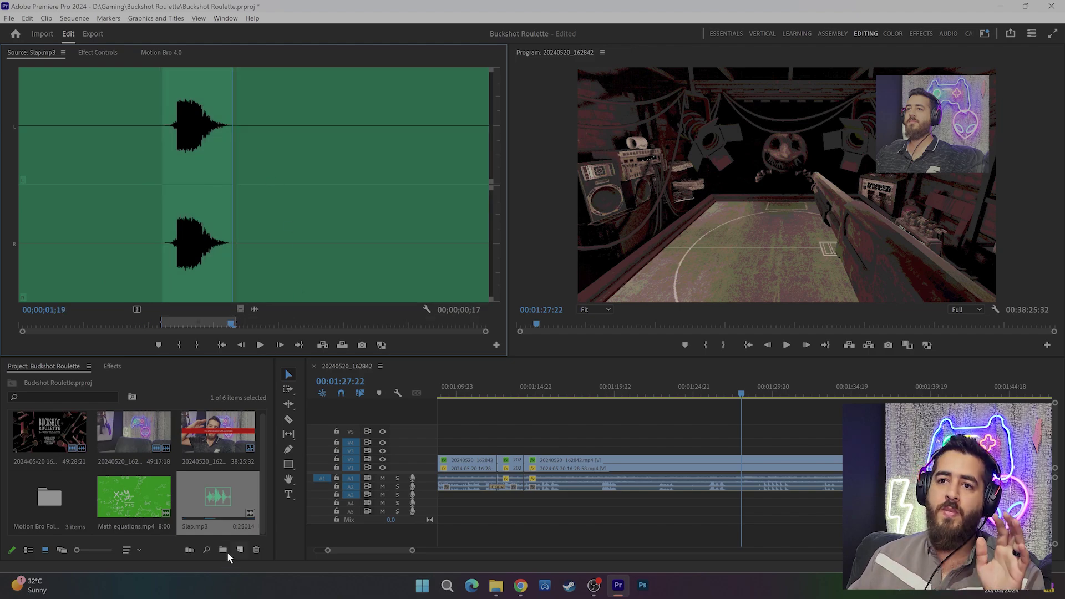
mouse_move(211, 502)
left_mouse_down()
mouse_move(761, 499)
mouse_move(745, 500)
left_mouse_up()
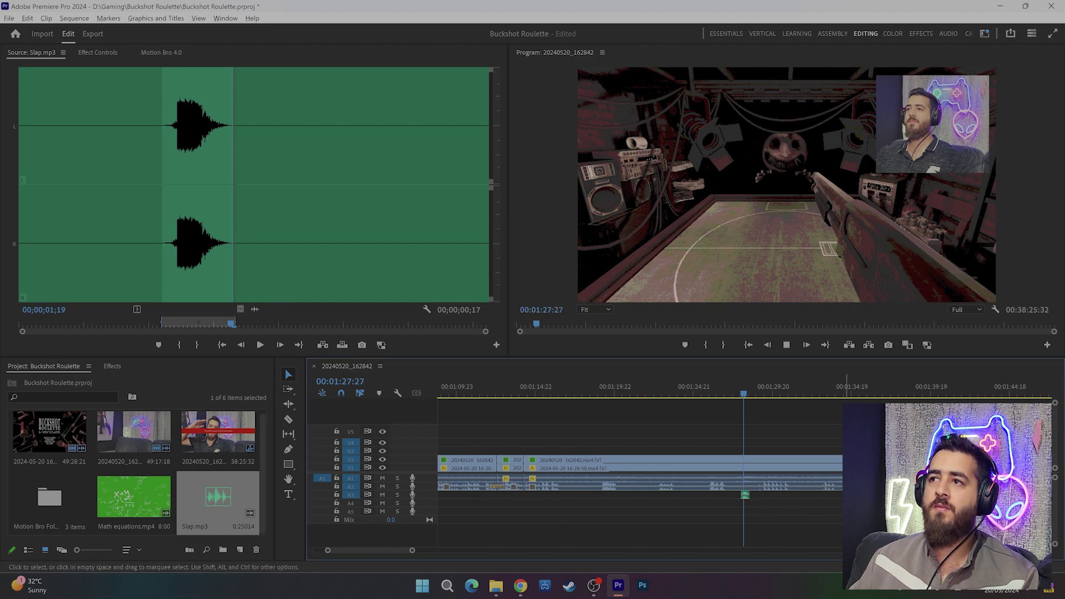
Shift the slap sound about two seconds later, near 01:28, and adjust its audio gain.
key("space")
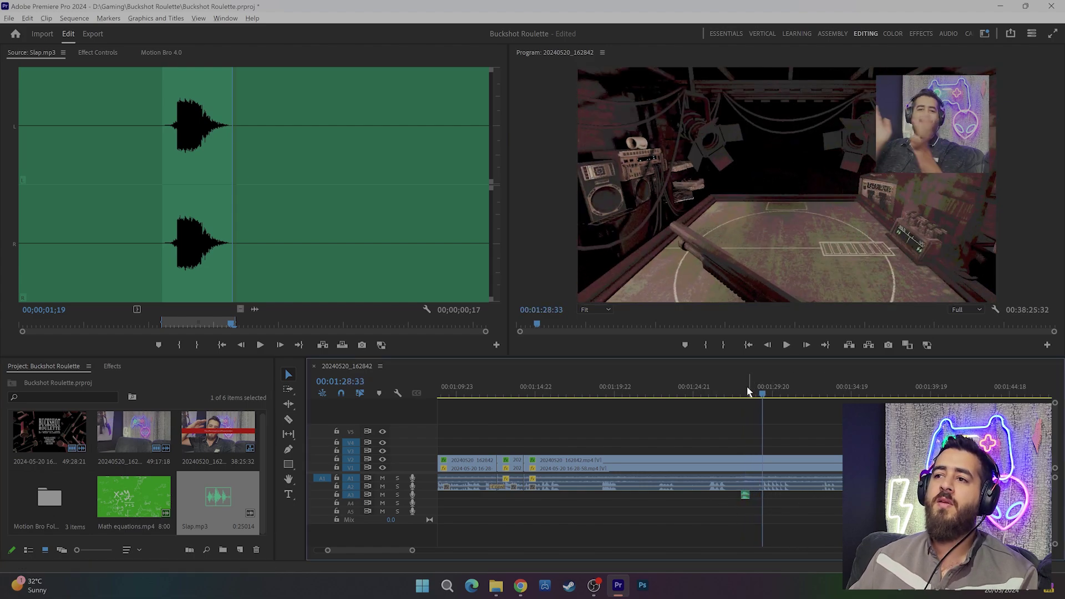
left_click(724, 388)
key("=")
scroll(738, 488, "up", 2)
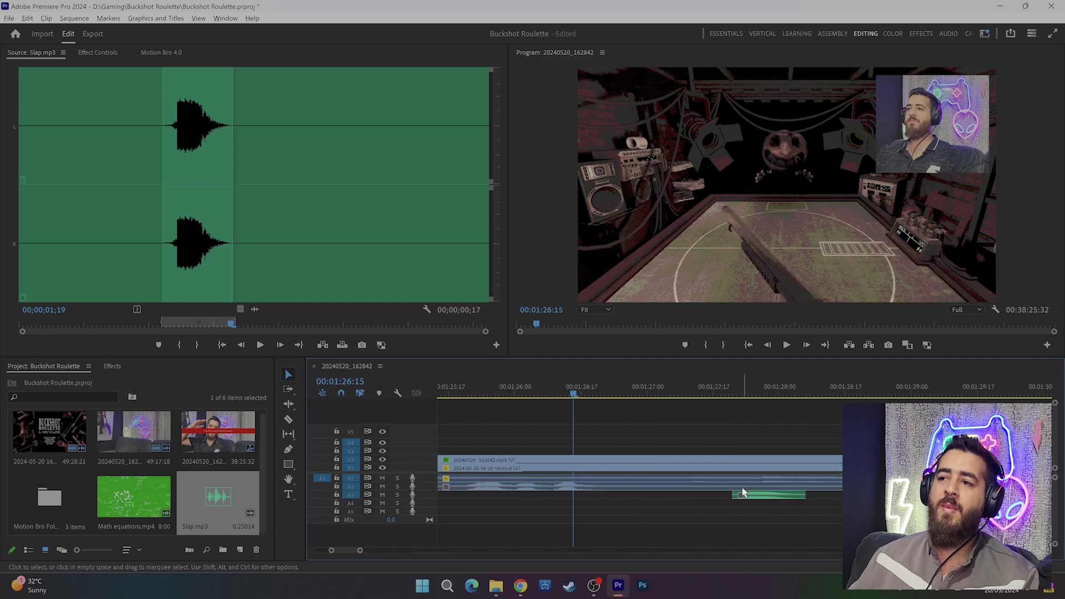
left_click_drag(751, 502, 787, 501)
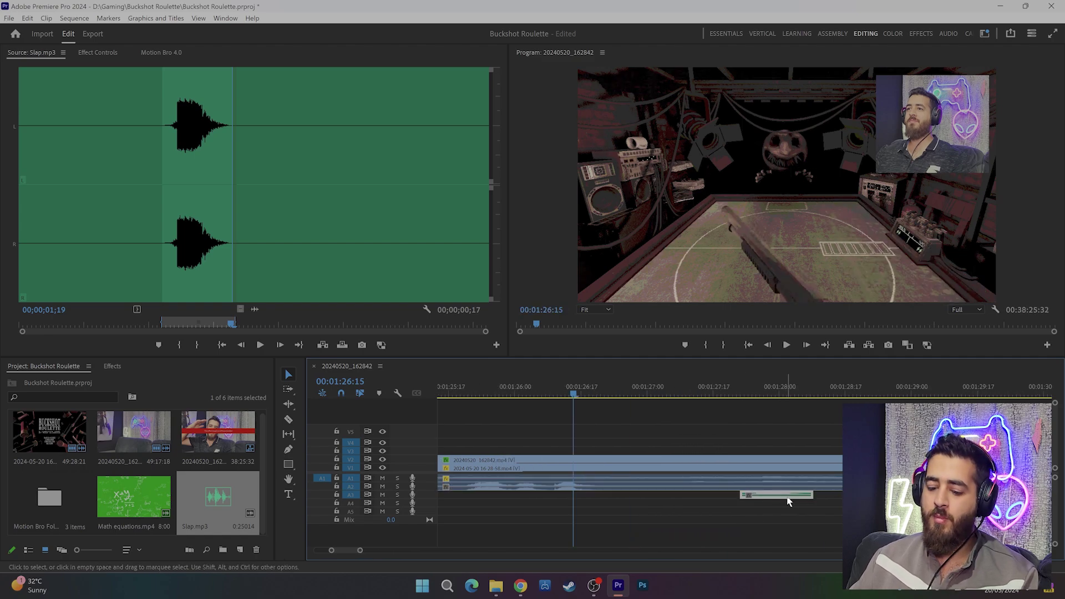
key("g")
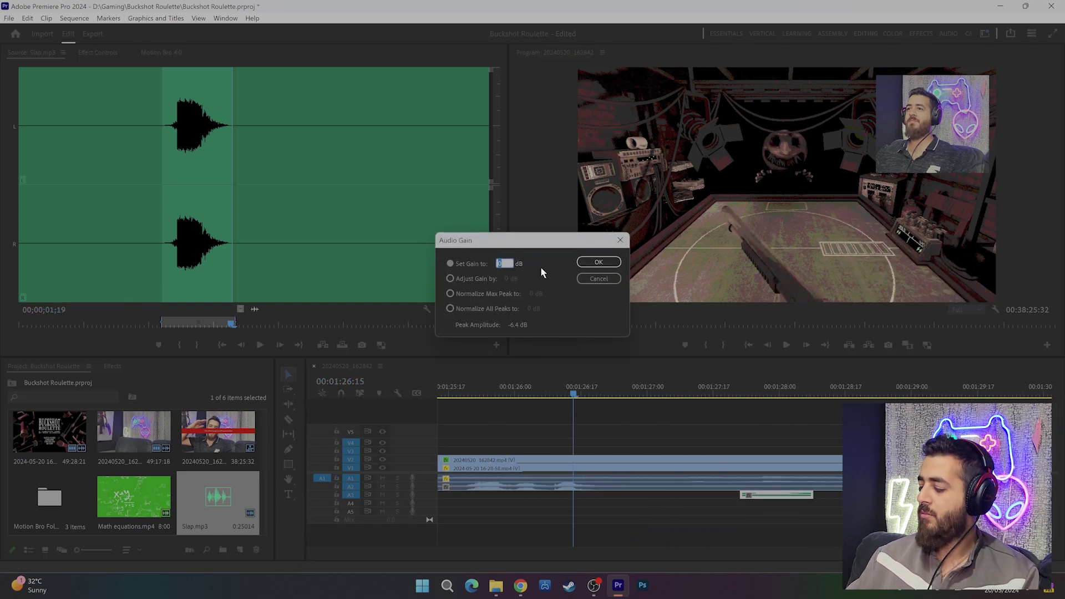
key("Return")
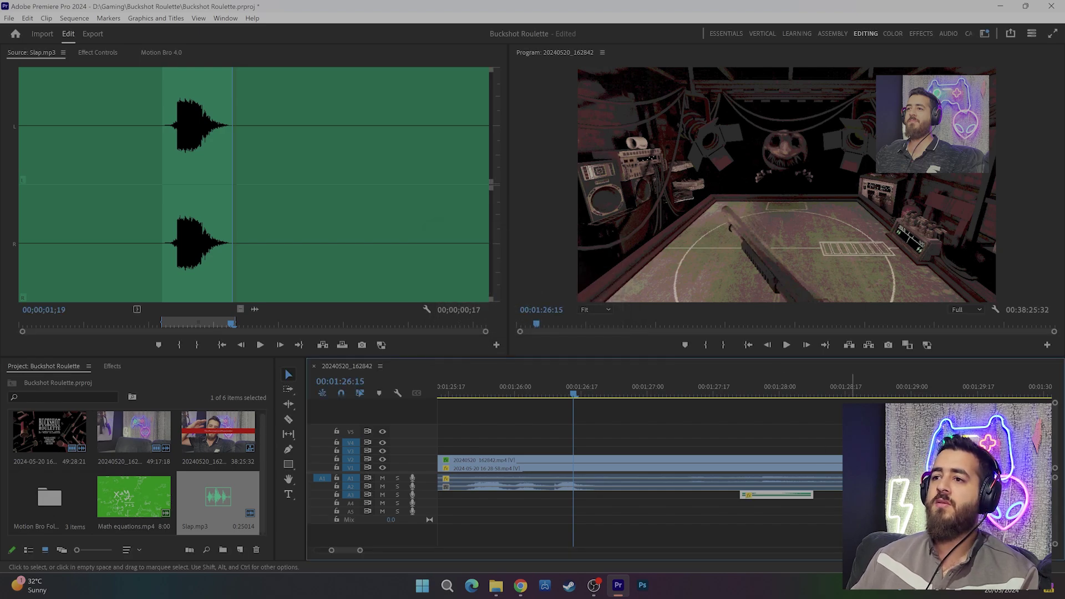
Save the project and play the sequence to check the slap timing.
key("ctrl+s")
key("space")
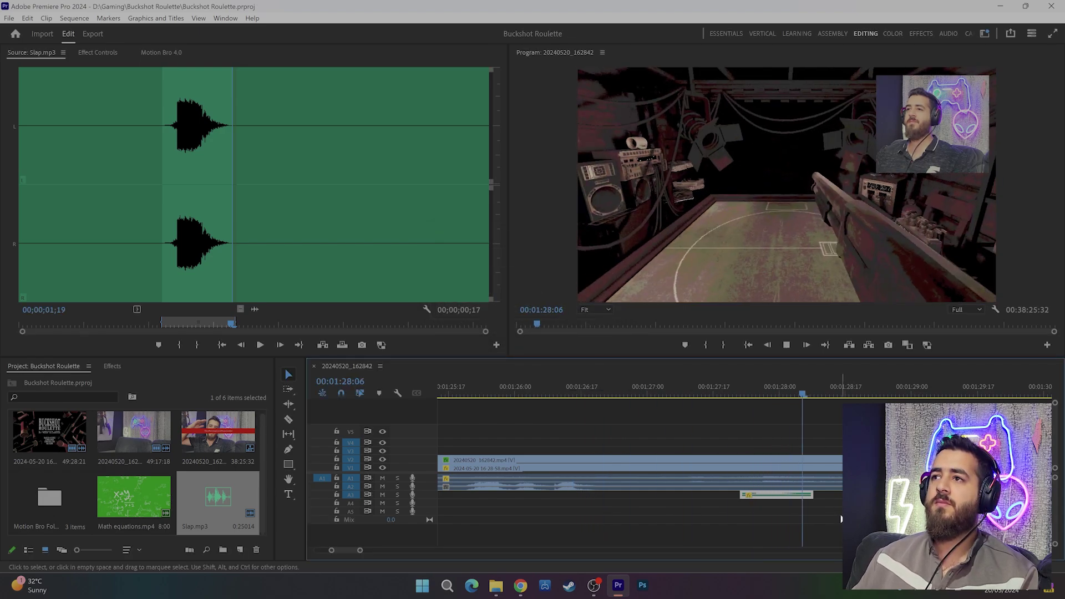
key("space")
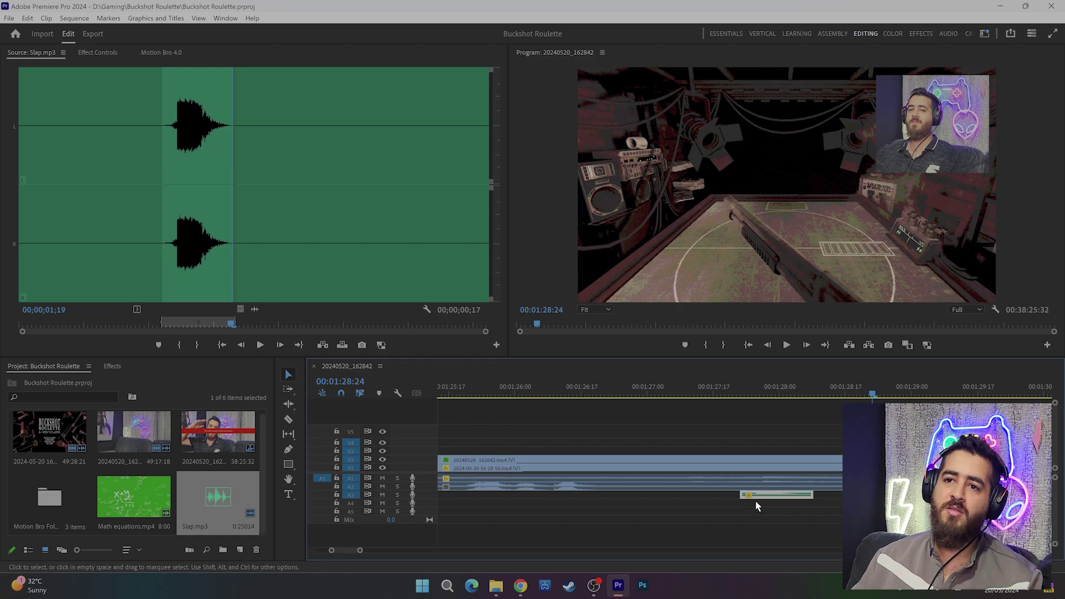
key("minus")
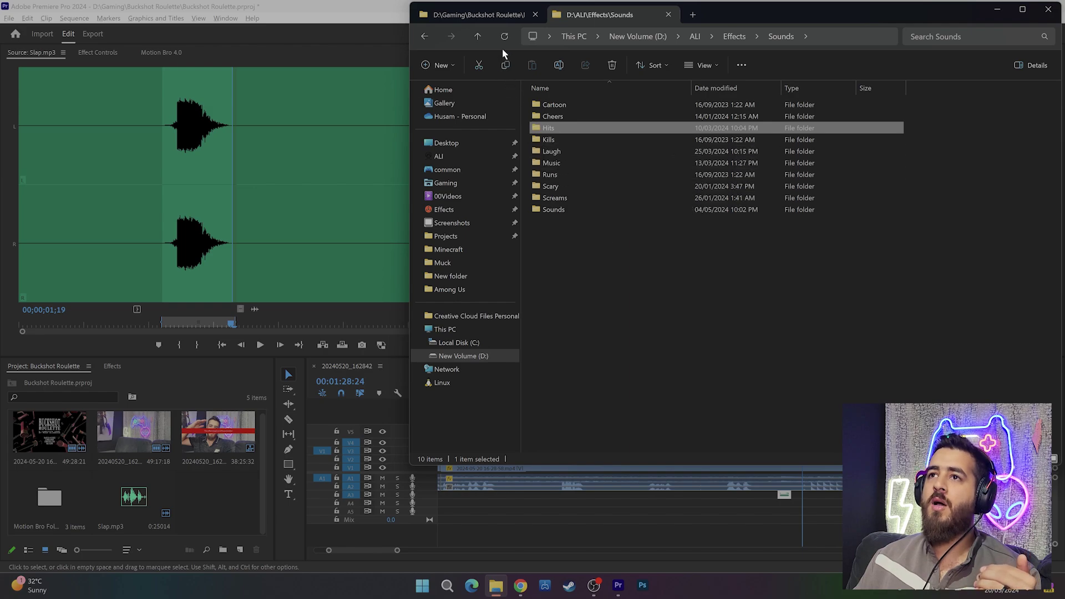
Open Effects\Pictures\Emojis and drag broken heart.png into the Premiere project.
left_click(478, 36)
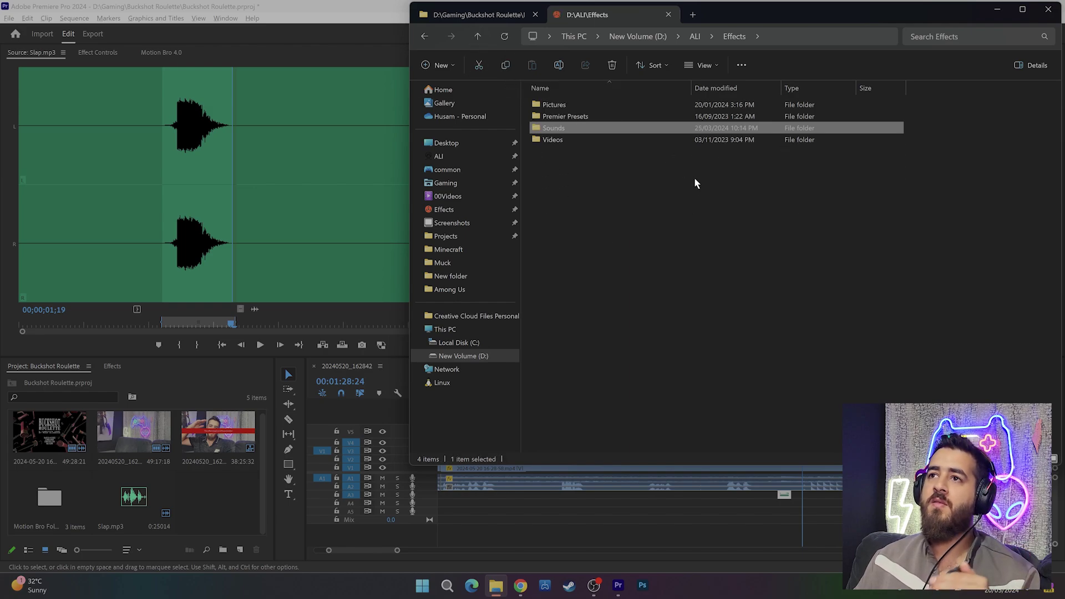
double_click(600, 105)
double_click(574, 116)
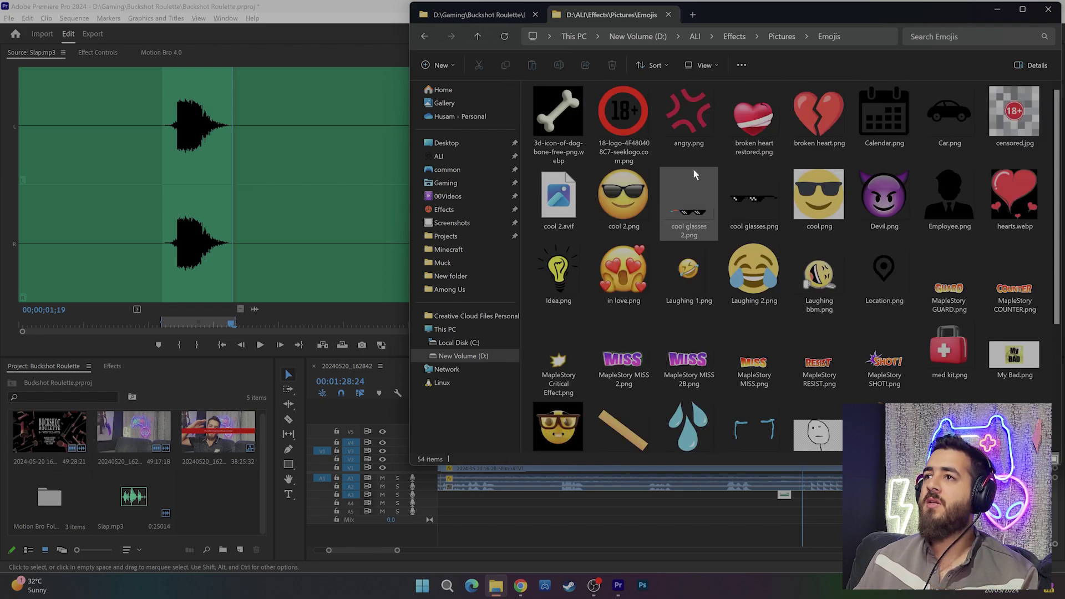
mouse_move(820, 113)
left_mouse_down()
mouse_move(252, 508)
mouse_move(785, 444)
left_mouse_up()
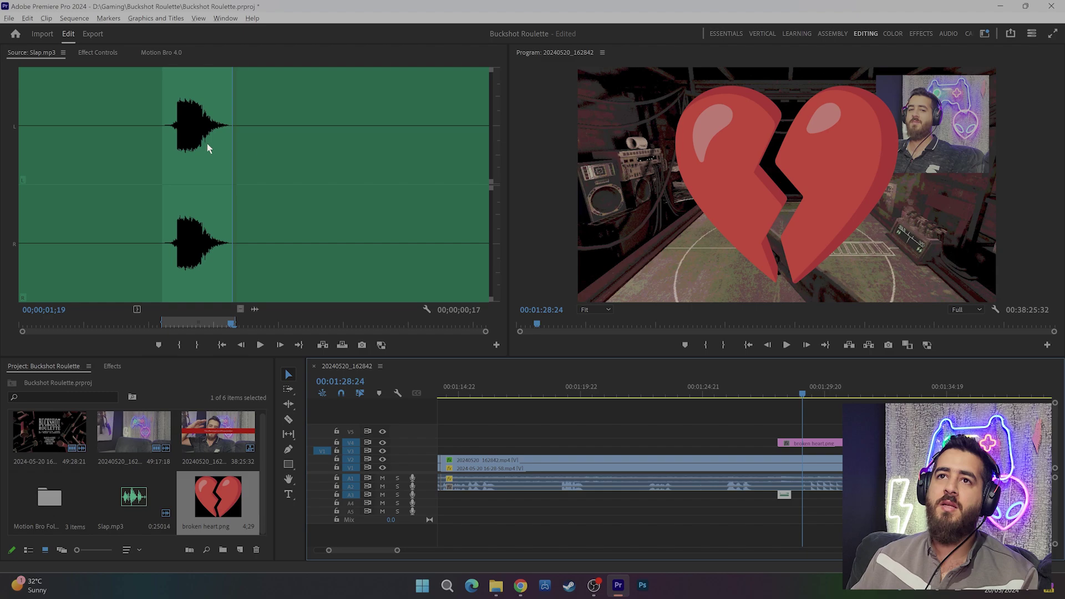
Scale the broken heart overlay to 33% at Position 1633, 540 in Effect Controls.
left_click(98, 54)
left_click(827, 444)
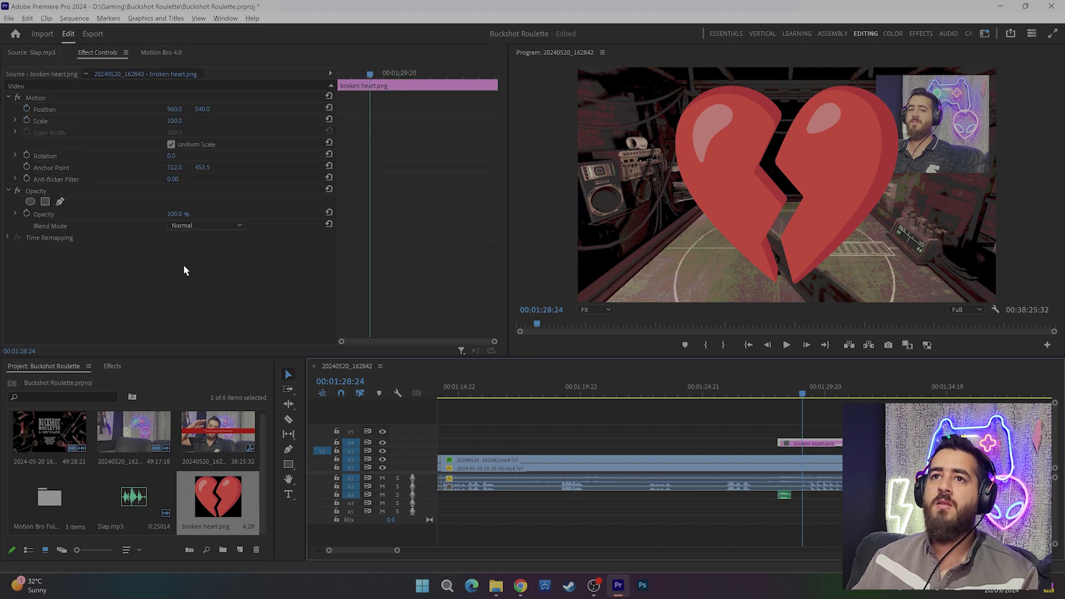
left_click_drag(174, 120, 233, 108)
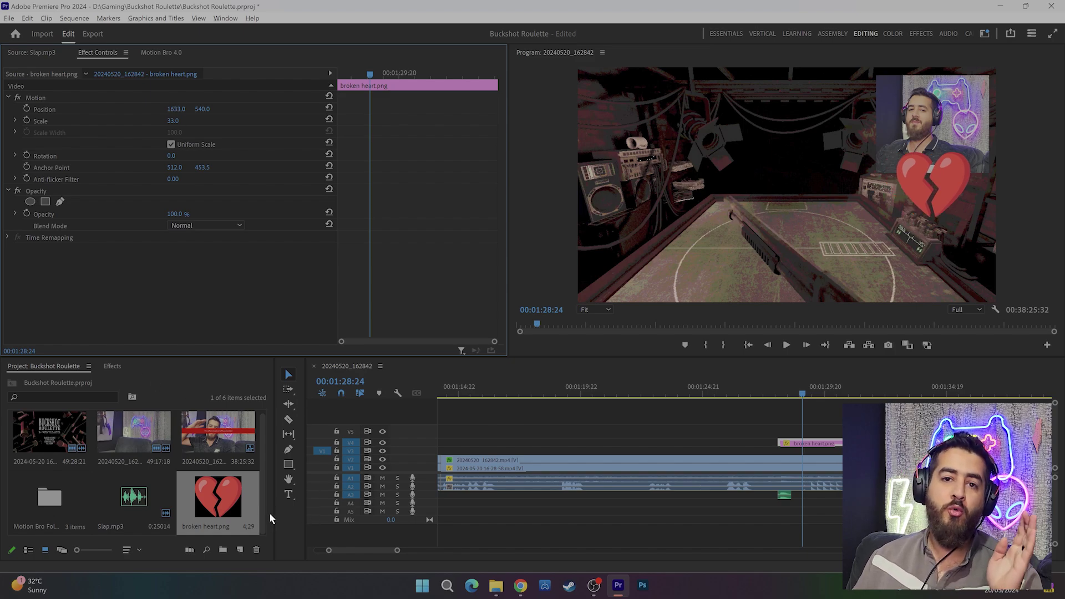
Select Slap.mp3 in the project and bring the YouTube browser forward.
mouse_move(216, 531)
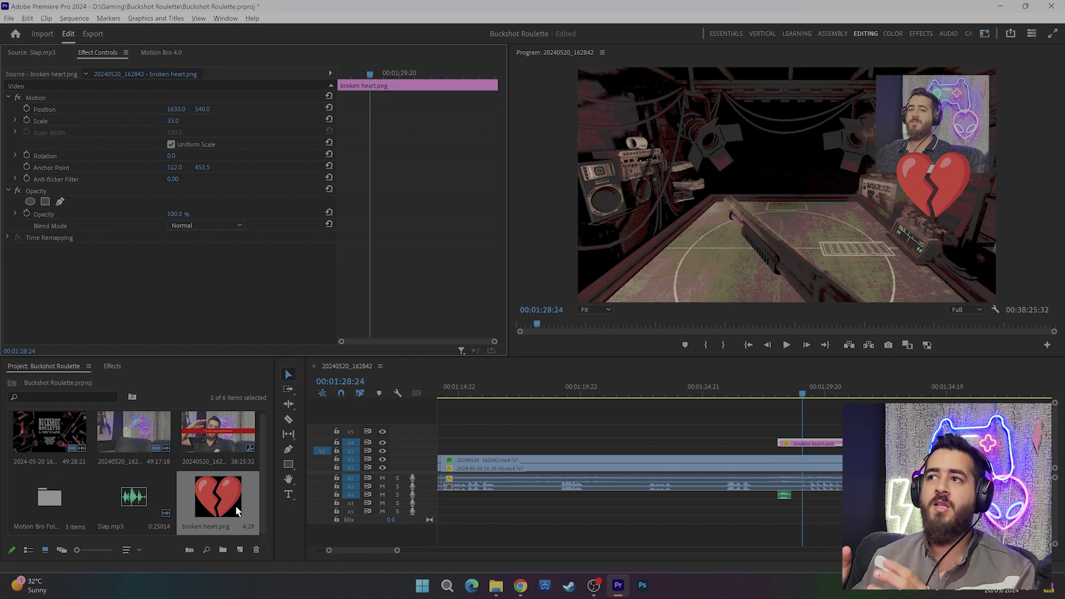
left_click(140, 505)
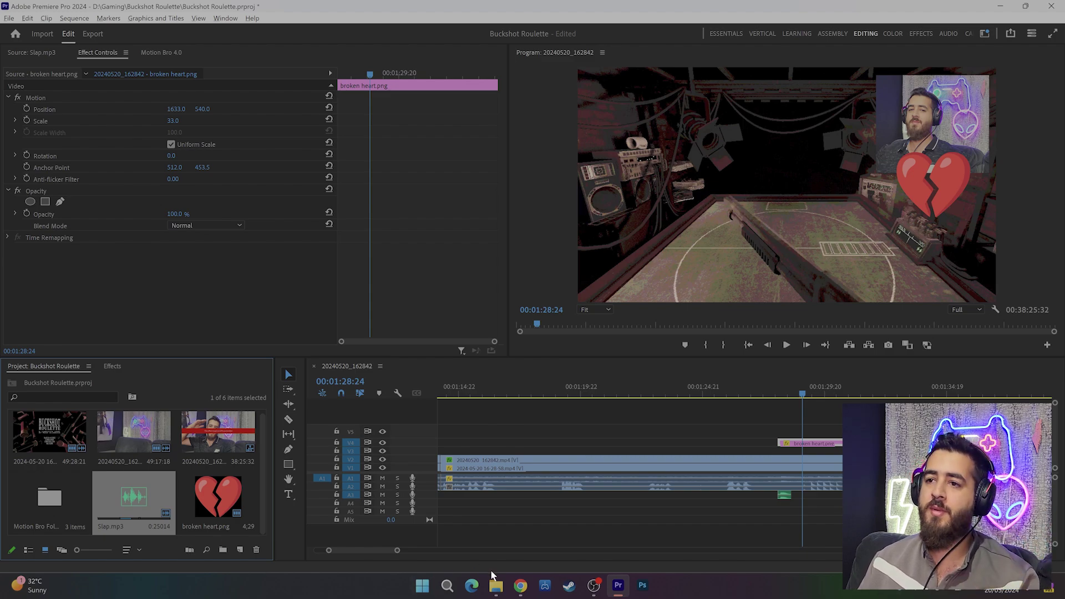
left_click(520, 585)
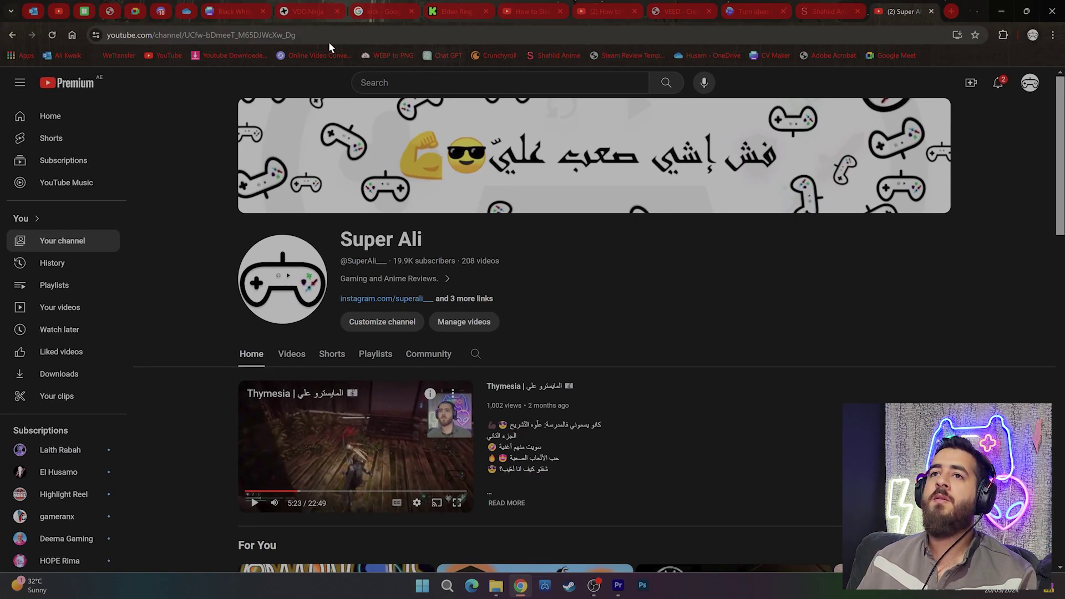
Search YouTube for 'slap sound effect'.
left_click(329, 38)
left_click(472, 82)
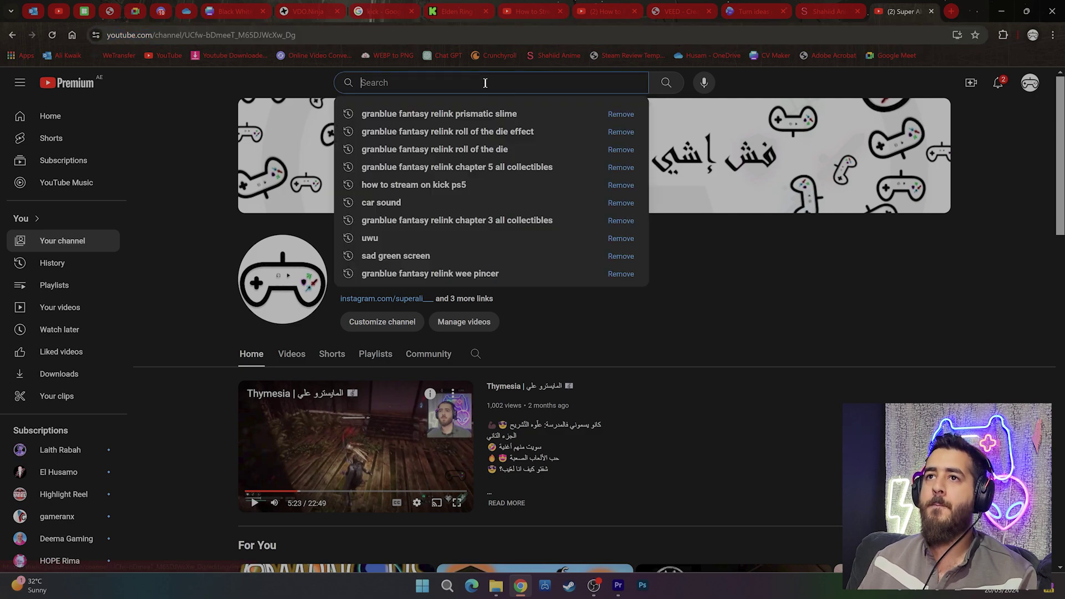
type("سوشح")
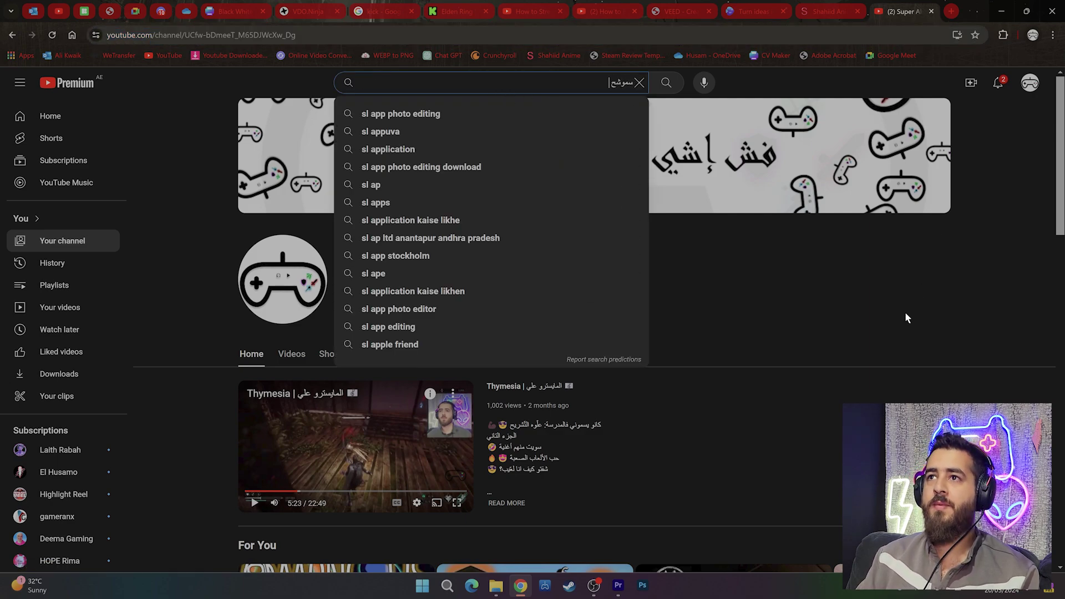
key("BackSpace")
key("BackSpace")
key("BackSpace")
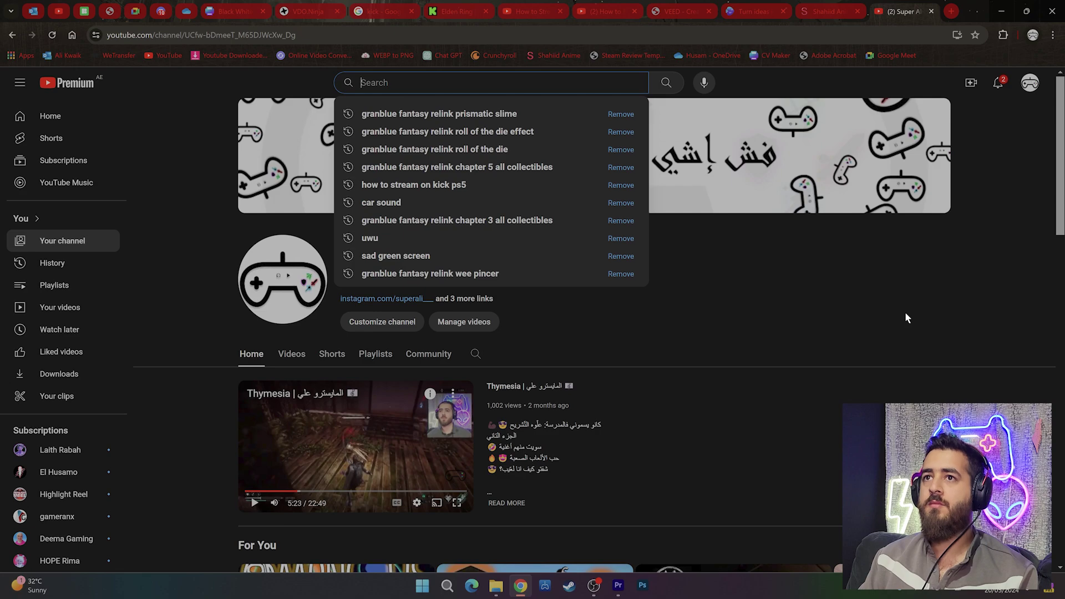
type("س")
key("BackSpace")
type("slap s")
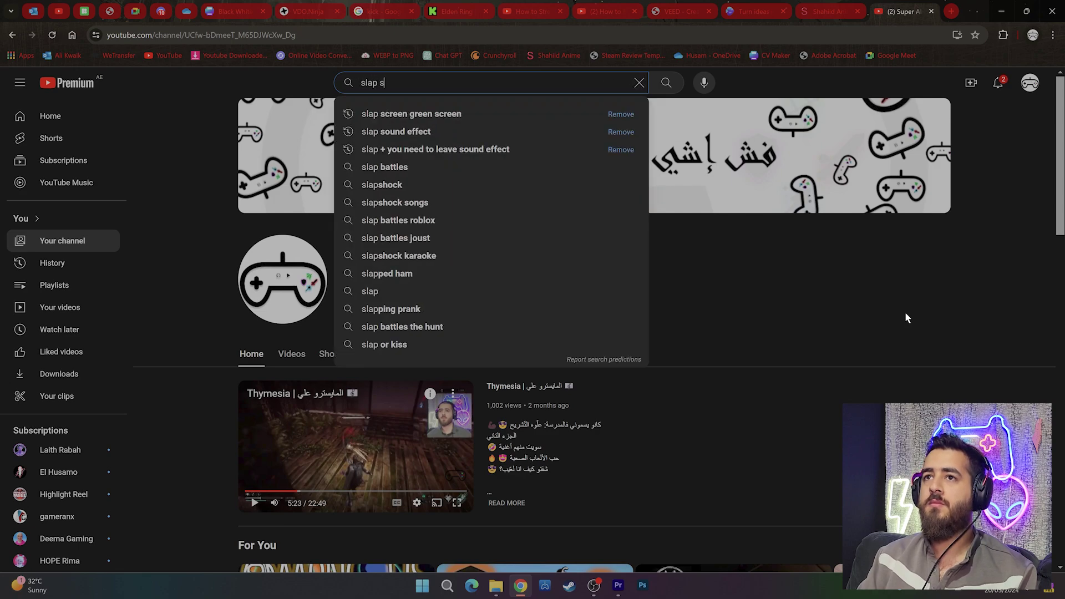
type("ound")
key("Down")
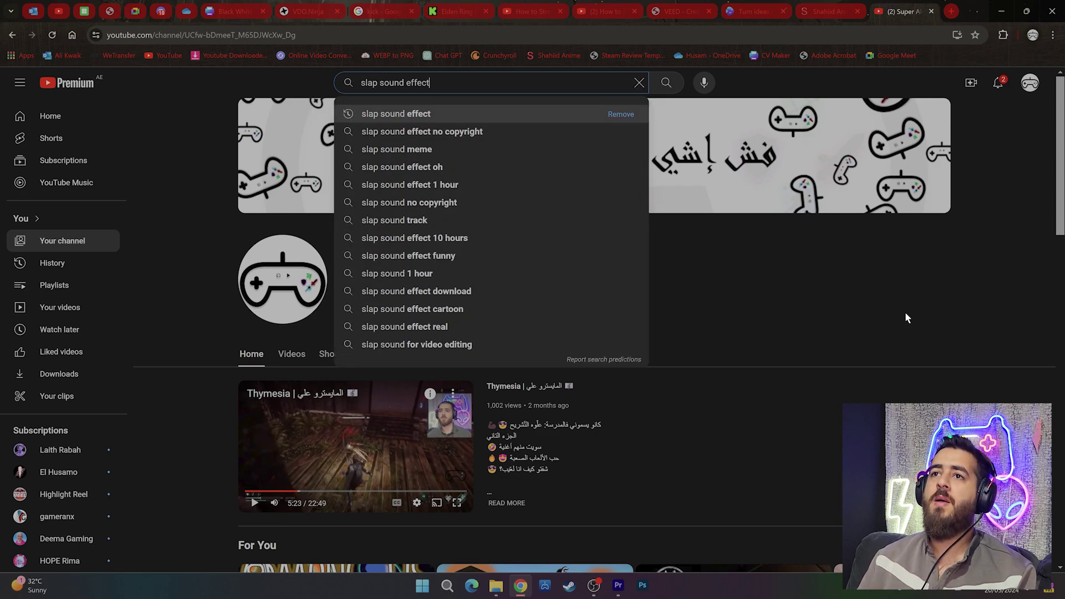
key("Return")
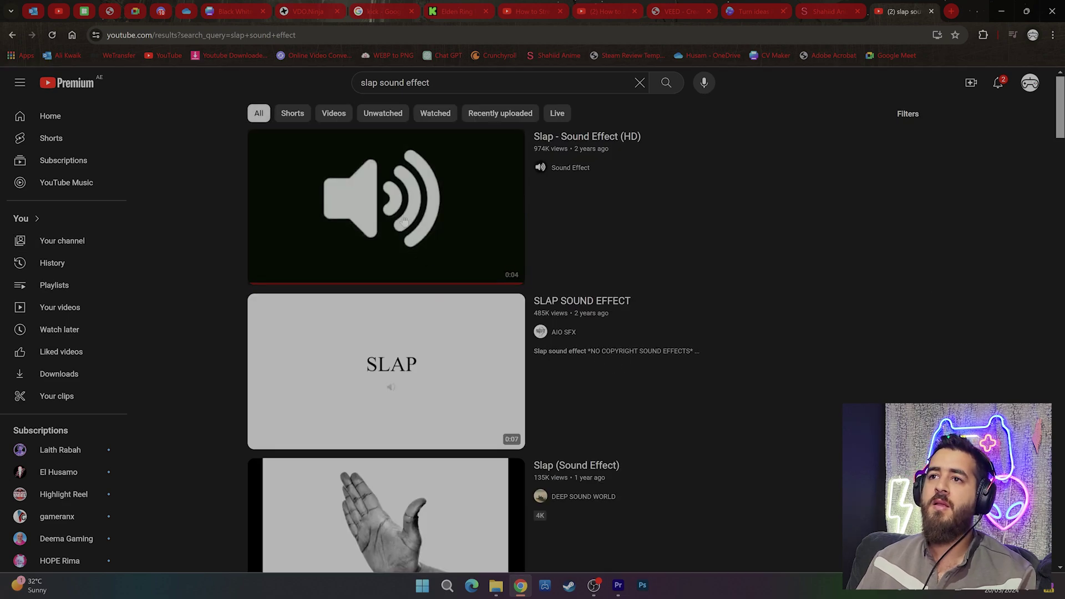
Open and like the 'Slap - Sound Effect (HD)' video.
left_click(630, 247)
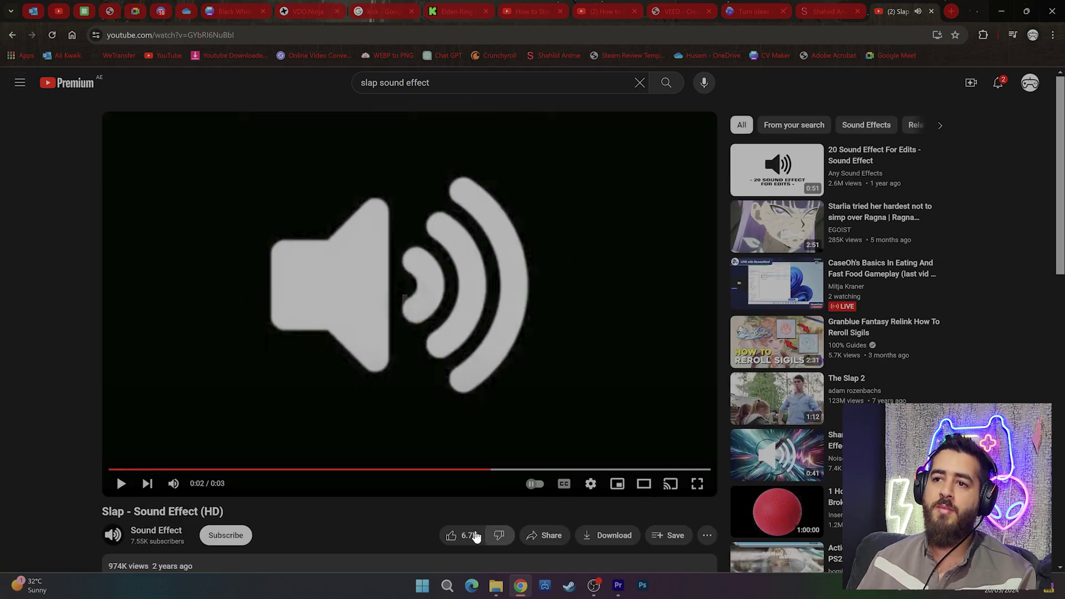
left_click(463, 536)
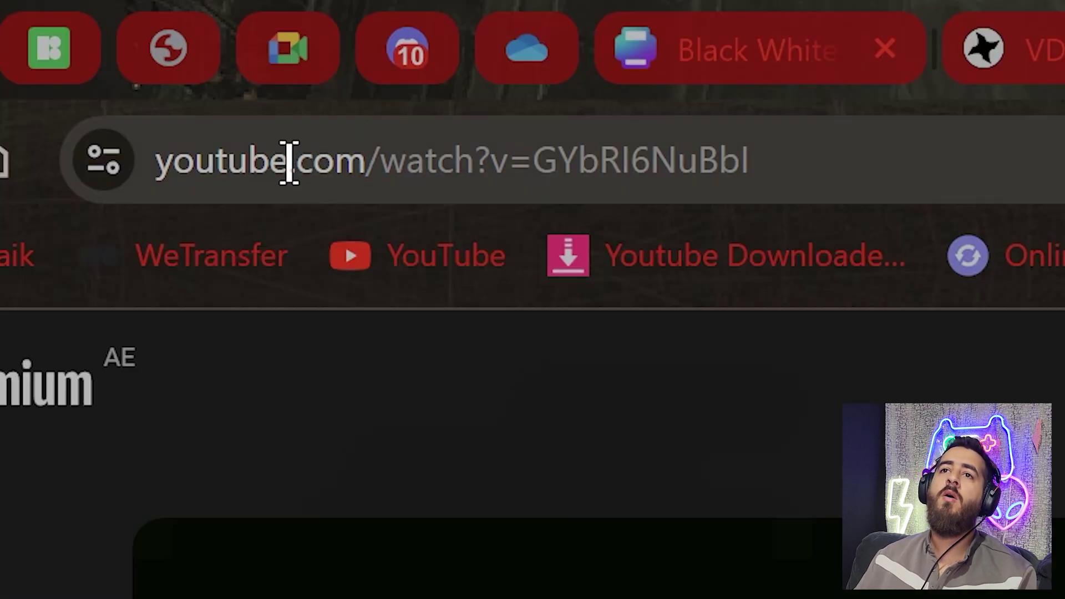
left_click(137, 36)
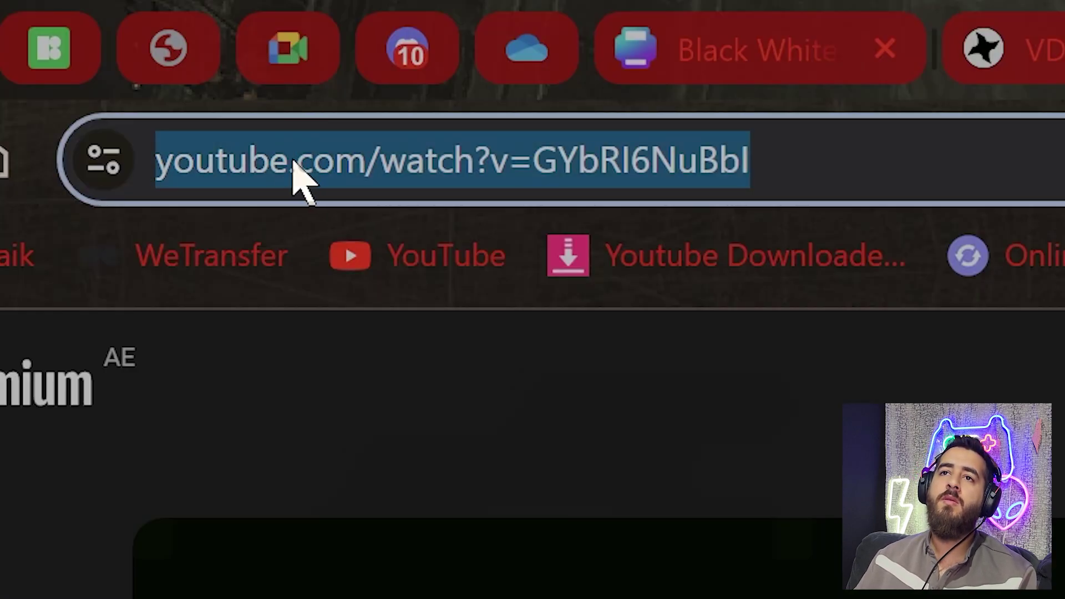
Insert 'pi' into the video URL to load it on Y2Mate and convert to 320kbps MP3.
left_click(493, 161)
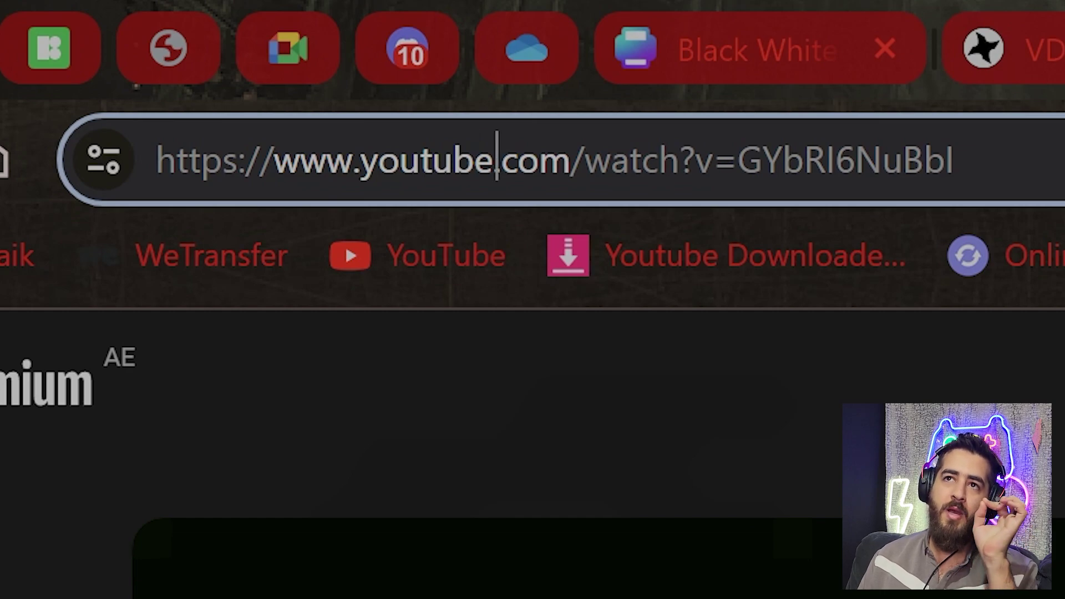
type("pi")
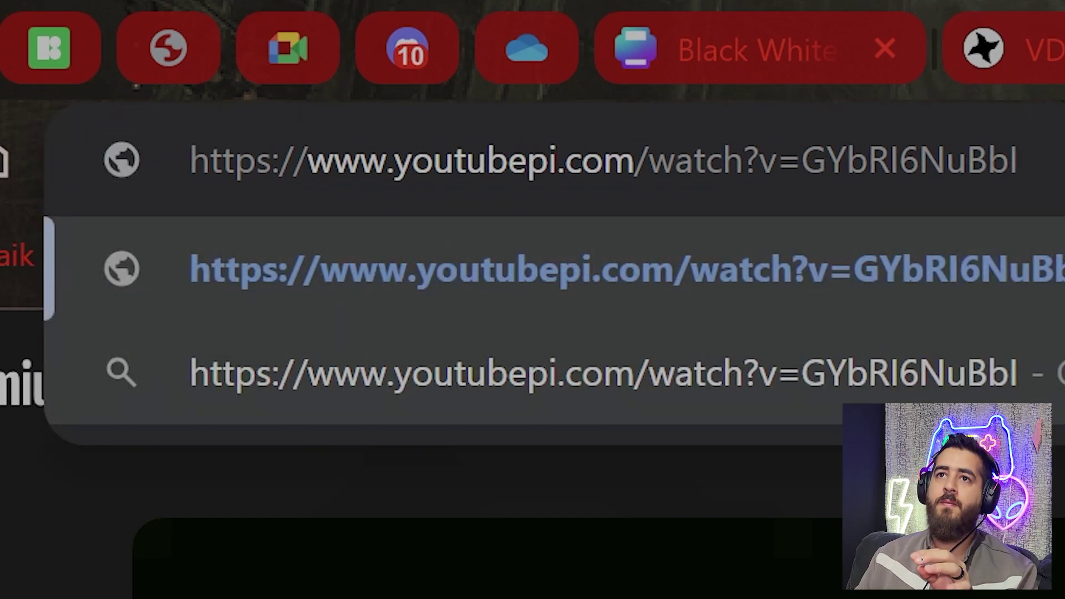
key("Return")
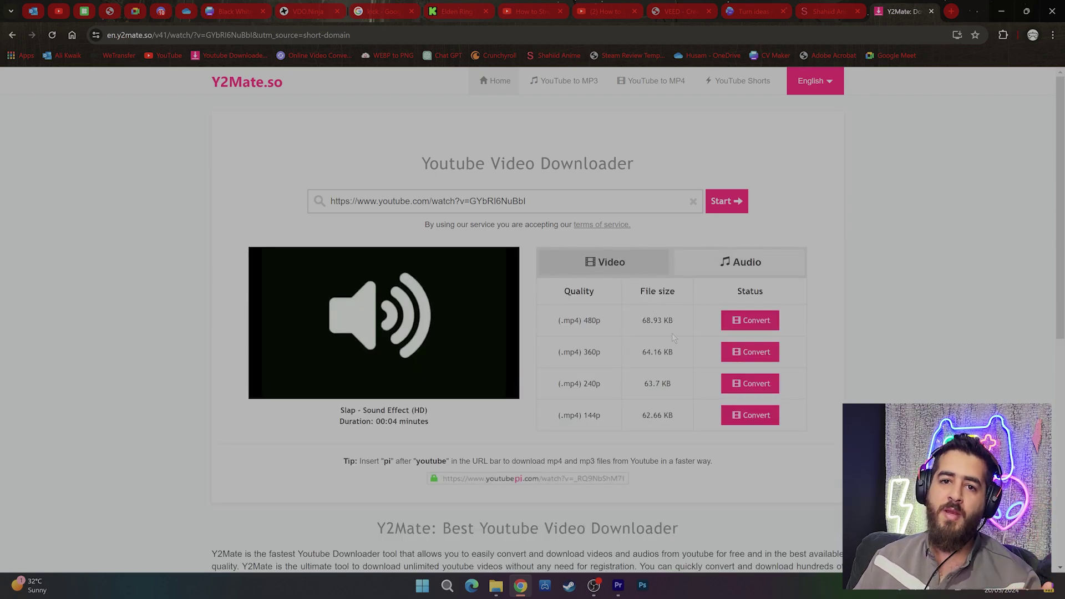
left_click(710, 269)
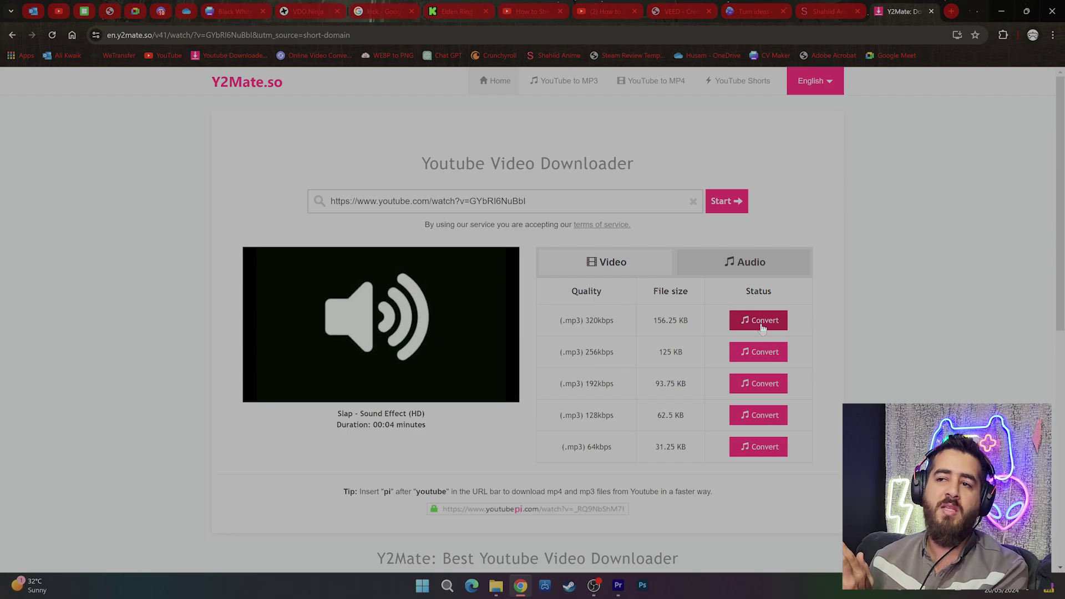
left_click(762, 327)
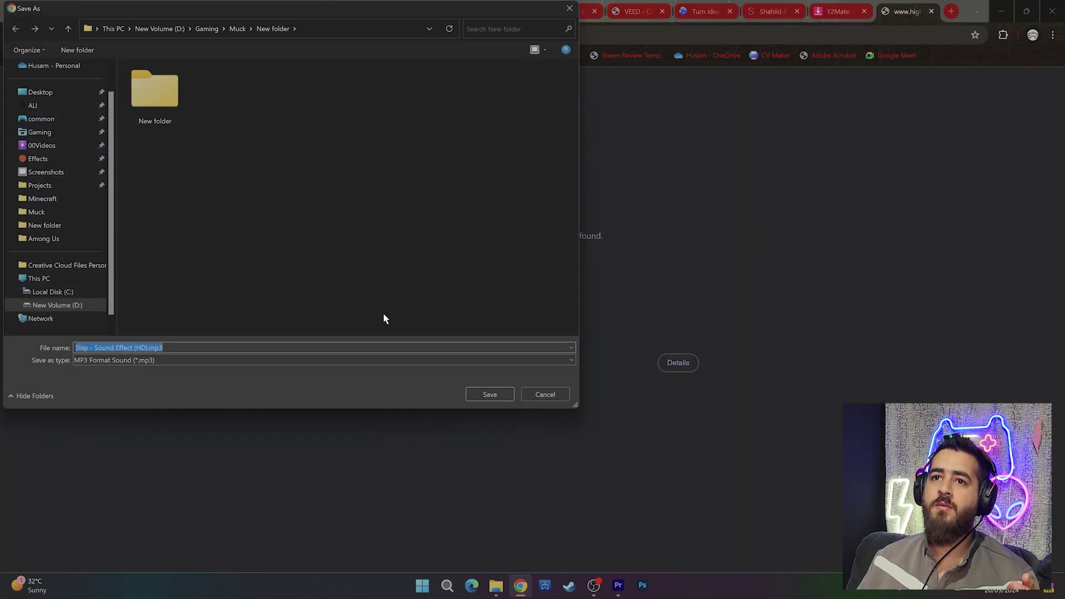
Cancel the MP3 save, close the ad tab, and return to the YouTube channel page.
left_click(557, 390)
left_click(931, 11)
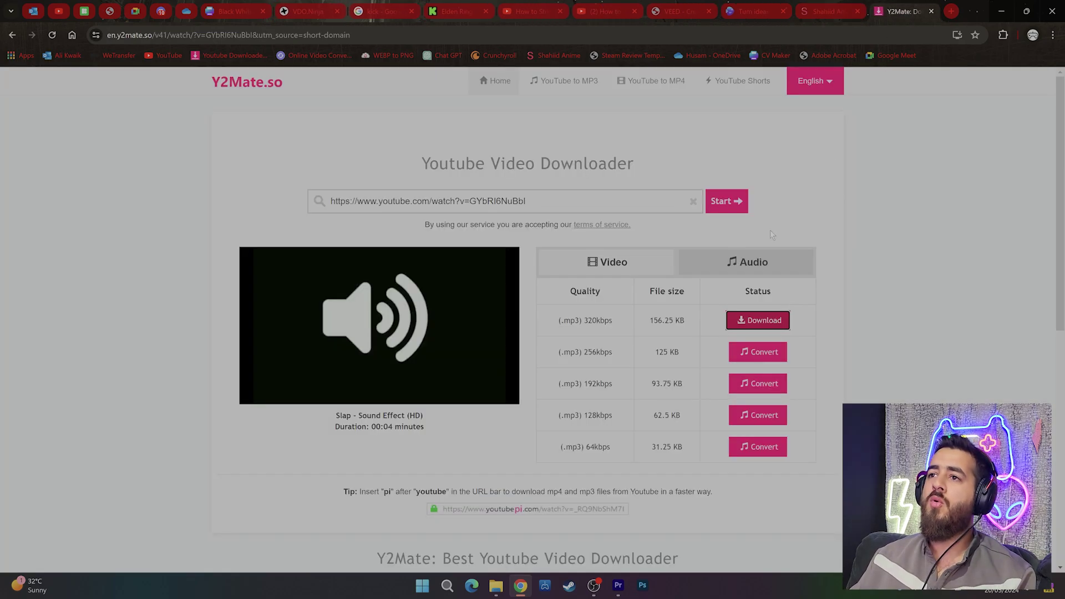
left_click(606, 267)
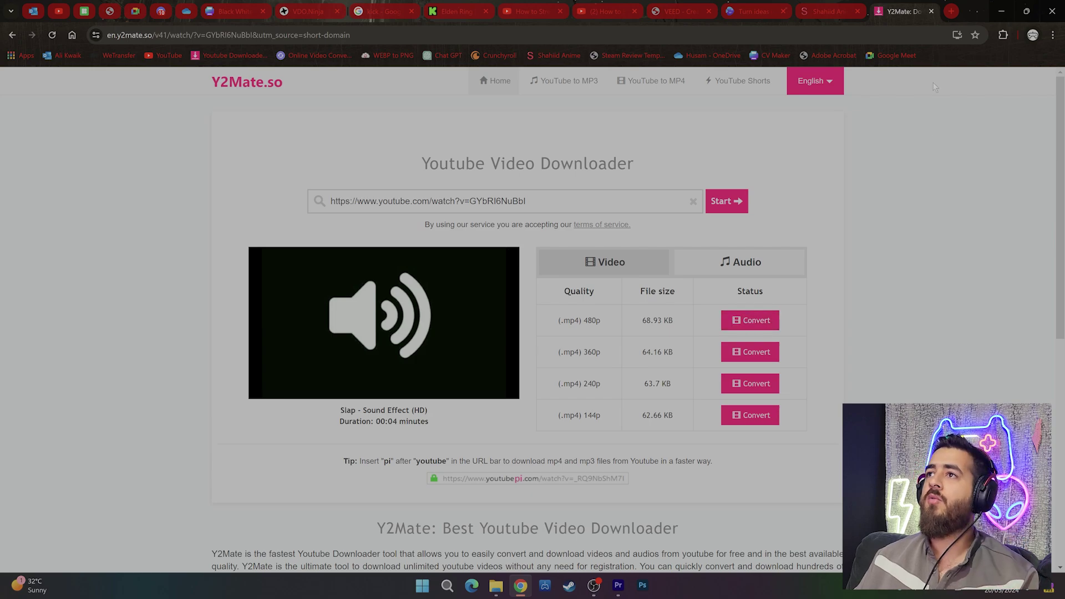
left_click(5, 38)
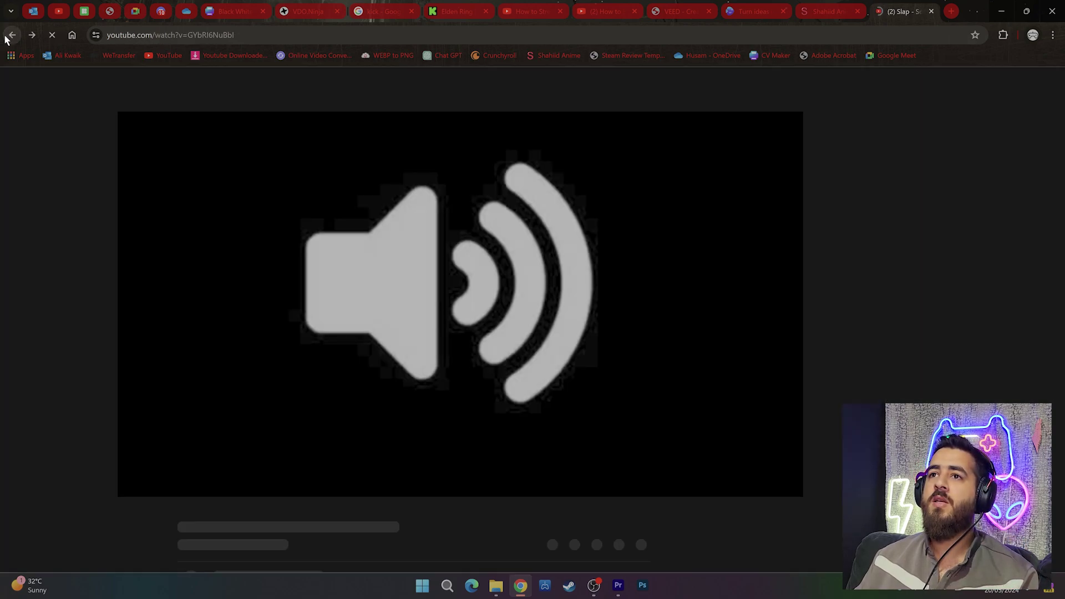
left_click(7, 39)
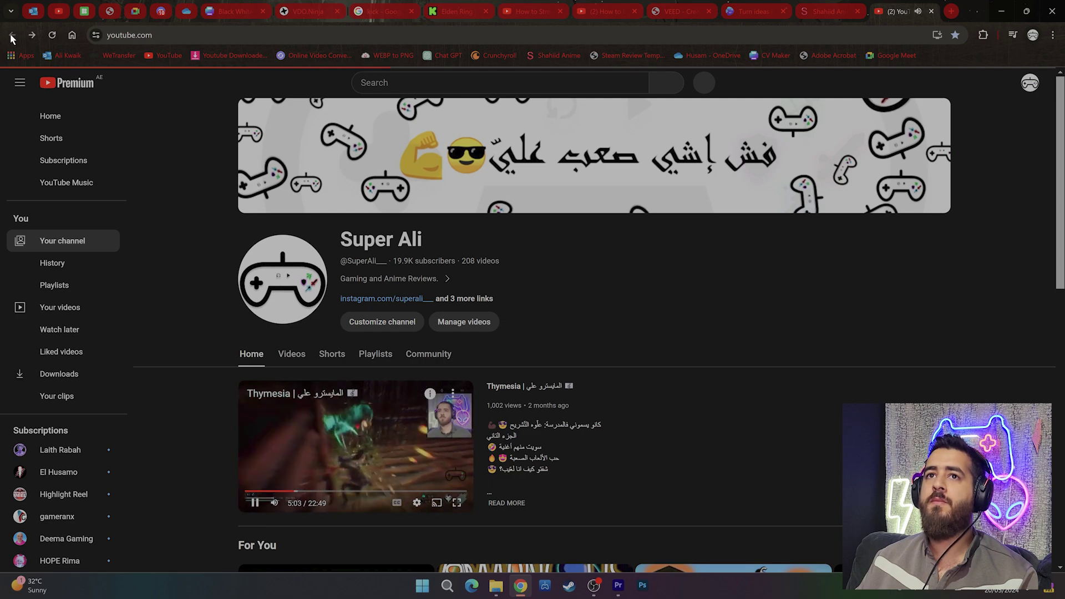
left_click(447, 411)
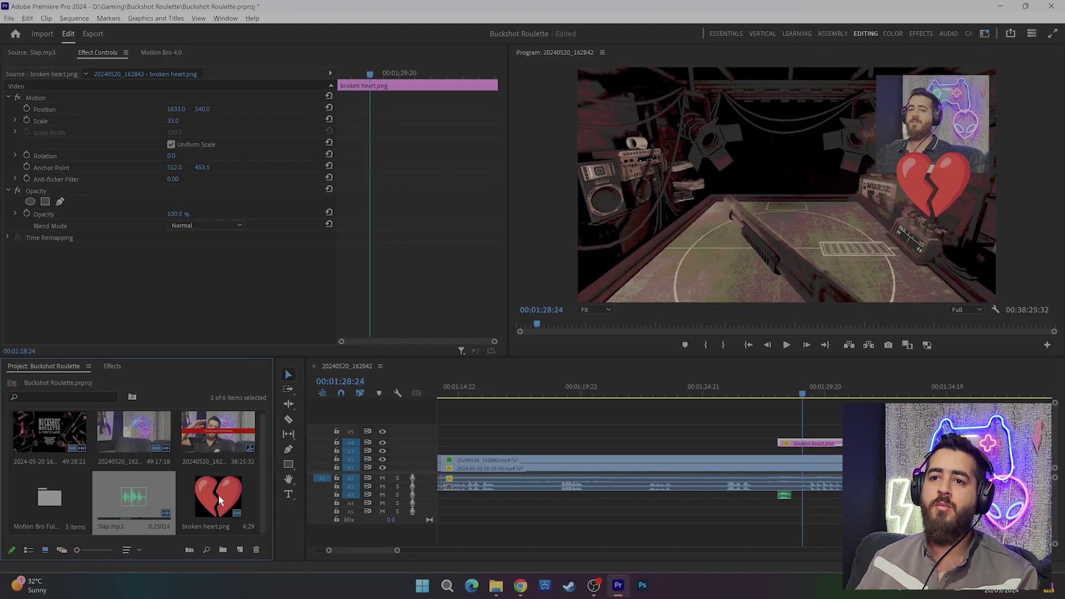
Delete broken heart.png from the project and timeline.
key("Delete")
scroll(620, 511, "down", 5)
scroll(677, 497, "down", 3)
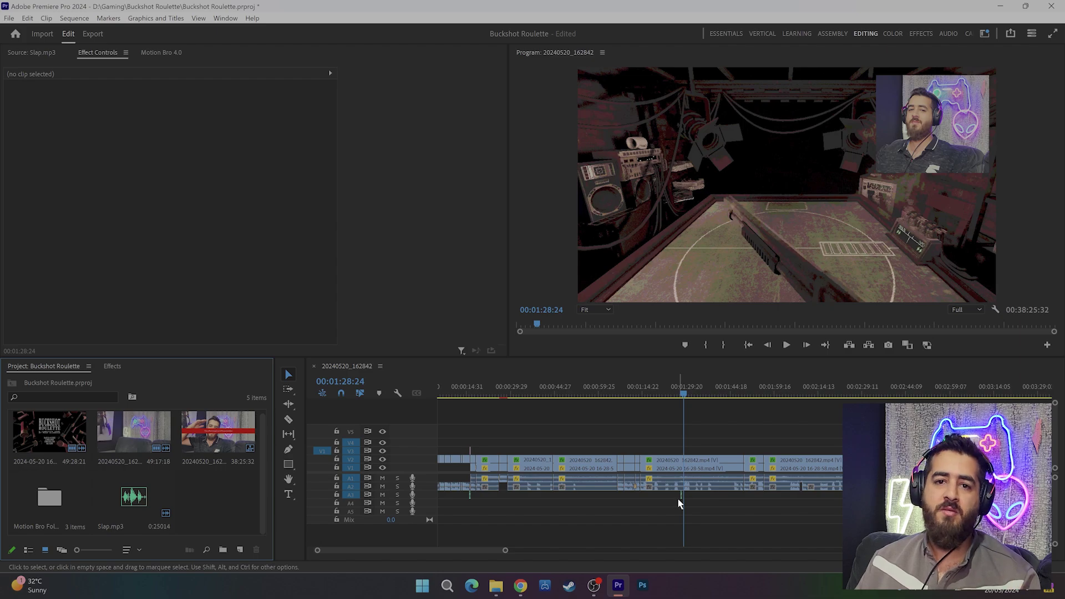
scroll(459, 438, "up", 3)
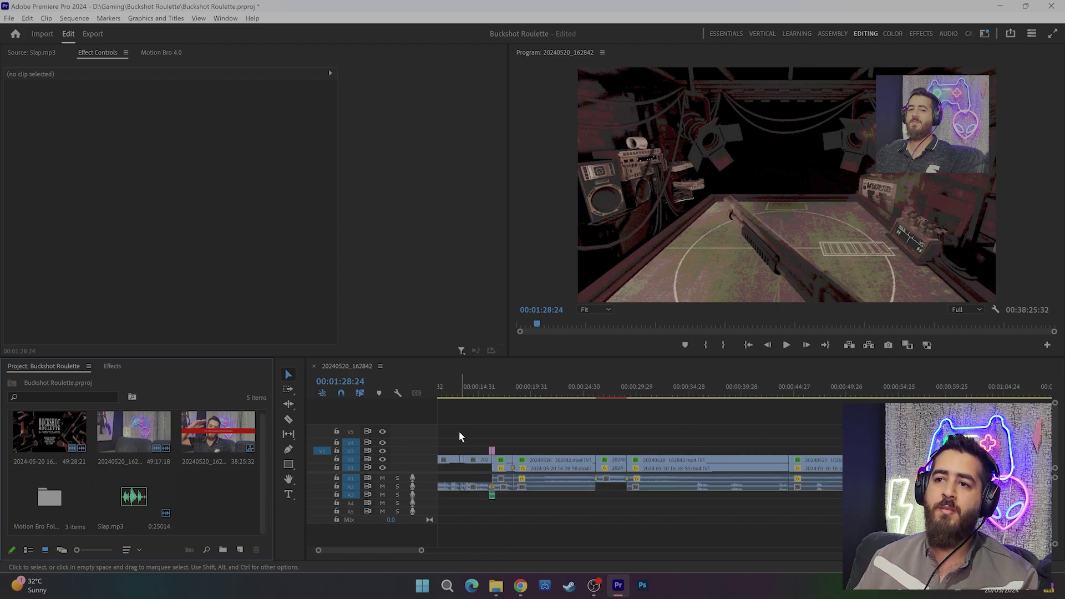
scroll(461, 431, "up", 5)
scroll(554, 416, "up", 3)
Play the edit from about 00:00:15:22 to review it.
left_click(622, 388)
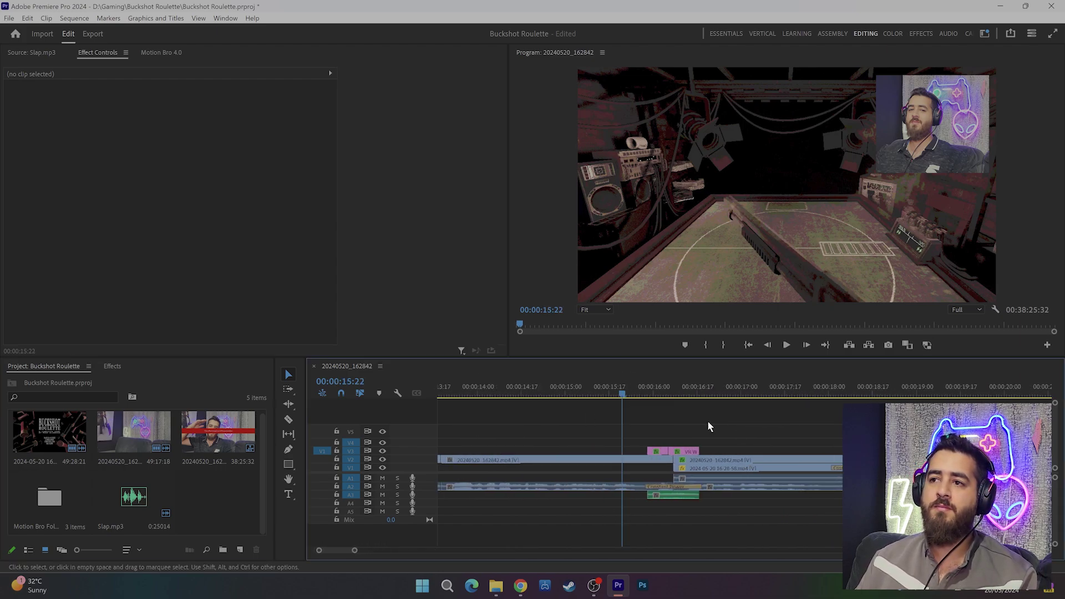
key("space")
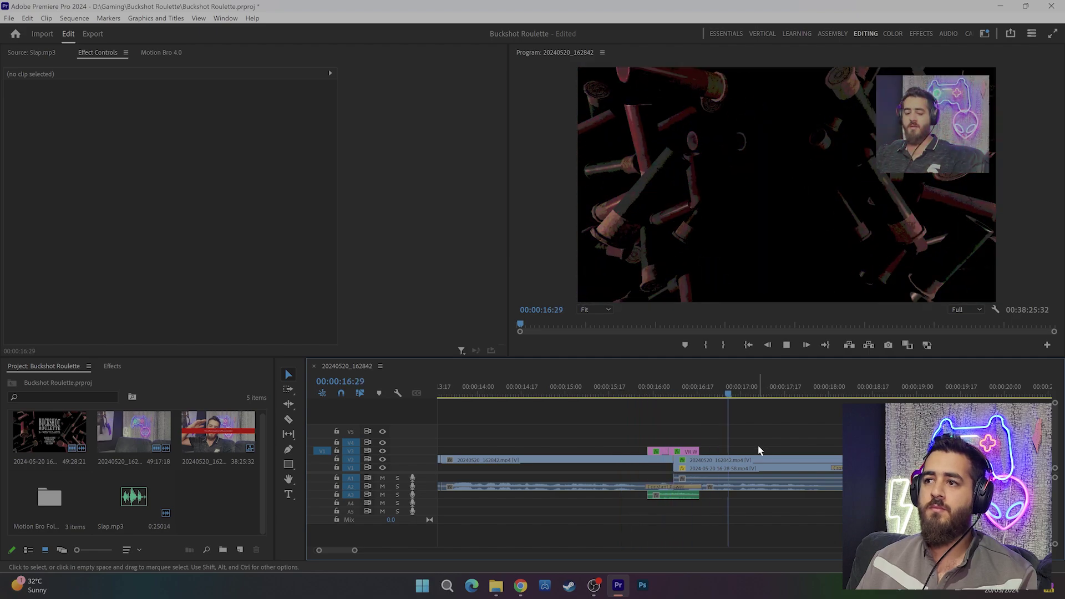
key("space")
scroll(760, 451, "down", 3)
scroll(749, 449, "down", 3)
scroll(743, 448, "down", 2)
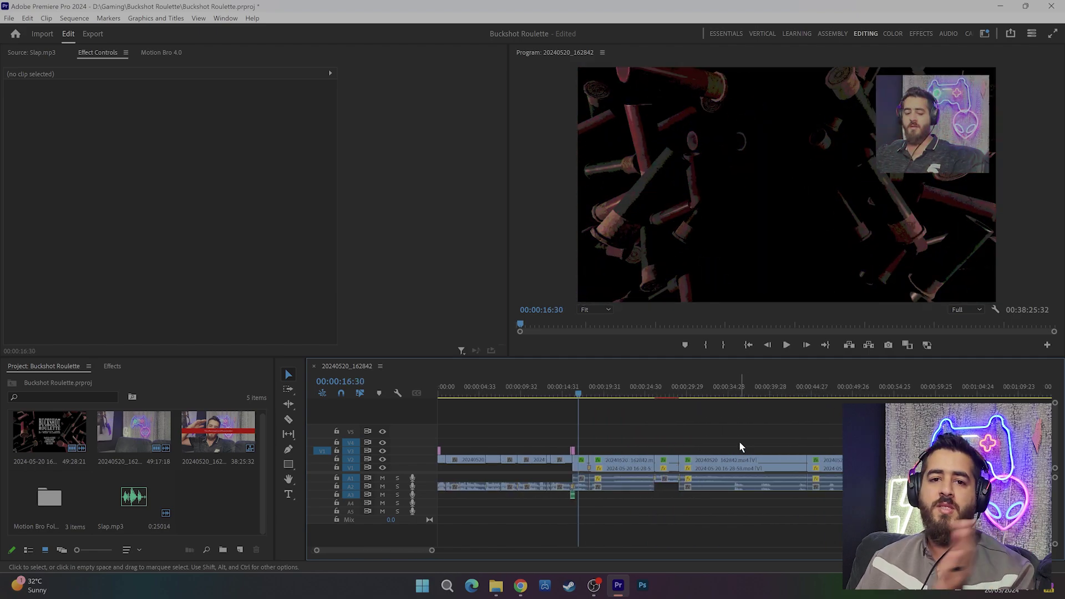
key("alt+Tab")
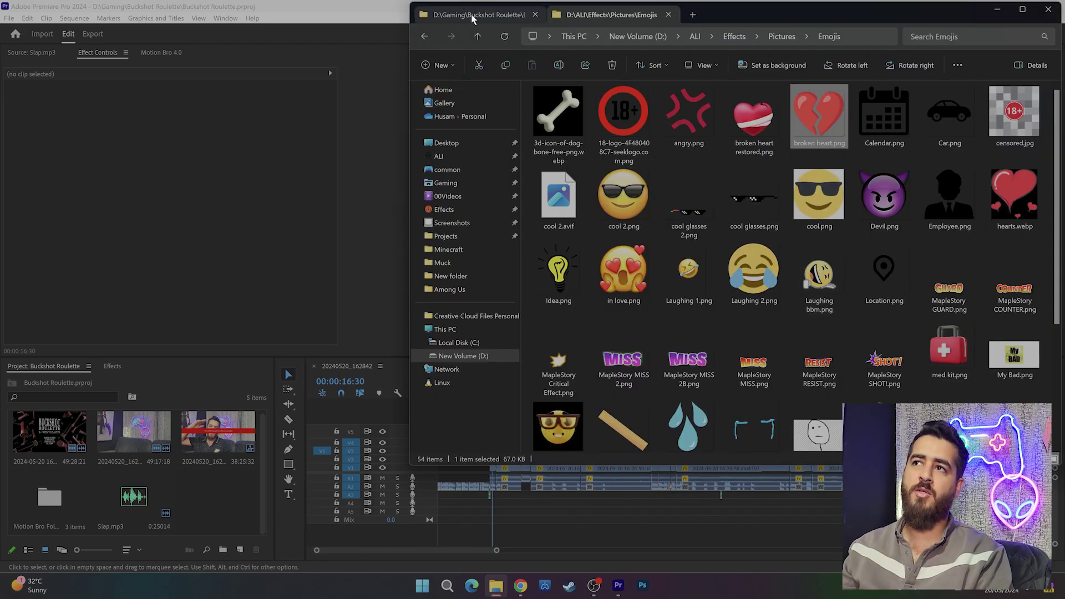
Open Buckshot Roulette.psd from the project folder in Photoshop, then return to Chrome.
left_click(472, 14)
double_click(477, 37)
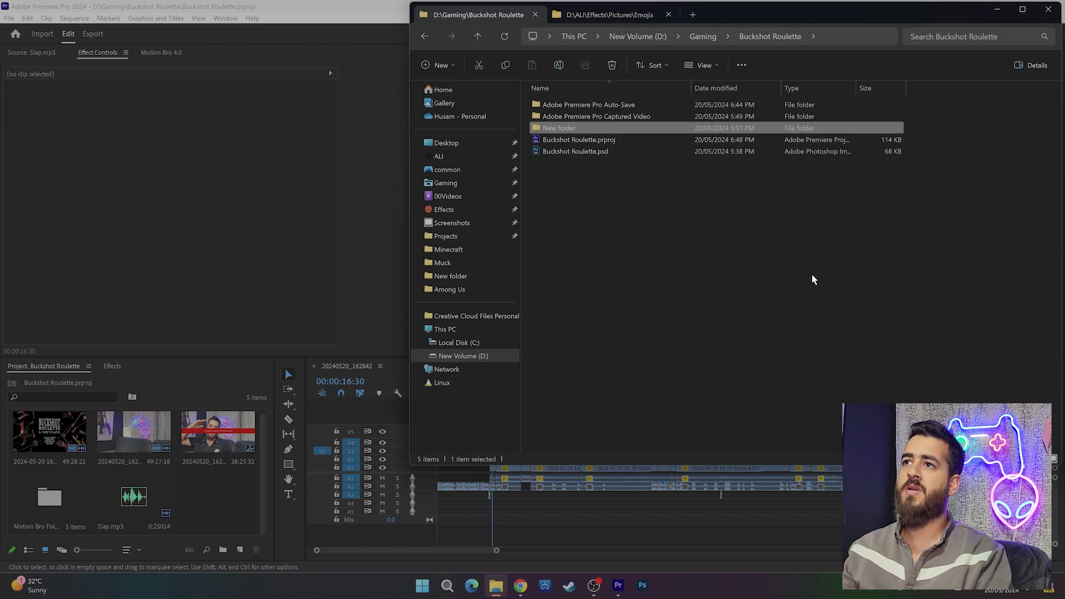
double_click(589, 151)
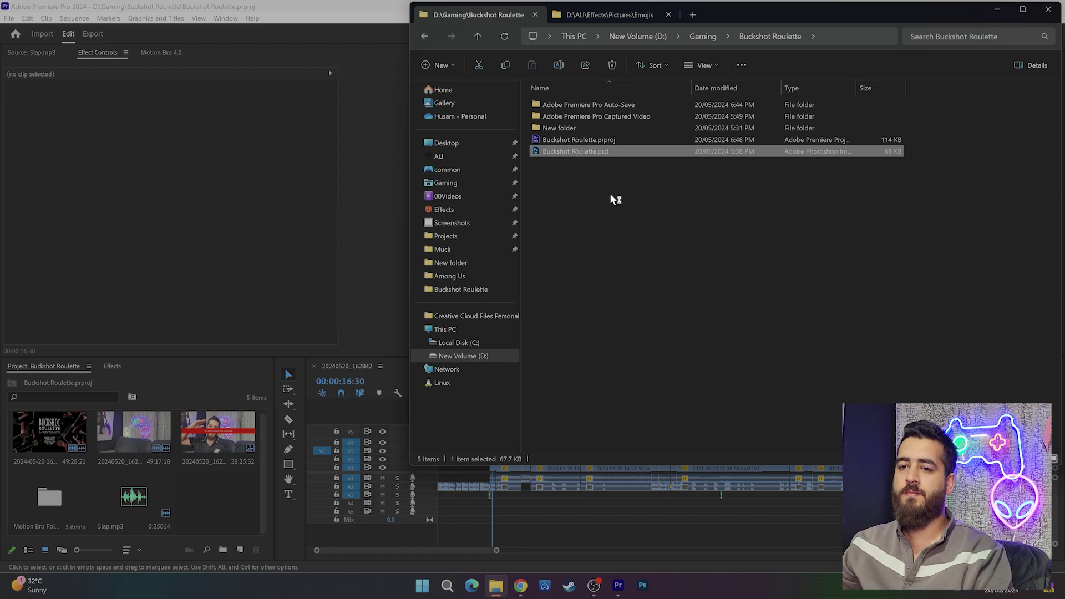
key("F2")
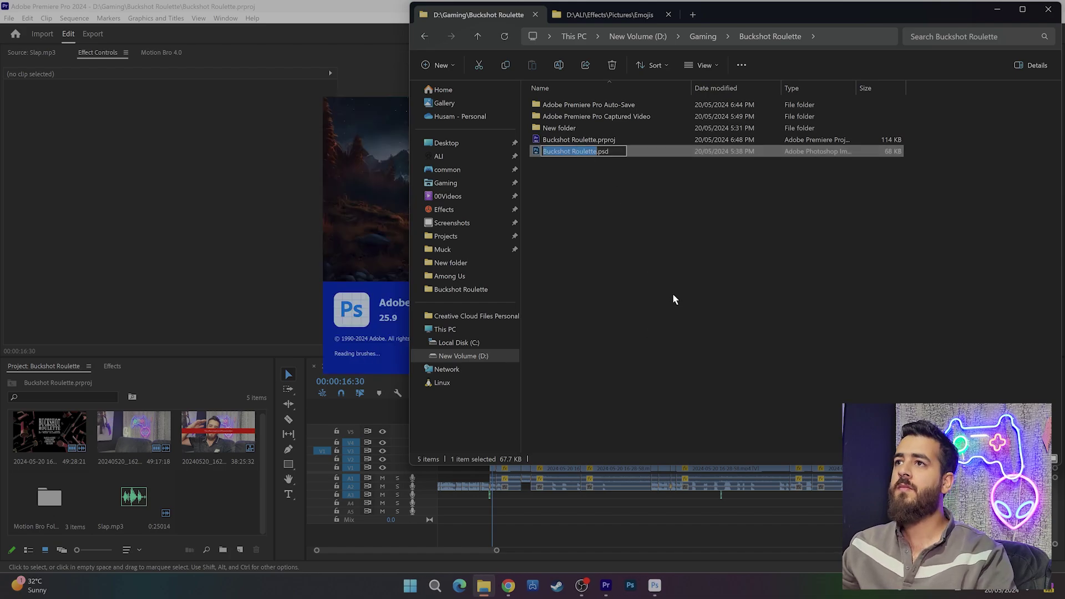
left_click(508, 586)
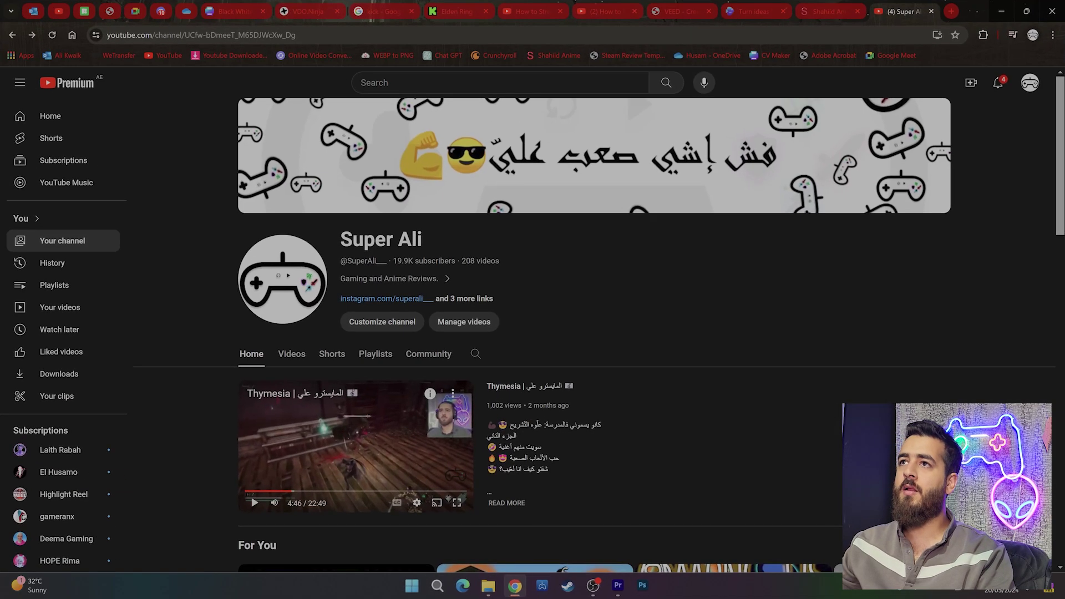
Search Google Images for 'Buckshot Roulette'.
left_click(51, 36)
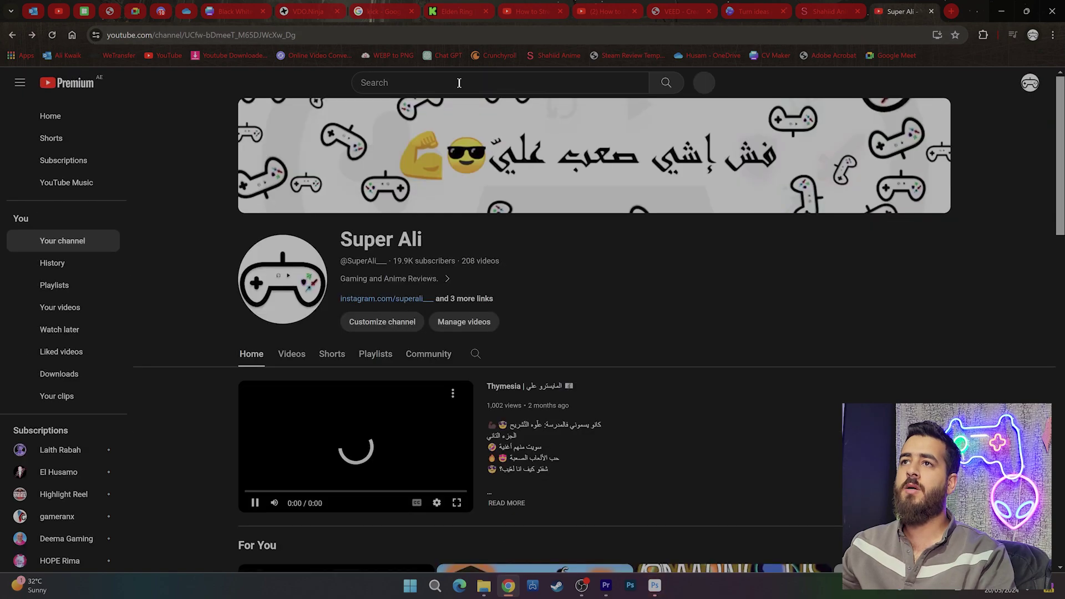
left_click(437, 78)
type("google.ae")
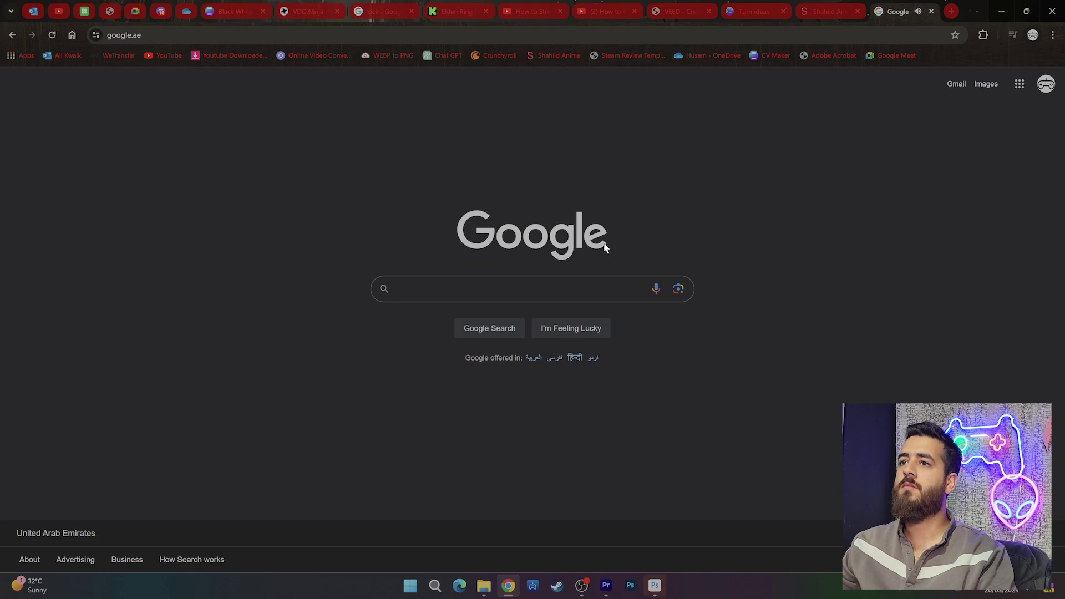
left_click(490, 278)
type("Buckshot Roulette")
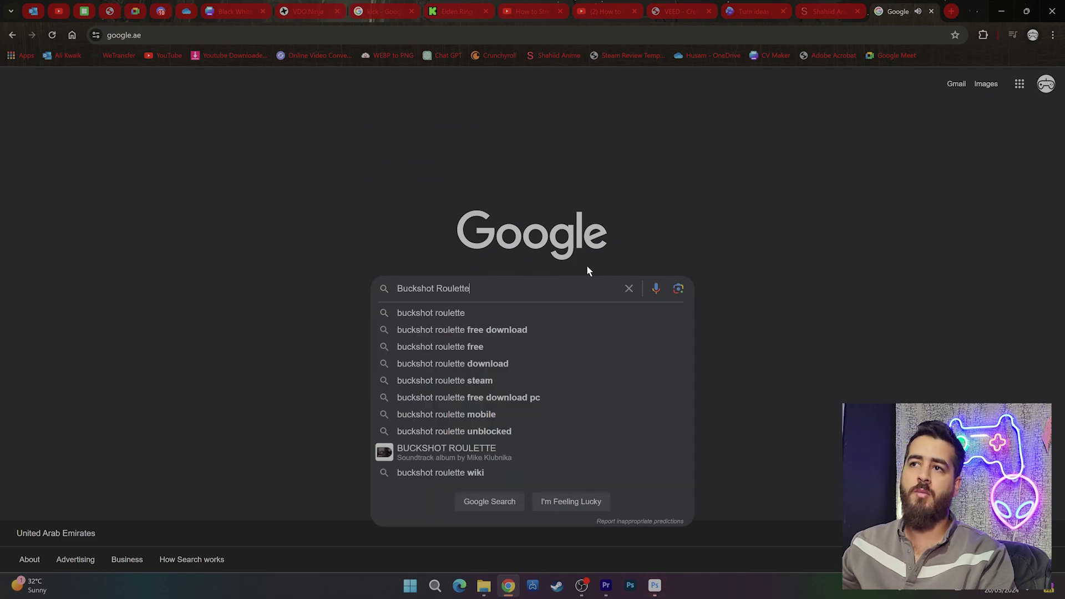
key("Return")
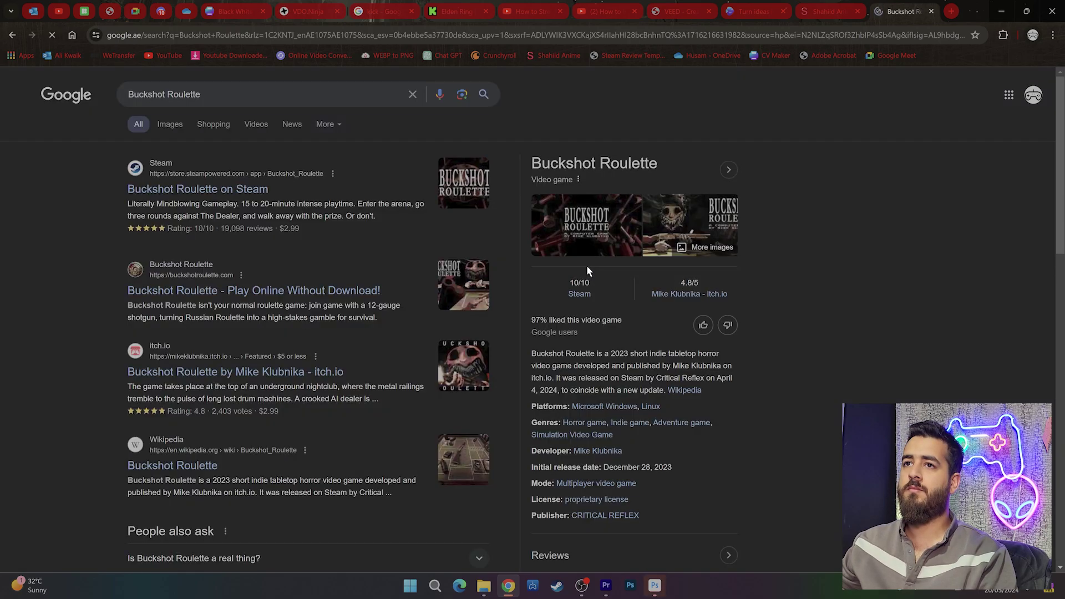
left_click(178, 126)
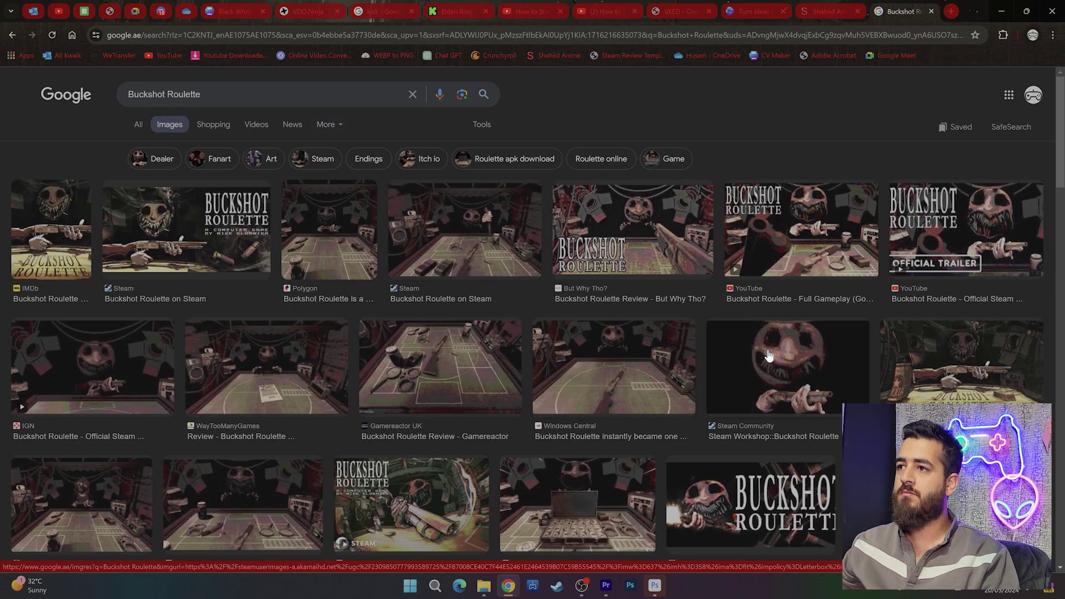
Save the Steam Workshop dealer image into the project's New folder.
left_click(768, 355)
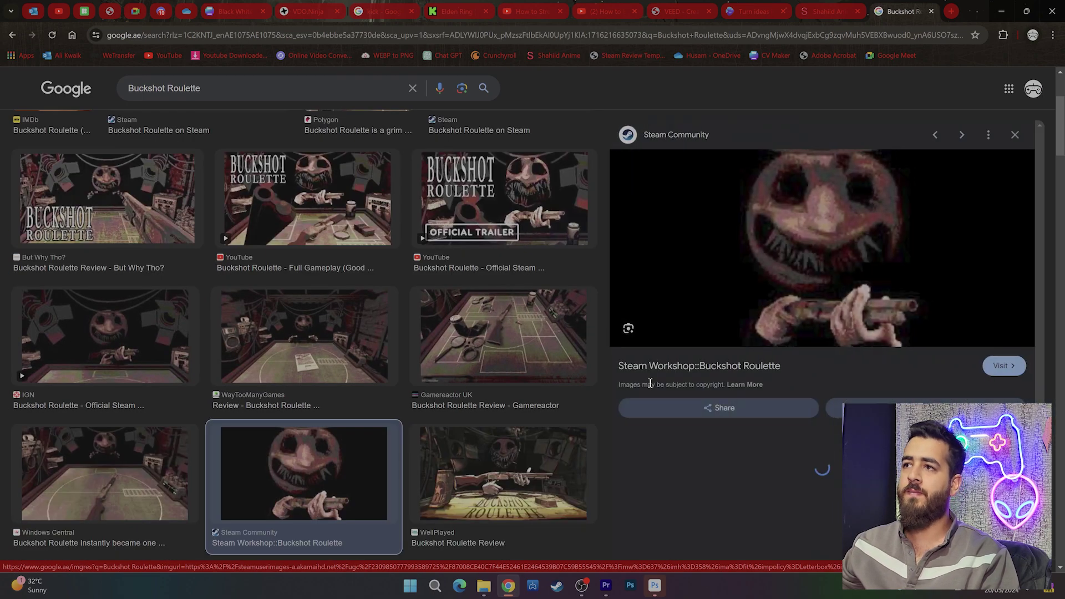
right_click(797, 215)
left_click(879, 357)
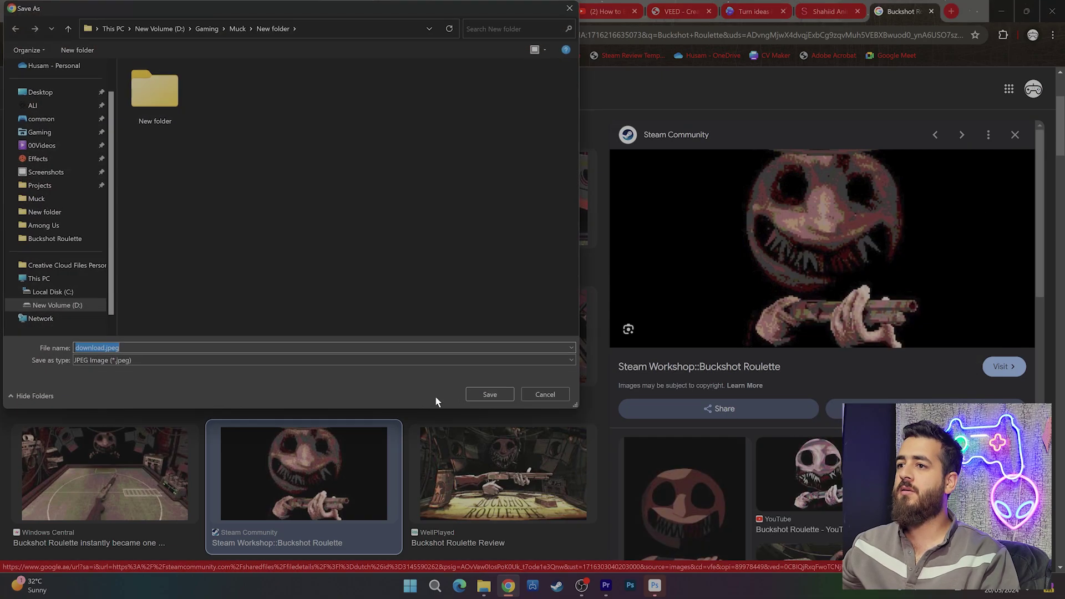
key("Return")
scroll(677, 309, "down", 5)
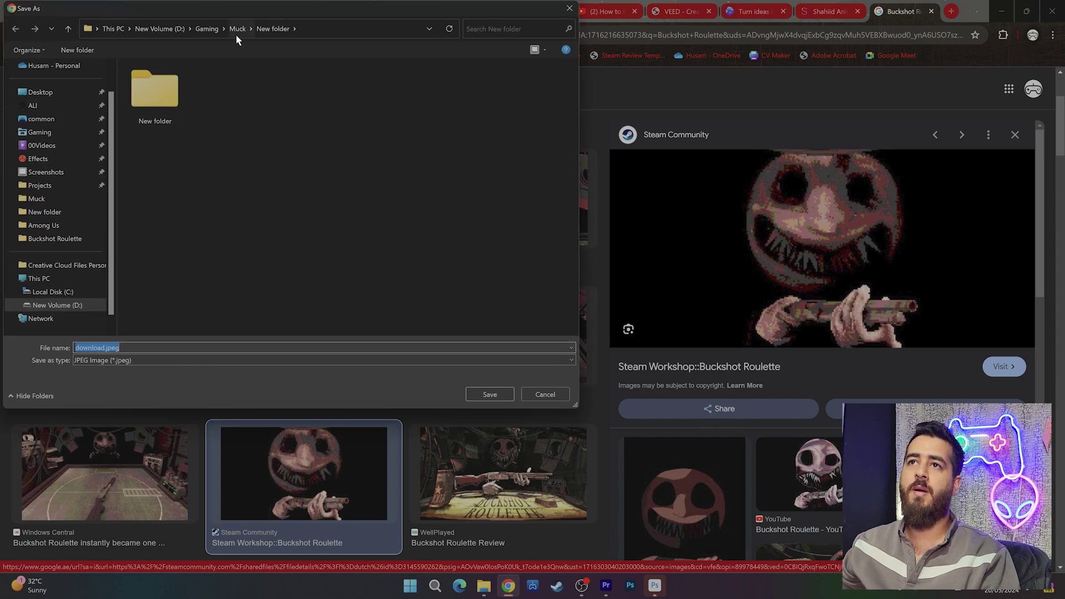
left_click(77, 239)
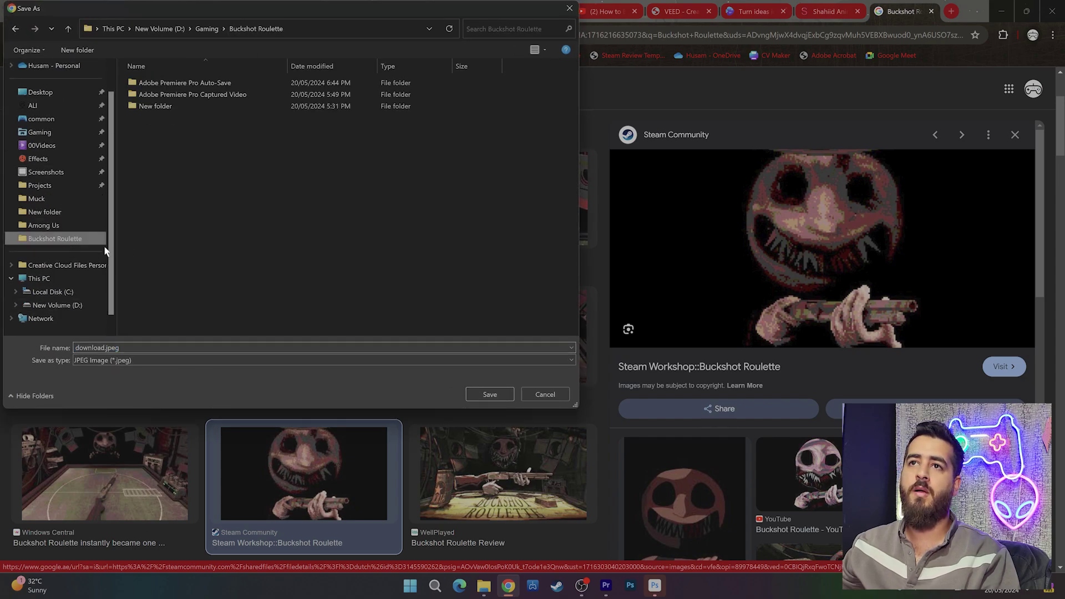
double_click(155, 106)
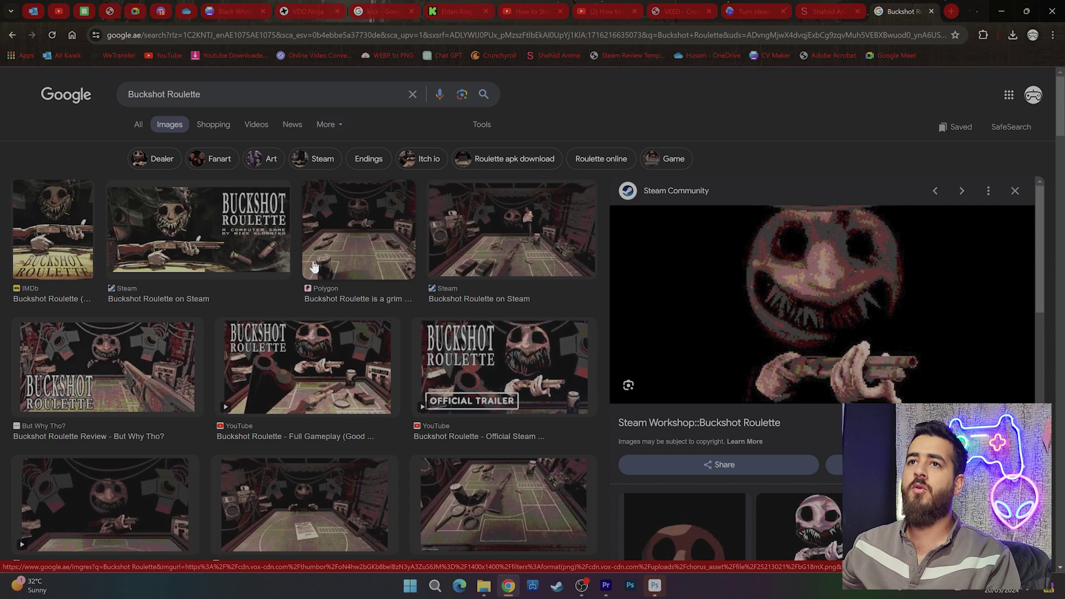
Search 'Buckshot Roulette title png' and save the Buckshot Roulette logo image.
left_click(216, 93)
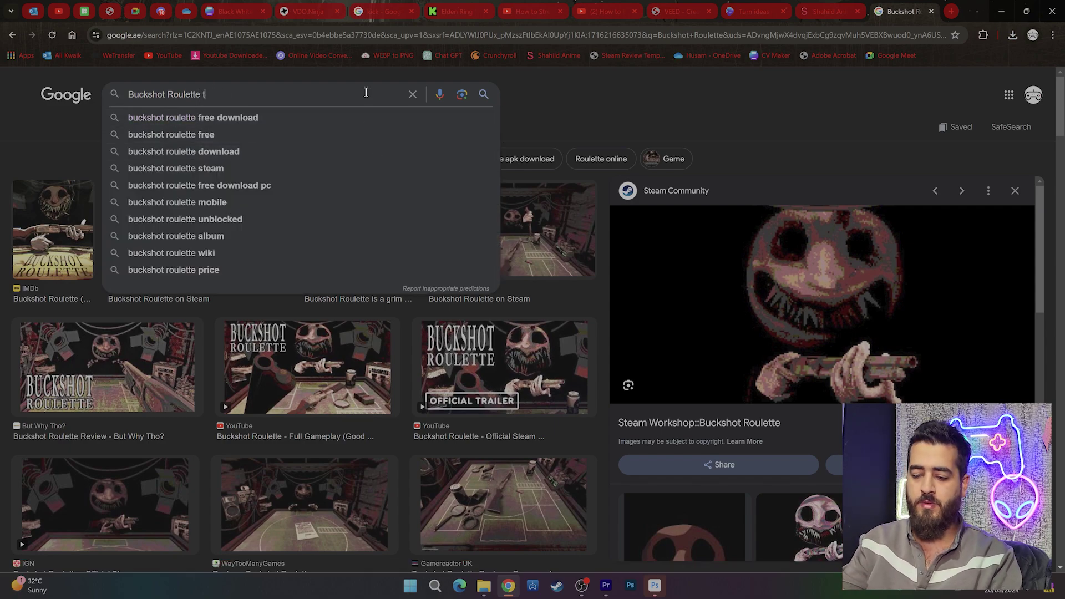
type("title png")
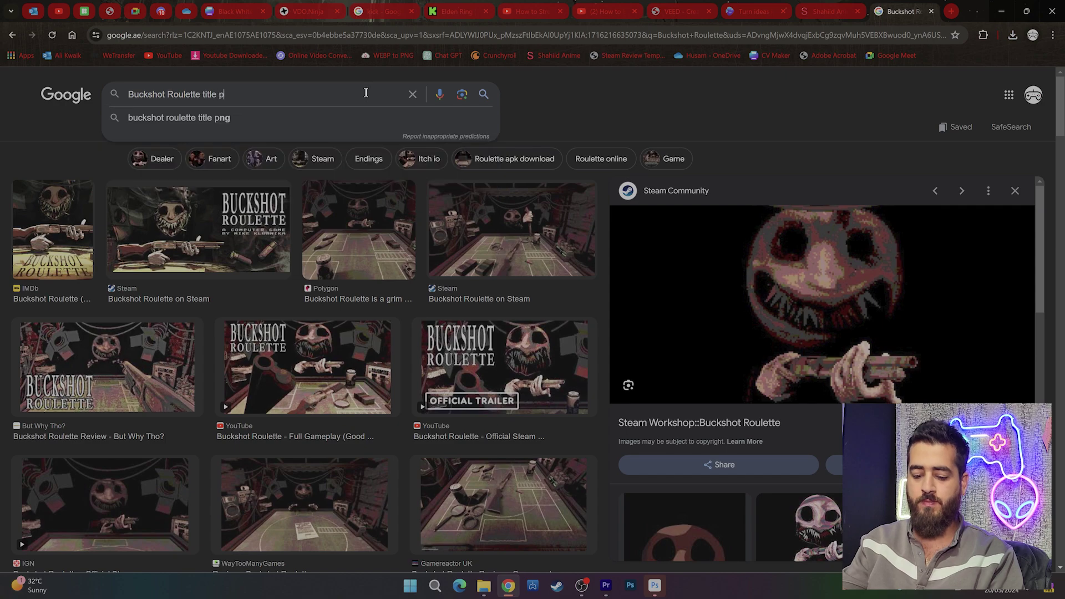
key("Return")
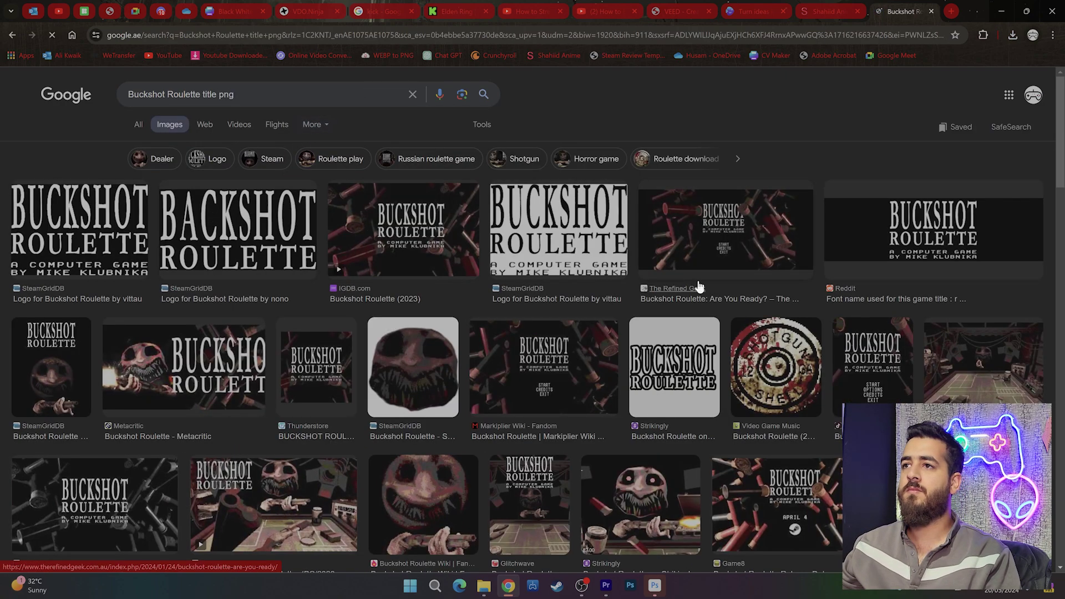
left_click(220, 224)
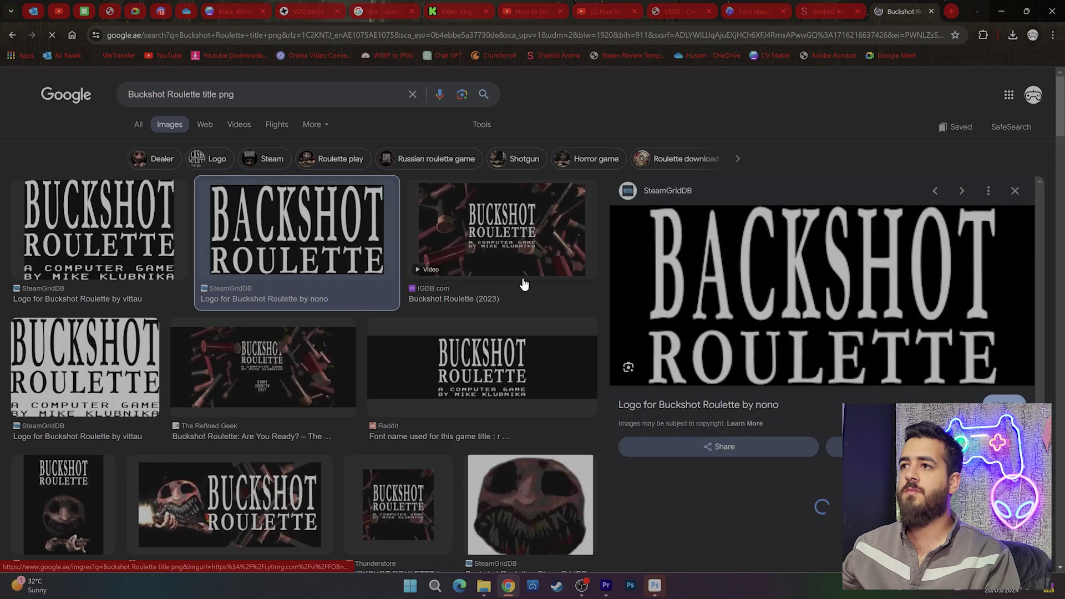
right_click(712, 265)
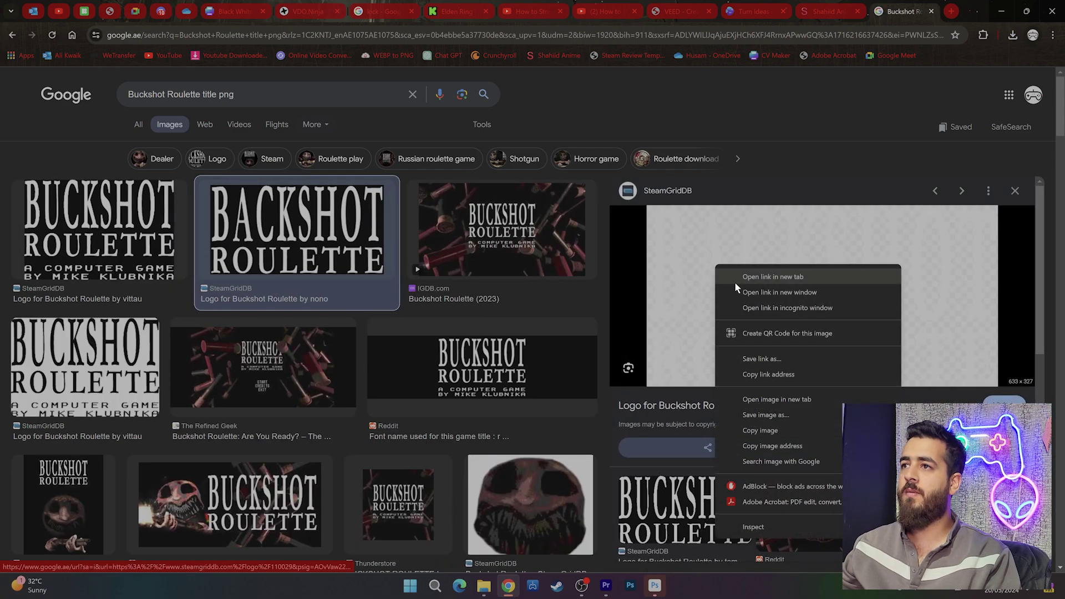
left_click(795, 415)
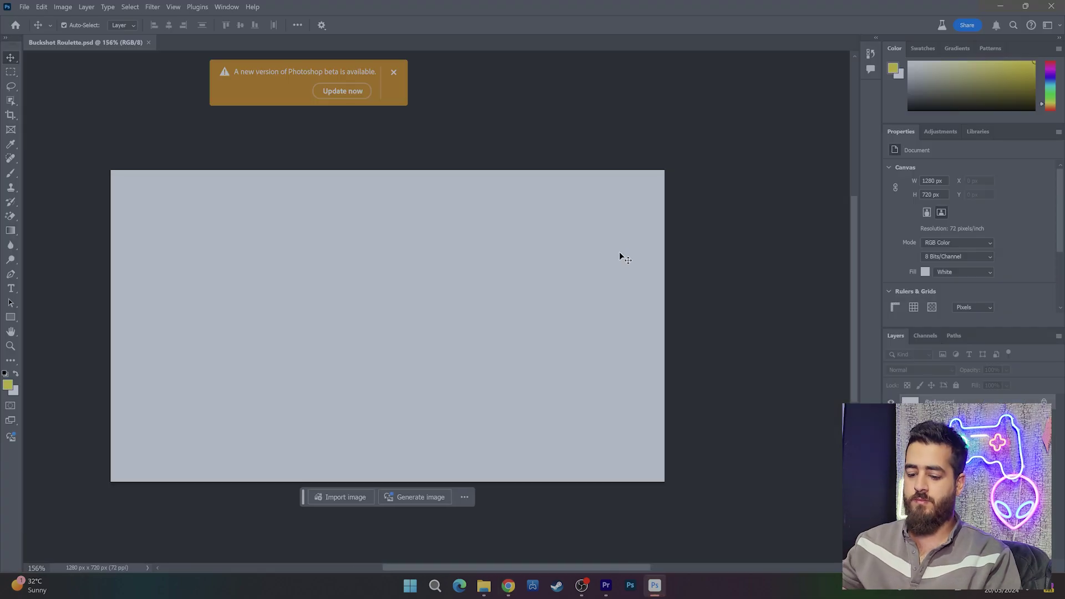
Dismiss the update notice and drag download.jpeg from New folder onto the canvas.
key("ctrl+plus")
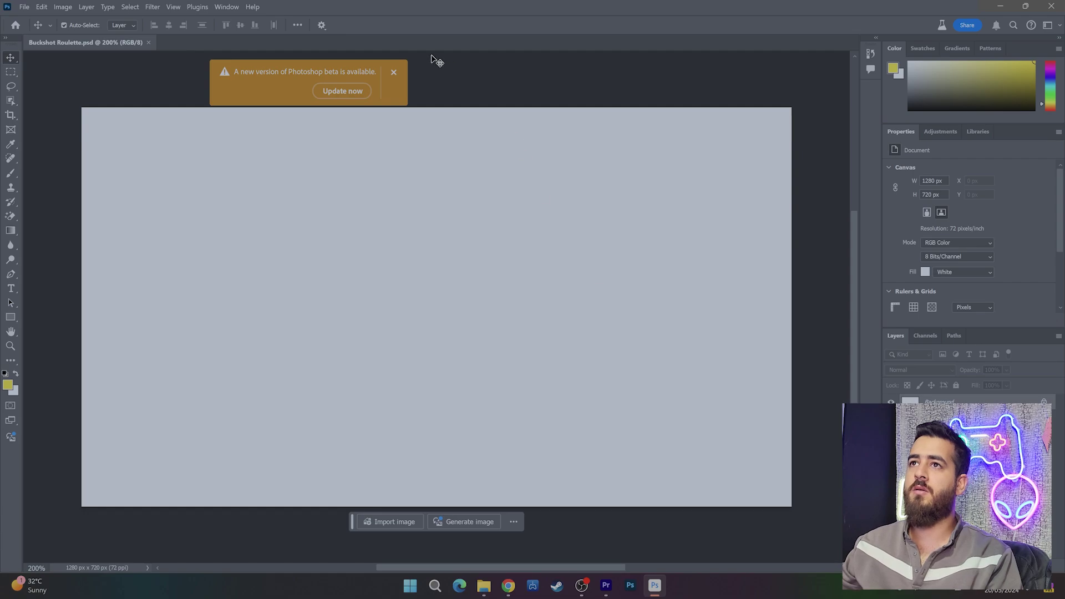
left_click(395, 72)
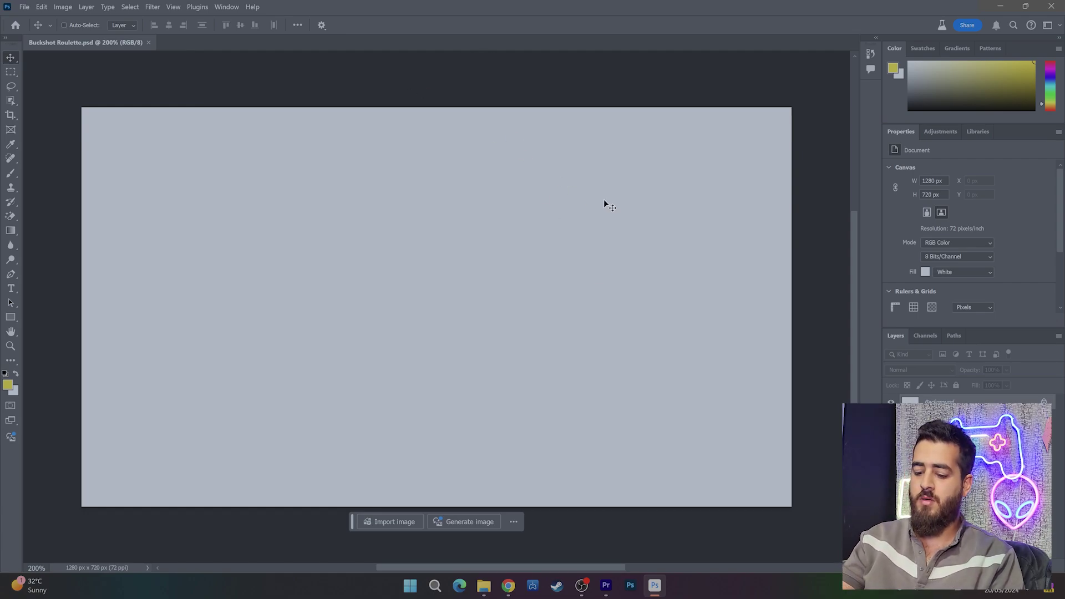
scroll(604, 199, "up", 1)
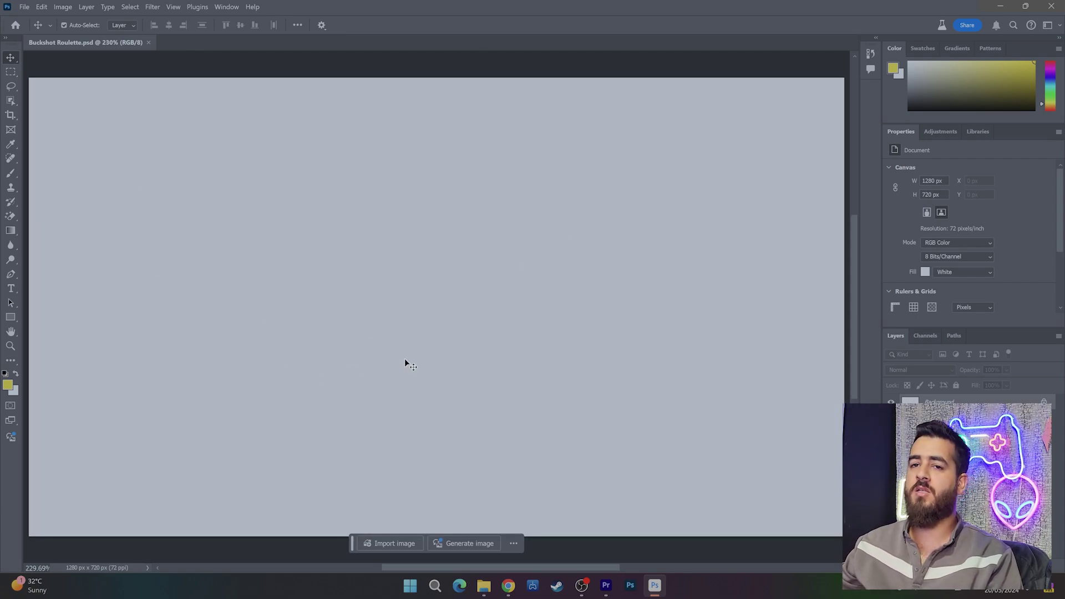
key("alt+Tab")
left_click(547, 288)
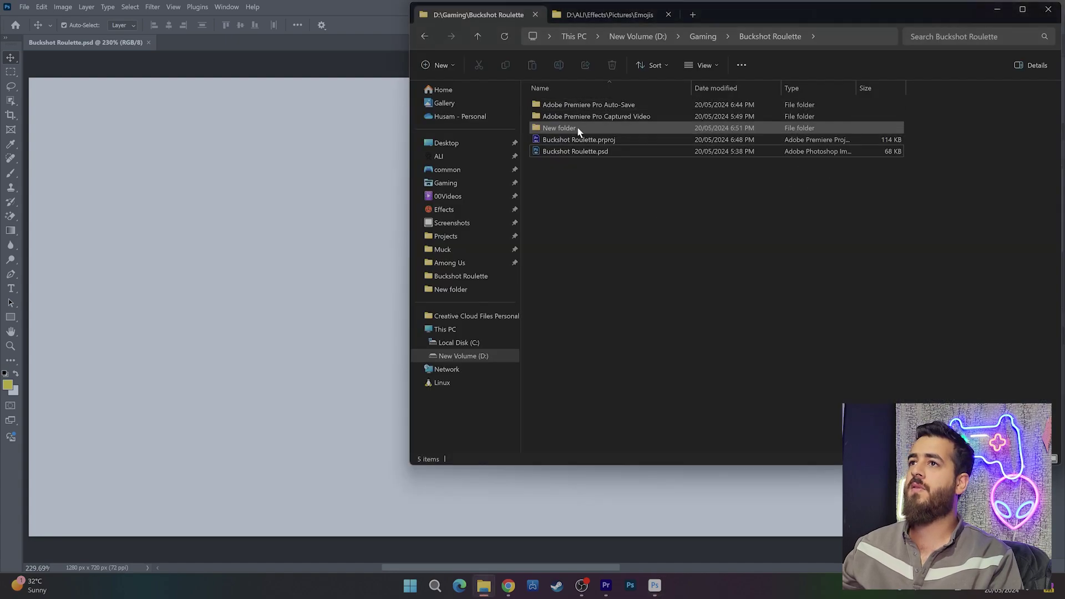
double_click(559, 127)
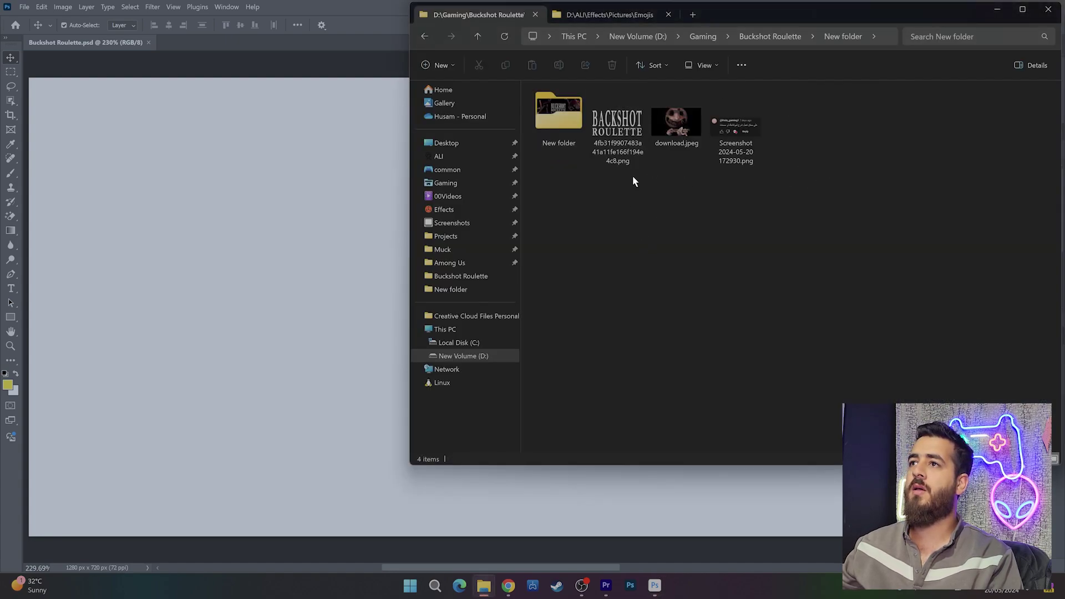
mouse_move(676, 122)
left_mouse_down()
mouse_move(340, 295)
mouse_move(388, 303)
mouse_move(298, 242)
left_mouse_up()
Enlarge the dealer artwork to full canvas height and shift it left, leaving a right strip.
scroll(411, 305, "down", 5)
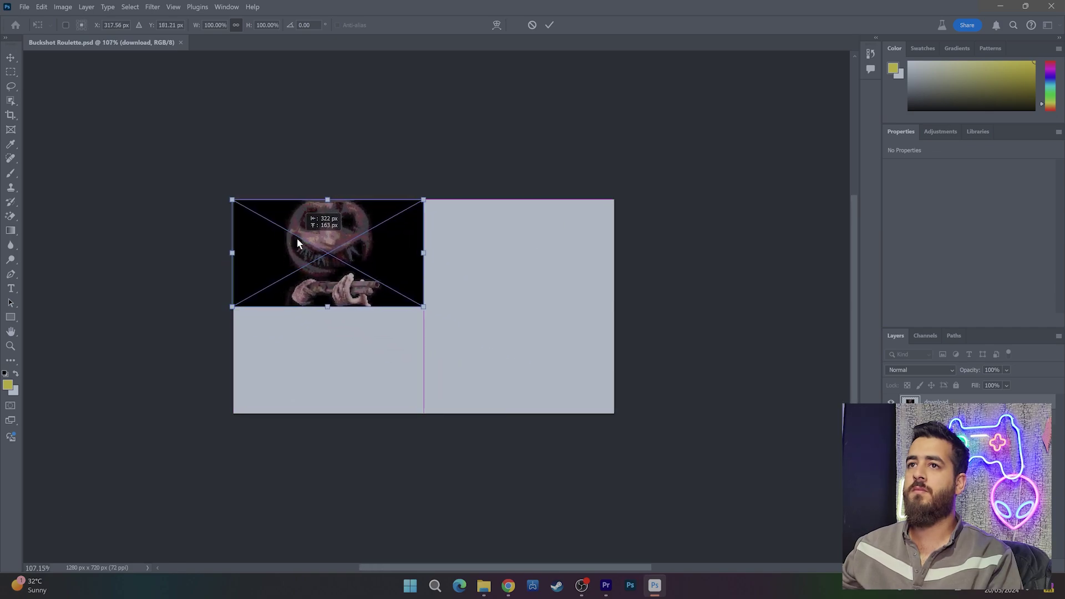
left_click_drag(414, 309, 616, 401)
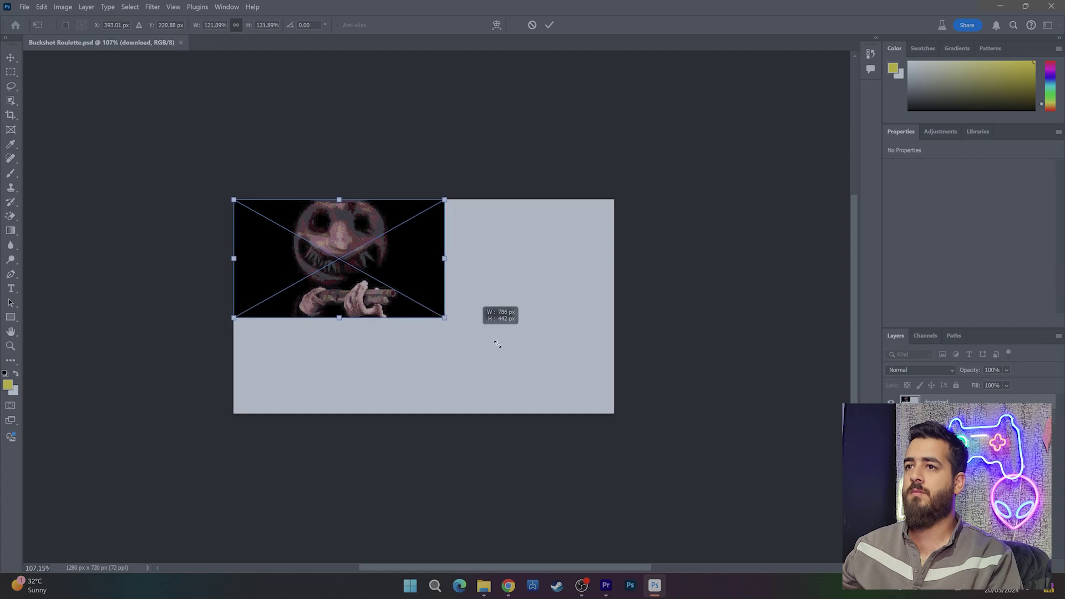
left_click_drag(622, 408, 623, 406)
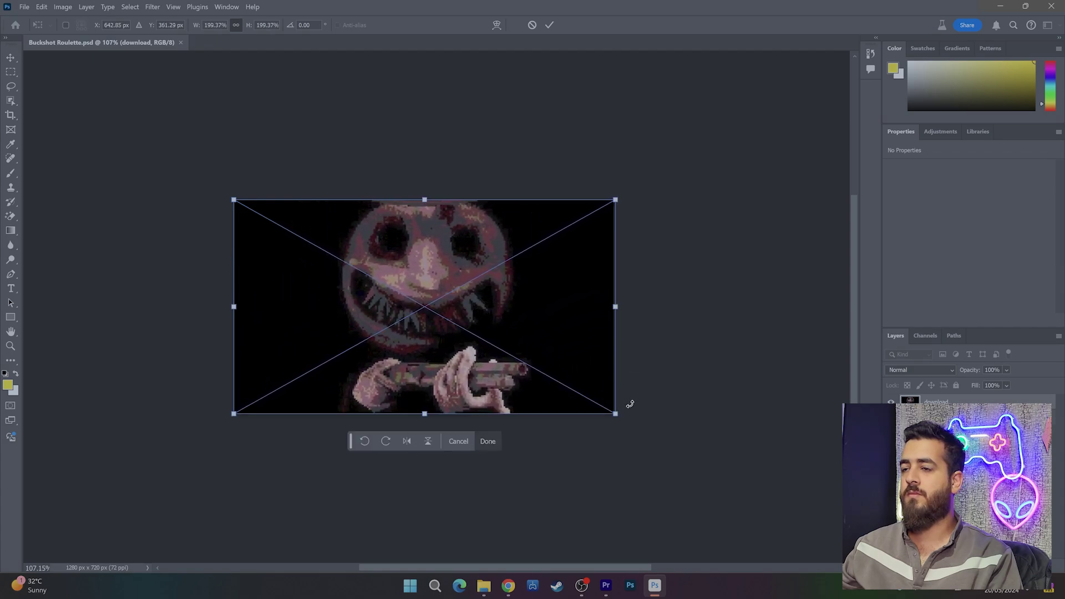
scroll(418, 353, "up", 3)
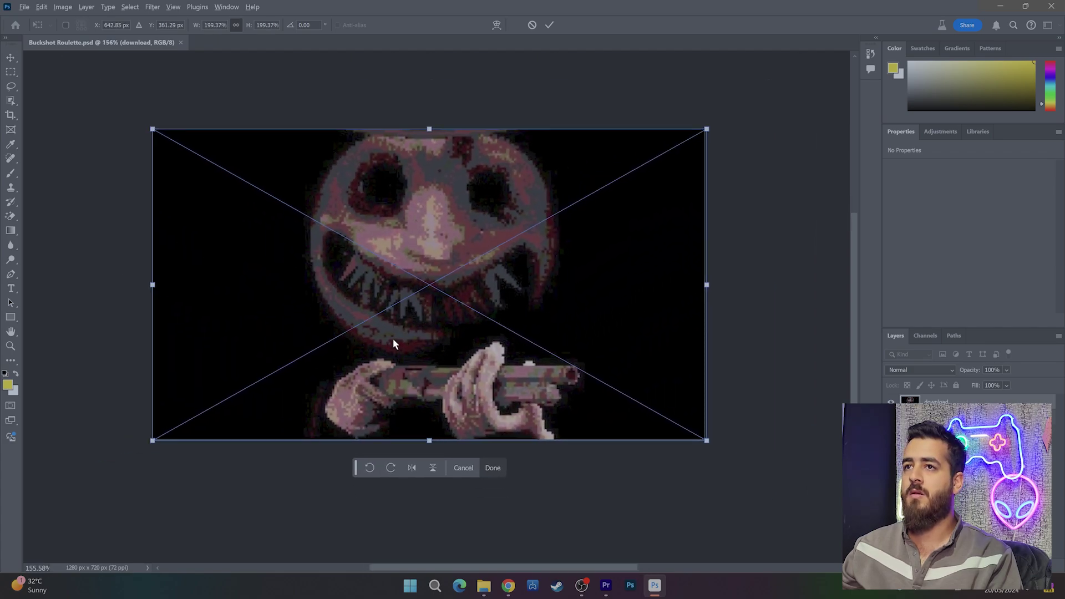
scroll(394, 341, "up", 2)
scroll(438, 325, "down", 1)
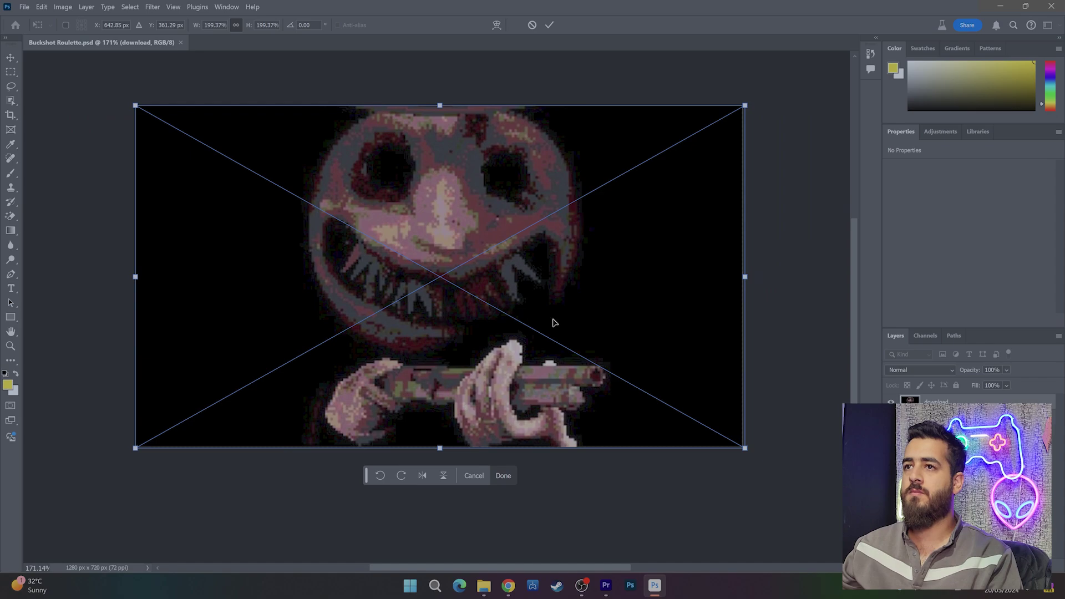
left_click_drag(553, 321, 427, 320)
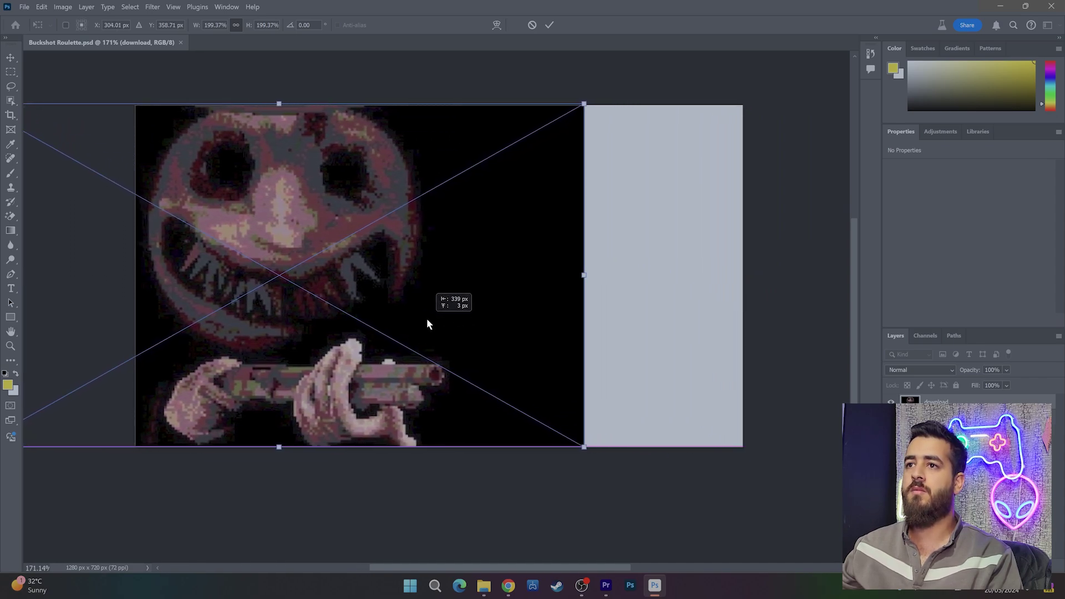
key("Return")
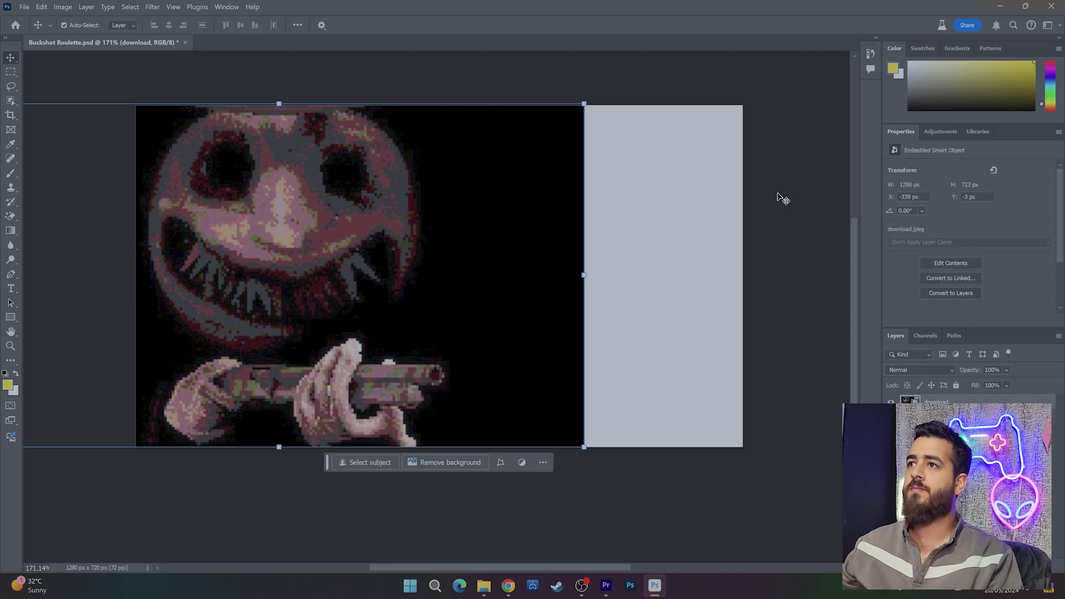
left_click(762, 210)
Select the blank right strip of the thumbnail and Generative Fill it with dark background, no prompt.
key("m")
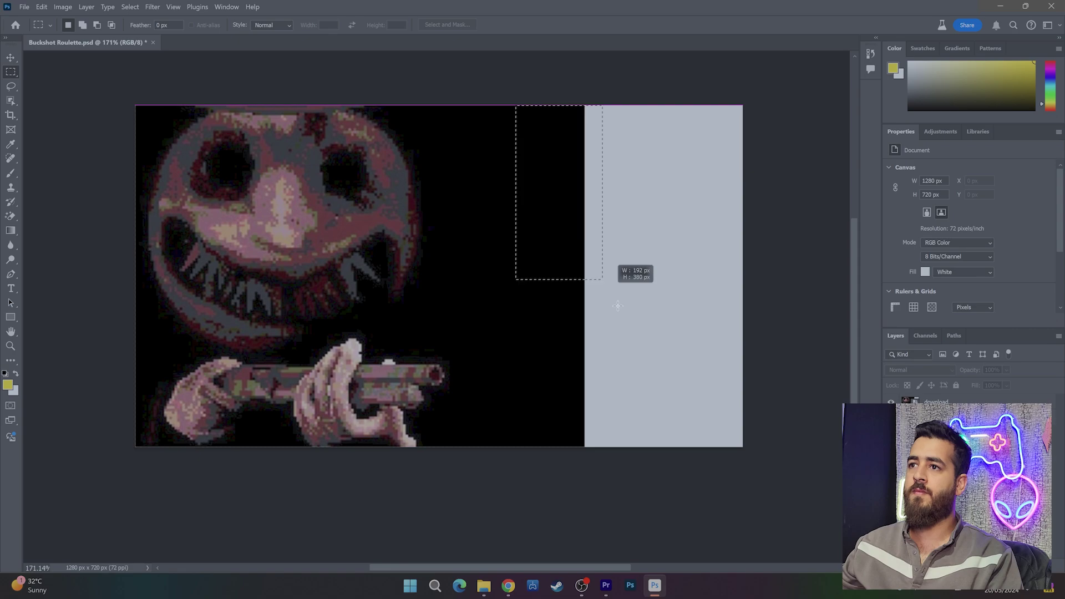
left_click_drag(516, 83, 827, 475)
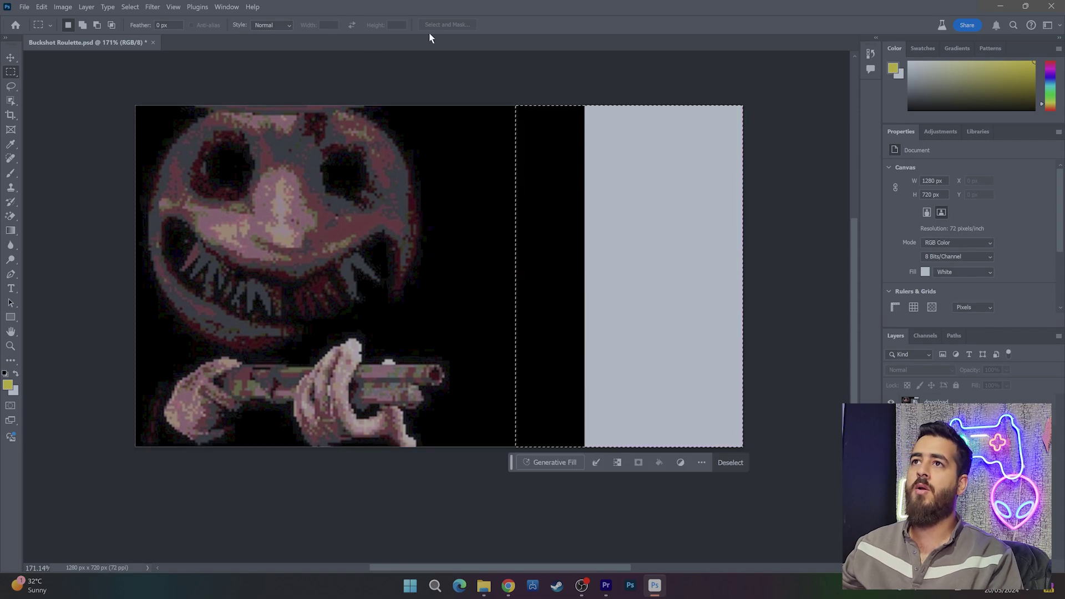
left_click_drag(531, 473, 543, 472)
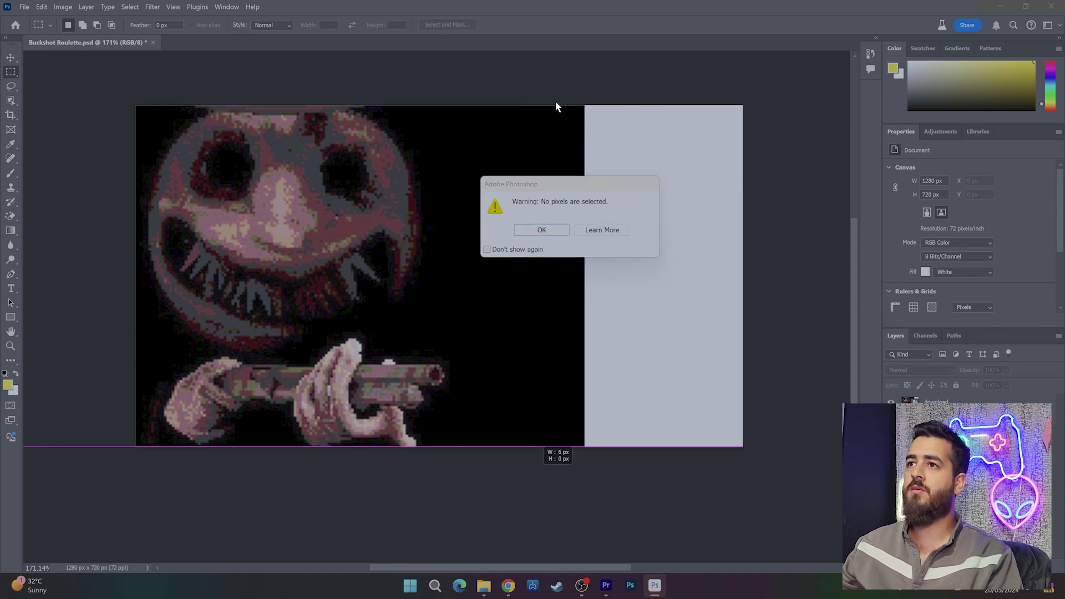
left_click(542, 230)
left_click_drag(521, 81, 757, 450)
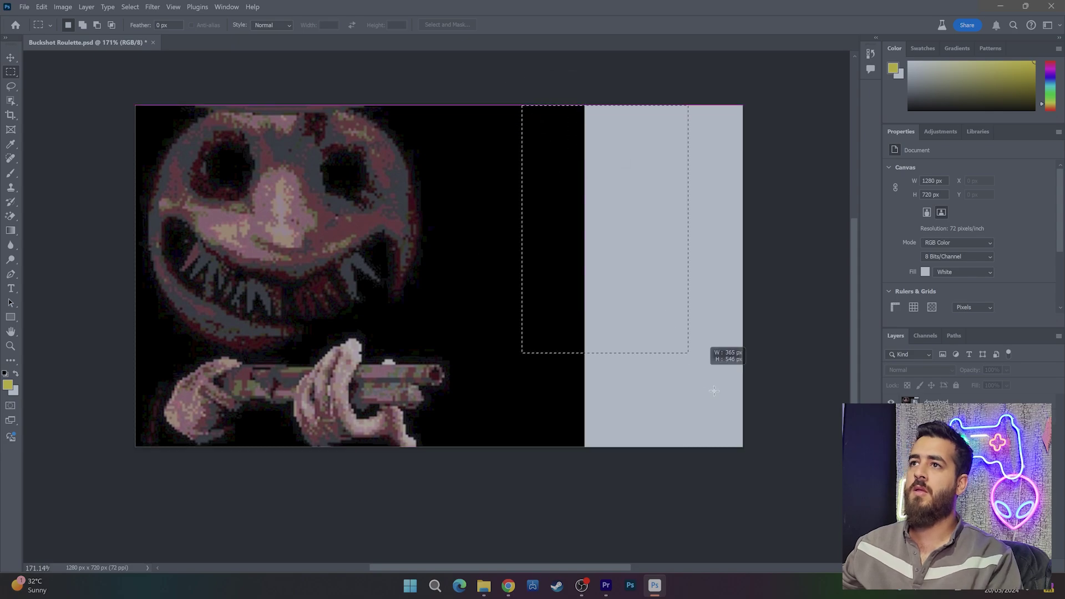
left_click(526, 463)
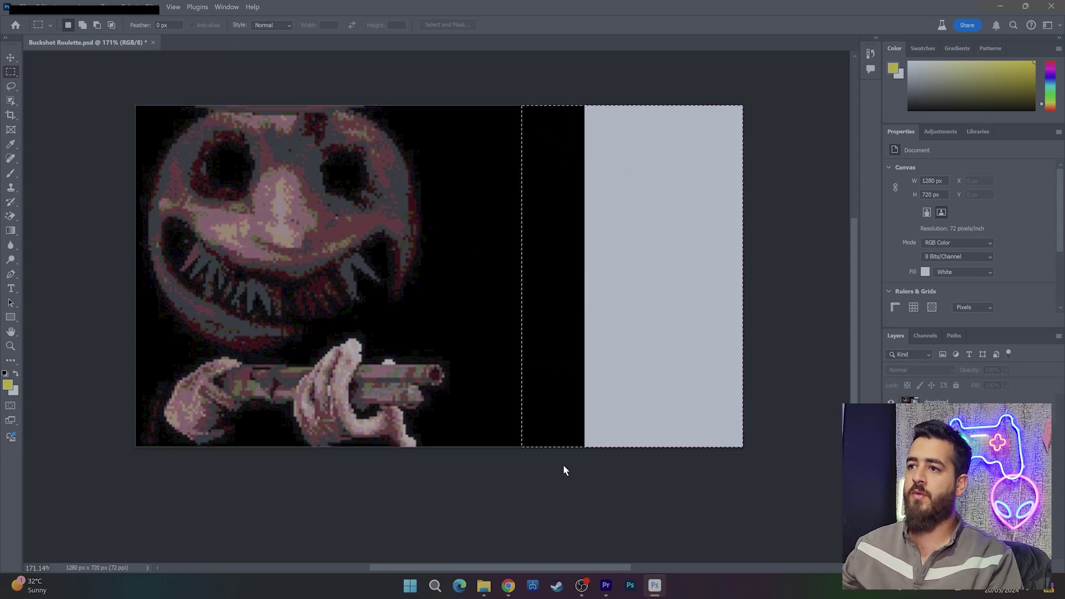
left_click(745, 463)
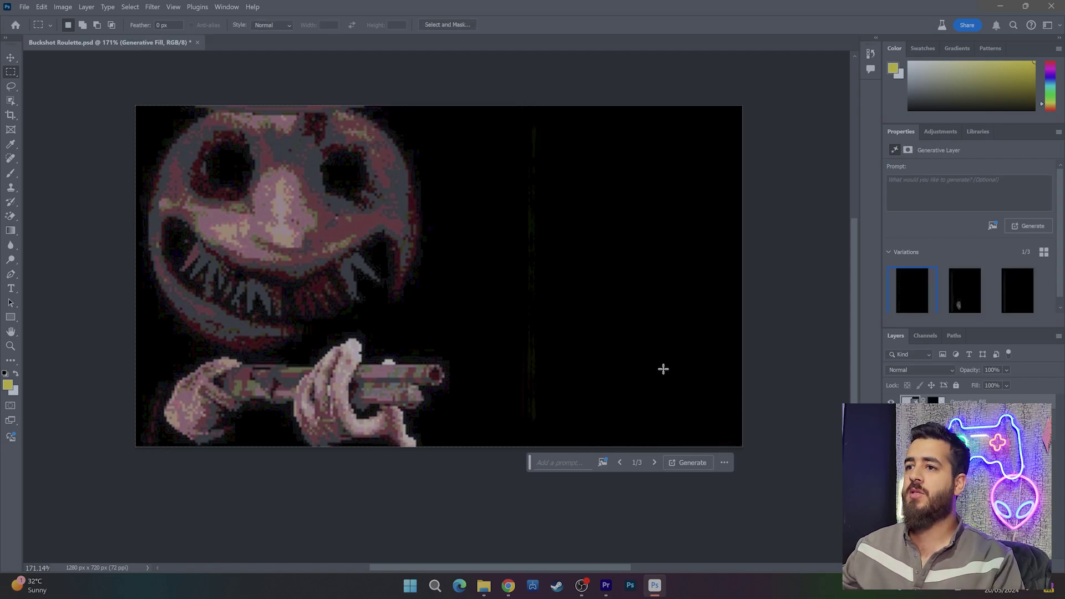
key("alt+Tab")
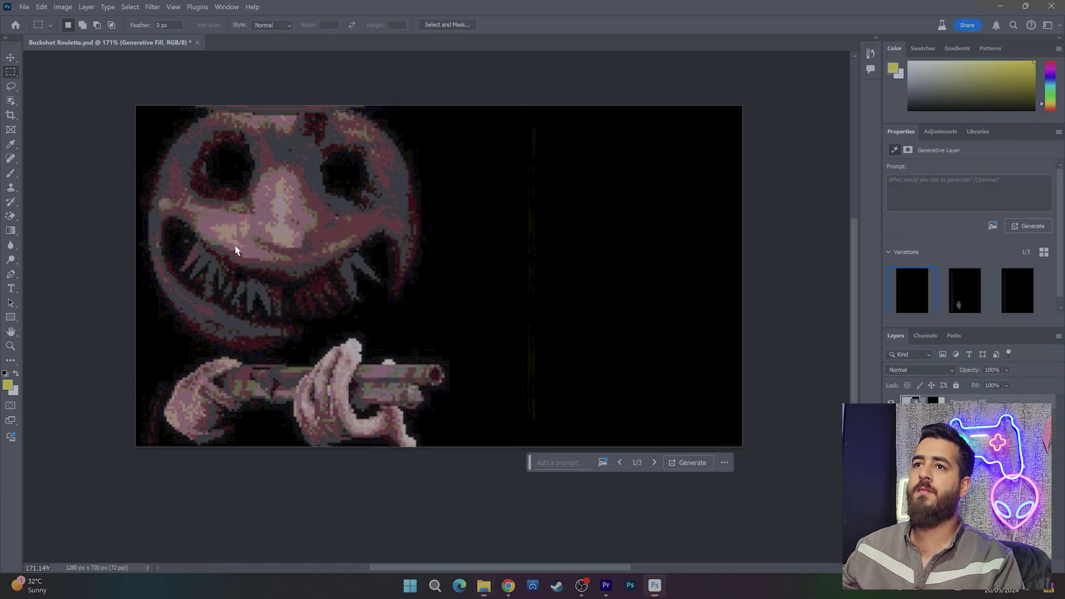
Place the Buckshot Roulette title logo top-right, scaled to 76.51% (484×251 px).
mouse_move(643, 131)
left_mouse_down()
mouse_move(488, 299)
mouse_move(667, 216)
mouse_move(647, 201)
left_mouse_up()
left_click_drag(734, 258, 656, 231)
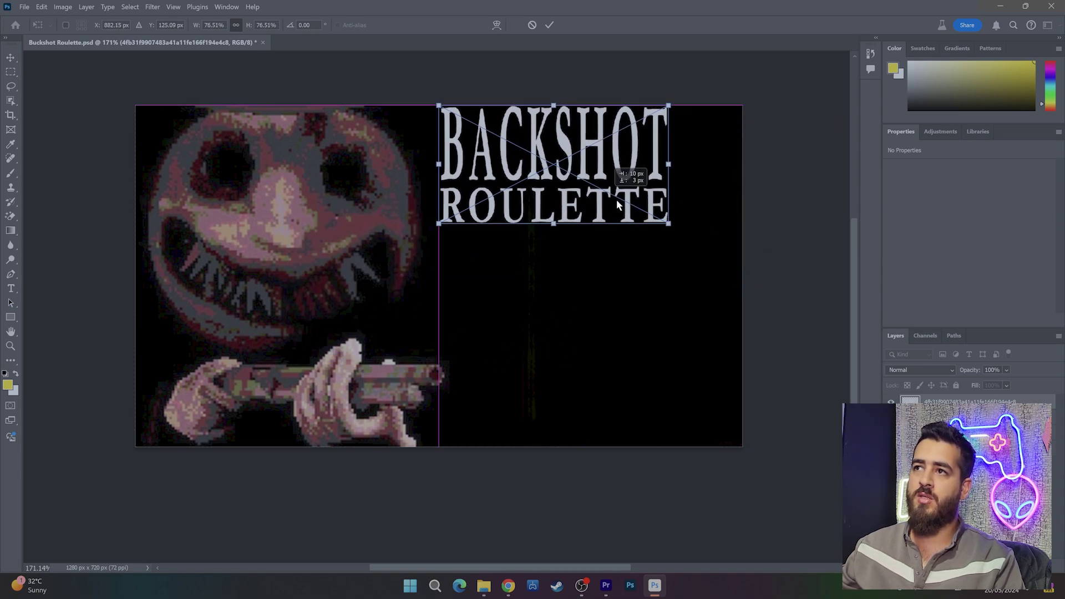
mouse_move(607, 197)
left_mouse_down()
mouse_move(656, 207)
mouse_move(614, 203)
left_mouse_up()
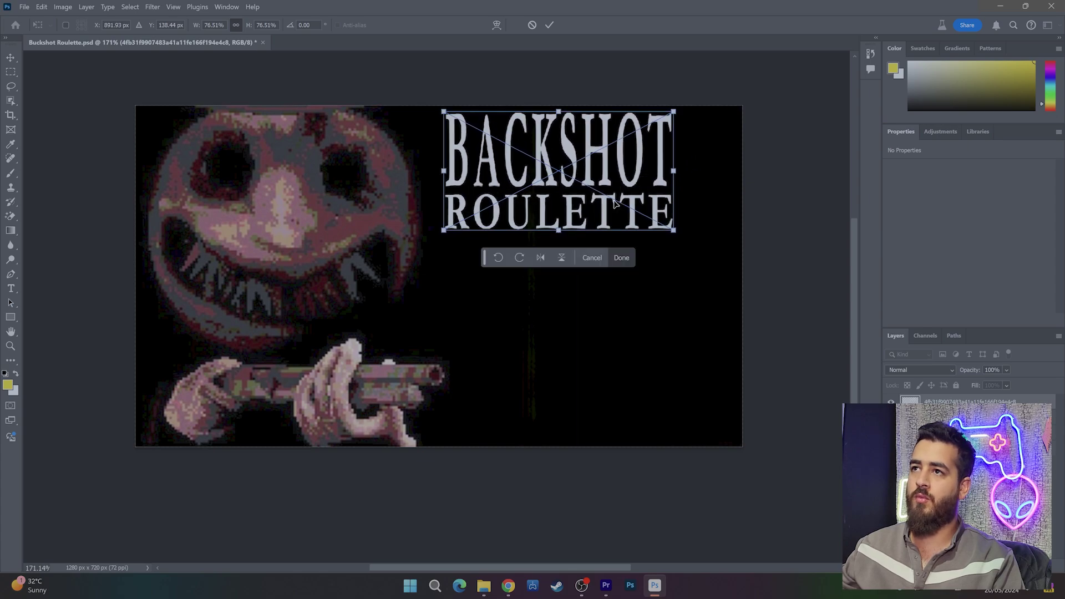
key("Return")
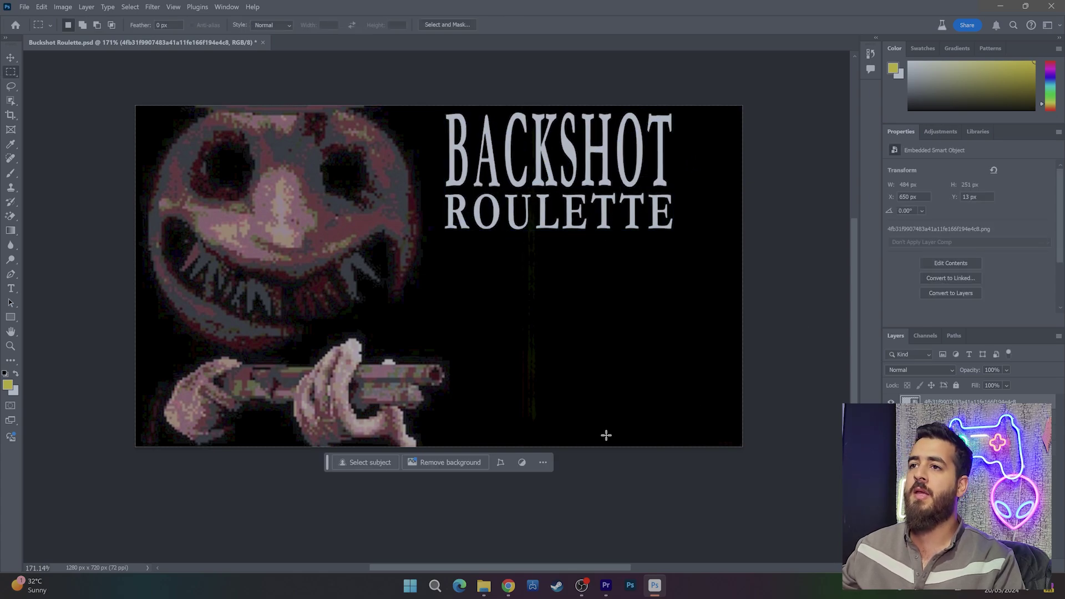
key("alt+Tab")
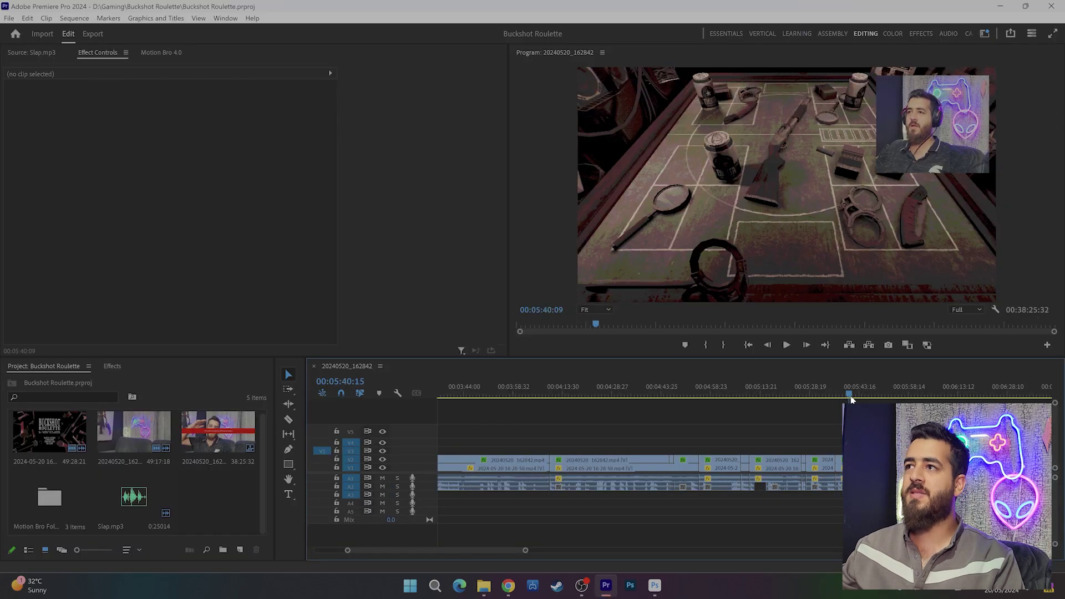
Scrub and zoom the timeline to put the playhead near 00:11:50.
scroll(851, 396, "up", 10)
left_click(744, 395)
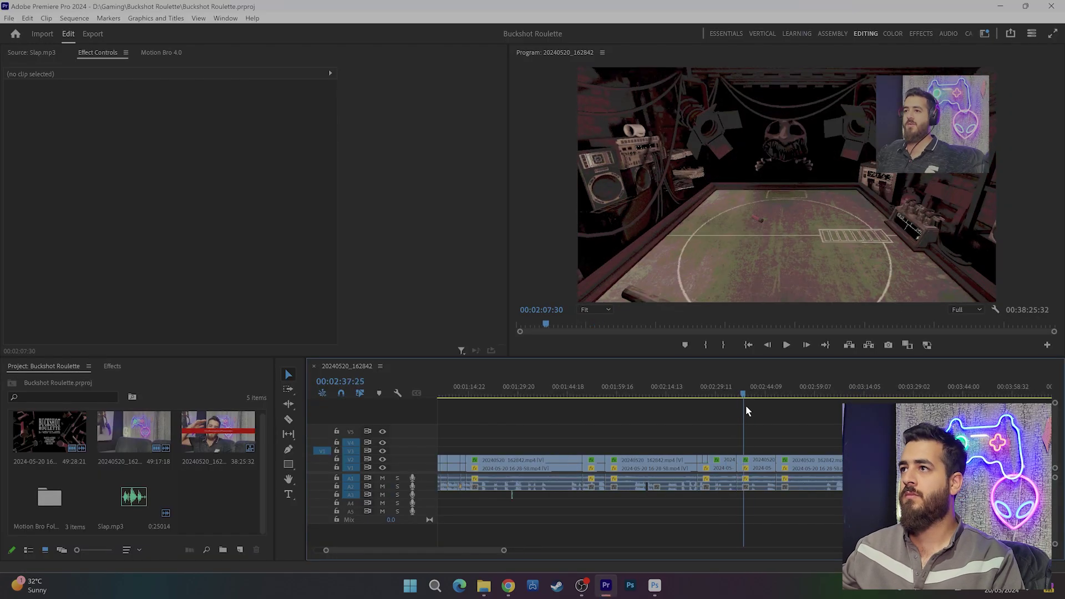
left_click_drag(746, 407, 864, 395)
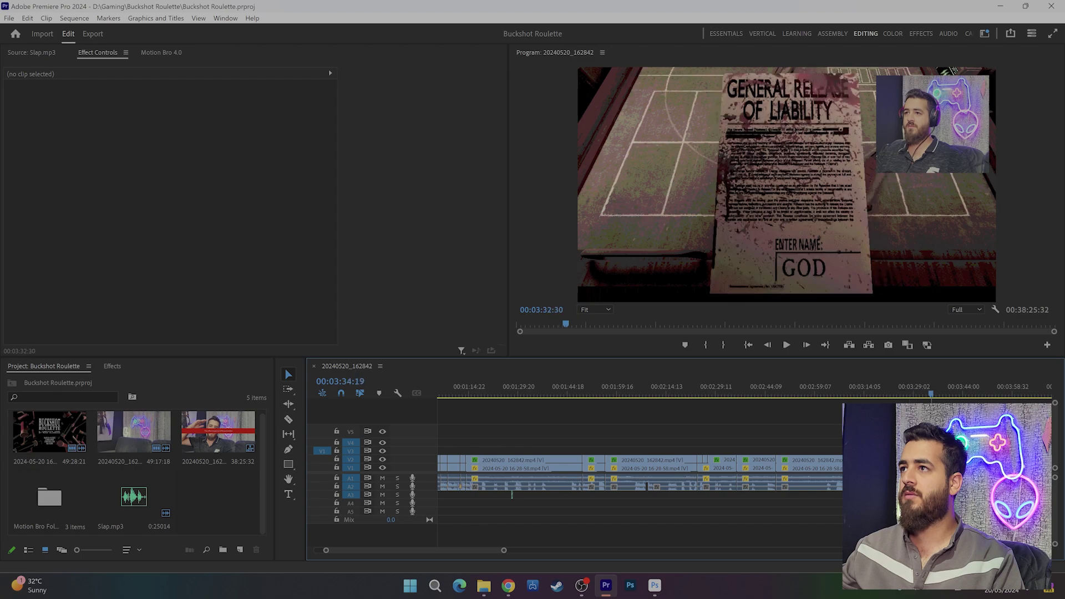
key("equal")
key("space")
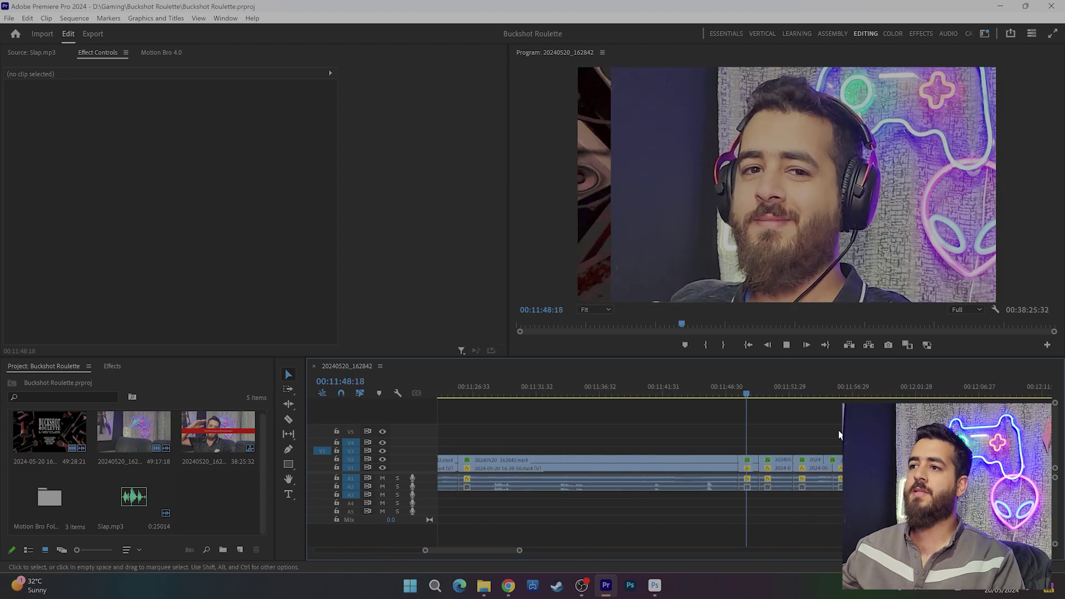
key("space")
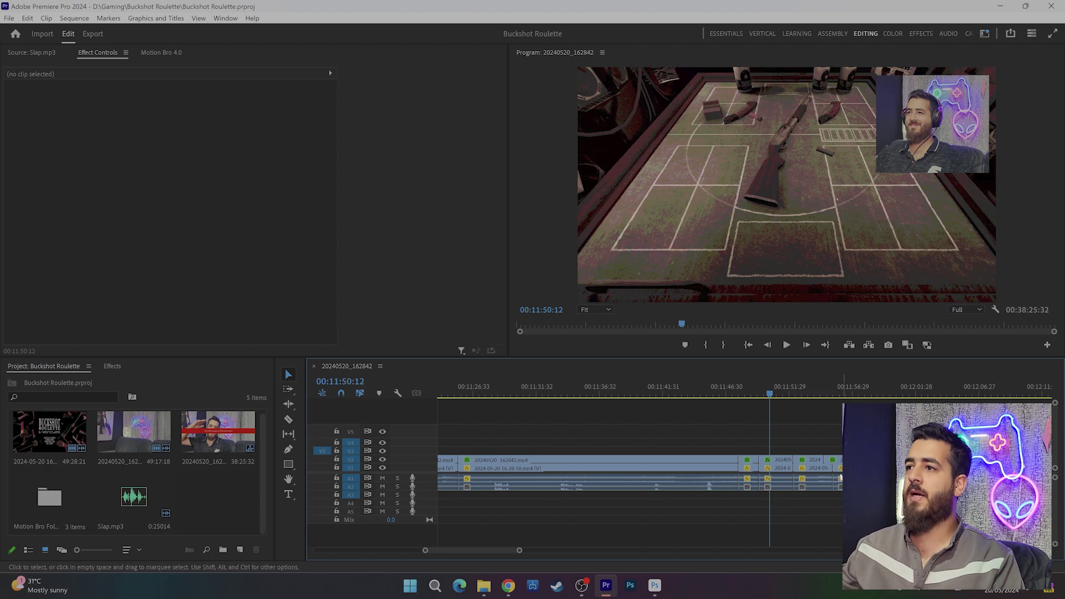
key("equal")
key("equal")
left_click(713, 394)
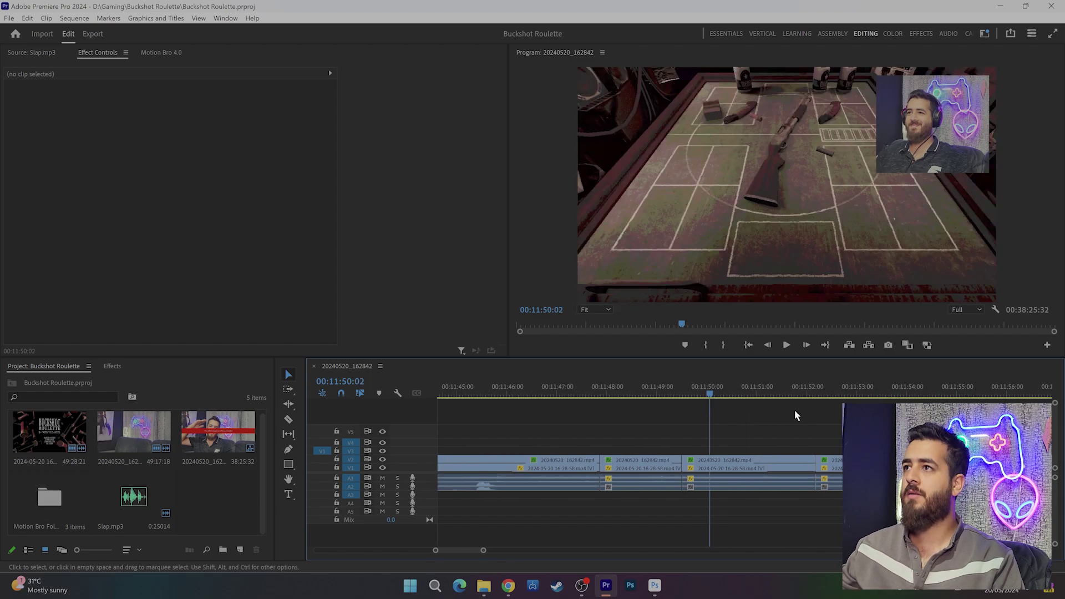
Reset the V2 facecam crop and export the frame as a JPEG into Buckshot Roulette\New folder.
left_click(709, 461)
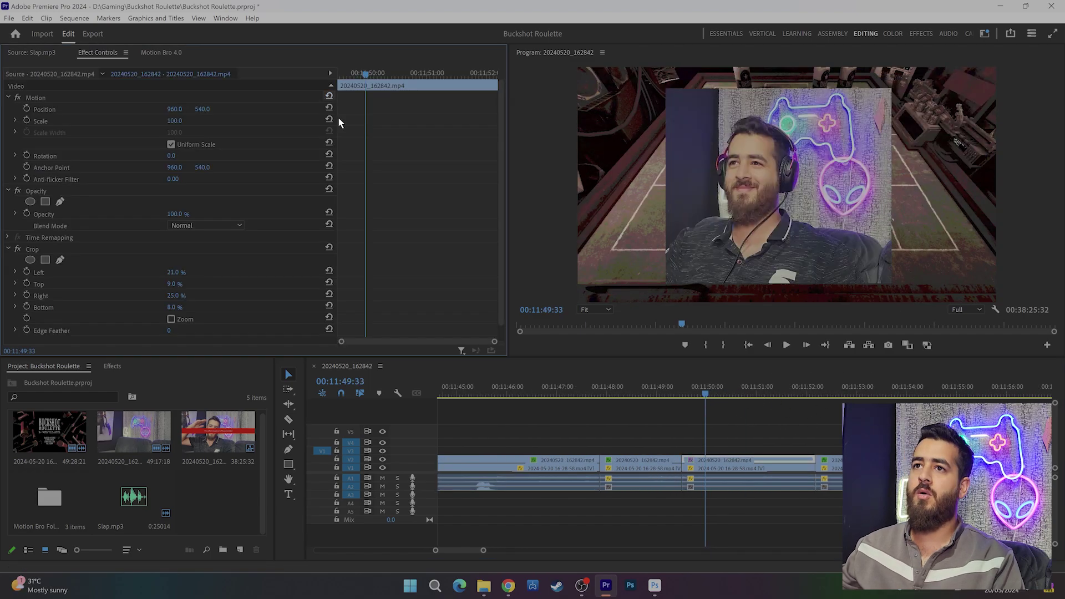
left_click(330, 246)
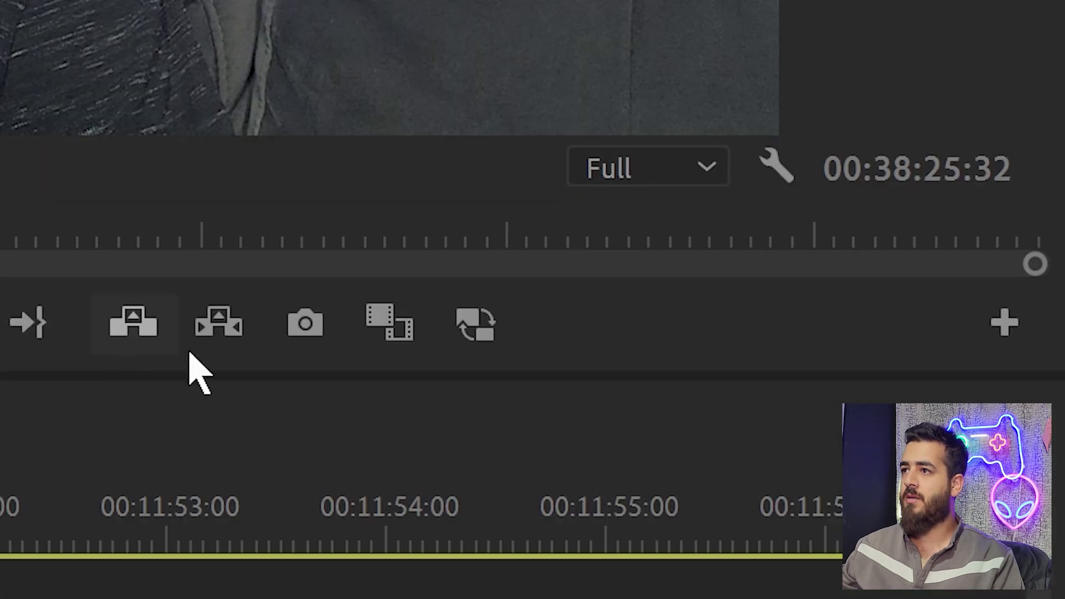
left_click(888, 345)
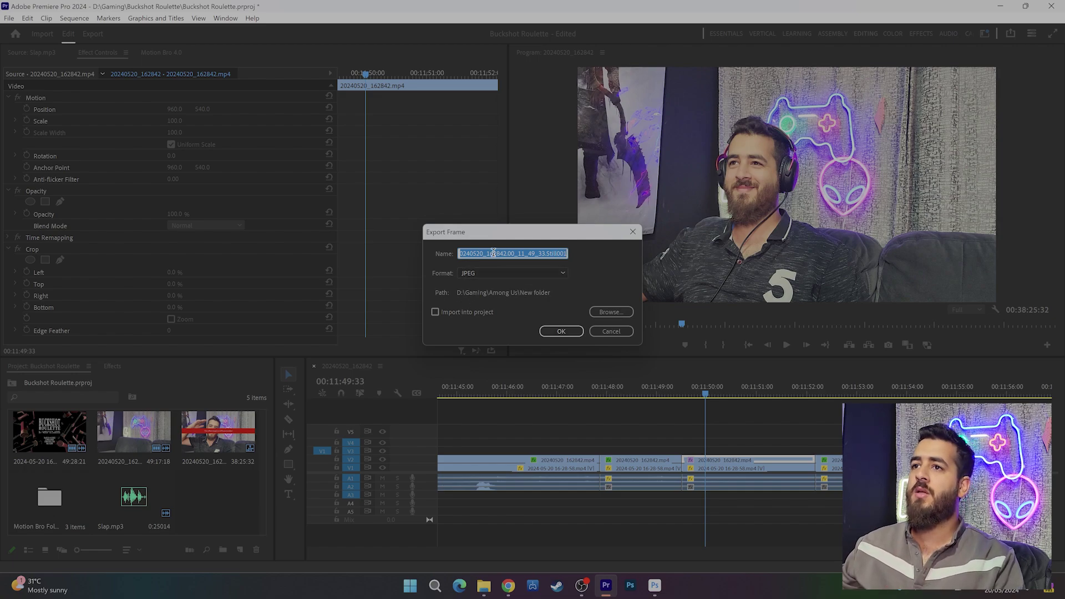
left_click(604, 312)
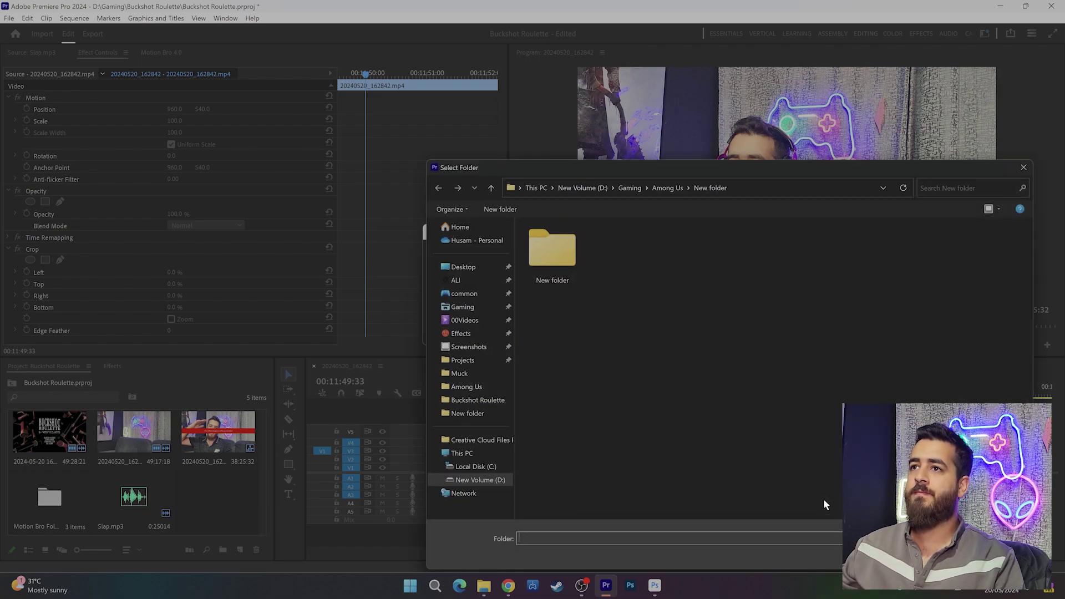
left_click(477, 400)
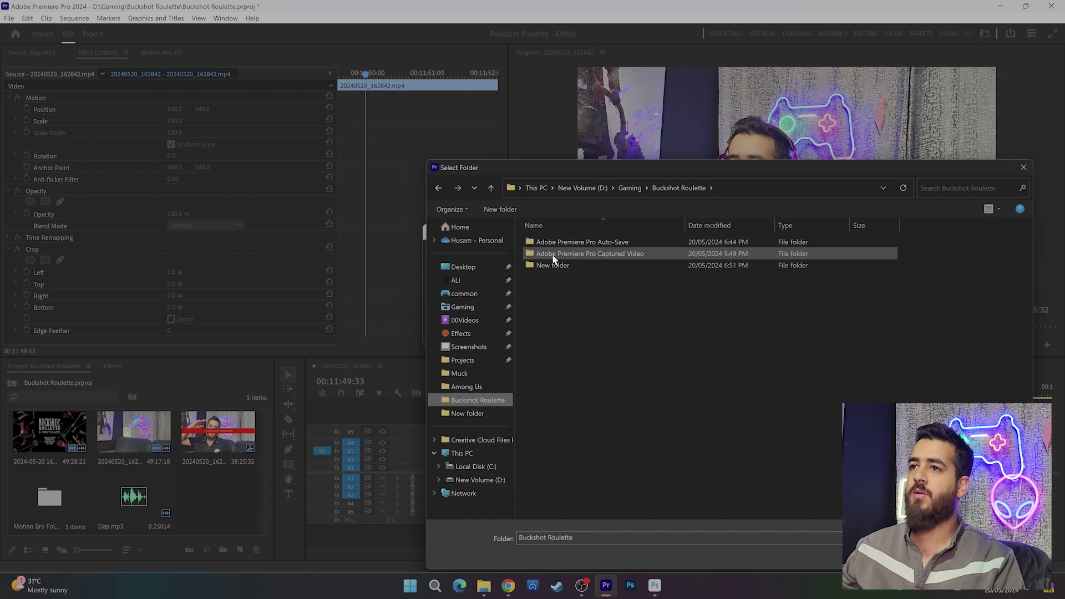
double_click(546, 256)
left_click(943, 554)
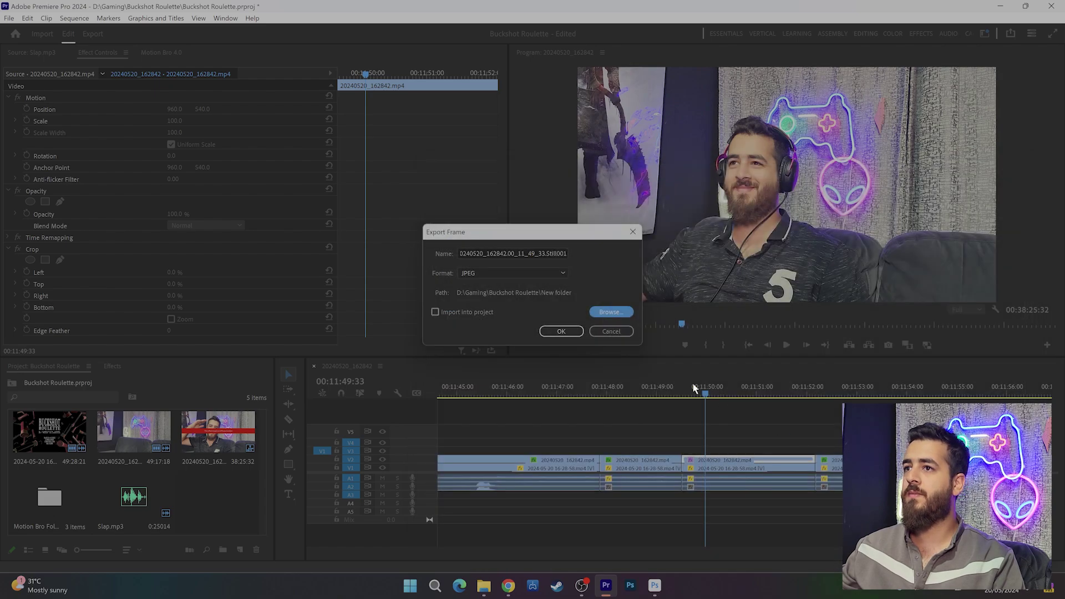
left_click(566, 335)
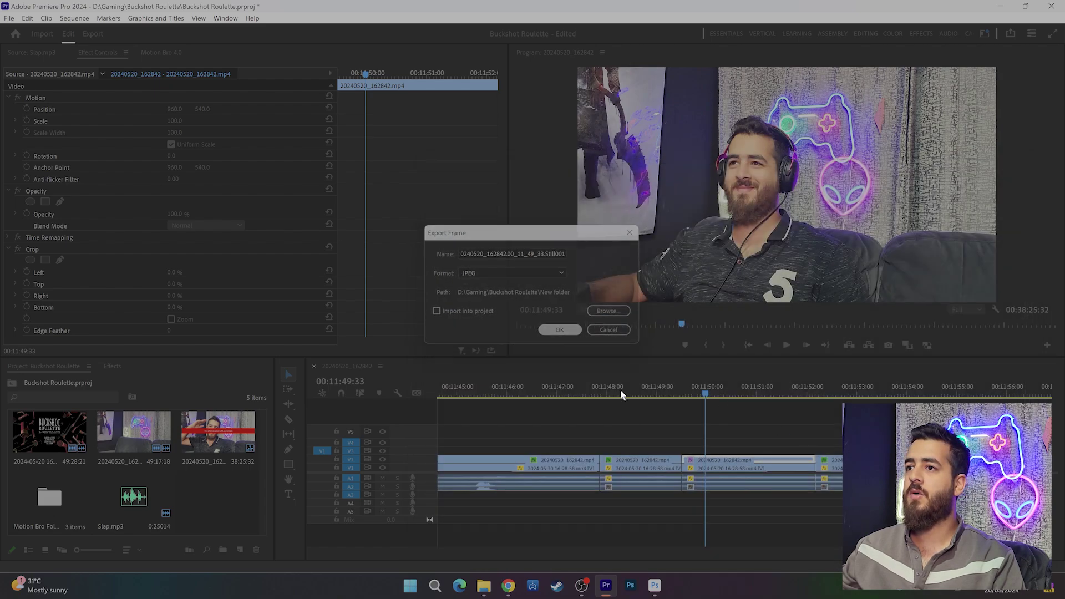
left_click(764, 427)
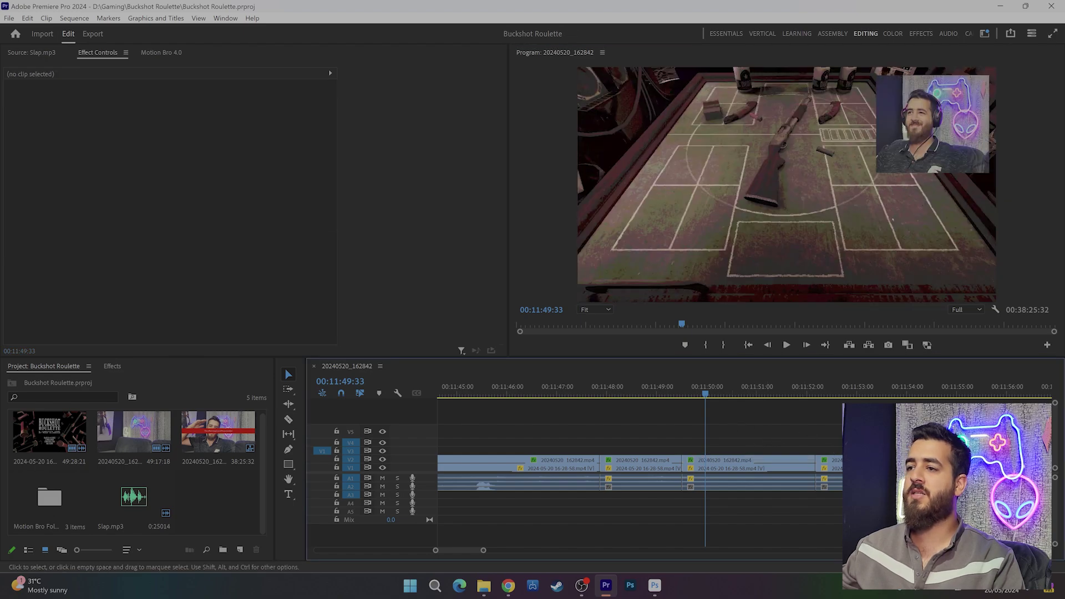
Place Still001.jpg as a full-canvas 1280×720 layer and Object-Select the person in it.
key("minus")
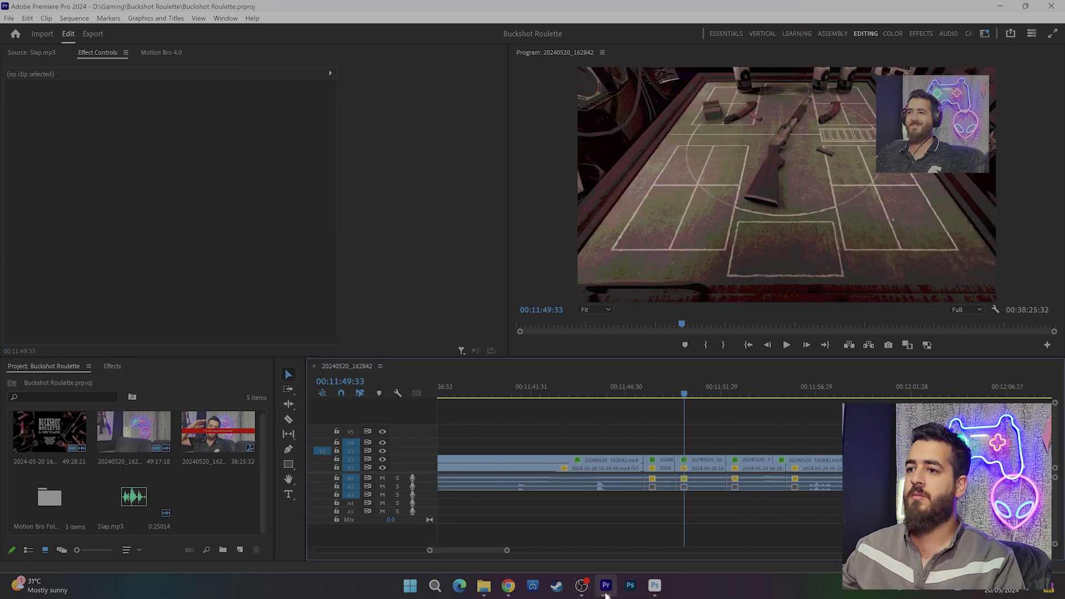
left_click(606, 588)
left_click(655, 588)
key("alt+Tab")
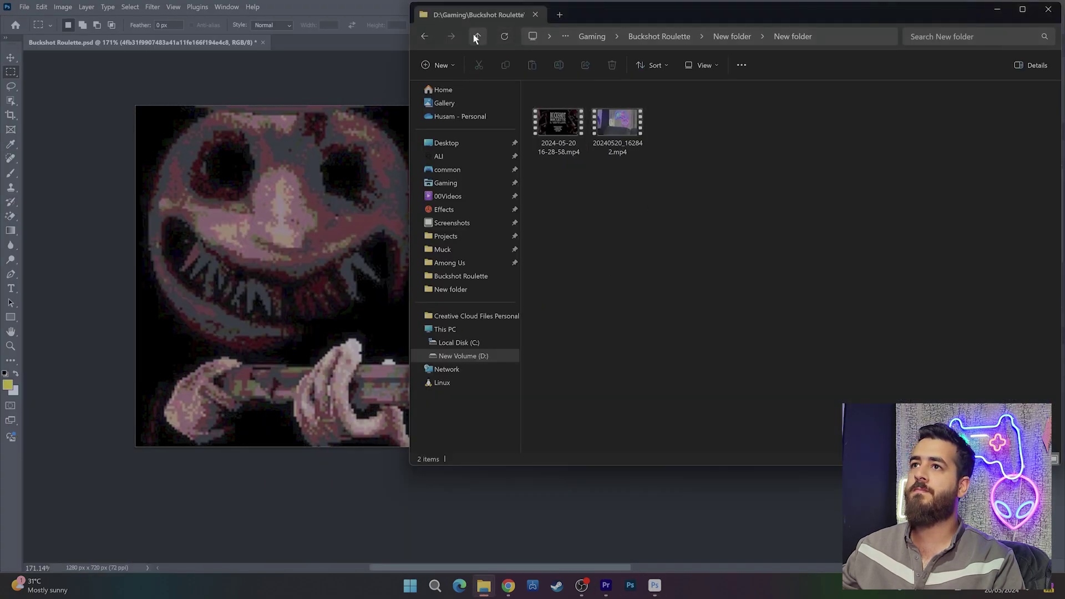
left_click(477, 36)
mouse_move(676, 123)
left_mouse_down()
mouse_move(335, 227)
mouse_move(601, 278)
left_mouse_up()
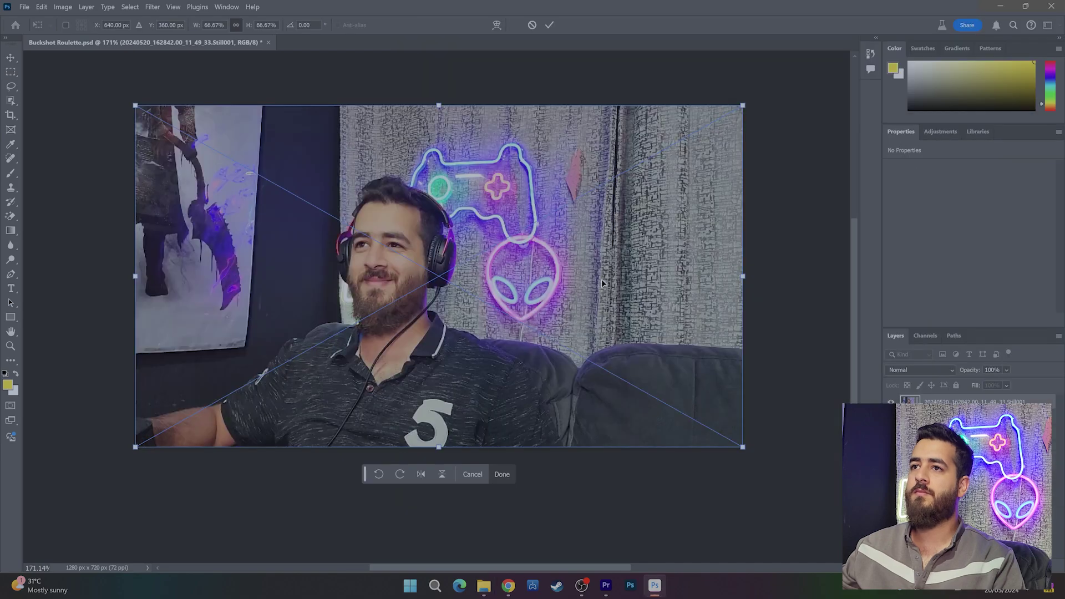
key("Return")
key("w")
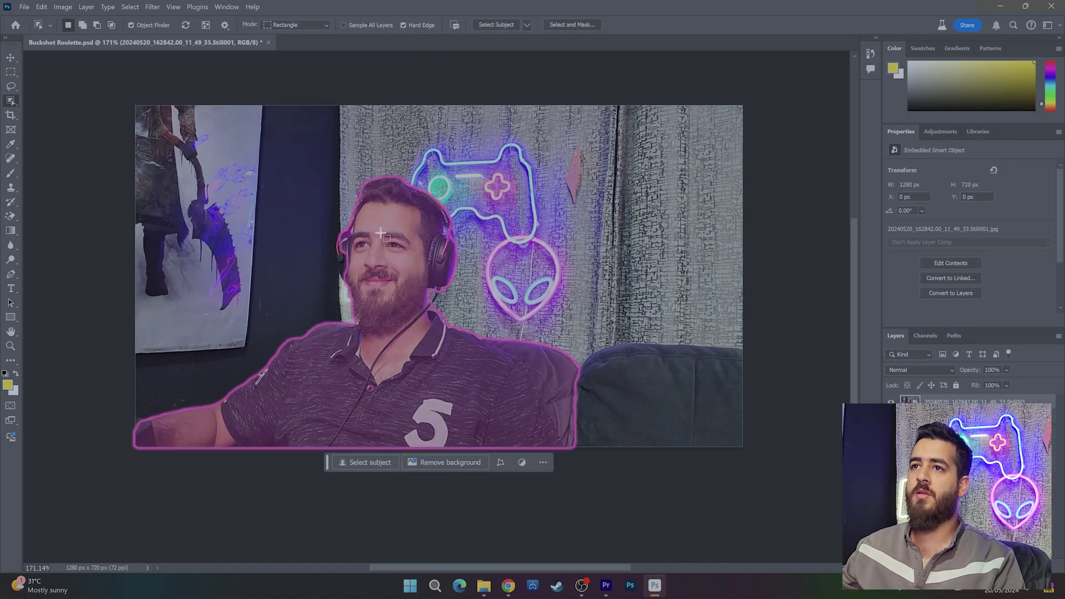
left_click_drag(239, 147, 504, 471)
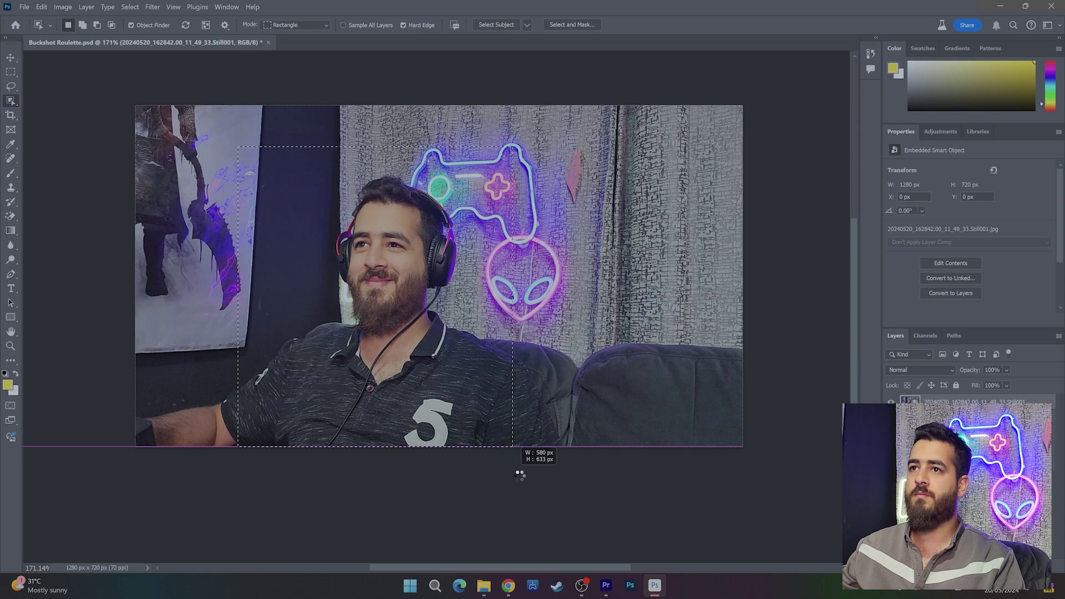
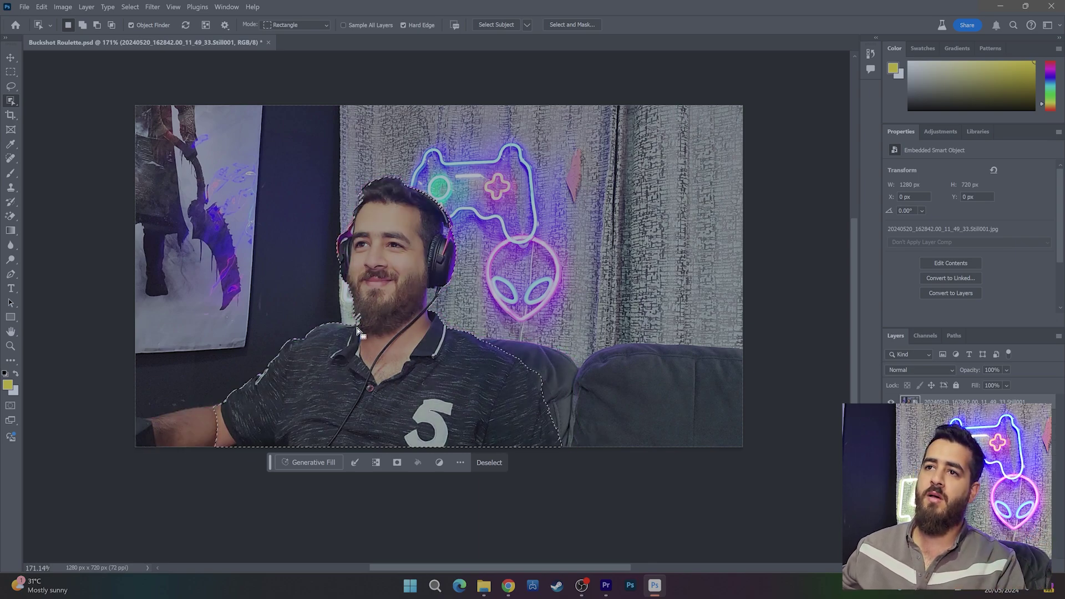
Copy the selected man onto a new layer and delete the original still-photo layer.
right_click(391, 272)
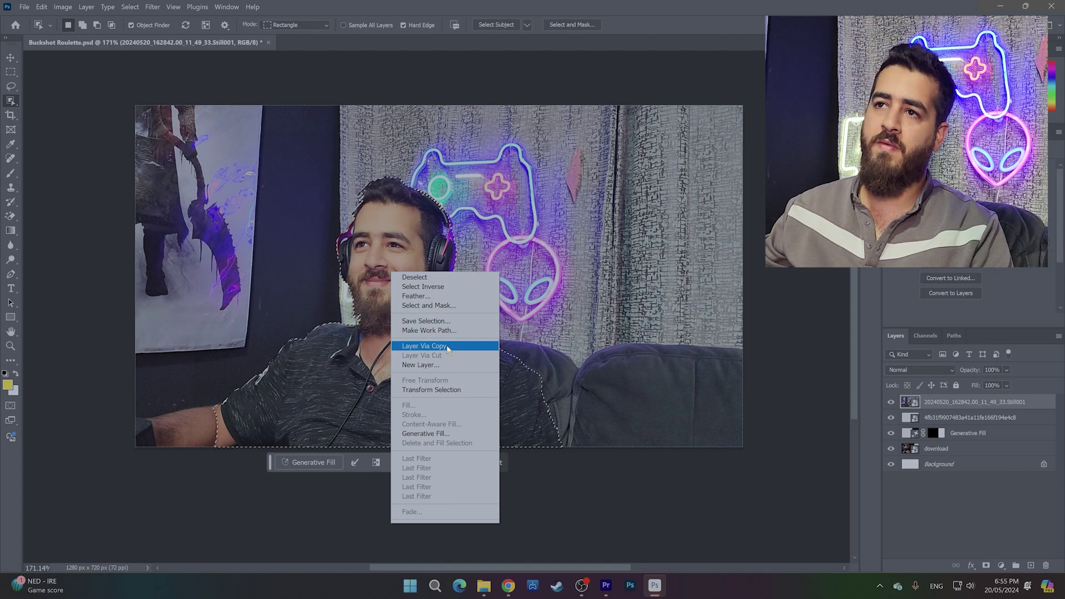
left_click(447, 346)
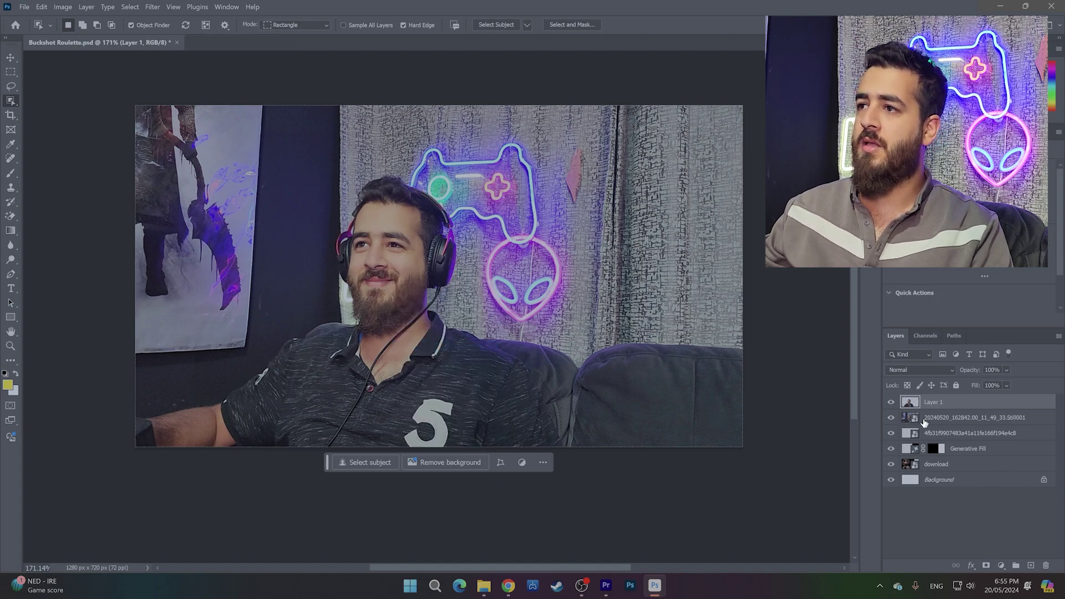
left_click(887, 419)
left_click(954, 418)
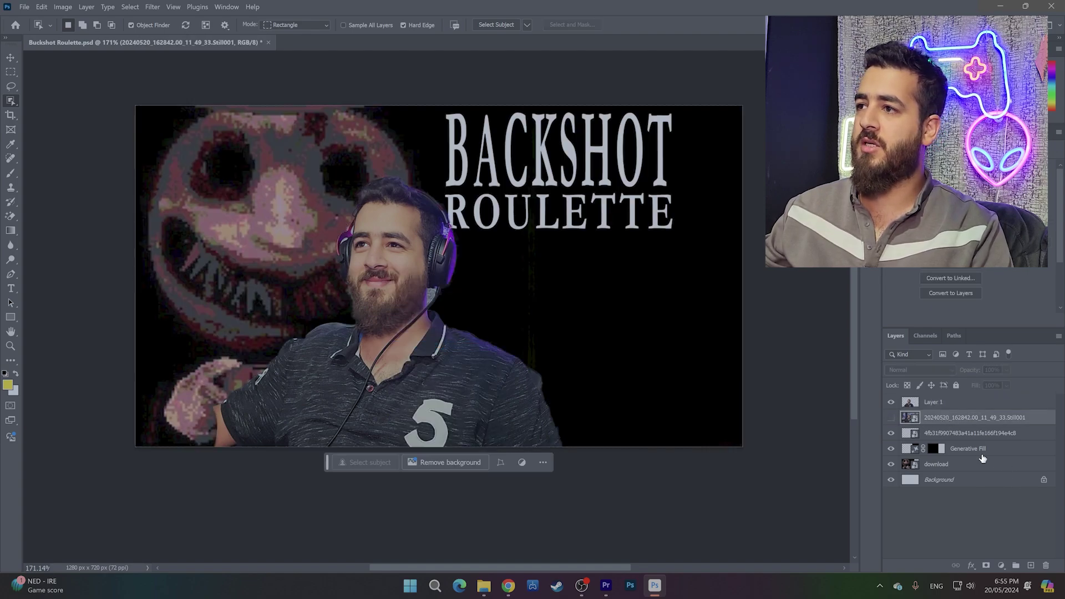
left_click(1045, 565)
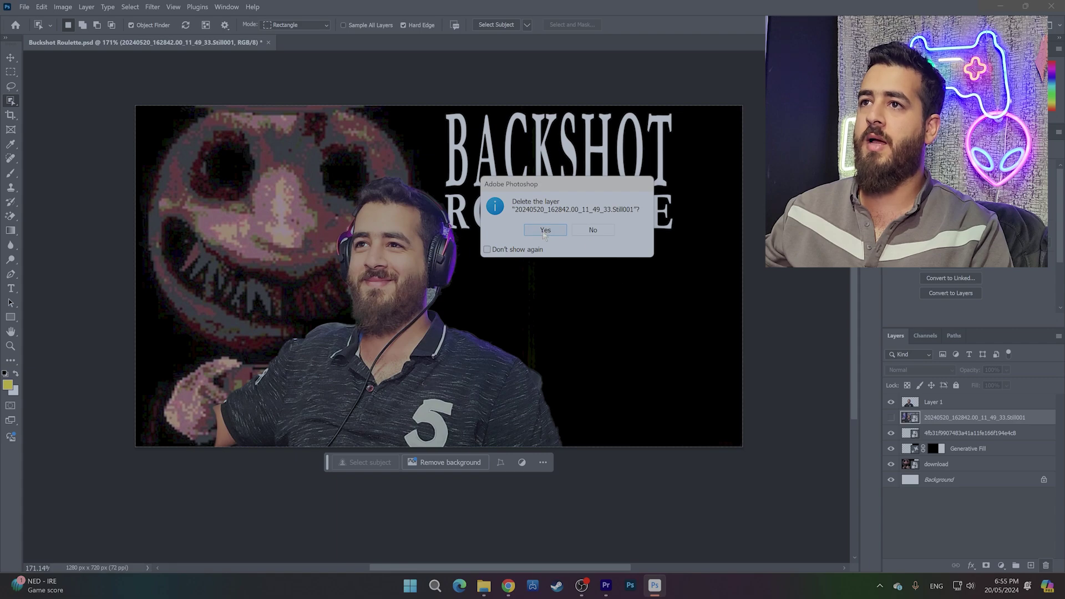
left_click(544, 231)
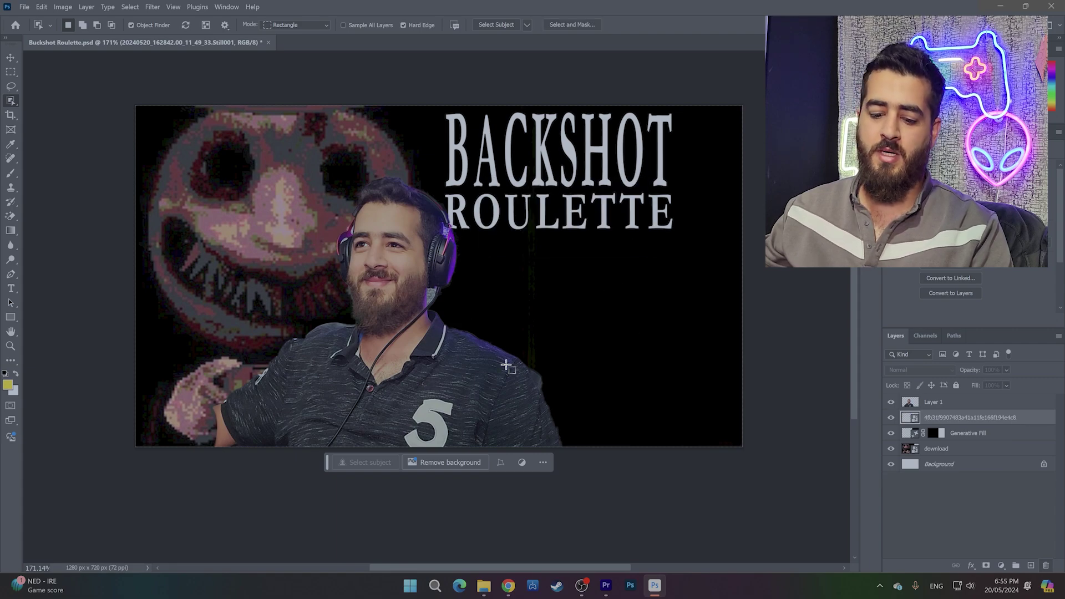
Hide the BACKSHOT ROULETTE title layer, then unlock and delete the background Layer 0.
key("b")
key("v")
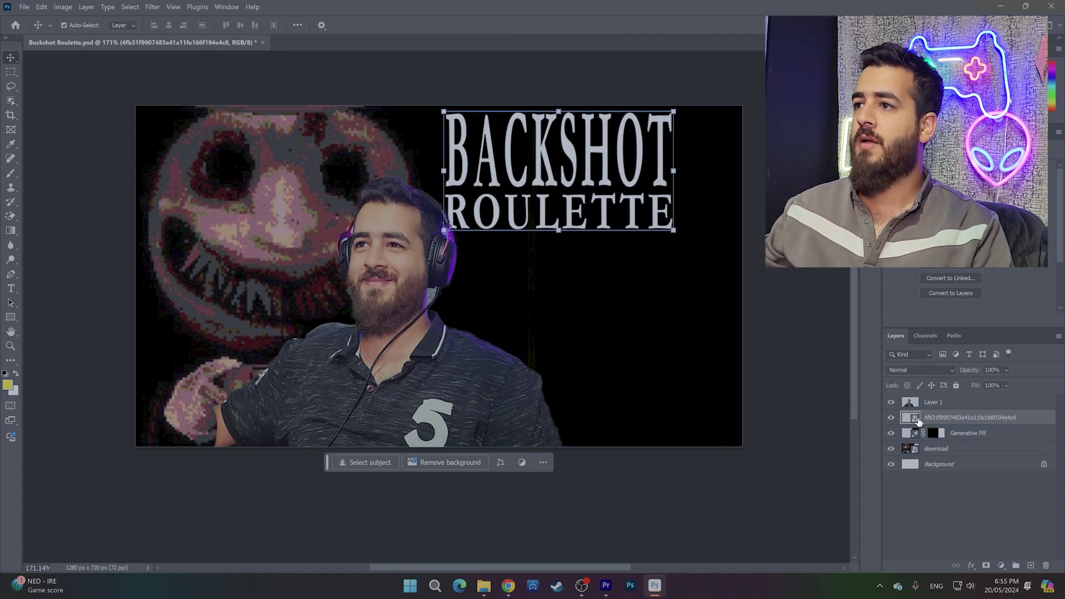
left_click(910, 434)
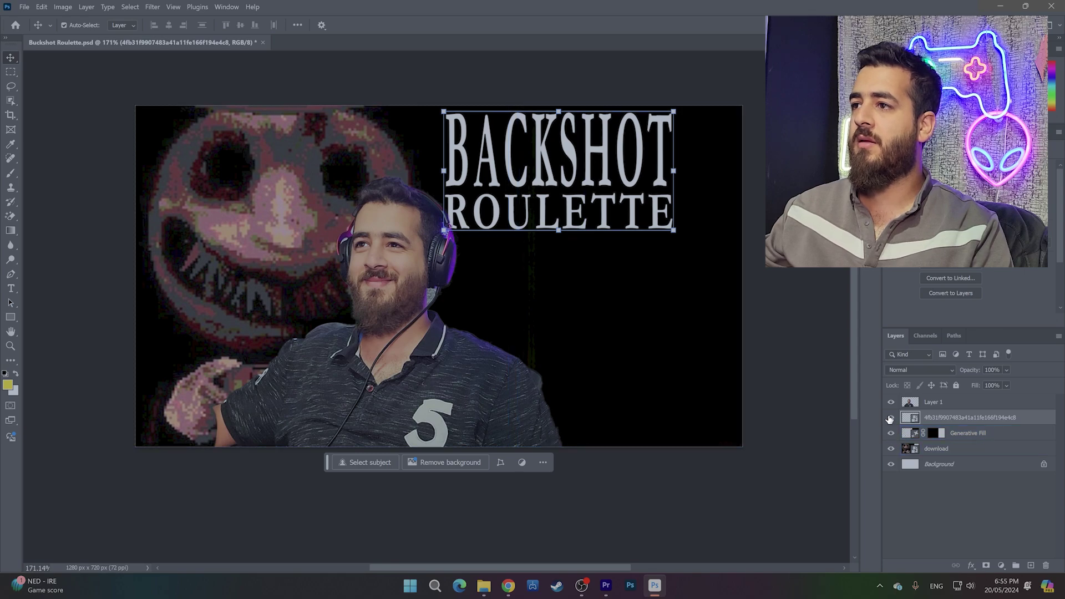
left_click(890, 417)
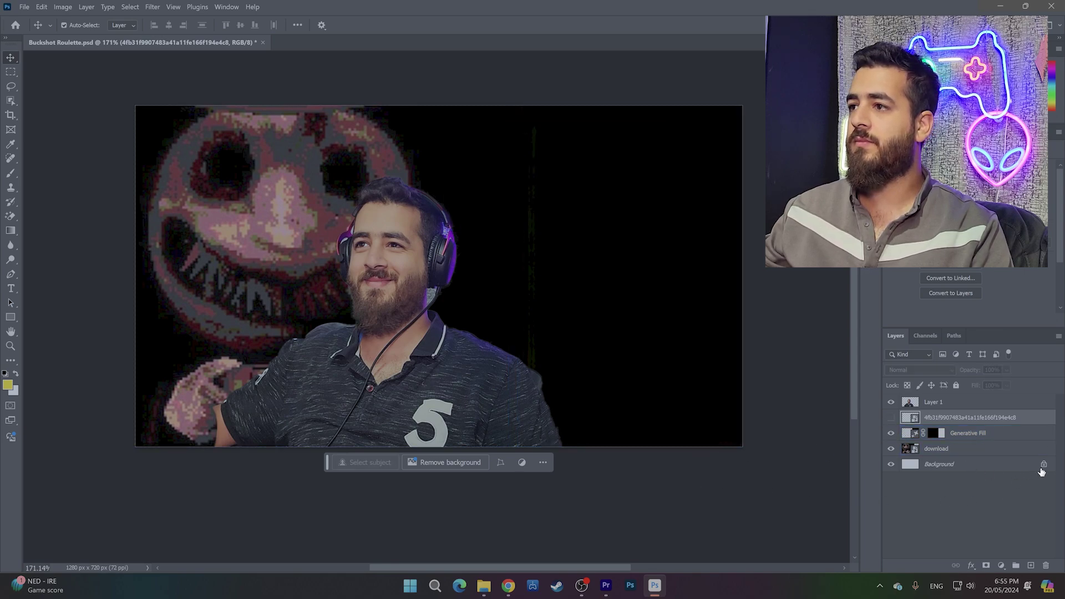
left_click(1044, 468)
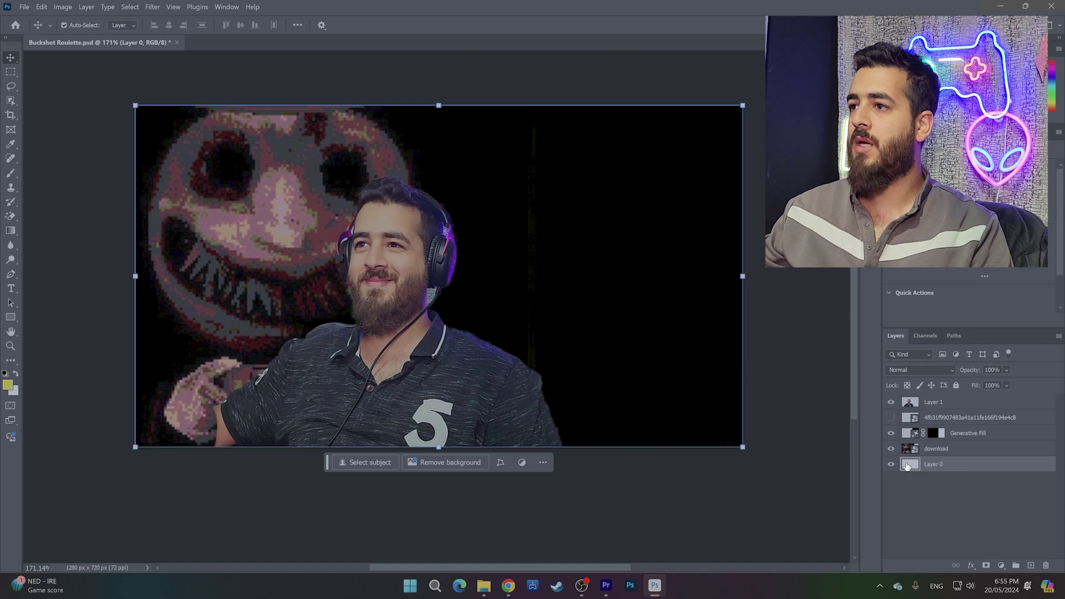
left_click(1046, 565)
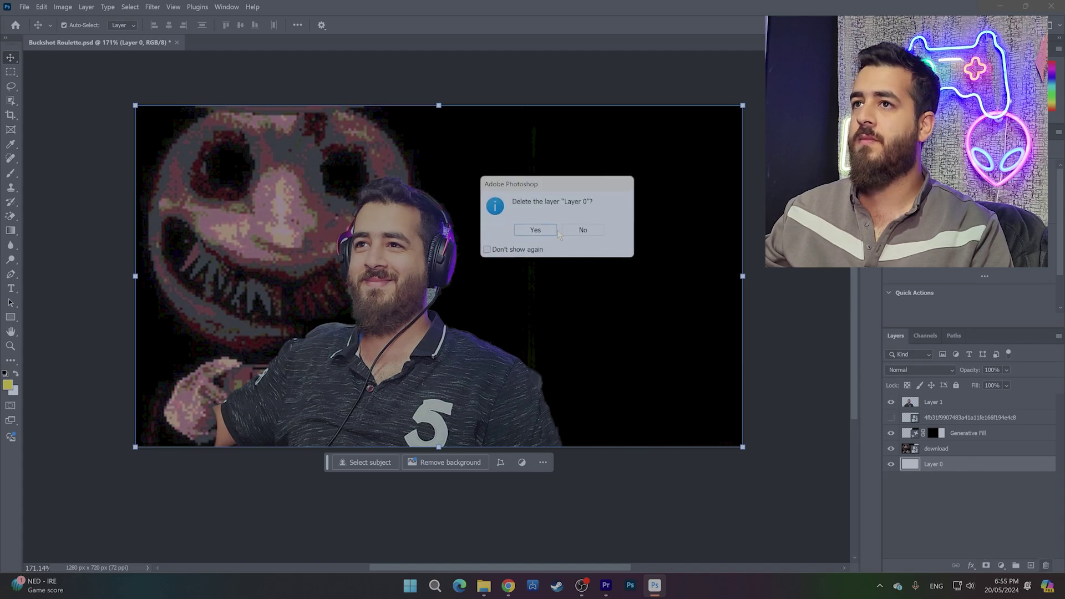
left_click(535, 229)
Drag the man cutout to the right beside the monster's gun and zoom in.
mouse_move(444, 393)
left_mouse_down()
mouse_move(665, 379)
mouse_move(639, 398)
left_mouse_up()
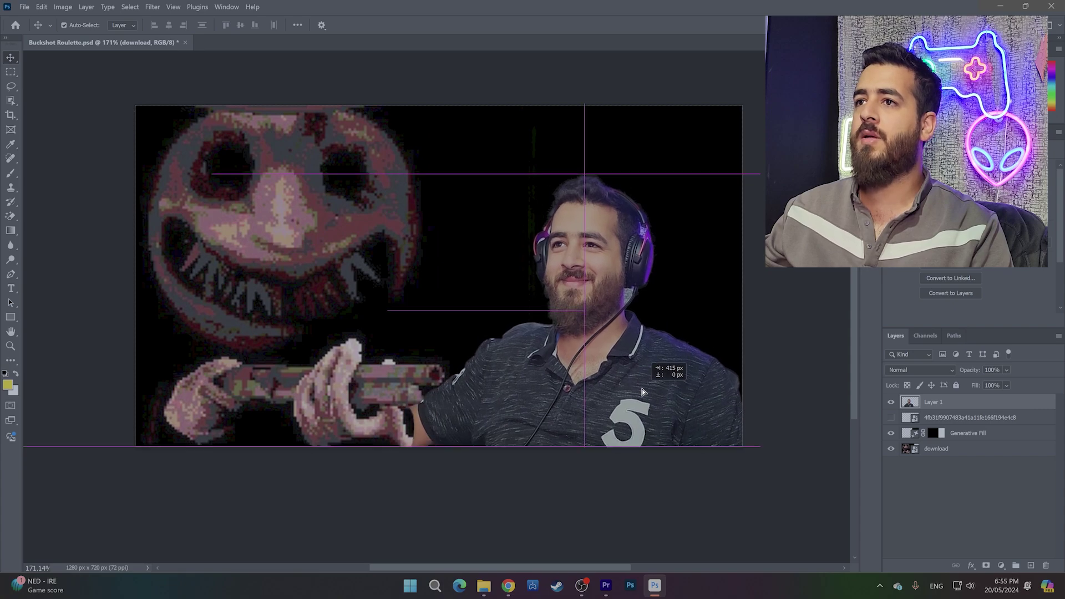
left_click_drag(641, 398, 641, 398)
scroll(610, 250, "up", 2)
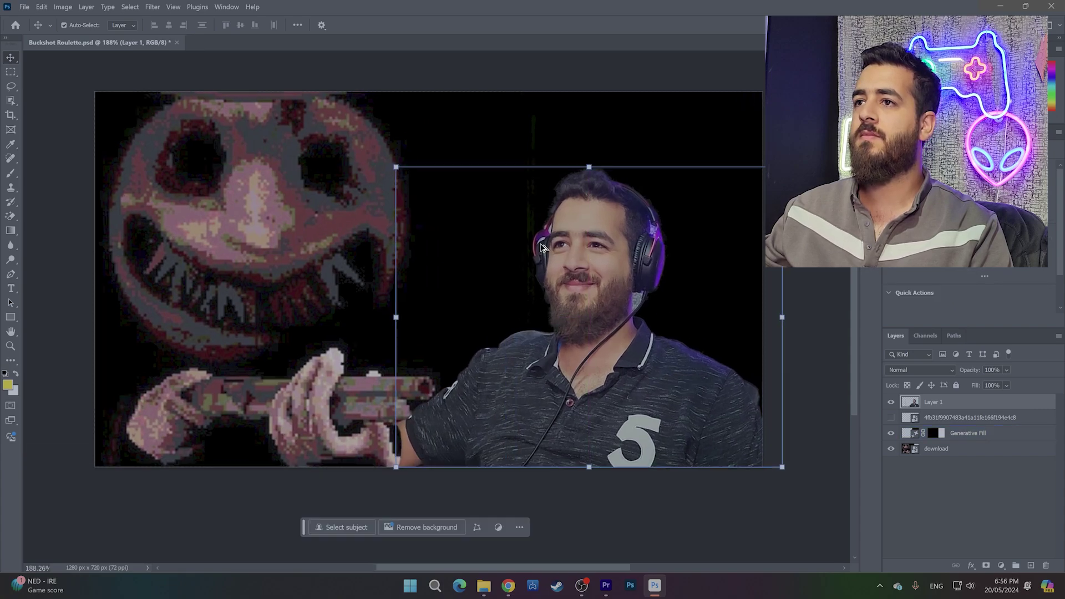
scroll(666, 288, "up", 2)
scroll(733, 330, "up", 2)
scroll(677, 355, "up", 2)
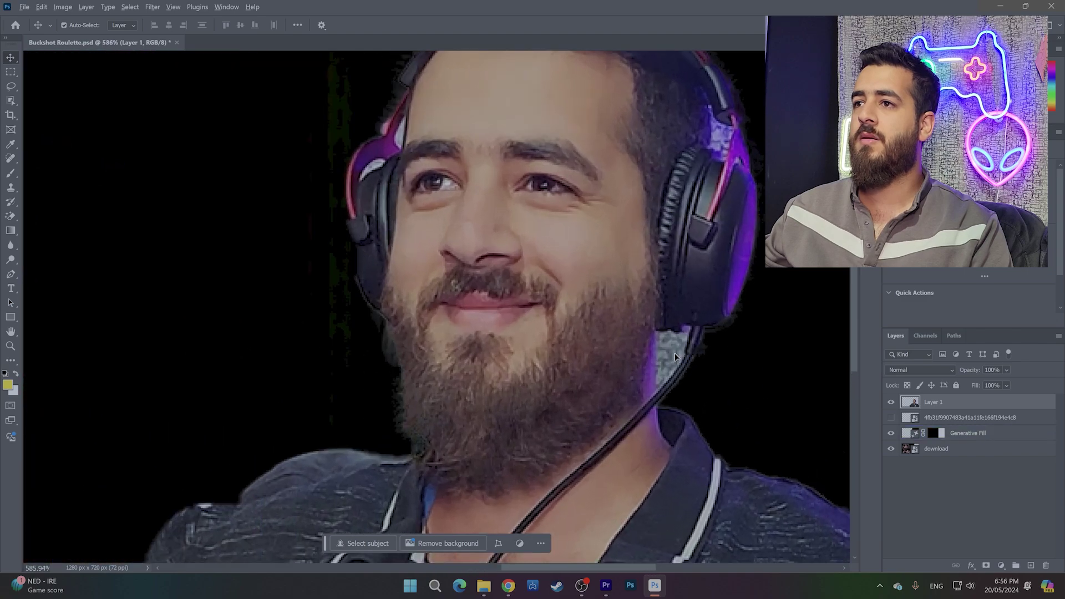
scroll(676, 356, "up", 1)
Select the leftover wall patch beside the man's neck, erase it, and deselect.
key("w")
left_click_drag(678, 336, 679, 336)
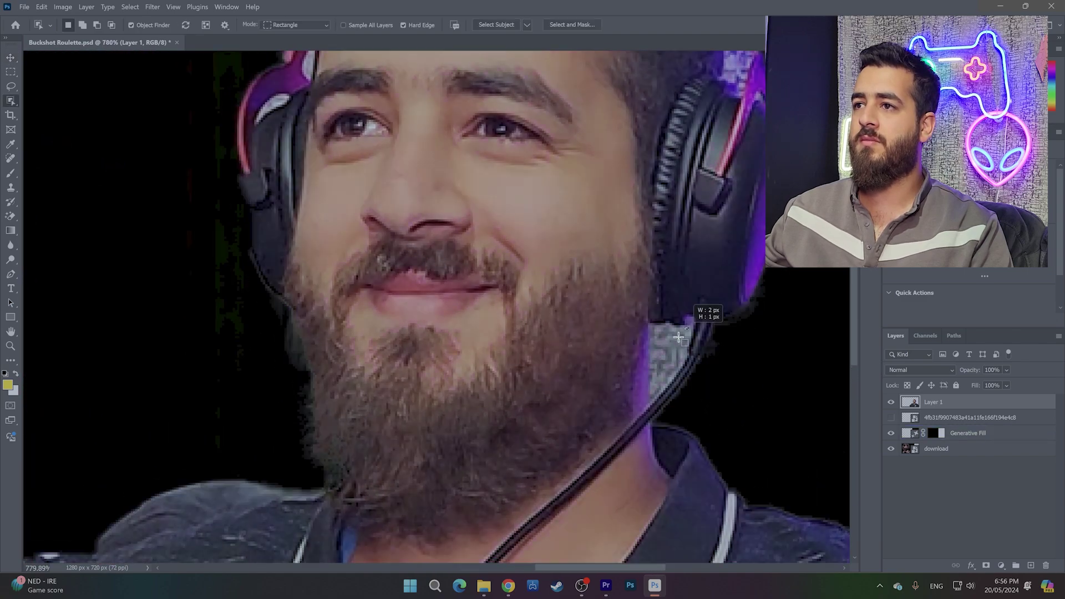
left_click_drag(640, 393, 640, 393)
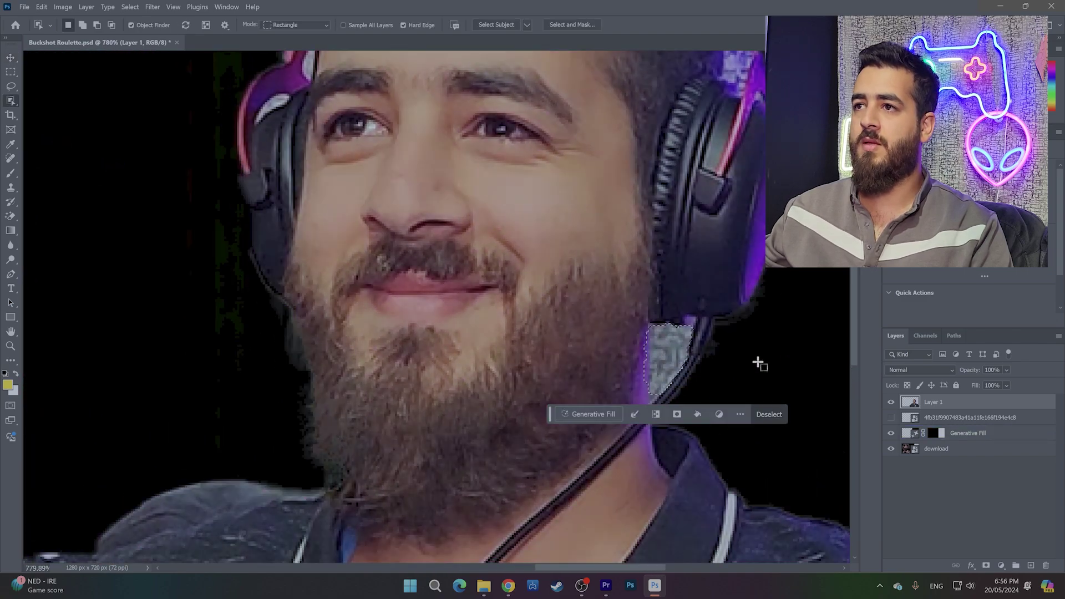
key("e")
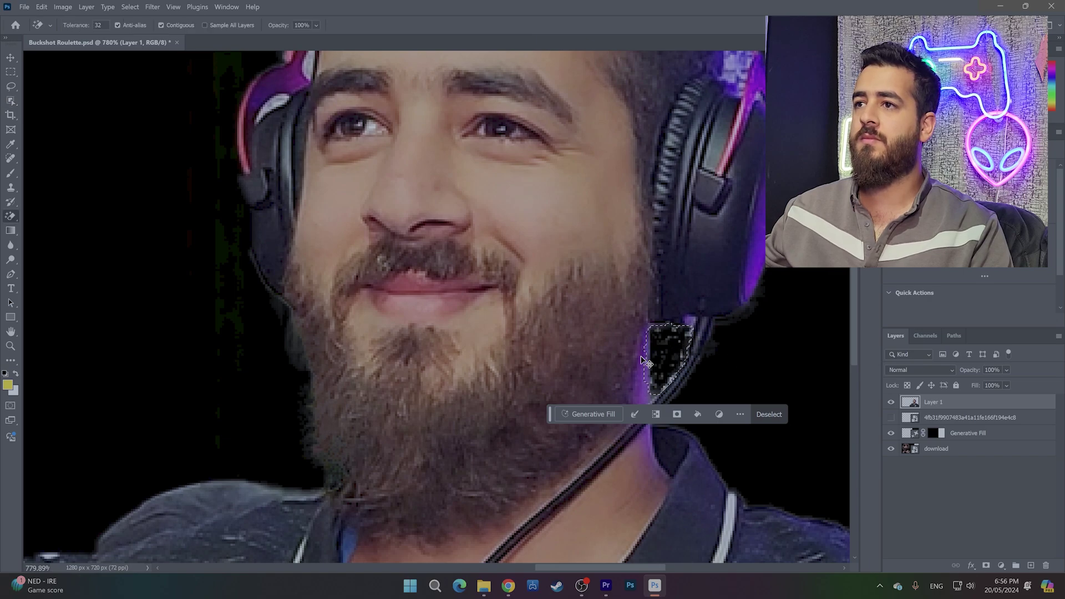
left_click(643, 361)
right_click(8, 216)
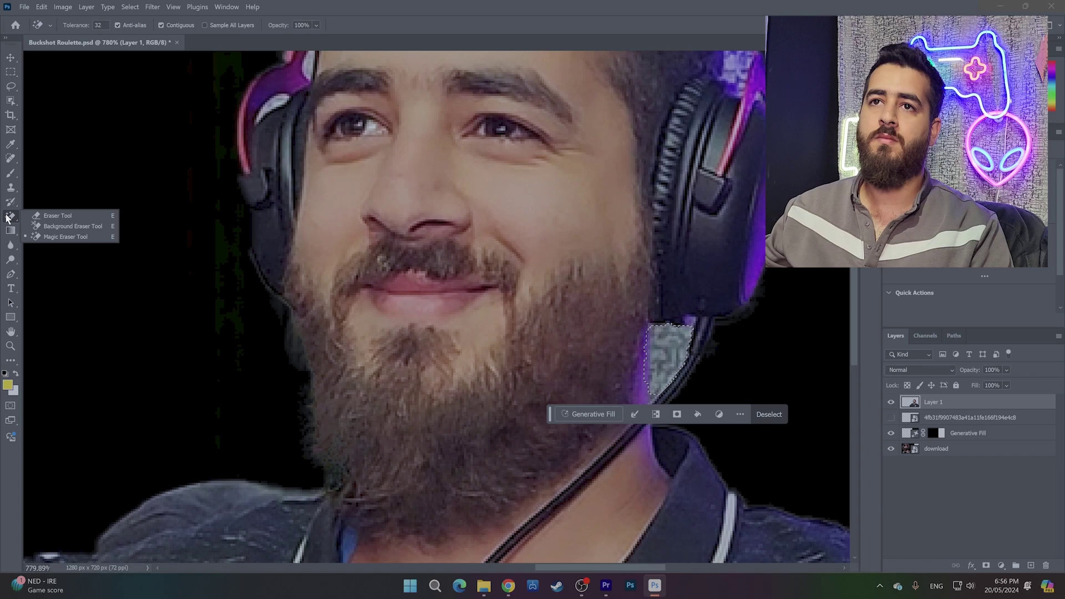
left_click(75, 221)
left_click(690, 351)
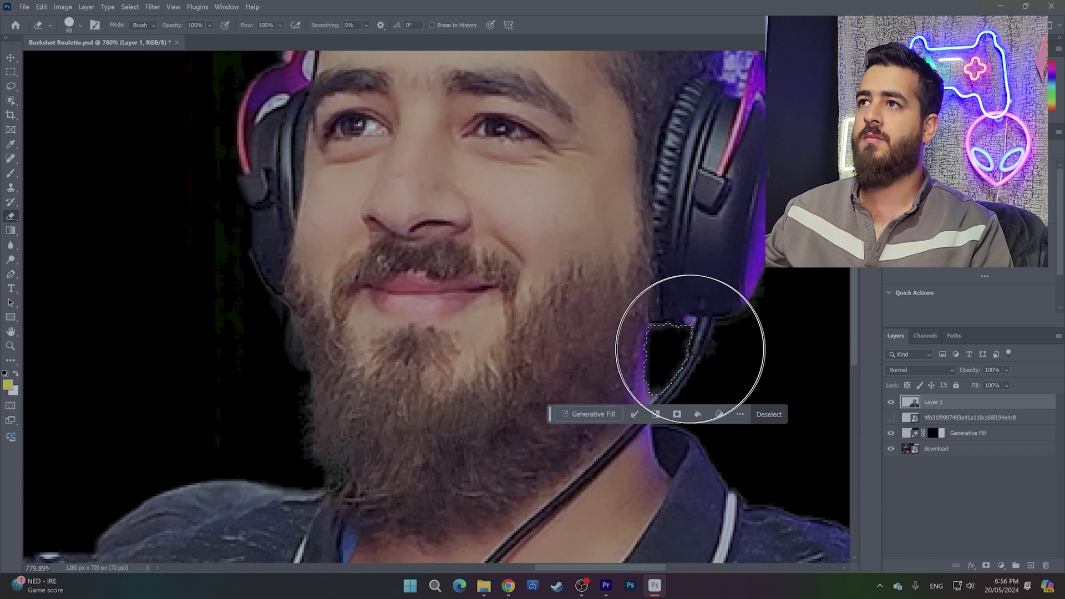
scroll(690, 349, "down", 5)
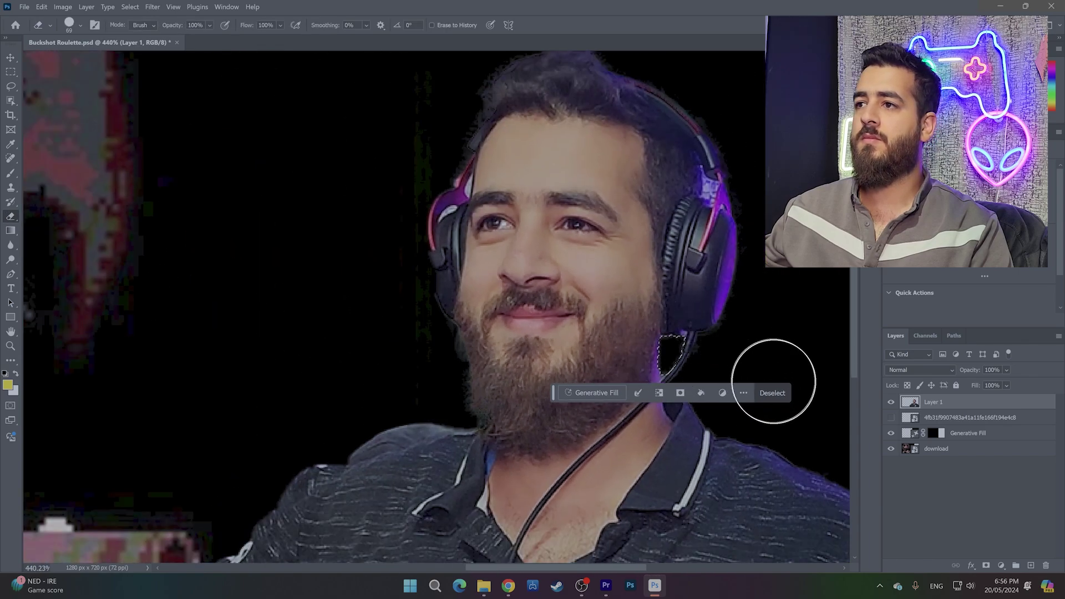
left_click(784, 394)
key("v")
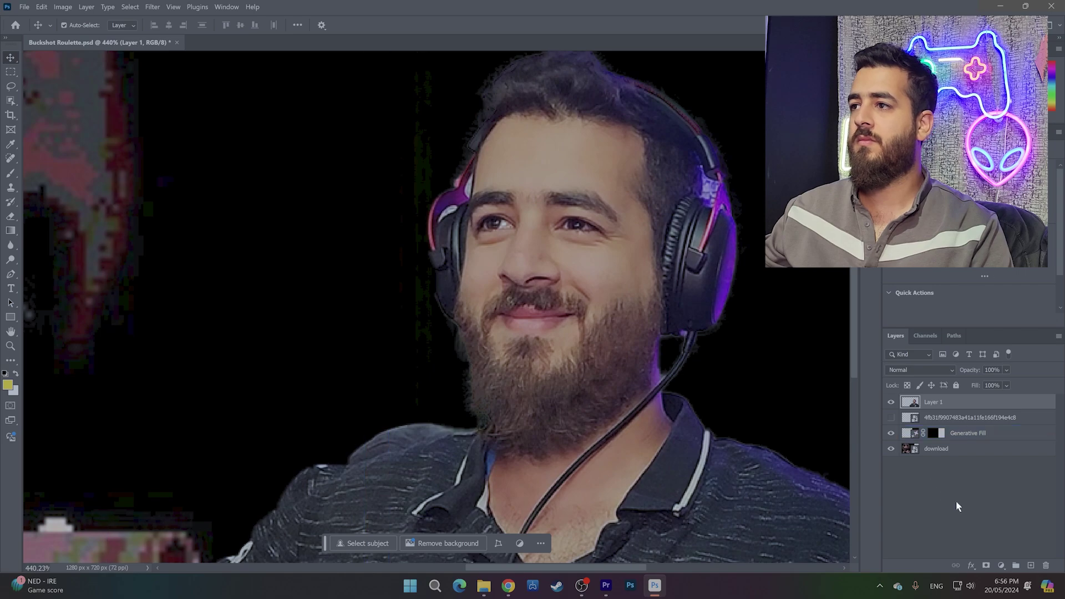
left_click(910, 466)
scroll(832, 477, "down", 7)
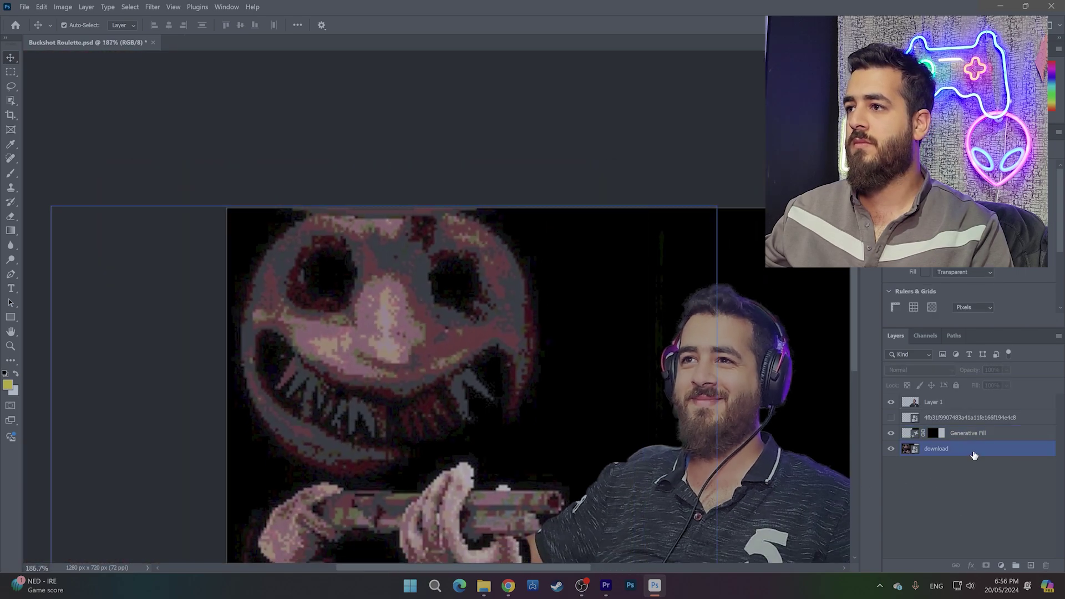
Merge the download artwork layer with the Generative Fill layer.
left_click(969, 450, "shift")
right_click(991, 430)
left_click(1006, 484)
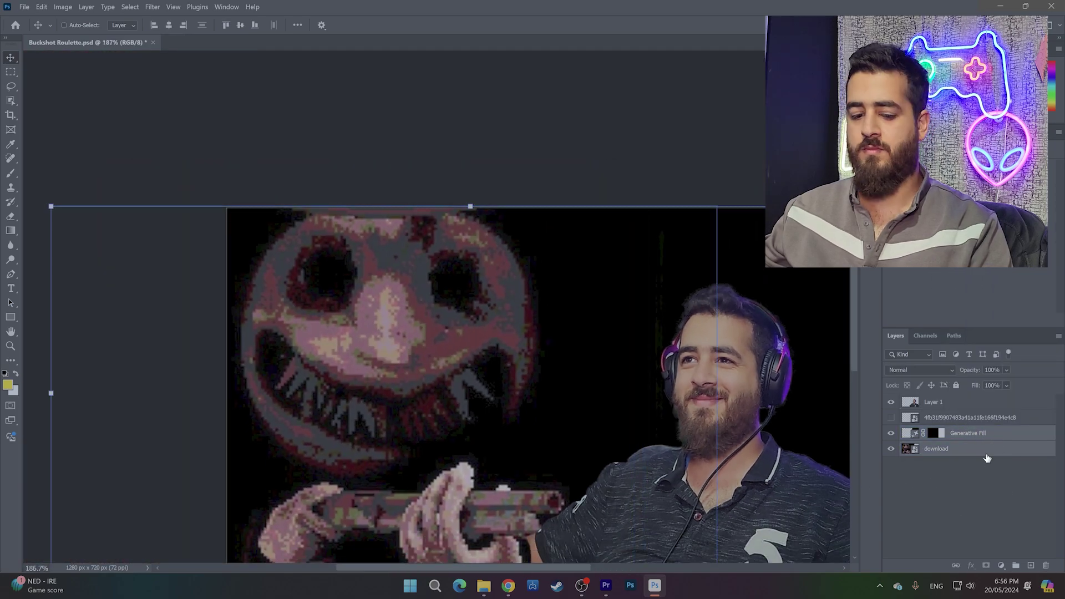
Scale the man cutout to about 141% and place him on the right side.
scroll(700, 179, "up", 2)
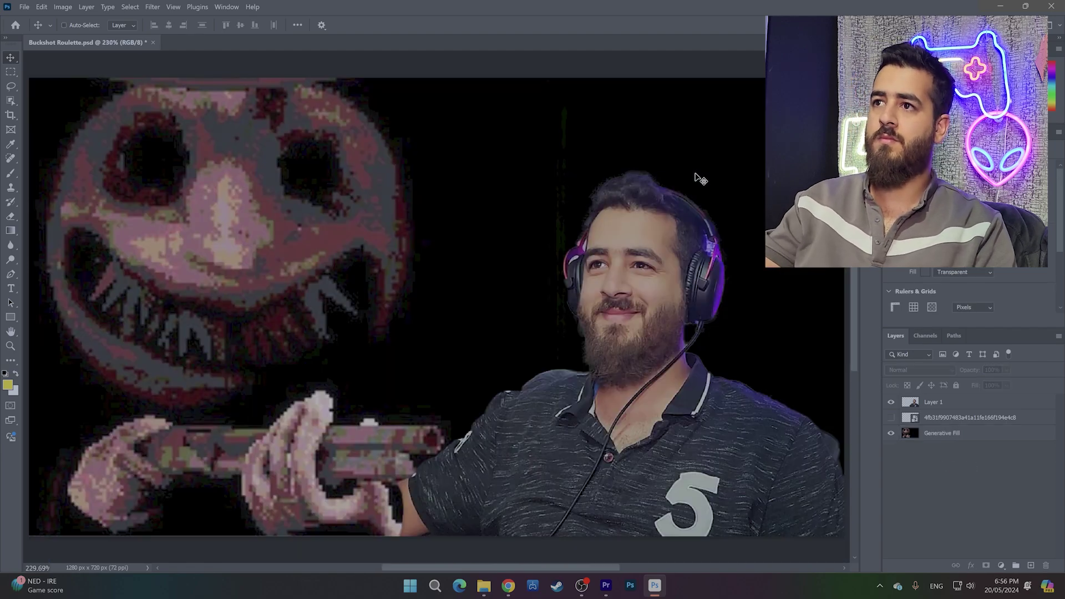
left_click(665, 359)
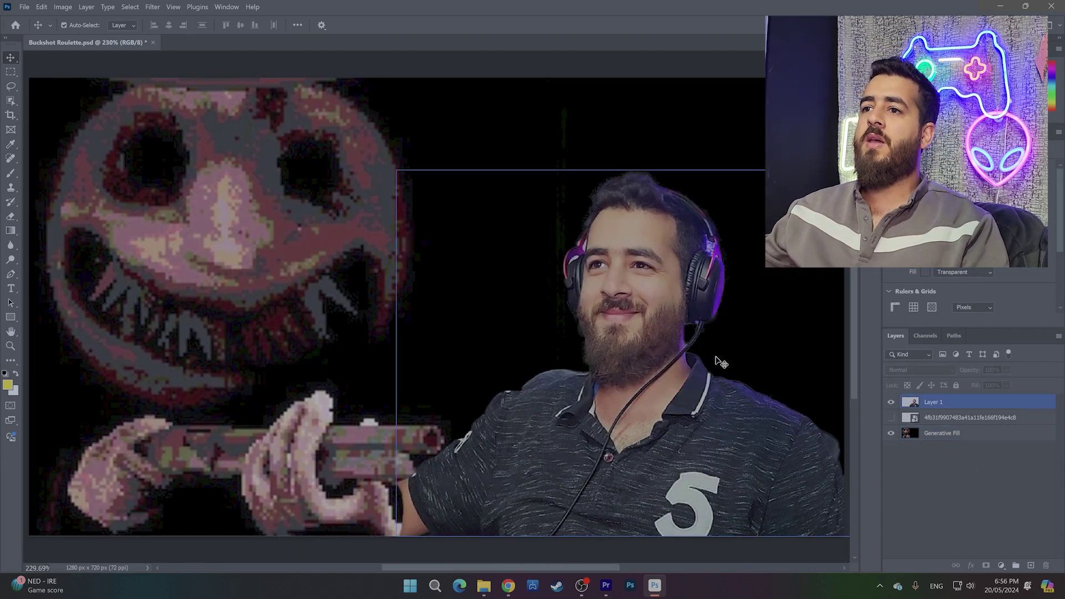
scroll(671, 360, "down", 4)
scroll(689, 364, "up", 2)
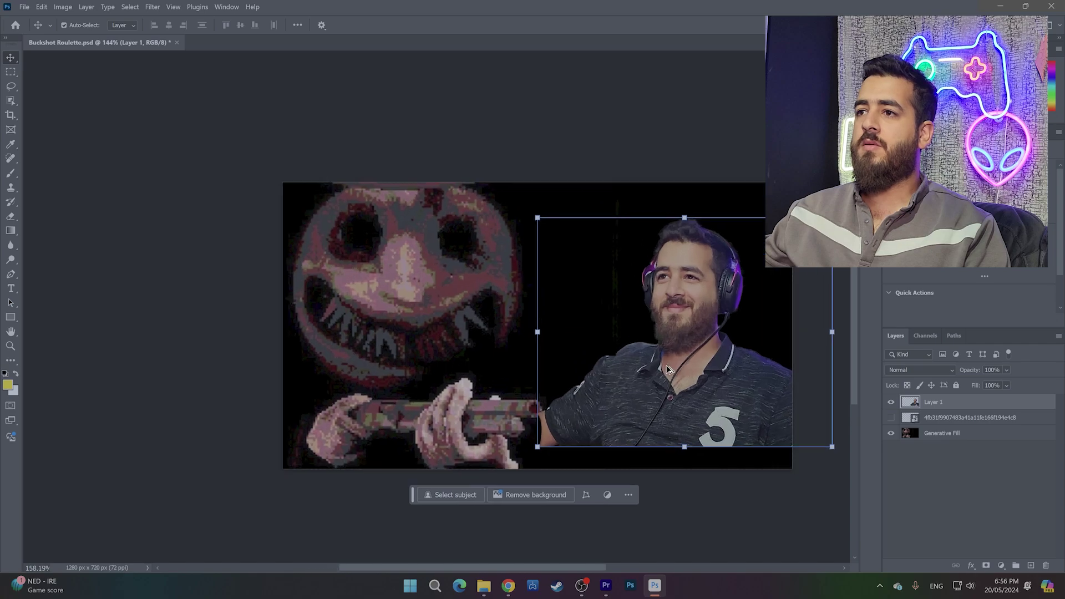
left_click_drag(684, 447, 707, 441)
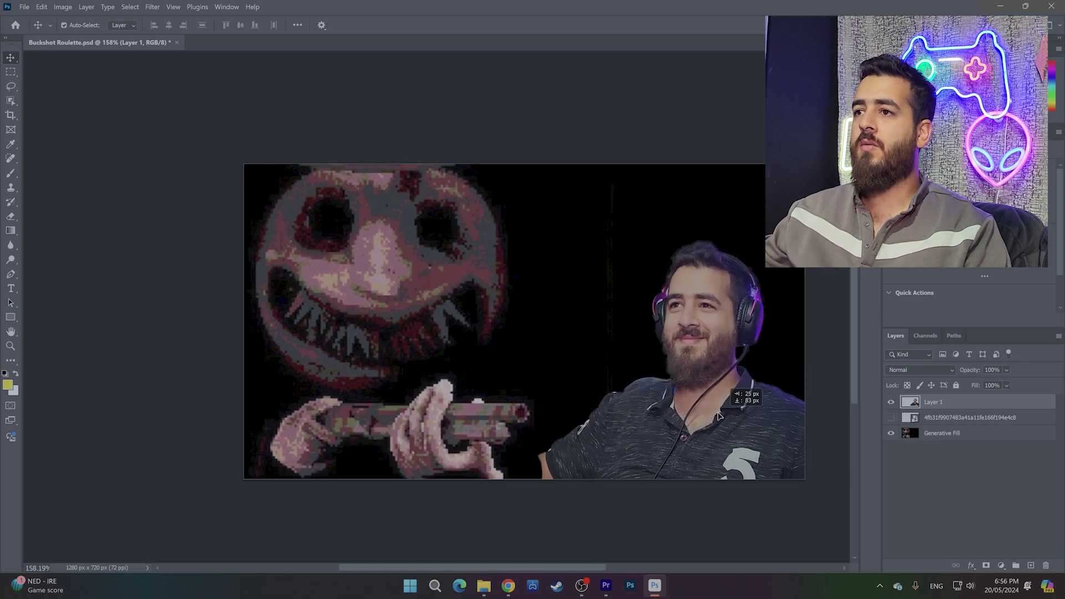
key("ctrl+t")
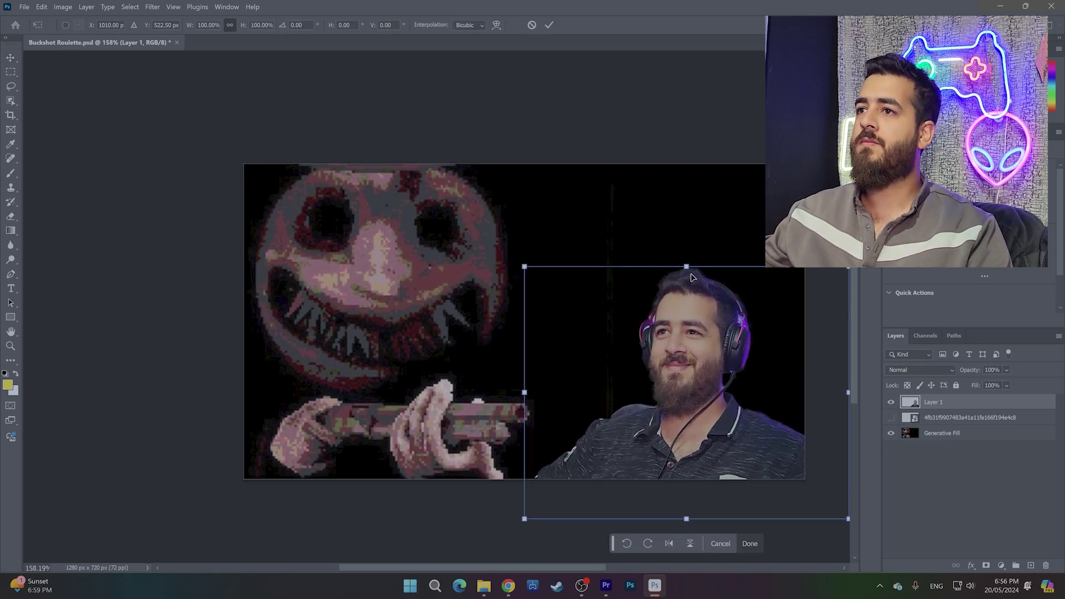
left_click_drag(686, 267, 687, 163)
left_click_drag(699, 349, 710, 350)
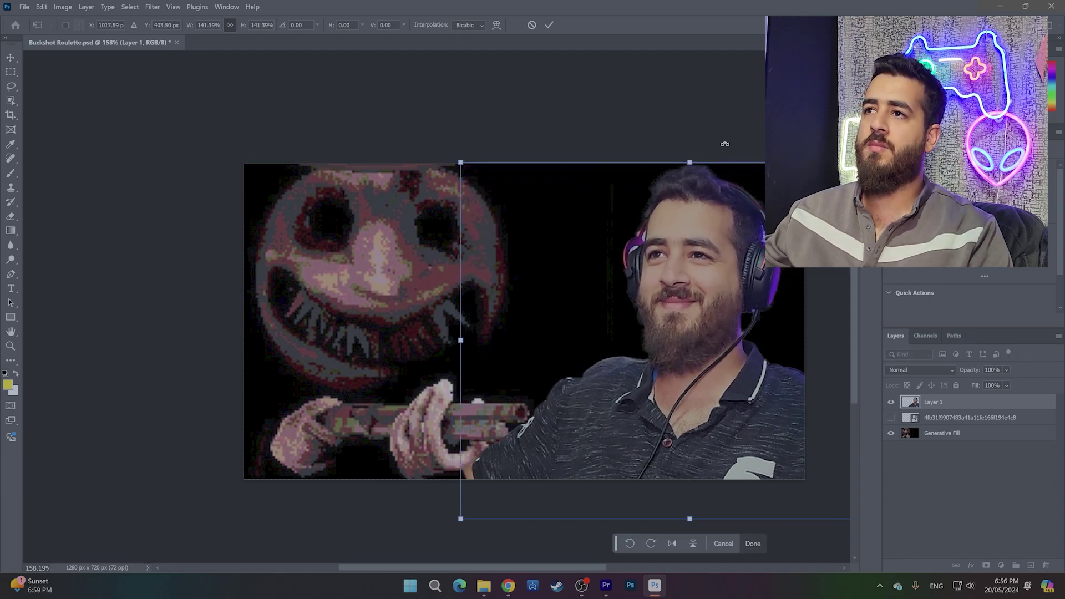
key("Return")
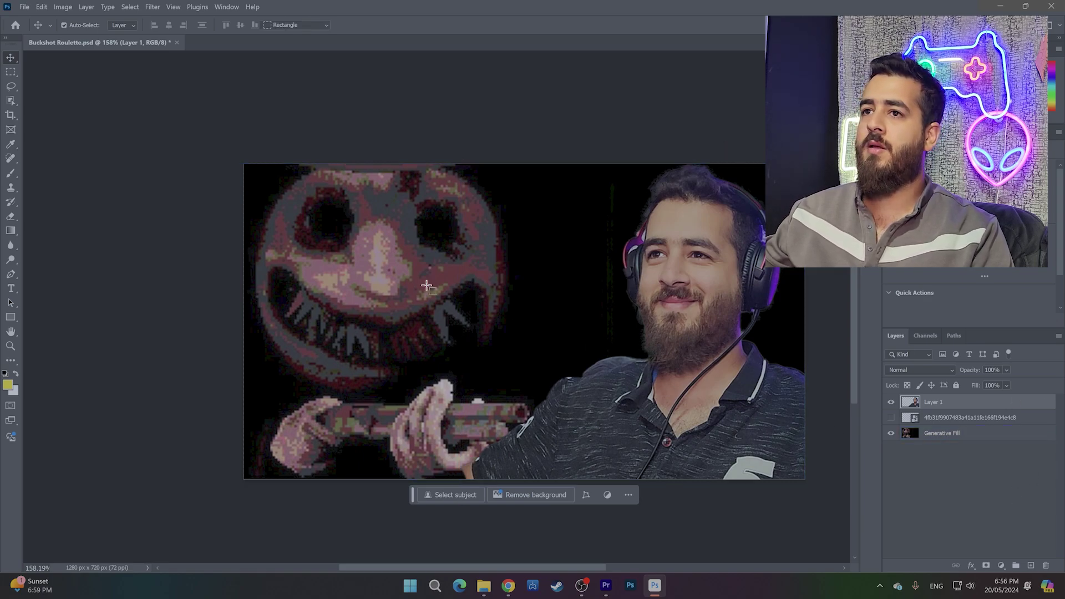
Select the dealer's face plus gun-holding hand and copy them onto new Layer 2.
key("w")
left_click(966, 435)
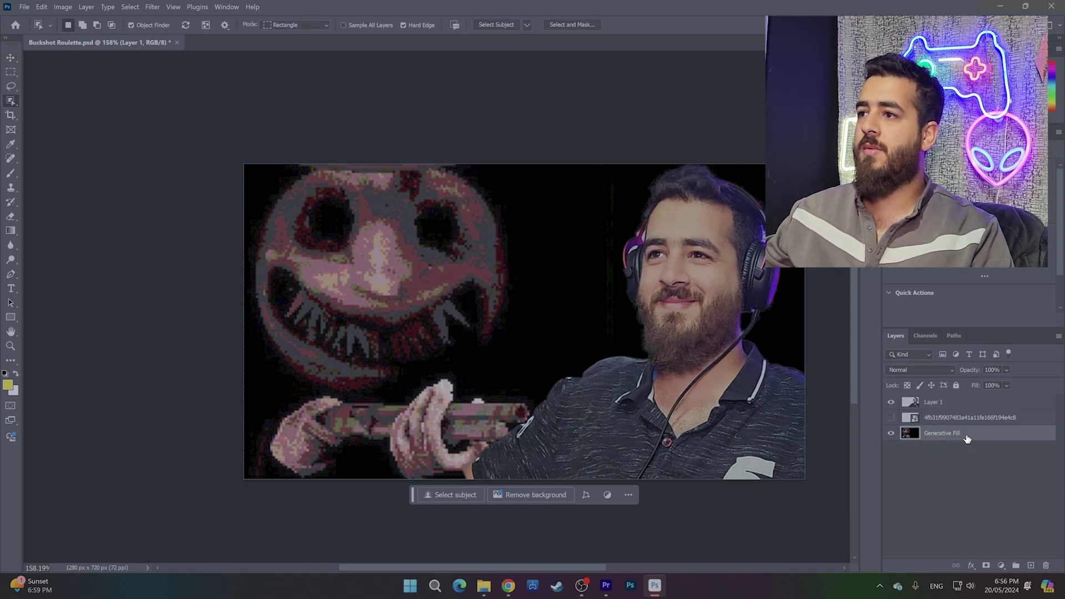
left_click(407, 270)
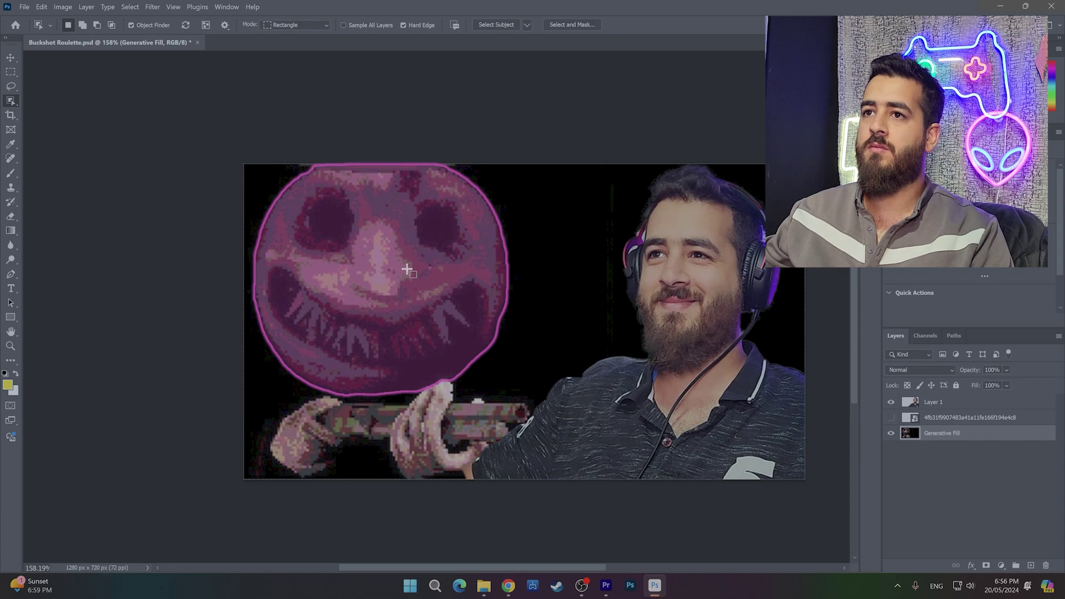
right_click(375, 286)
key("Escape")
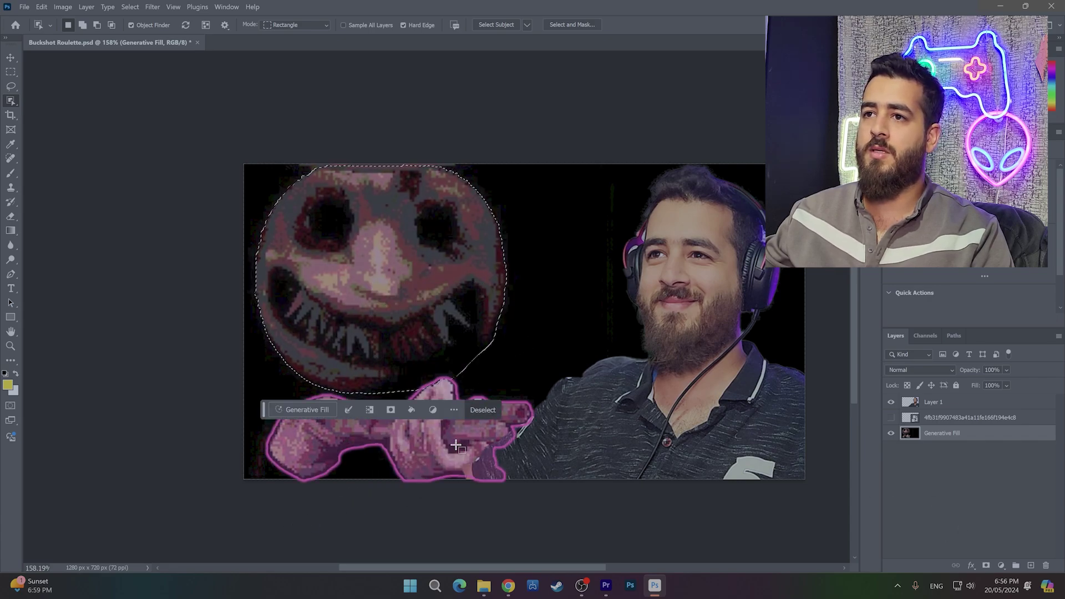
left_click(510, 449, "shift")
right_click(394, 279)
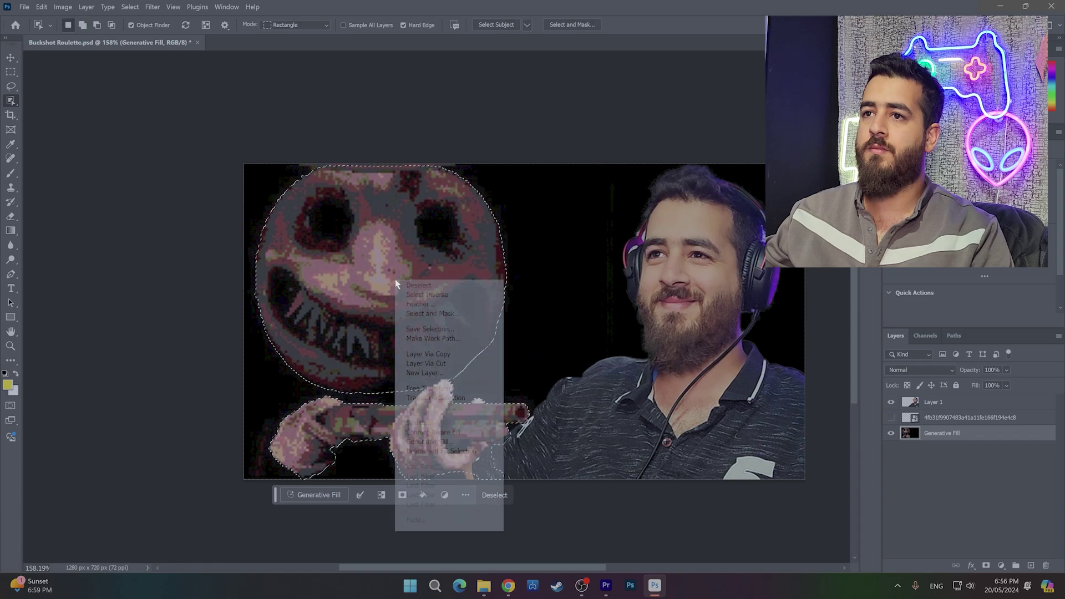
left_click(428, 354)
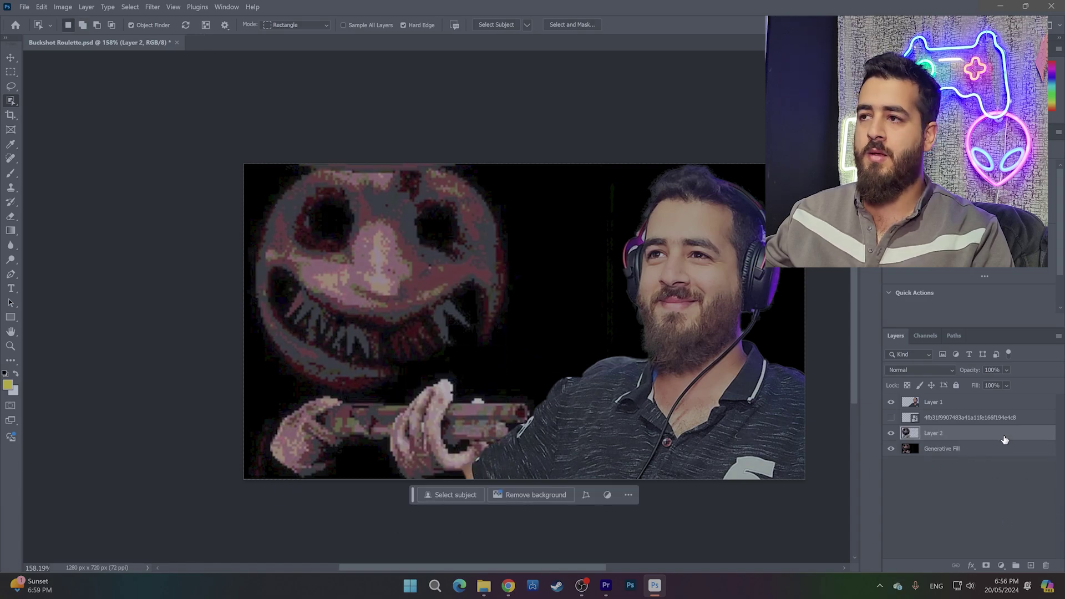
key("v")
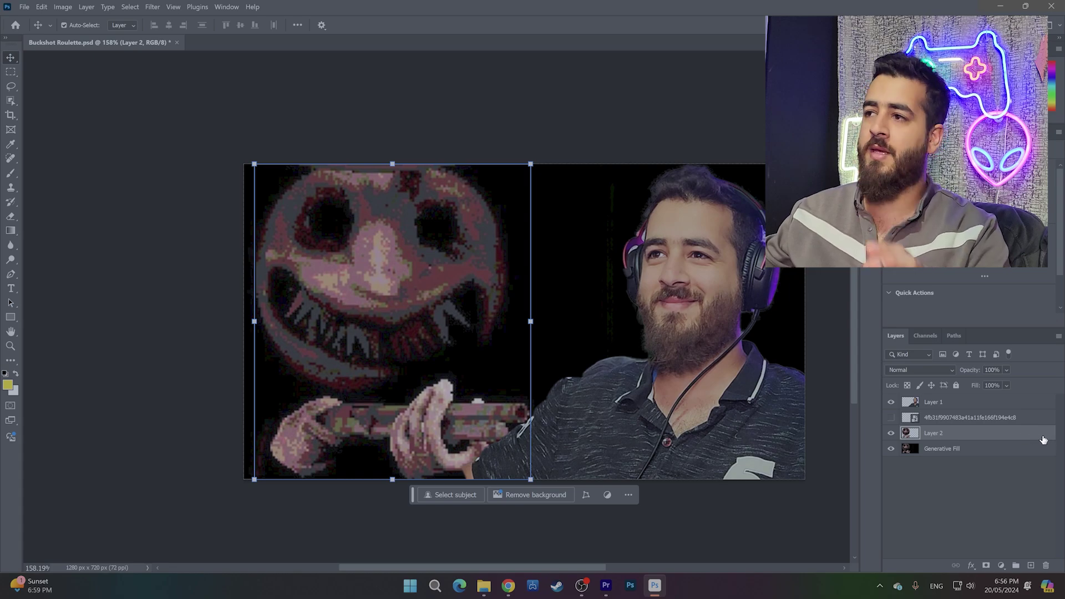
Give the creature's Layer 2 a red (ff0000) outer glow.
double_click(1042, 438)
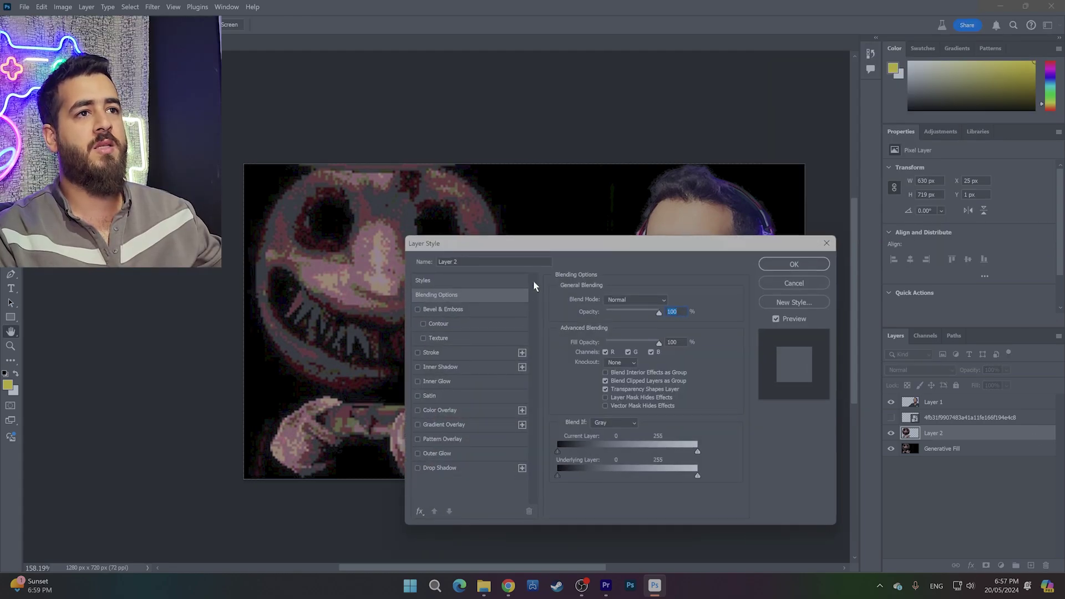
left_click(525, 385)
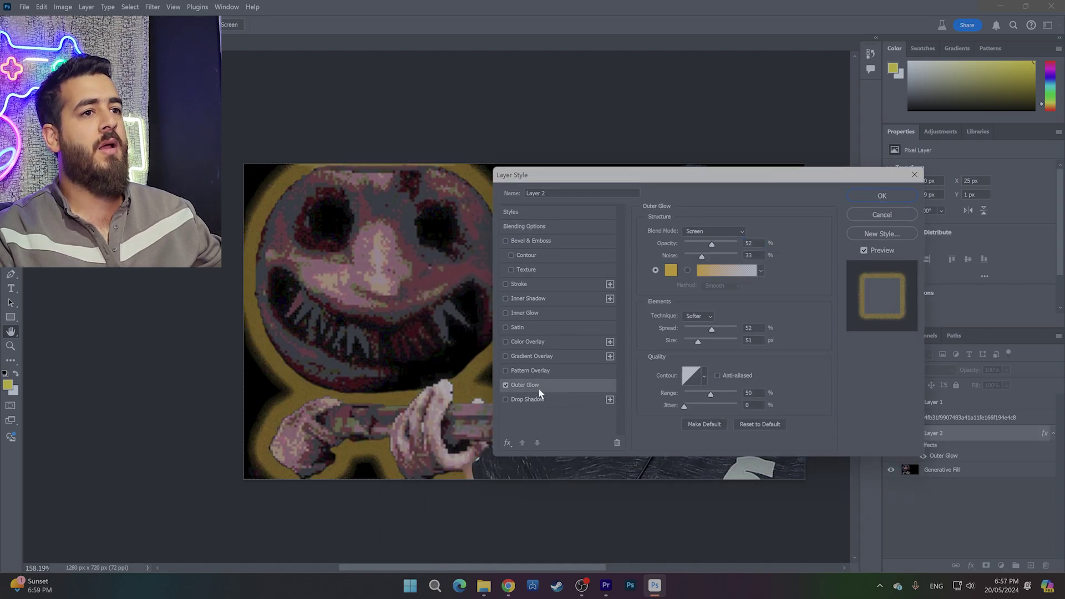
left_click_drag(678, 177, 805, 163)
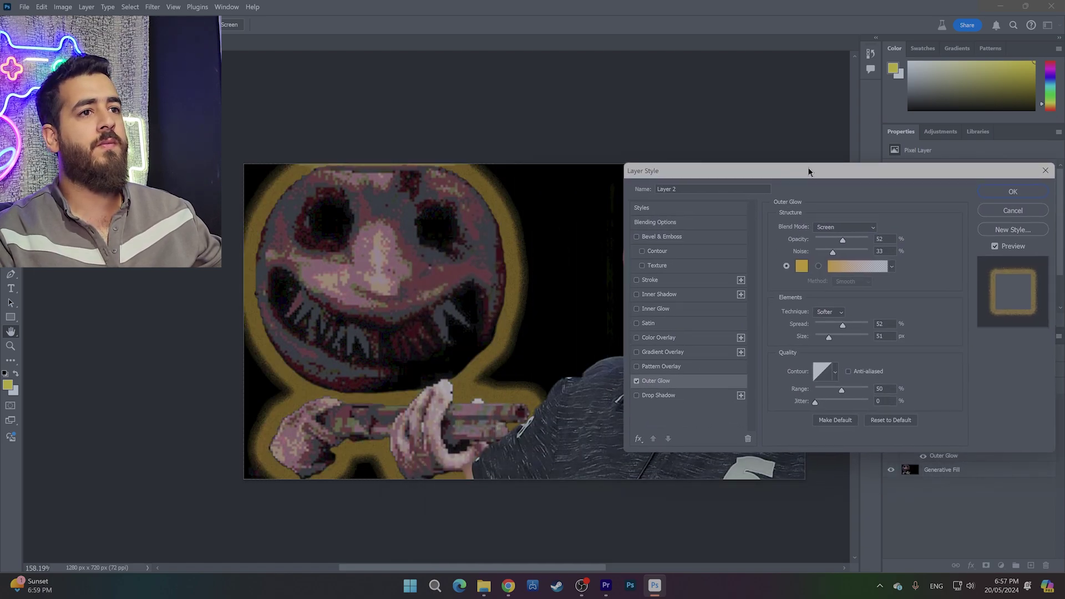
left_click(798, 257)
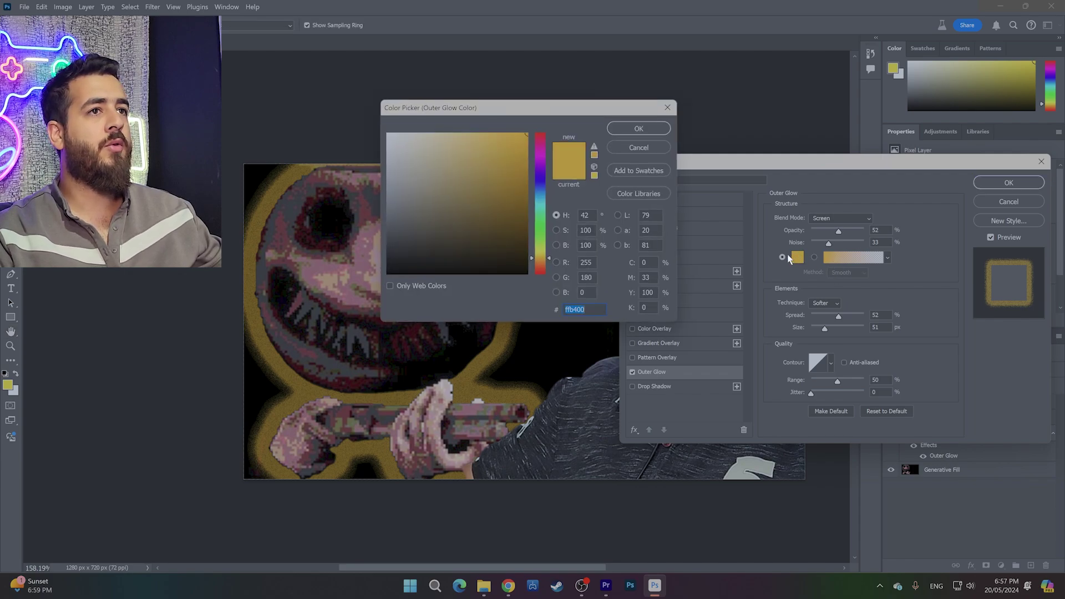
left_click(535, 135)
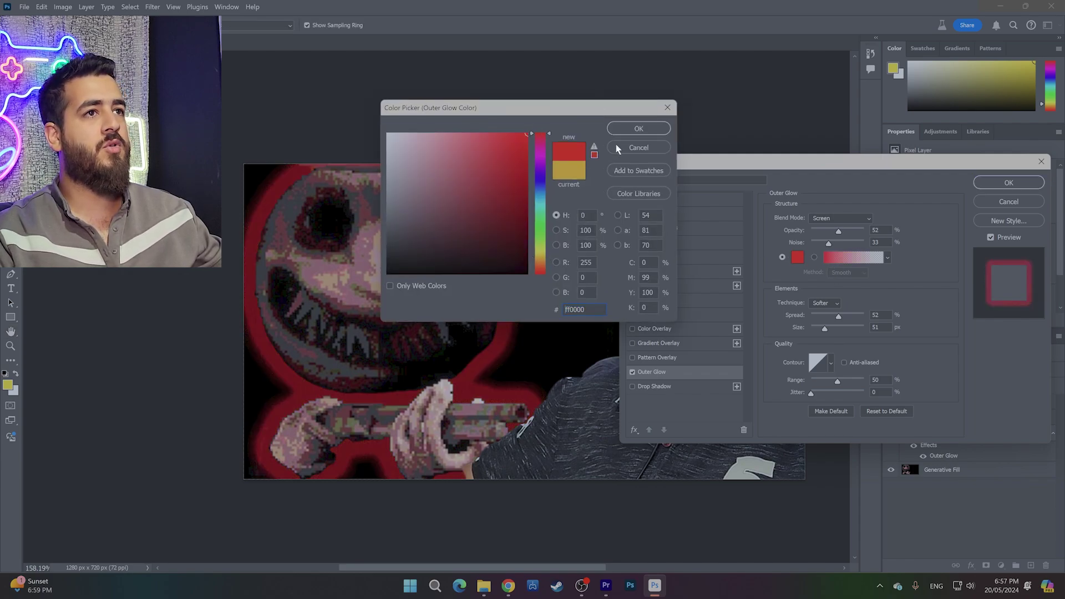
left_click(639, 129)
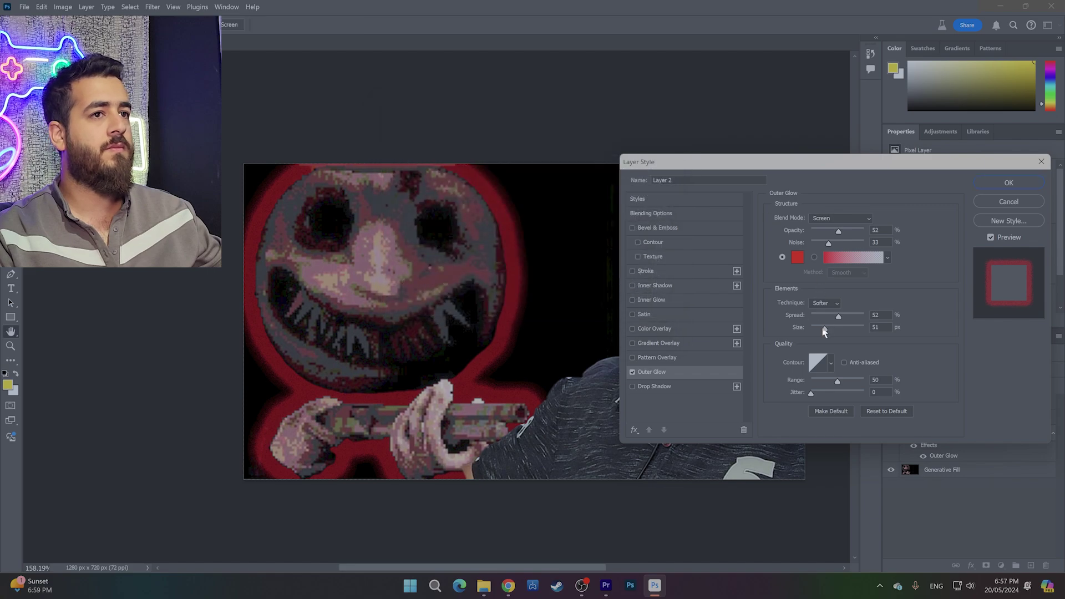
left_click(1008, 183)
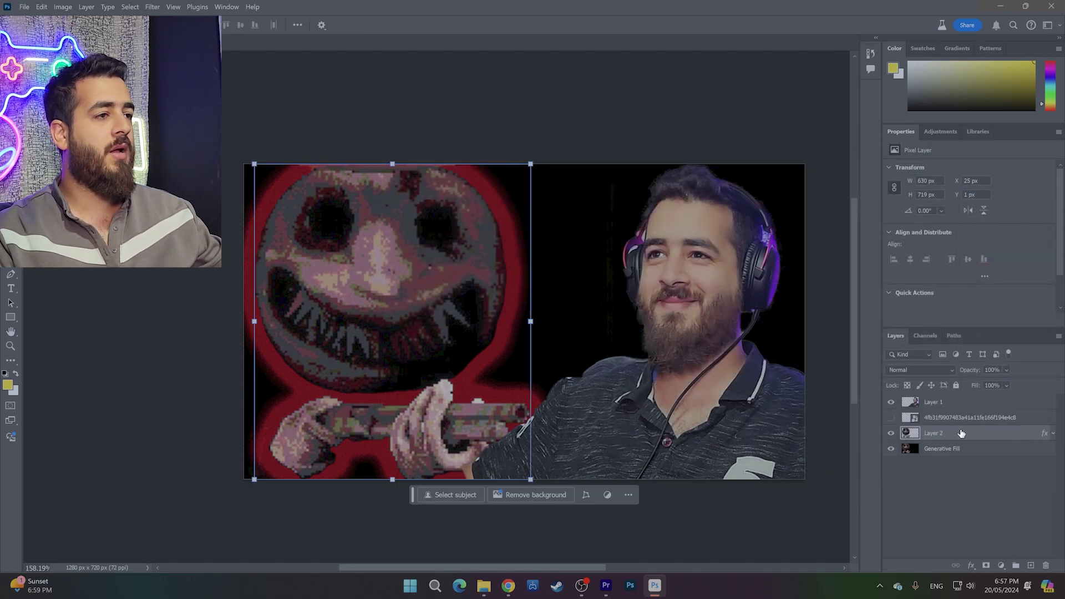
Give the man's Layer 1 a yellow (ffd800) outer glow.
double_click(968, 402)
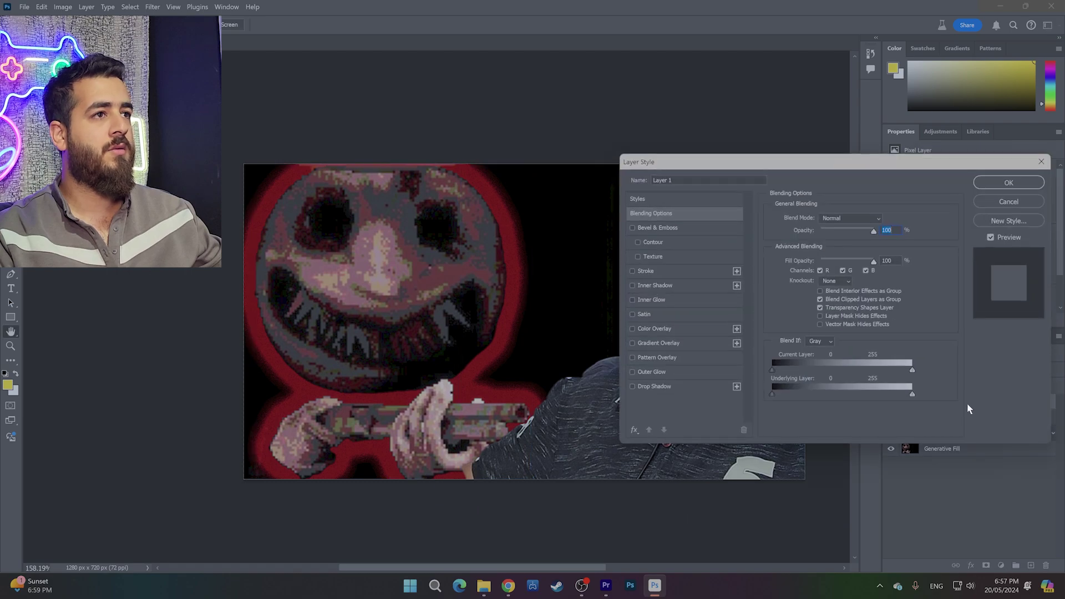
left_click(665, 372)
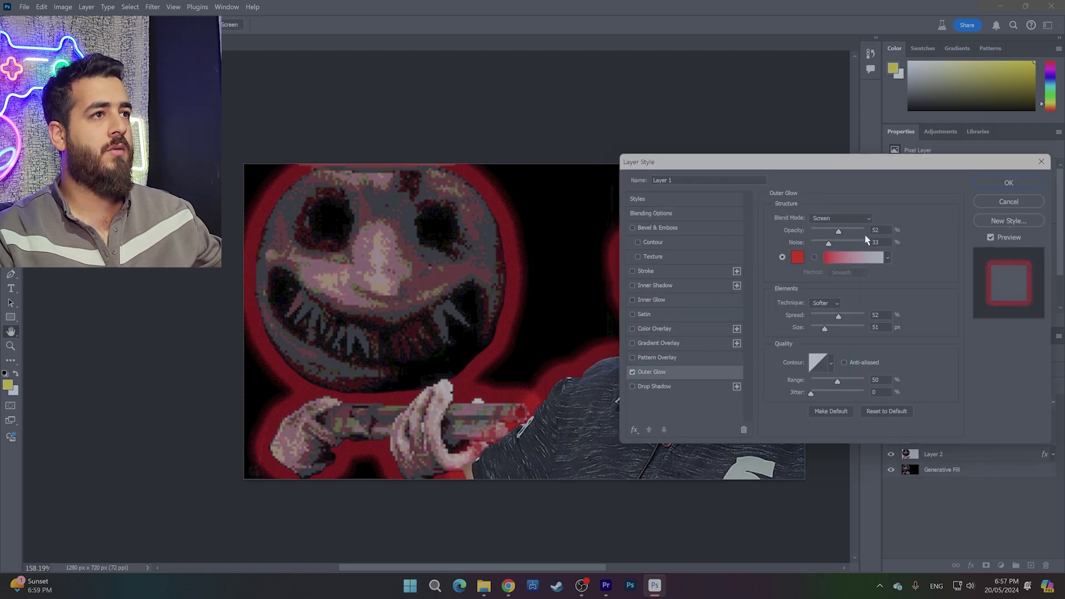
left_click_drag(797, 161, 218, 130)
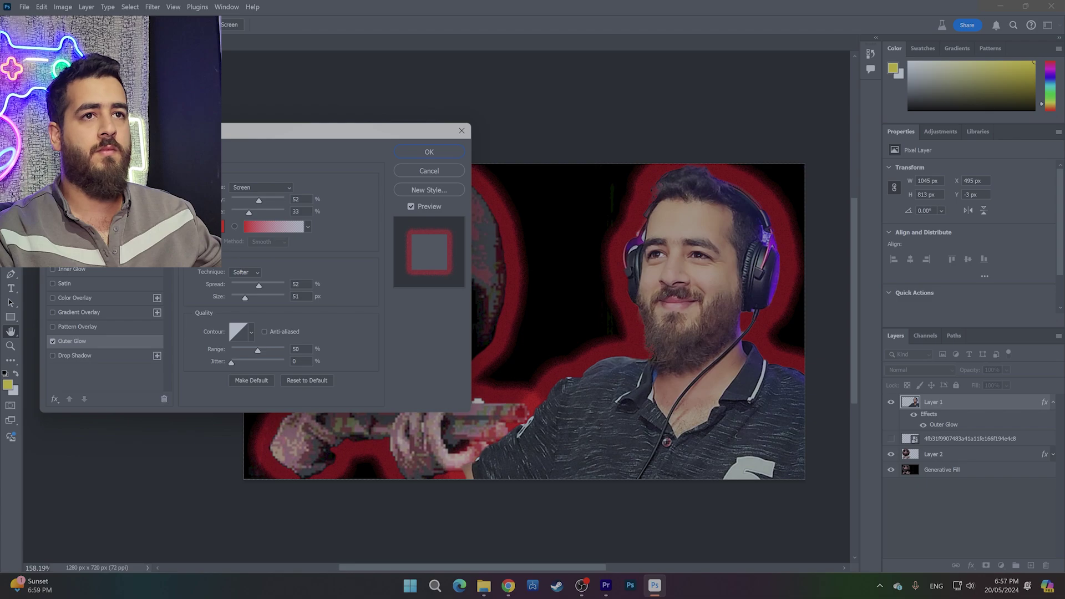
left_click(223, 226)
left_click(540, 201)
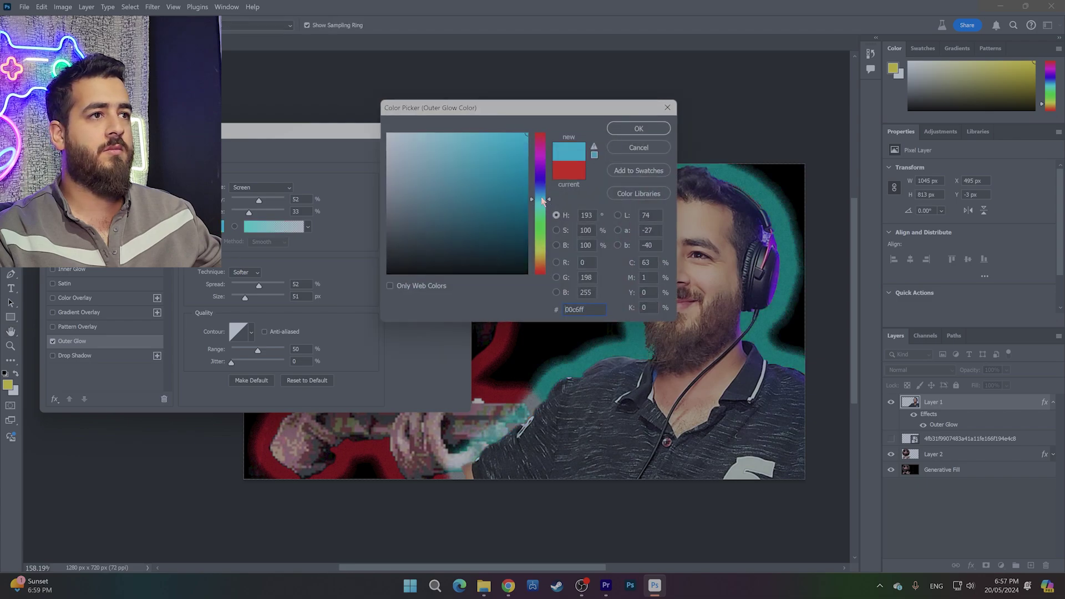
left_click_drag(542, 201, 541, 255)
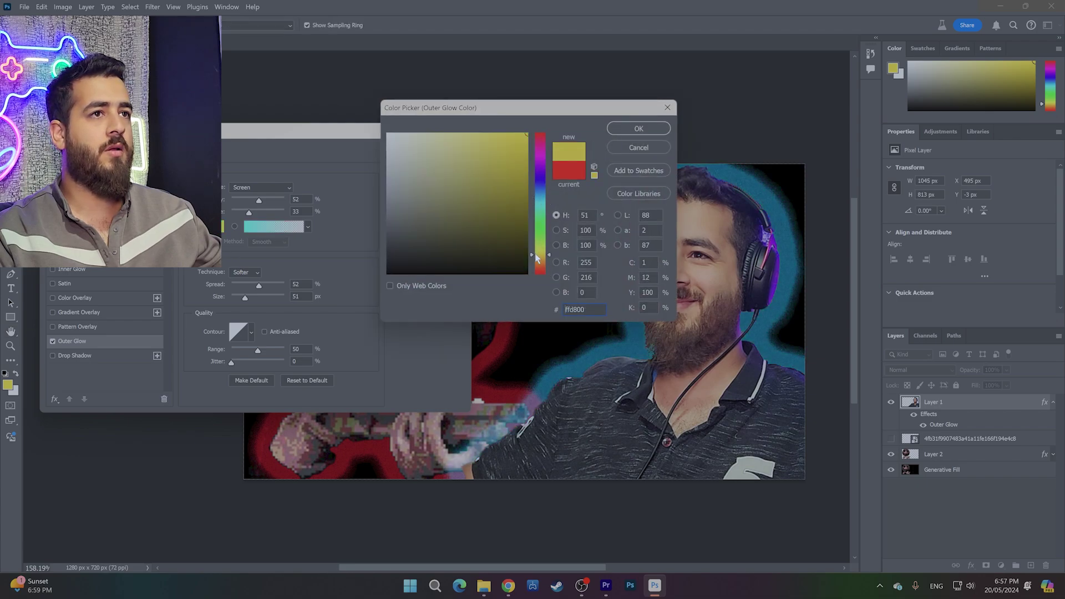
left_click(640, 129)
left_click(429, 152)
left_click(340, 277)
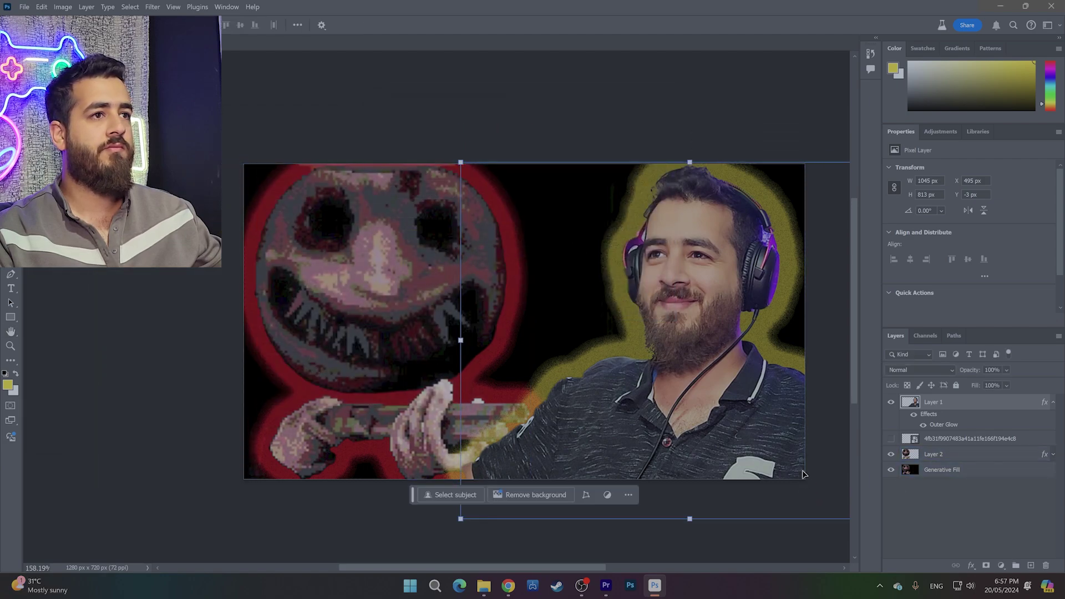
Add three stacked text boxes with the title words الي, بموت and بخسر!
left_click(648, 150)
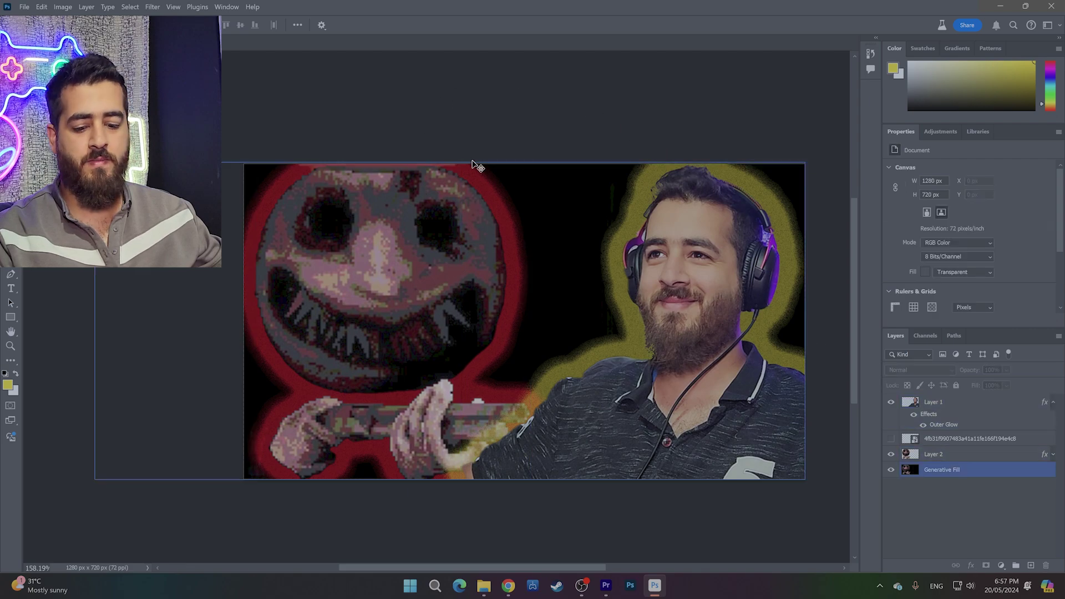
key("t")
left_click(562, 204)
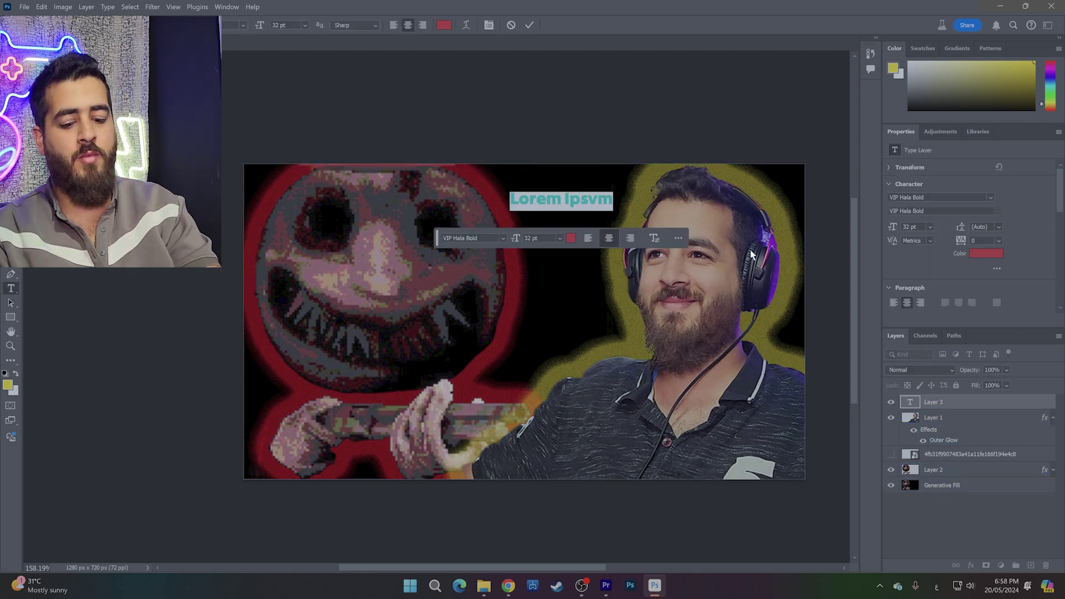
type("الي")
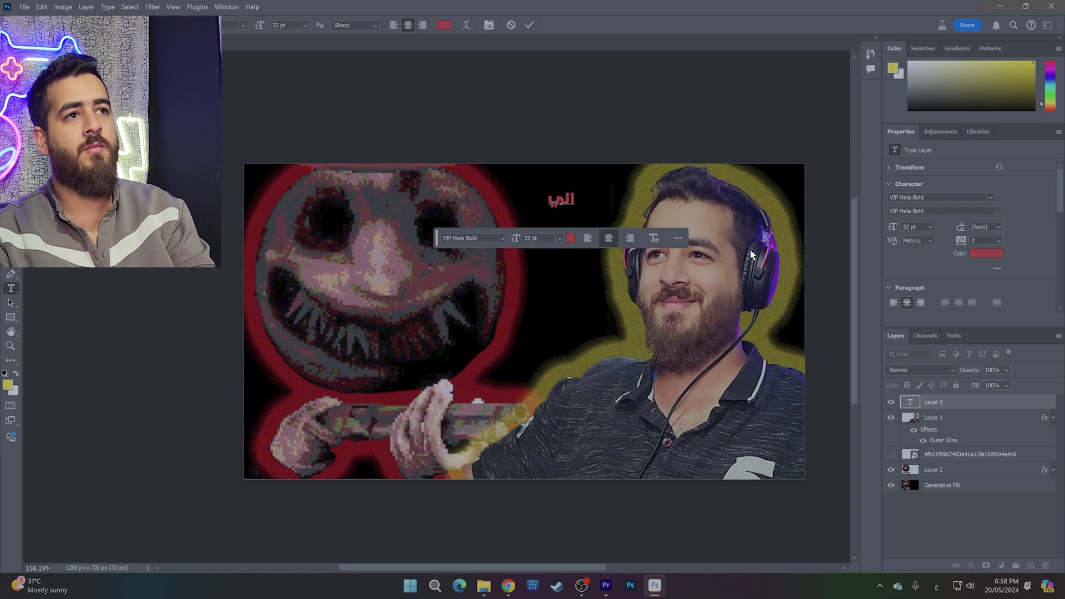
left_click(586, 276)
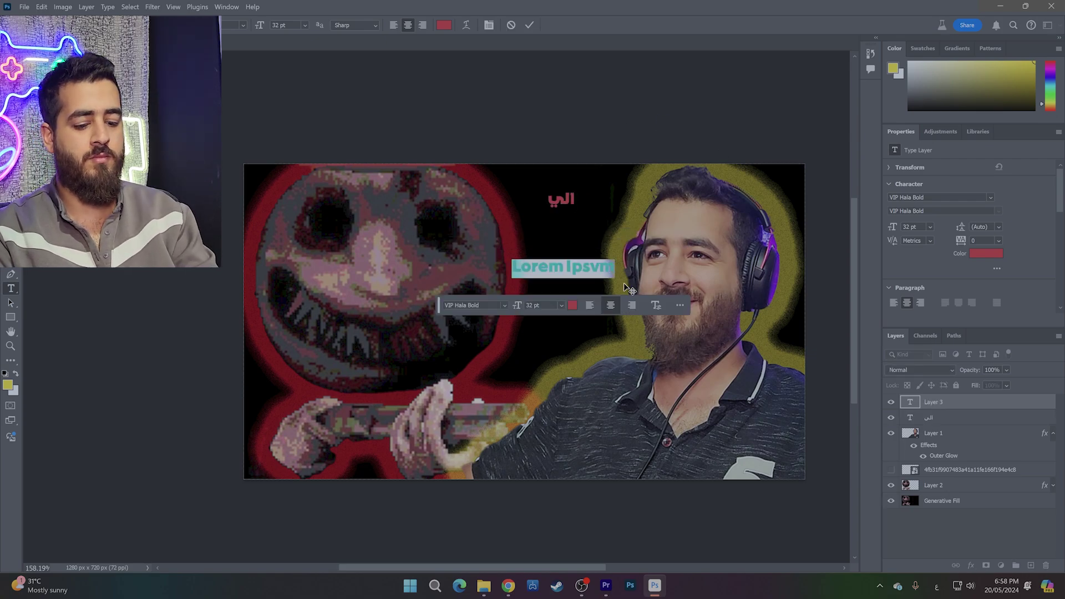
type("يمة")
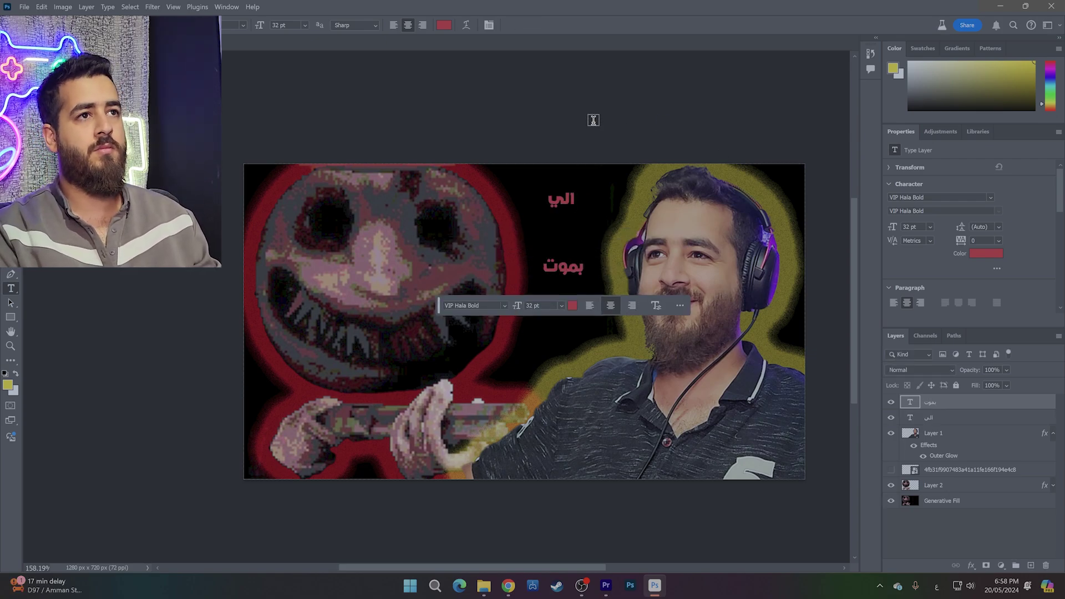
left_click(594, 117)
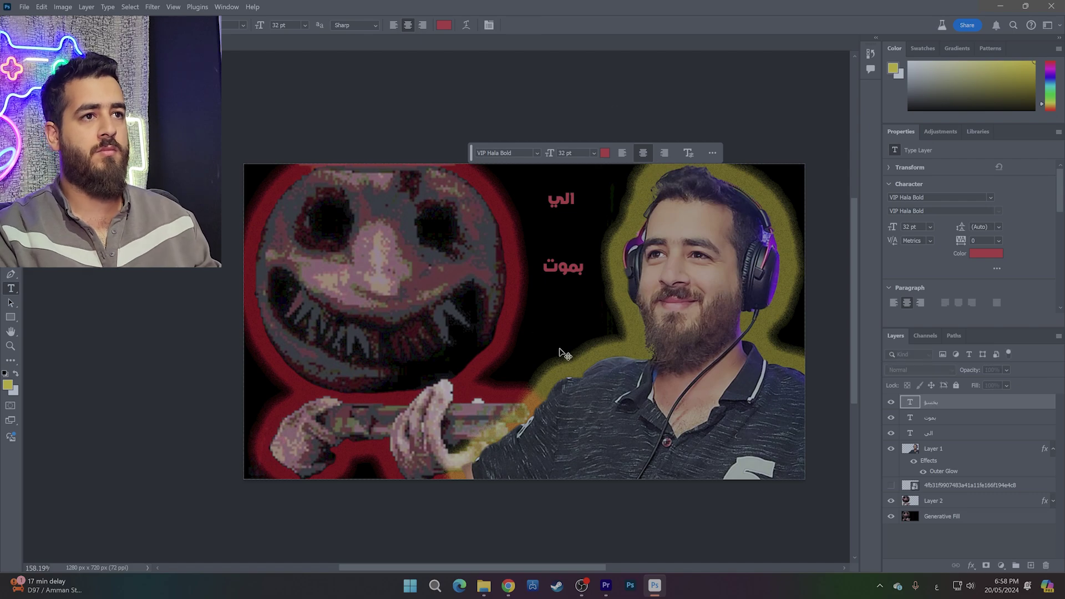
left_click(540, 339)
type("بخسرv")
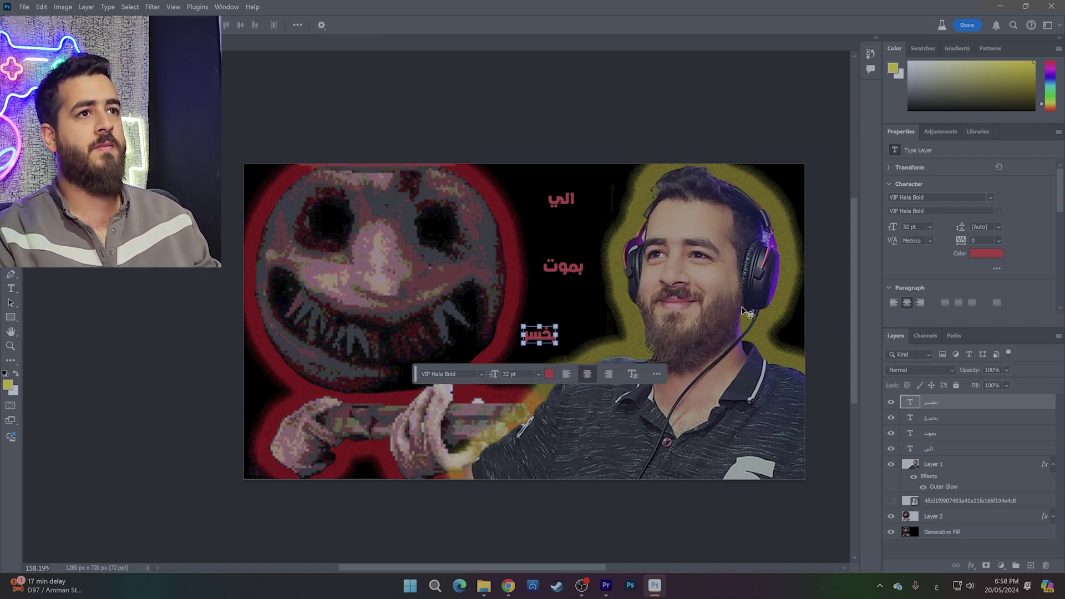
Scale the الي word up to about 546%.
left_click(580, 209)
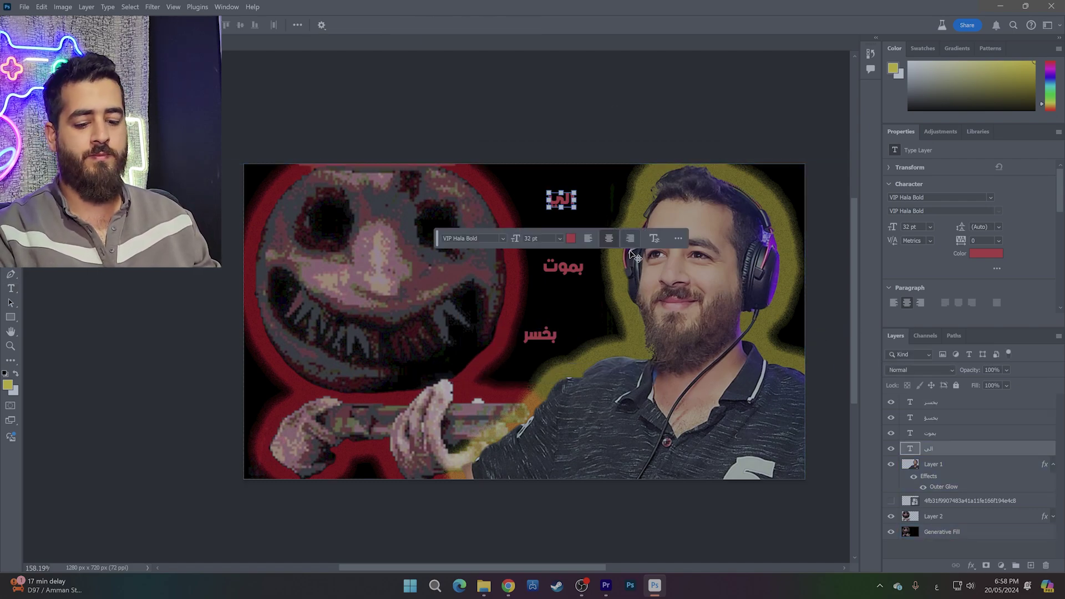
key("ctrl+t")
mouse_move(576, 212)
left_mouse_down()
mouse_move(691, 293)
mouse_move(563, 237)
left_mouse_up()
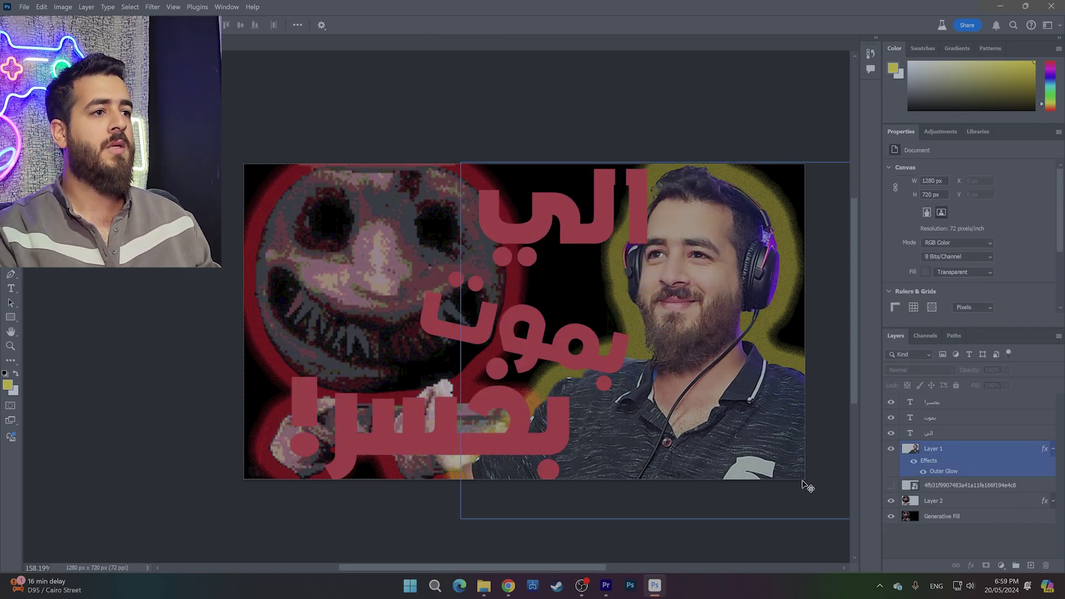
Recolour الي light grey and بخسر! yellow, leaving بموت red, then select the bottom word's layer.
left_click(553, 220)
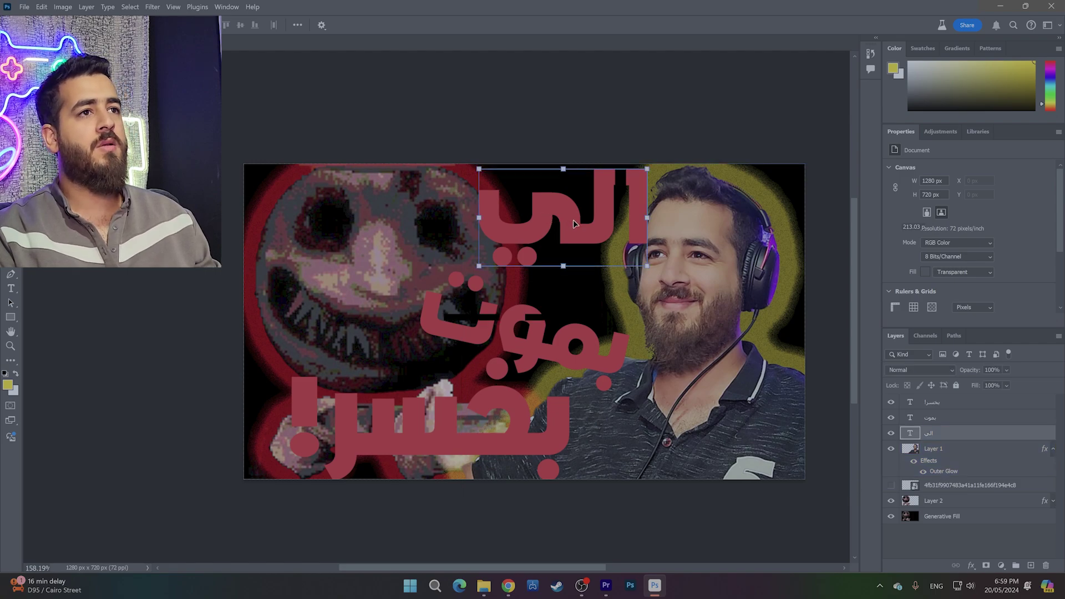
double_click(571, 221)
double_click(460, 423)
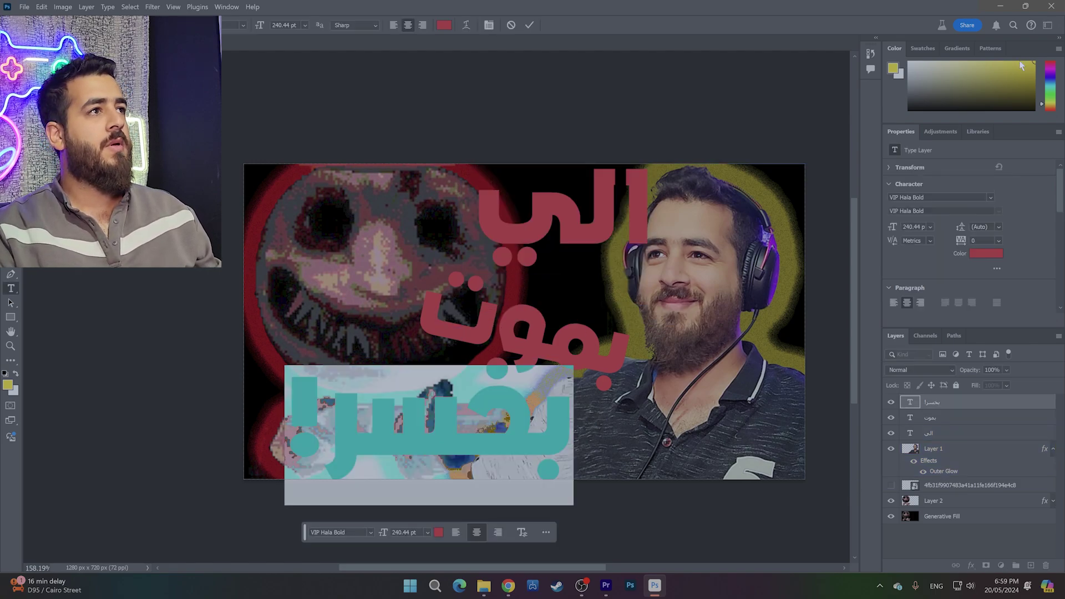
left_click(1020, 66)
key("ctrl+Return")
key("v")
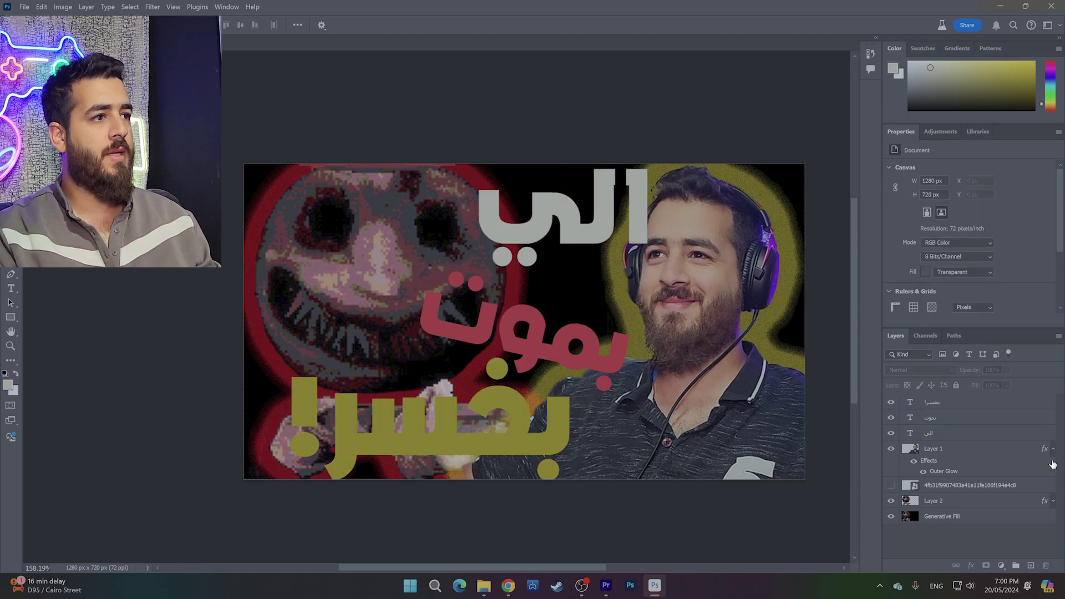
left_click(1037, 449)
left_click(1053, 450)
left_click(1019, 403)
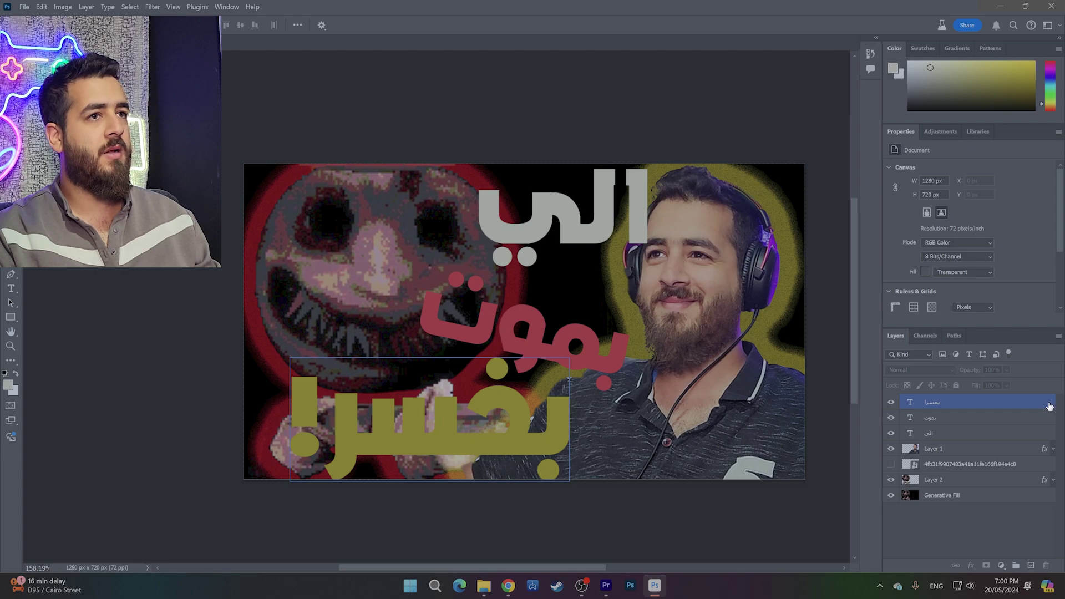
Add a black stroke of about 10 px to the بخسر! word.
double_click(1049, 407)
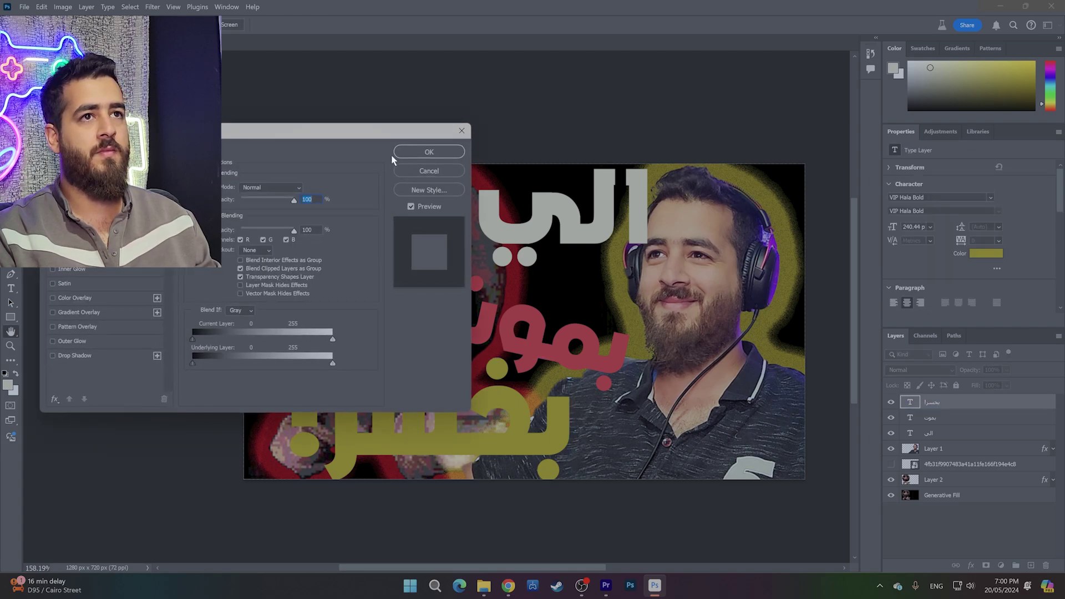
left_click_drag(342, 135, 726, 95)
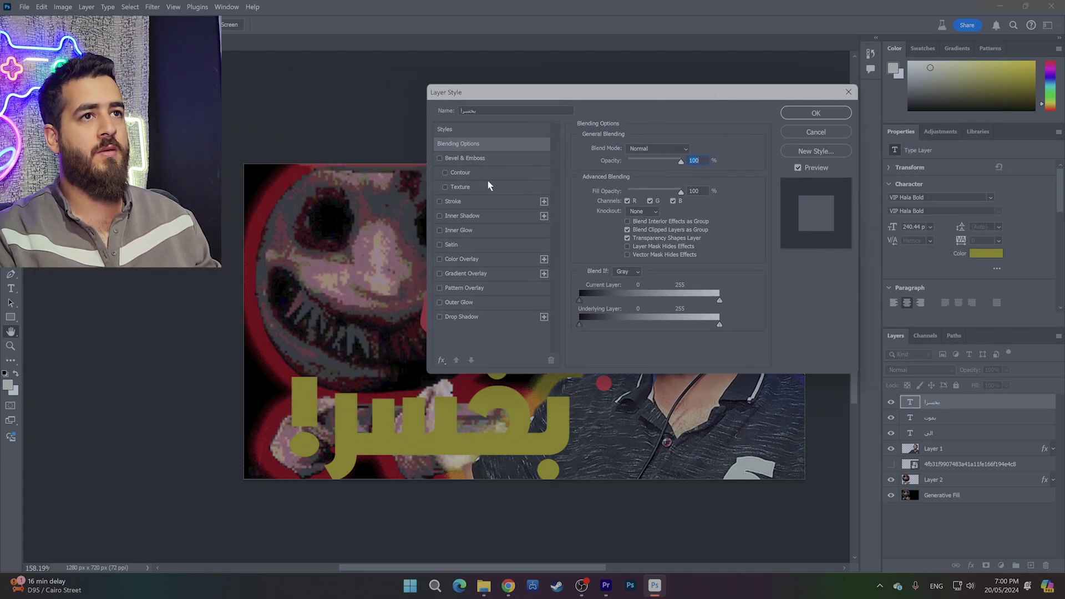
left_click(461, 203)
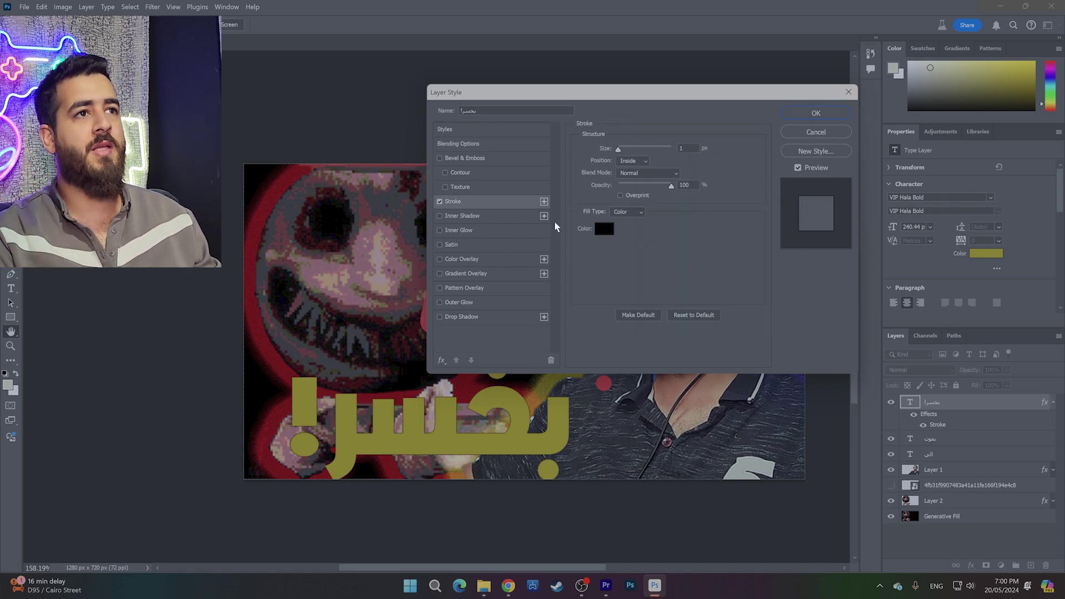
left_click_drag(619, 150, 625, 160)
left_click_drag(644, 95, 589, 53)
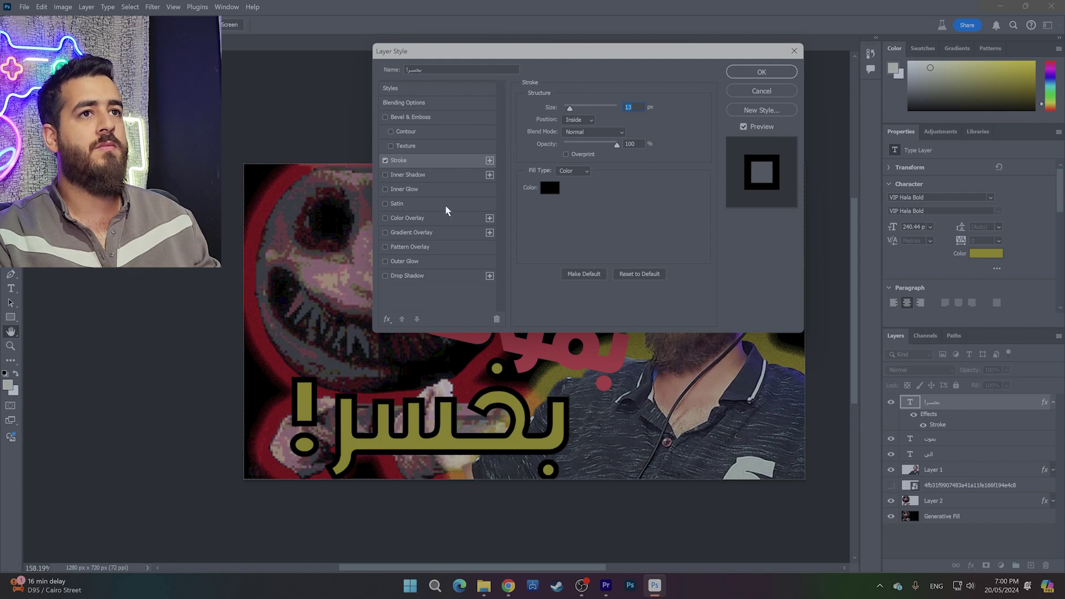
Add Satin and a black drop shadow (100% opacity, 41°, 39 px) to the word and apply.
left_click(395, 203)
left_click(385, 204)
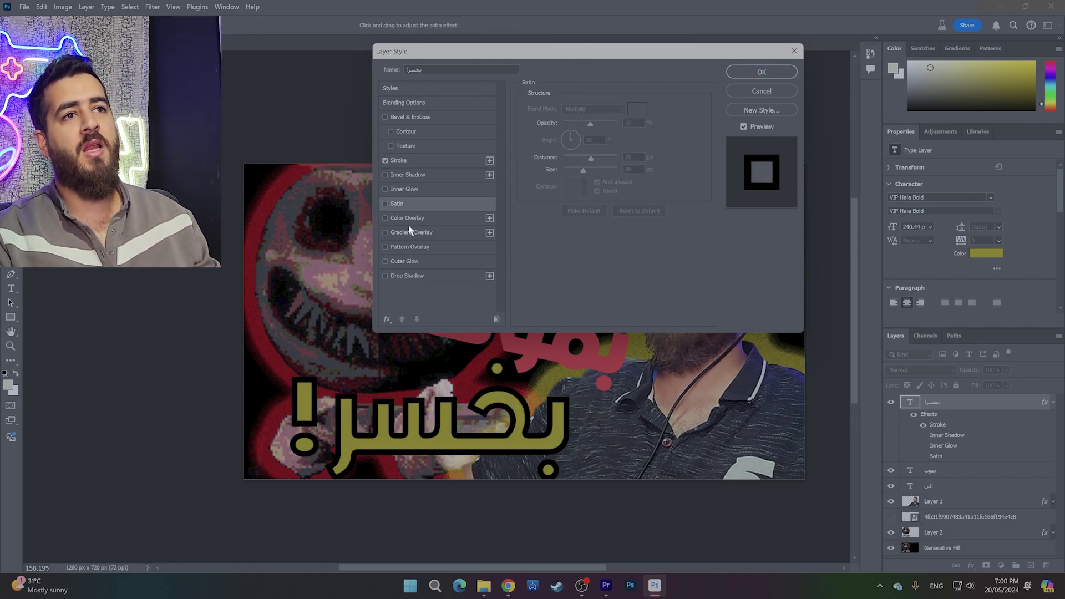
left_click(420, 277)
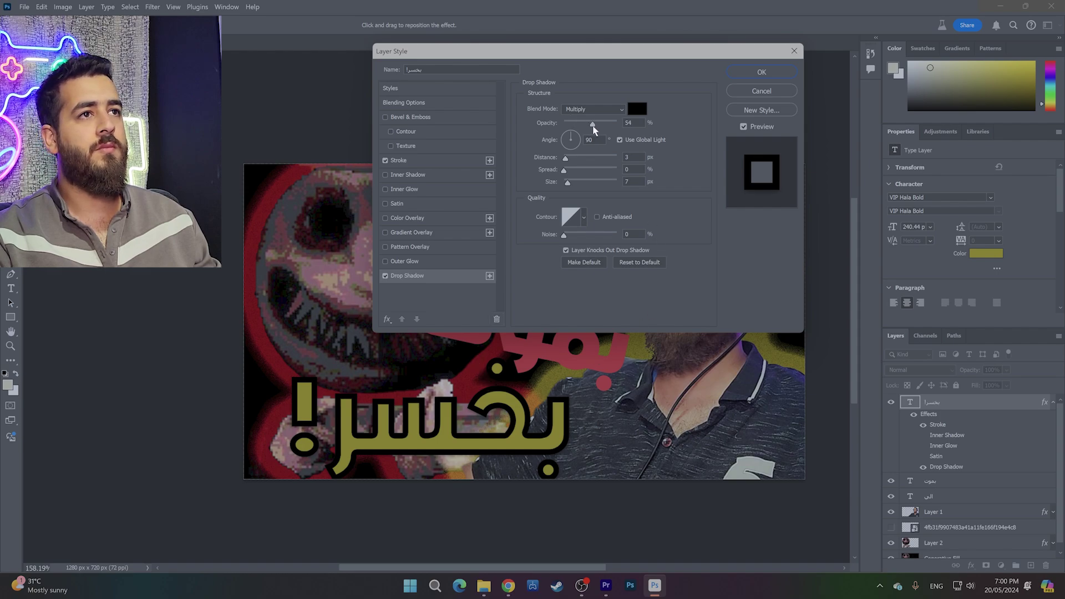
left_click_drag(582, 123, 660, 132)
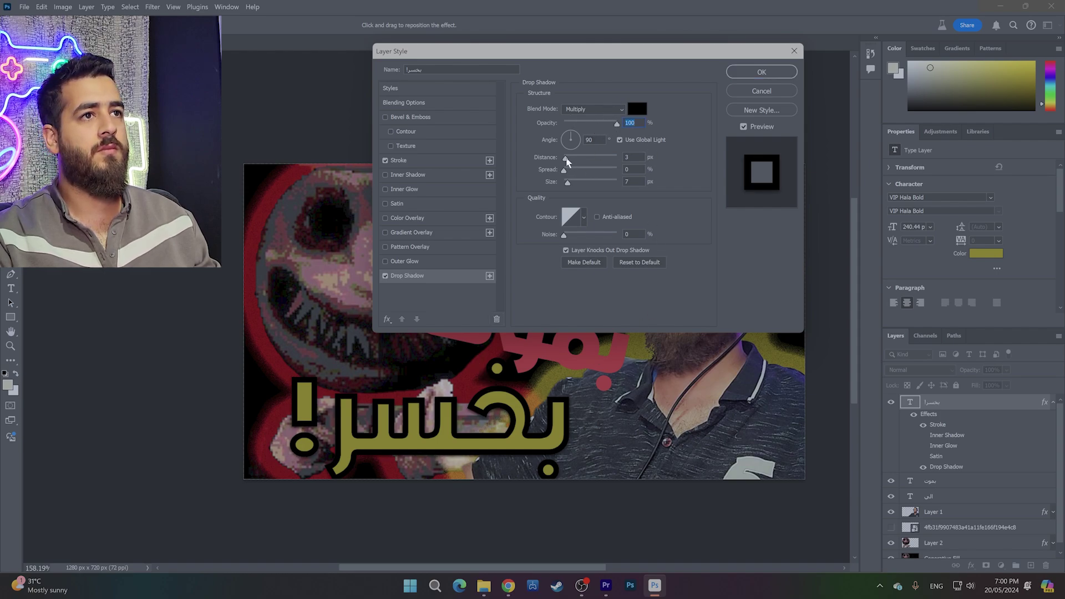
mouse_move(565, 158)
left_mouse_down()
mouse_move(588, 159)
mouse_move(579, 168)
left_mouse_up()
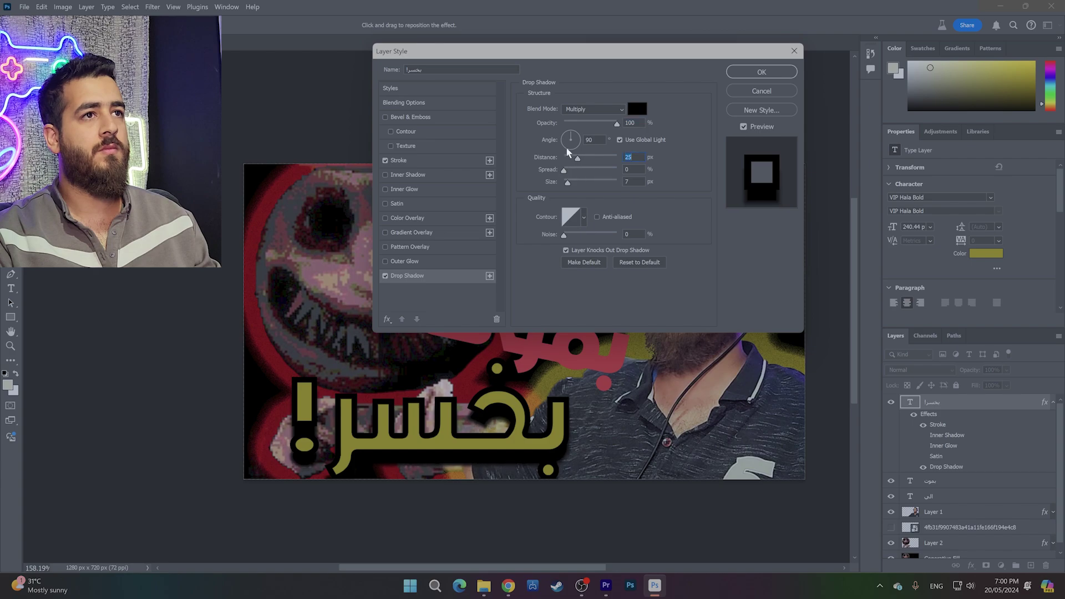
left_click_drag(571, 140, 581, 131)
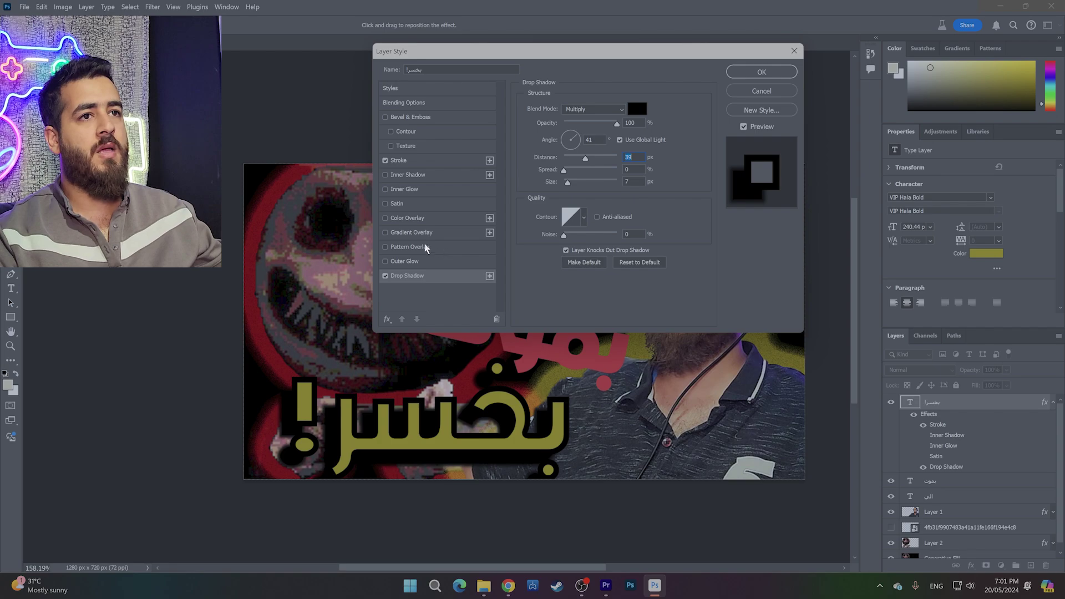
left_click(397, 204)
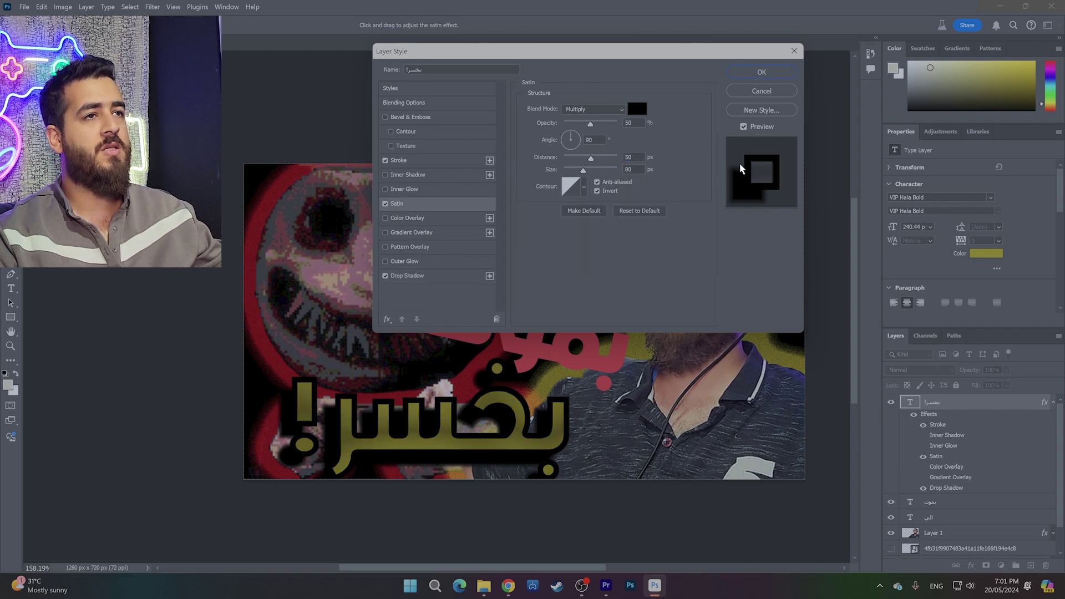
key("Return")
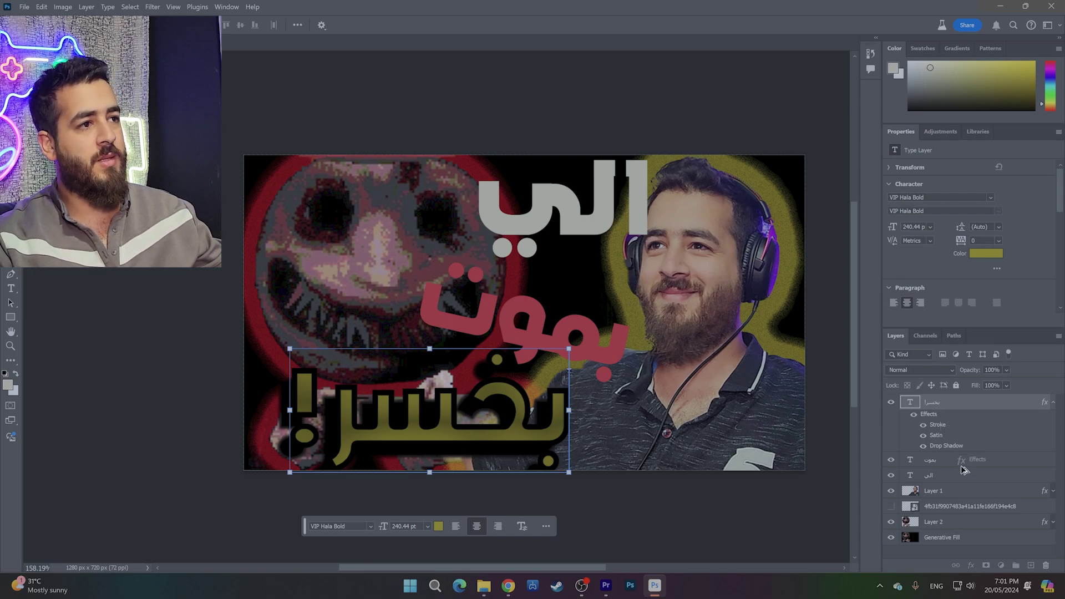
Copy the بخسر! effects onto the بموت and الي words and collapse the effect lists.
left_click_drag(962, 470, 964, 473)
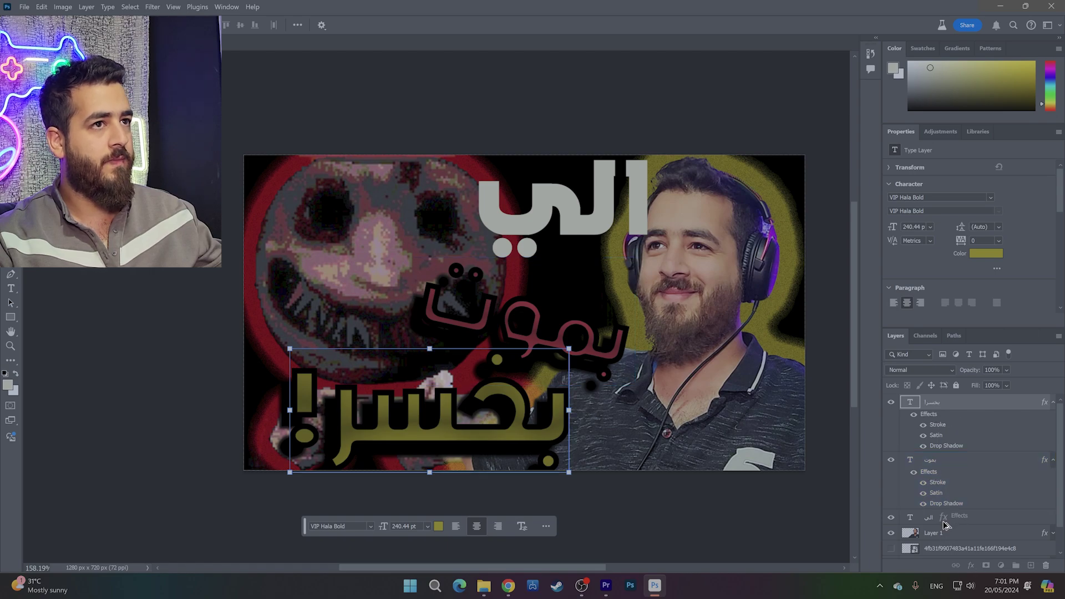
left_click_drag(944, 524, 944, 520)
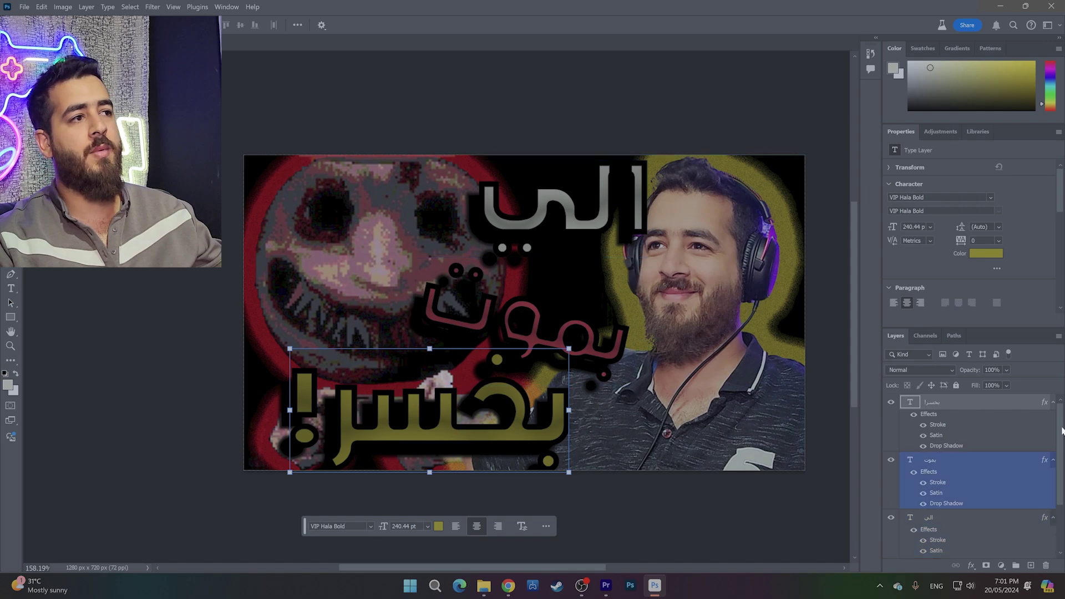
left_click(1052, 404)
left_click(1052, 417)
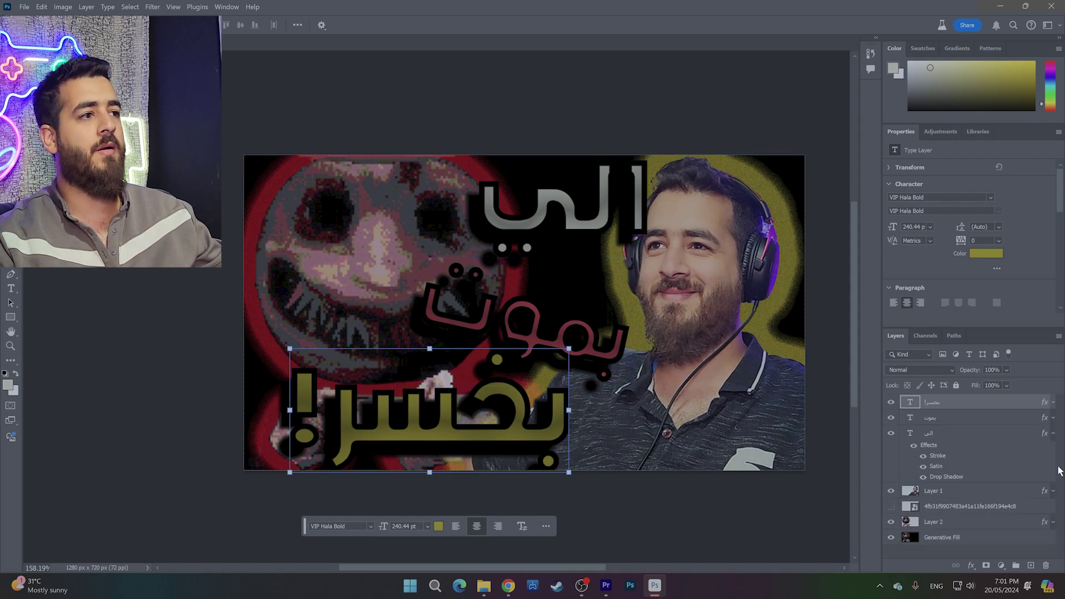
left_click(1052, 434)
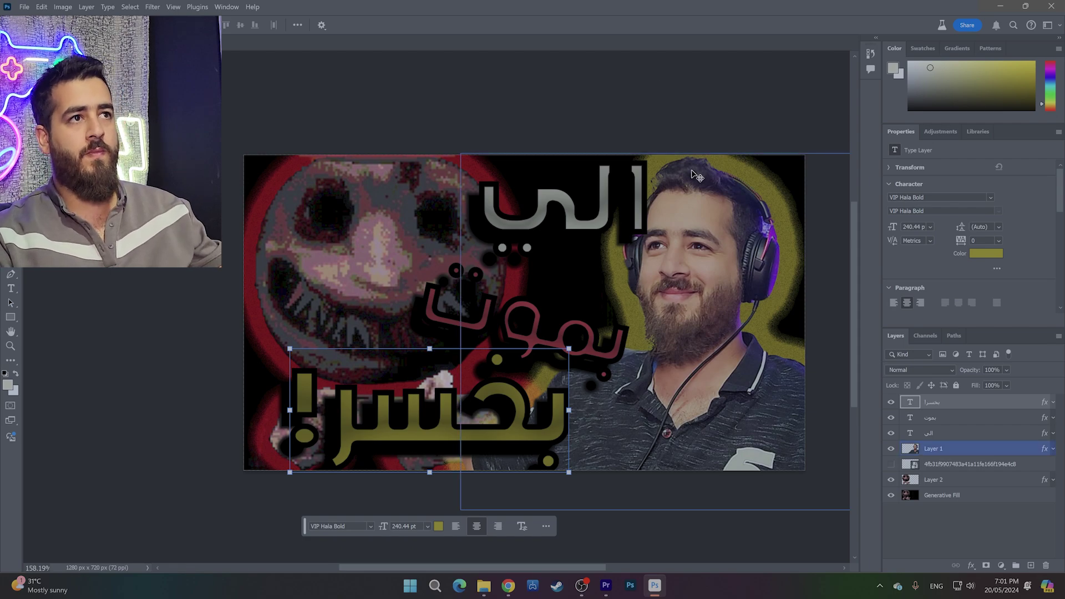
Deselect Layer 1 and save the thumbnail document.
left_click(697, 322)
scroll(698, 322, "up", 3)
left_click(1057, 490)
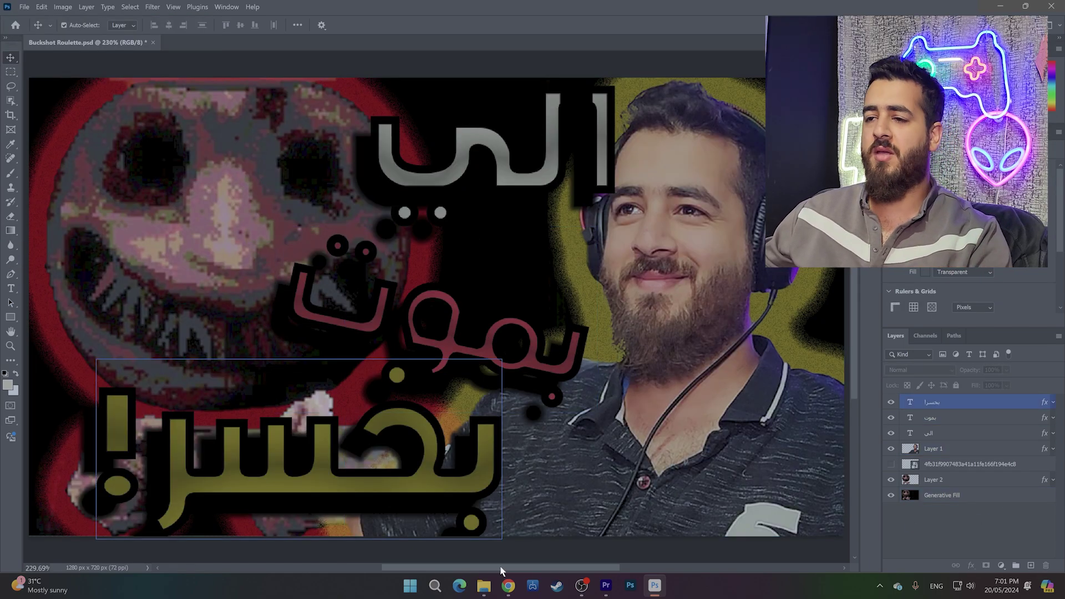
key("ctrl+s")
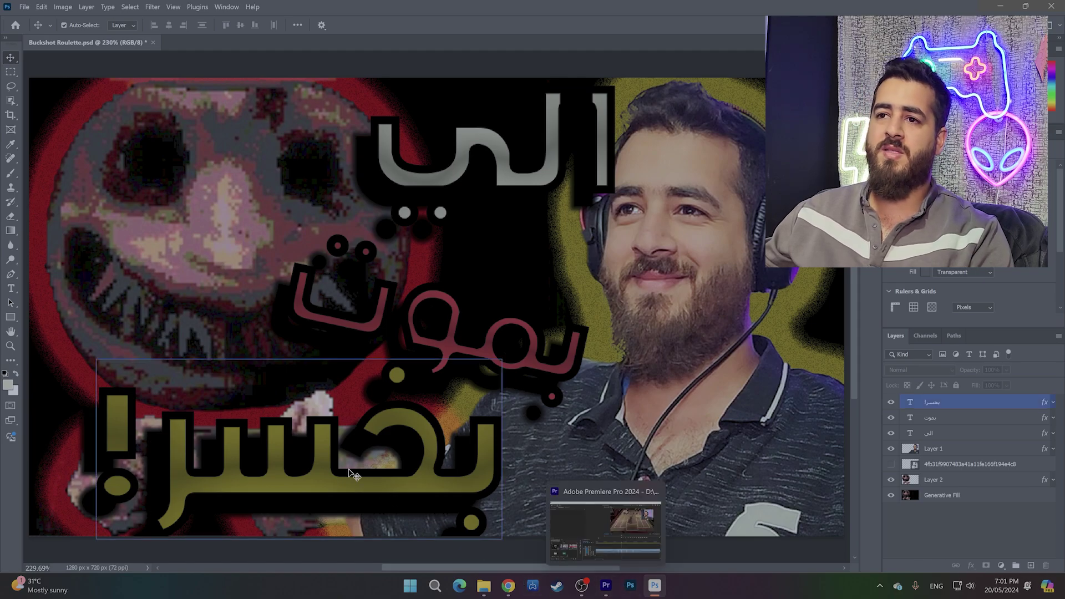
In Premiere Pro, play the sequence from the start and open the H.264 Export page.
left_click(335, 302)
key("ctrl+alt+s")
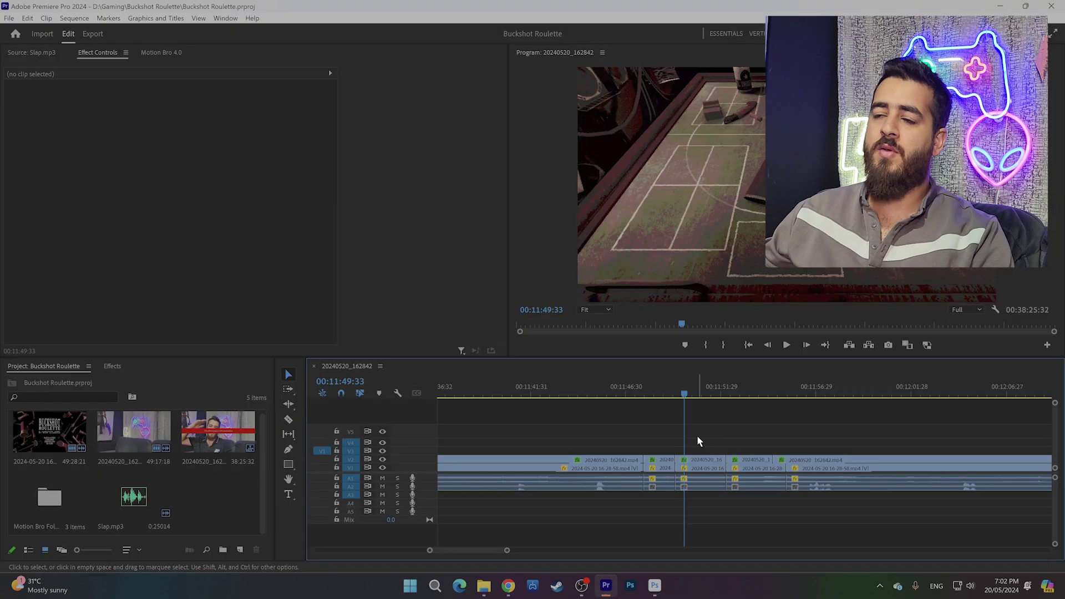
left_click(749, 345)
key("space")
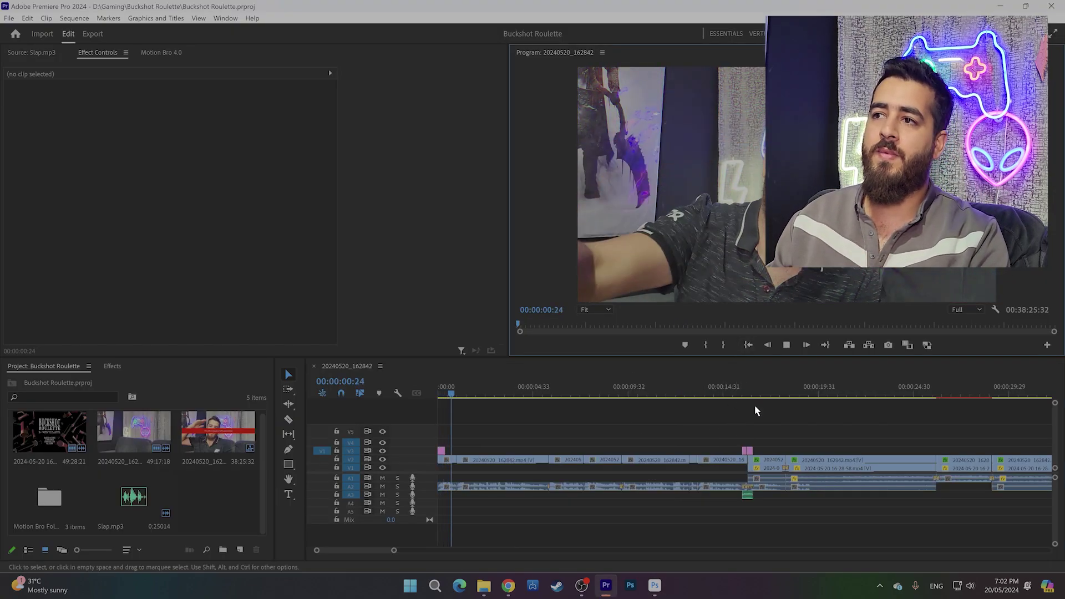
scroll(693, 488, "down", 3)
scroll(691, 482, "down", 3)
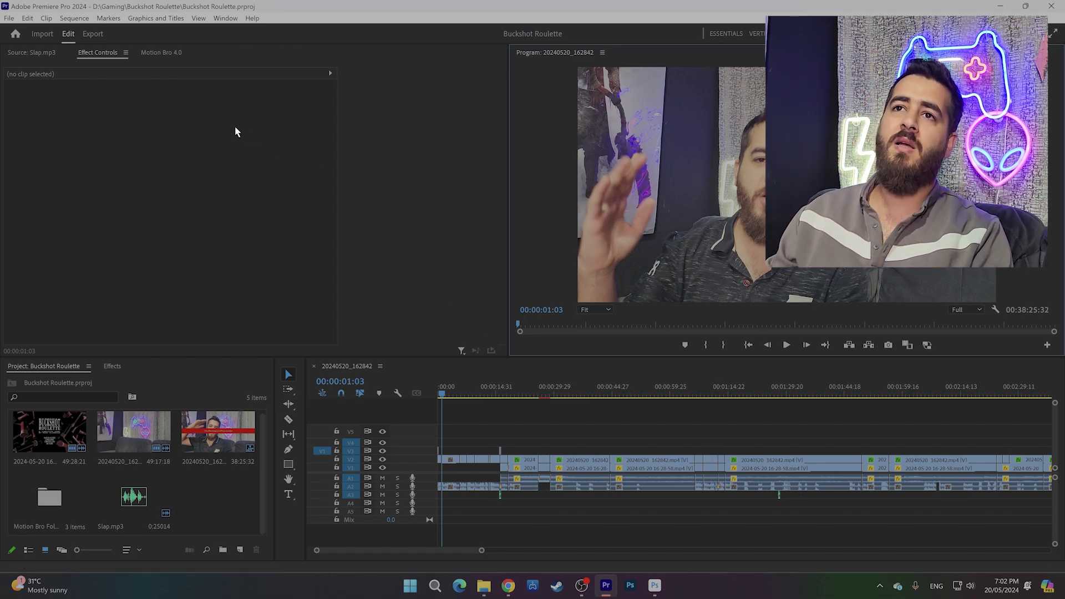
left_click(90, 33)
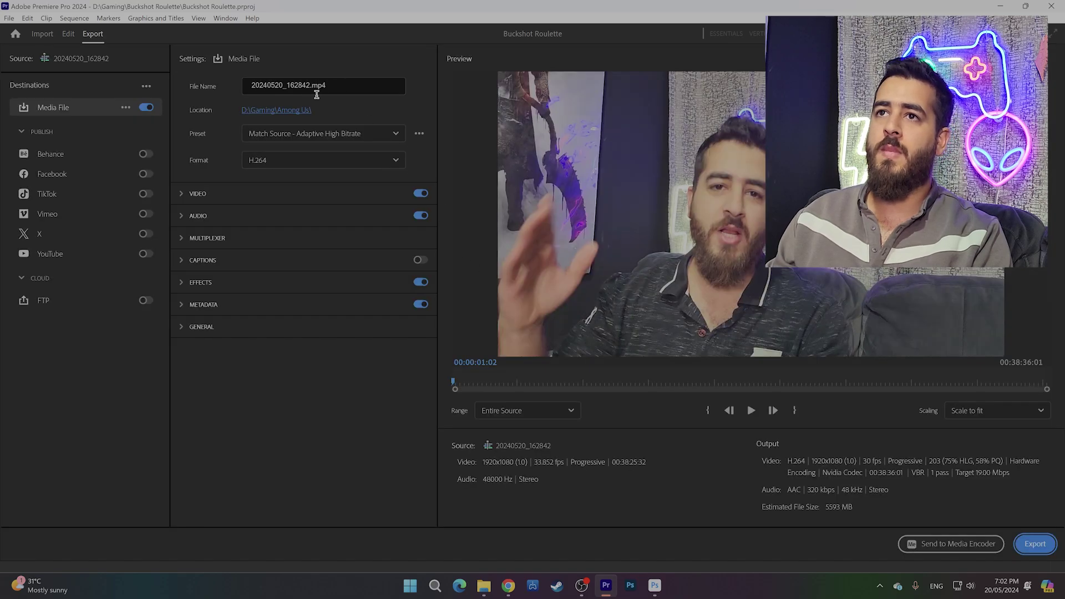
Review the export save location in the Buckshot Roulette folder, leaving it unchanged.
left_click(274, 111)
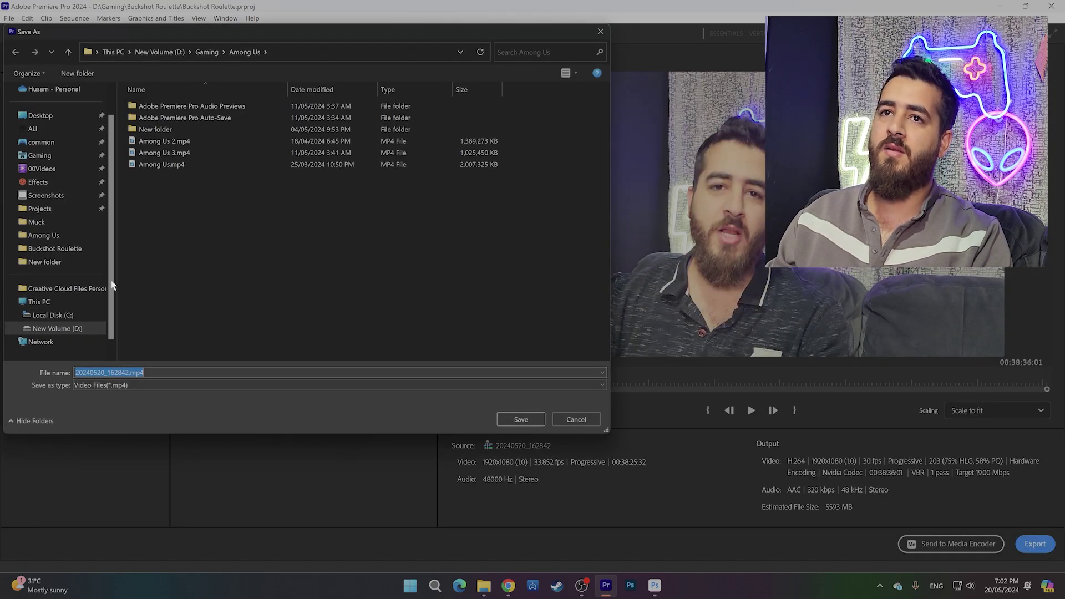
left_click(55, 249)
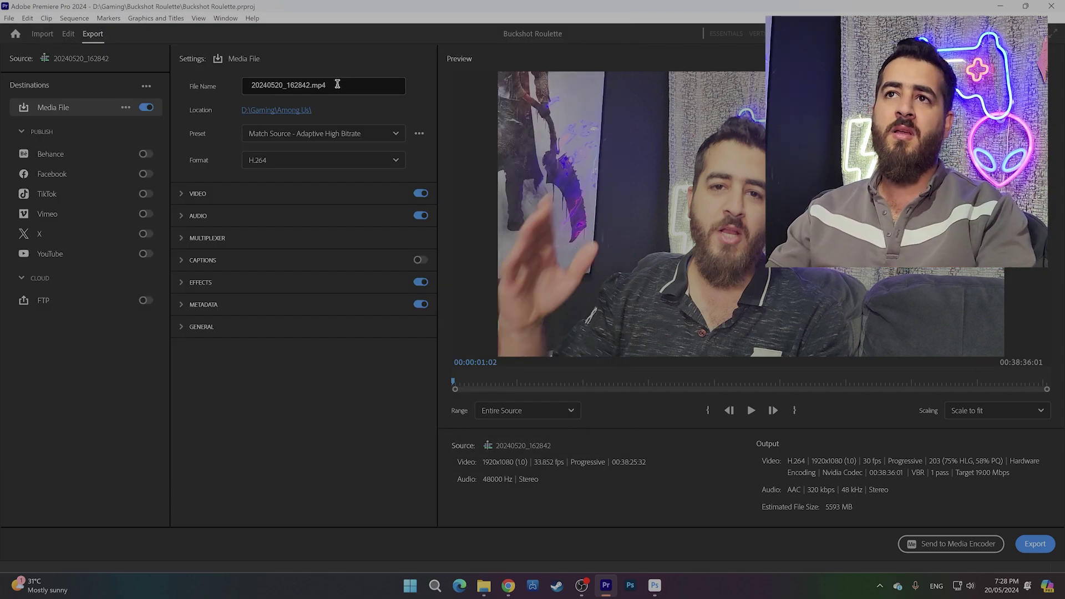
left_click(301, 110)
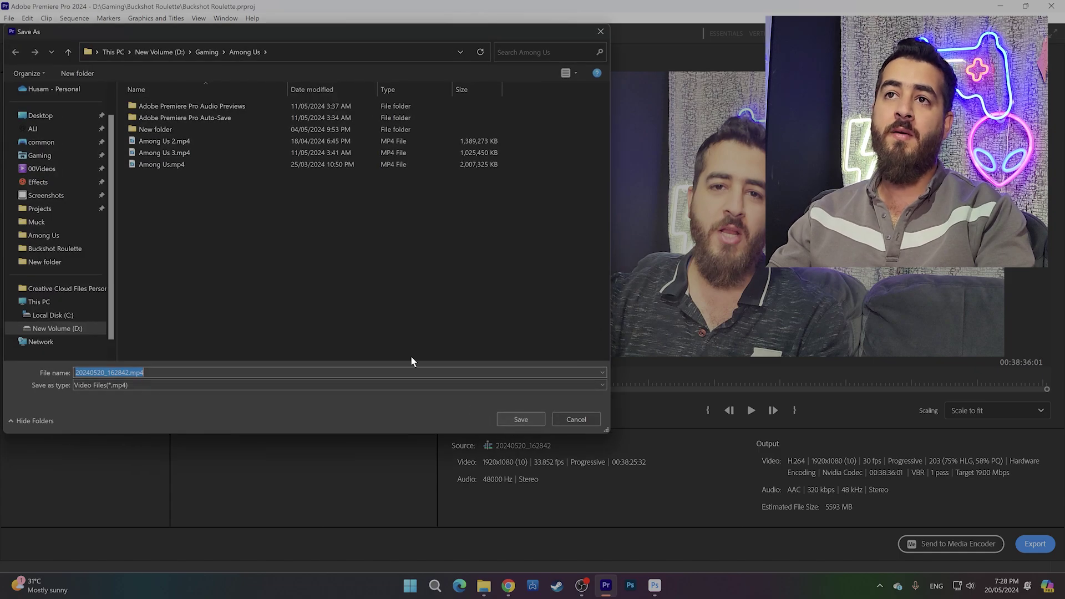
left_click(589, 423)
Set the H.264 export preset to YouTube Video, then switch to the Chrome window.
left_click(317, 136)
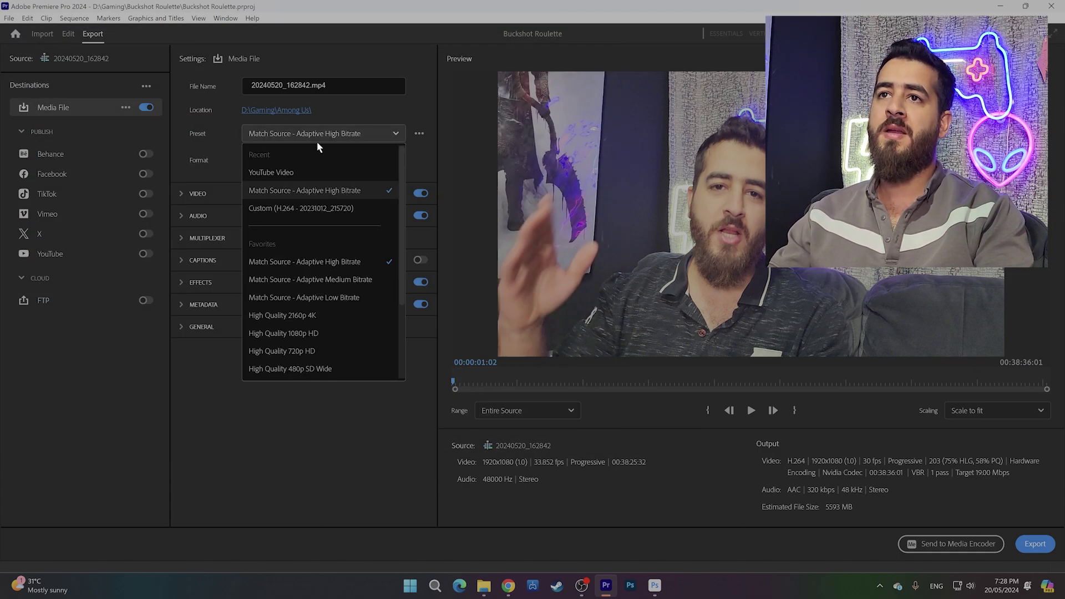
left_click(294, 177)
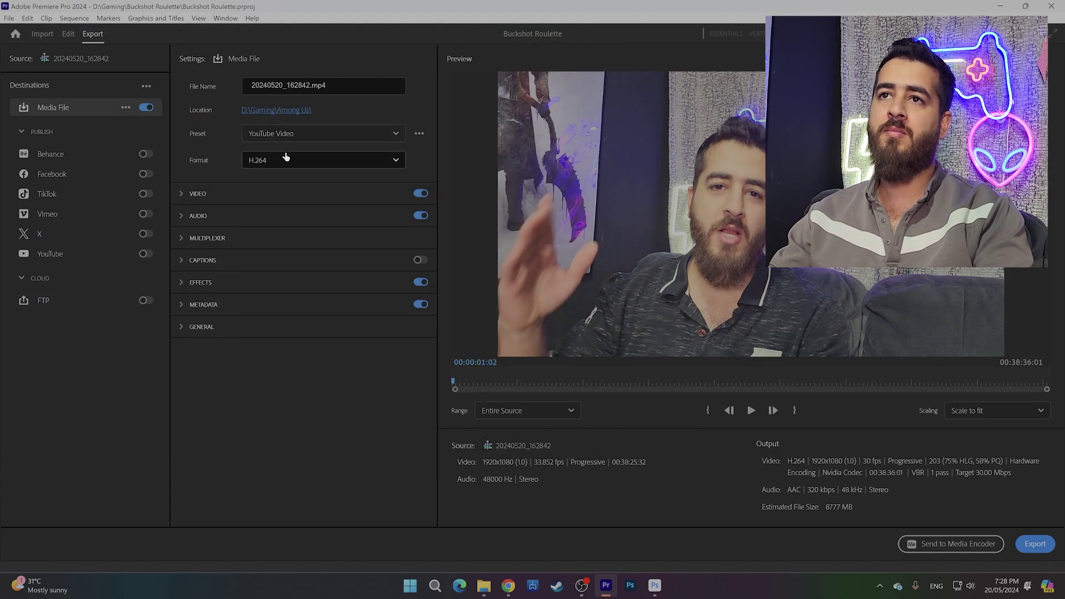
left_click(217, 199)
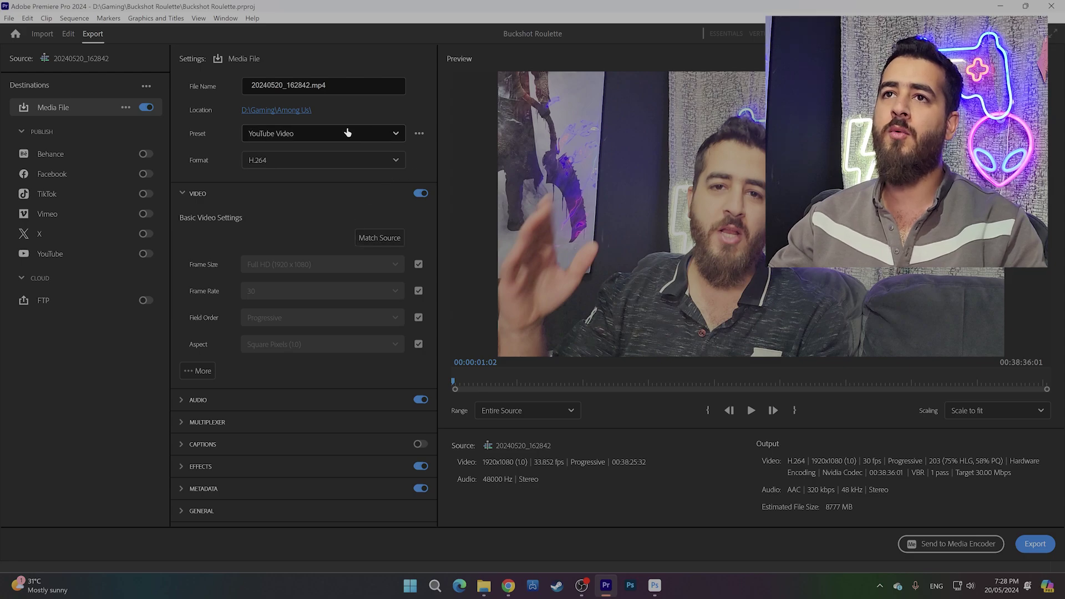
left_click(419, 134)
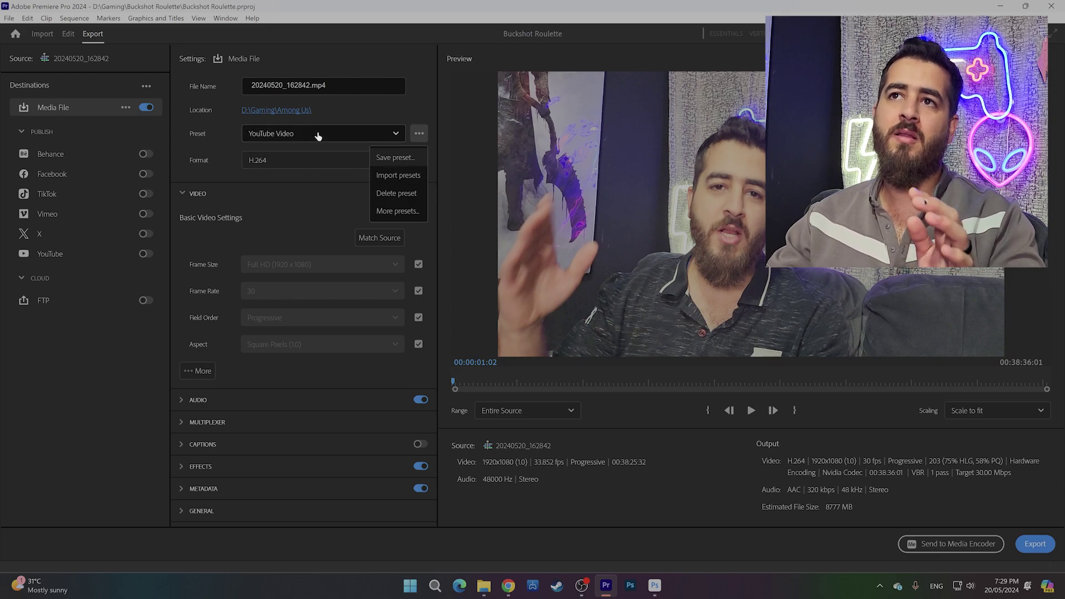
left_click(318, 136)
key("Escape")
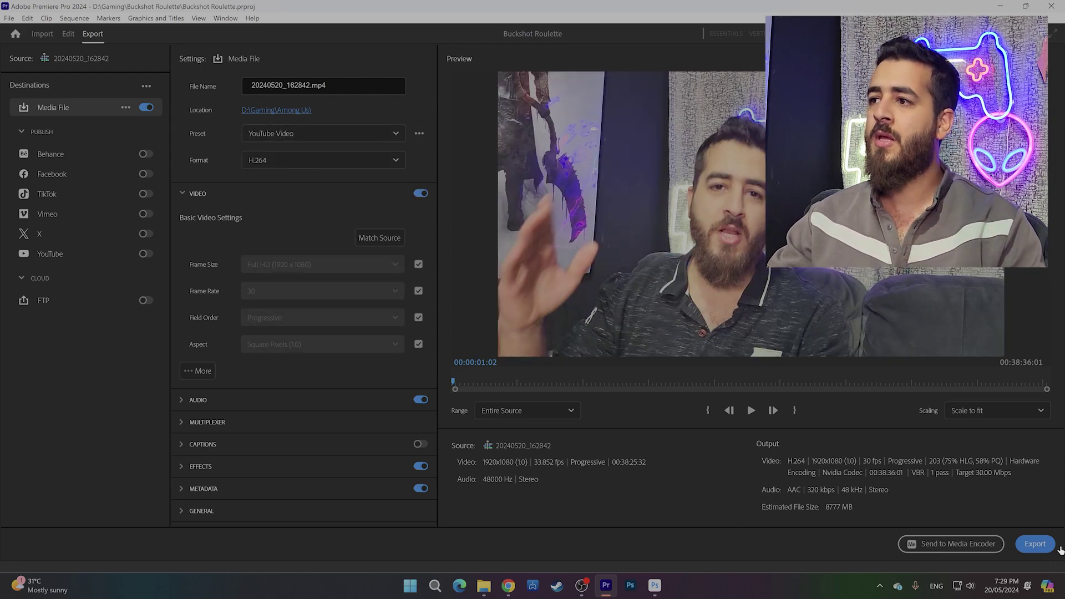
key("alt+Tab")
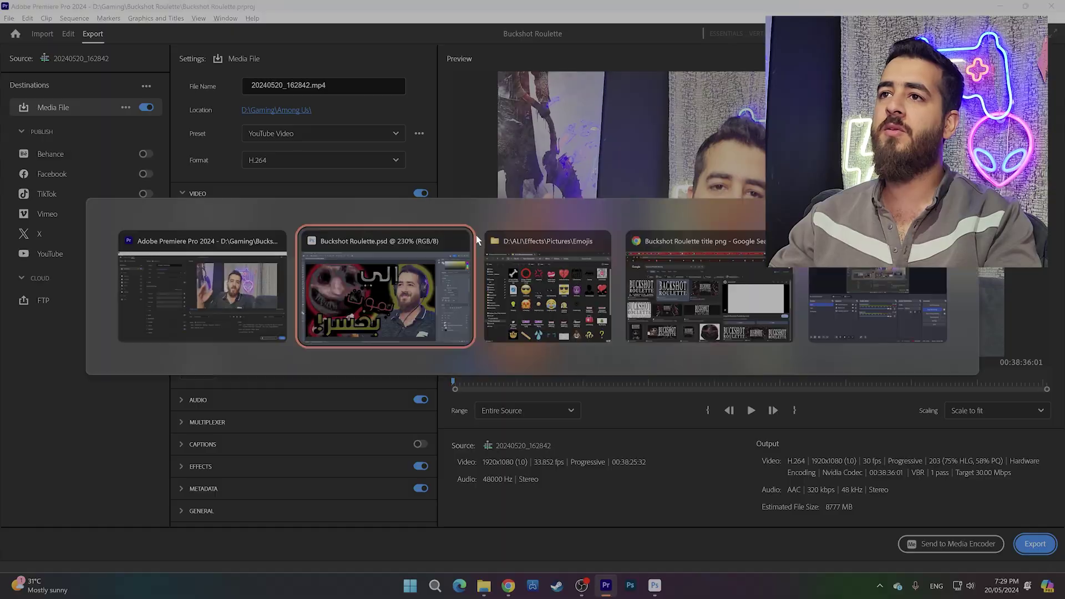
key("alt+Tab")
key("alt+Tab")
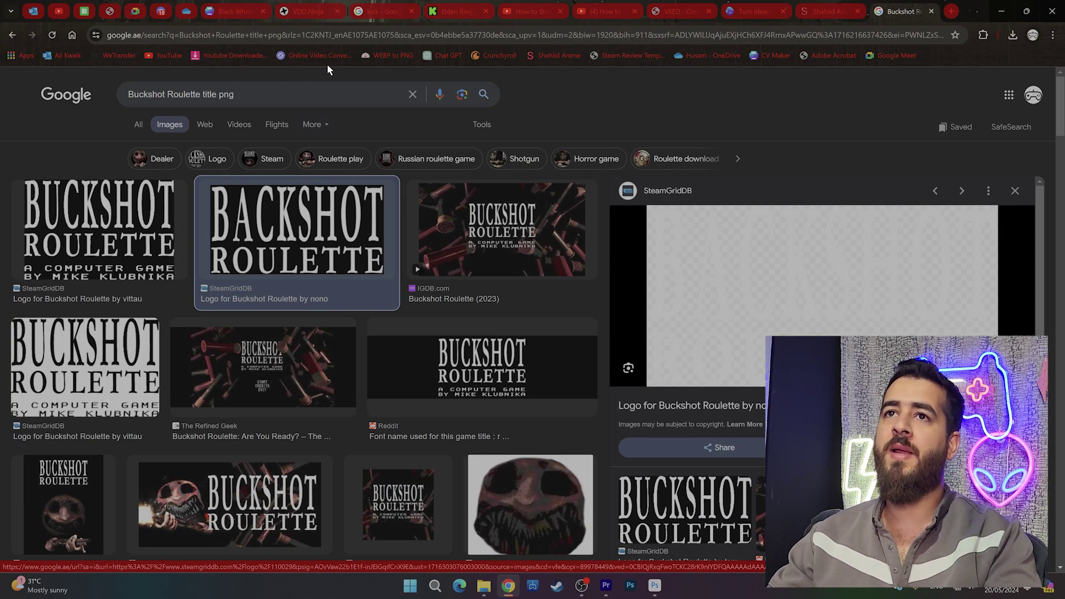
Go from the YouTube home page to YouTube Studio via the account menu and bring up CREATE.
left_click(166, 55)
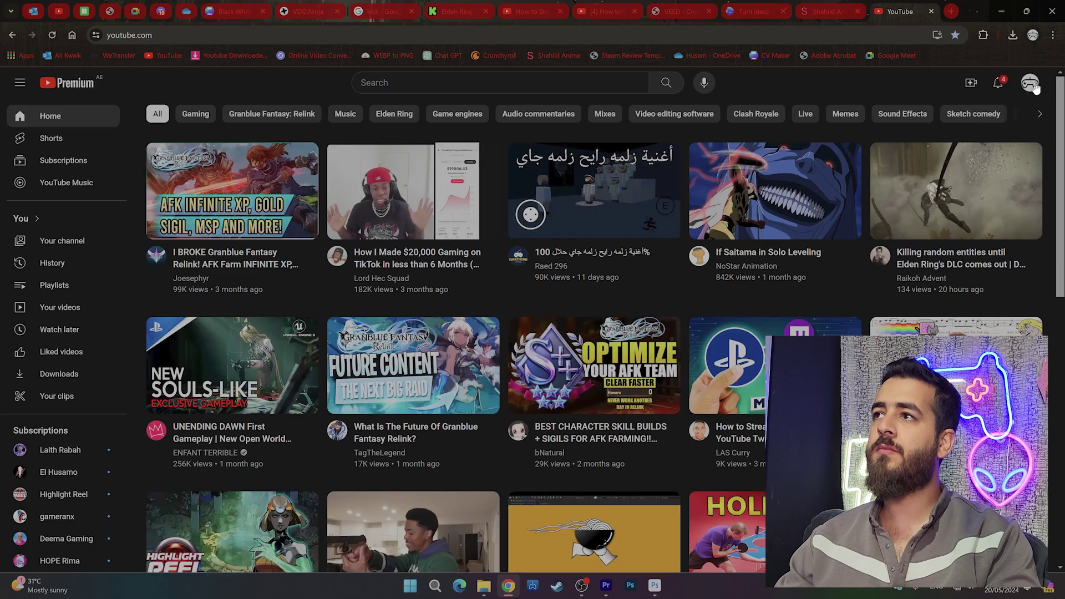
left_click(1029, 83)
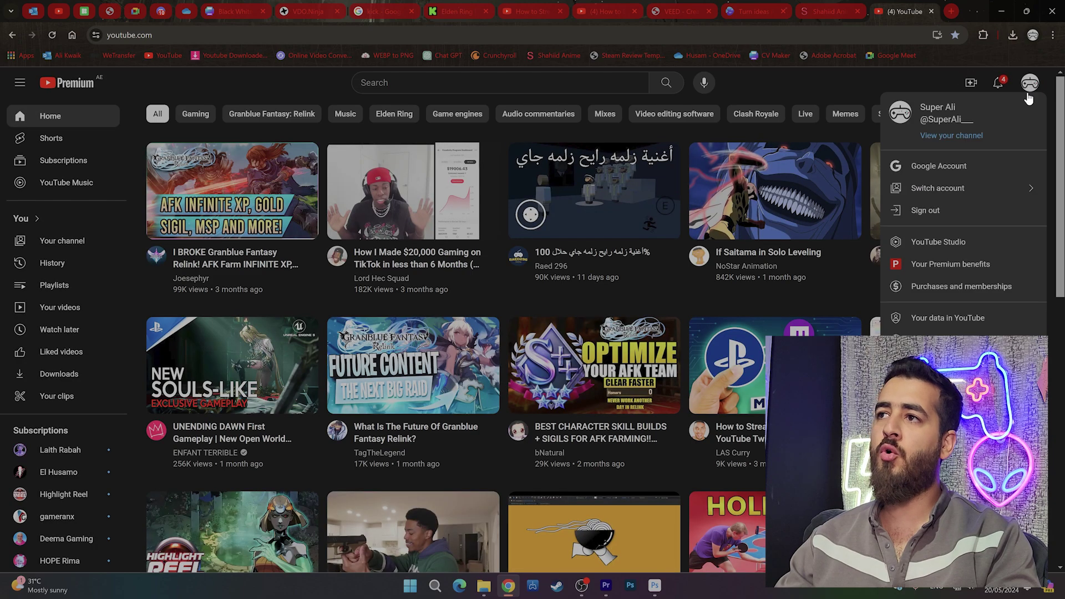
left_click(942, 241)
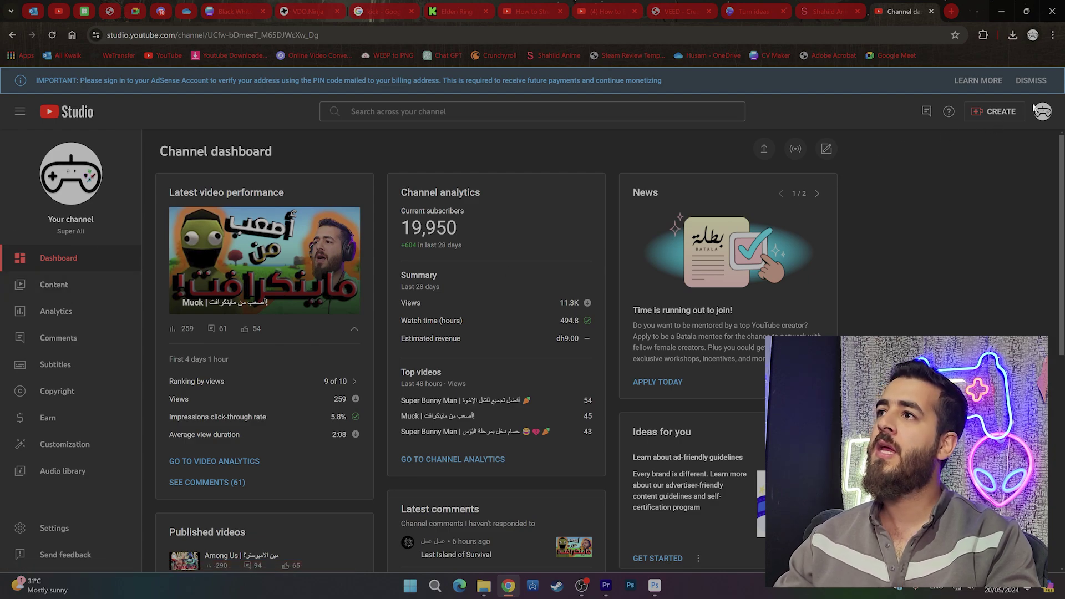
left_click(996, 114)
Upload Among Us.mp4 and give it the title Among Us.
left_click(977, 135)
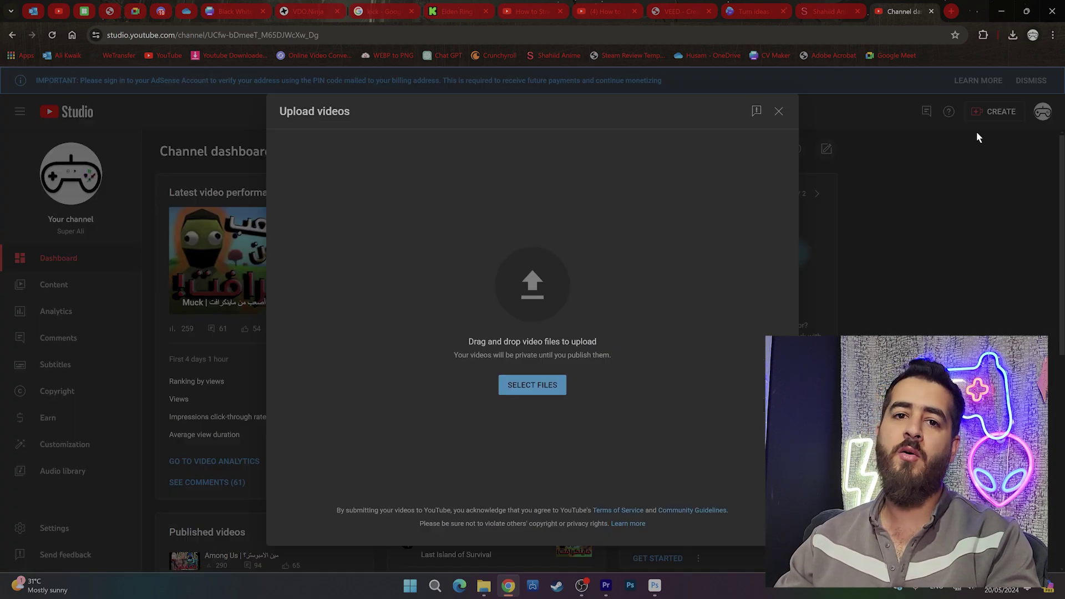
left_click(526, 395)
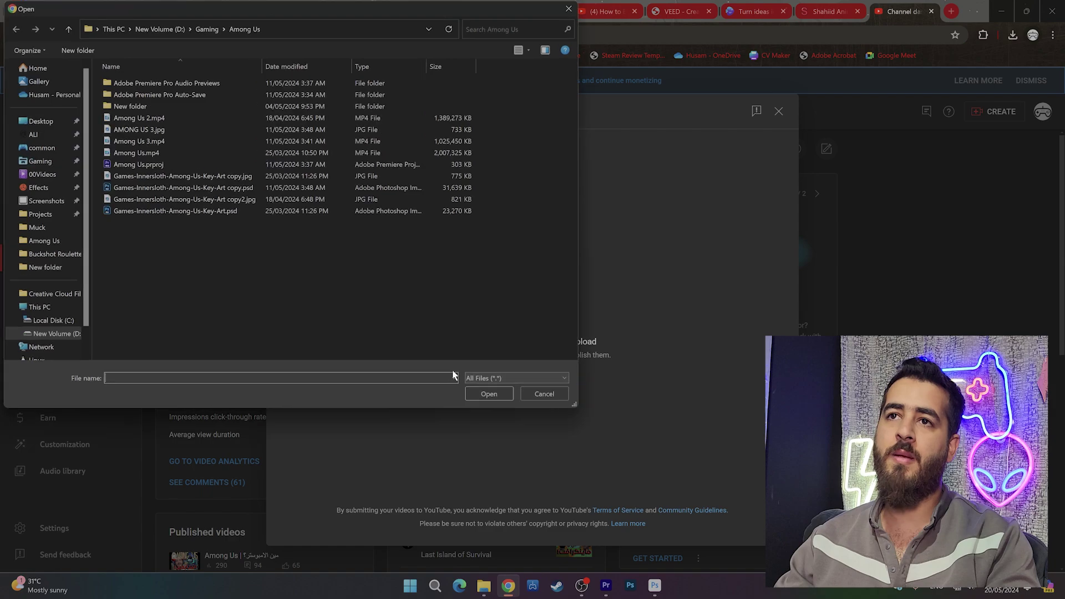
double_click(158, 147)
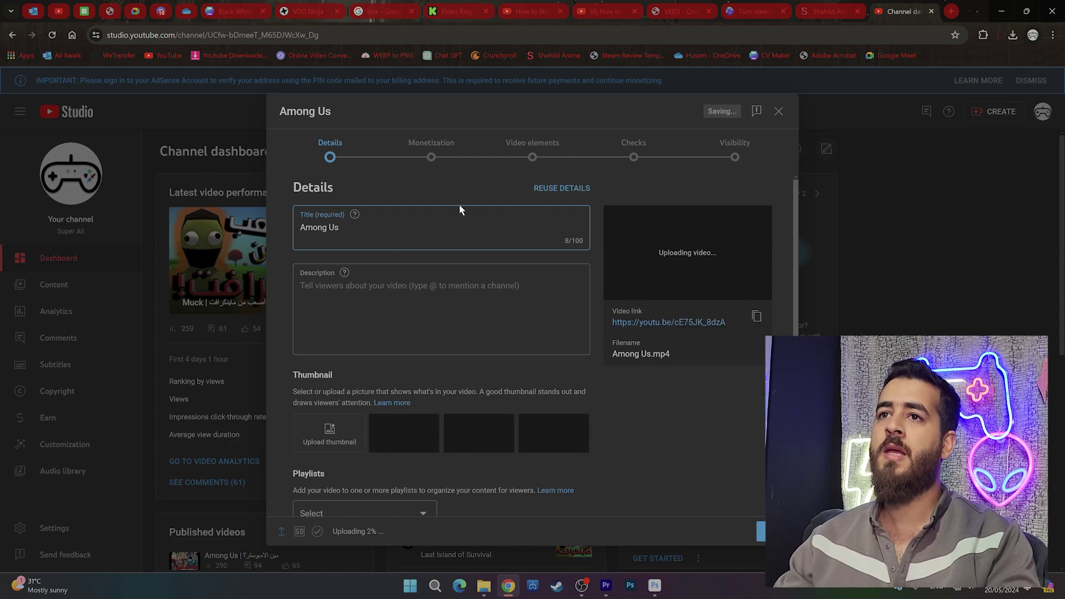
left_click(350, 230)
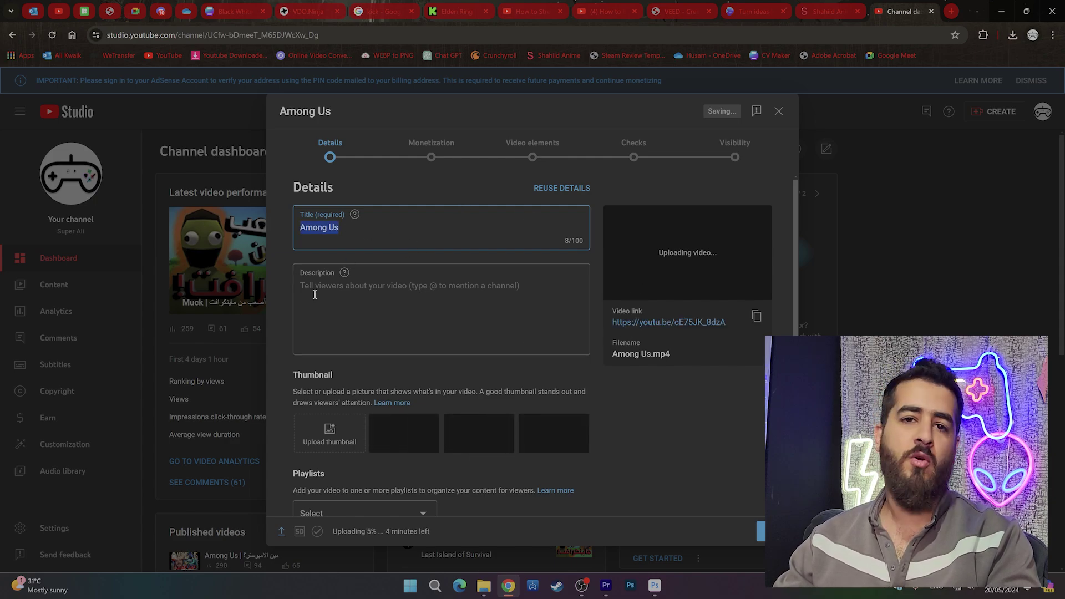
left_click(396, 305)
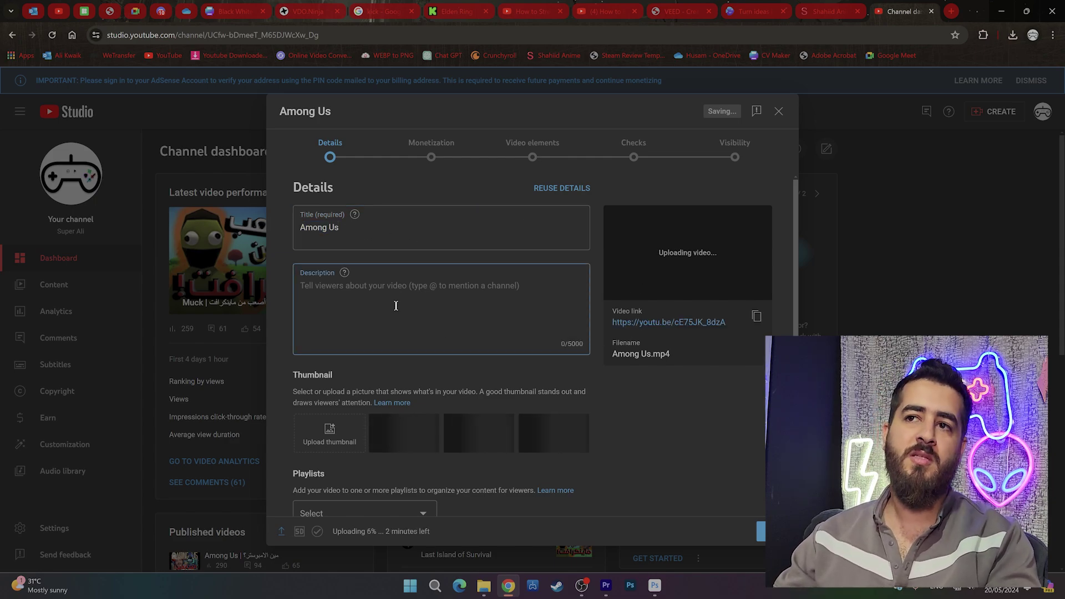
Set AMONG US 3.jpg as the video's custom thumbnail.
scroll(413, 312, "down", 1)
scroll(410, 313, "down", 3)
scroll(388, 305, "up", 1)
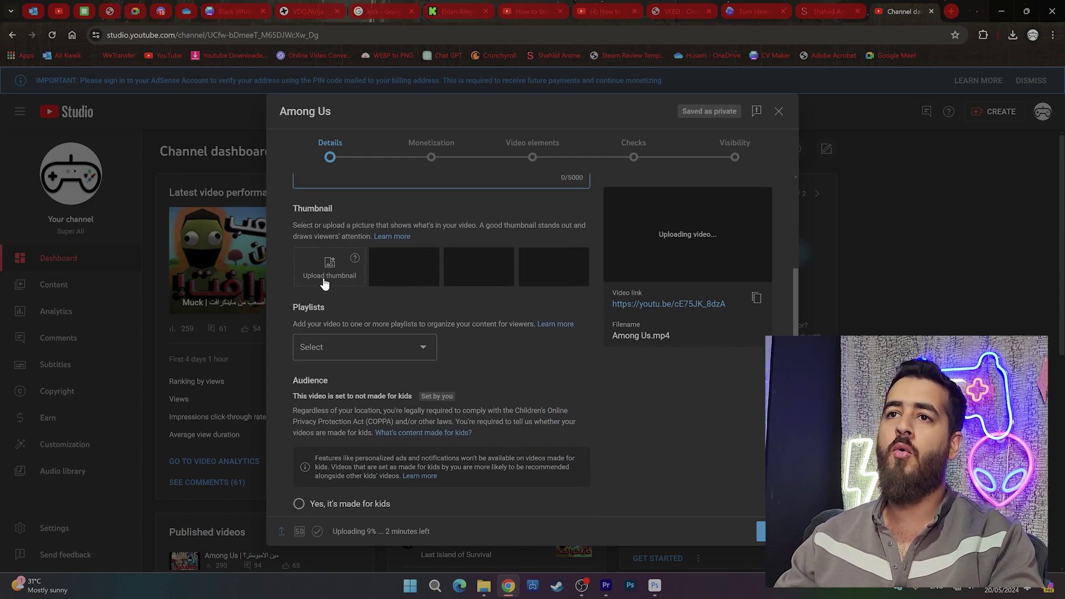
left_click(324, 284)
left_click(147, 119)
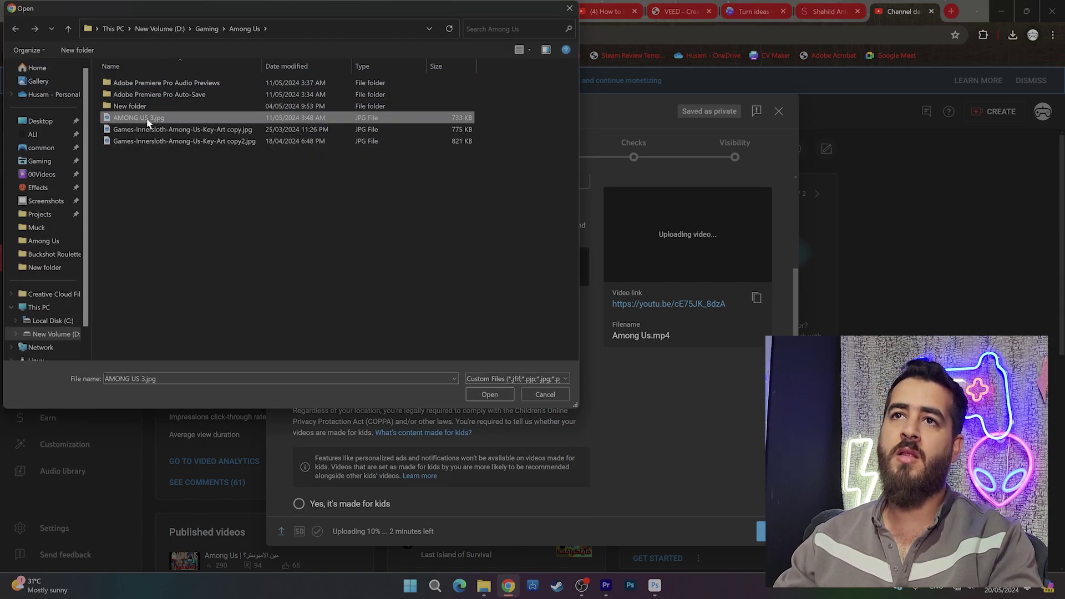
double_click(147, 121)
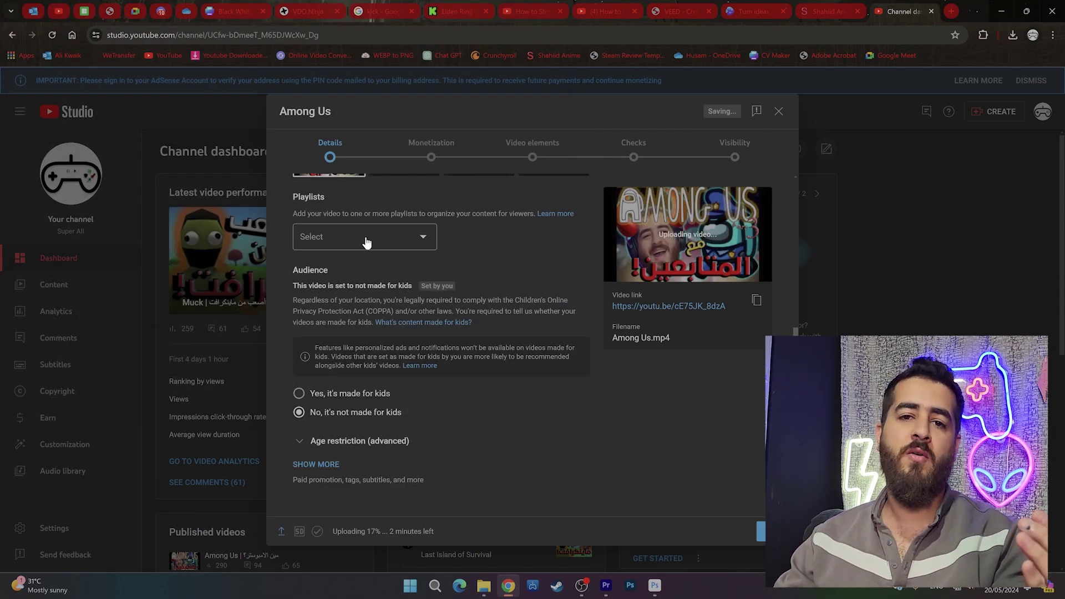
Look through the playlist list without adding the video to any playlist.
left_click(367, 239)
scroll(355, 310, "down", 2)
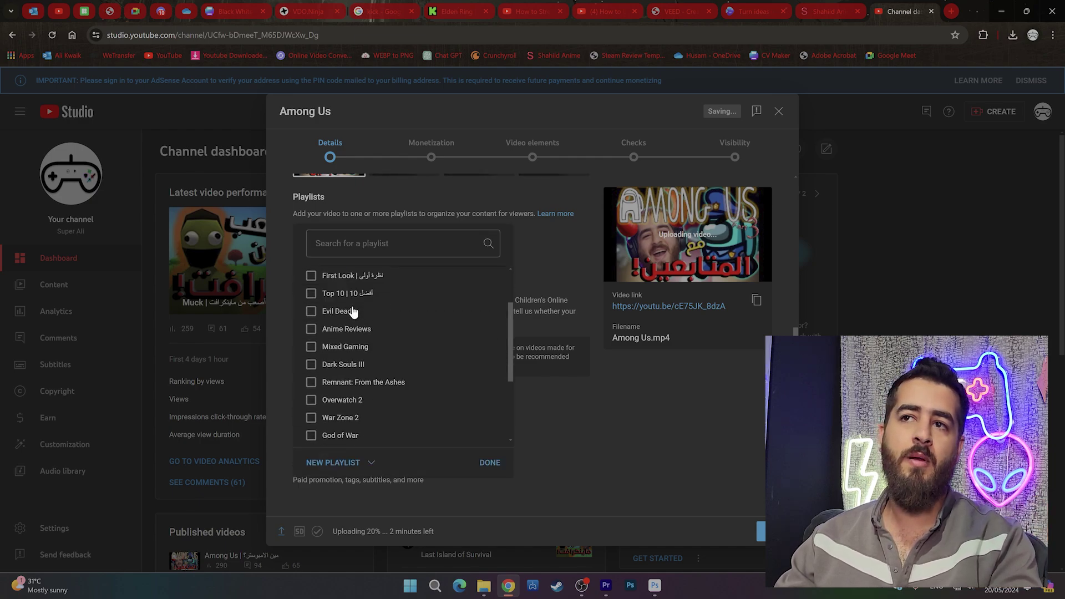
scroll(404, 371, "down", 2)
scroll(388, 381, "up", 4)
scroll(413, 350, "down", 1)
scroll(376, 322, "up", 1)
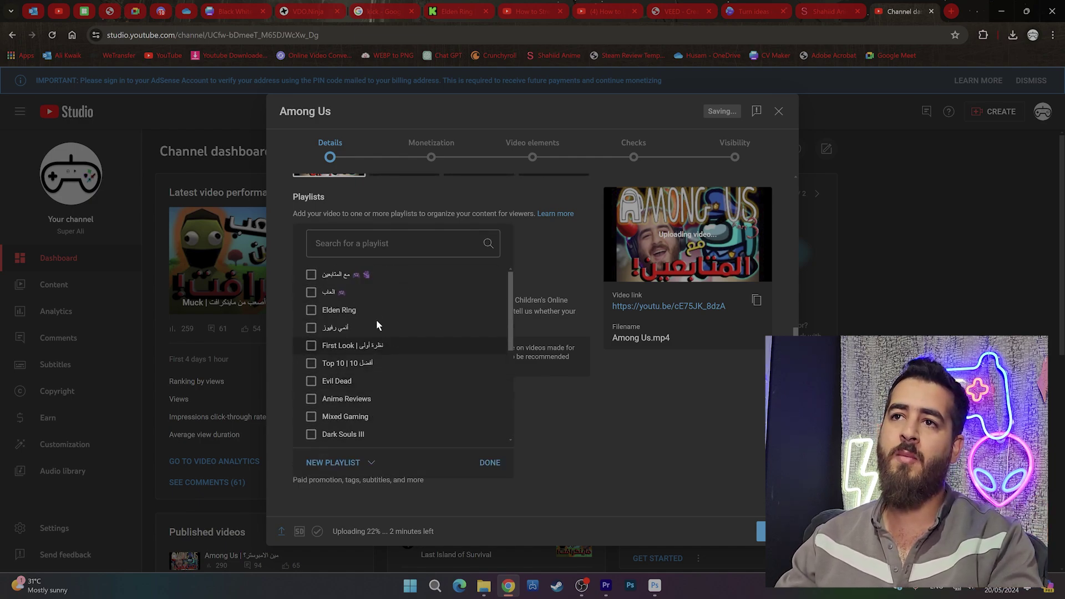
left_click(517, 244)
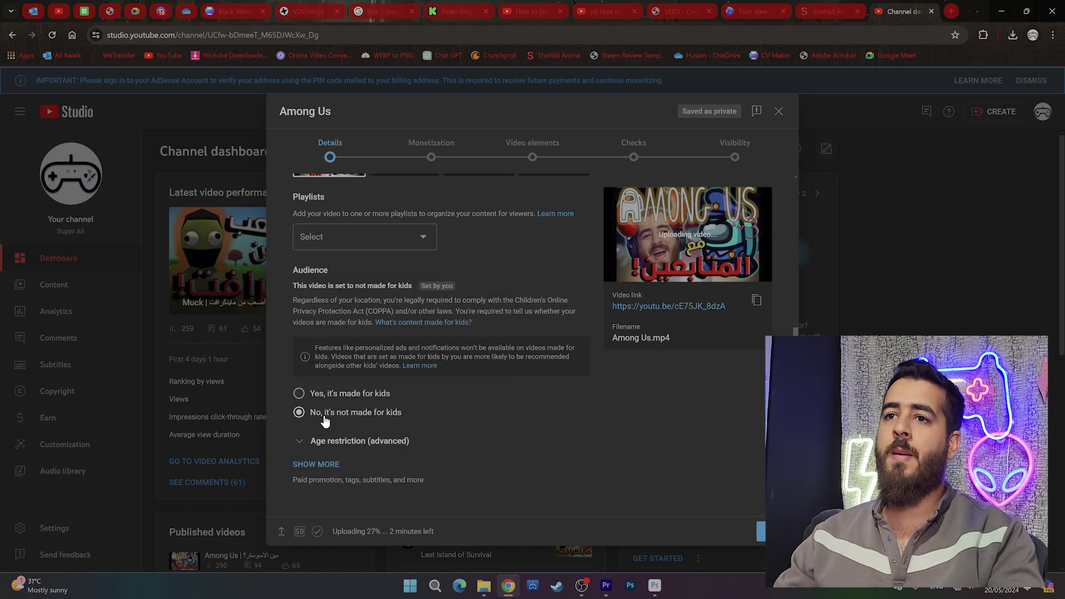
Under the extra details, add the tags 'asdasd' and 'g'.
left_click(318, 466)
scroll(492, 408, "down", 5)
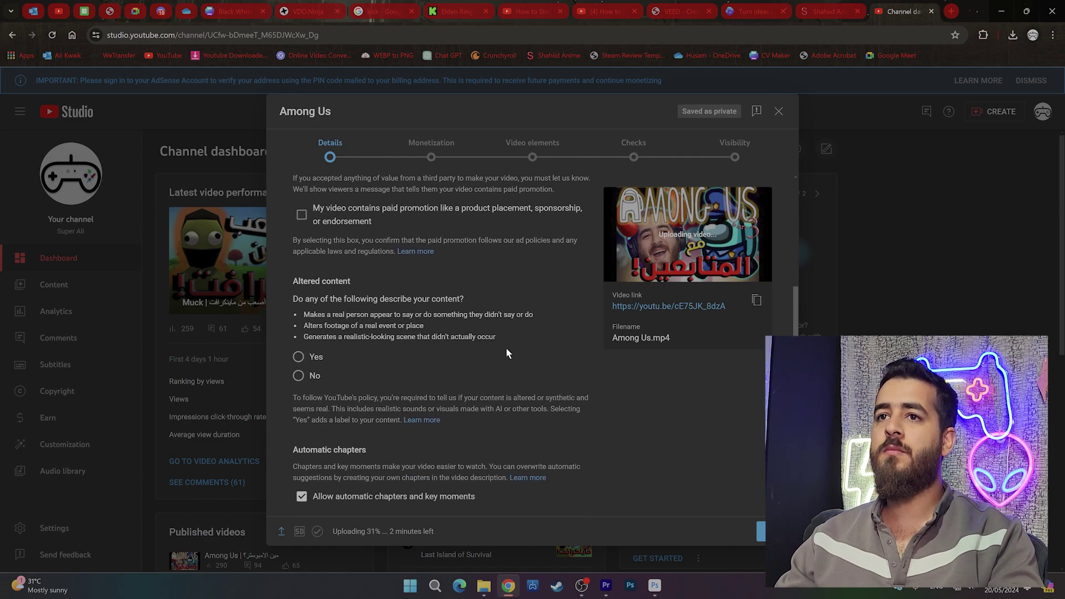
scroll(475, 311, "down", 5)
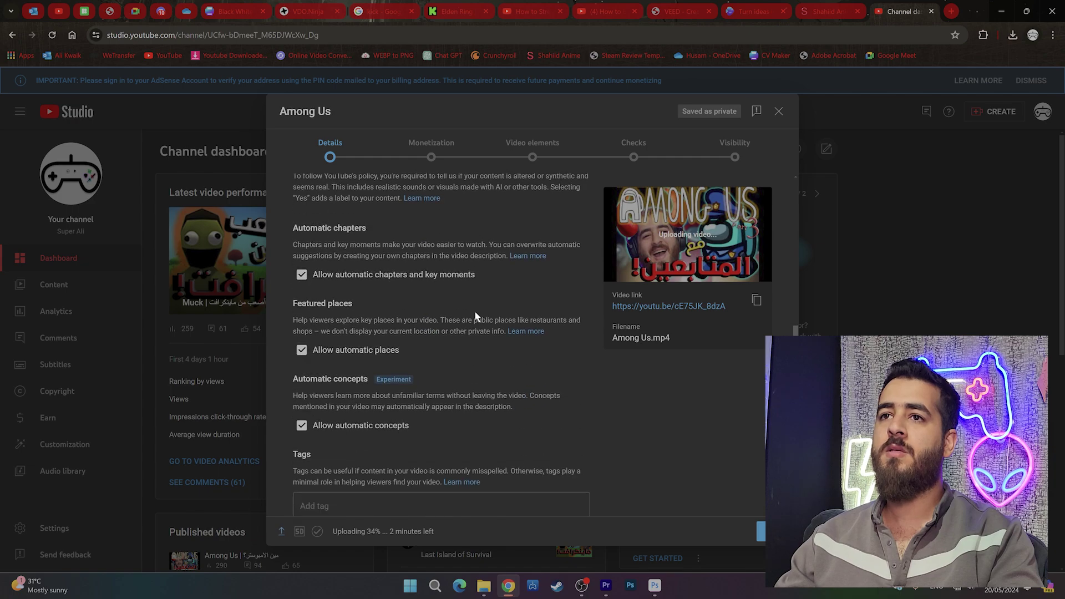
scroll(471, 309, "down", 2)
scroll(468, 308, "down", 1)
scroll(468, 308, "down", 1)
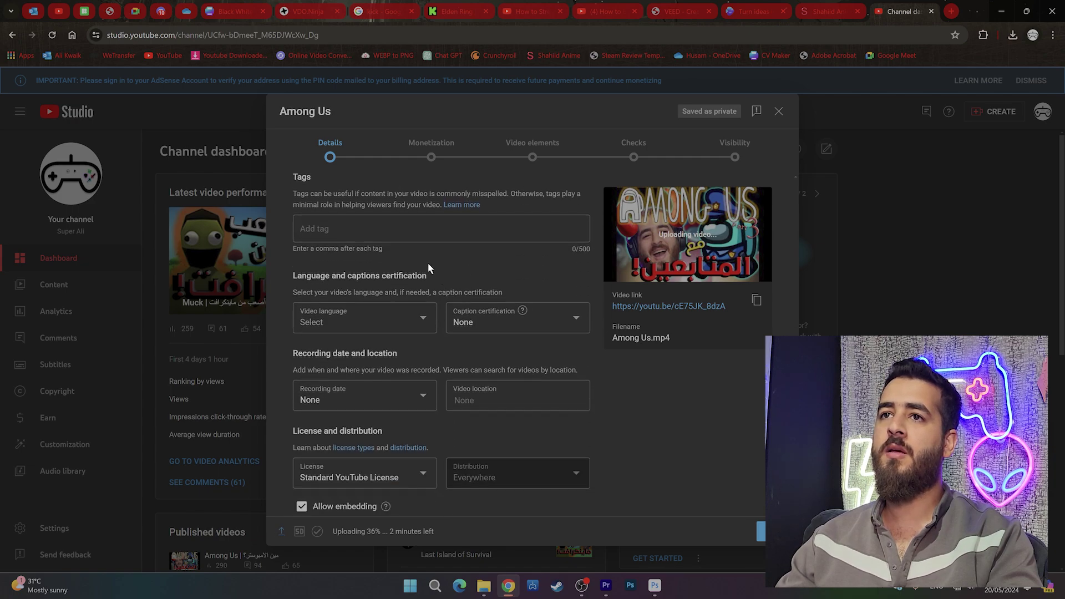
left_click(365, 225)
type("asd")
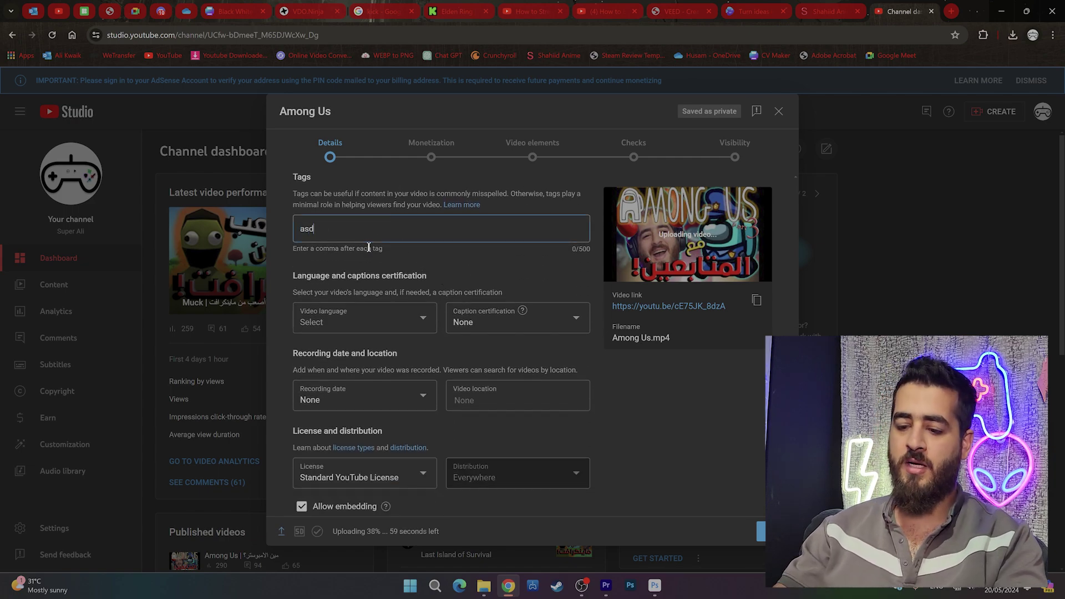
type("asd")
key("Return")
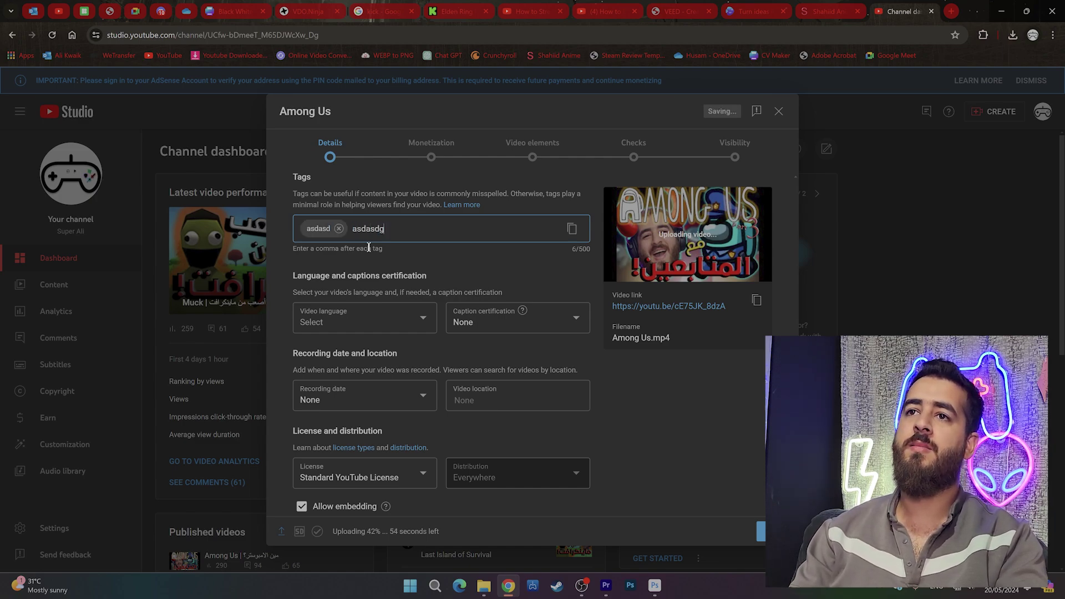
type("g")
key("Return")
Leave the video language unset and set the category to Gaming.
scroll(368, 248, "down", 1)
left_click(403, 272)
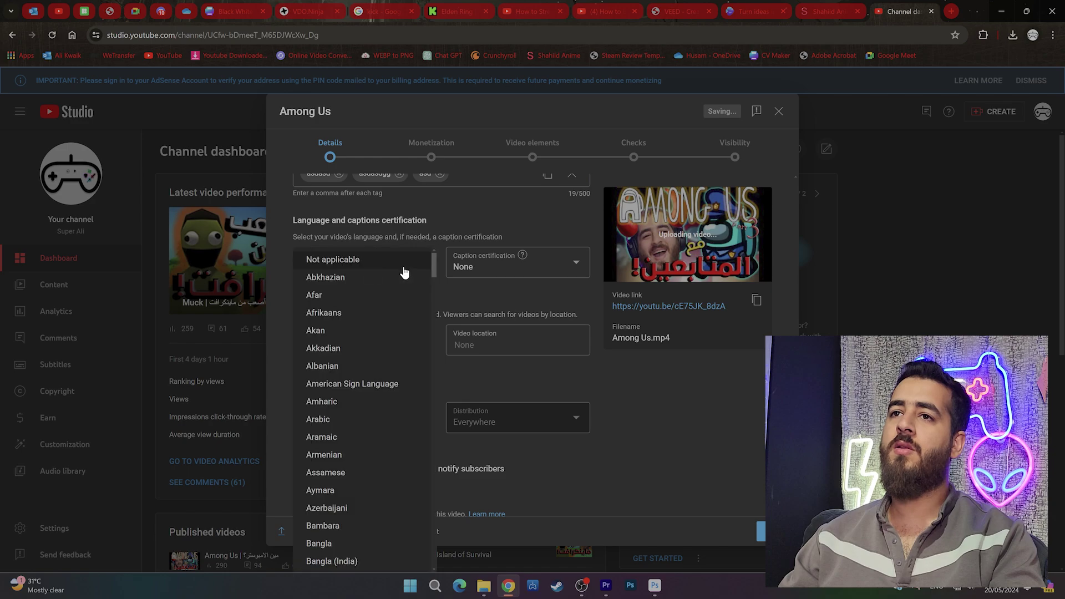
left_click(484, 296)
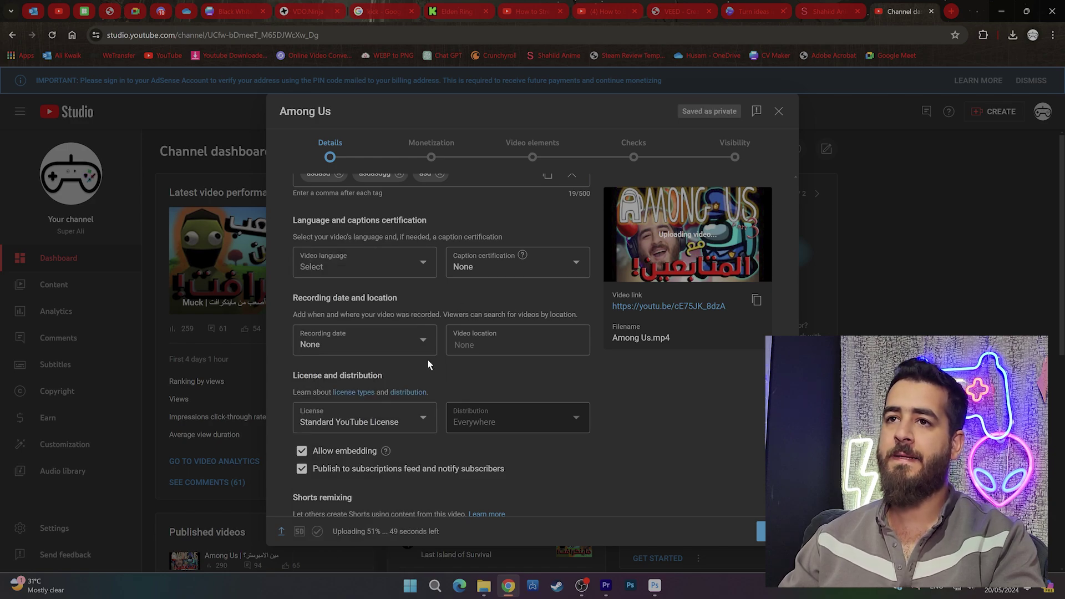
scroll(416, 380, "down", 2)
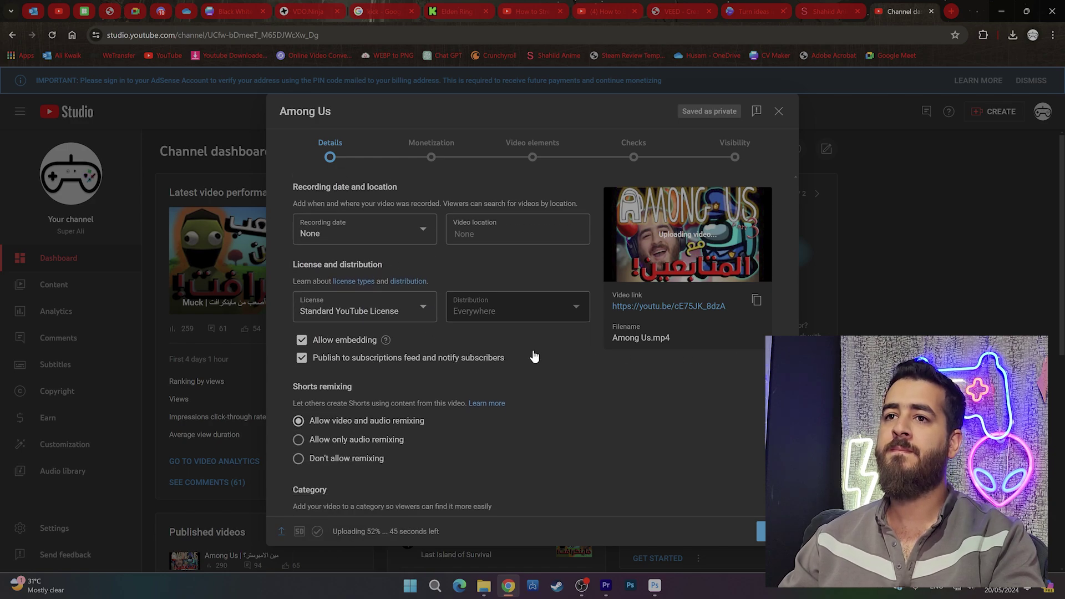
scroll(484, 344, "down", 2)
scroll(447, 421, "down", 3)
left_click(364, 269)
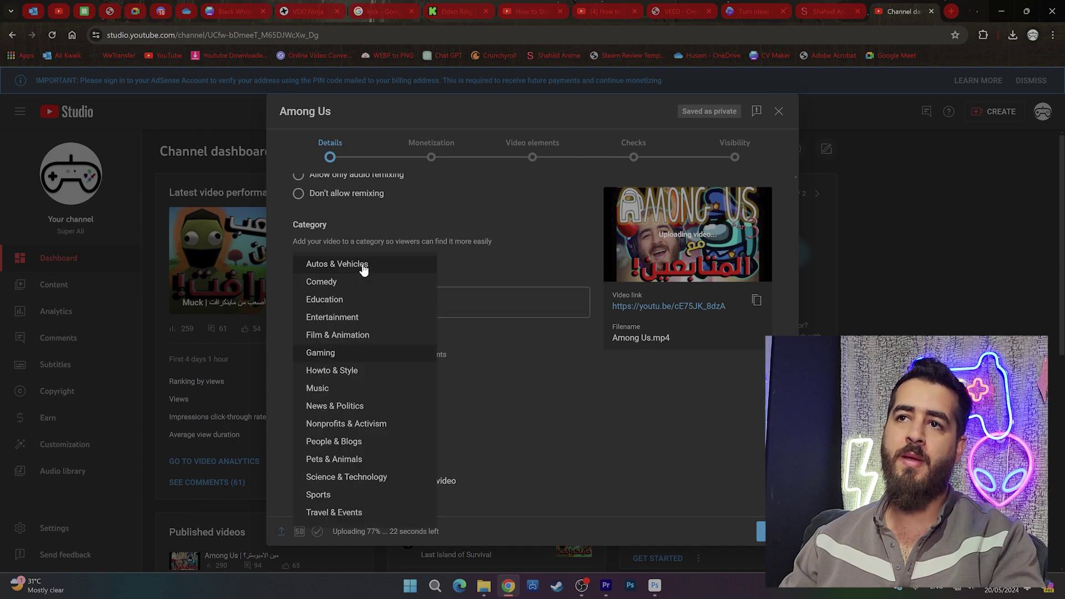
left_click(494, 275)
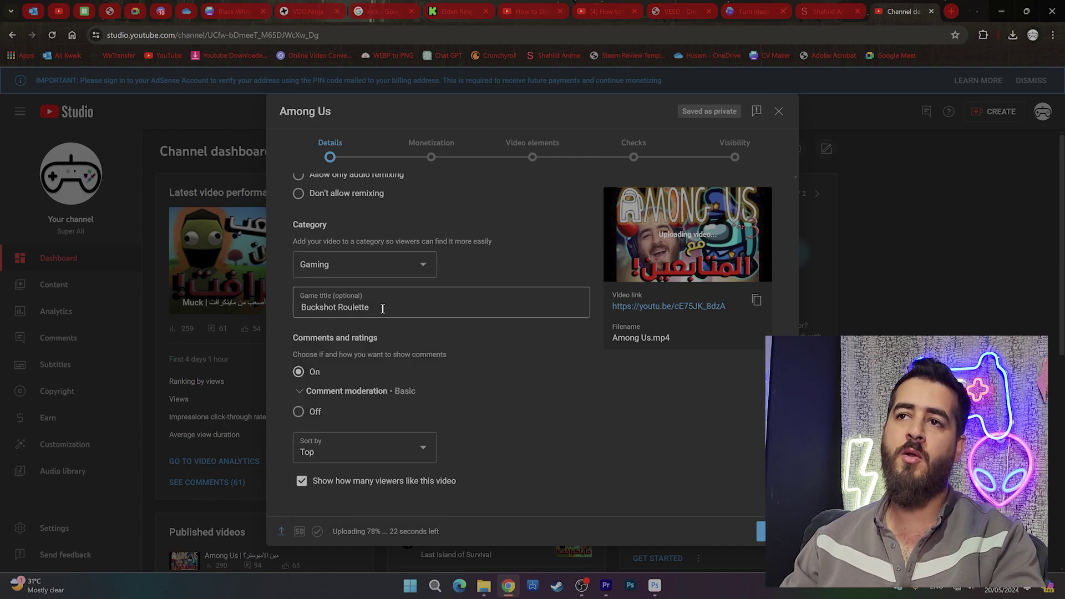
Enter '#aDSfasdas' as the video description.
scroll(395, 328, "up", 6)
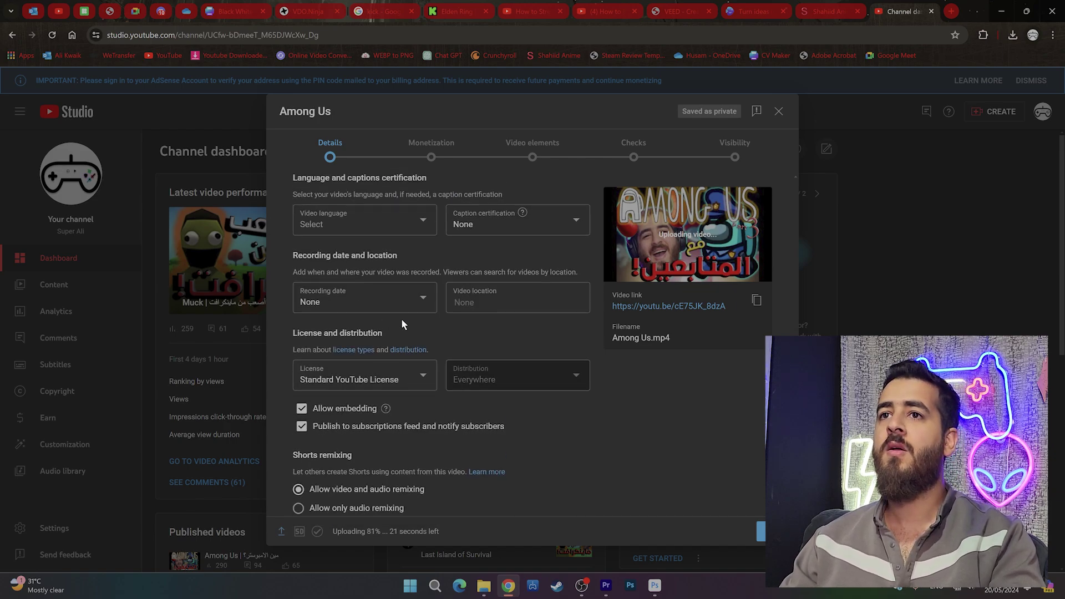
scroll(401, 318, "up", 5)
scroll(472, 344, "down", 2)
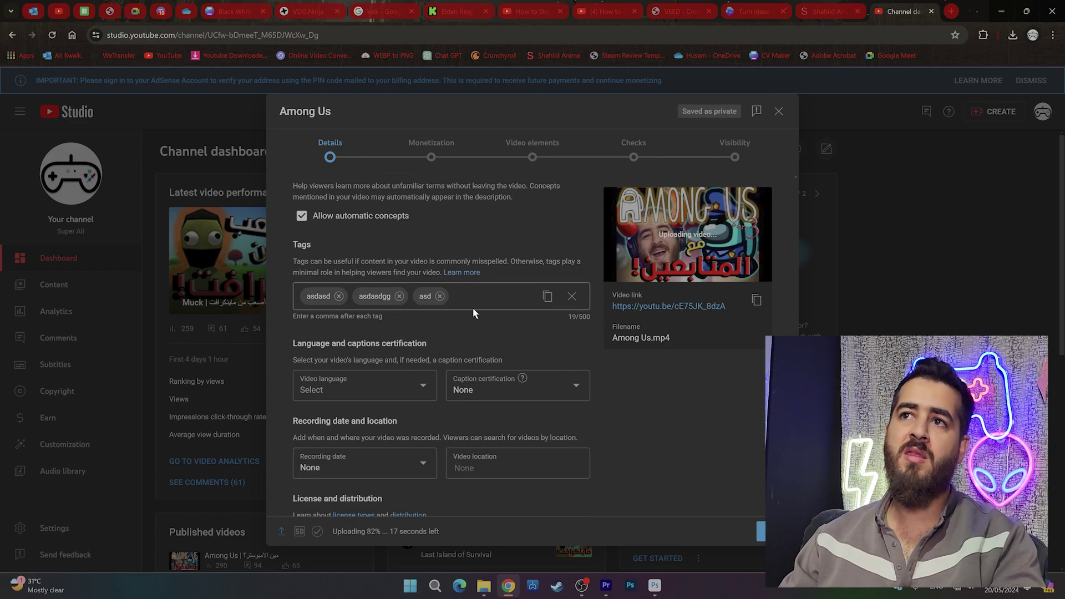
scroll(470, 305, "up", 8)
scroll(467, 310, "up", 10)
scroll(458, 314, "up", 5)
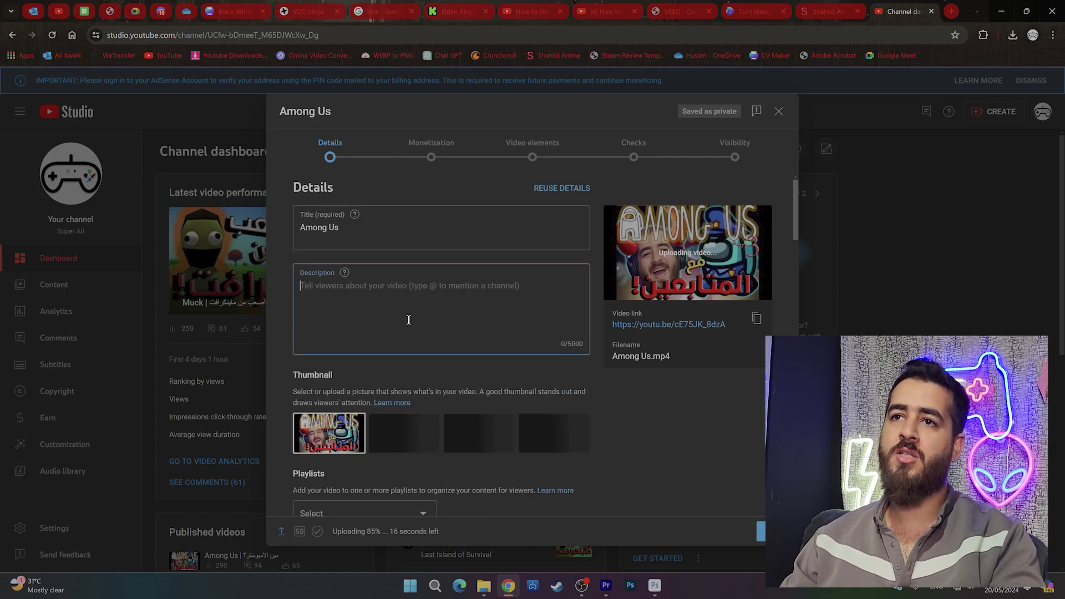
type("#aDSfasdas")
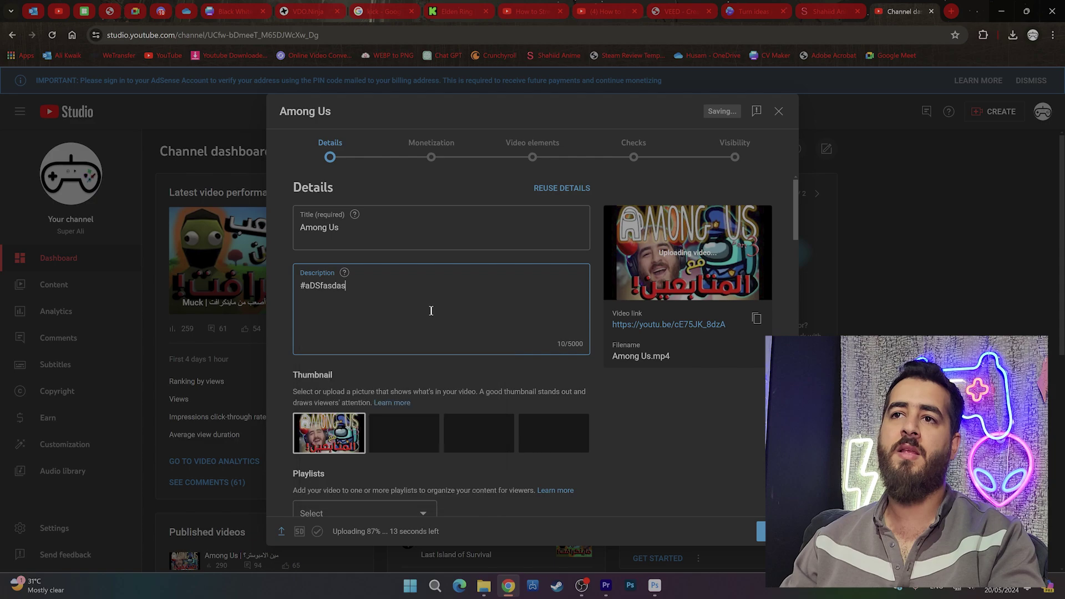
scroll(523, 379, "down", 10)
scroll(450, 342, "down", 5)
scroll(452, 344, "down", 3)
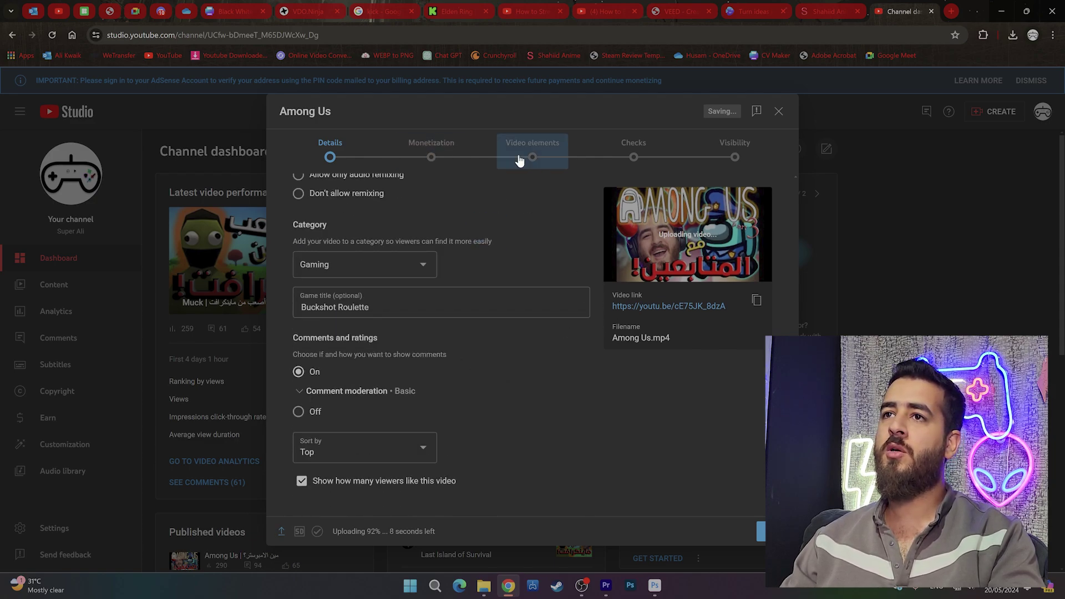
Import the Muck video's end screen into the Among Us upload.
left_click(547, 148)
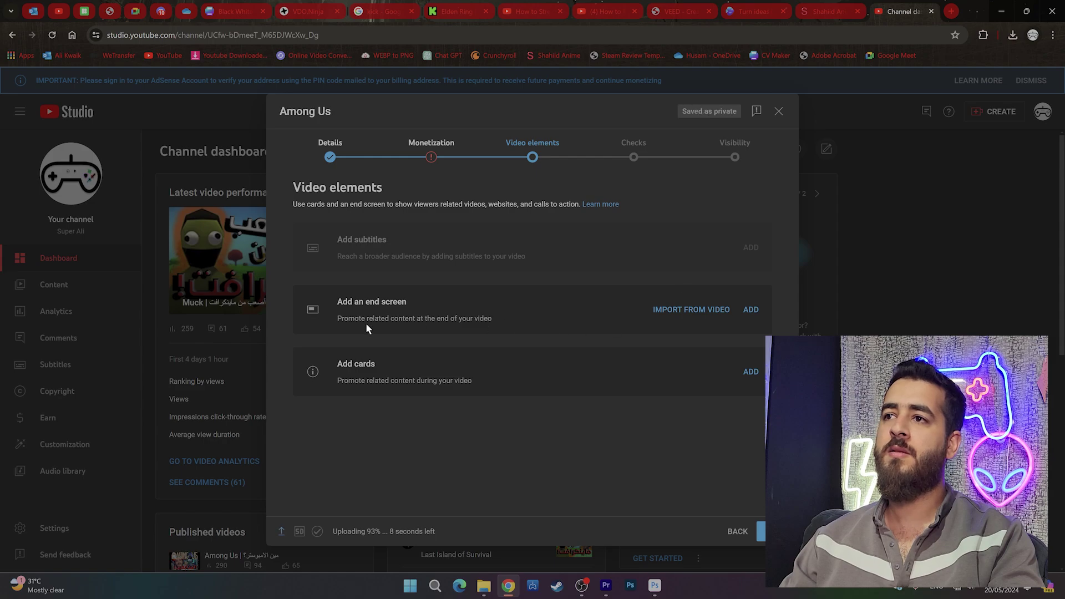
left_click(697, 310)
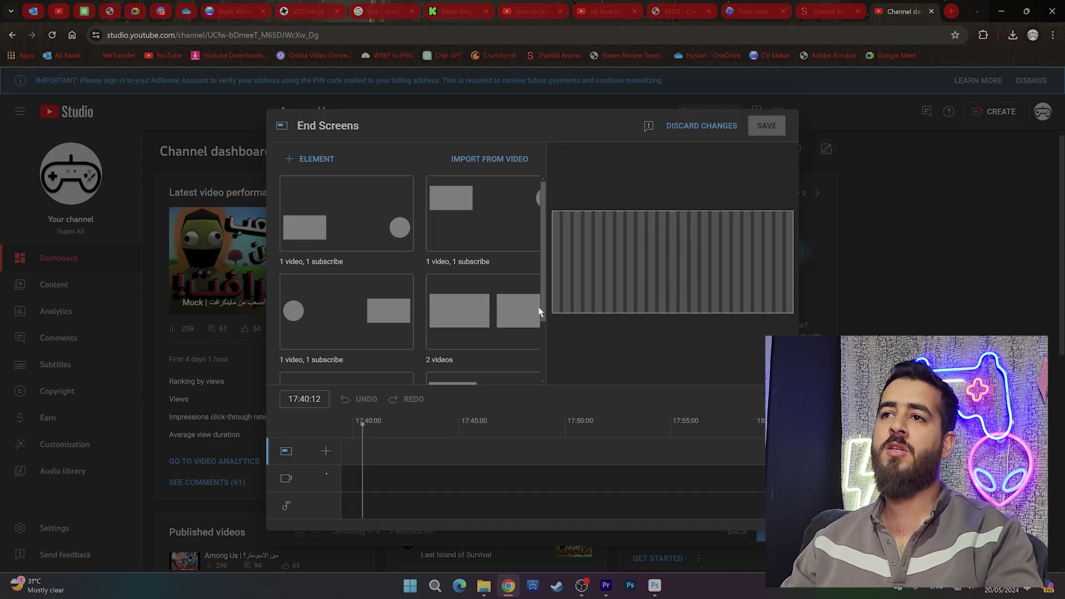
left_click(533, 160)
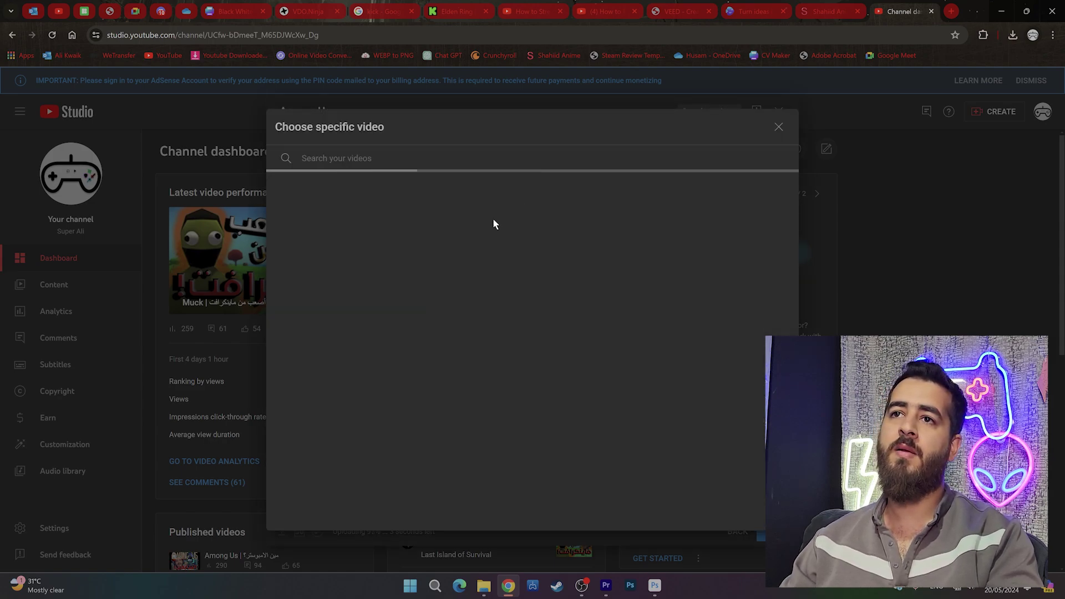
key("Escape")
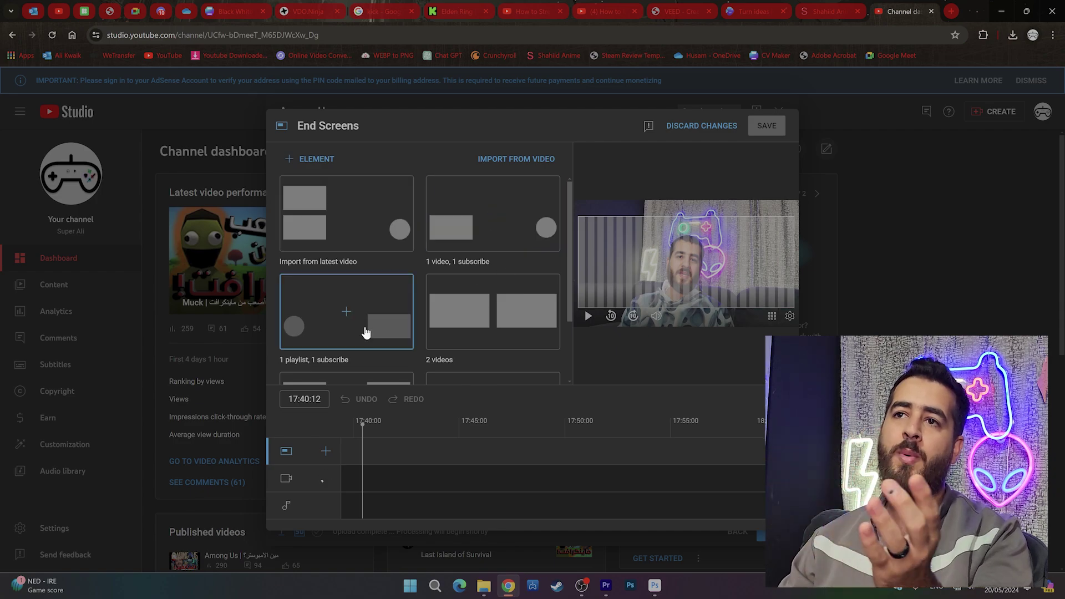
left_click(530, 161)
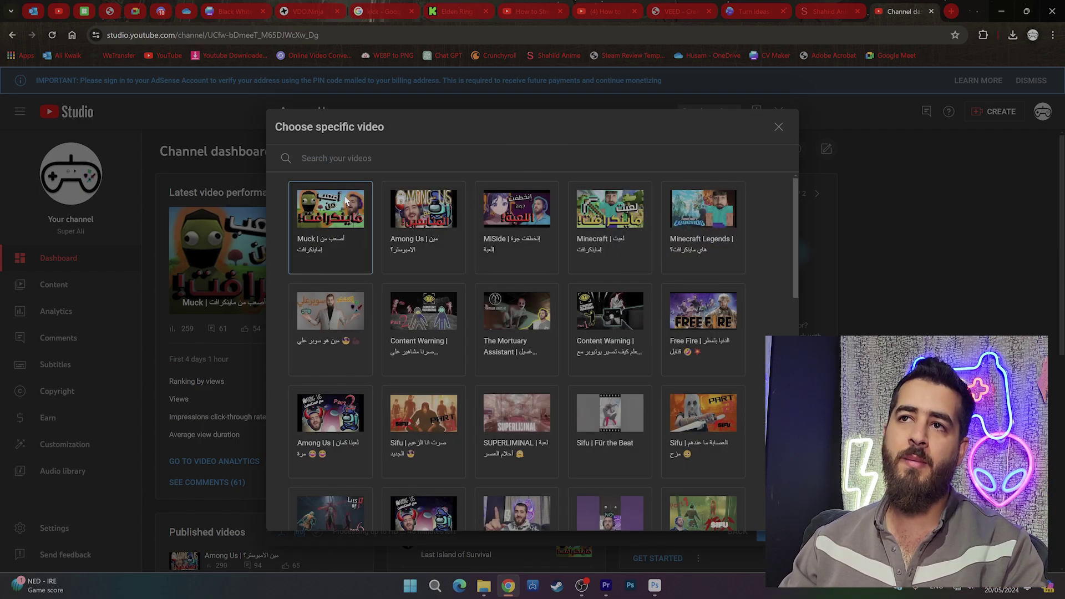
left_click(337, 196)
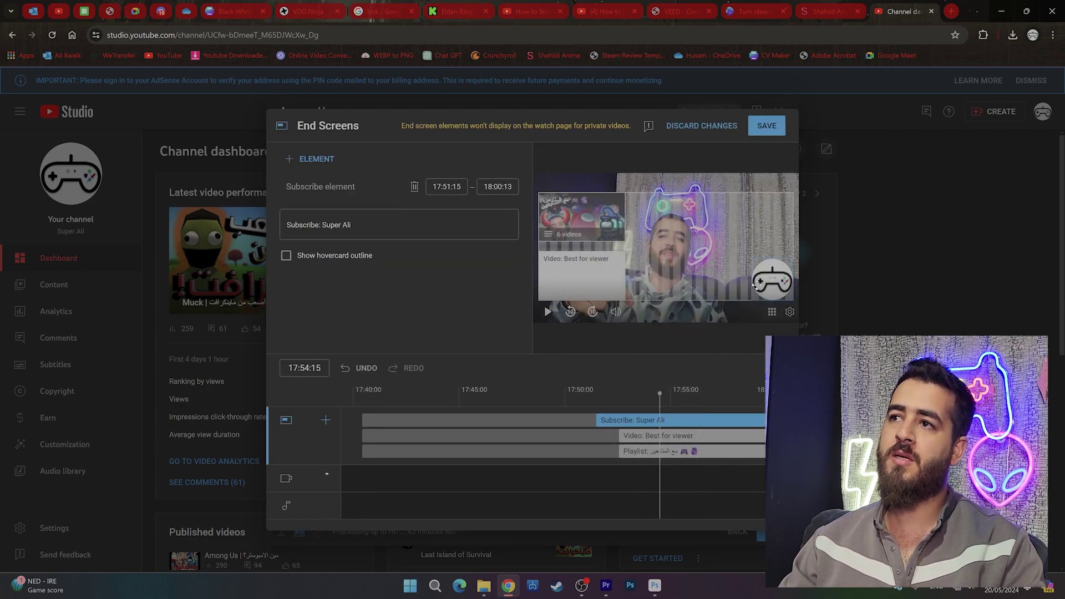
Check the best-for-viewer video and playlist elements, save the end screen, and begin adding cards.
left_click(678, 435)
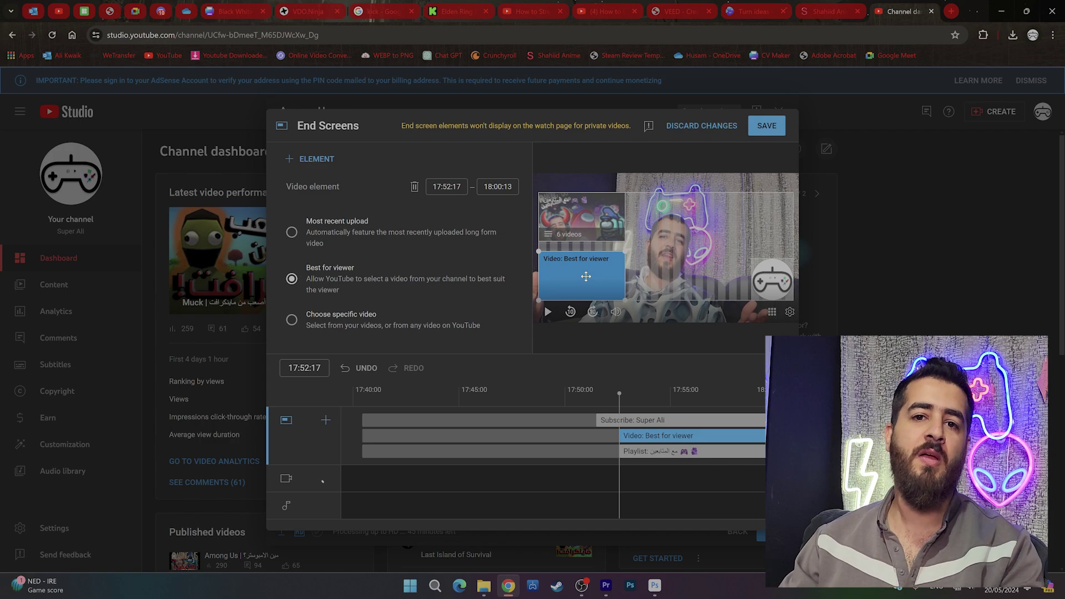
left_click(673, 449)
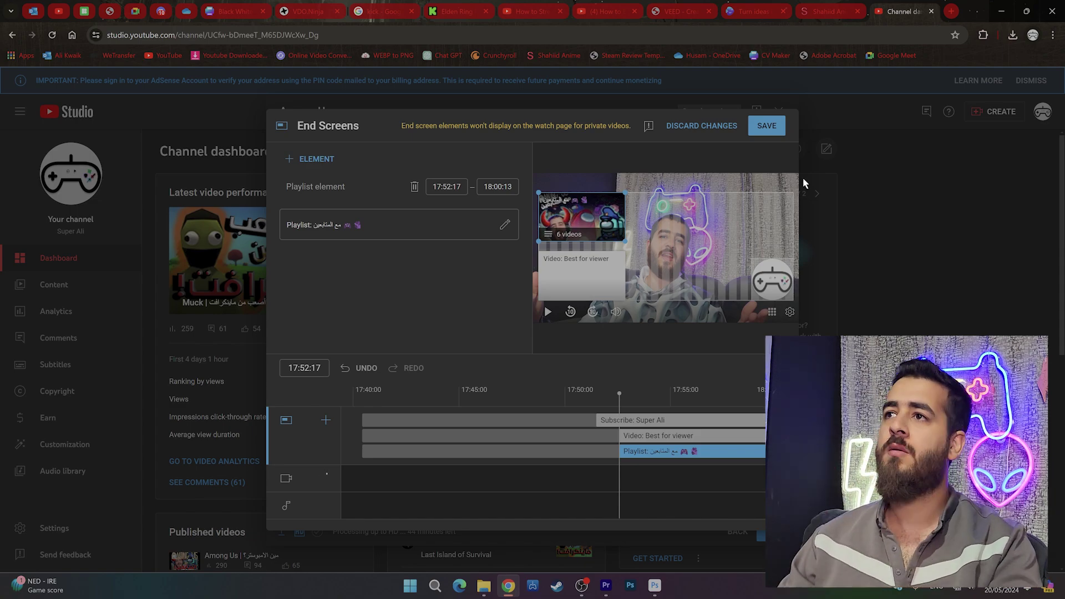
left_click(760, 127)
left_click(752, 369)
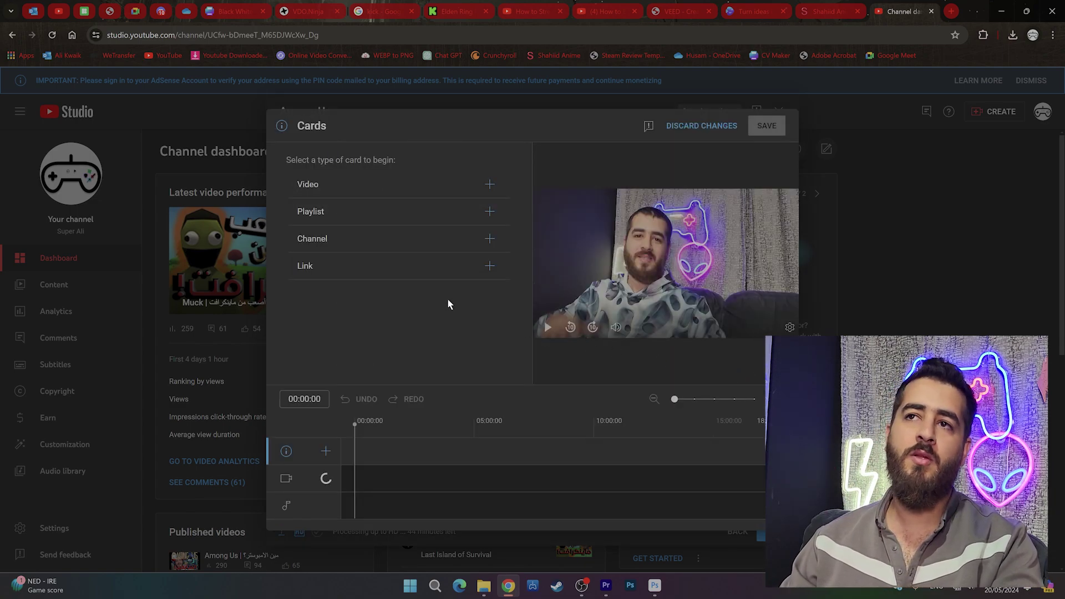
Try an Among Us video card, discard it, and continue past Checks to Visibility.
left_click(493, 186)
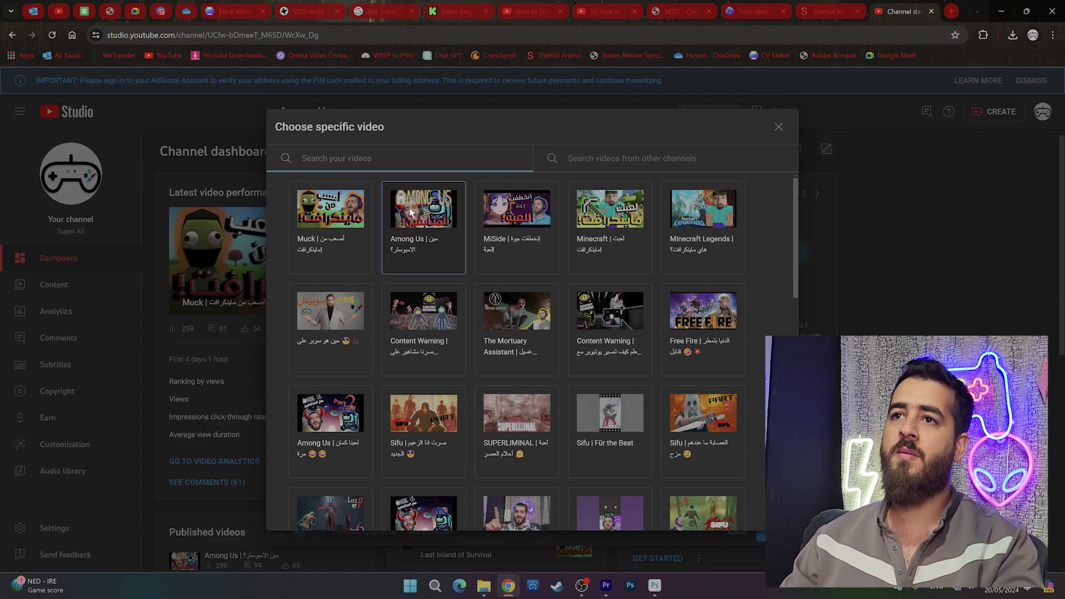
left_click(423, 219)
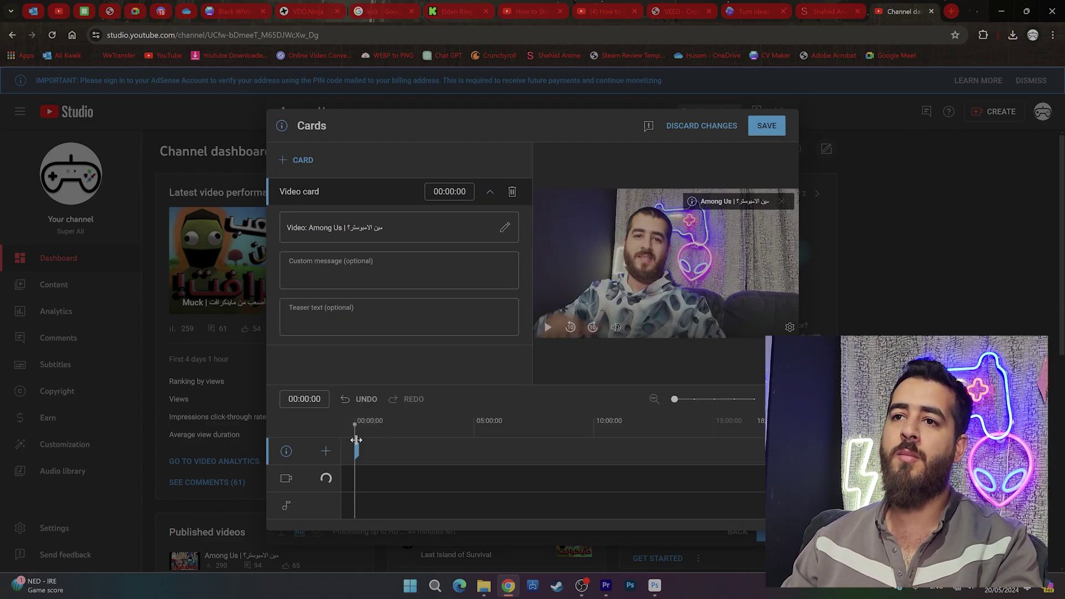
left_click(721, 399)
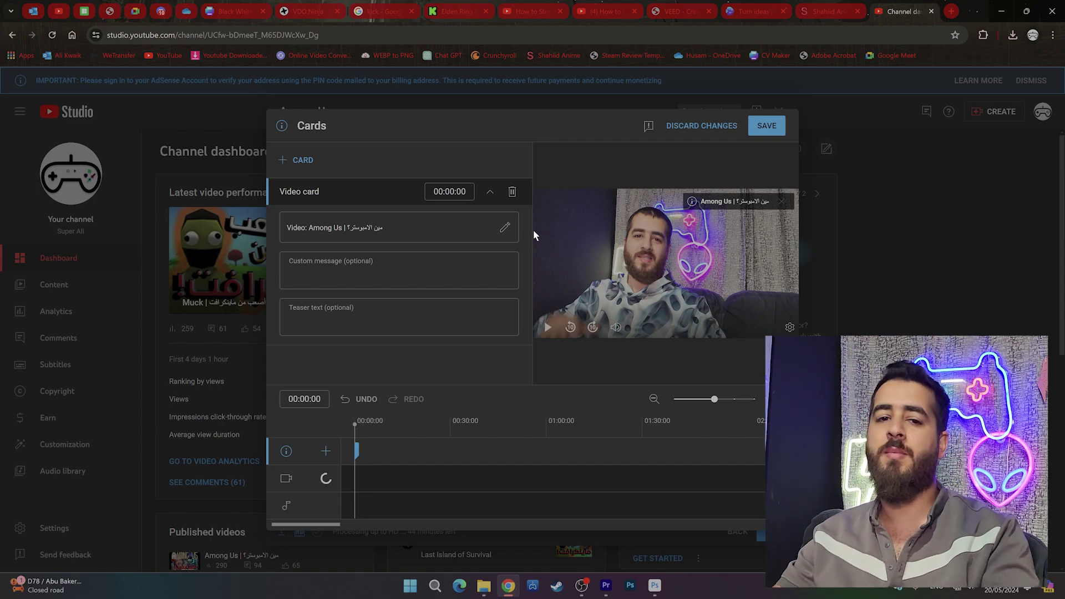
left_click(702, 126)
left_click(633, 157)
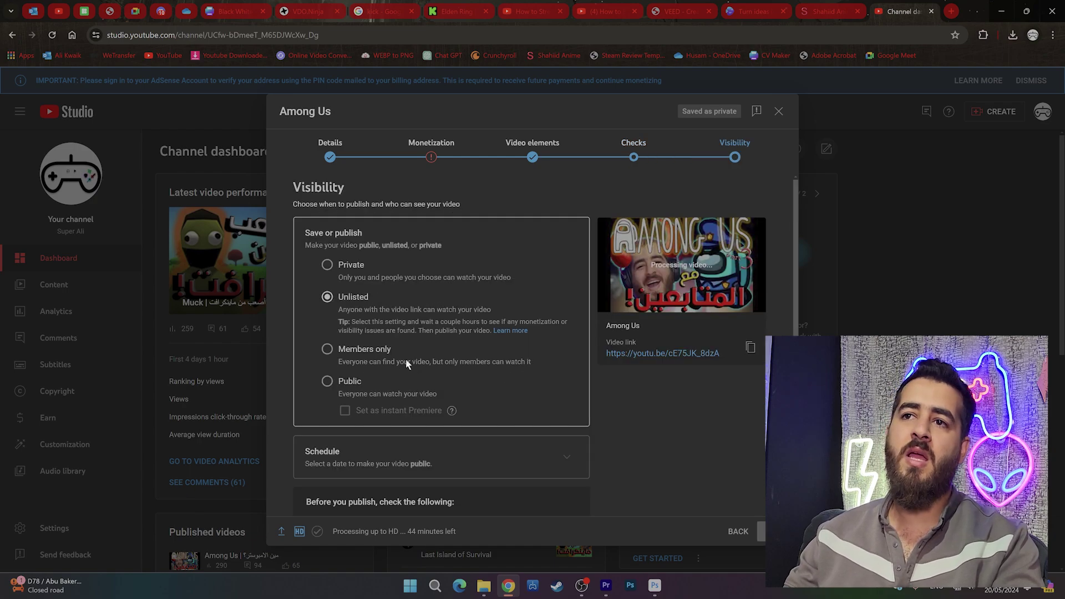
Make the video Public, scheduled for May 21, 2024 at 12:00 AM.
left_click(333, 382)
scroll(554, 364, "down", 2)
left_click(557, 365)
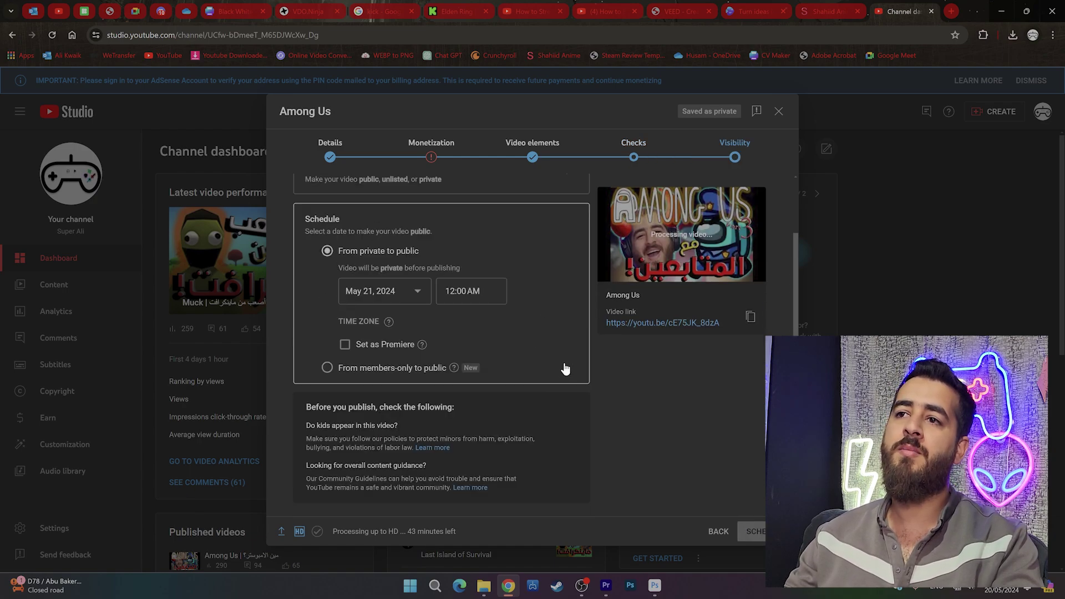
left_click(403, 298)
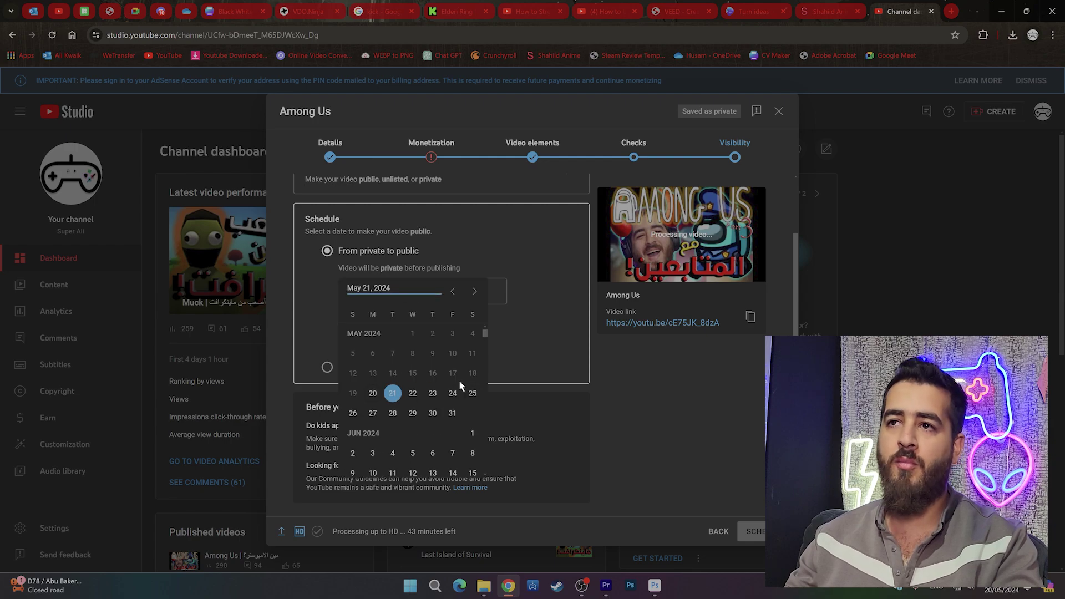
left_click(504, 294)
left_click(563, 312)
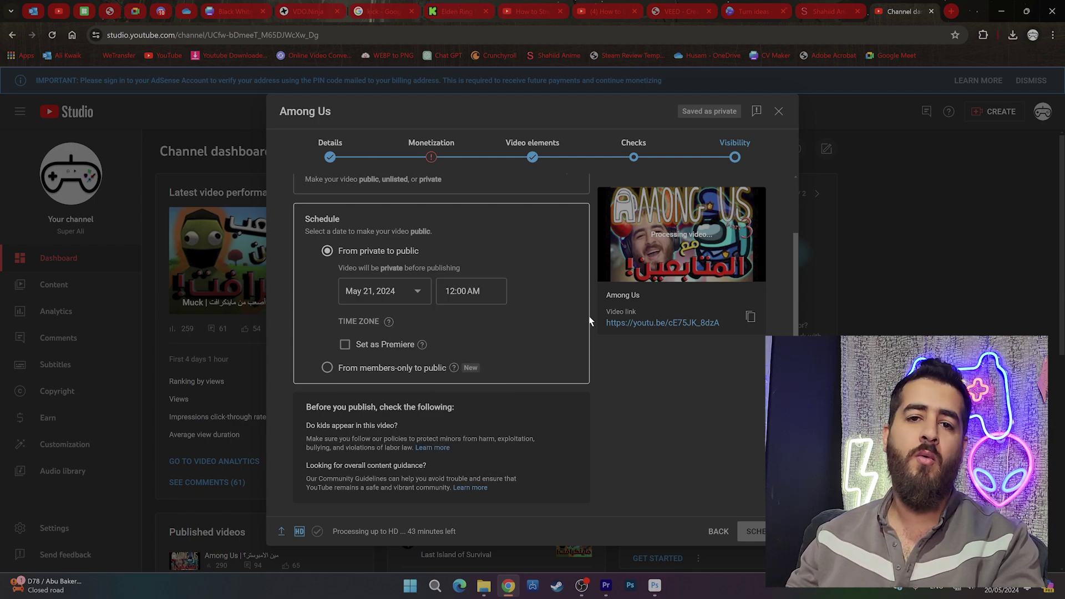